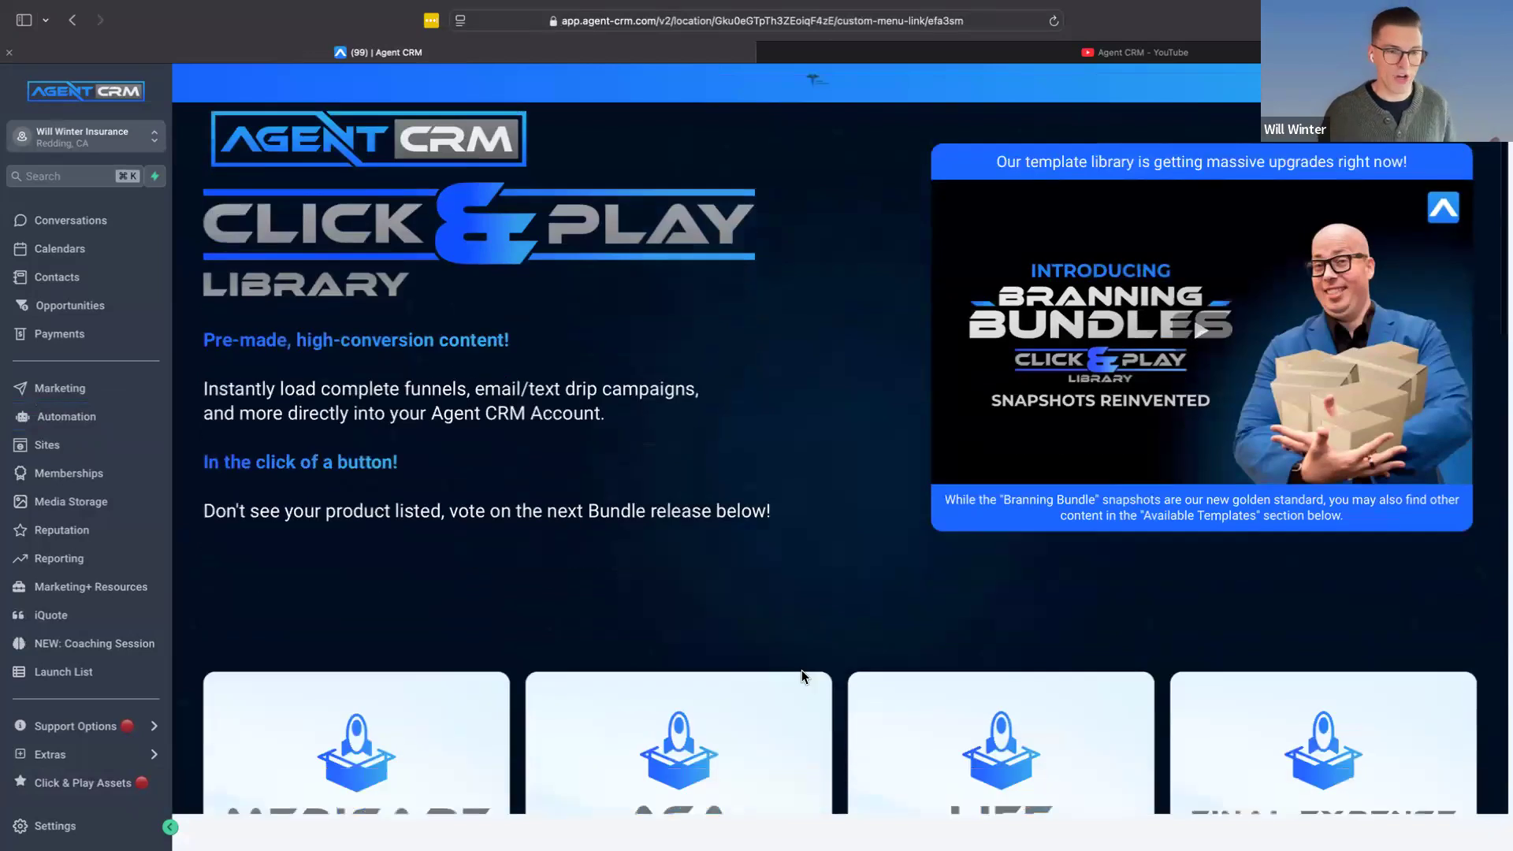
scroll(802, 675, "down", 5)
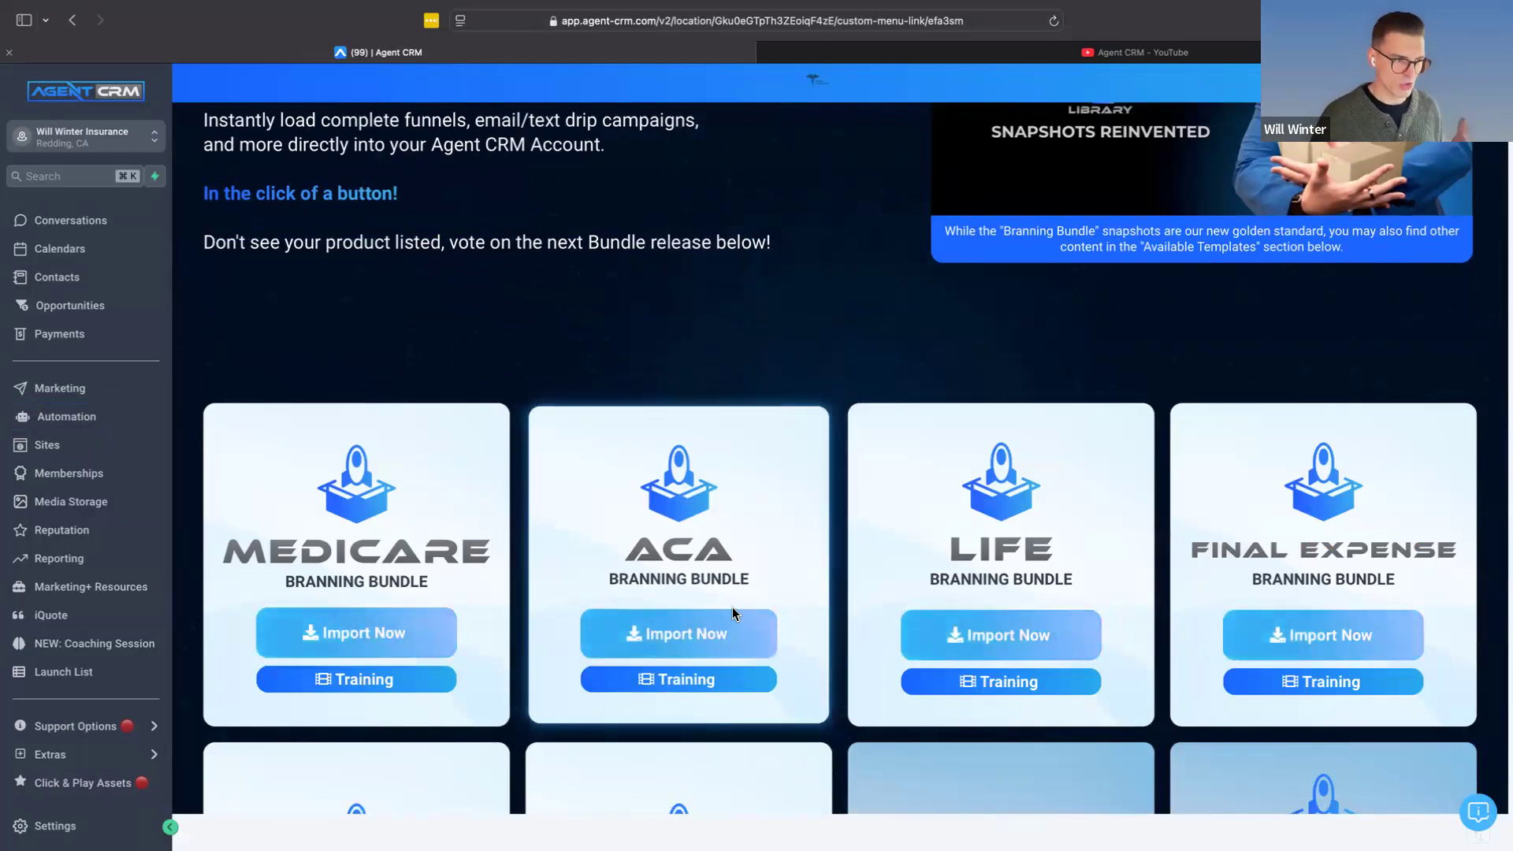
Step: Browse the template library and look through the workflow templates collection
scroll(733, 613, "down", 3)
scroll(731, 607, "down", 3)
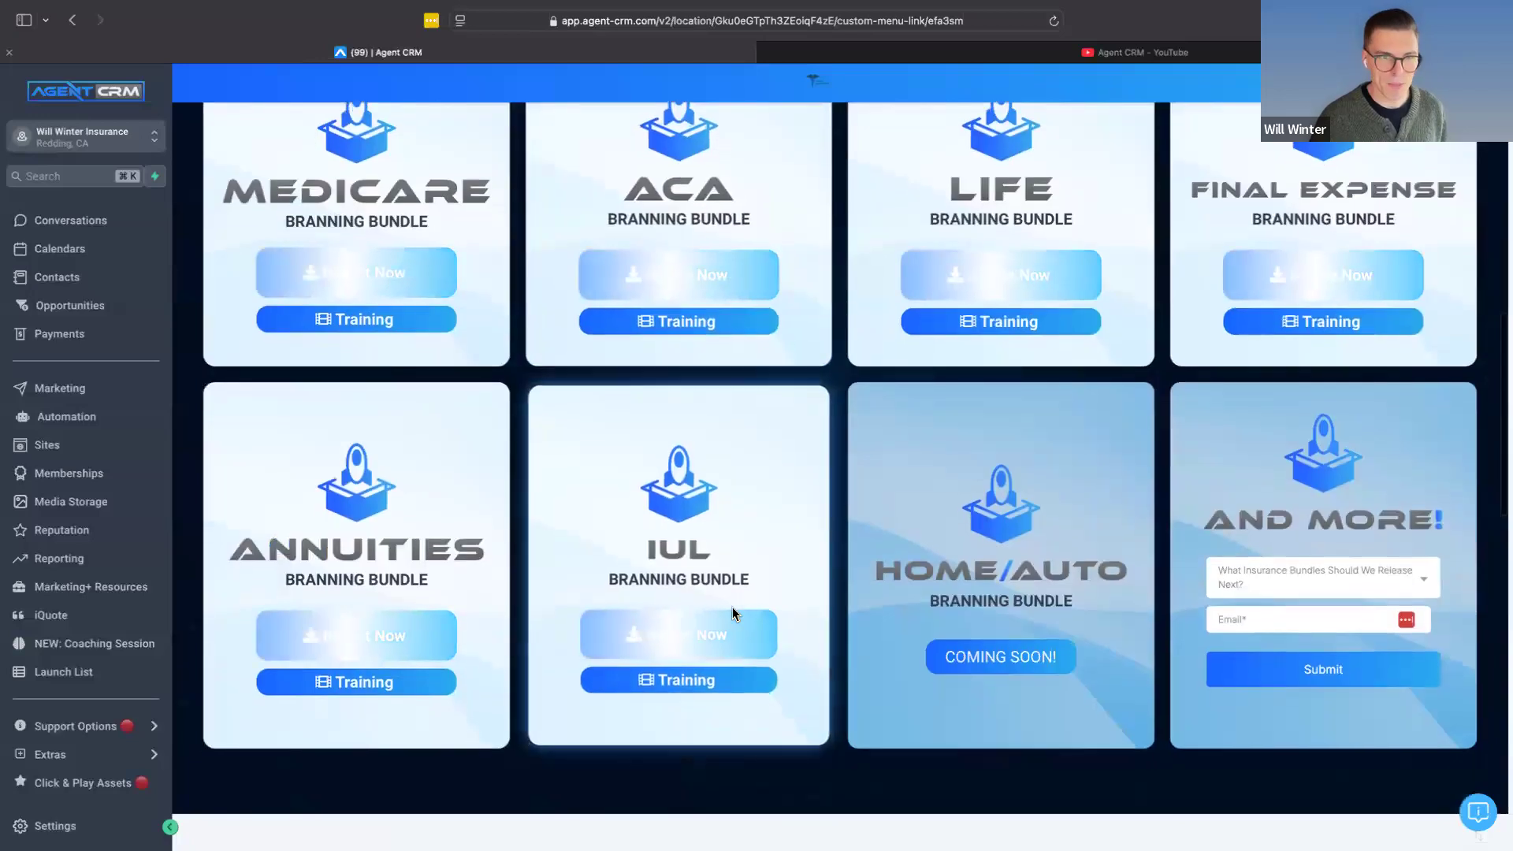
scroll(1007, 458, "up", 2)
scroll(1007, 459, "up", 2)
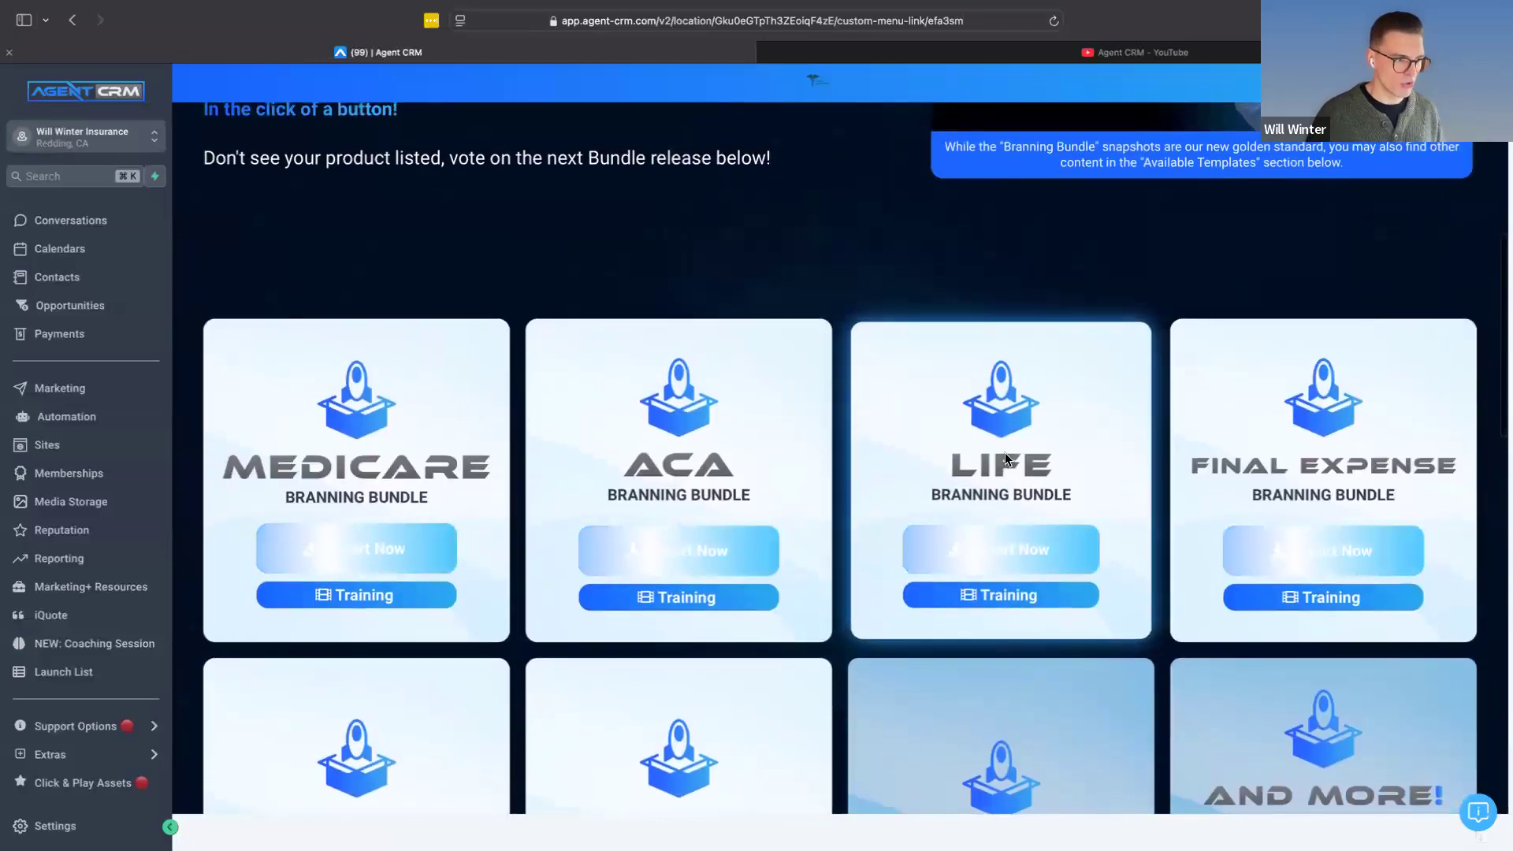
scroll(1005, 457, "down", 2)
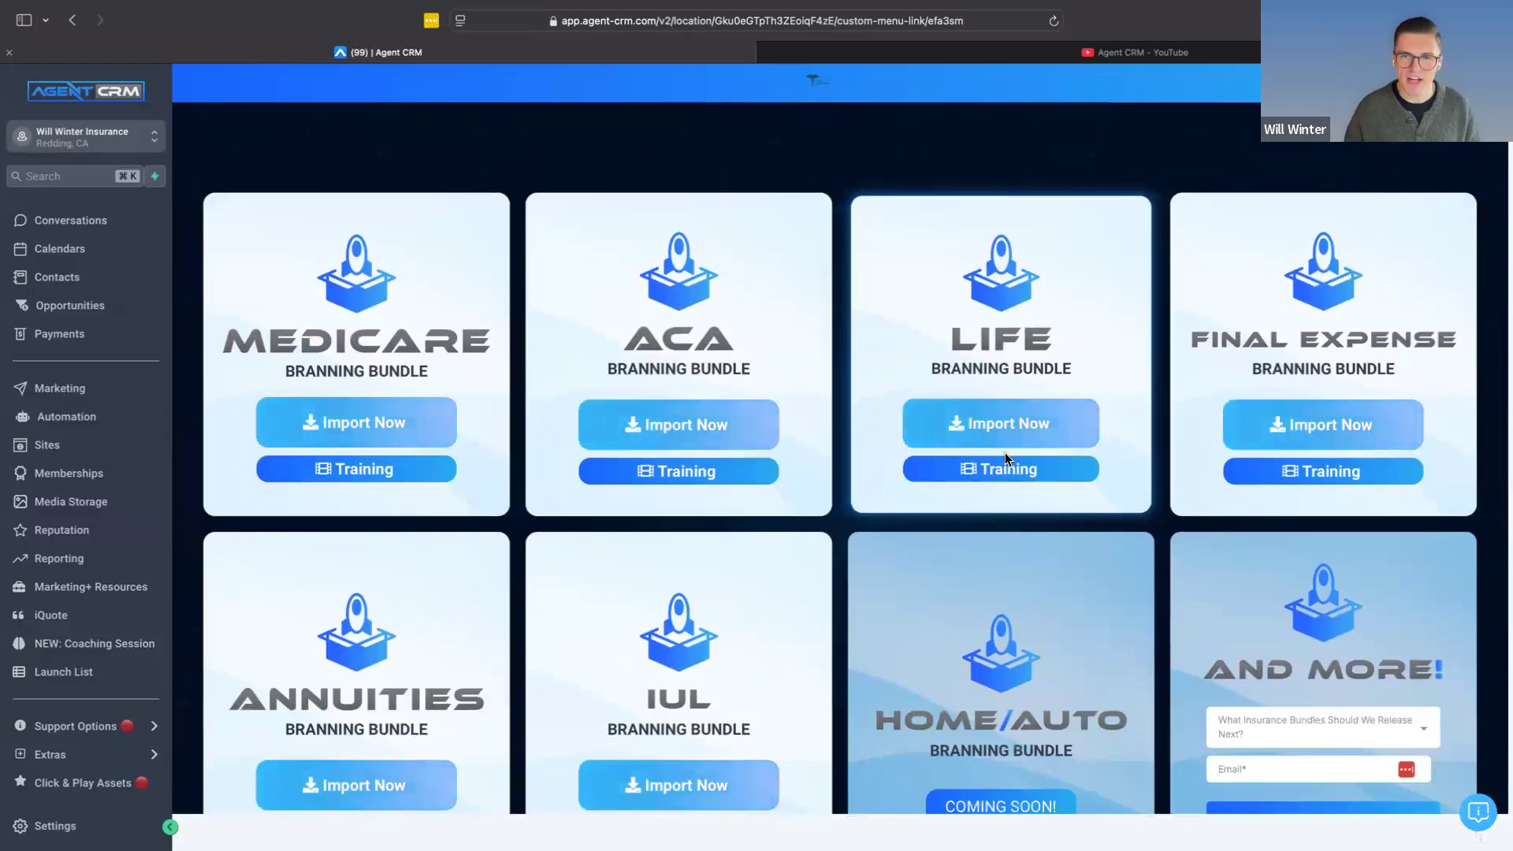
scroll(848, 537, "down", 5)
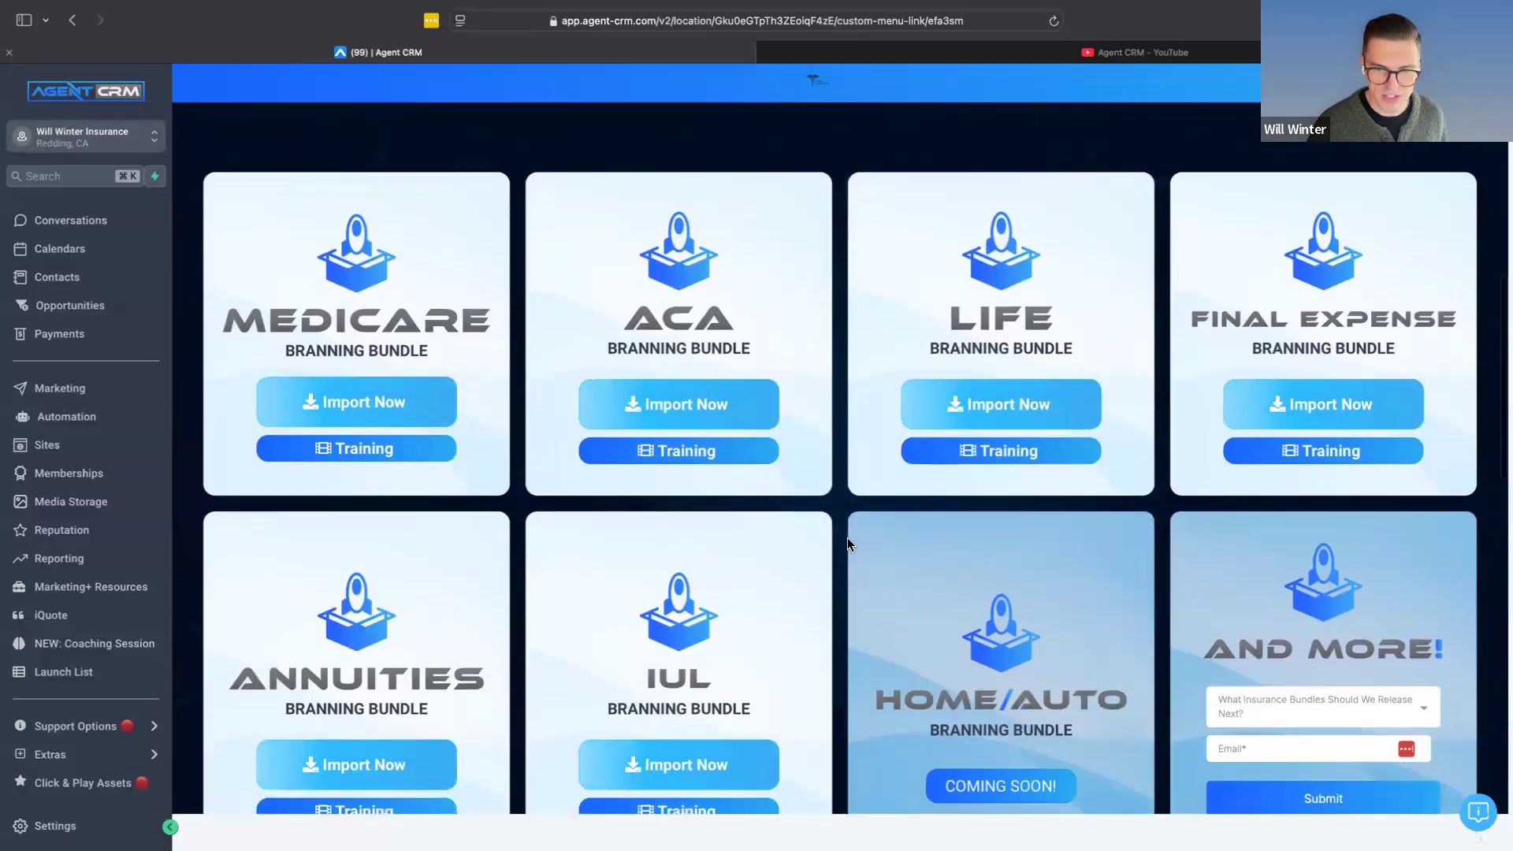
scroll(848, 538, "down", 3)
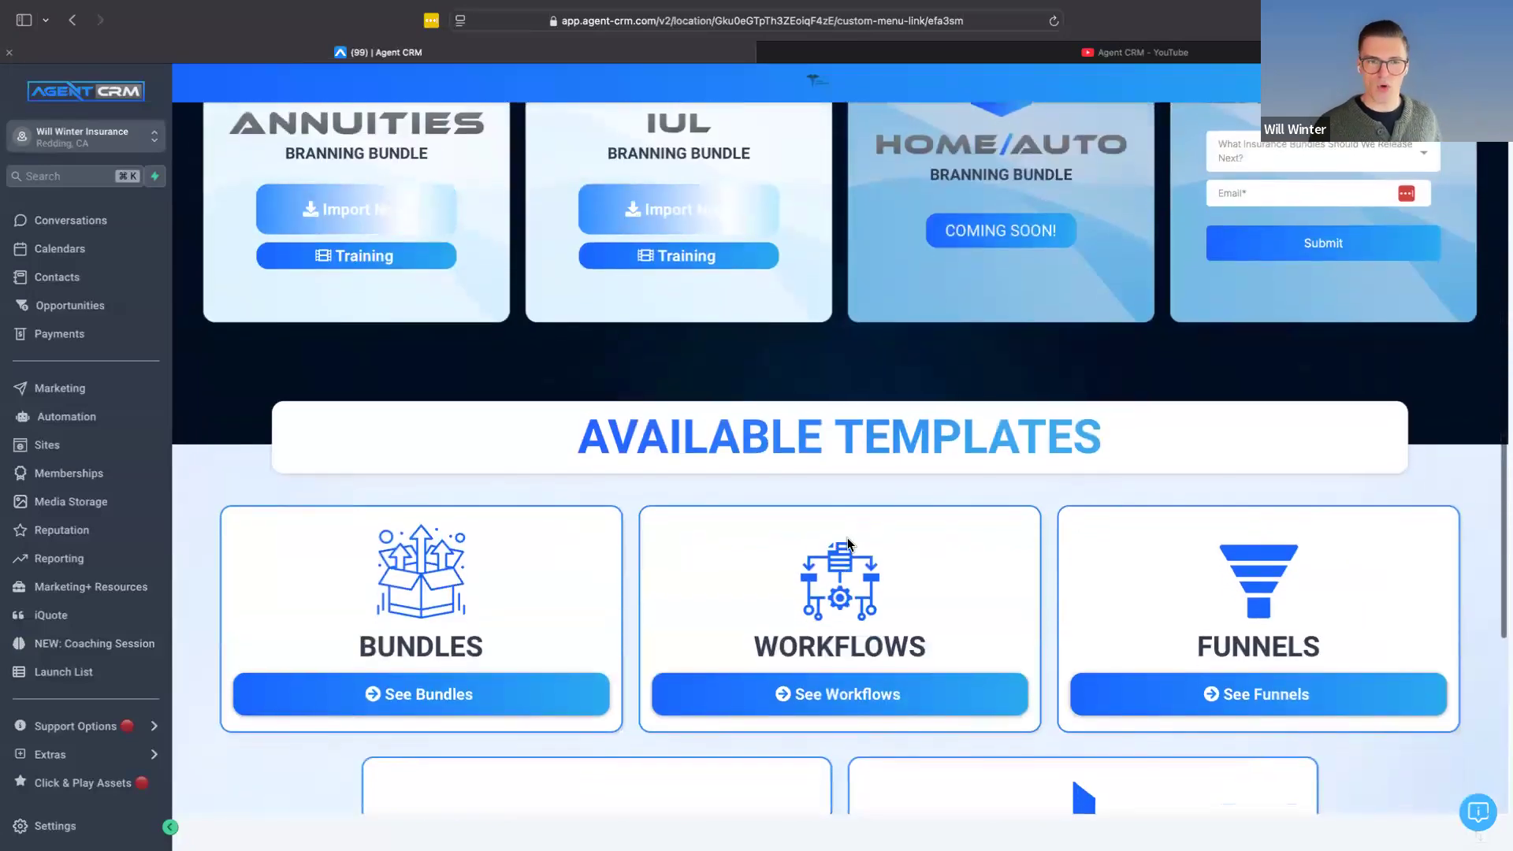
scroll(848, 537, "down", 2)
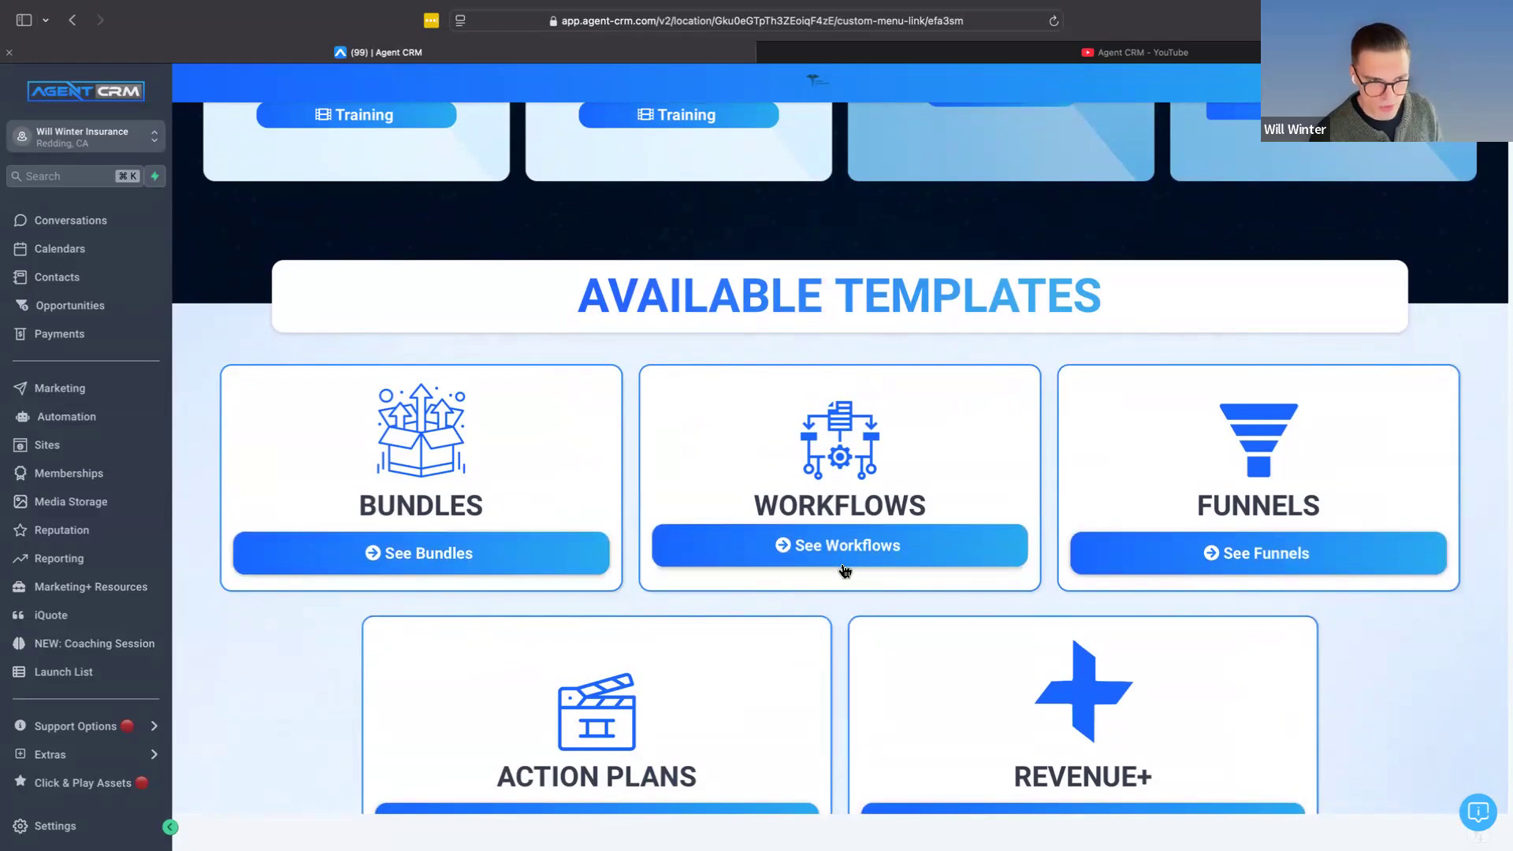
scroll(847, 564, "down", 1)
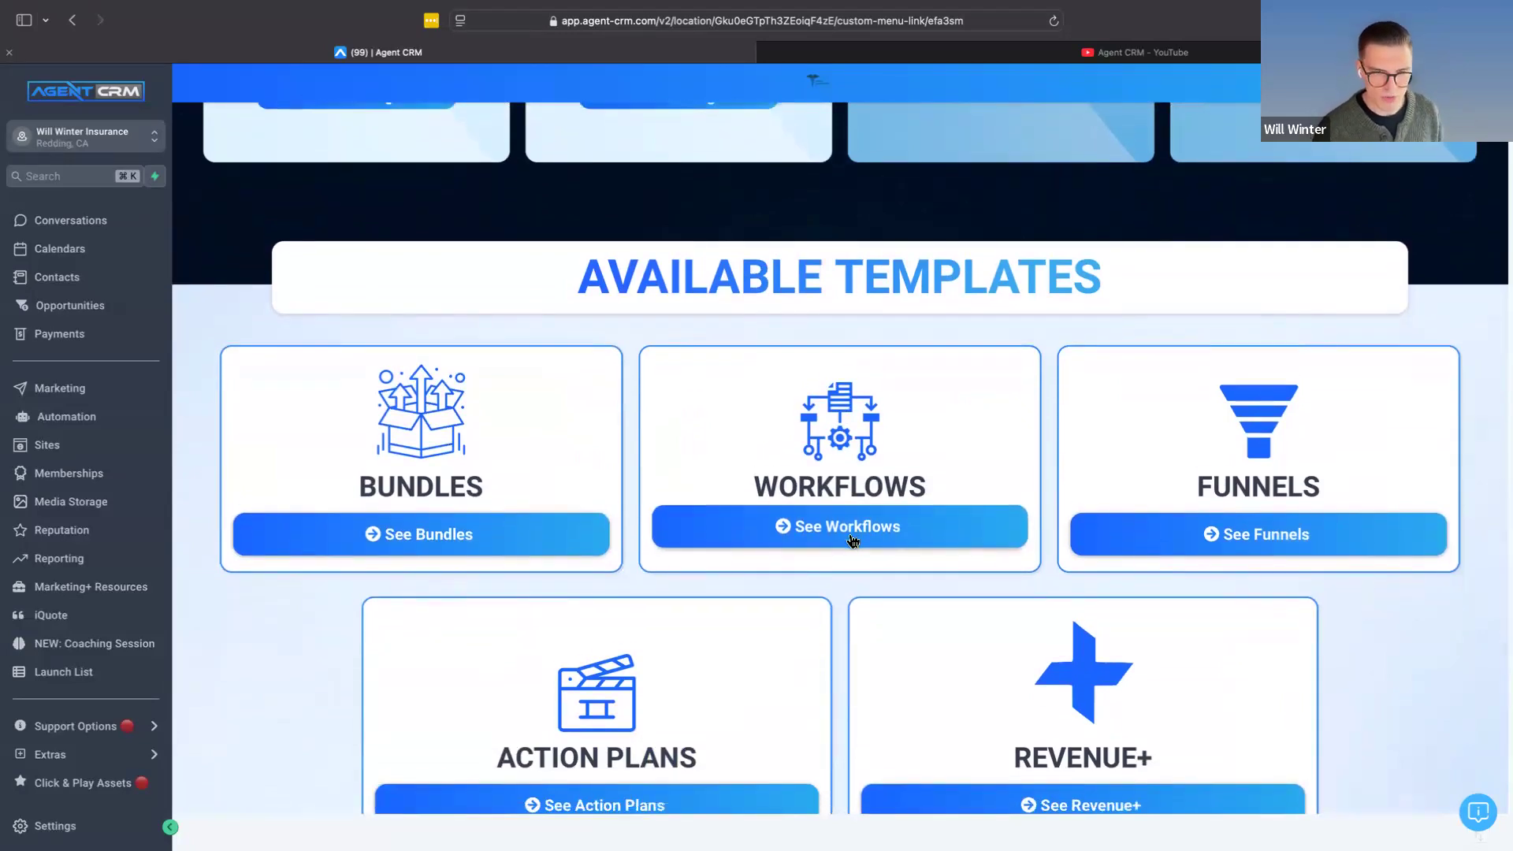
left_click(851, 540)
scroll(852, 541, "down", 4)
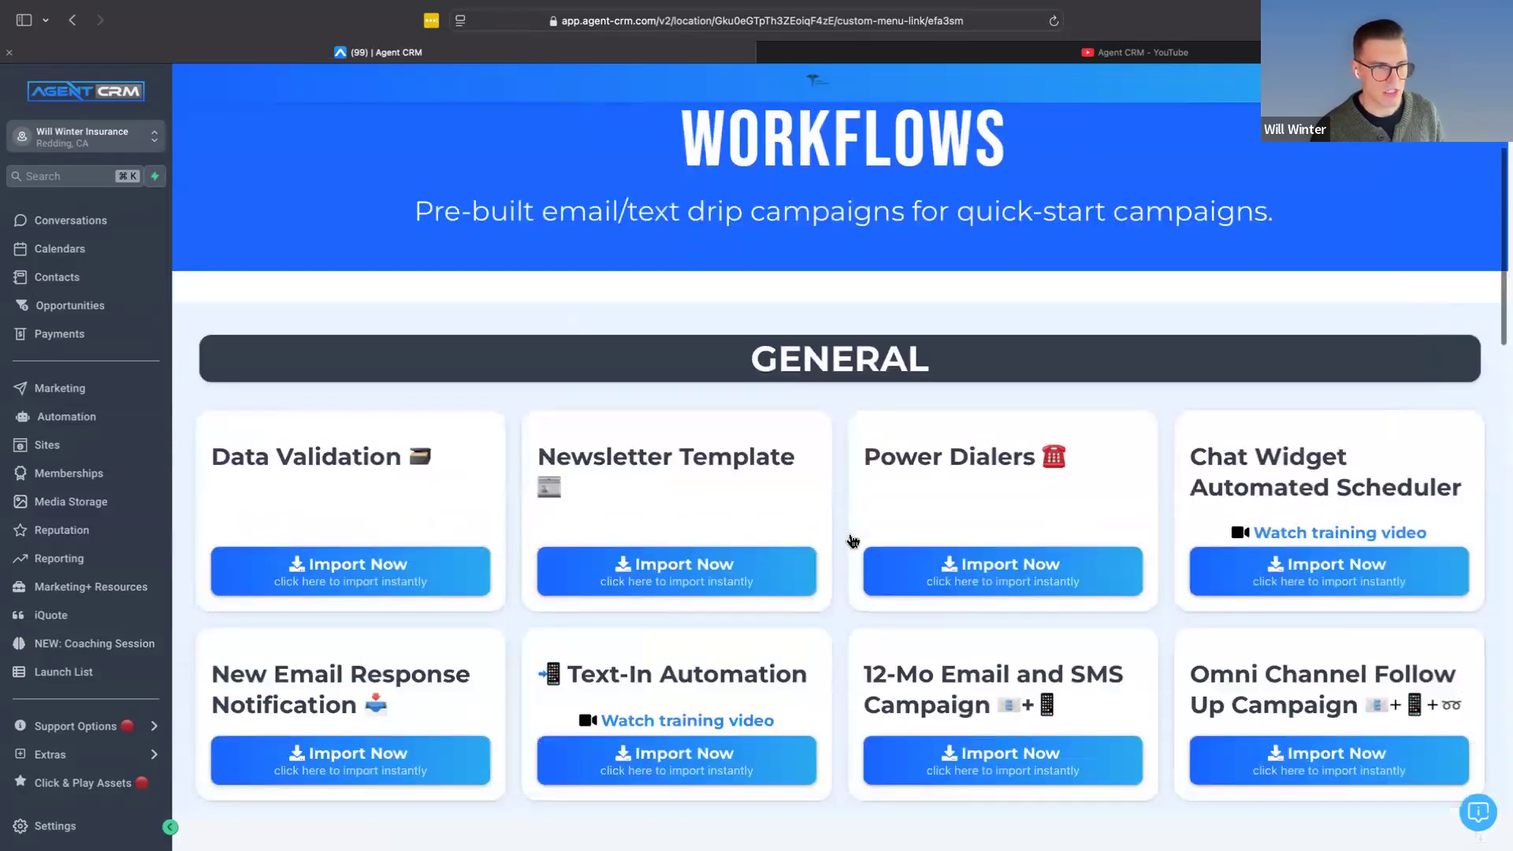
scroll(852, 541, "down", 1)
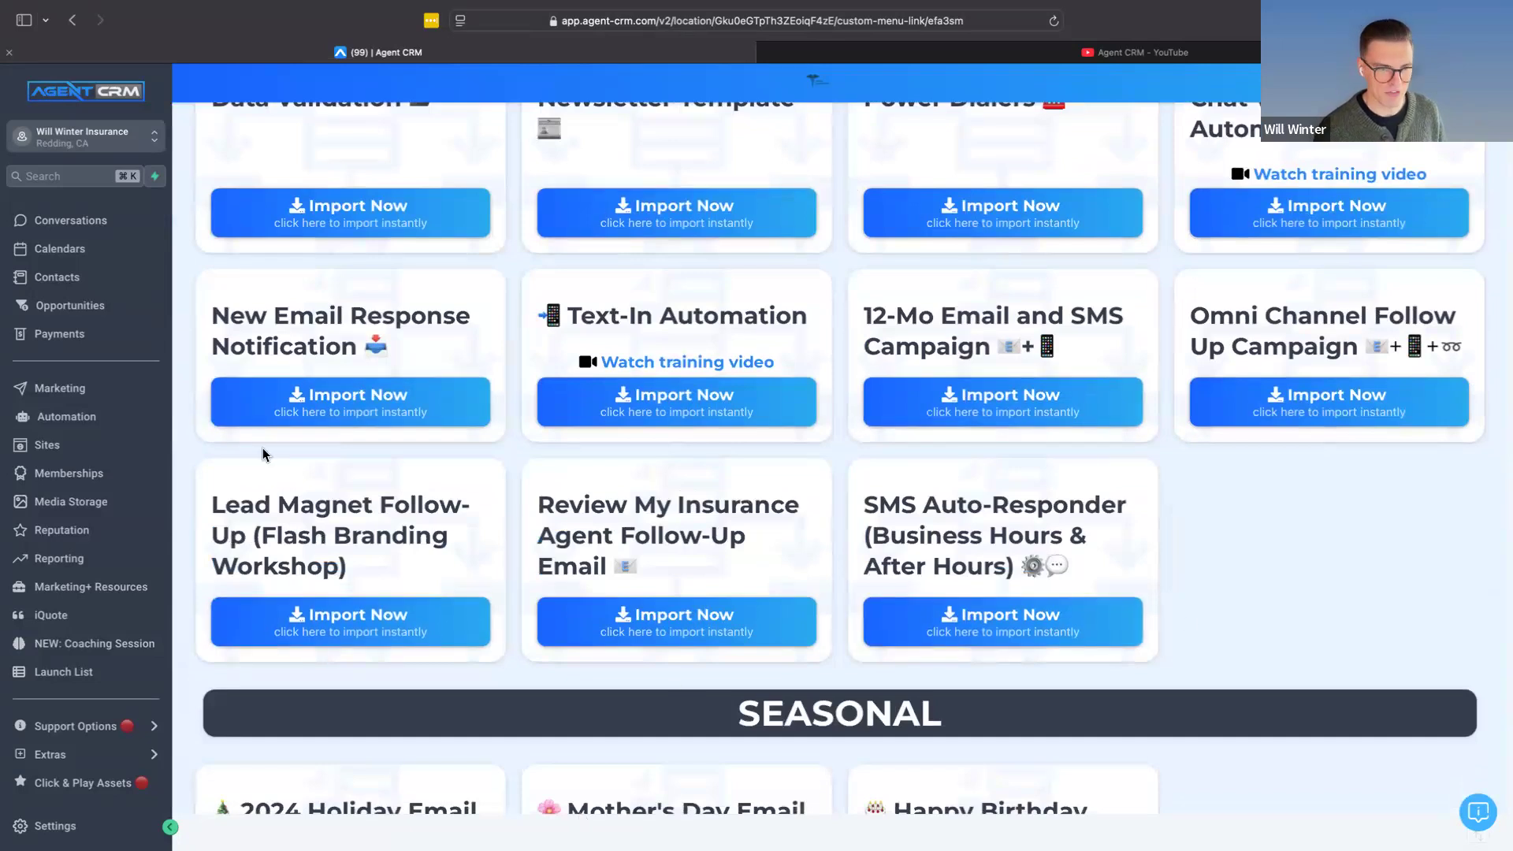
scroll(603, 675, "down", 5)
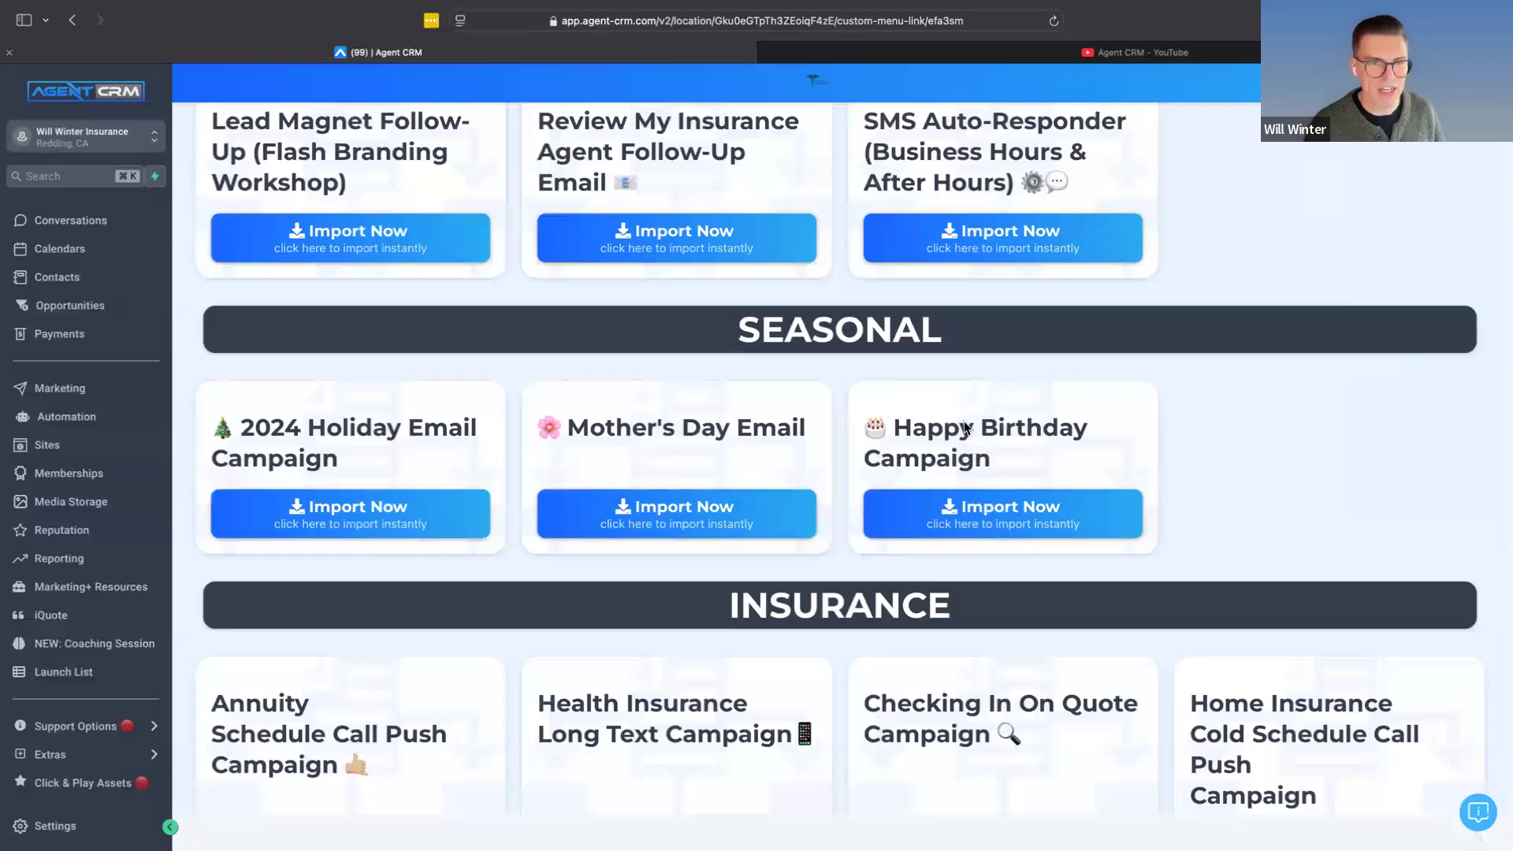
scroll(887, 394, "up", 10)
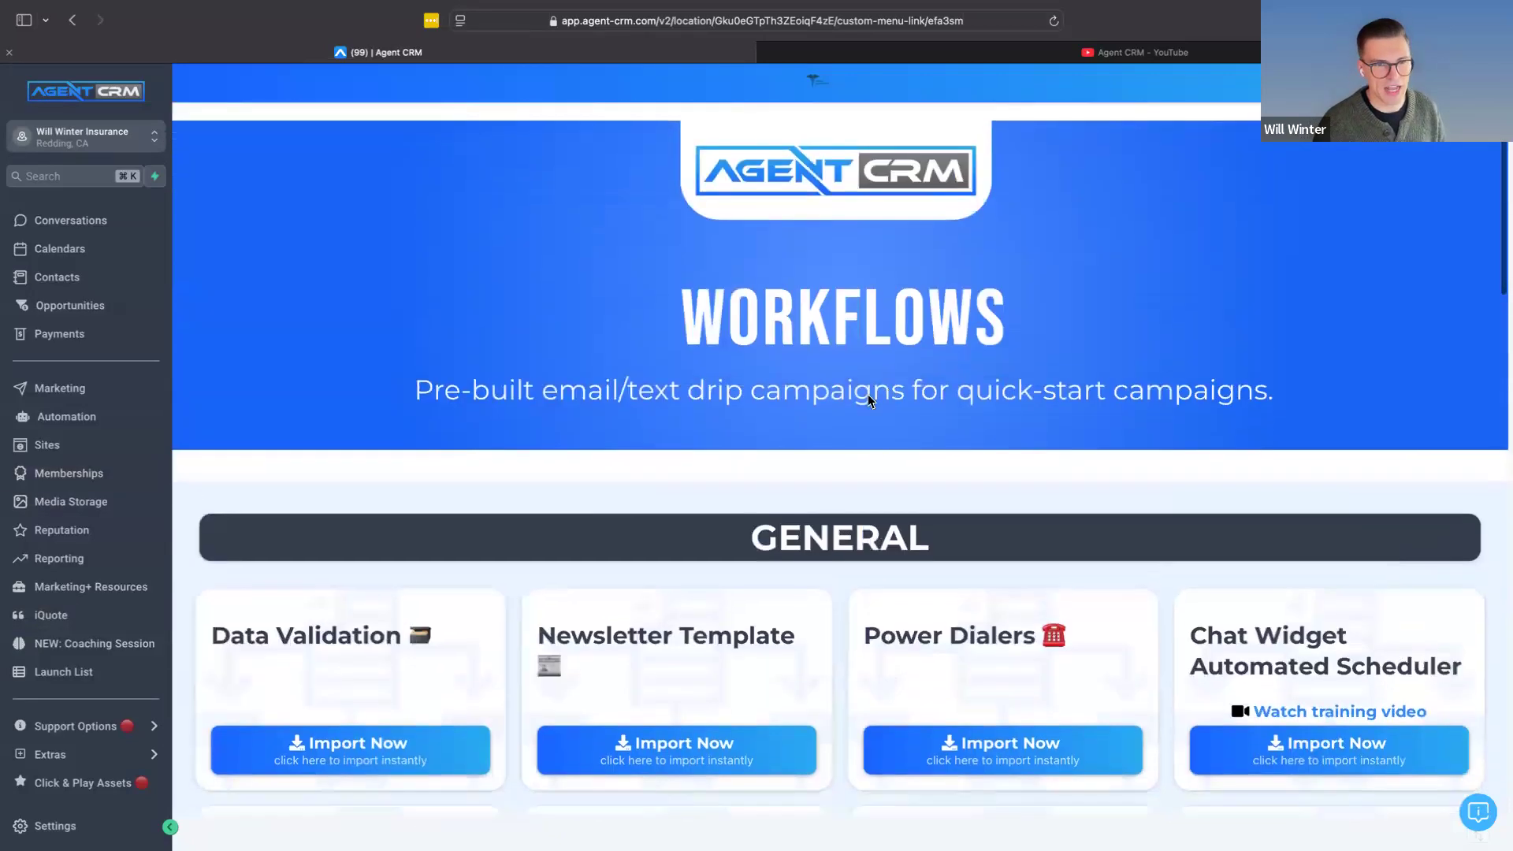
Step: Return to the Click & Play library and scroll through its contents
left_click(91, 794)
scroll(929, 538, "down", 3)
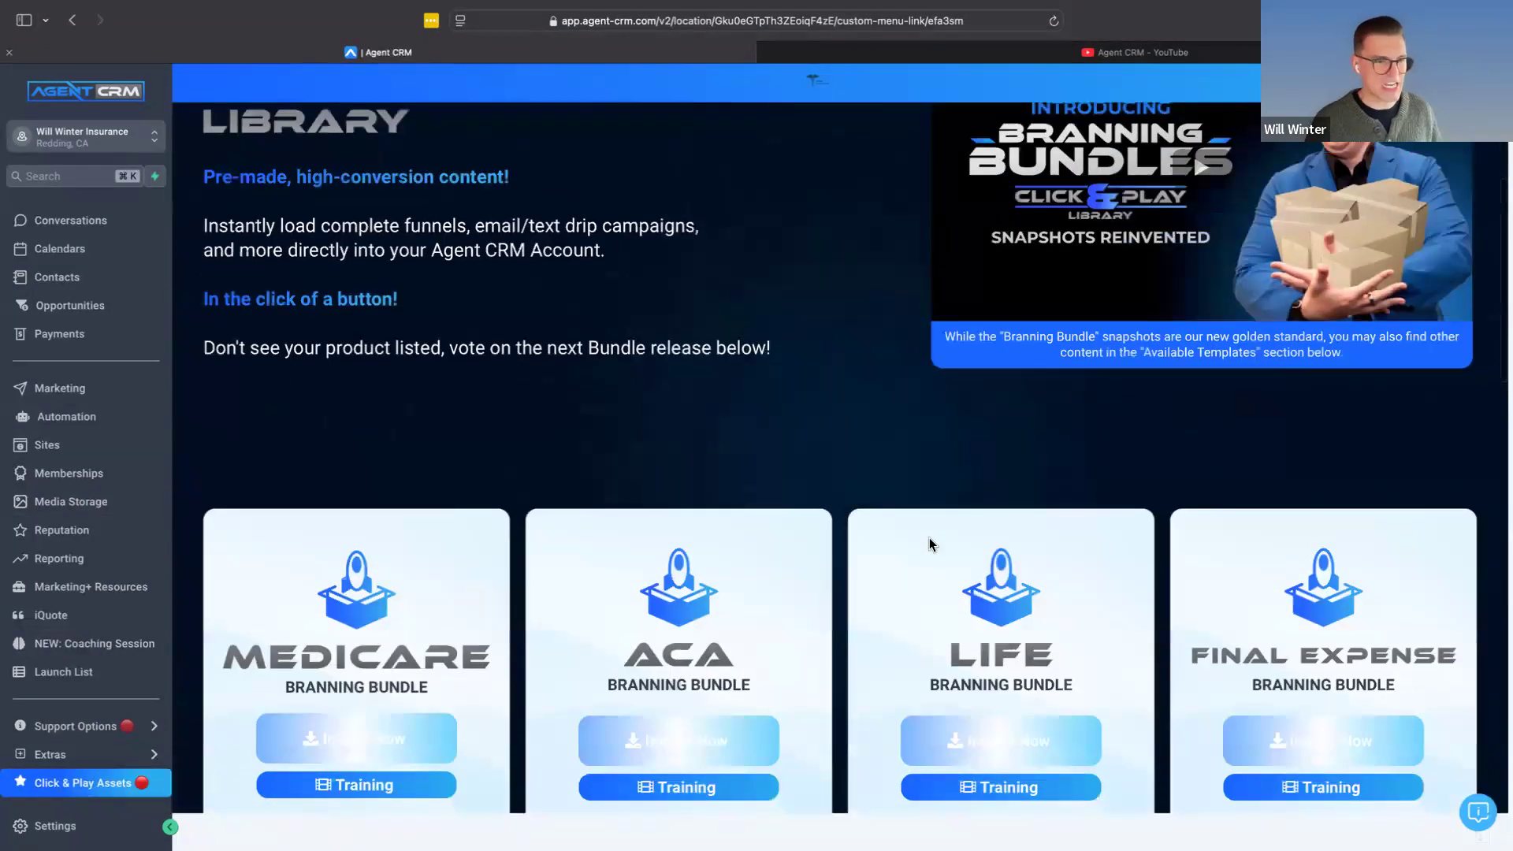
scroll(929, 539, "down", 3)
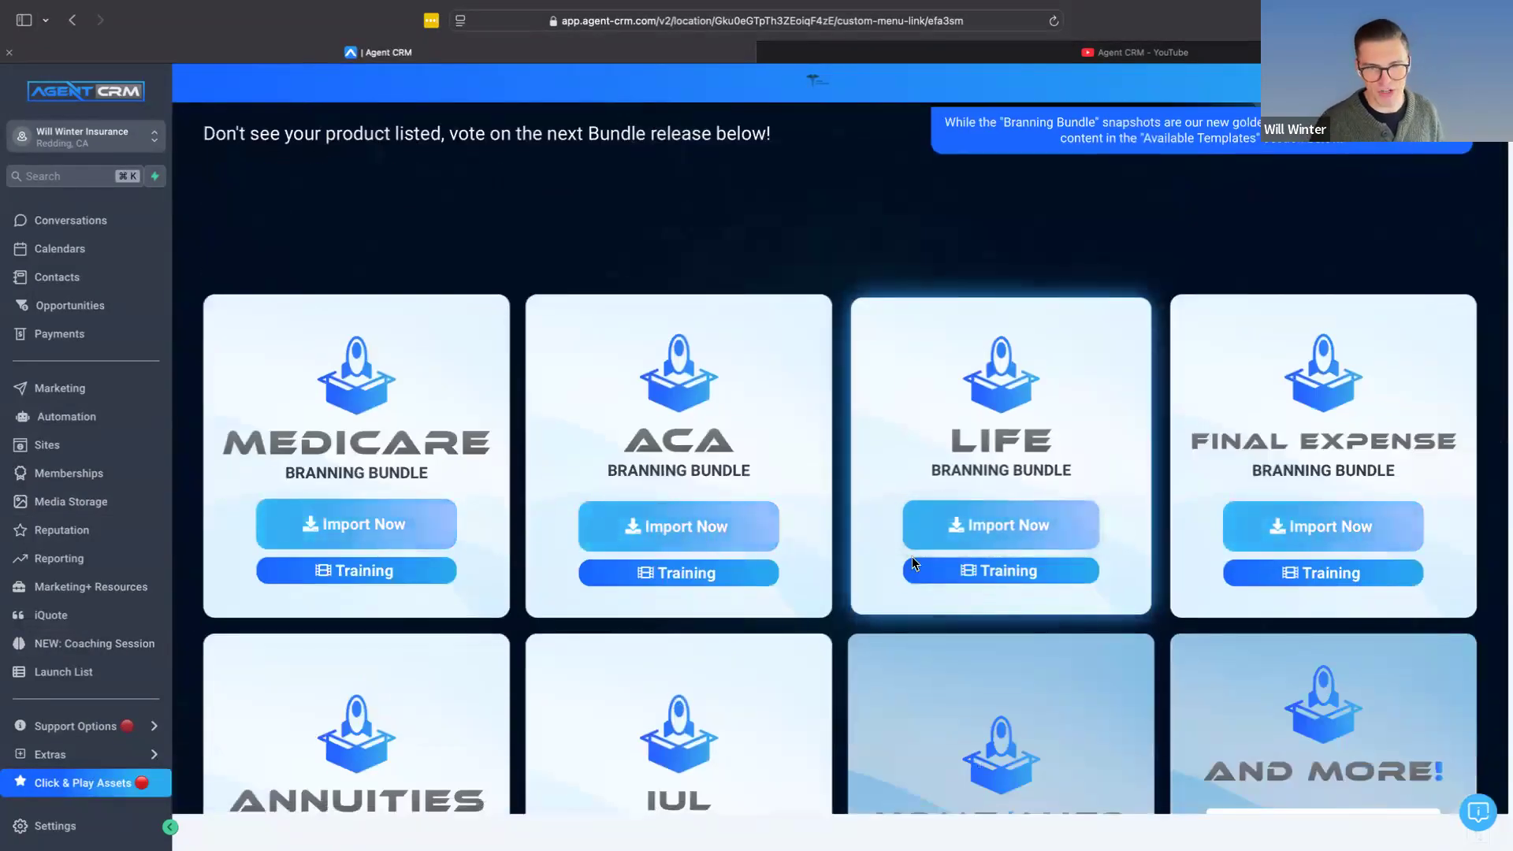
scroll(913, 562, "down", 5)
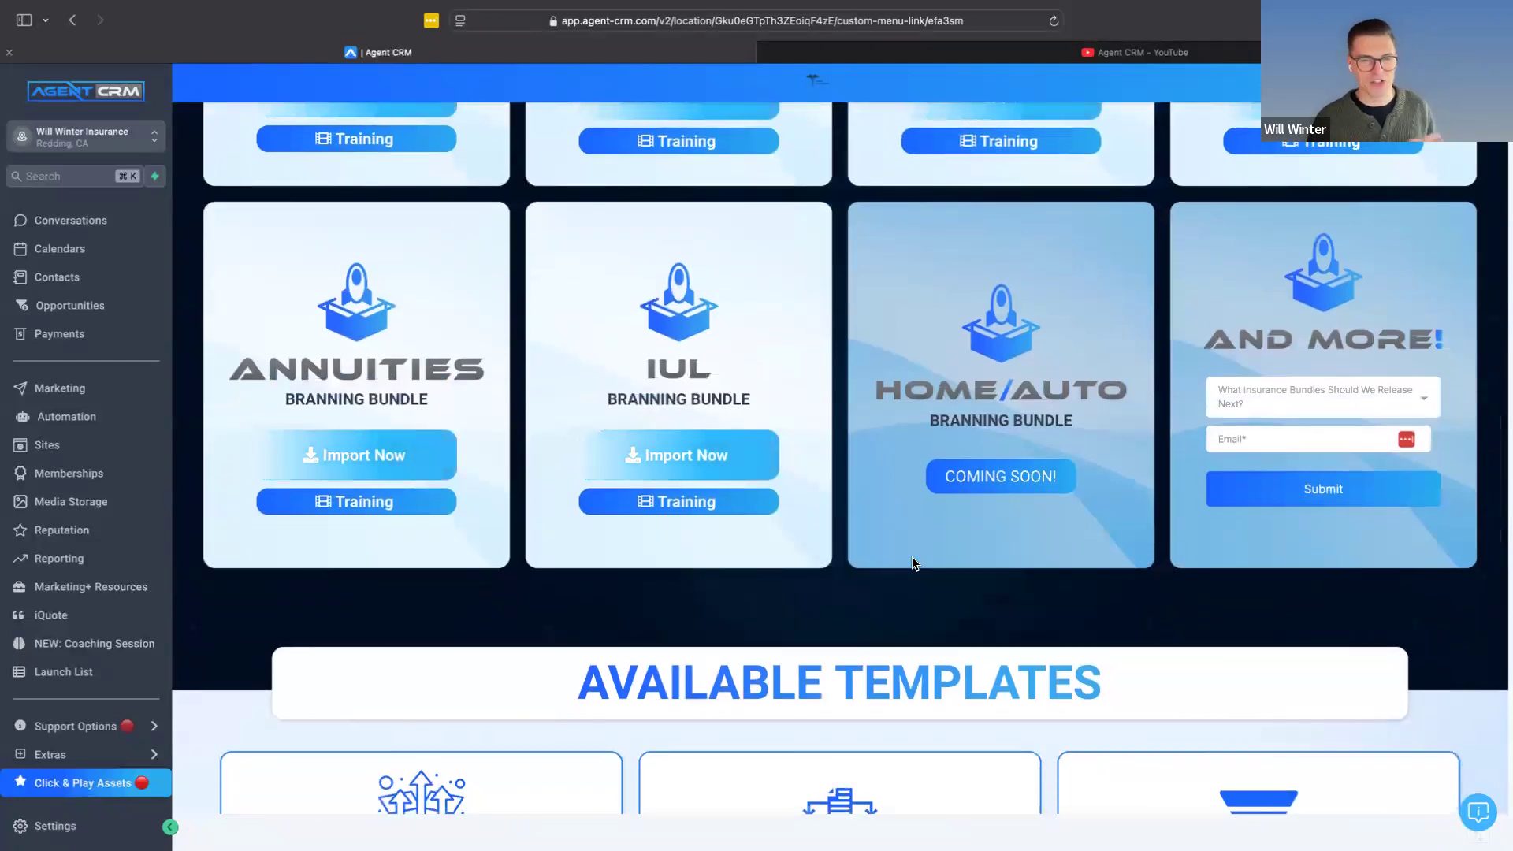
Step: Go to Marketing > Emails > Campaigns to reach the empty Email Marketing campaigns list
left_click(80, 387)
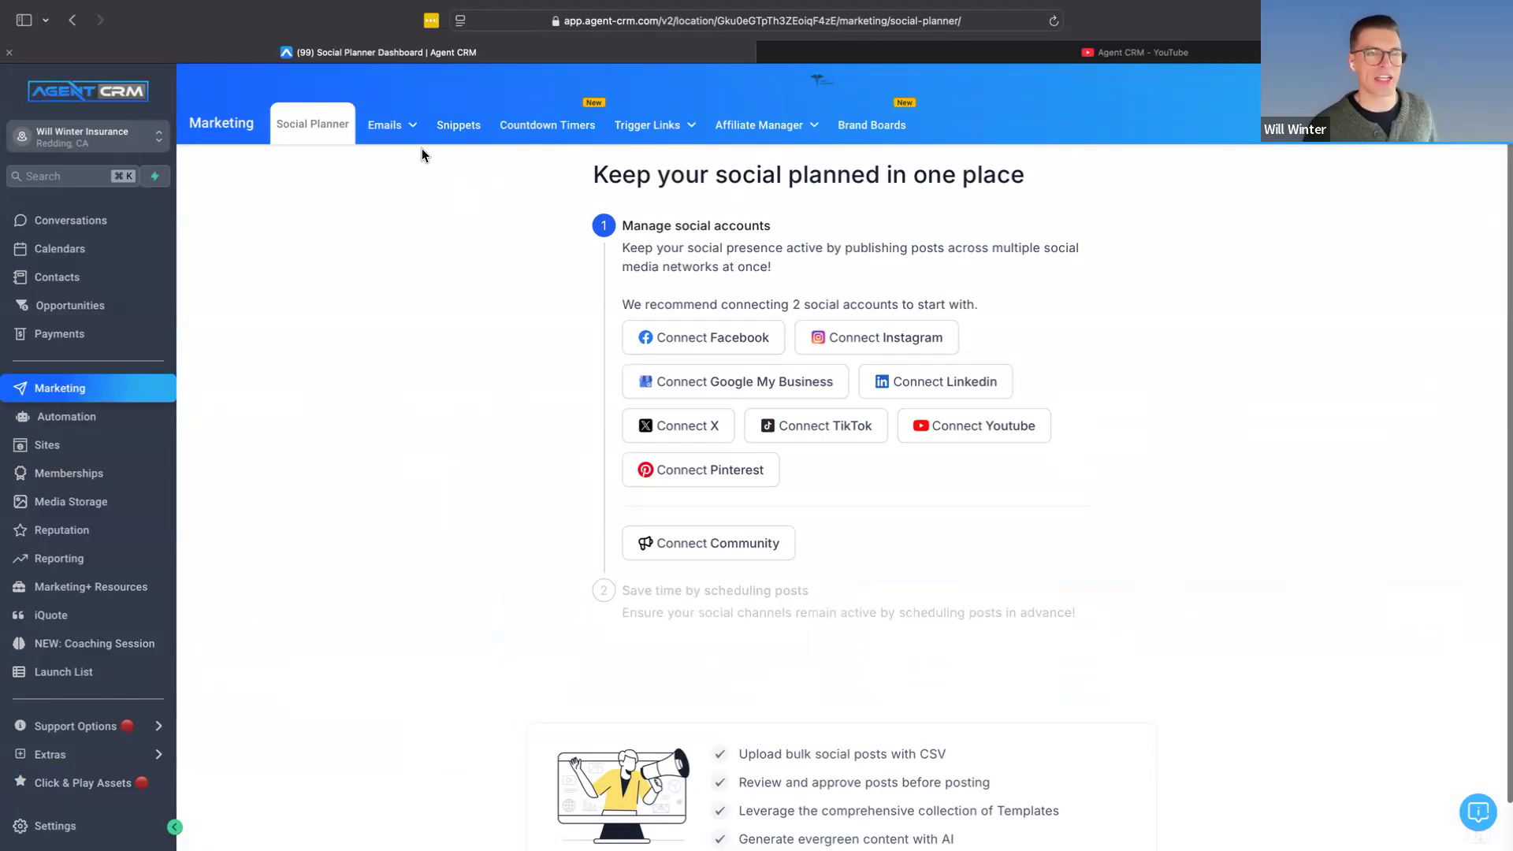
left_click(402, 125)
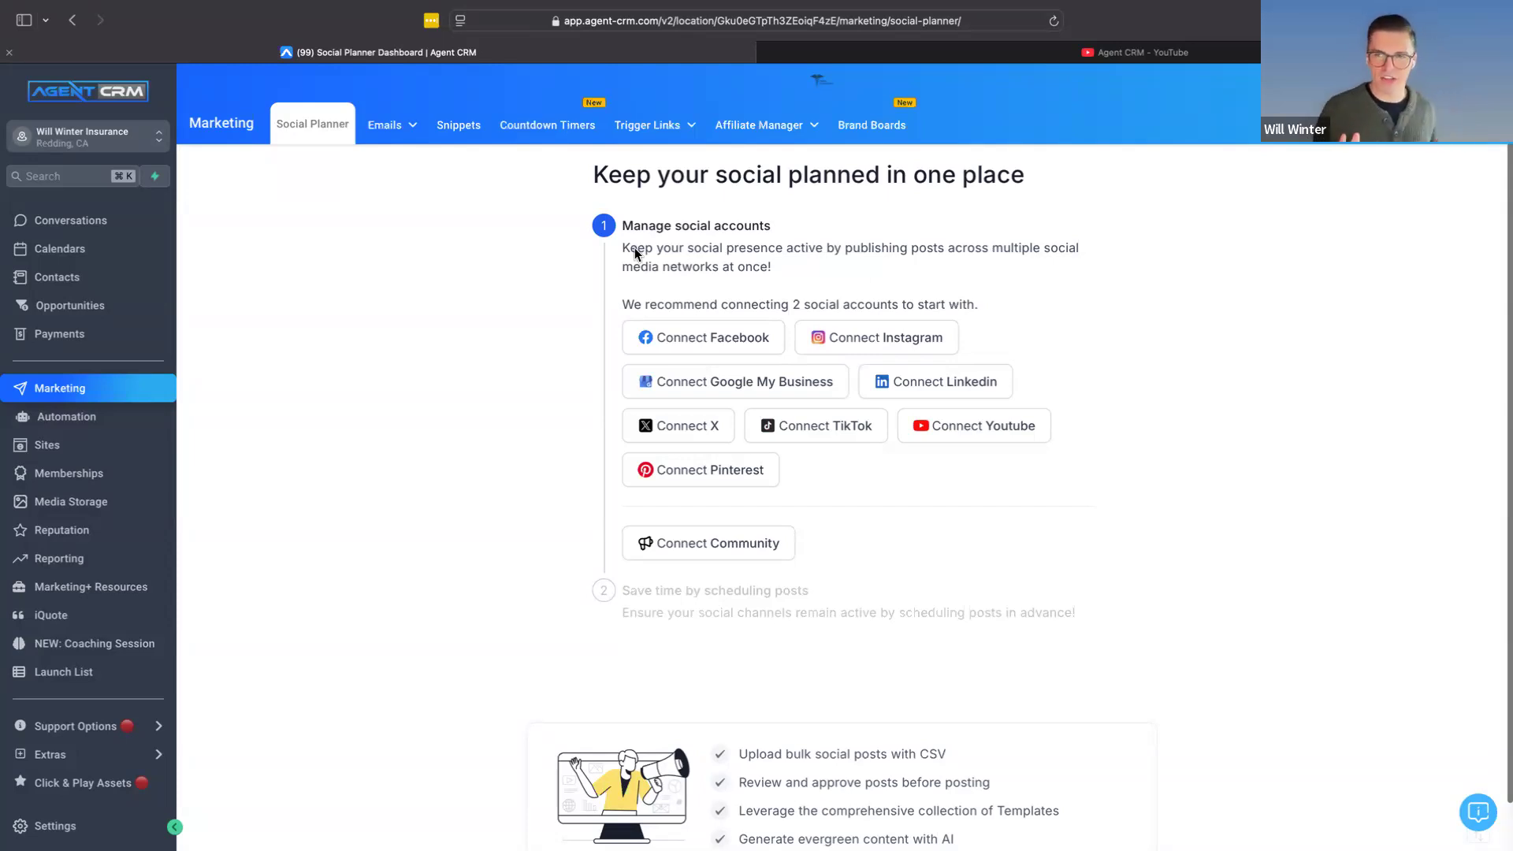
left_click(404, 126)
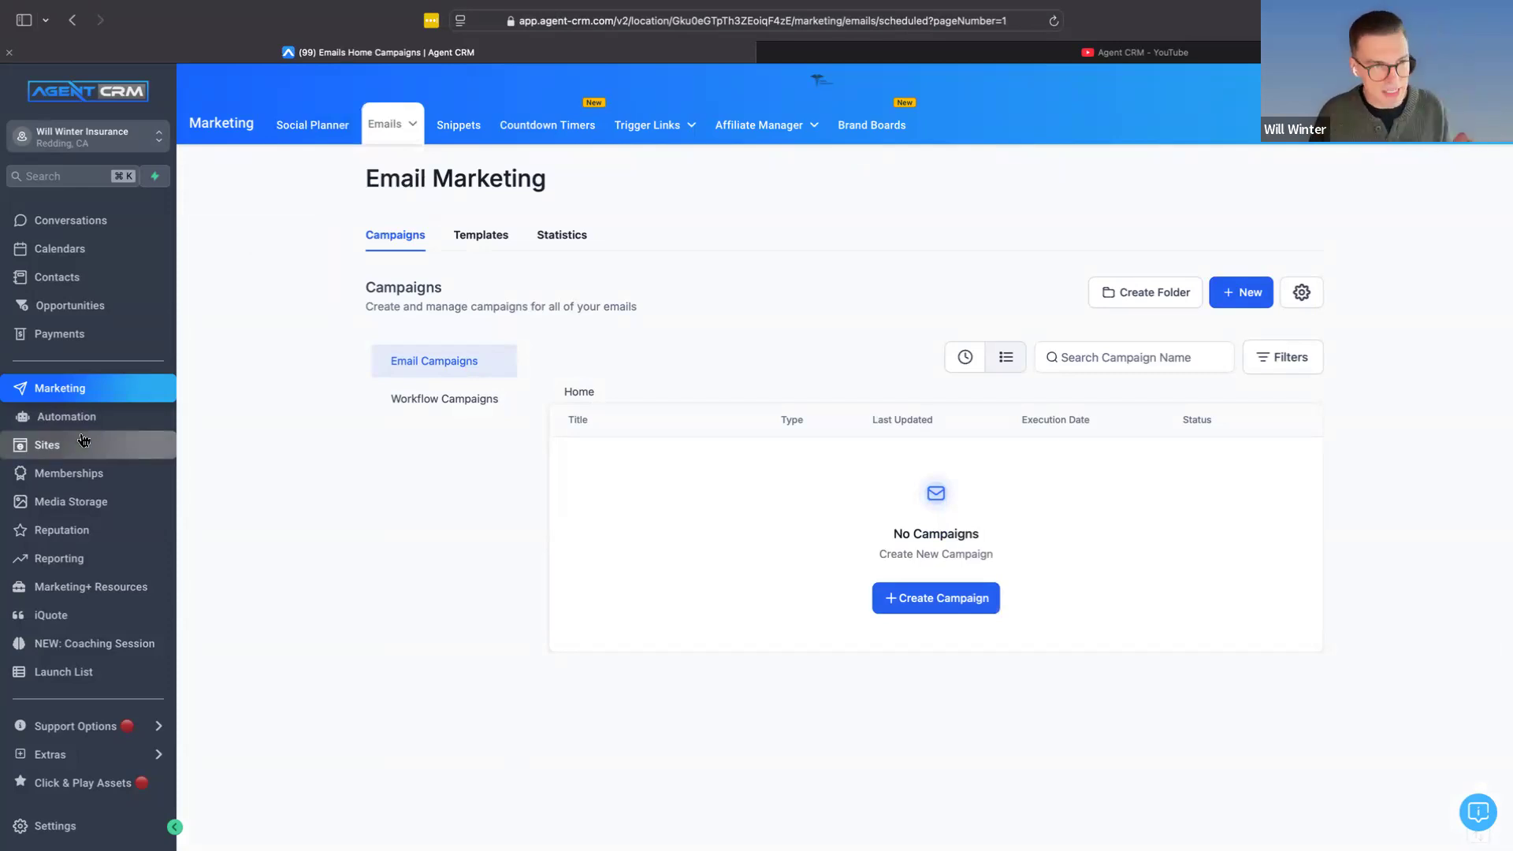
Step: On the Templates tab, open the 2.0 Life Insurance - New Lead Emails folder, showing Emails 1–5
mouse_move(386, 124)
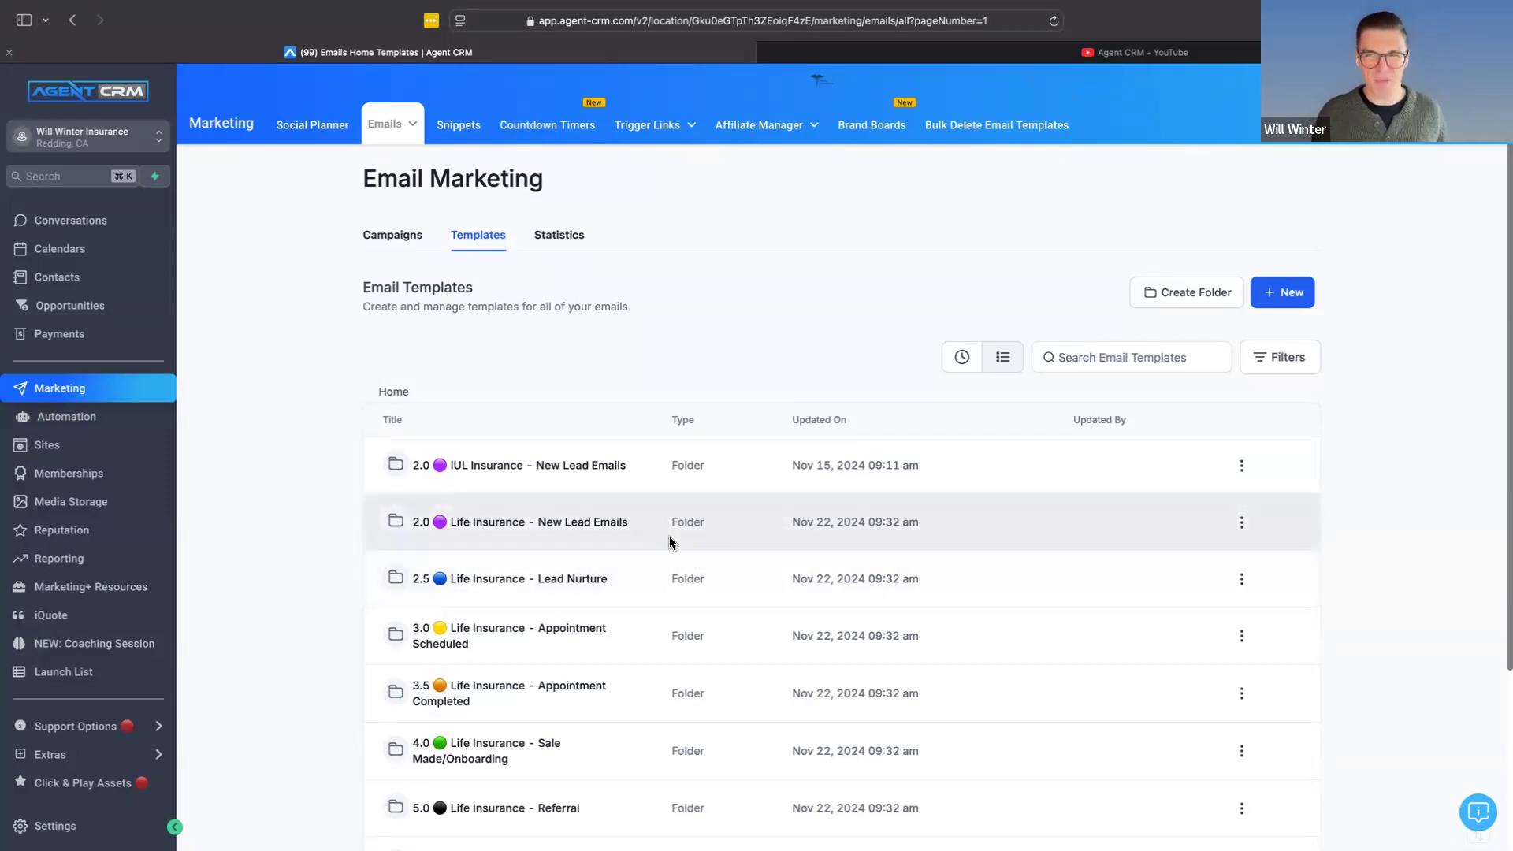
left_click(535, 527)
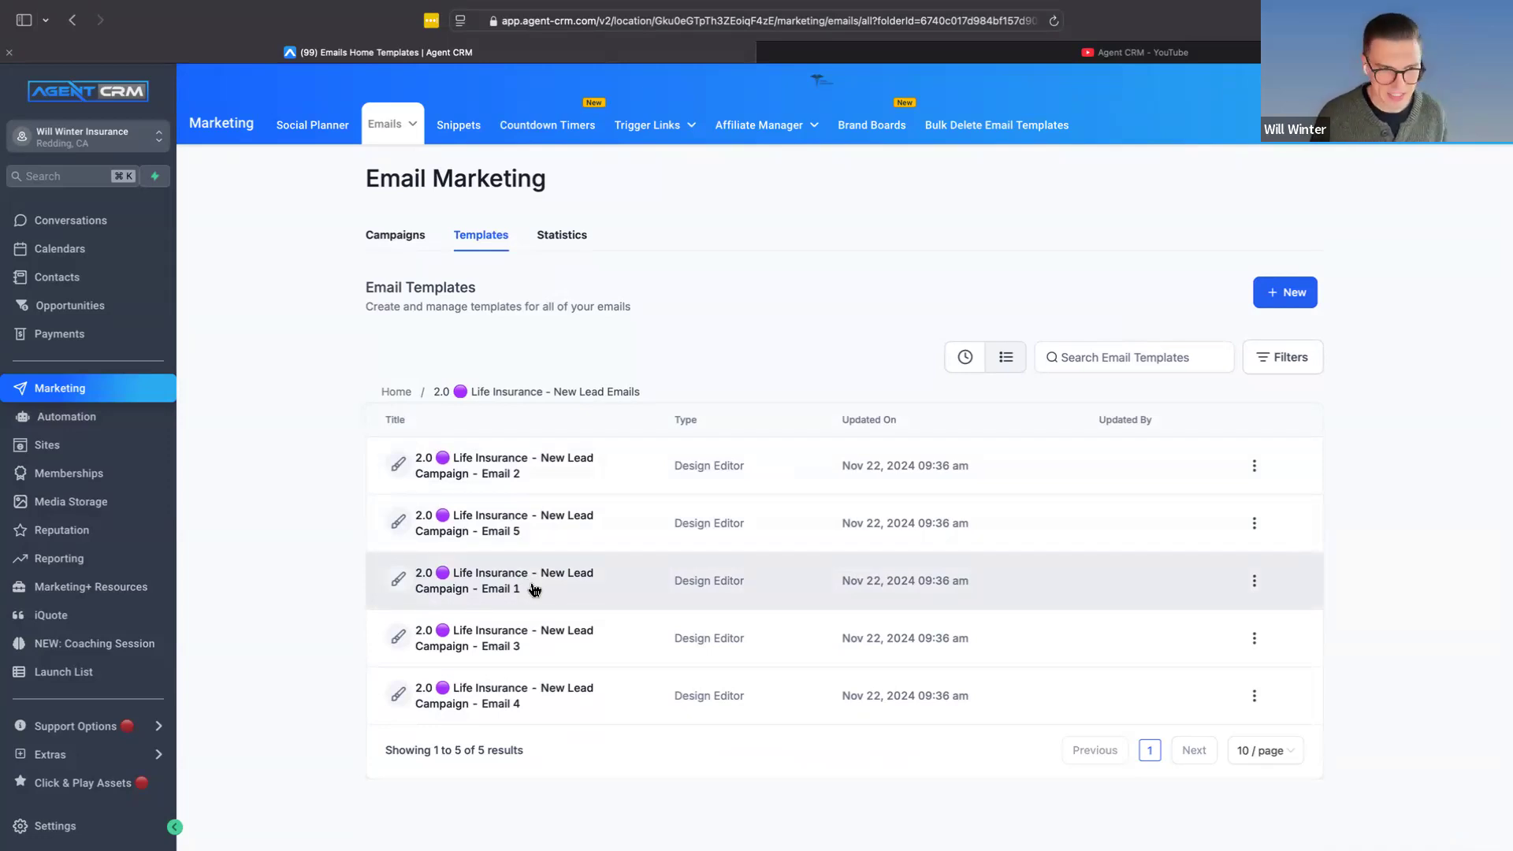
Step: Preview the New Lead Campaign Email 1 template, then return to the folder's template list
left_click(488, 577)
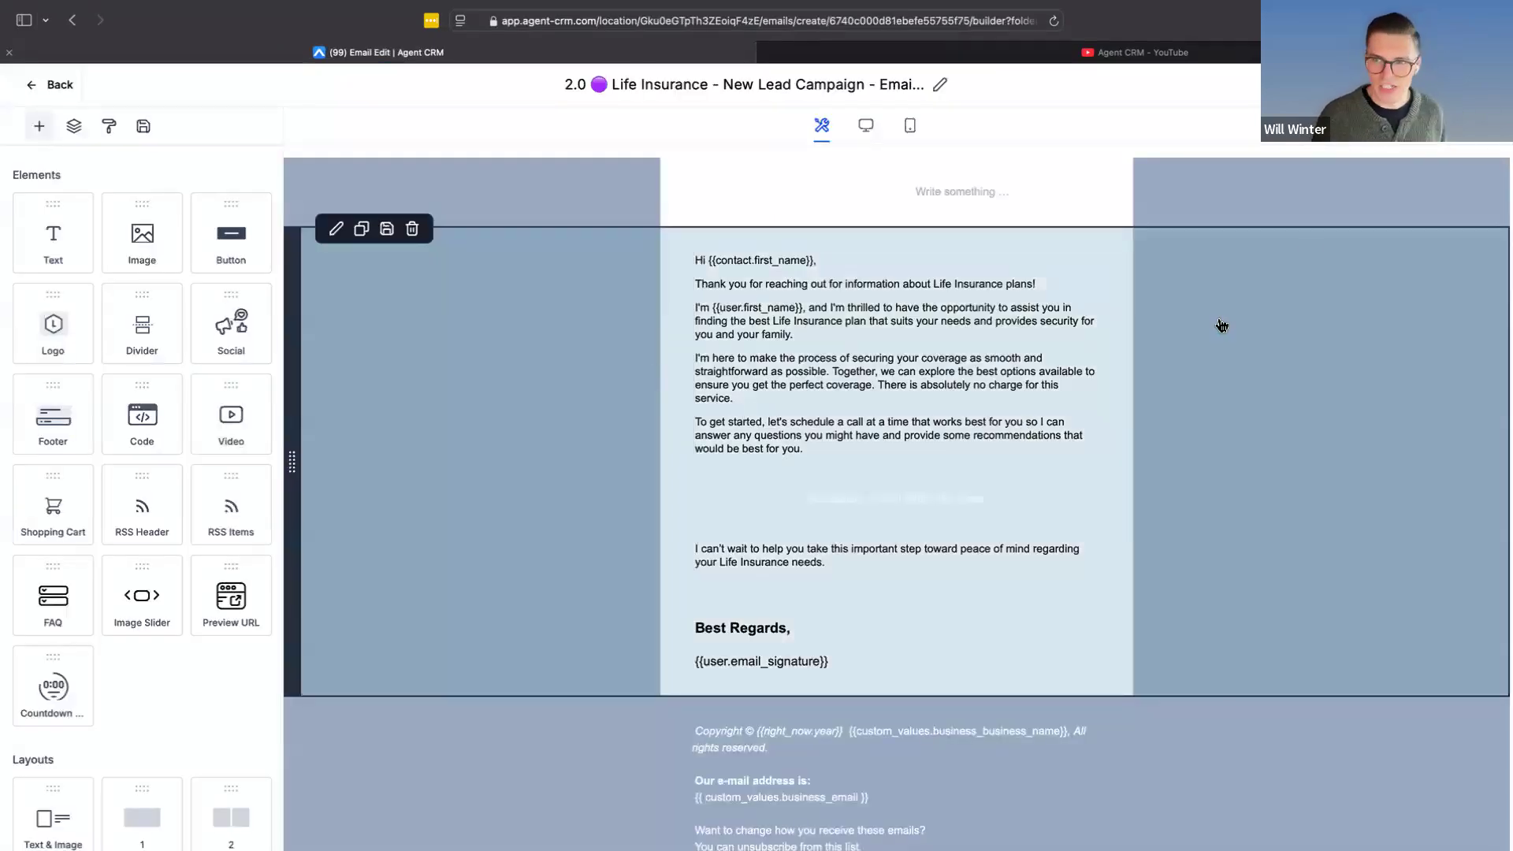
left_click(1368, 85)
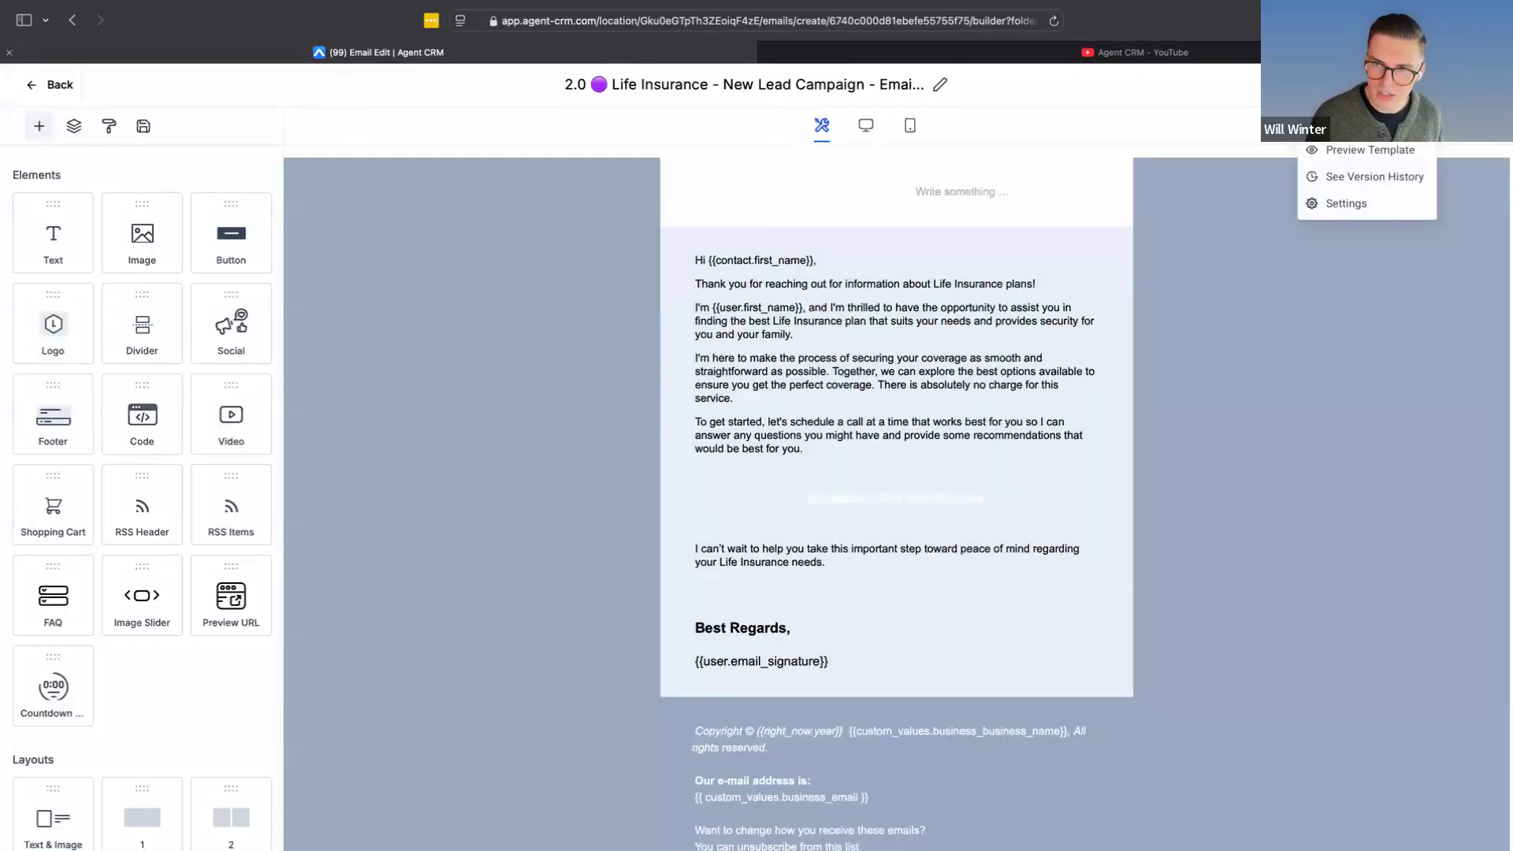
left_click(1348, 160)
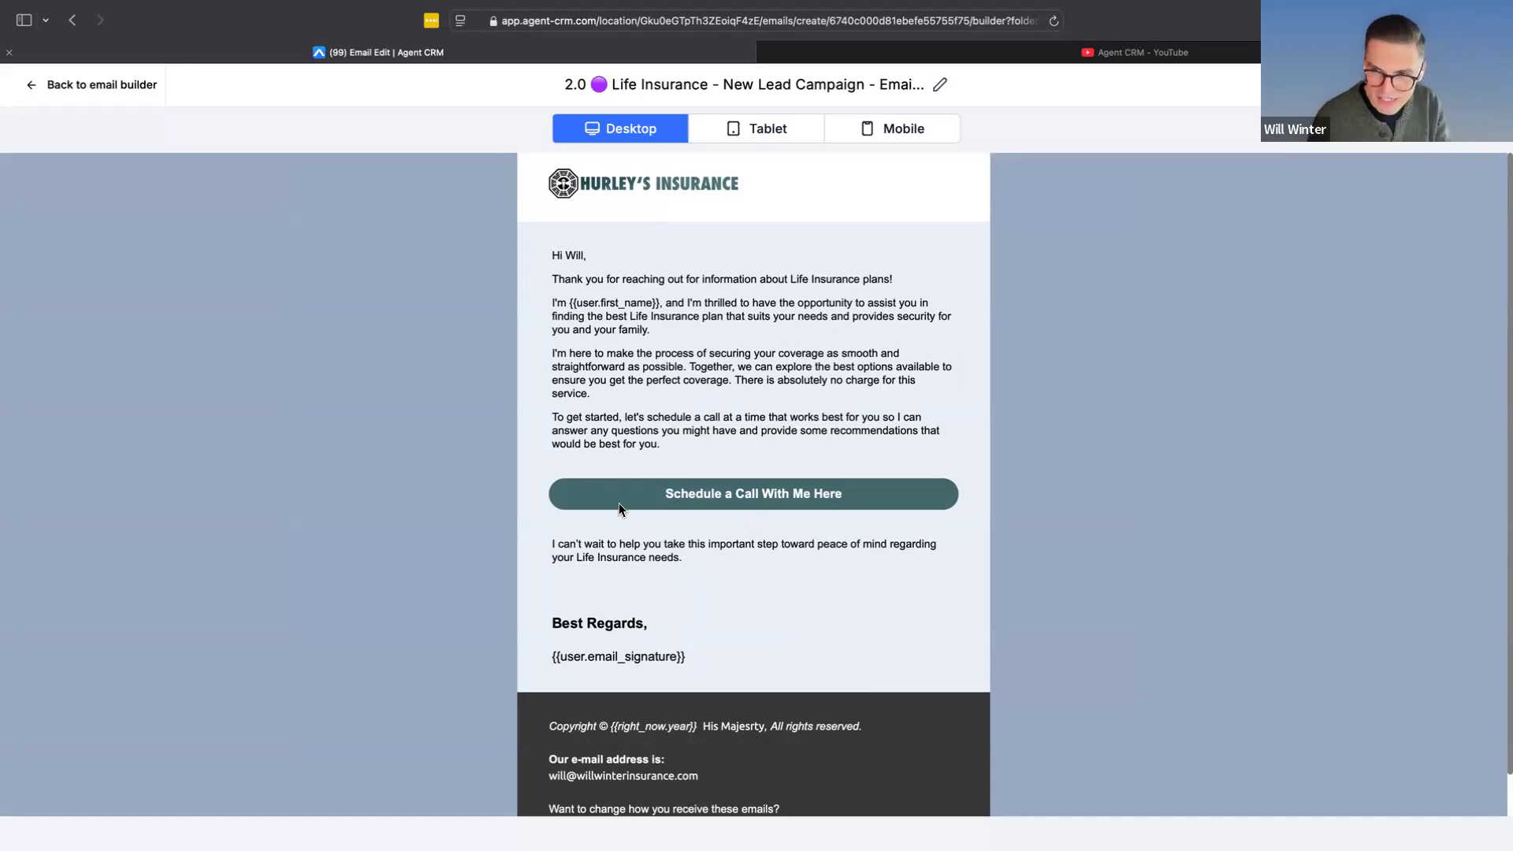
scroll(619, 657, "down", 1)
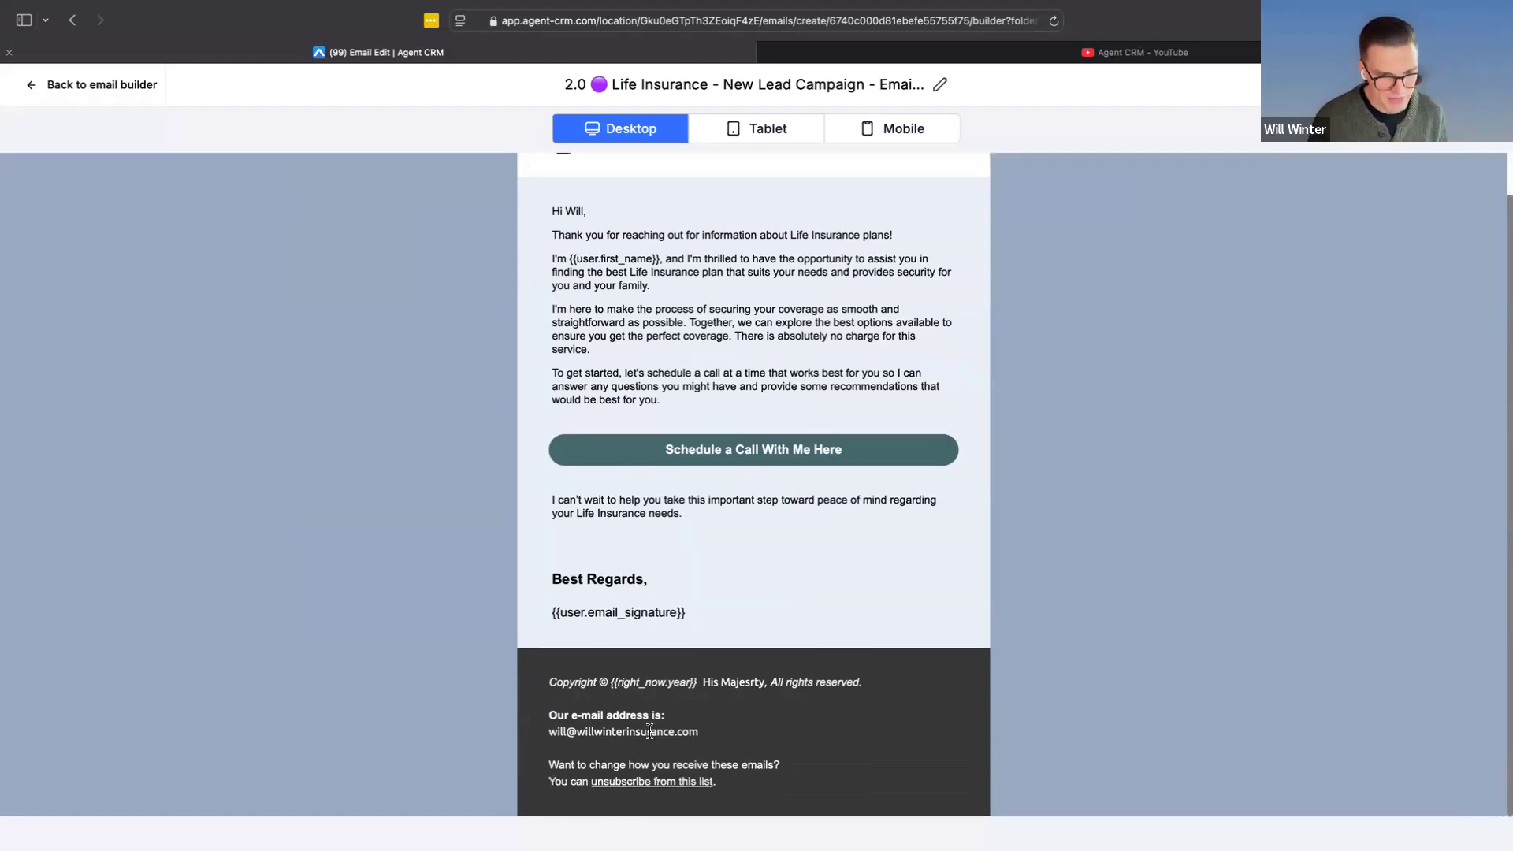
scroll(654, 687, "up", 1)
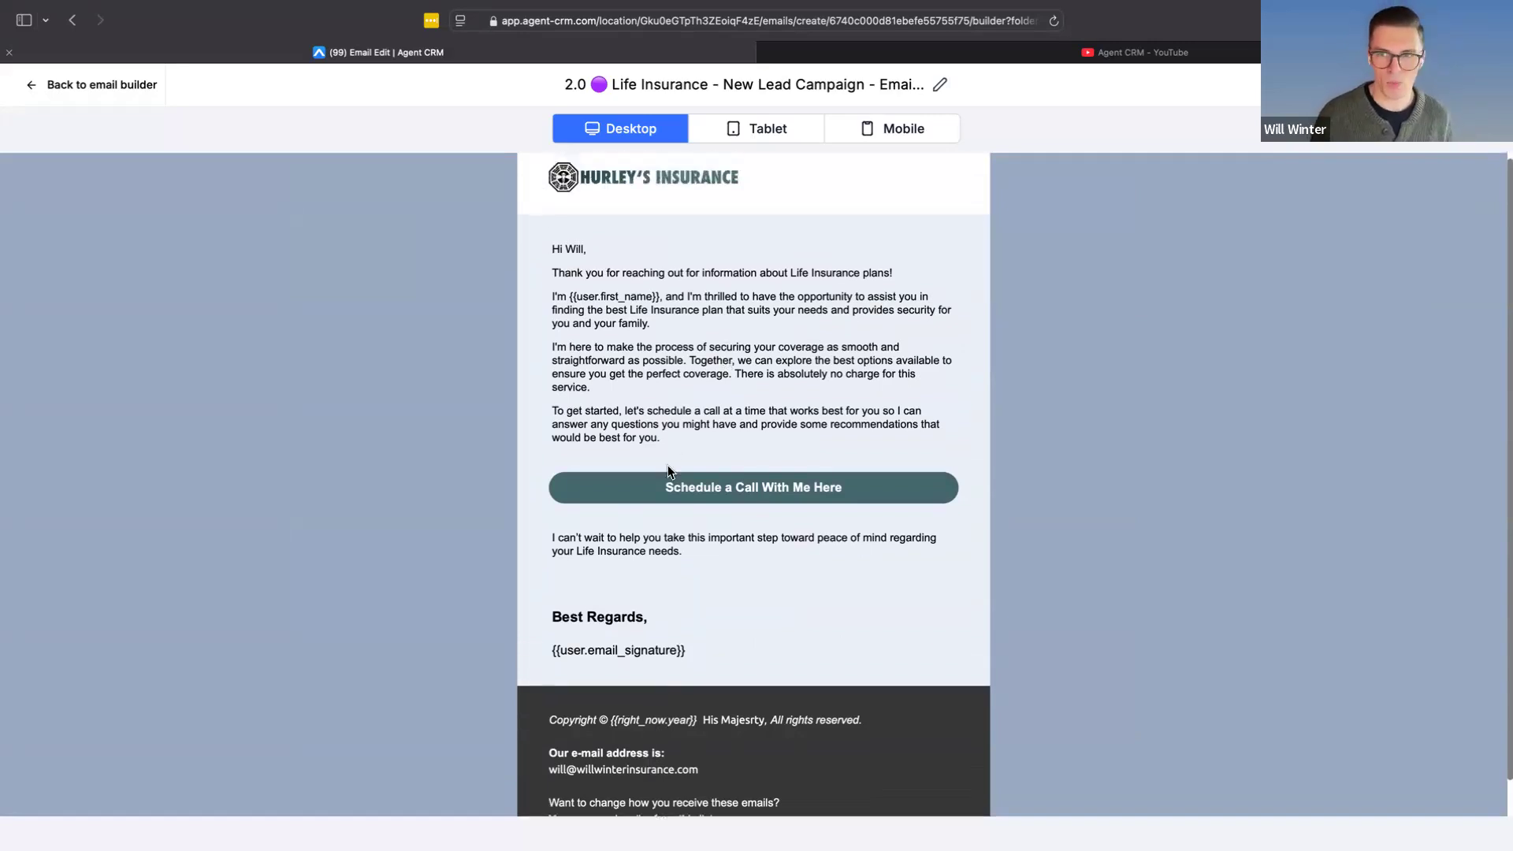
left_click(48, 85)
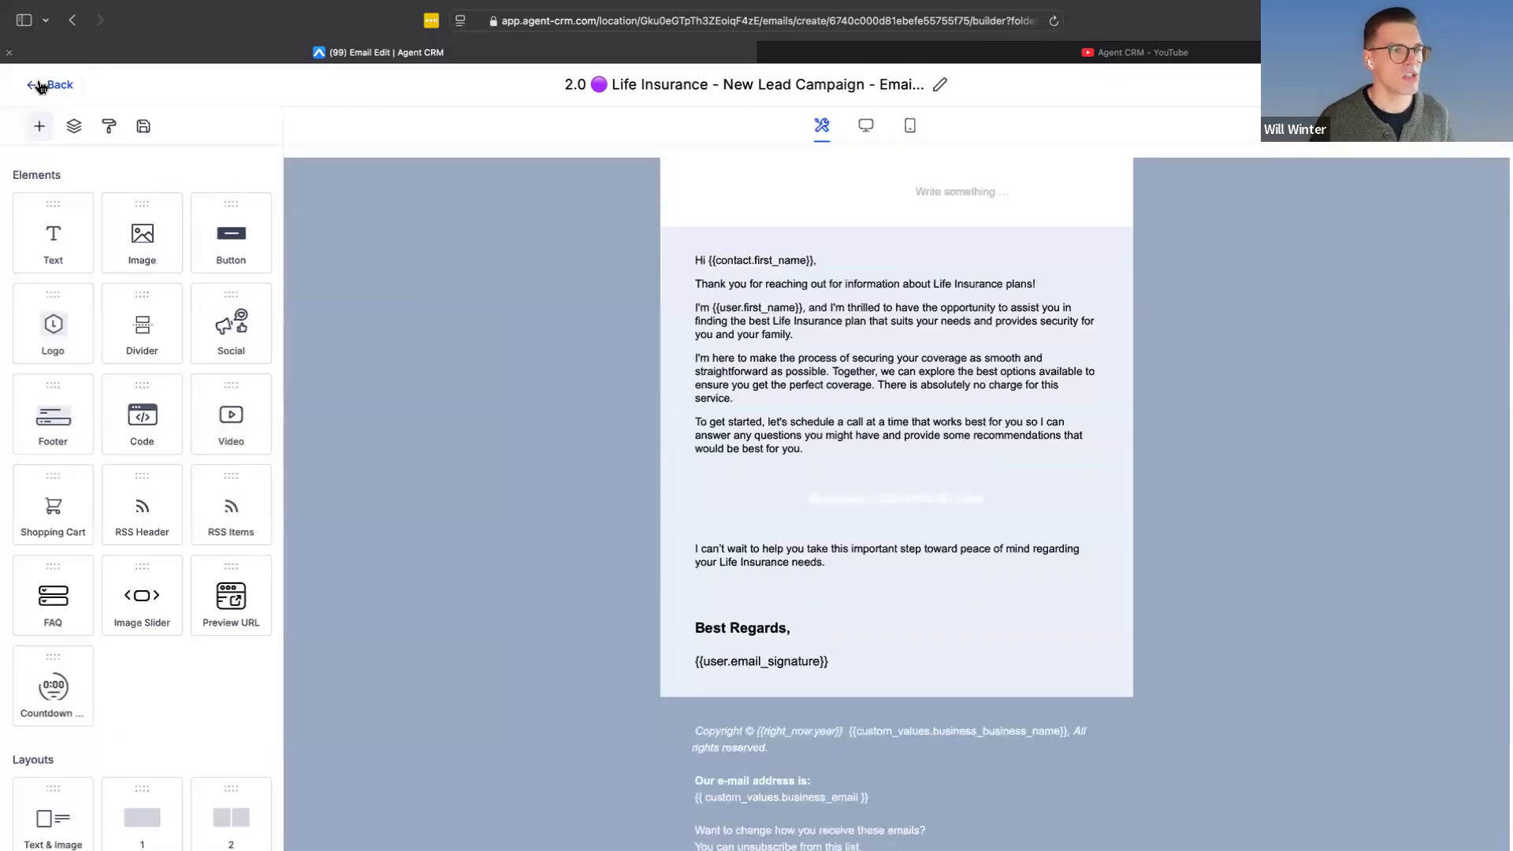
left_click(56, 86)
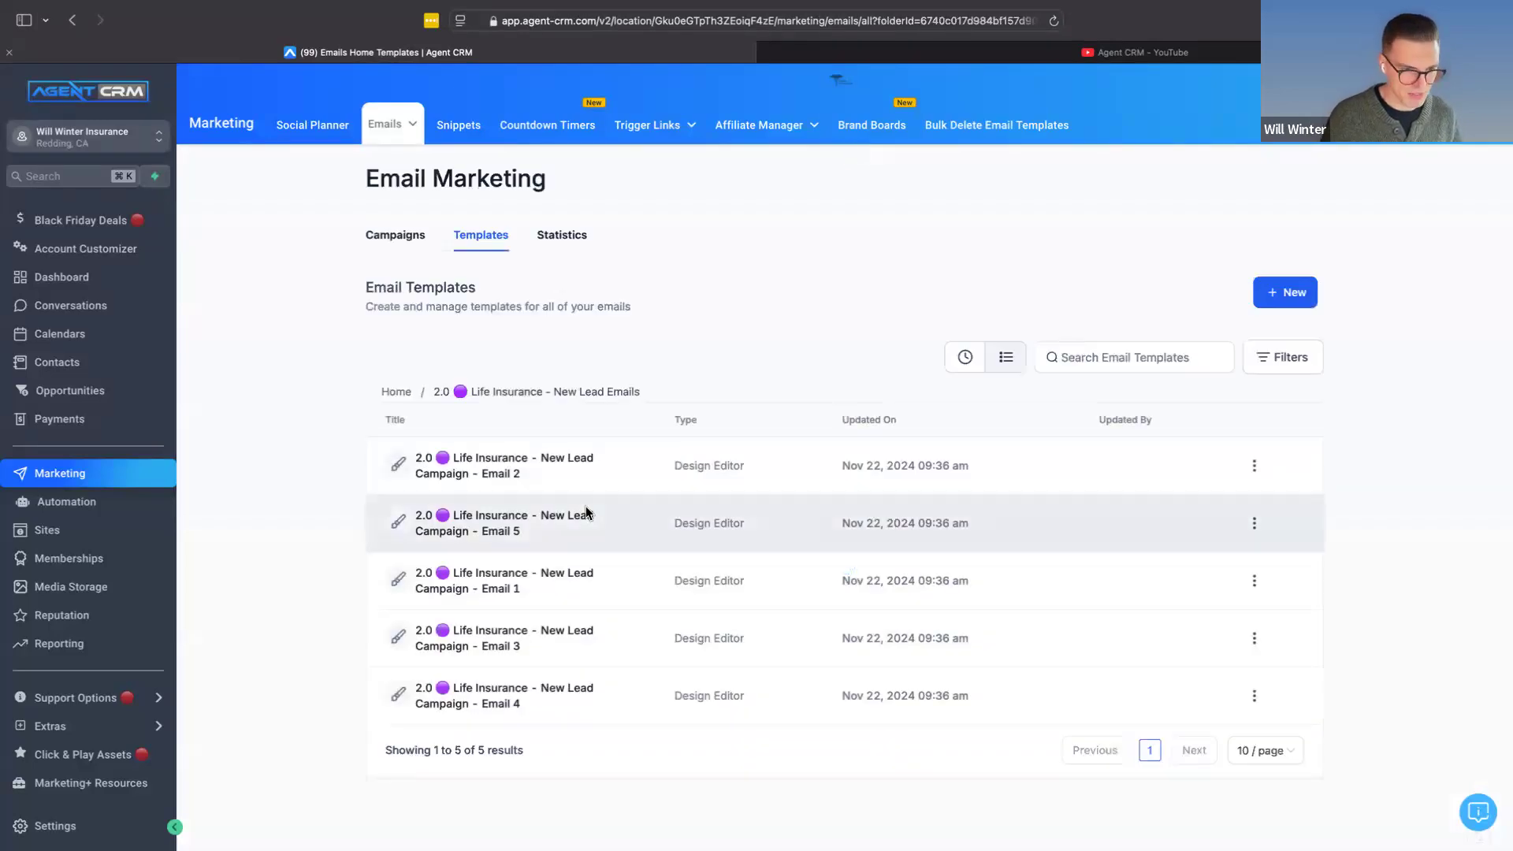
Step: Clone Email 1 as 'Christmas Campaign Clients 2024' and open the copy in the editor
left_click(1255, 582)
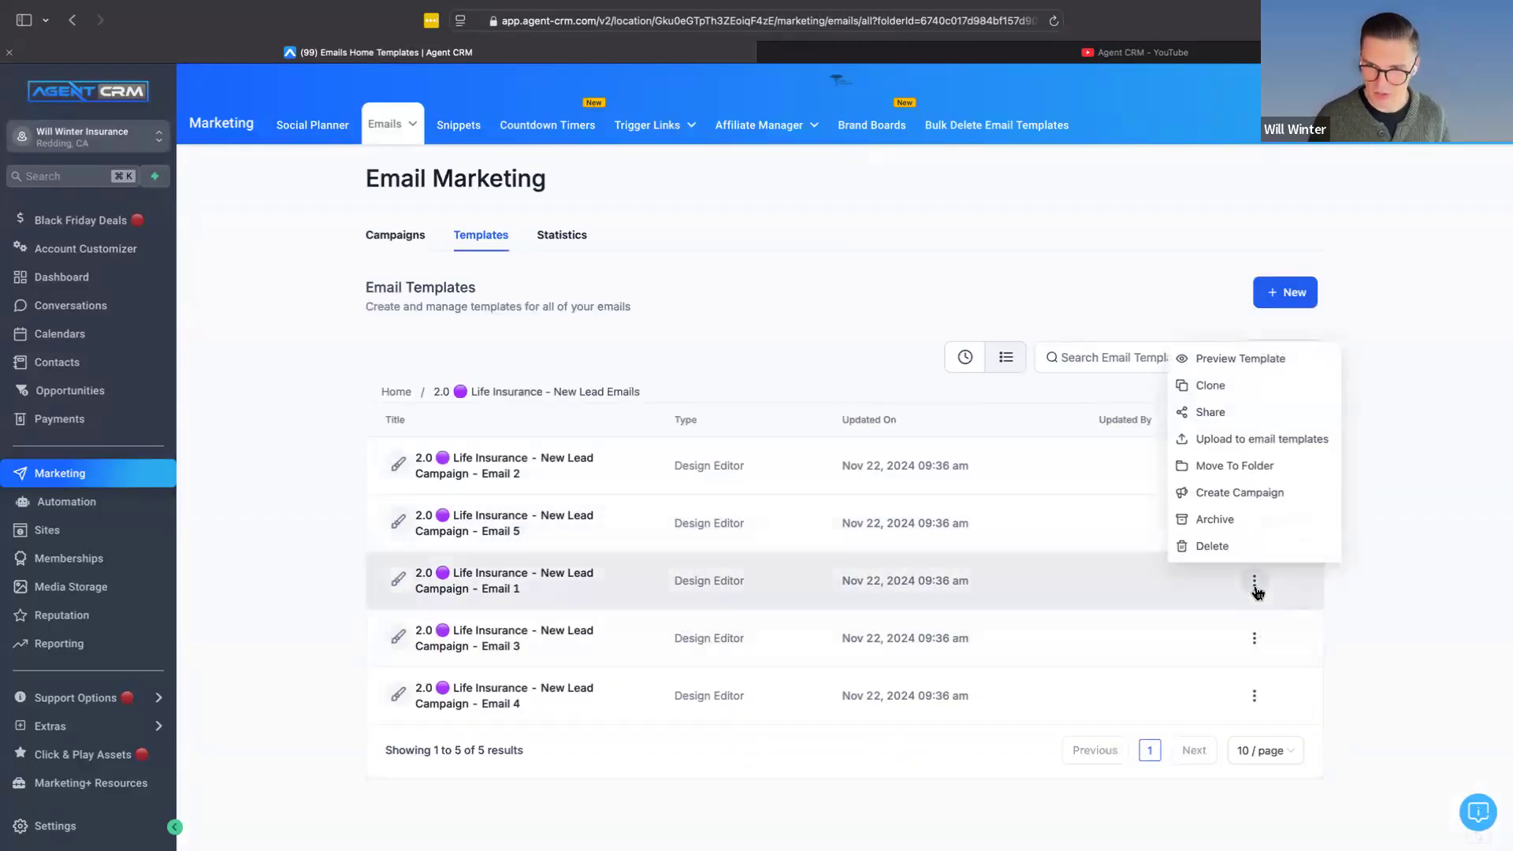
left_click(1239, 392)
left_click(681, 490)
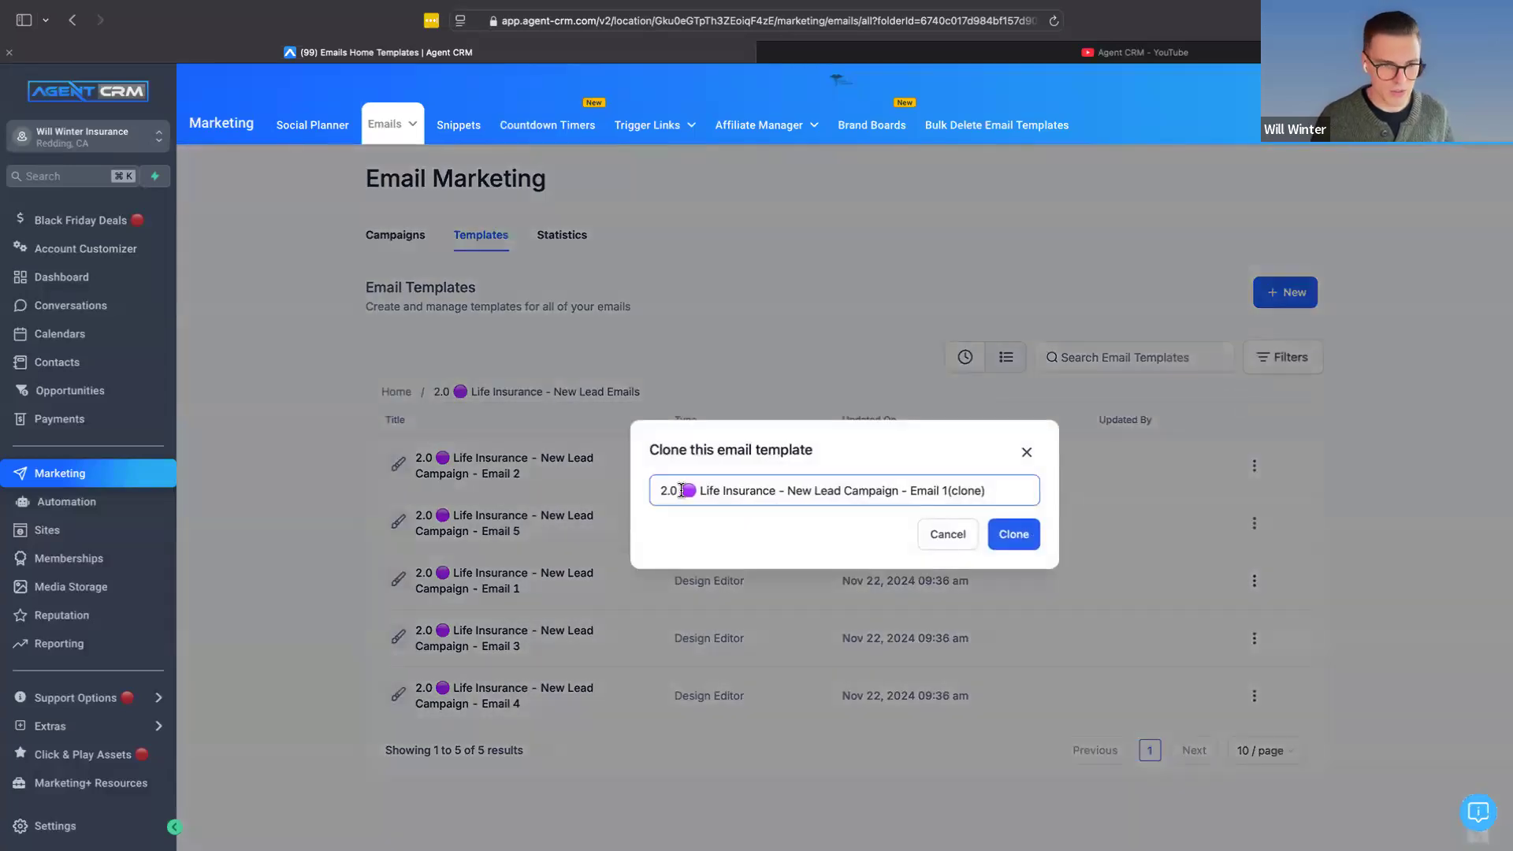
left_click_drag(702, 490, 660, 490)
key("BackSpace")
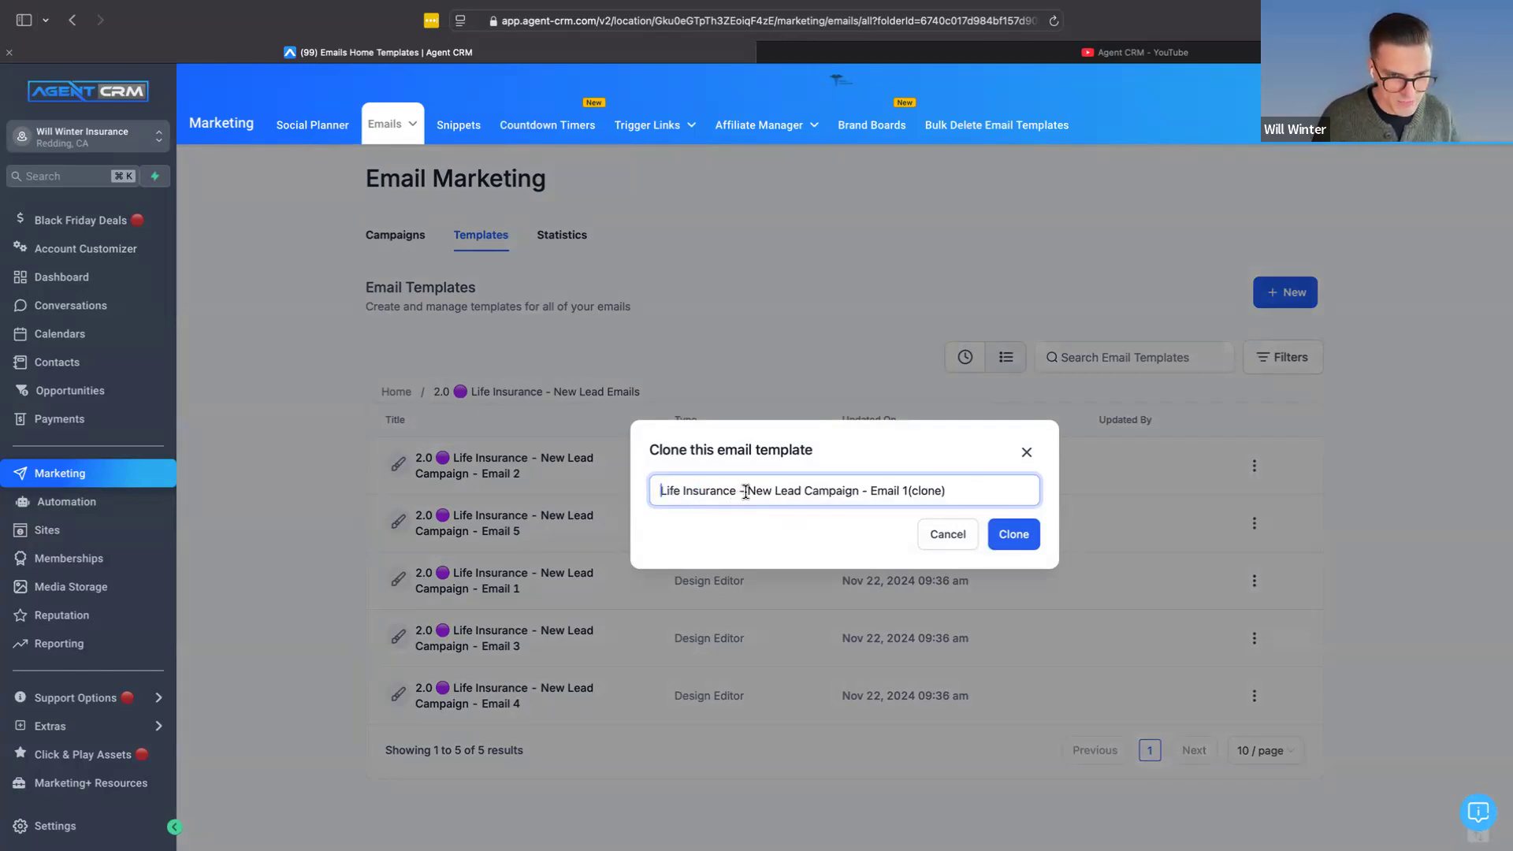
triple_click(972, 497)
type("Chr")
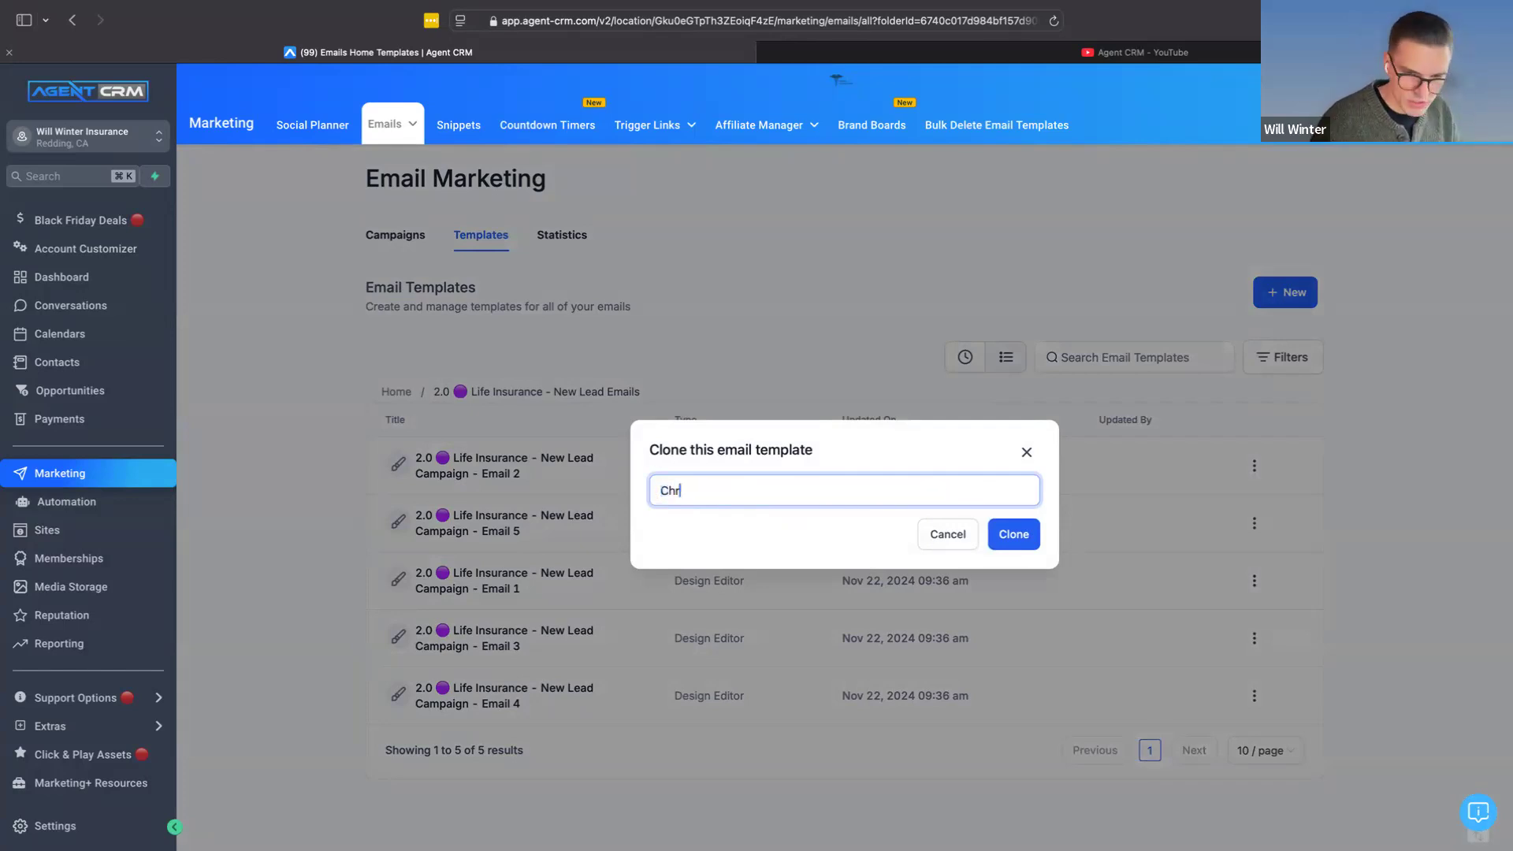
type("istmas Campaign")
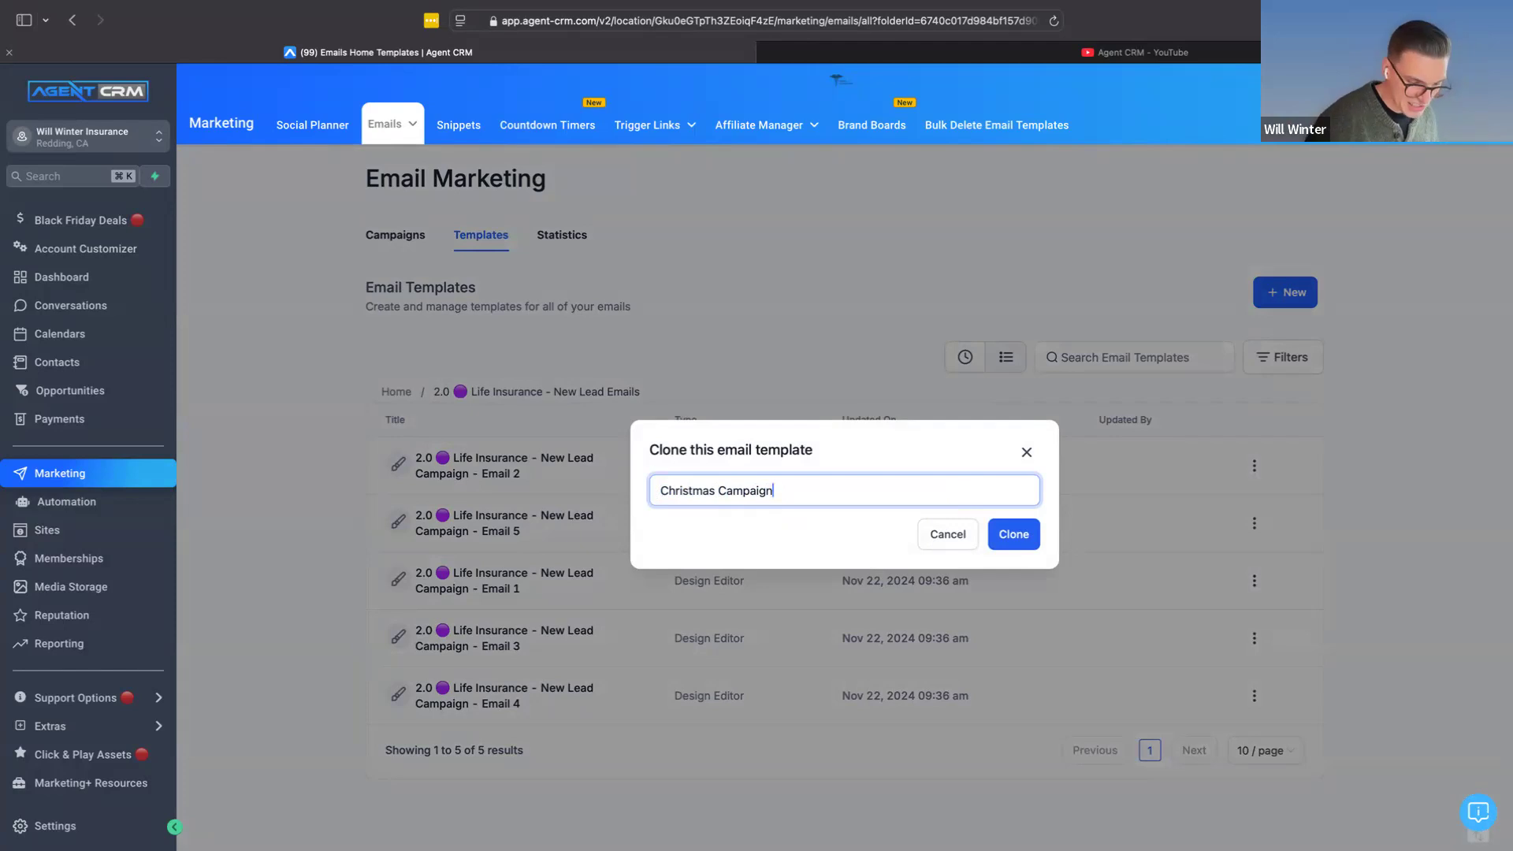
type("2024")
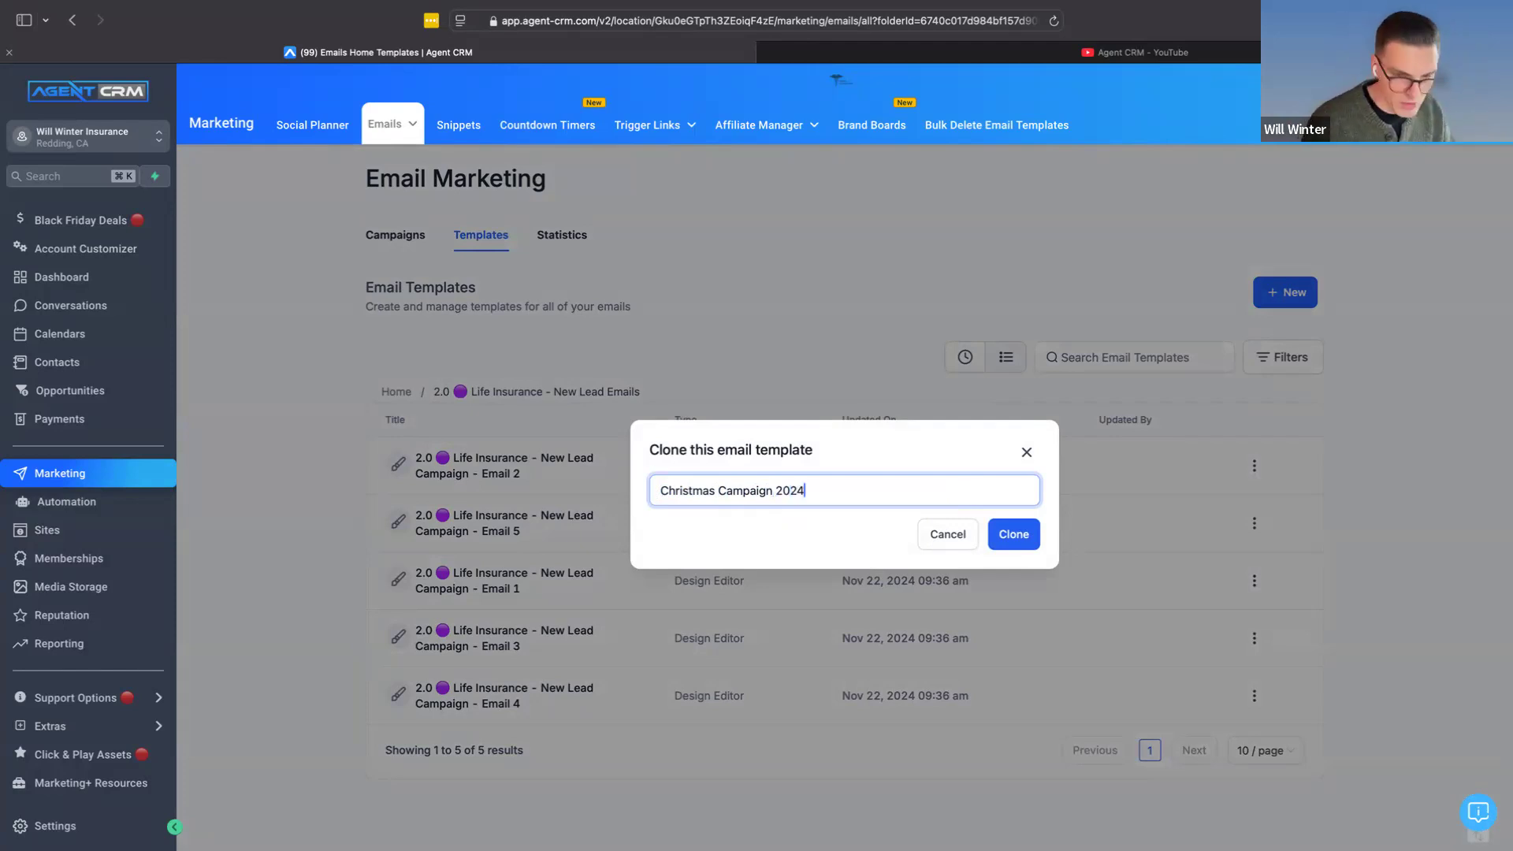
left_click(777, 493)
type("Client")
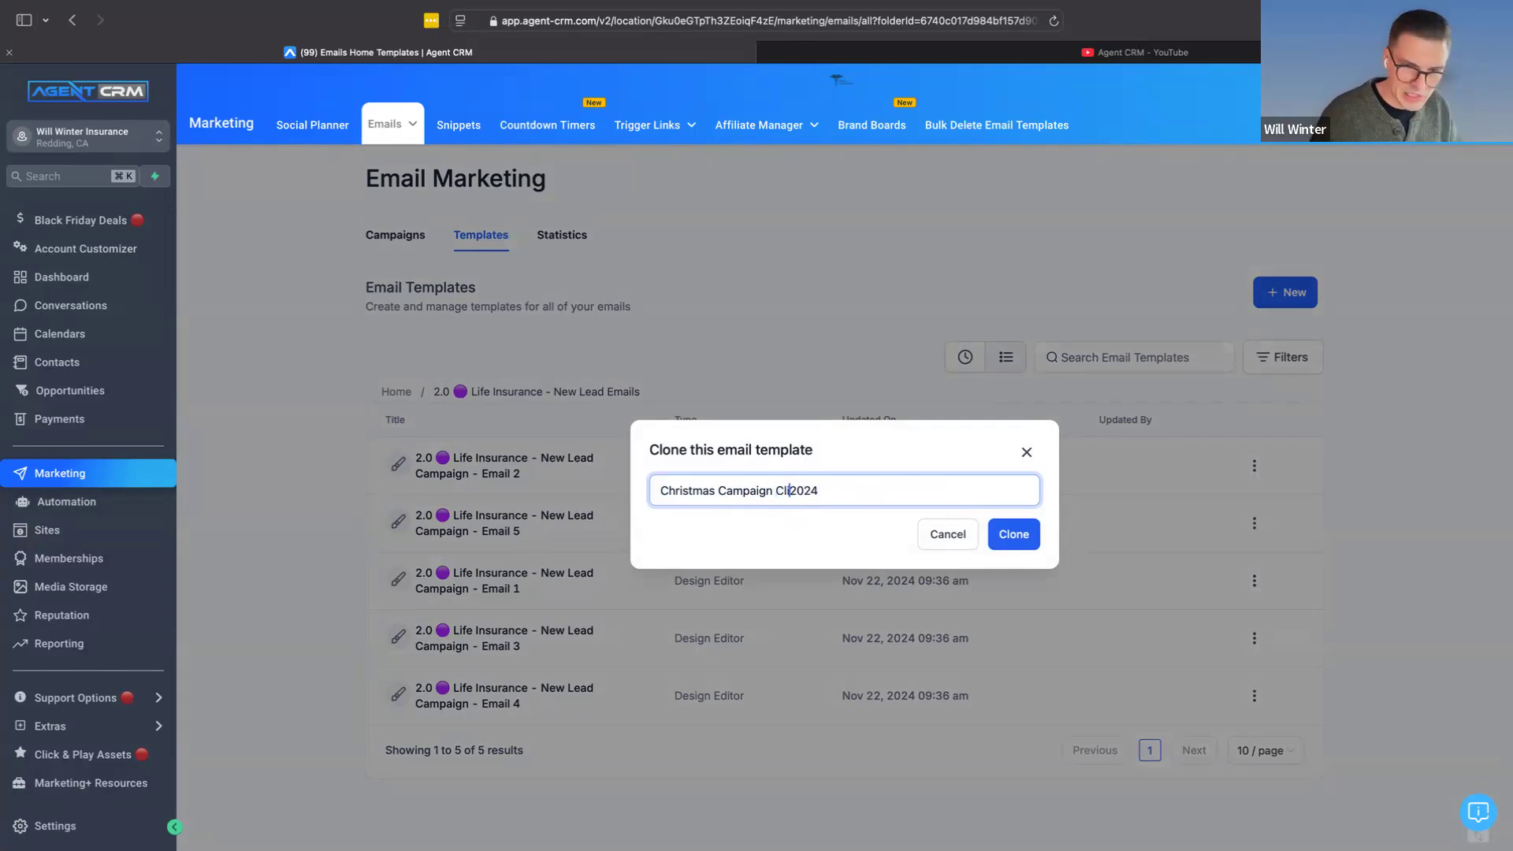
type("s")
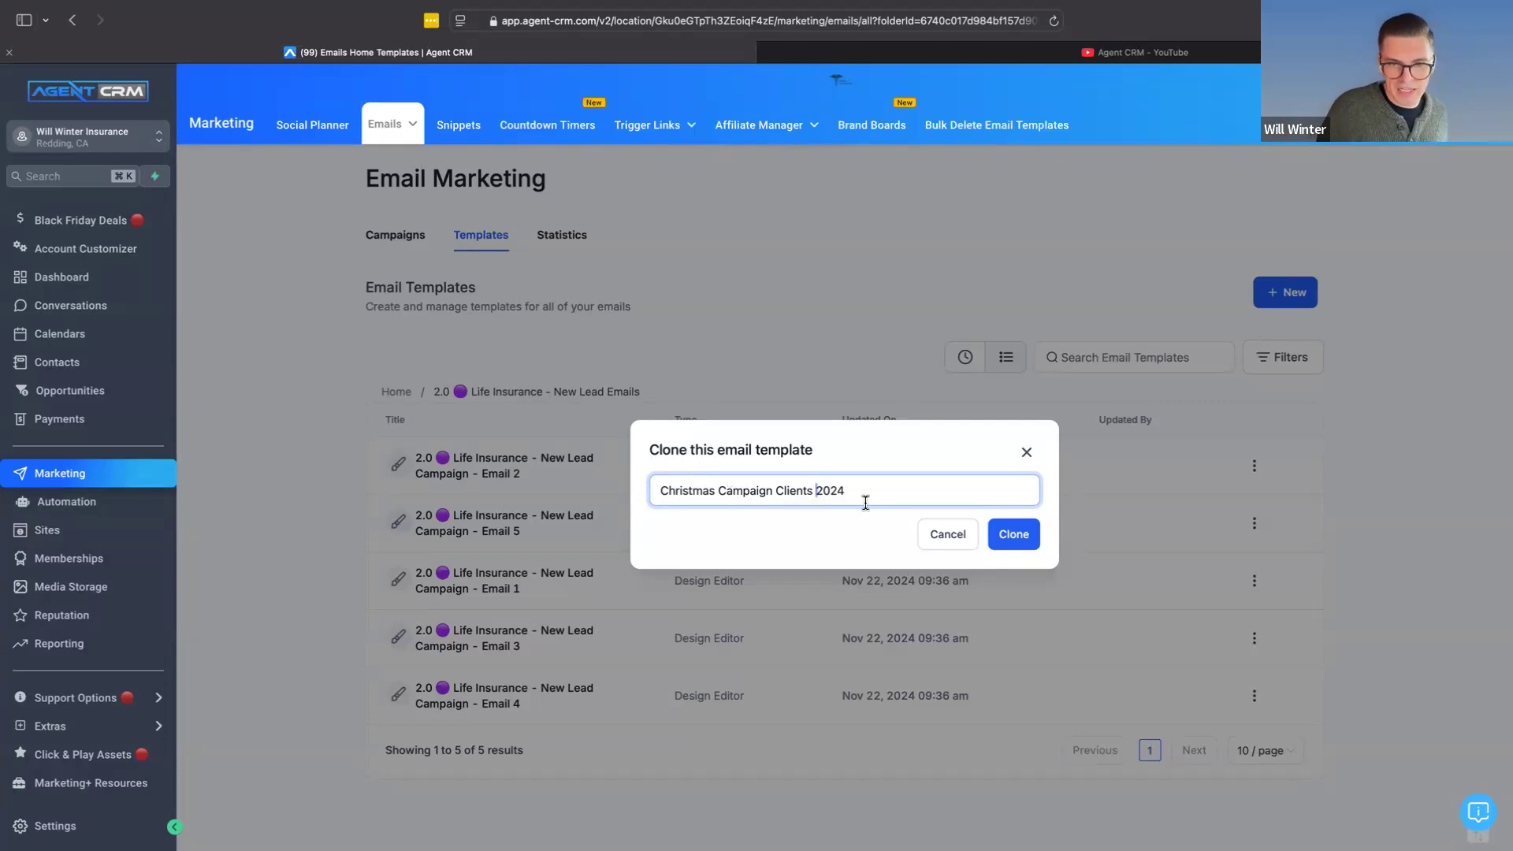
left_click(1012, 543)
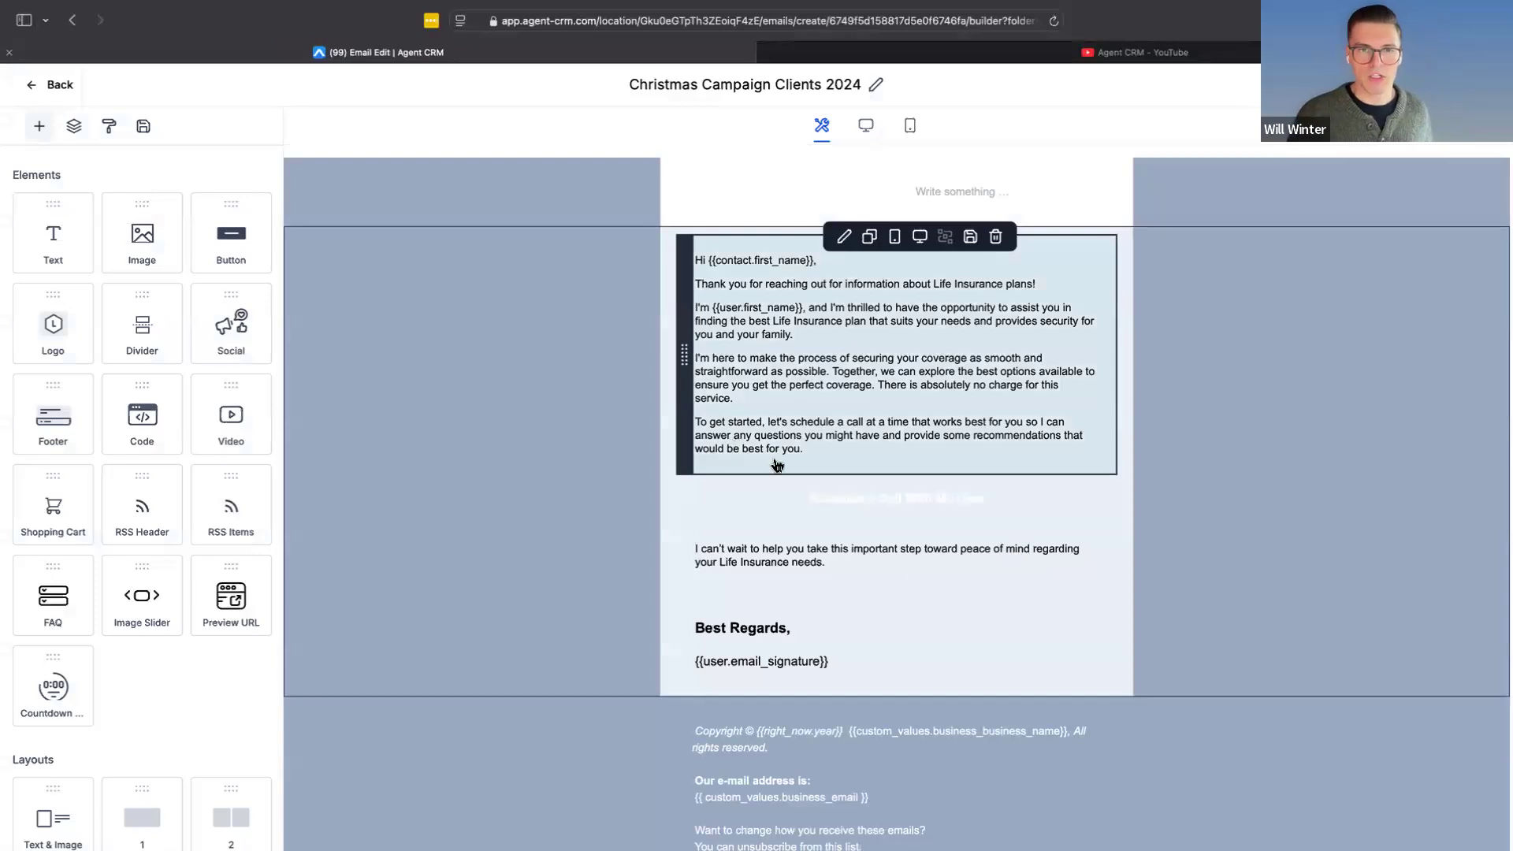
left_click(1368, 85)
left_click(1335, 153)
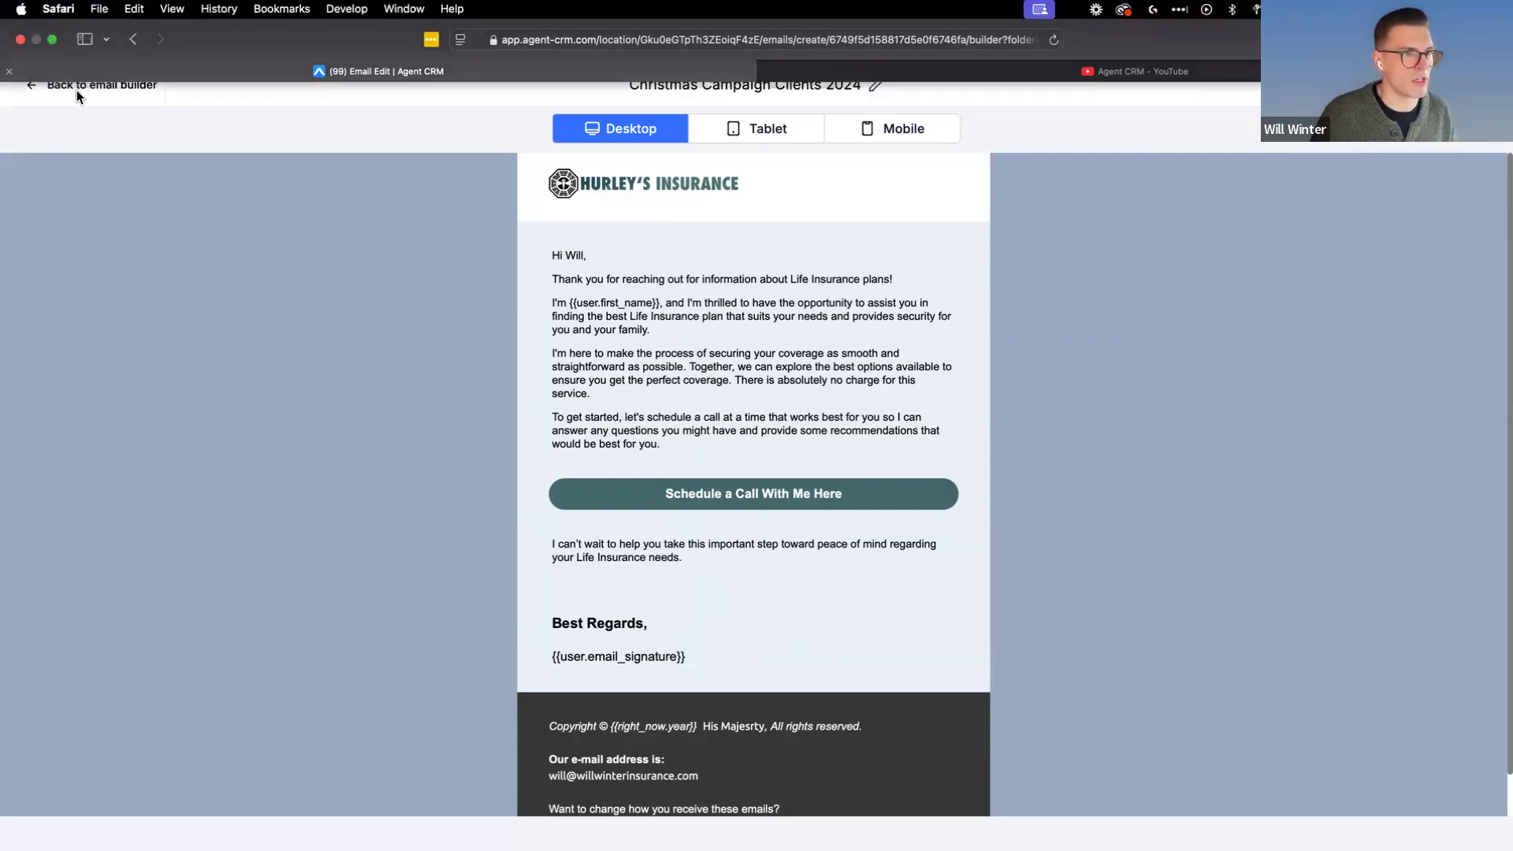
left_click(46, 91)
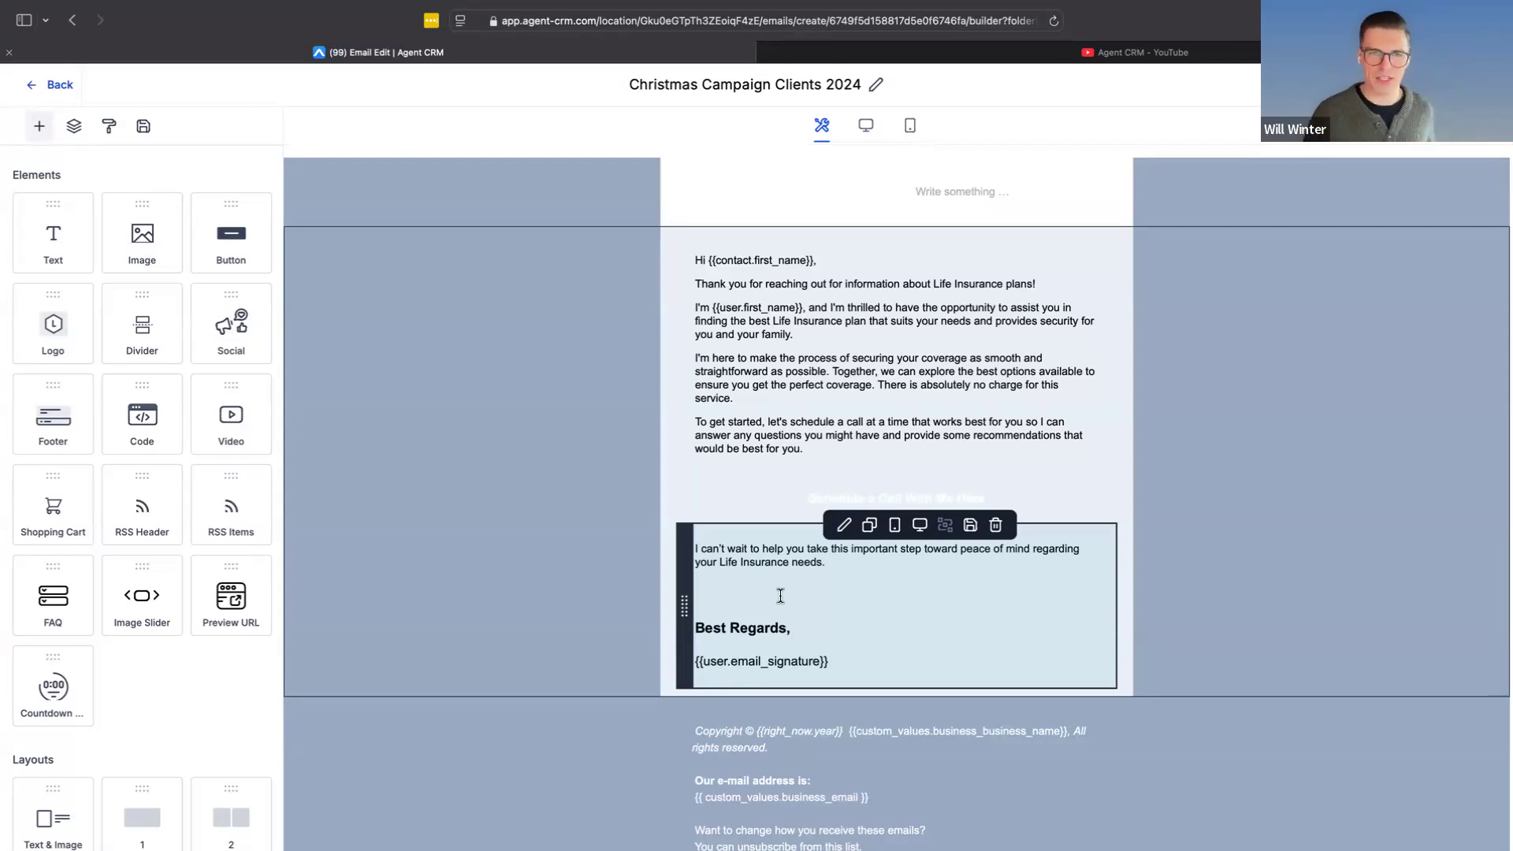
left_click(1220, 662)
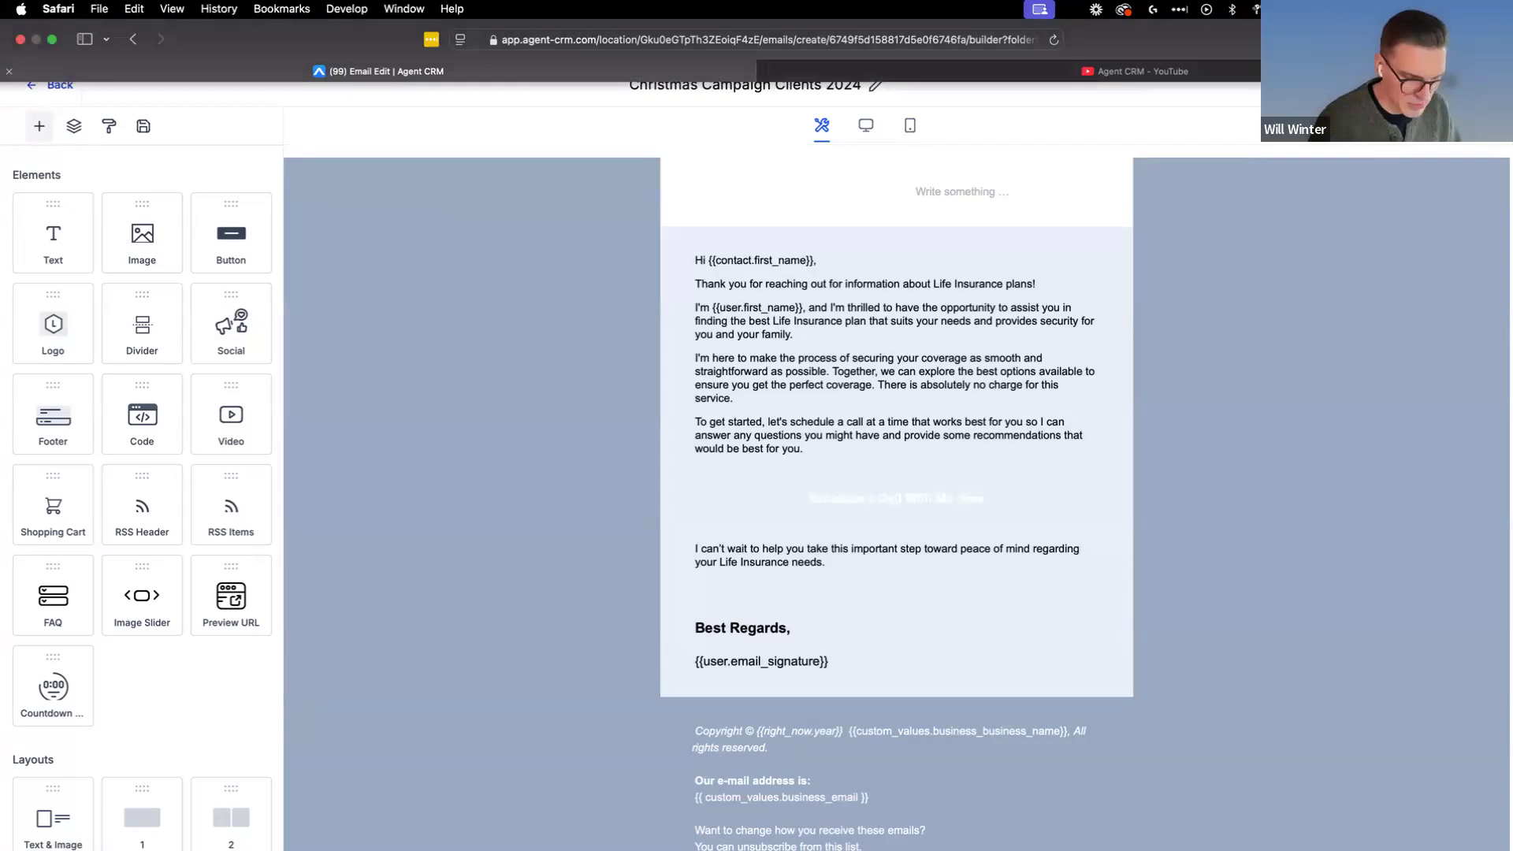
key("super+t")
type("chatgpt")
Step: Load chatgpt.com in the new tab, glance back at the email builder, then return to ChatGPT
key("Return")
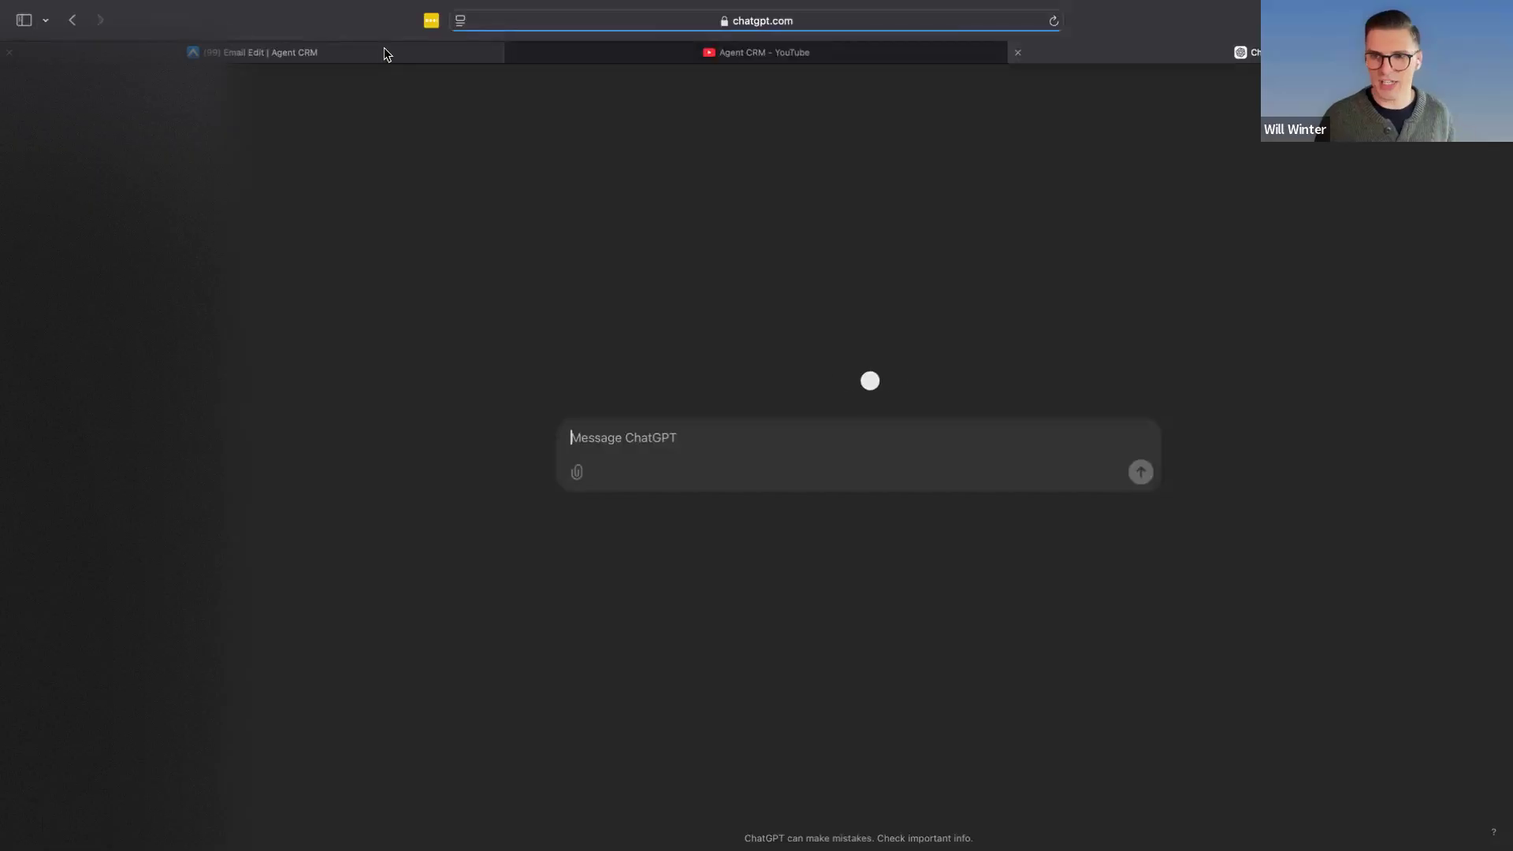
left_click(385, 51)
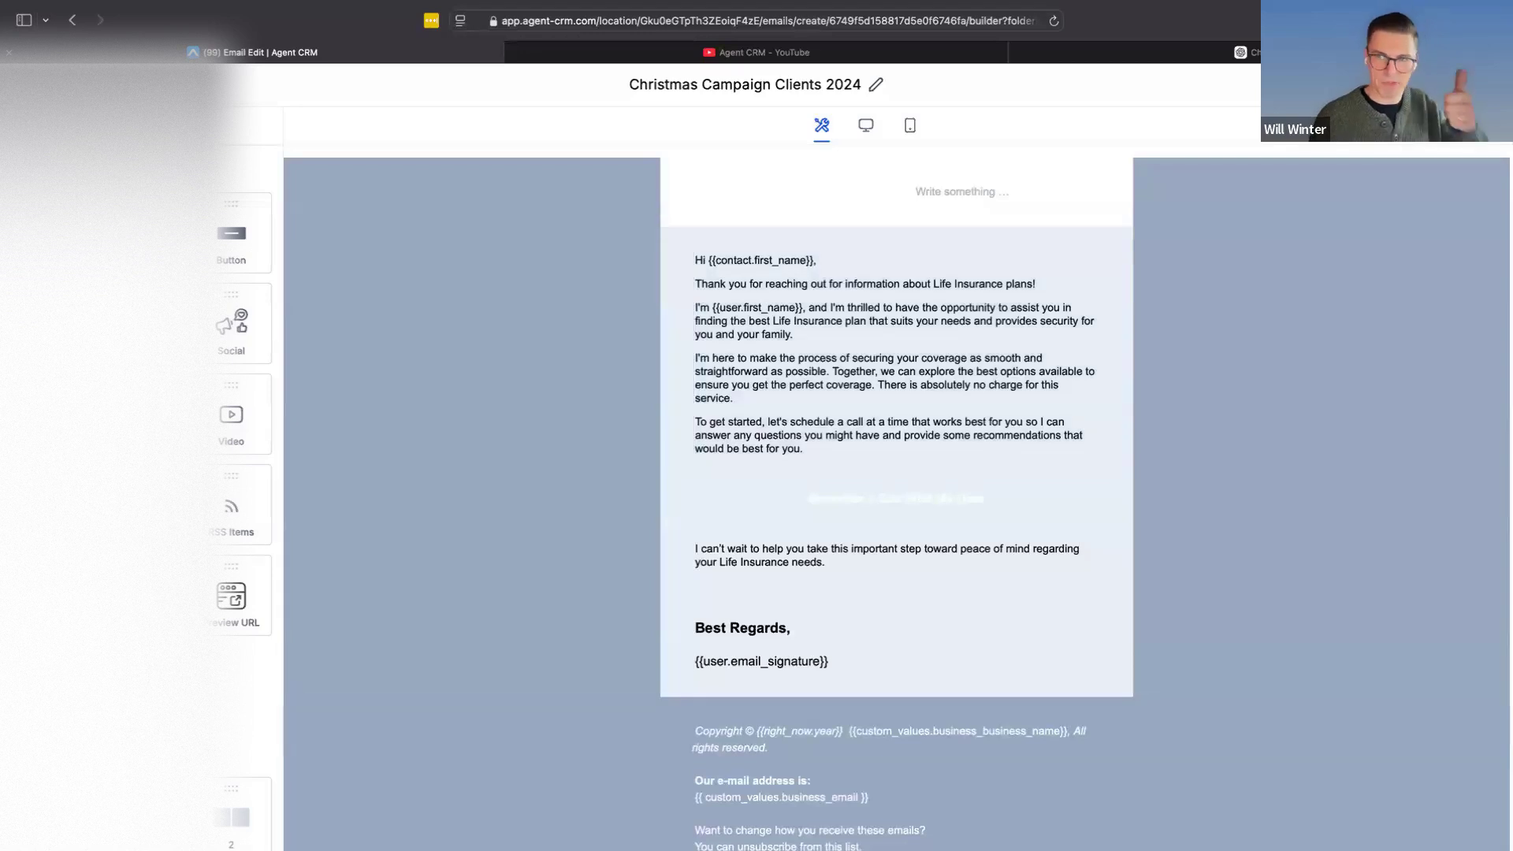
left_click(1119, 52)
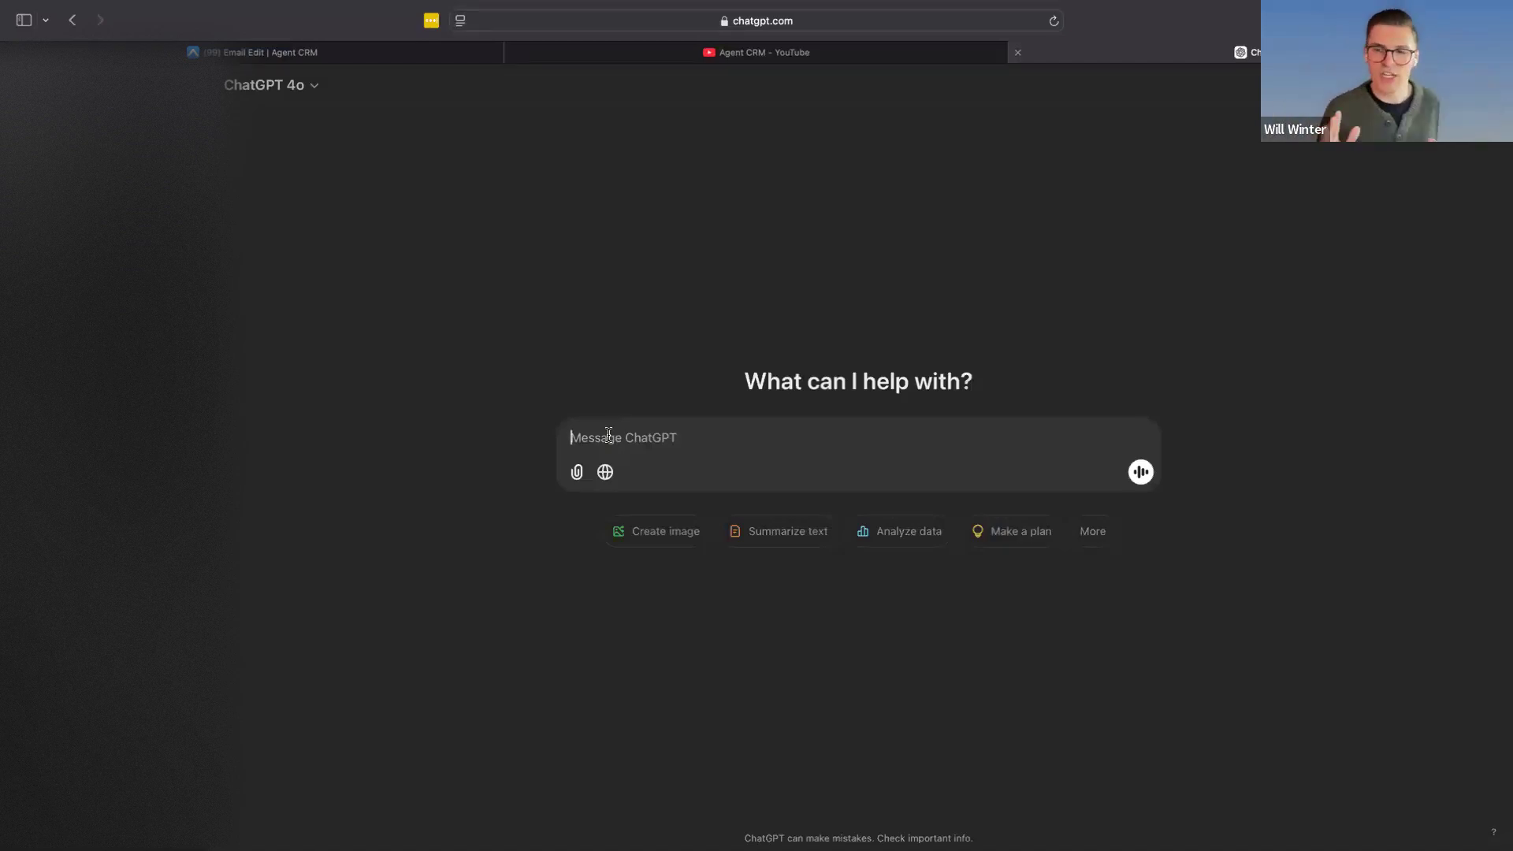
scroll(736, 433, "up", 5)
scroll(638, 448, "right", 3)
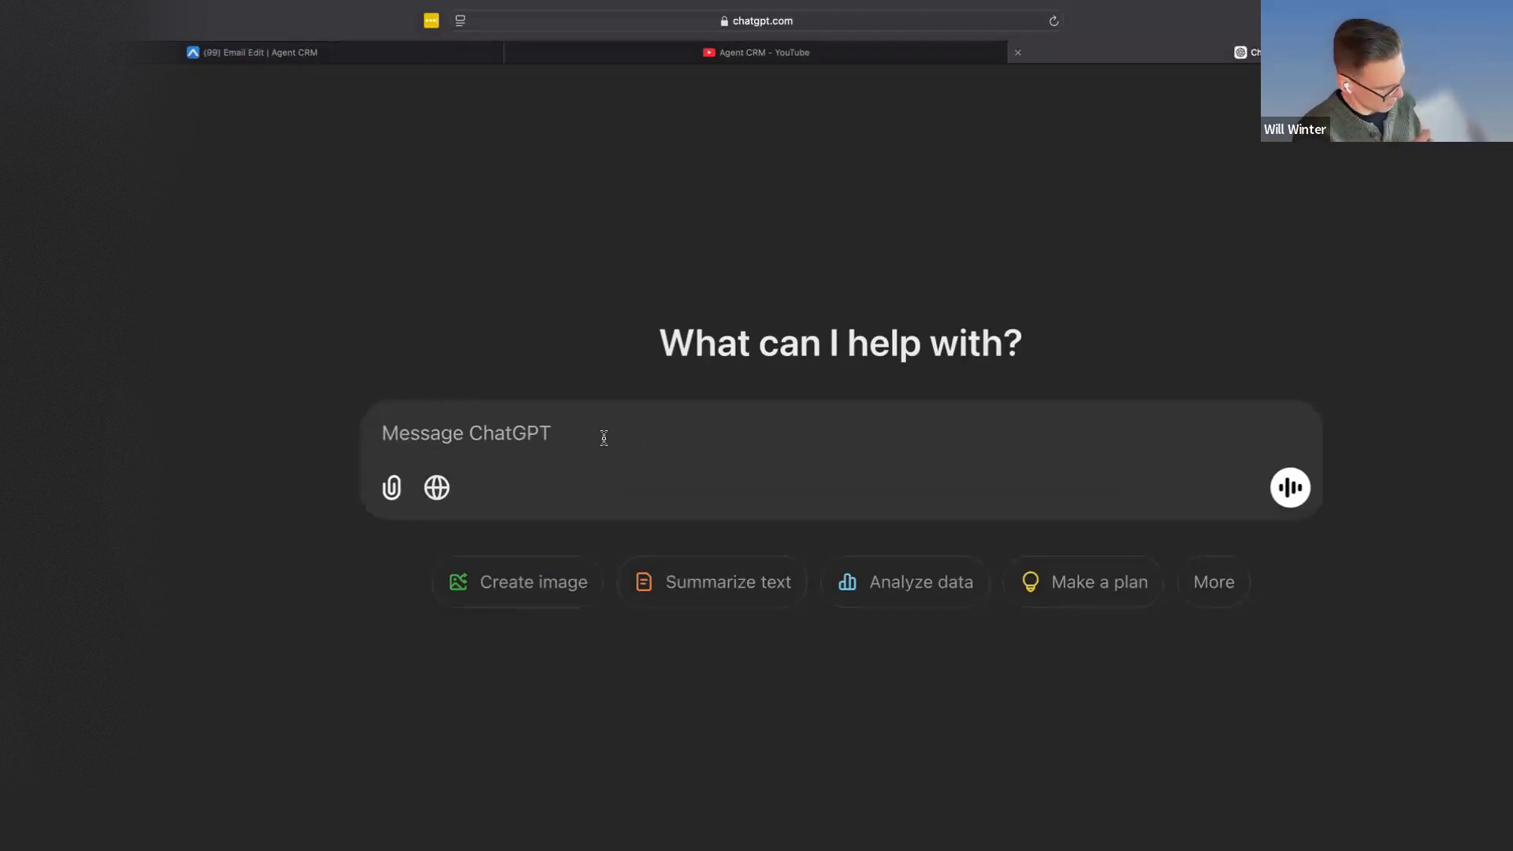
Step: Request two personal Christmas emails for active clients that gently mention availability next year
key("F5")
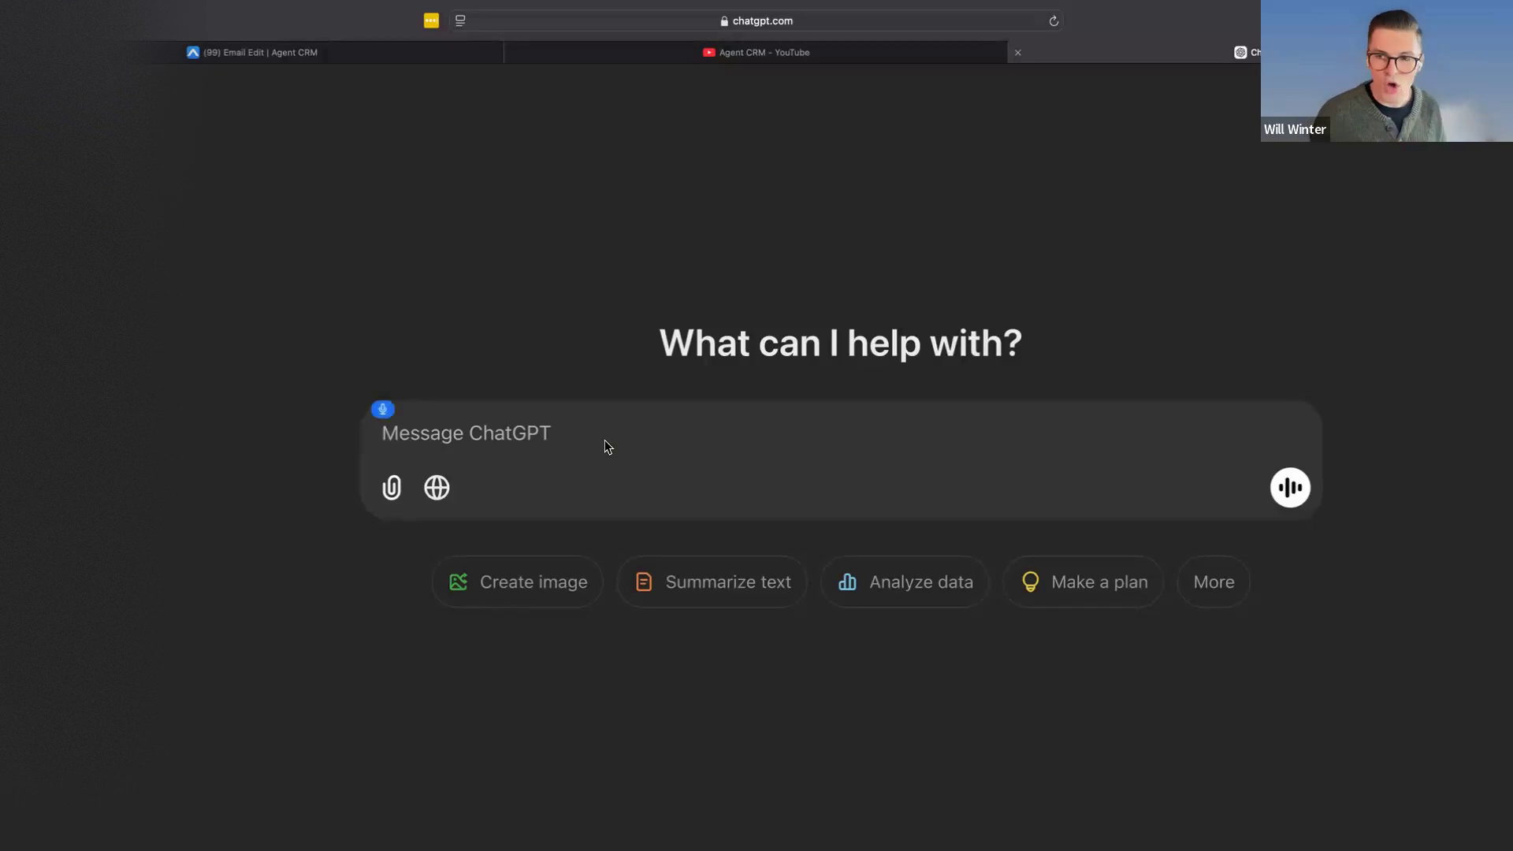
type("I am an insurance")
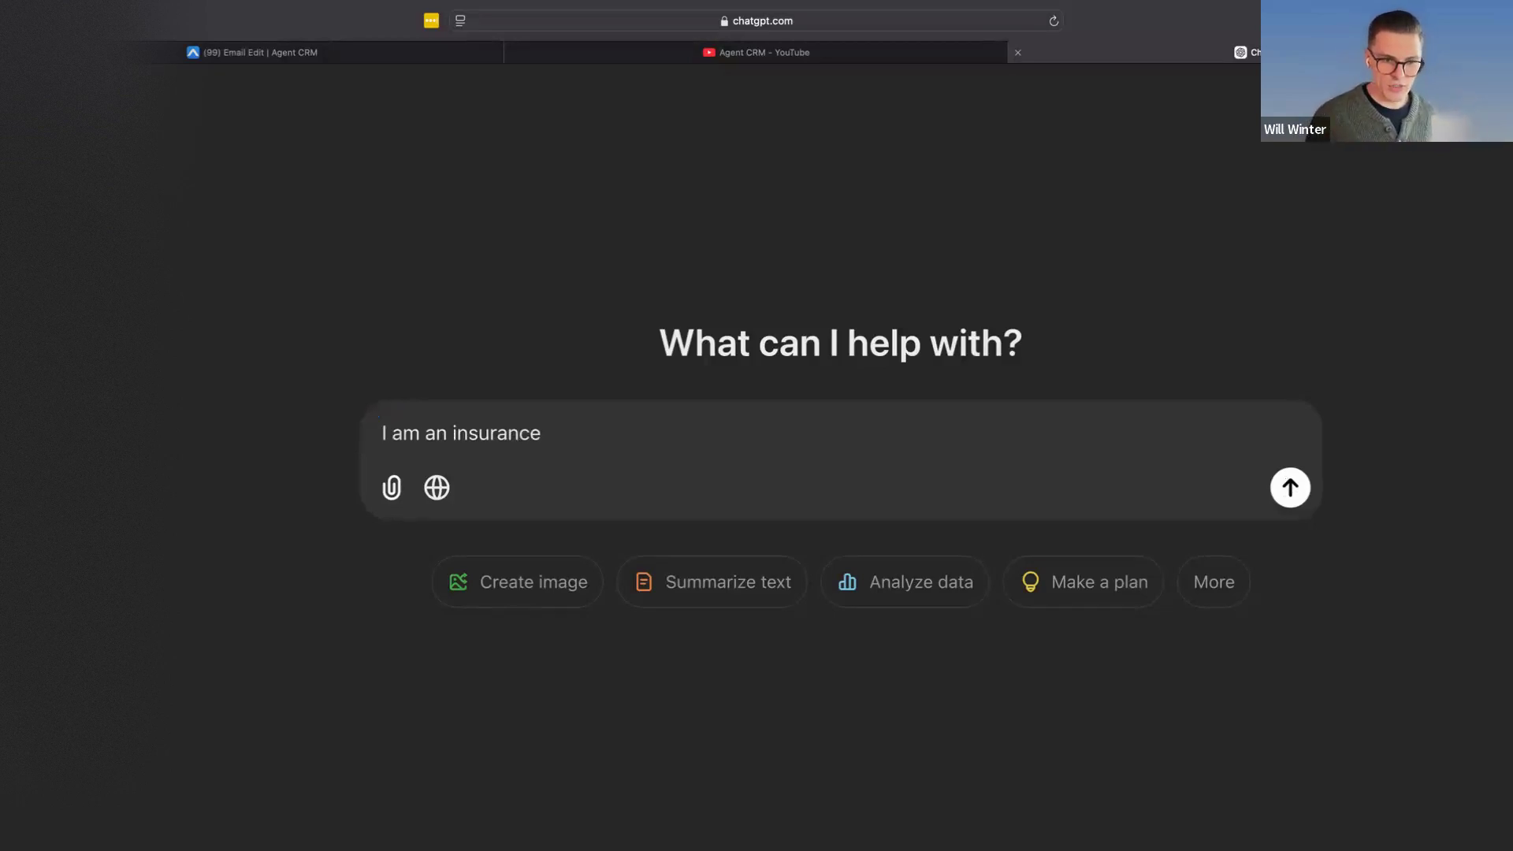
type(" agent, and I")
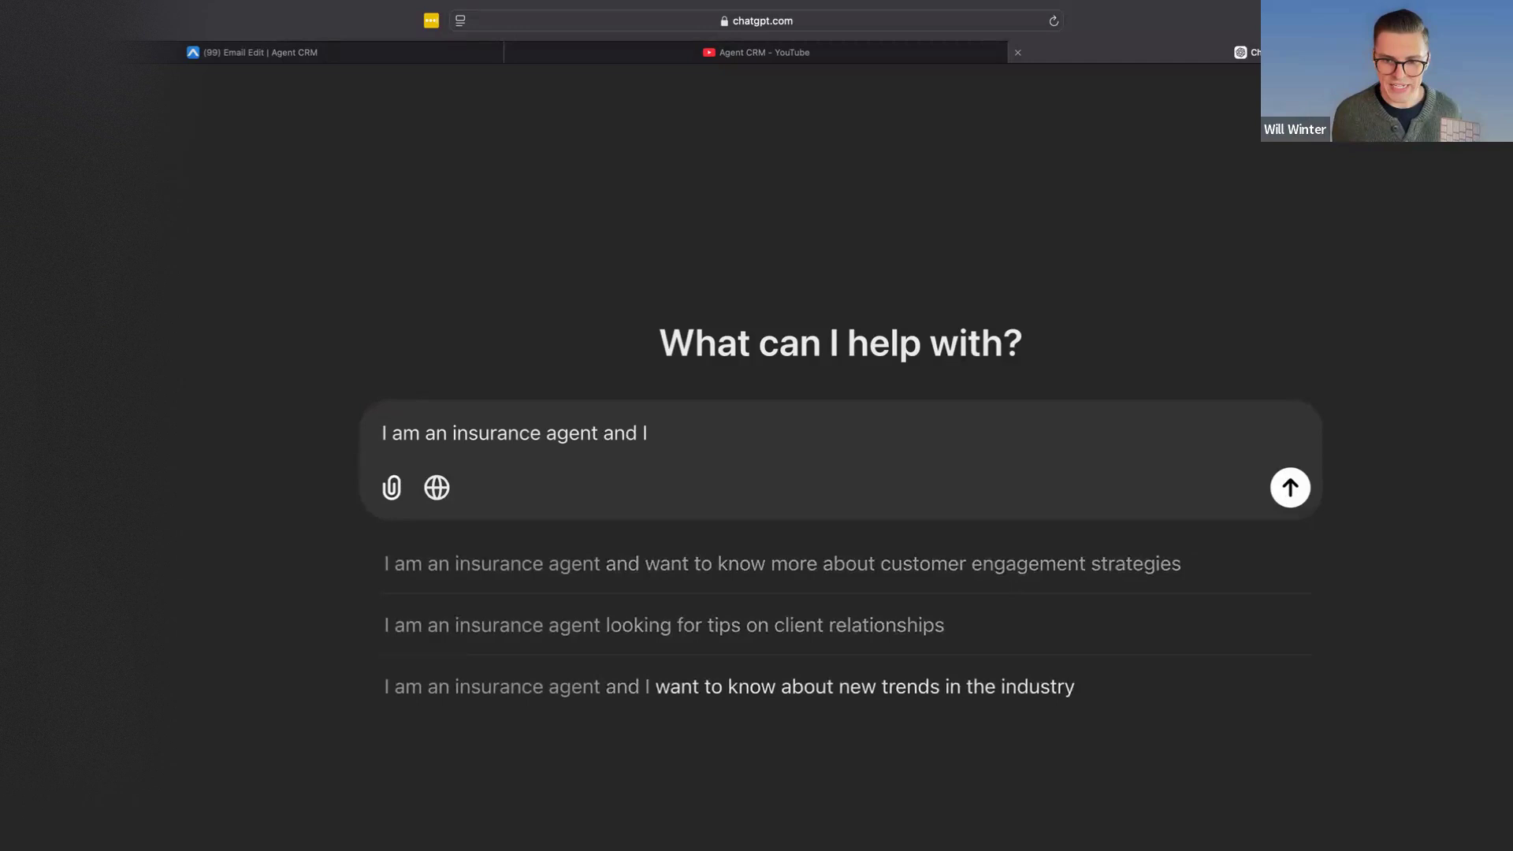
type(" want to write a")
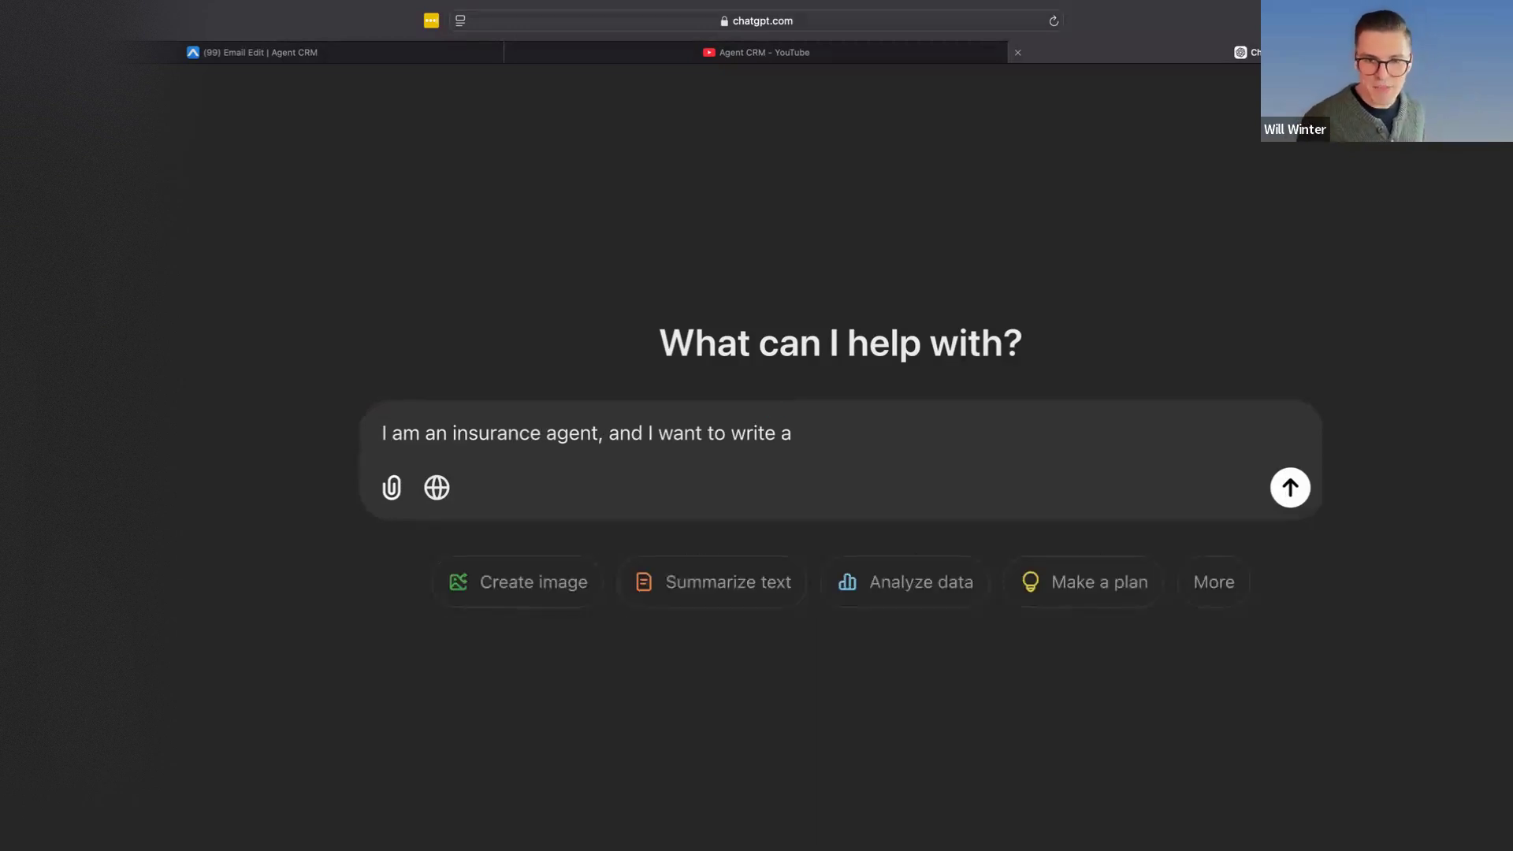
type("to")
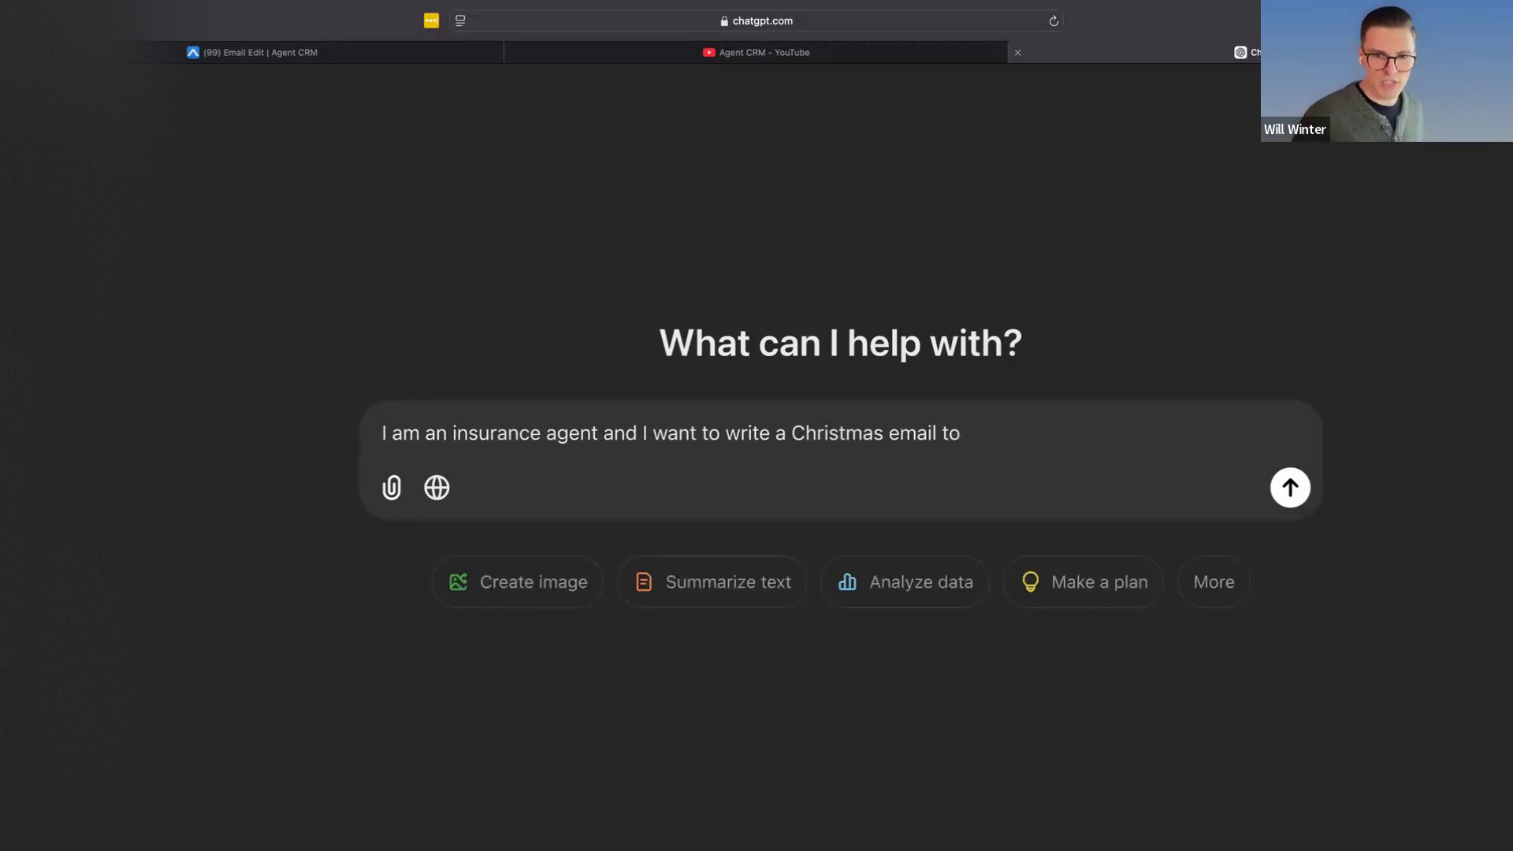
type(" my active clients")
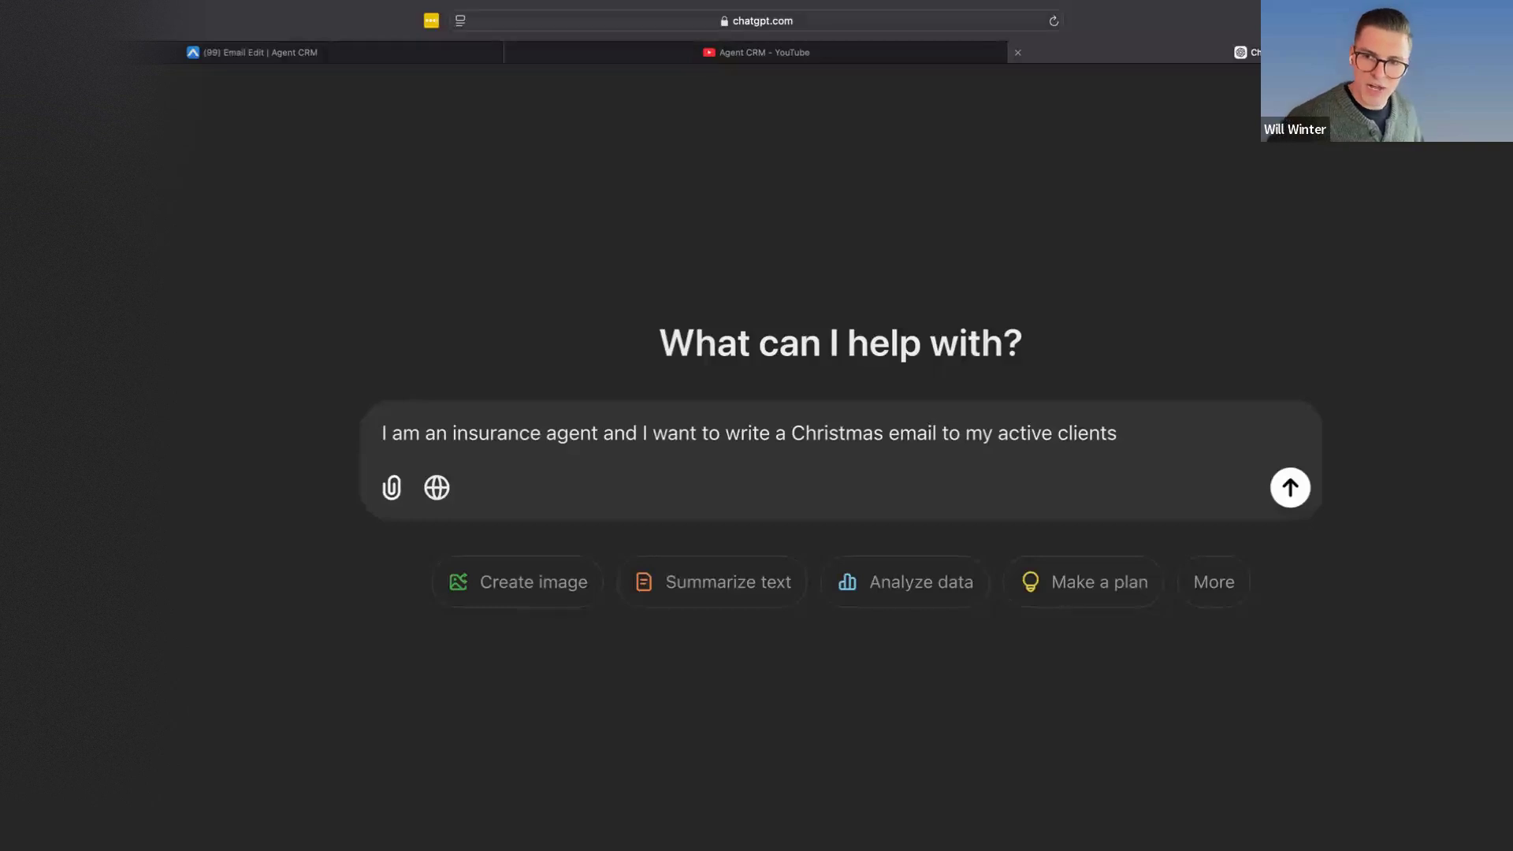
type(". I want to wish them all the best")
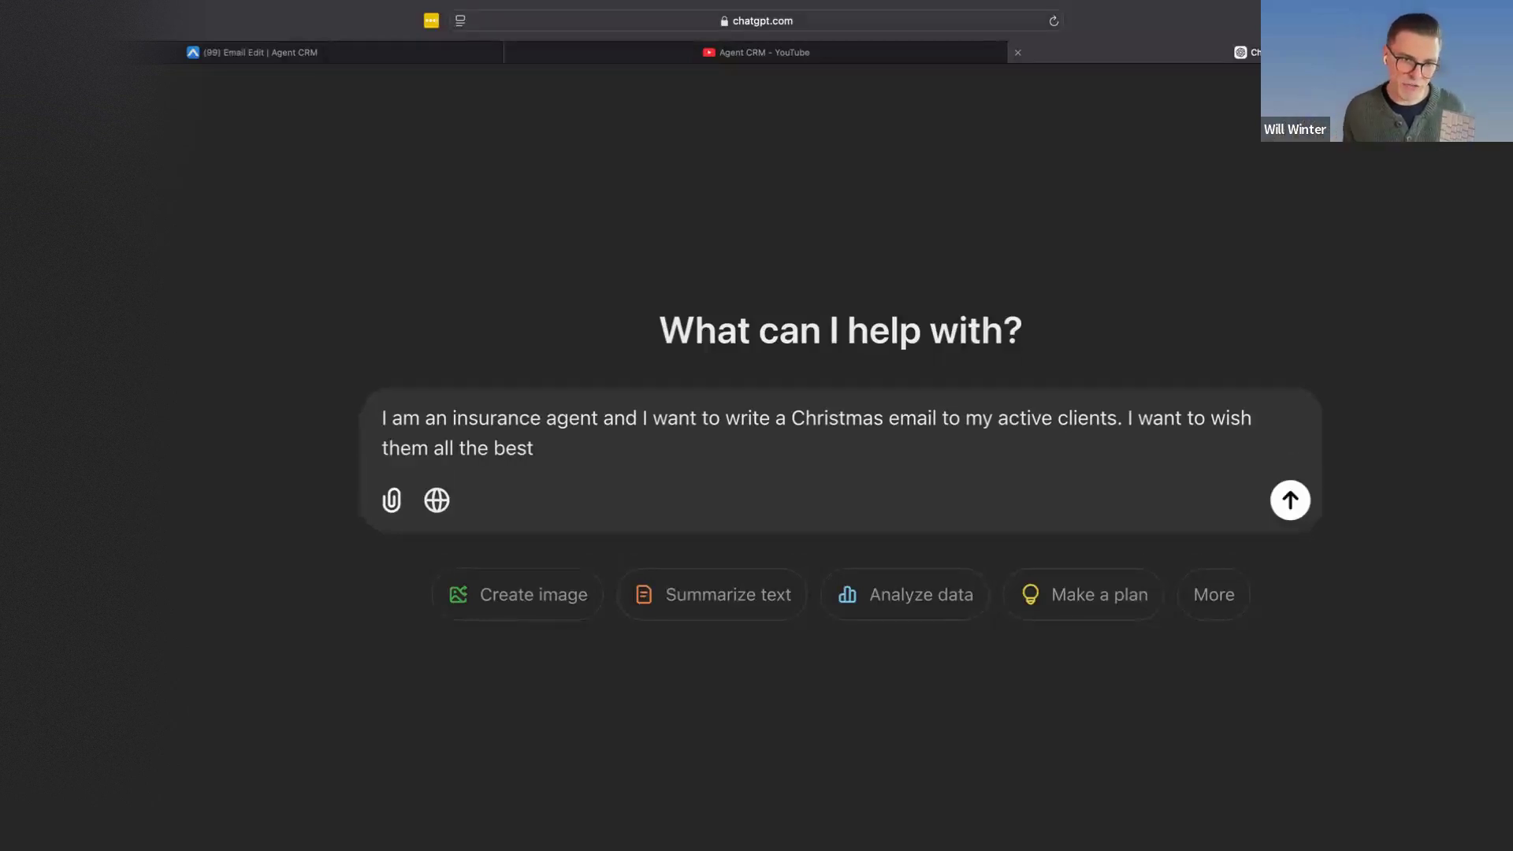
type(" and have the tone of the e-mail primarily personal.")
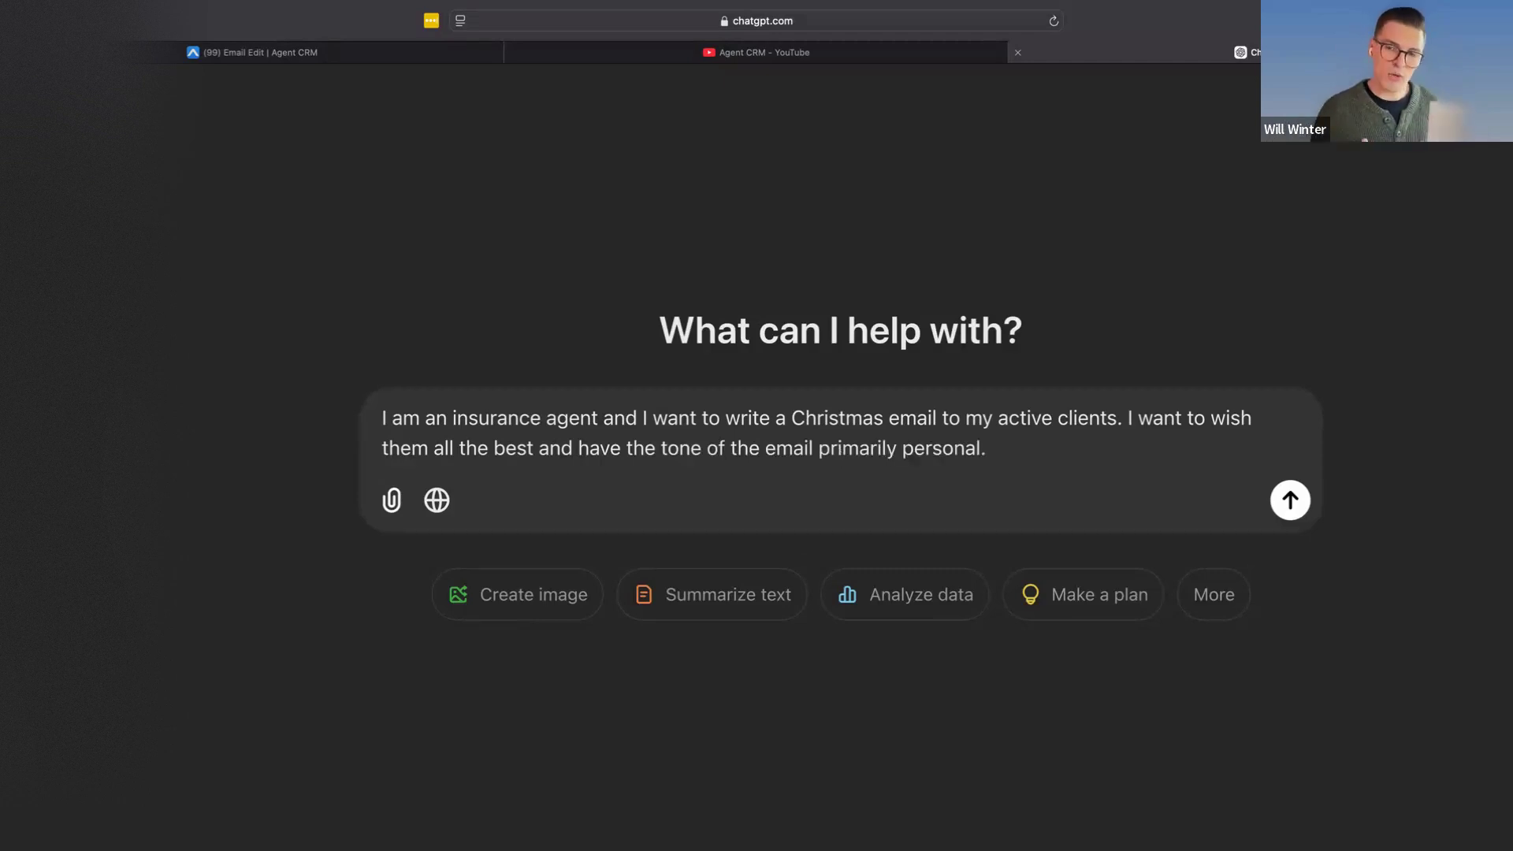
key("BackSpace")
type("however I do")
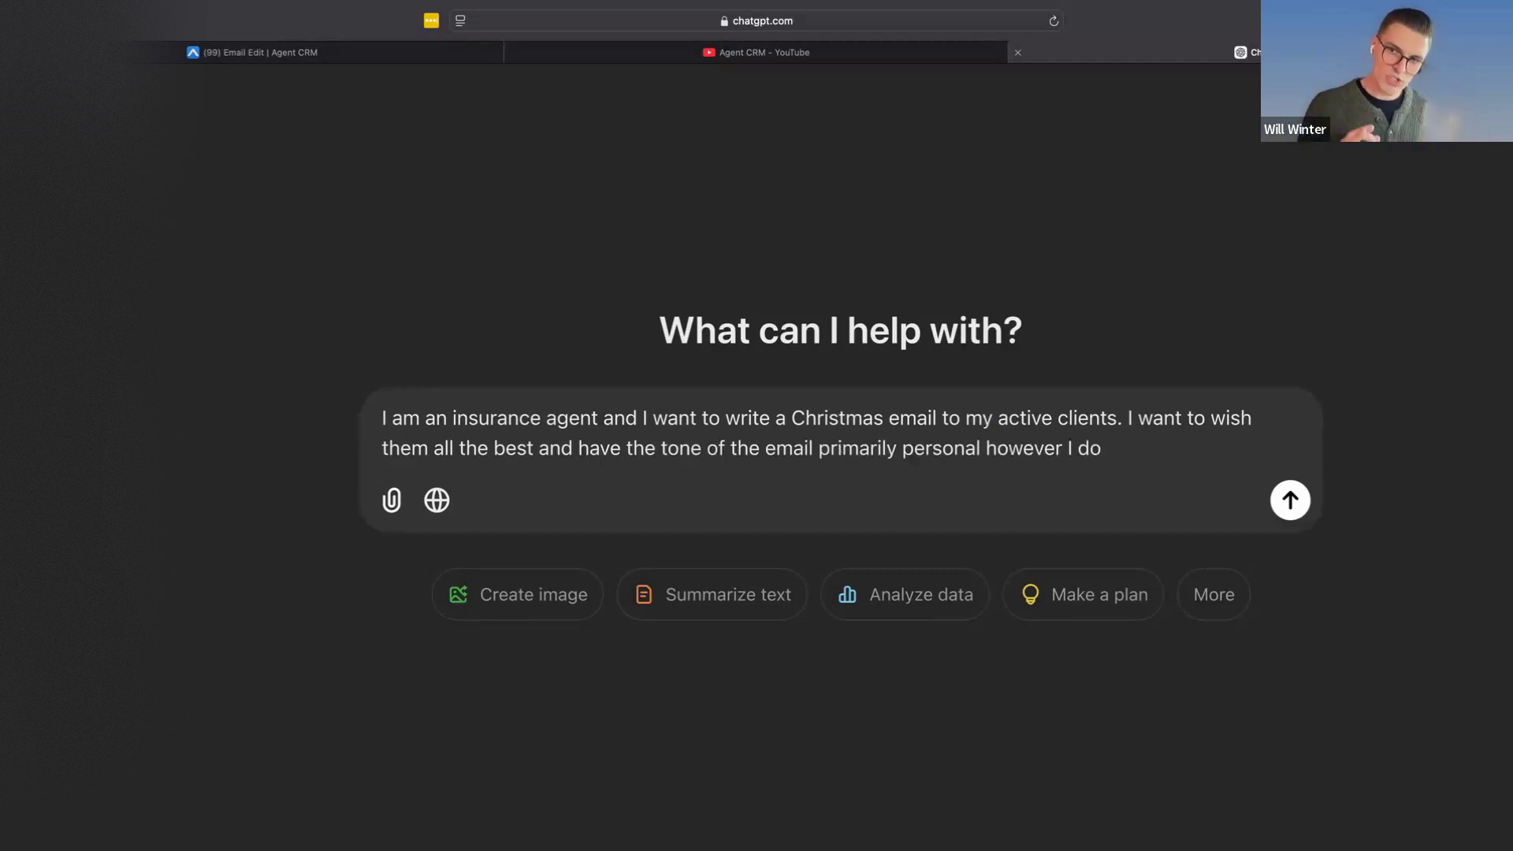
type(" want to gently remind him that I'm")
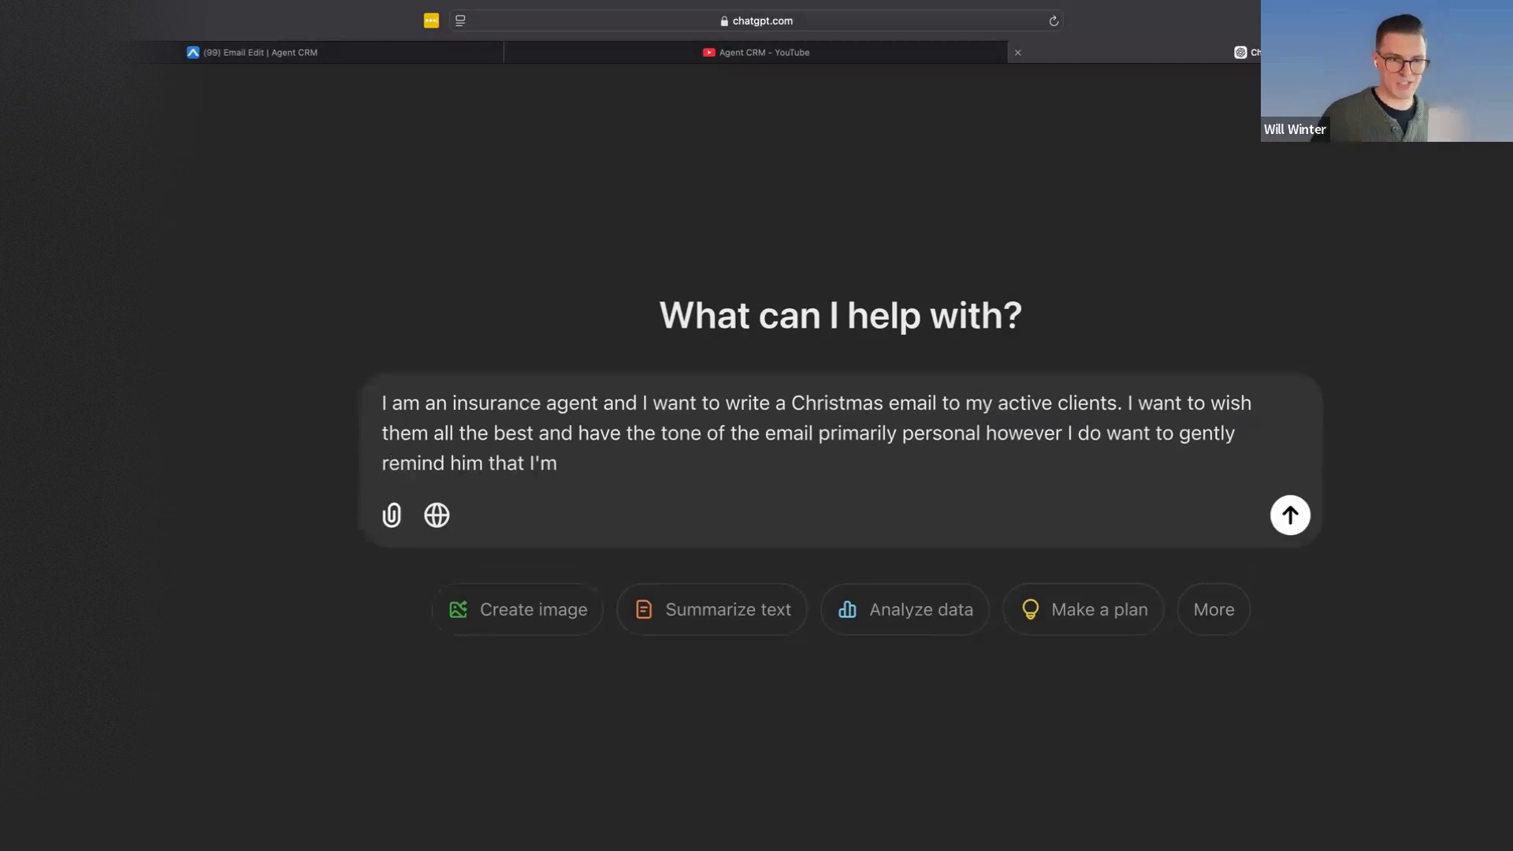
type(" available as their agent if they have")
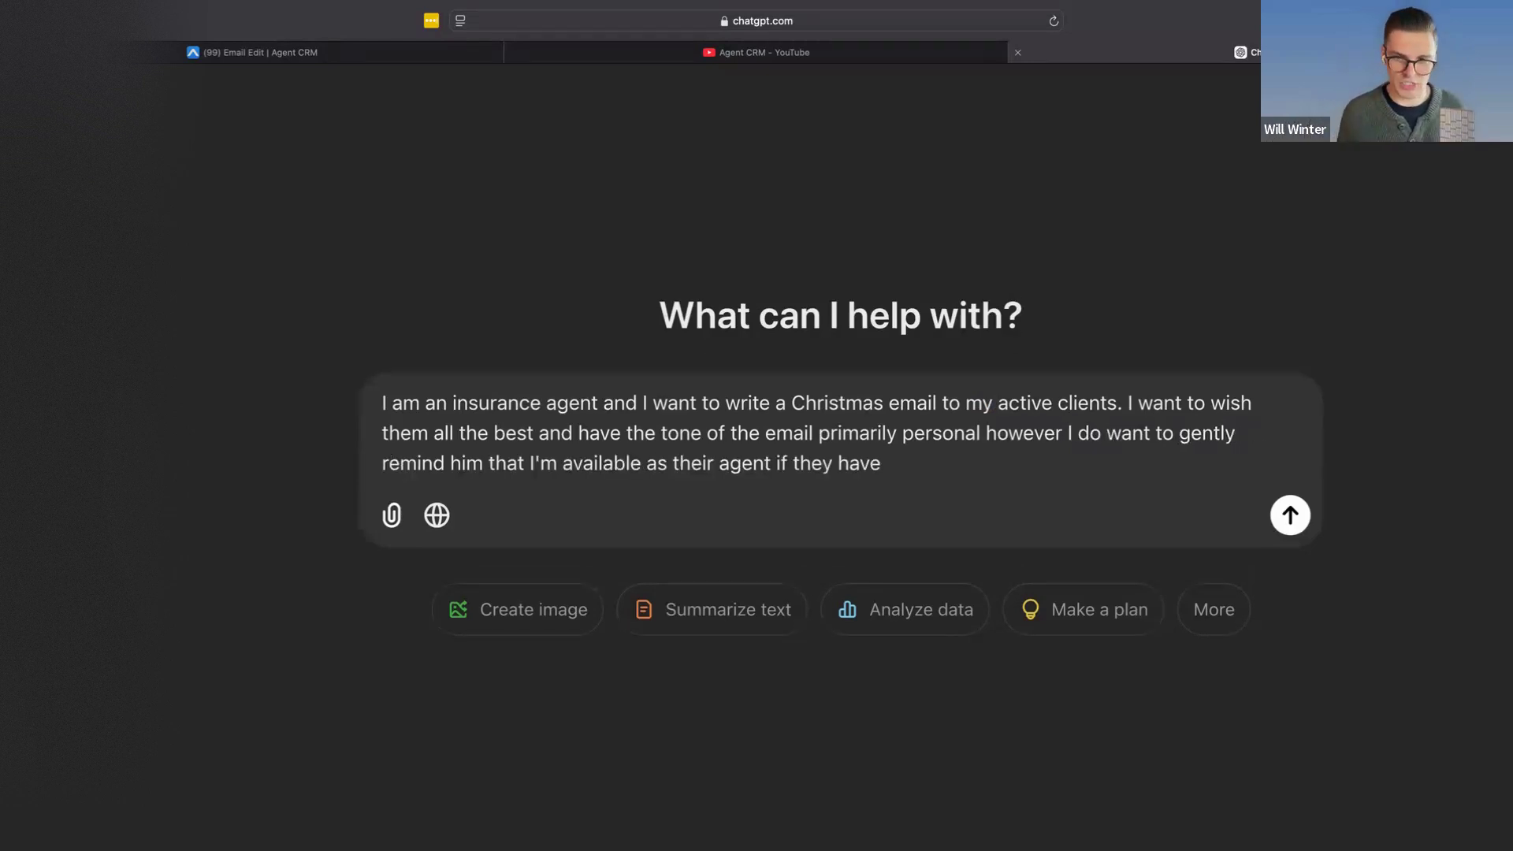
type(" any questions for the year ahead.")
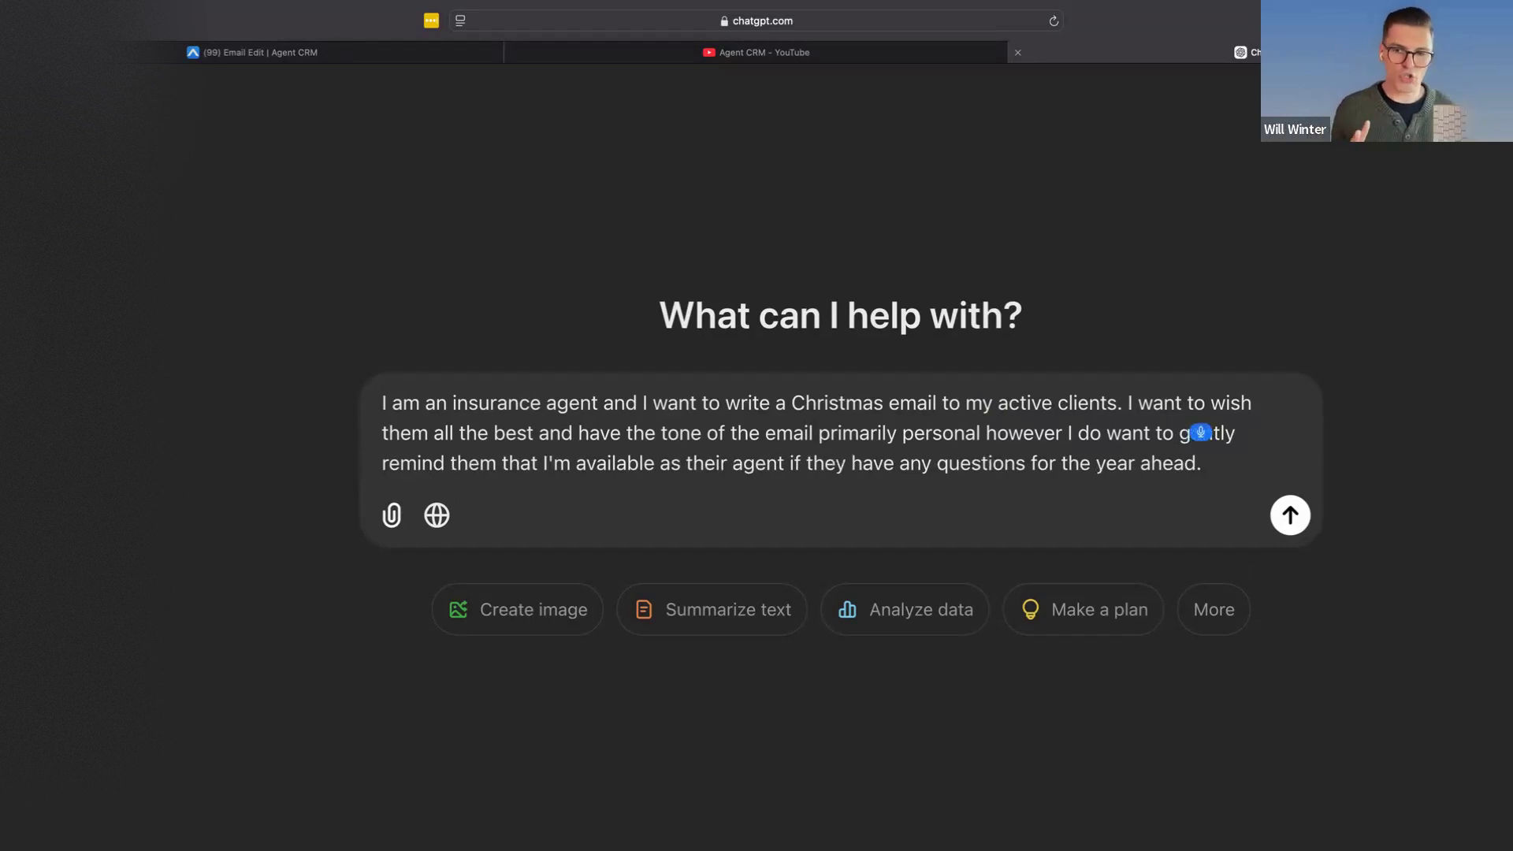
key("BackSpace")
type(", give me two emails as an option")
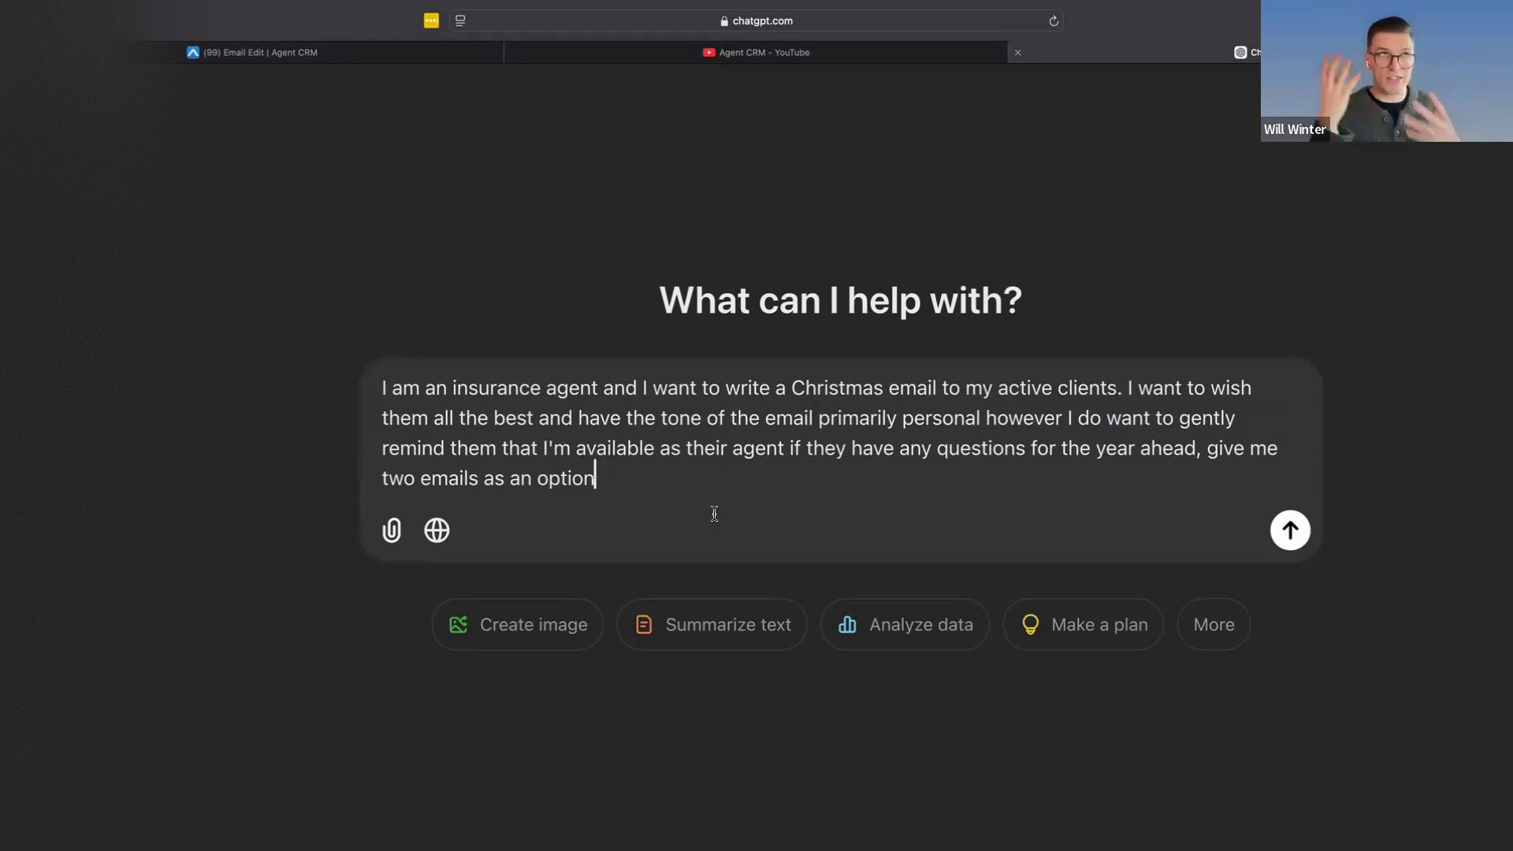
left_click(1290, 529)
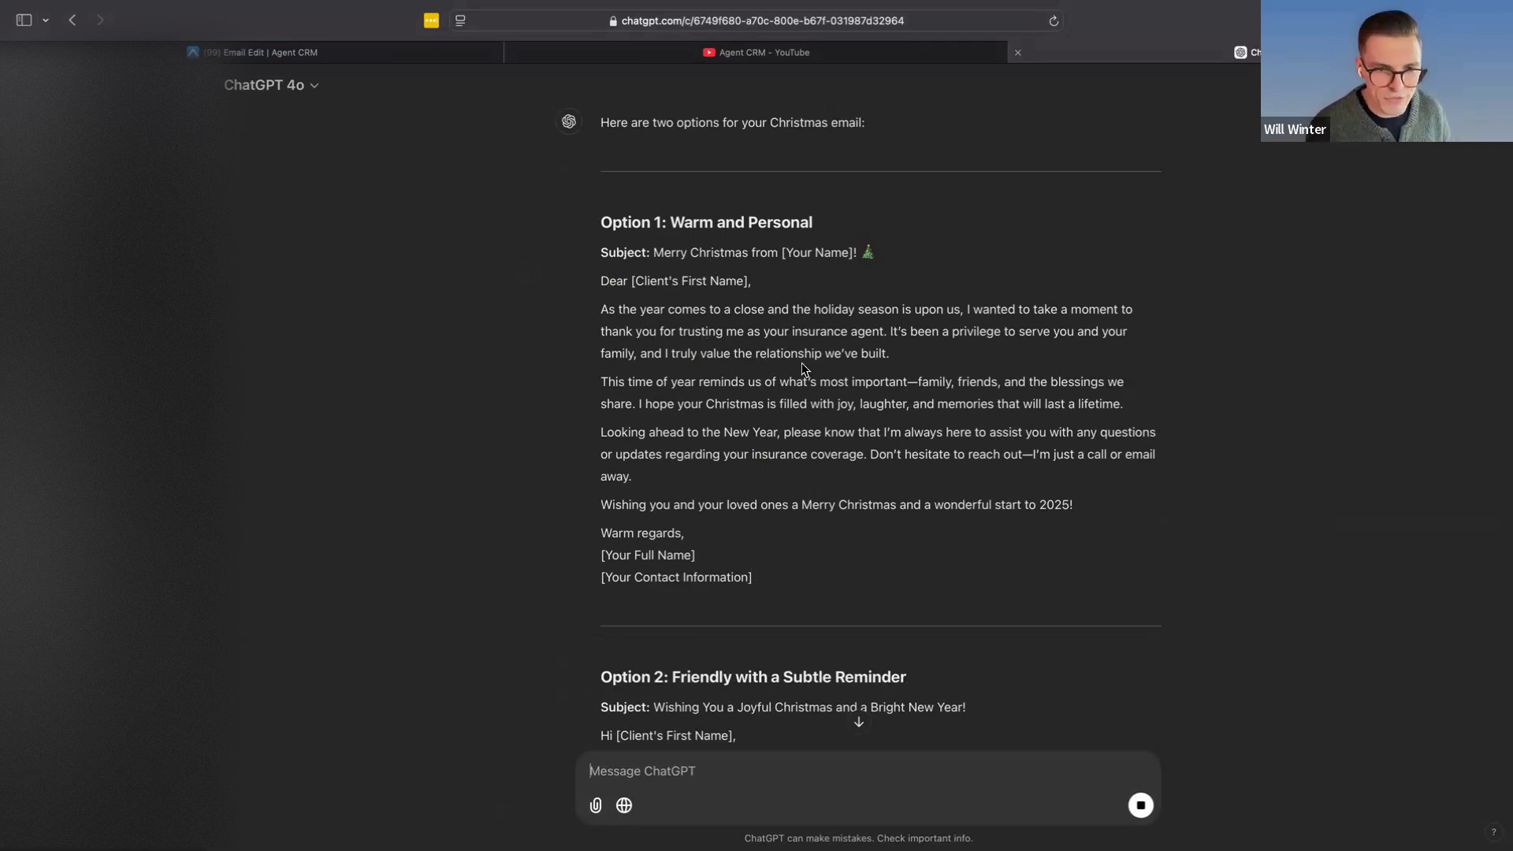
Step: Read through Option 1, highlighting its thank-you, Christmas wishes and Looking ahead paragraphs
left_click_drag(883, 332, 732, 309)
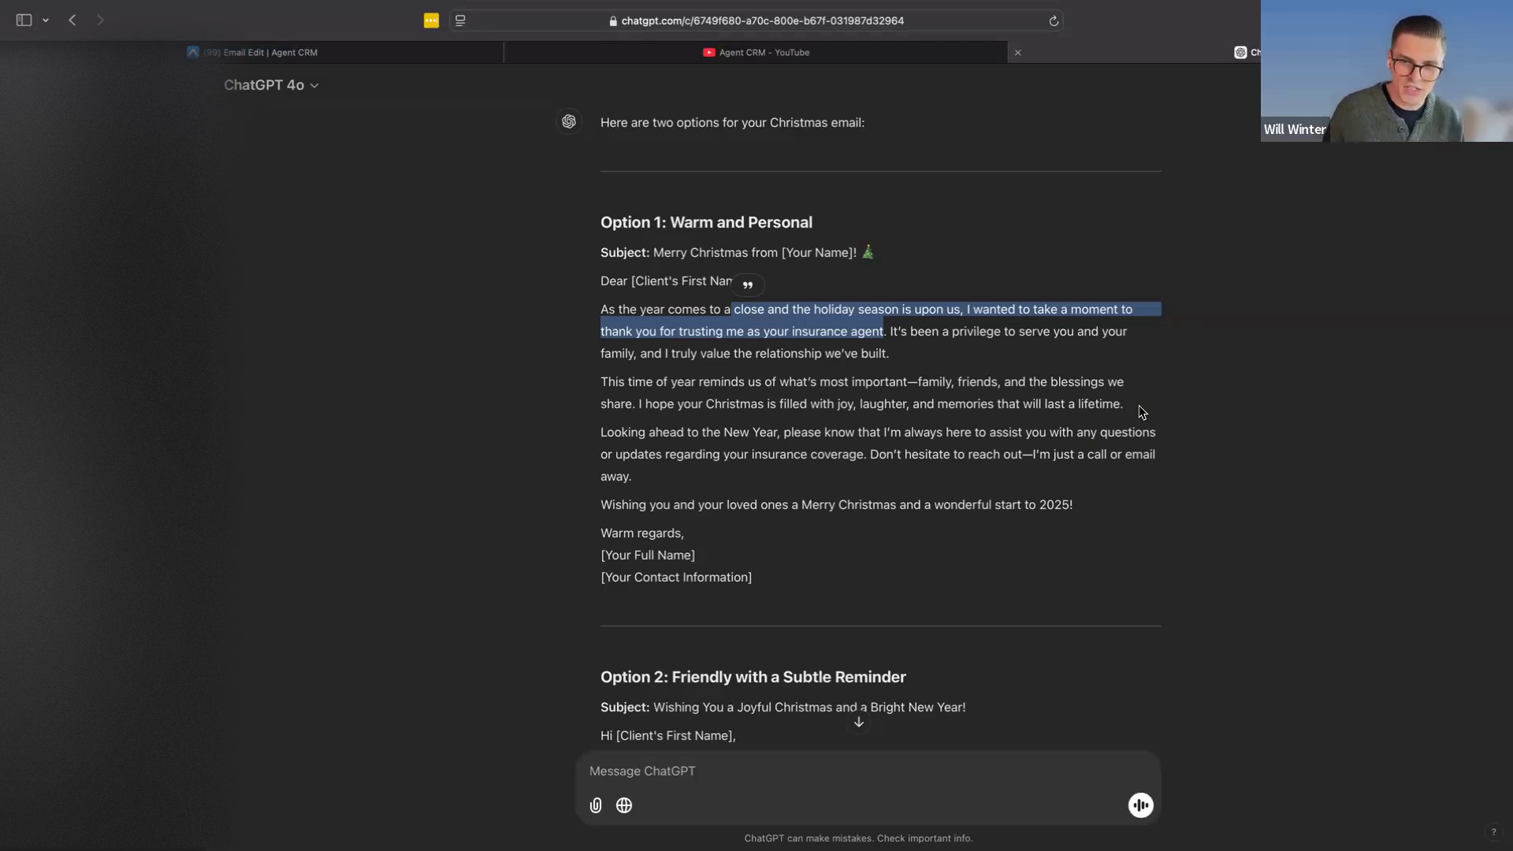
left_click_drag(1125, 403, 898, 396)
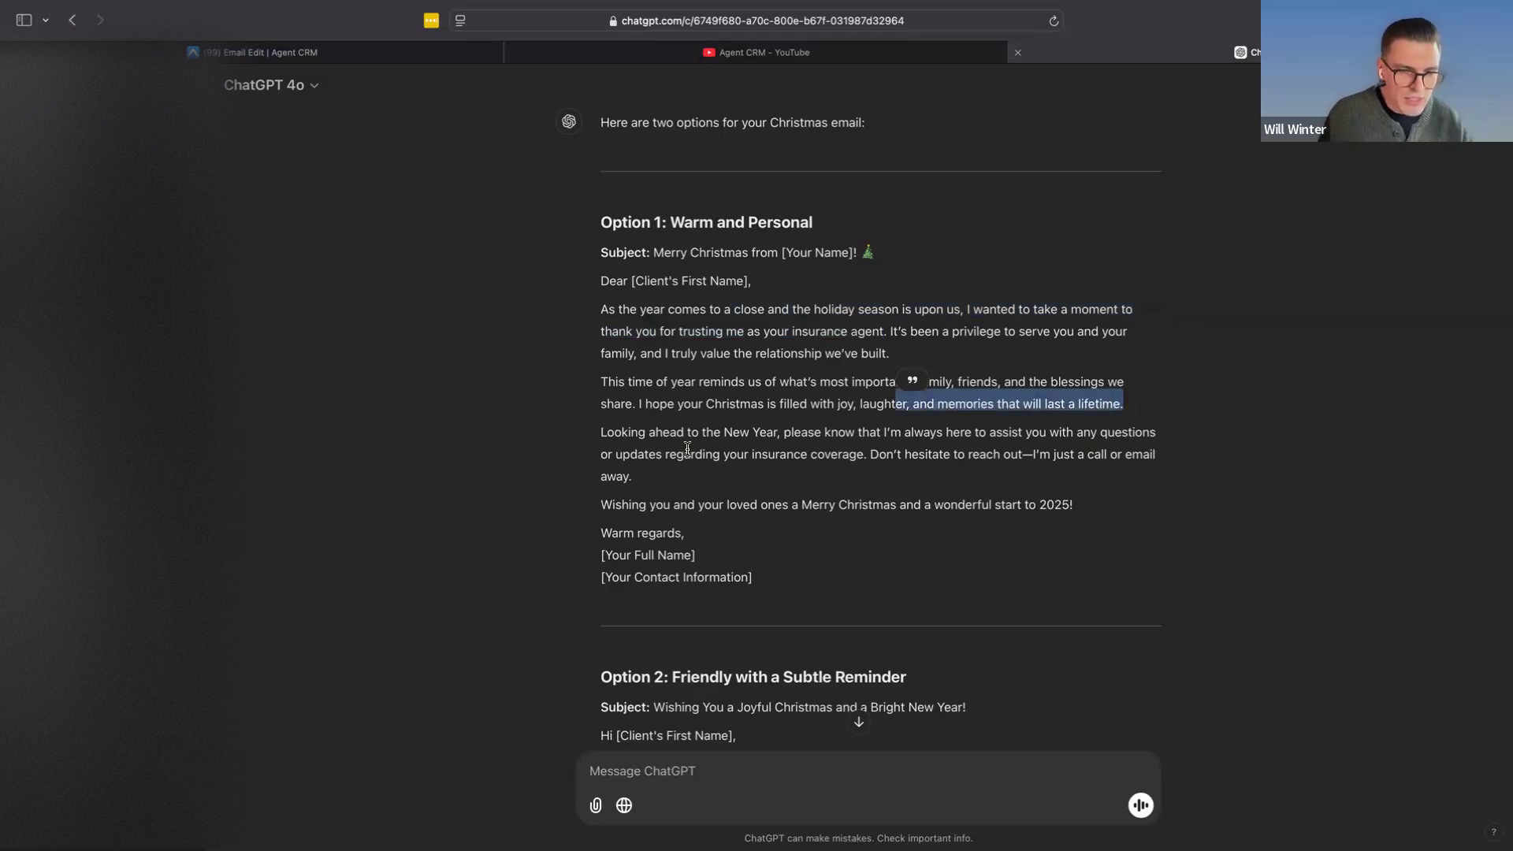
scroll(689, 453, "down", 3)
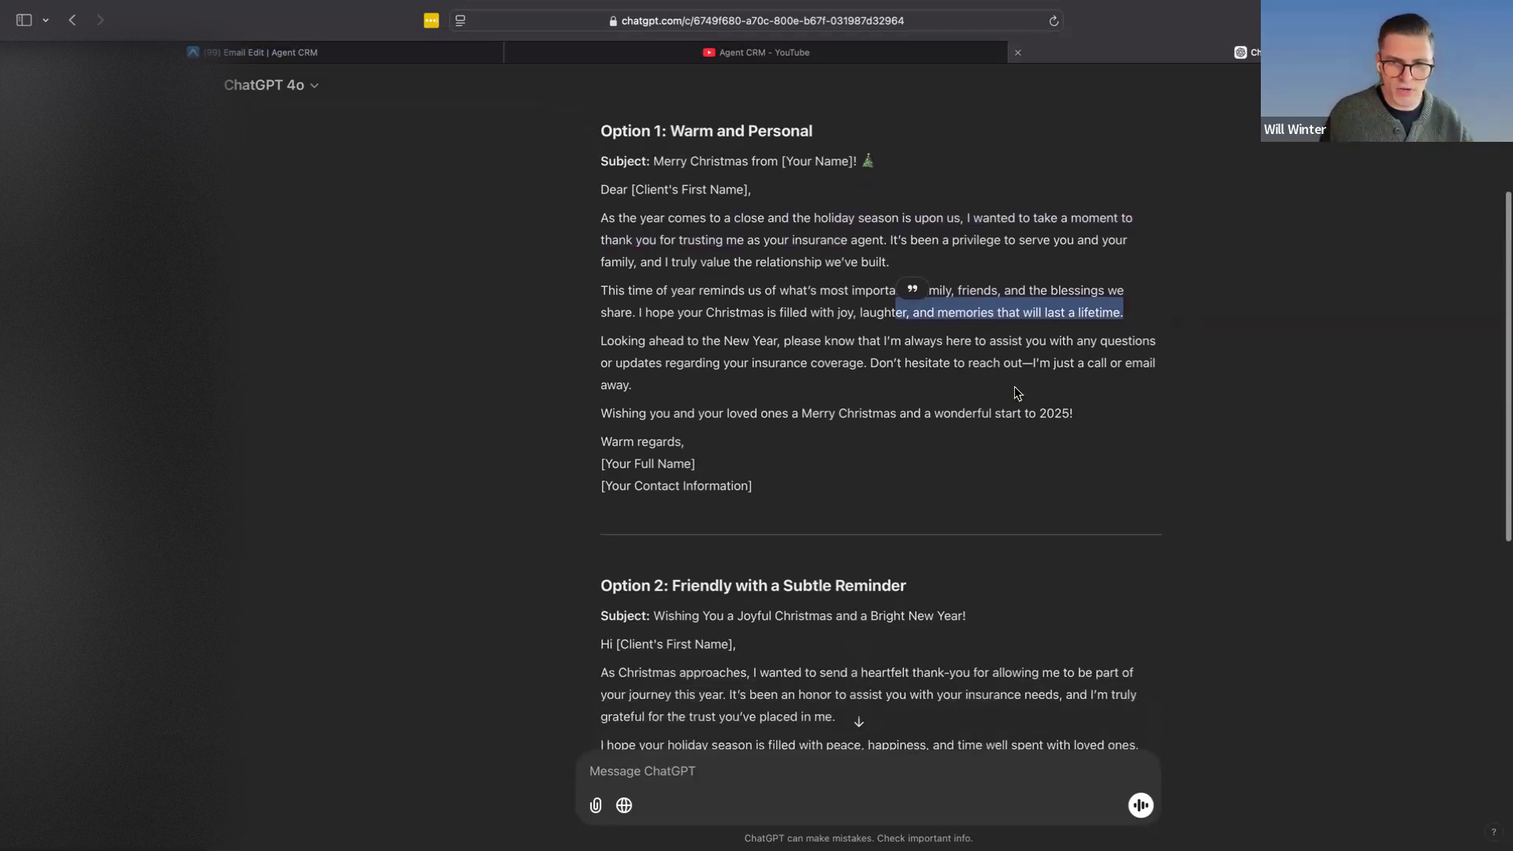
left_click(1019, 378)
left_click_drag(602, 338, 671, 339)
left_click_drag(843, 356, 868, 379)
scroll(868, 378, "down", 5)
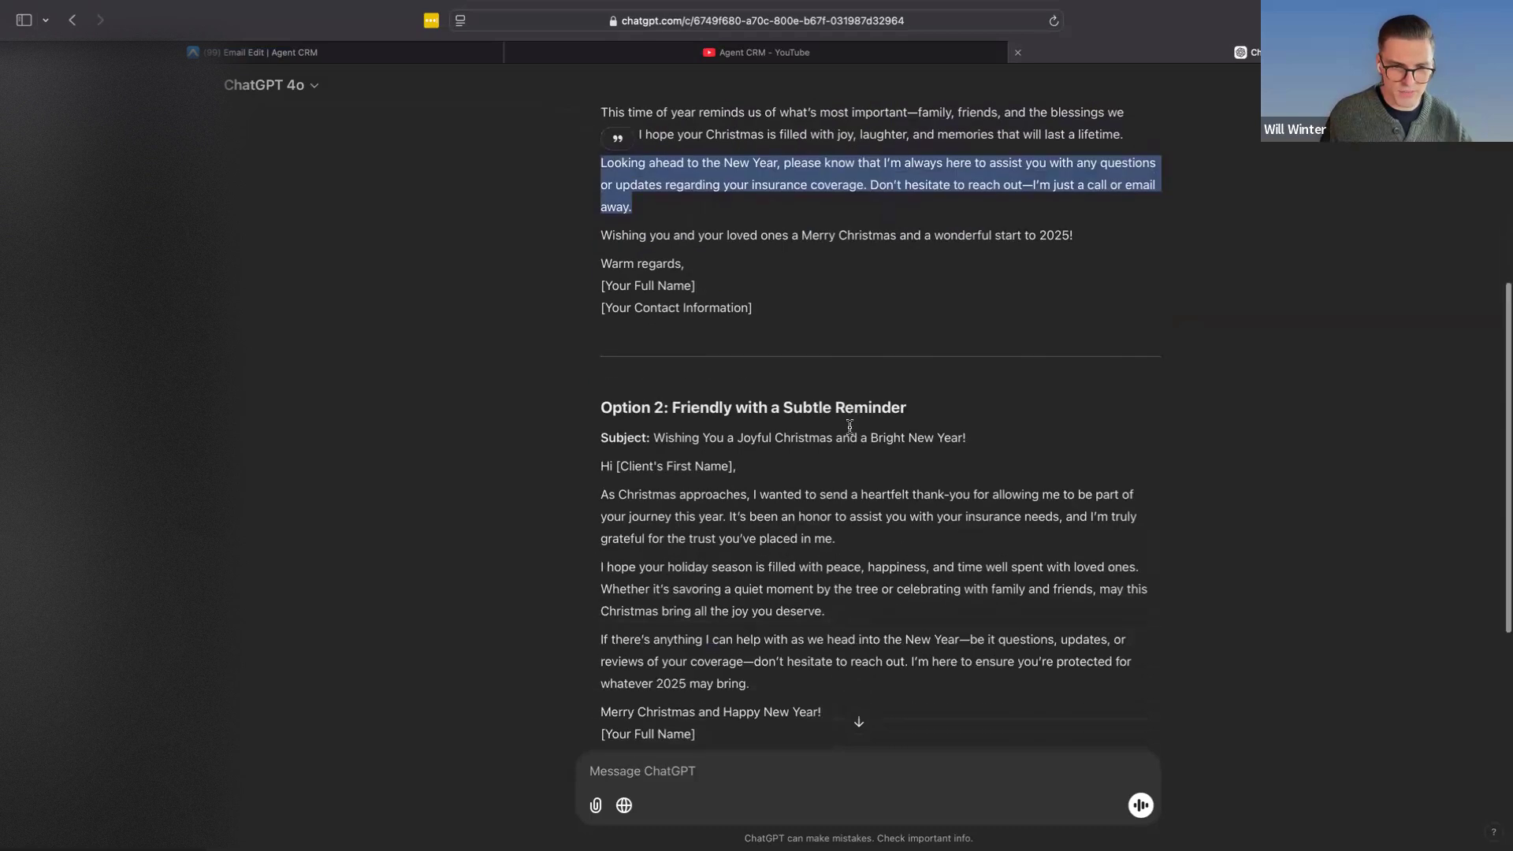
scroll(781, 490, "down", 2)
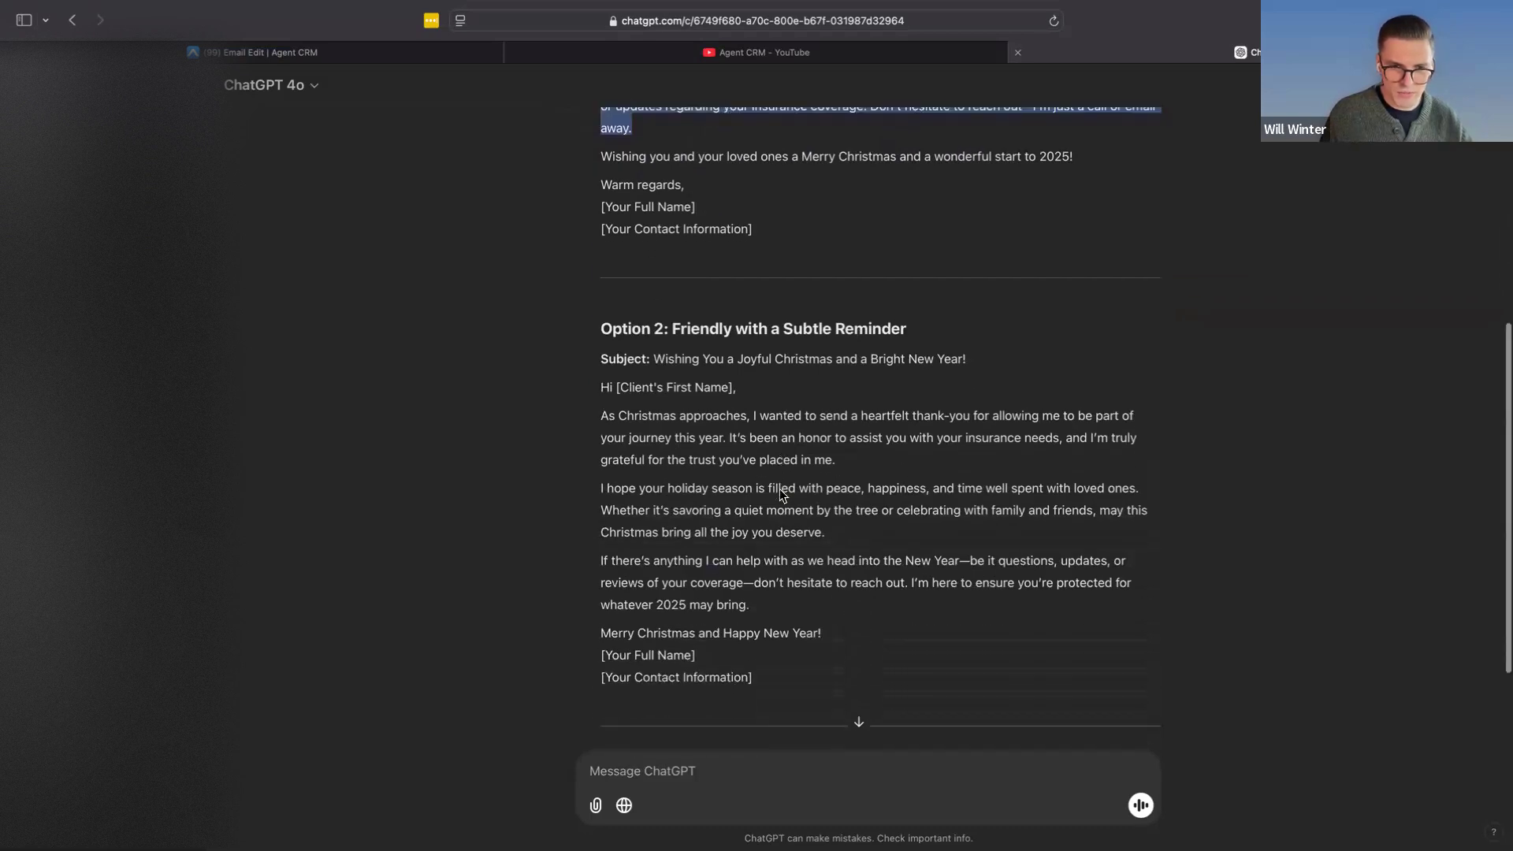
scroll(782, 494, "down", 1)
scroll(777, 427, "down", 2)
left_click(738, 359, "shift")
left_click(738, 360)
Step: Select the full Option 1 email from Subject to '…start to 2025!' and focus the message box
scroll(738, 360, "up", 5)
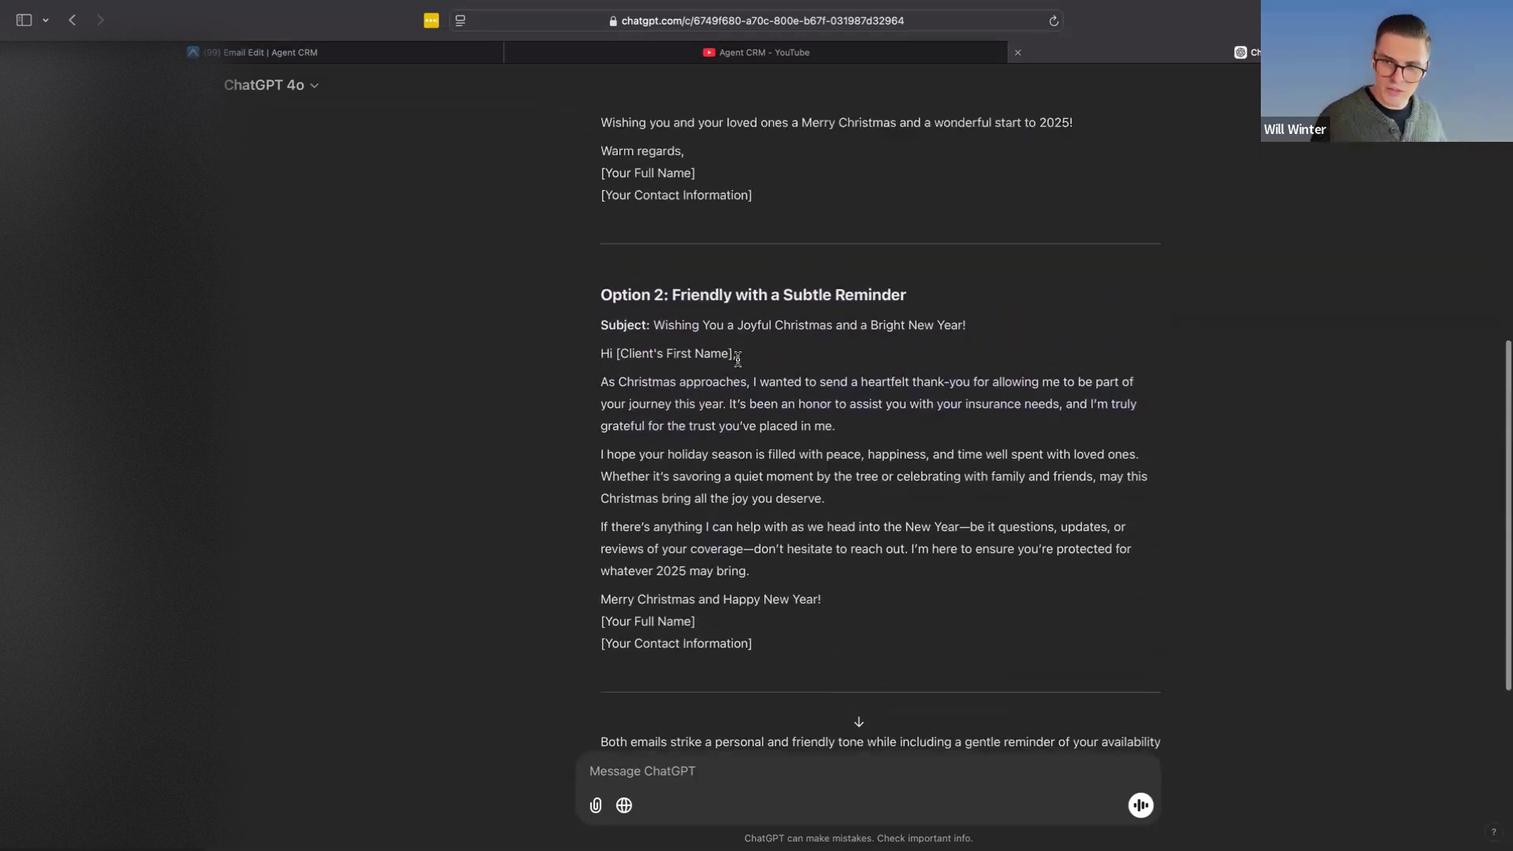
scroll(737, 360, "up", 4)
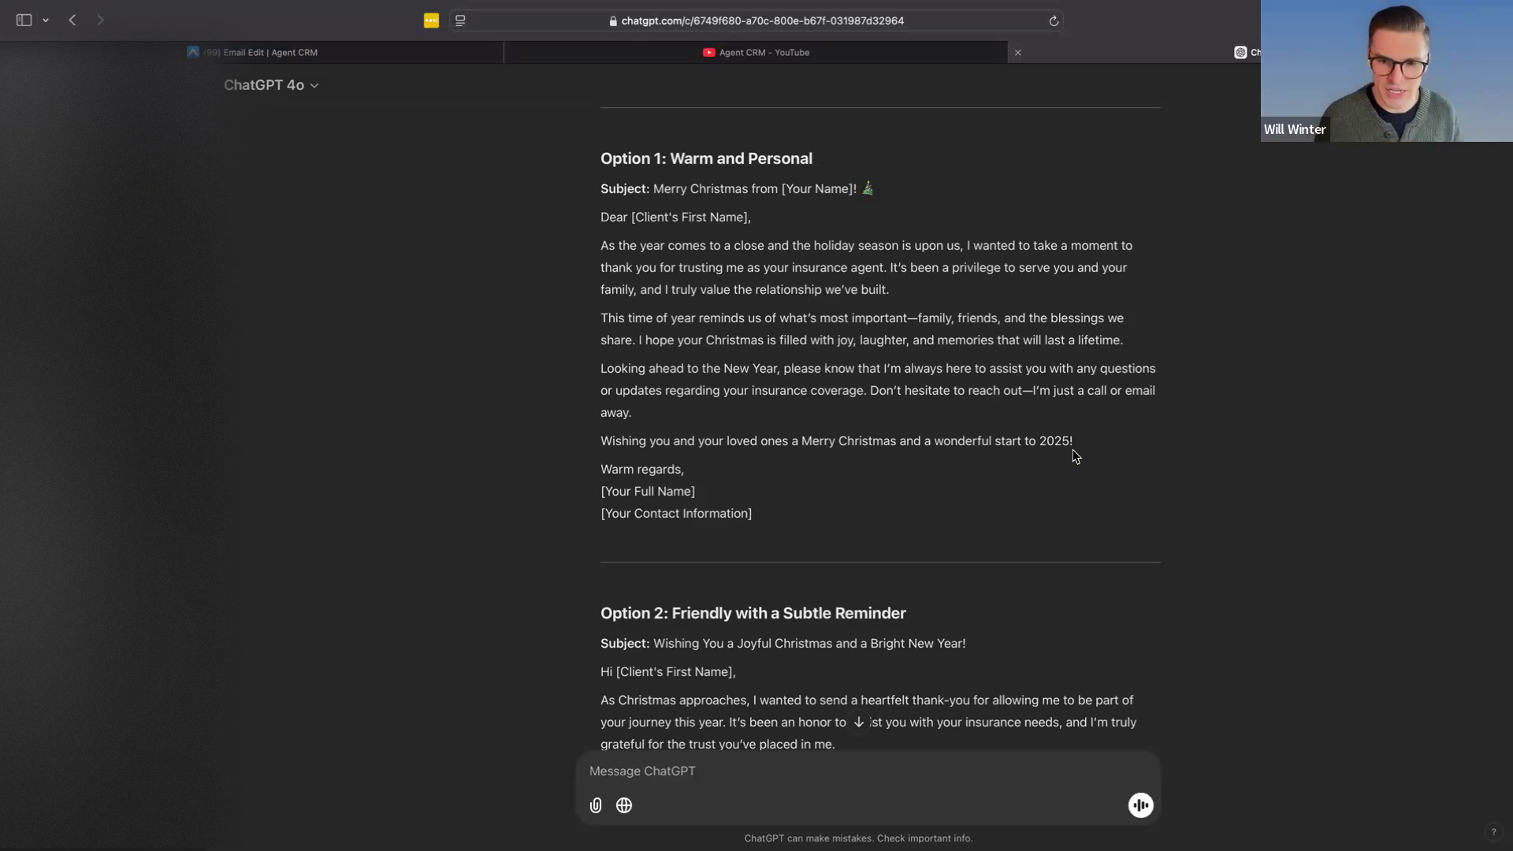
left_click_drag(1082, 449, 601, 193)
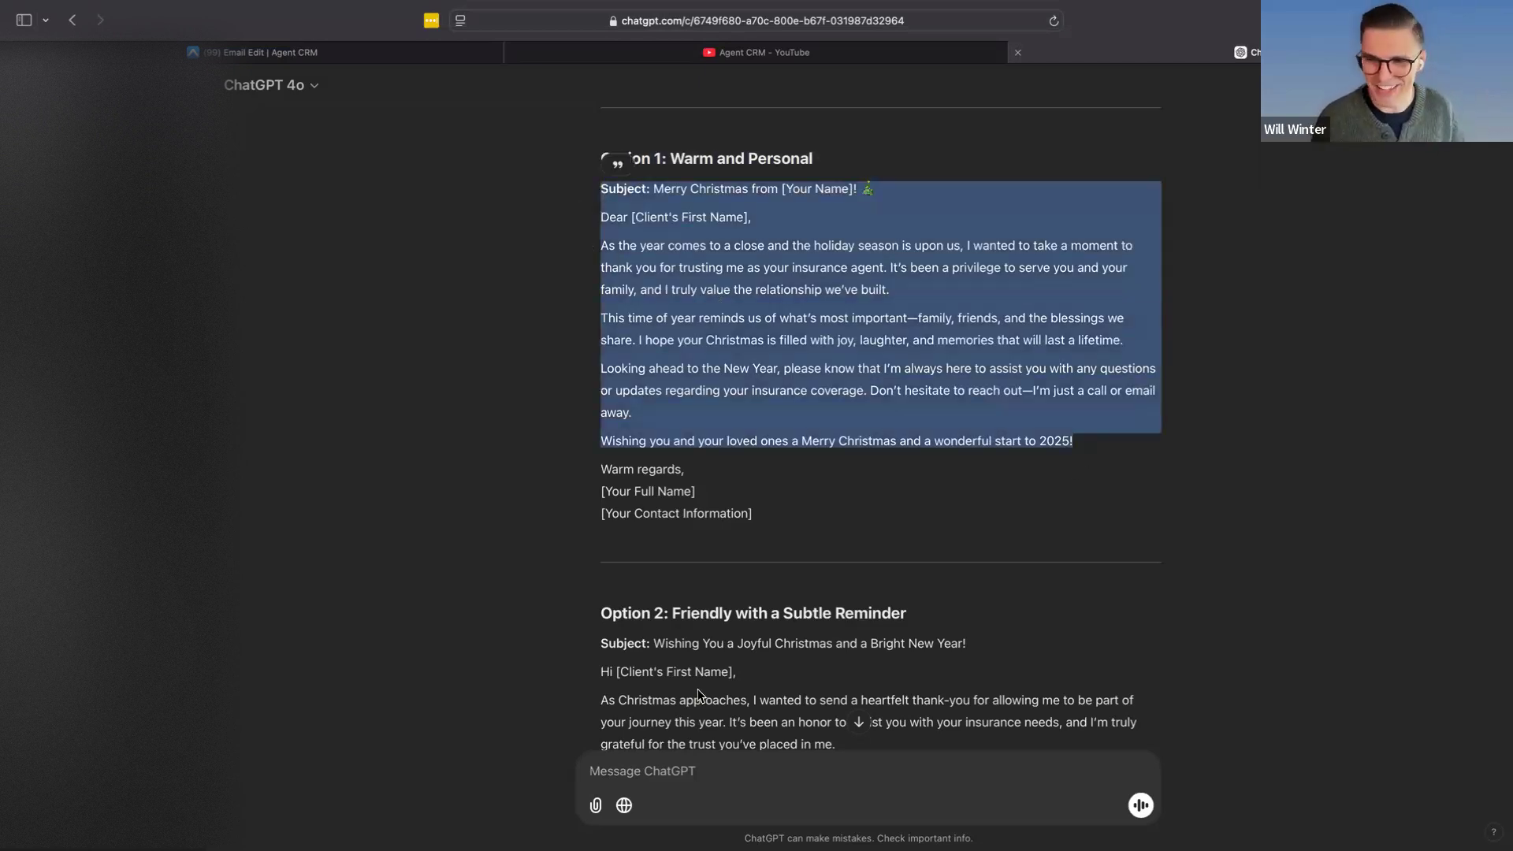
scroll(697, 695, "down", 5)
left_click(803, 790)
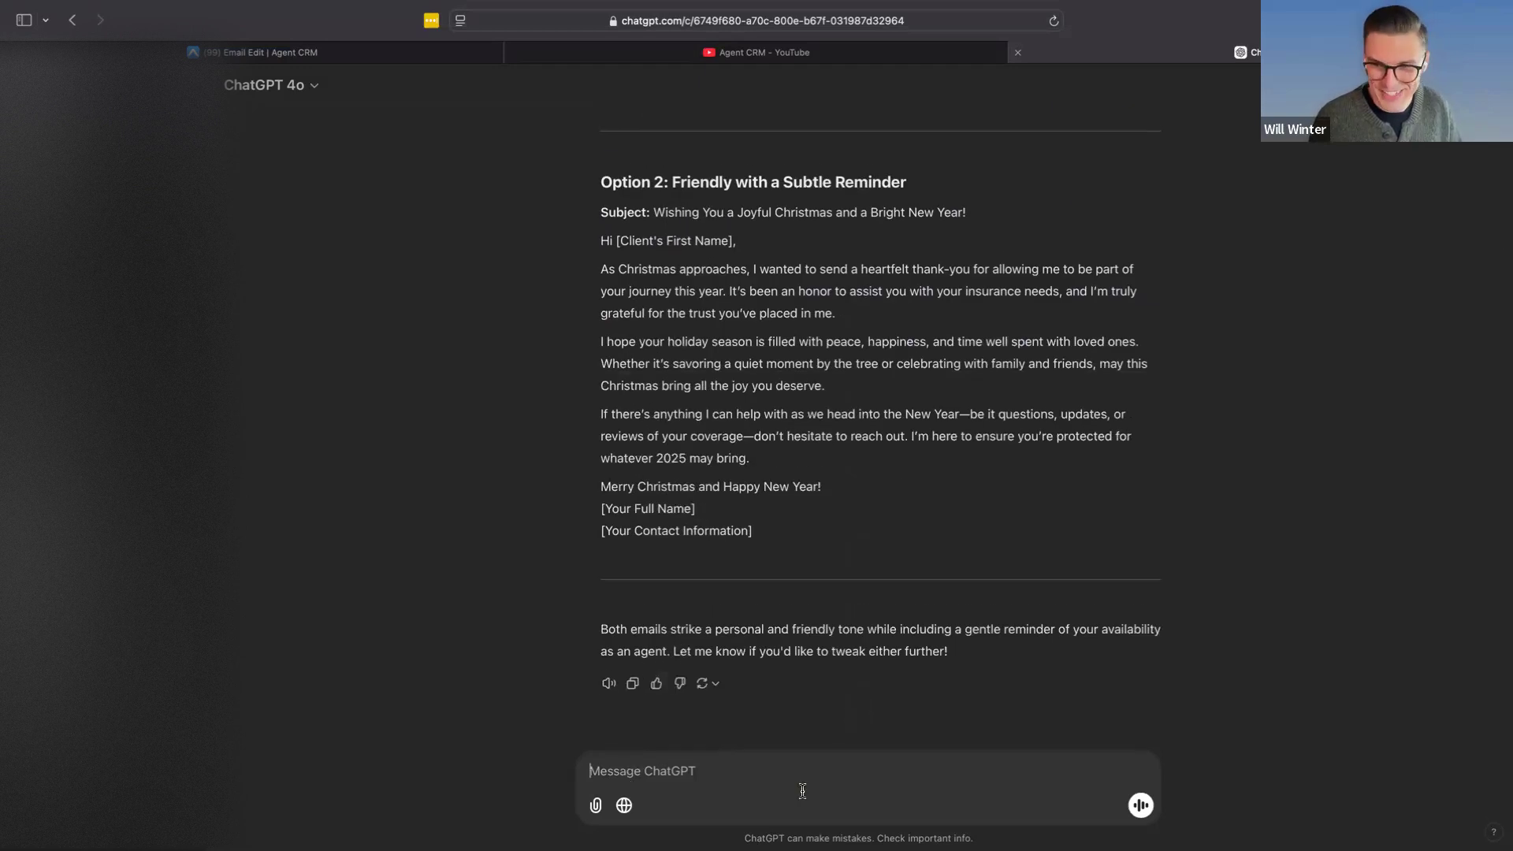
Step: Send the pasted Option 1 email headed by 'Make it 25% less hallmark cardish:'
key("super+v")
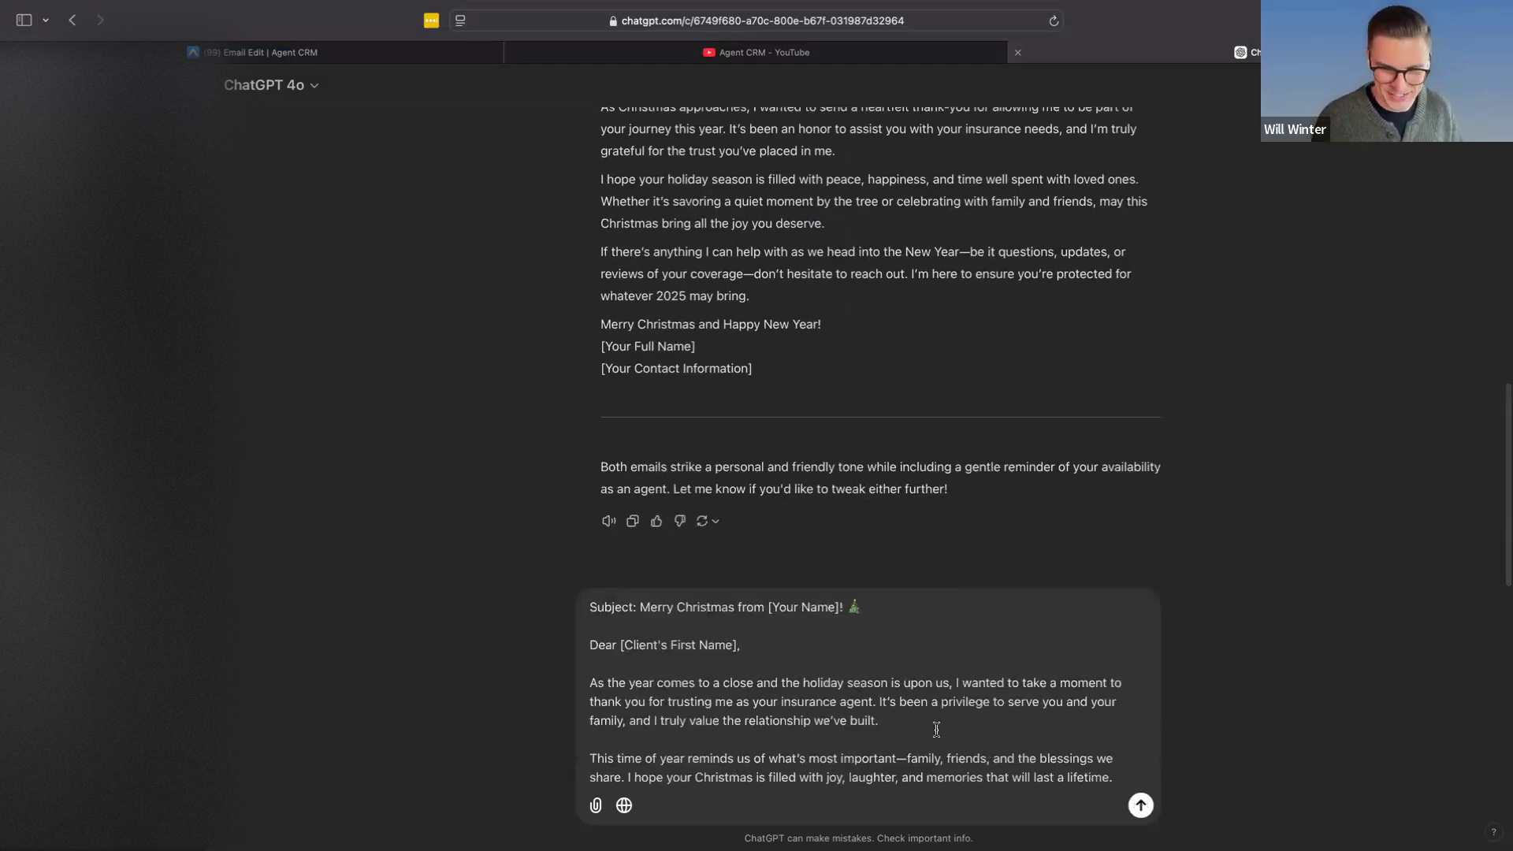
left_click(590, 606)
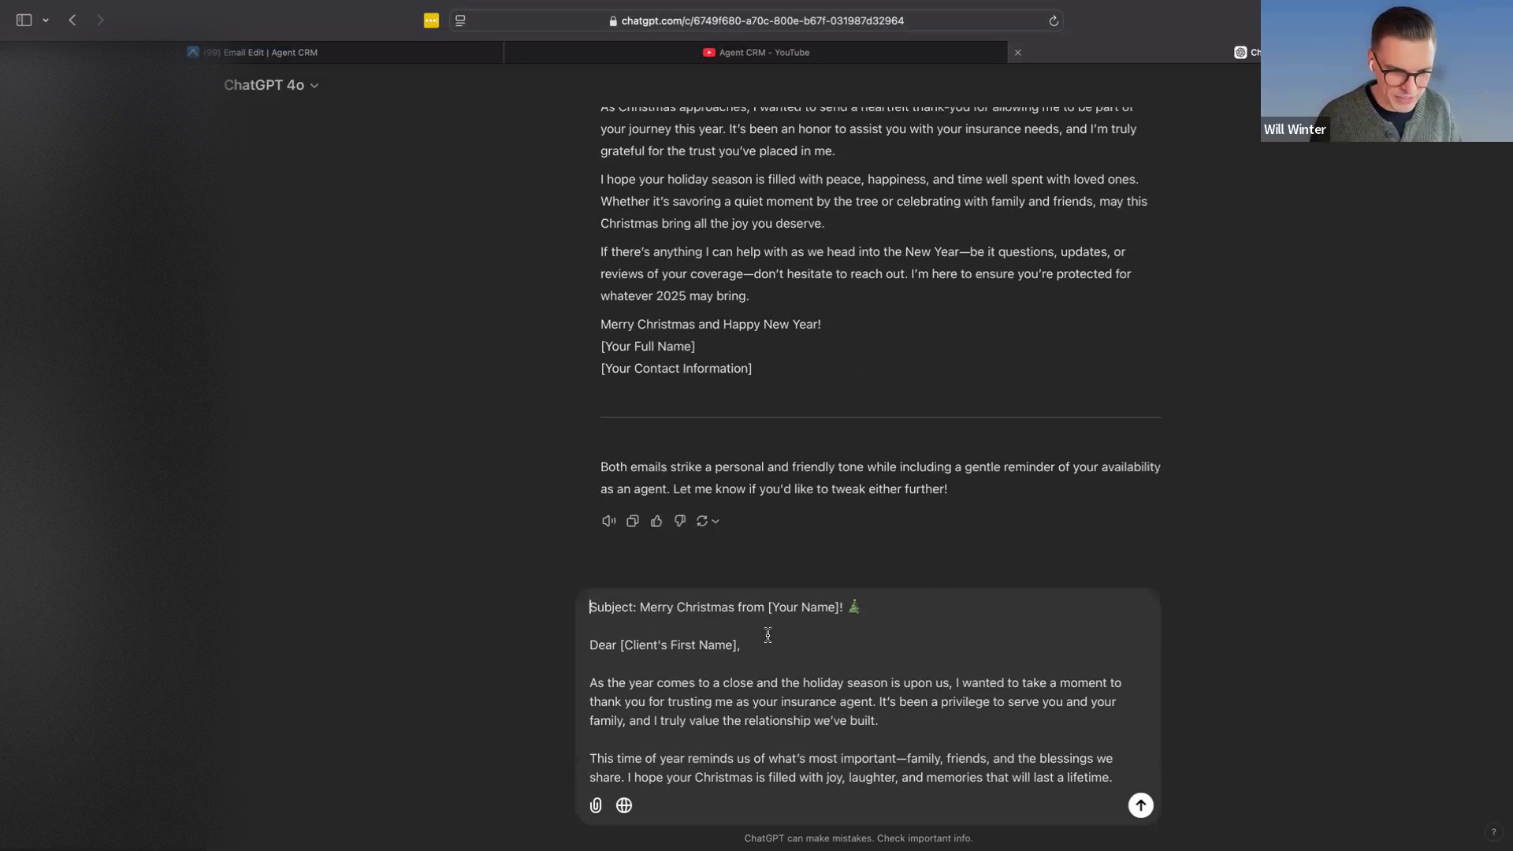
key("shift+Return")
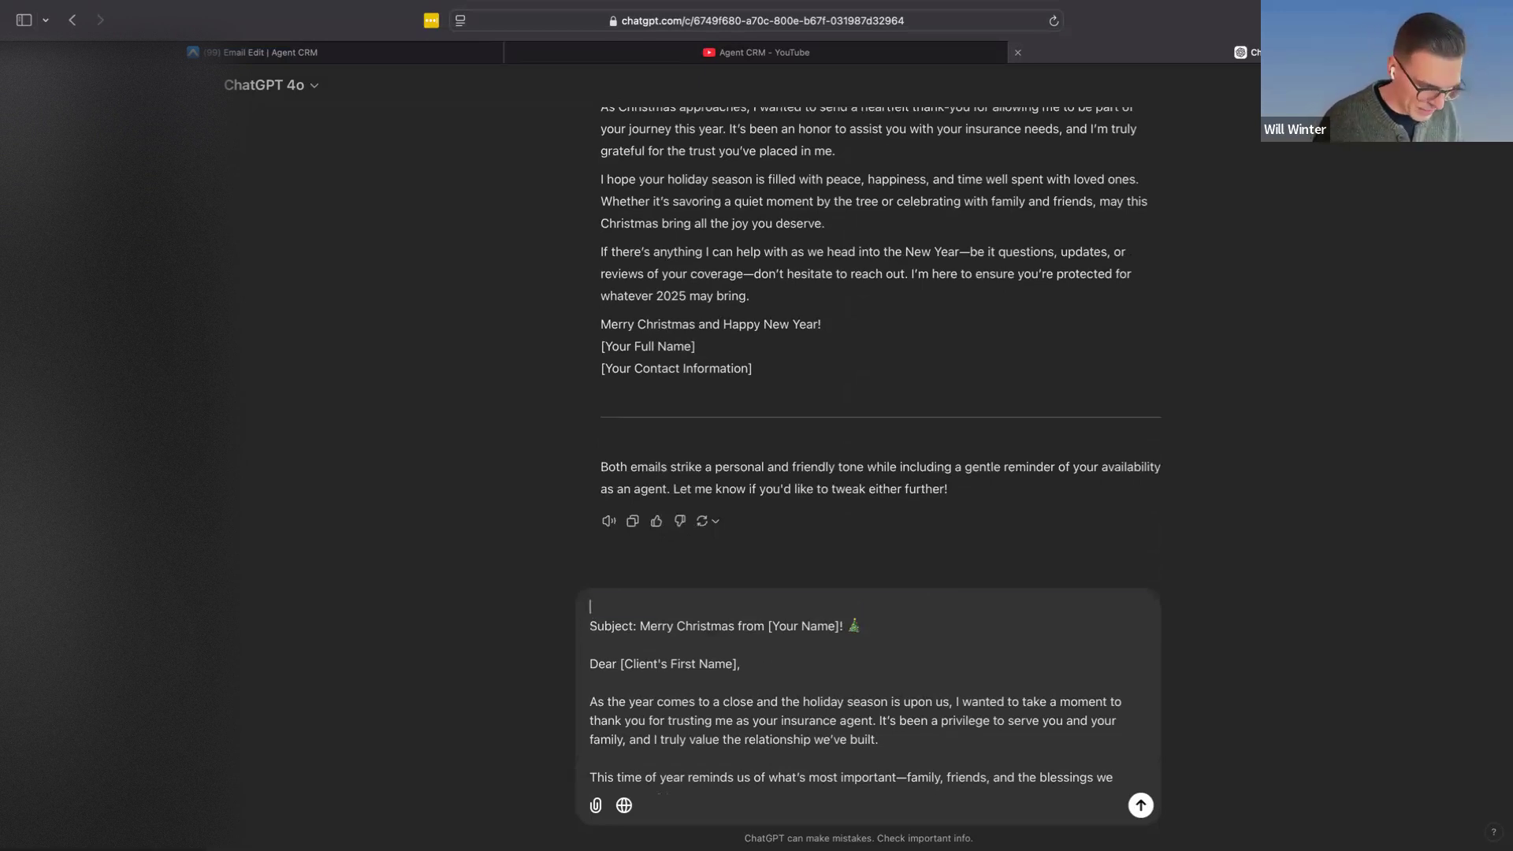
key("F5")
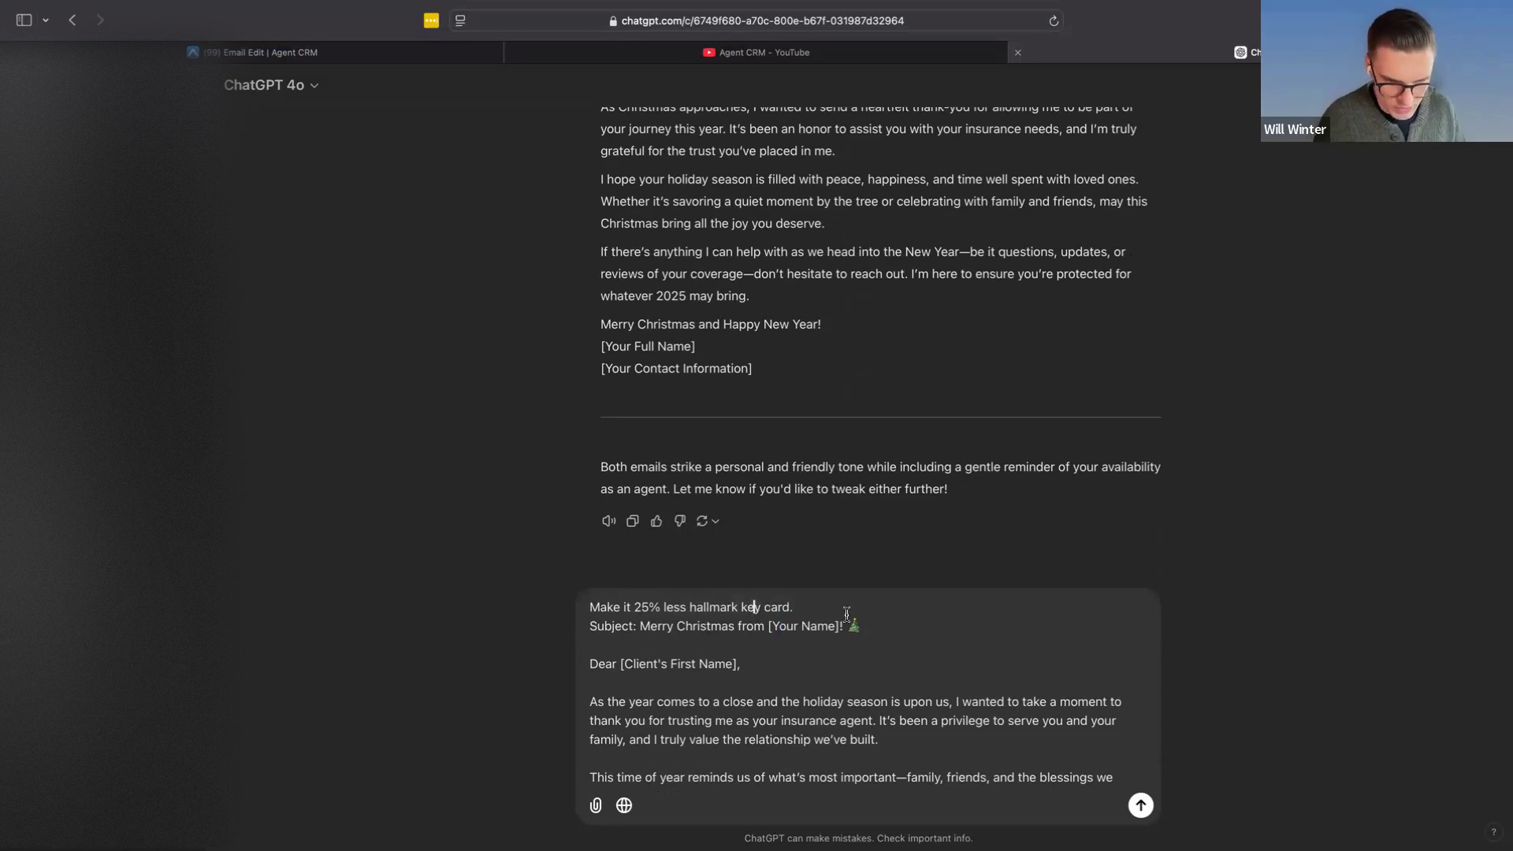
left_click(749, 607)
key("BackSpace")
key("BackSpace")
key("BackSpace")
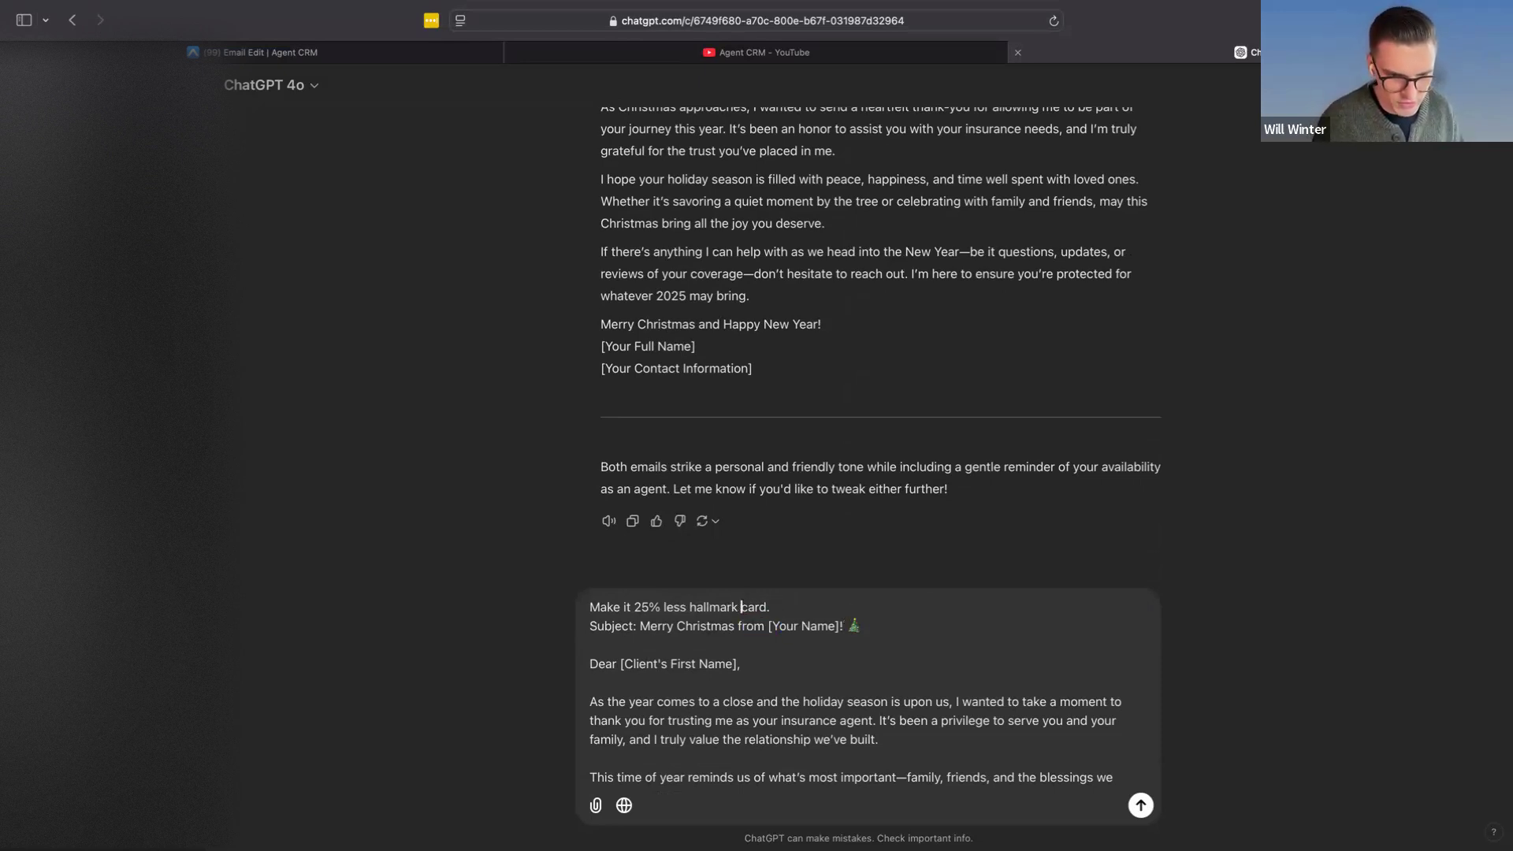
type("ish:")
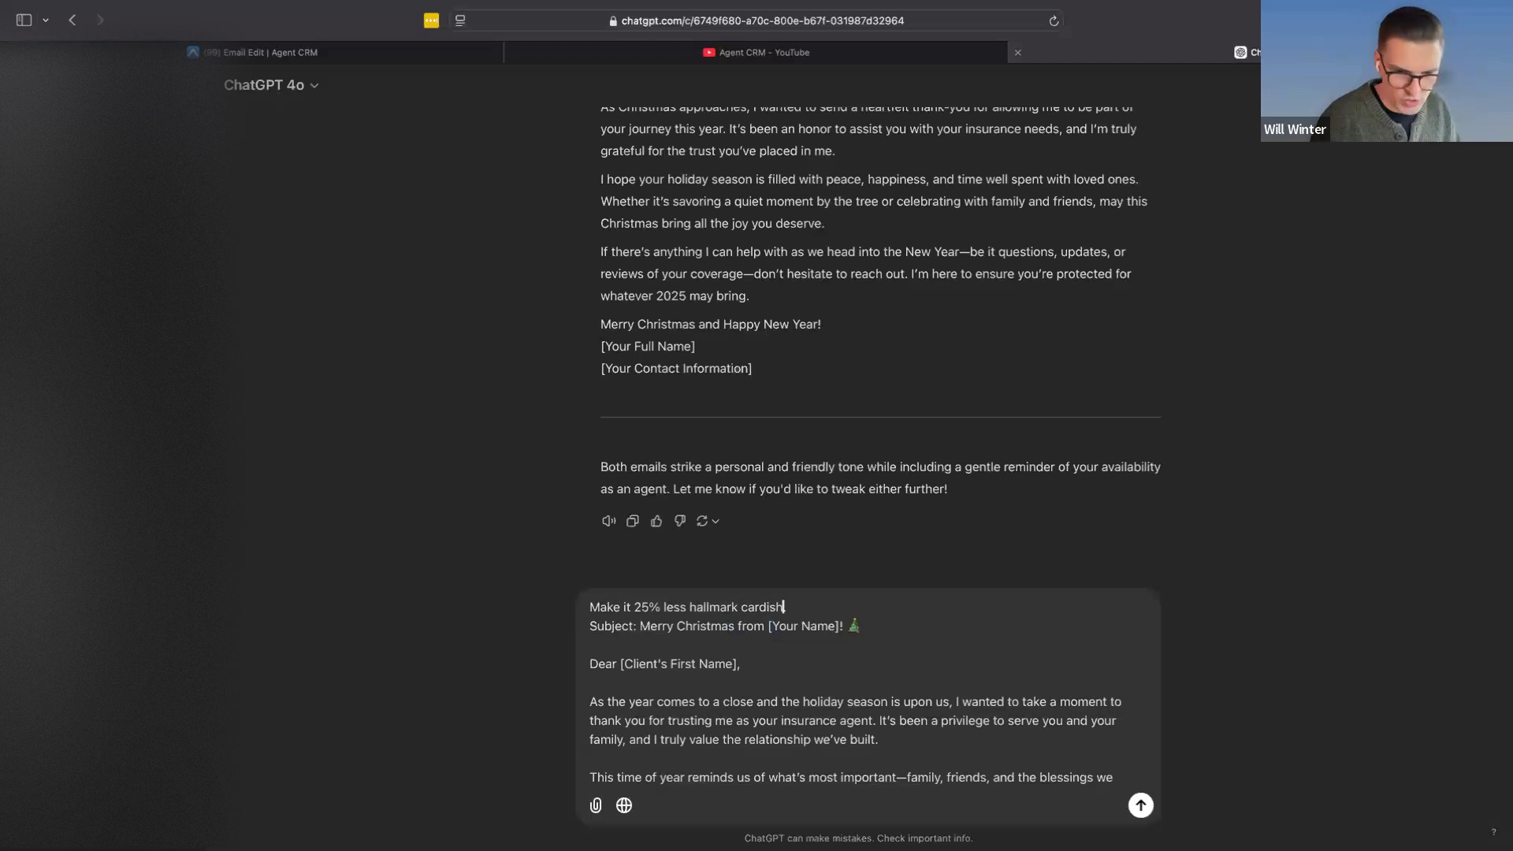
key("shift+Return")
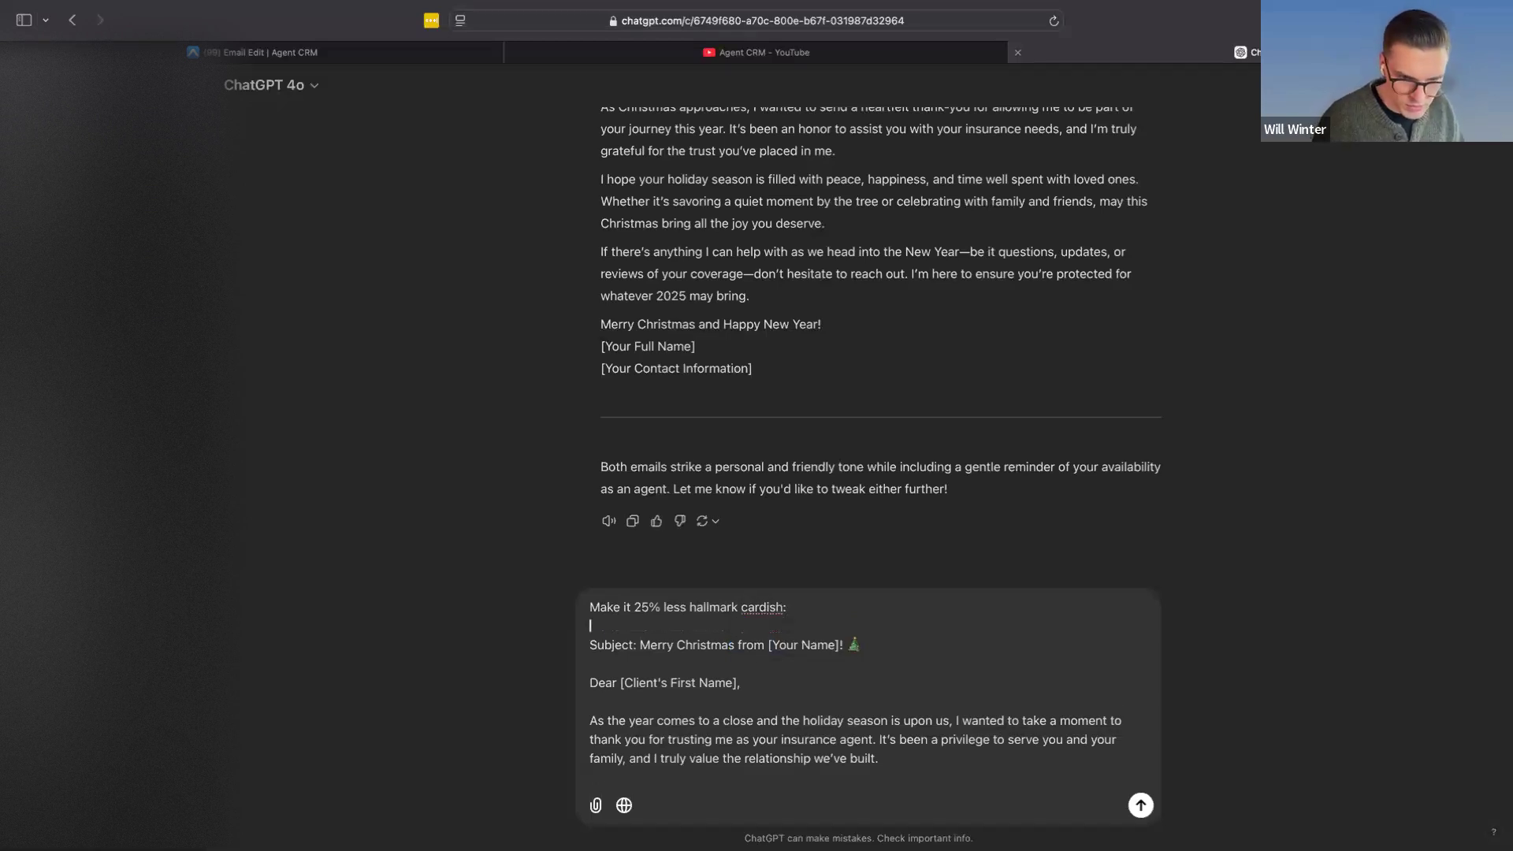
key("Return")
Step: Clear the stray dictated text left in the message box
type("OK")
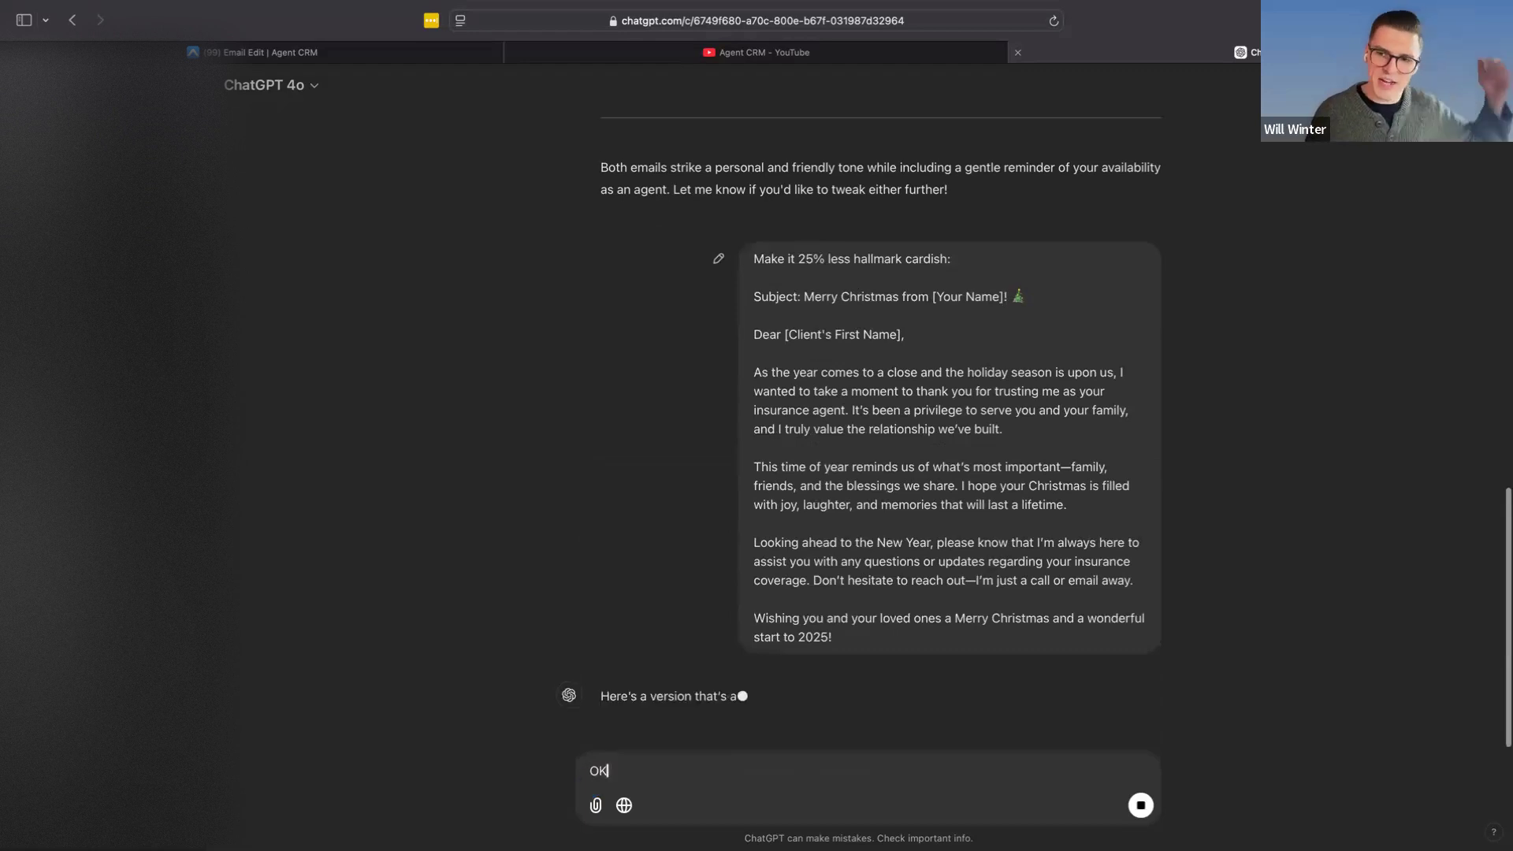
type(", so I wanna dumb down so it doesn't feel")
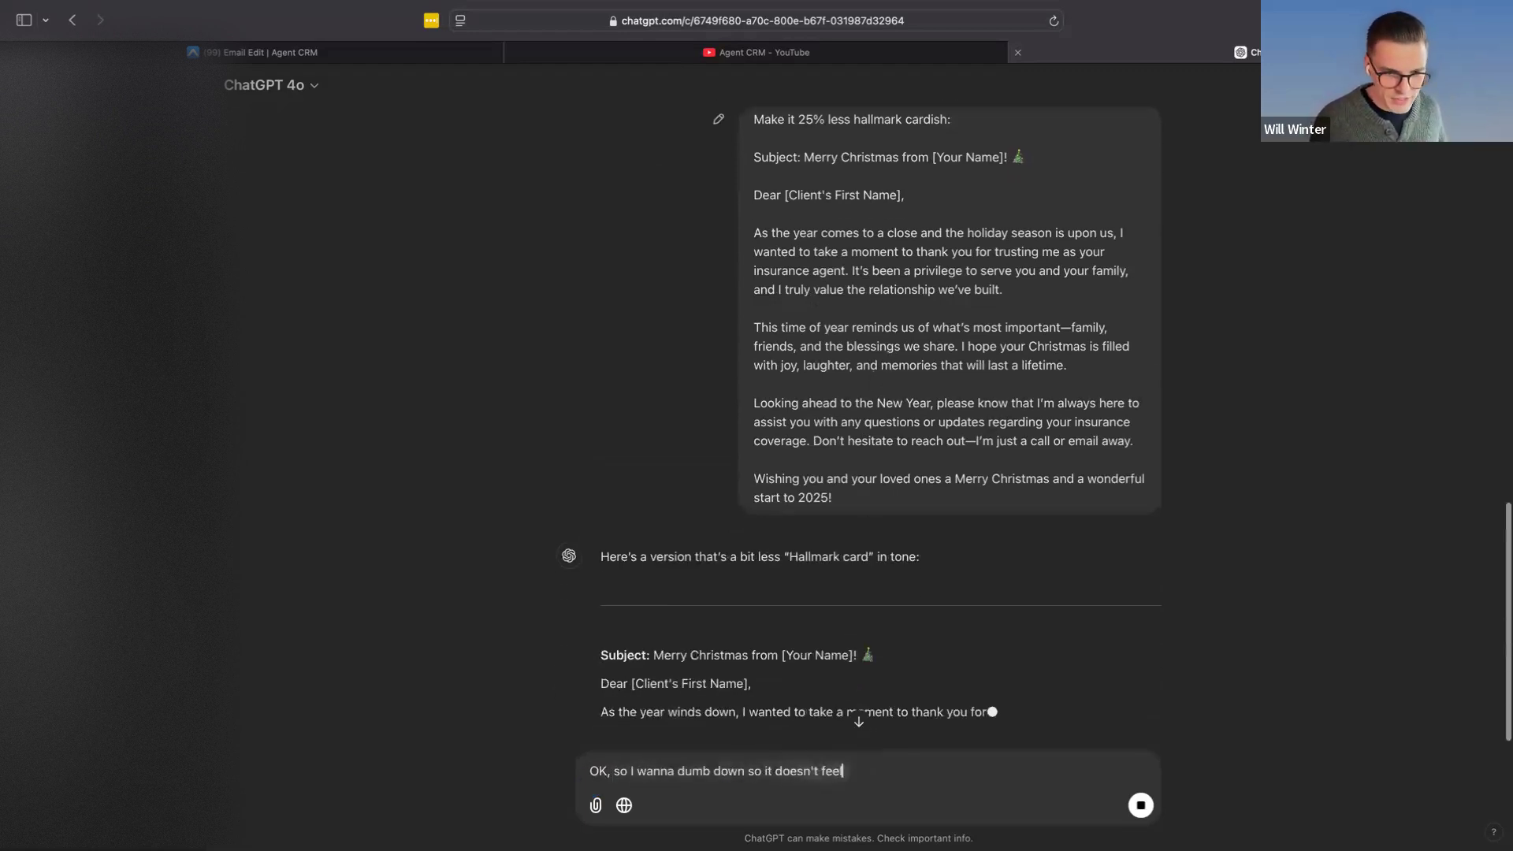
type(" so perfect. Here's a version that")
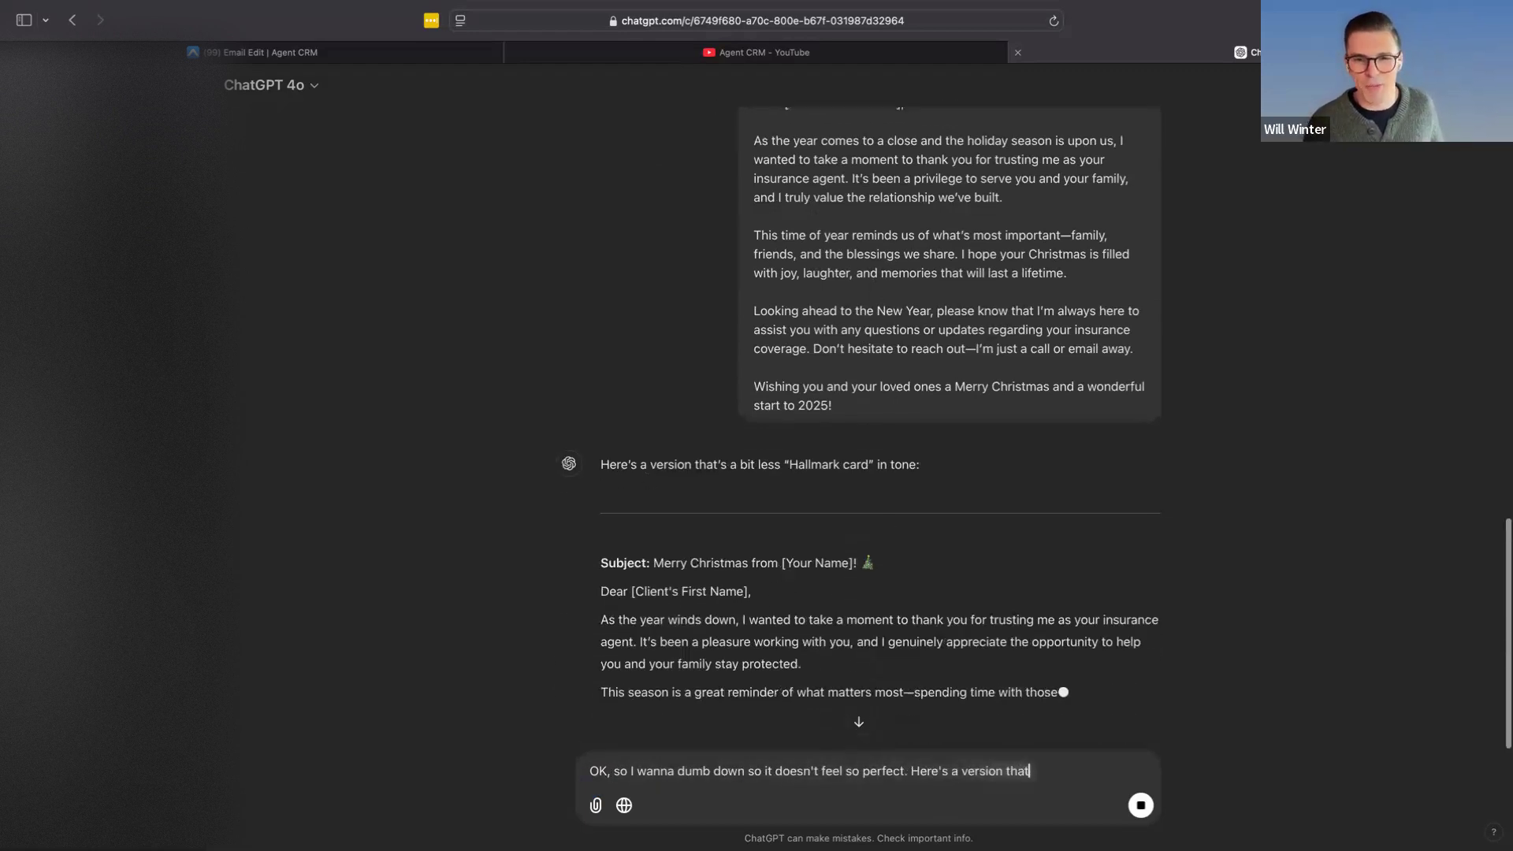
type("'s a bit less Hallmark card so again you just give")
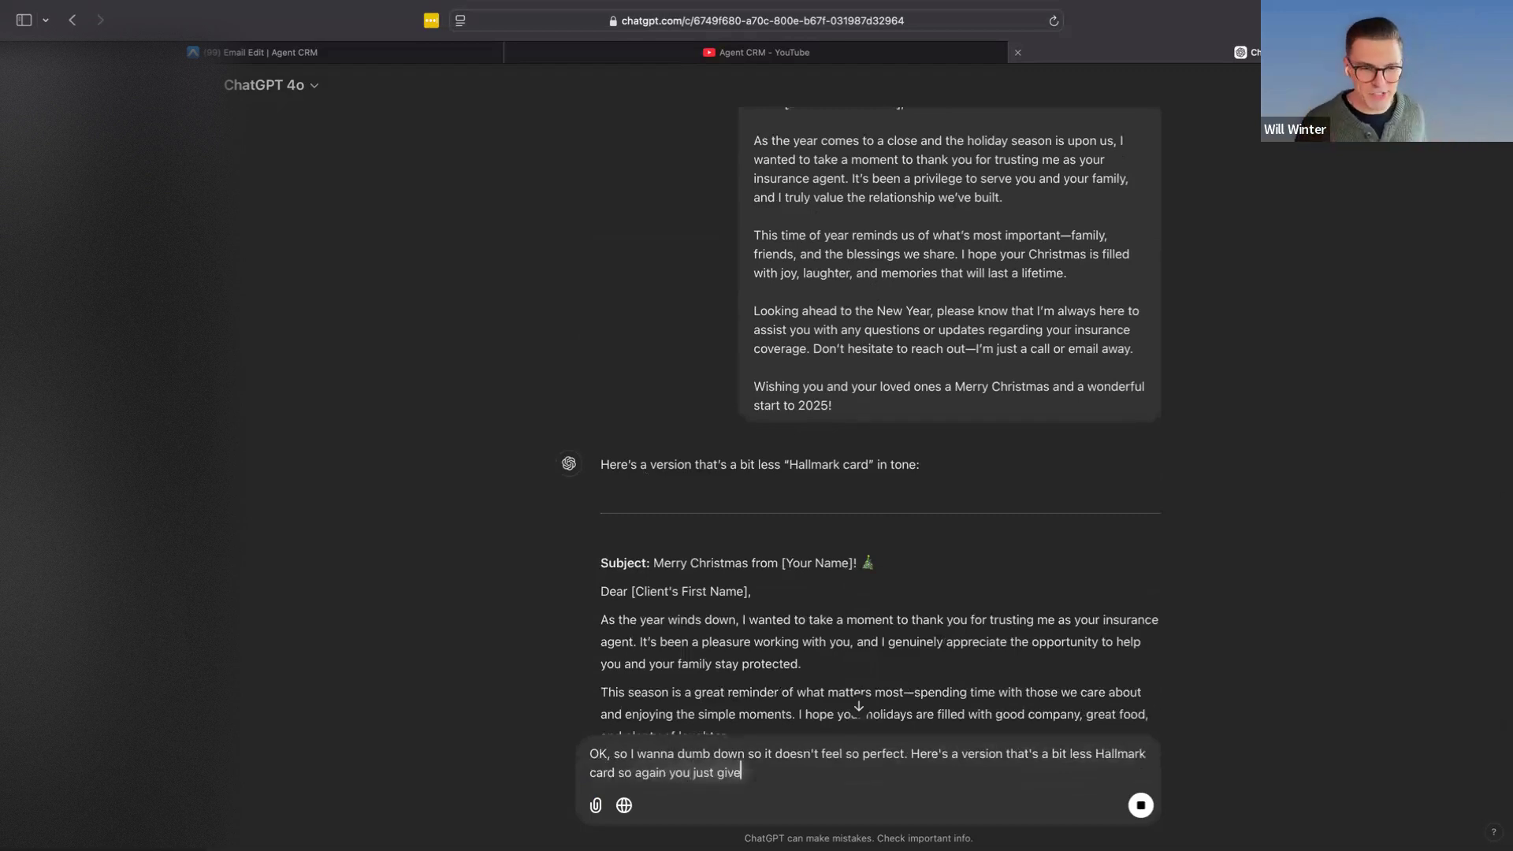
type(" it a prompt based on what you want")
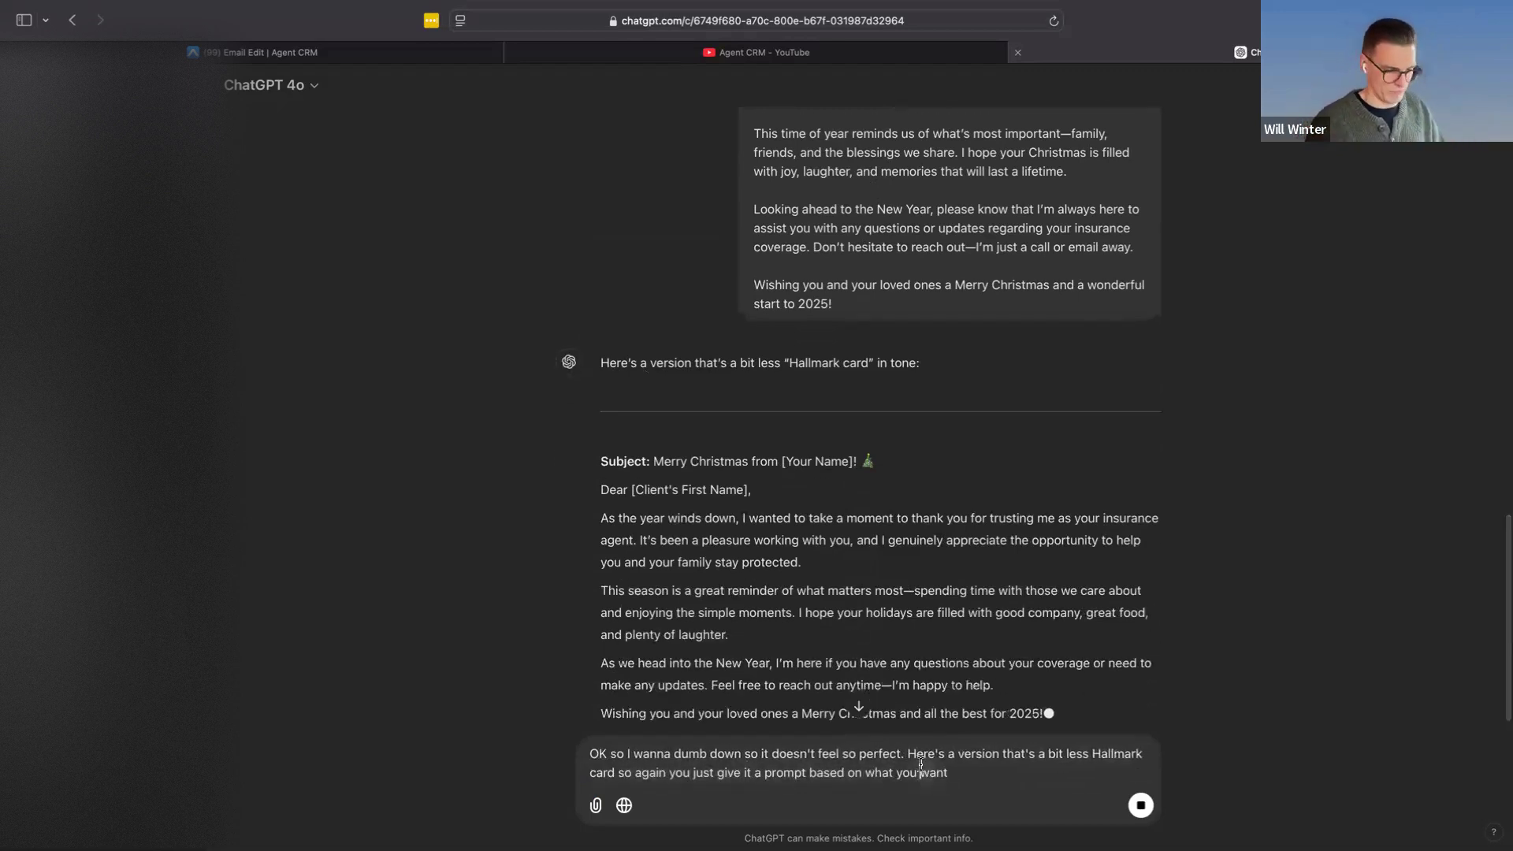
key("super+a")
key("BackSpace")
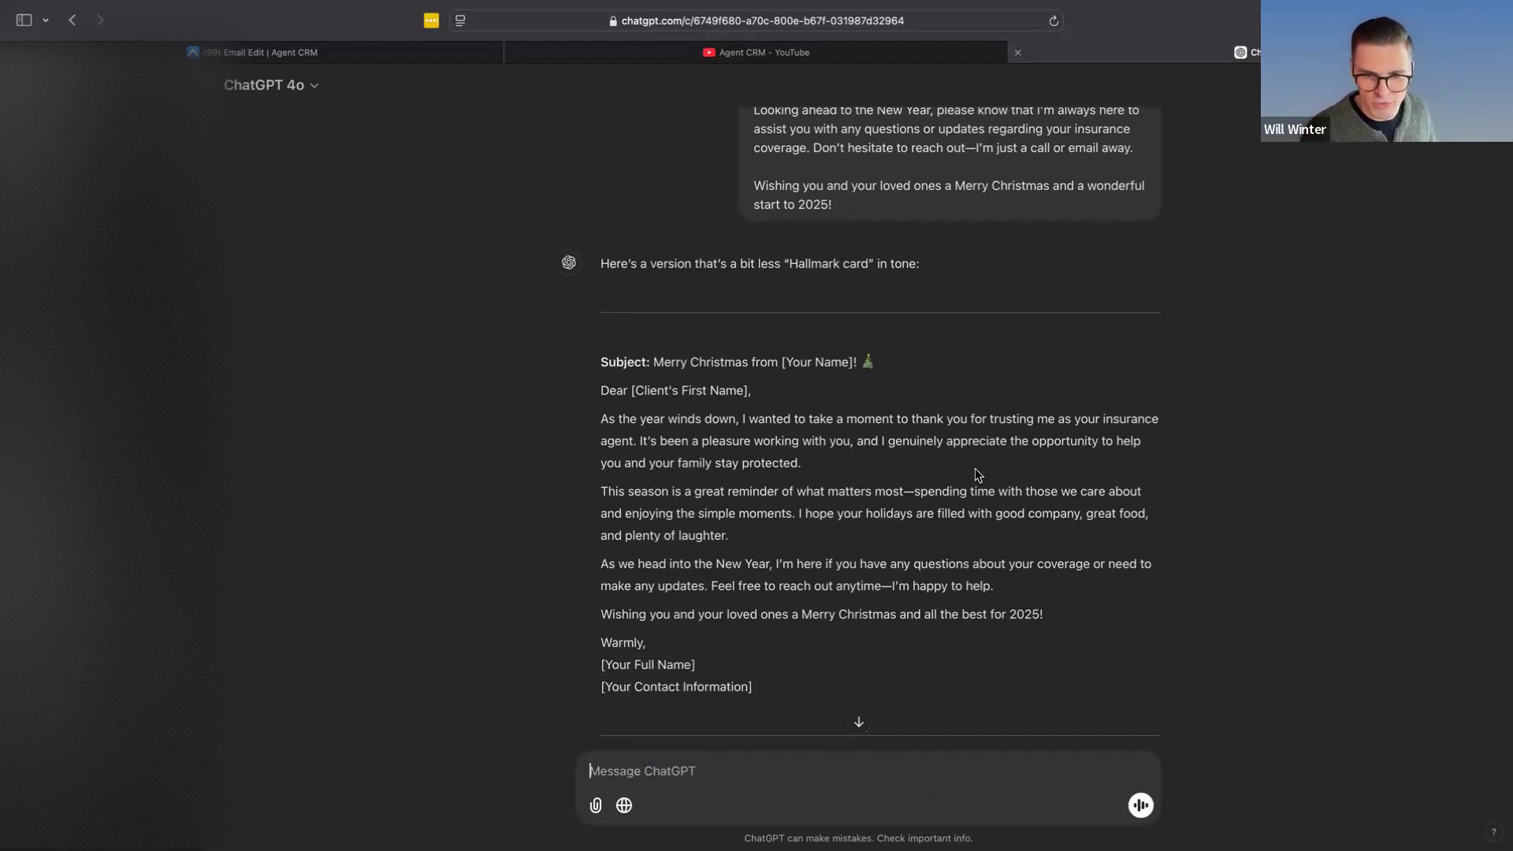
Step: Select the revised 'Merry Christmas from [Your Name]!' email through 'all the best for 2025!'
left_click_drag(597, 435, 639, 438)
left_click(761, 463)
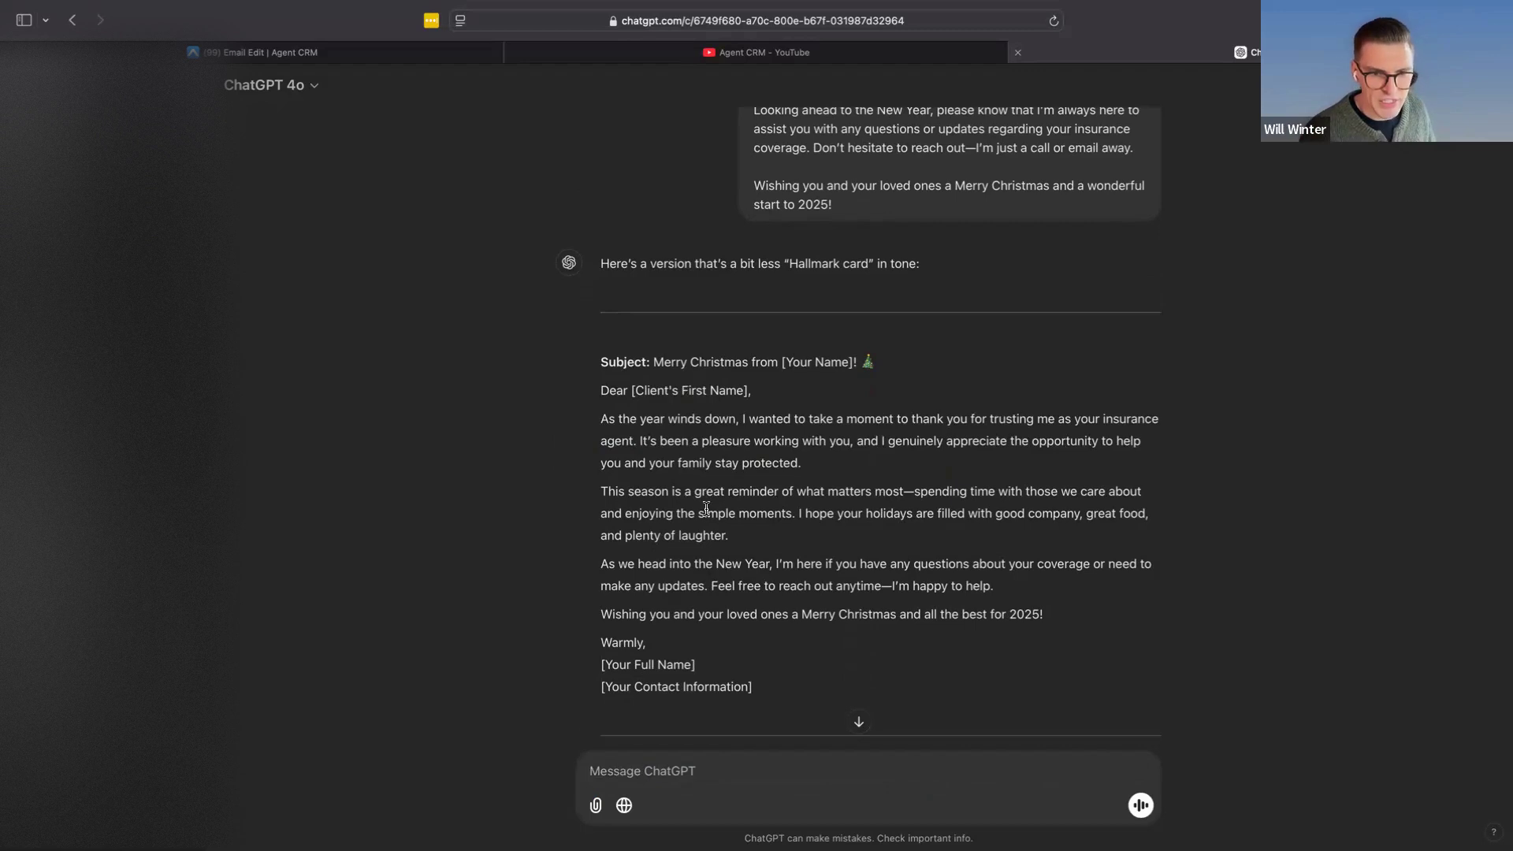
left_click_drag(603, 487, 971, 509)
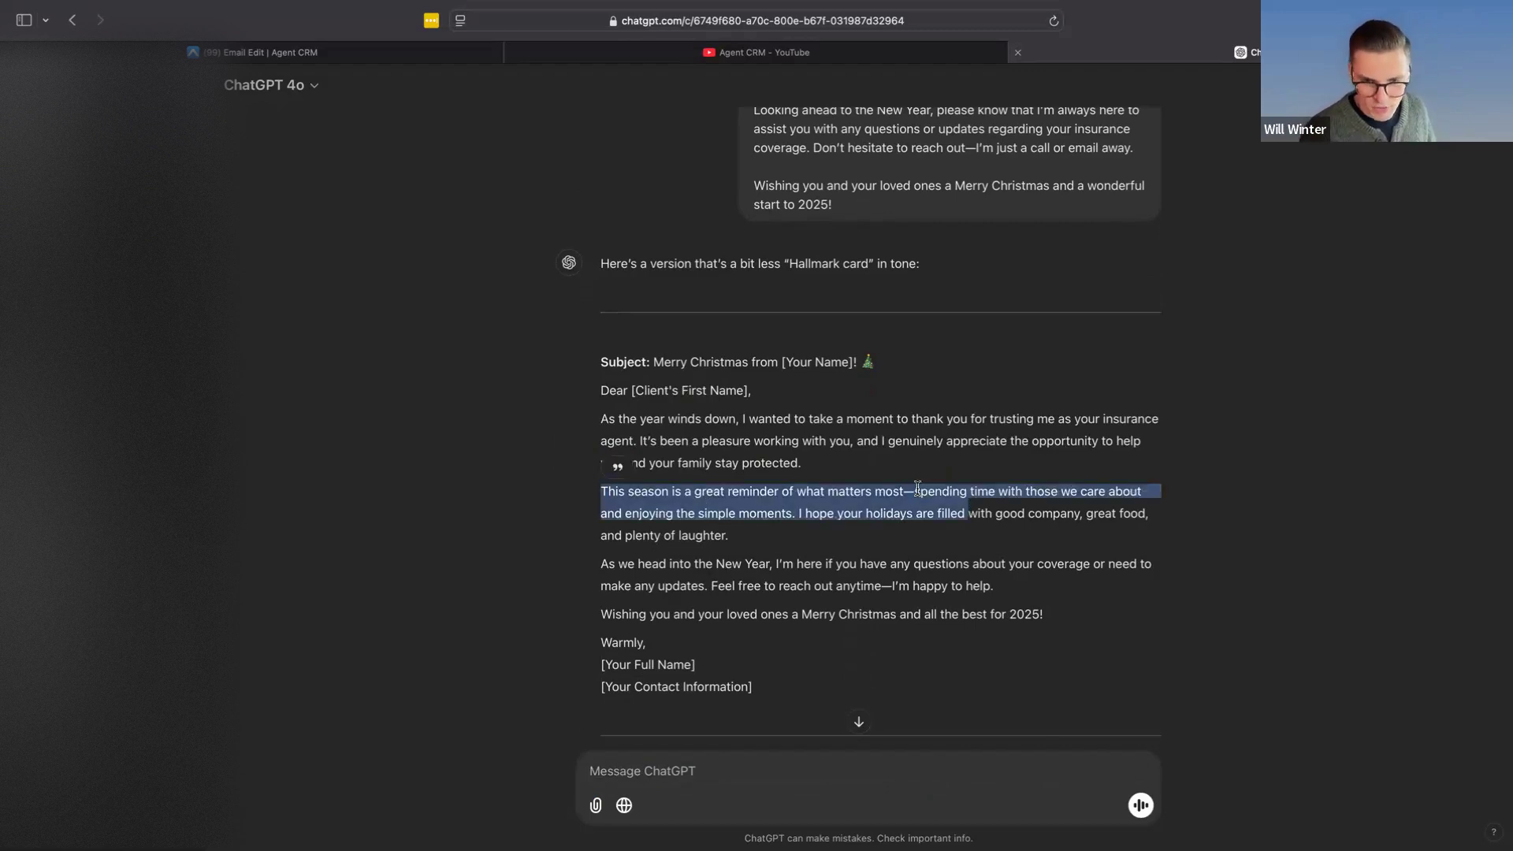
left_click(917, 488)
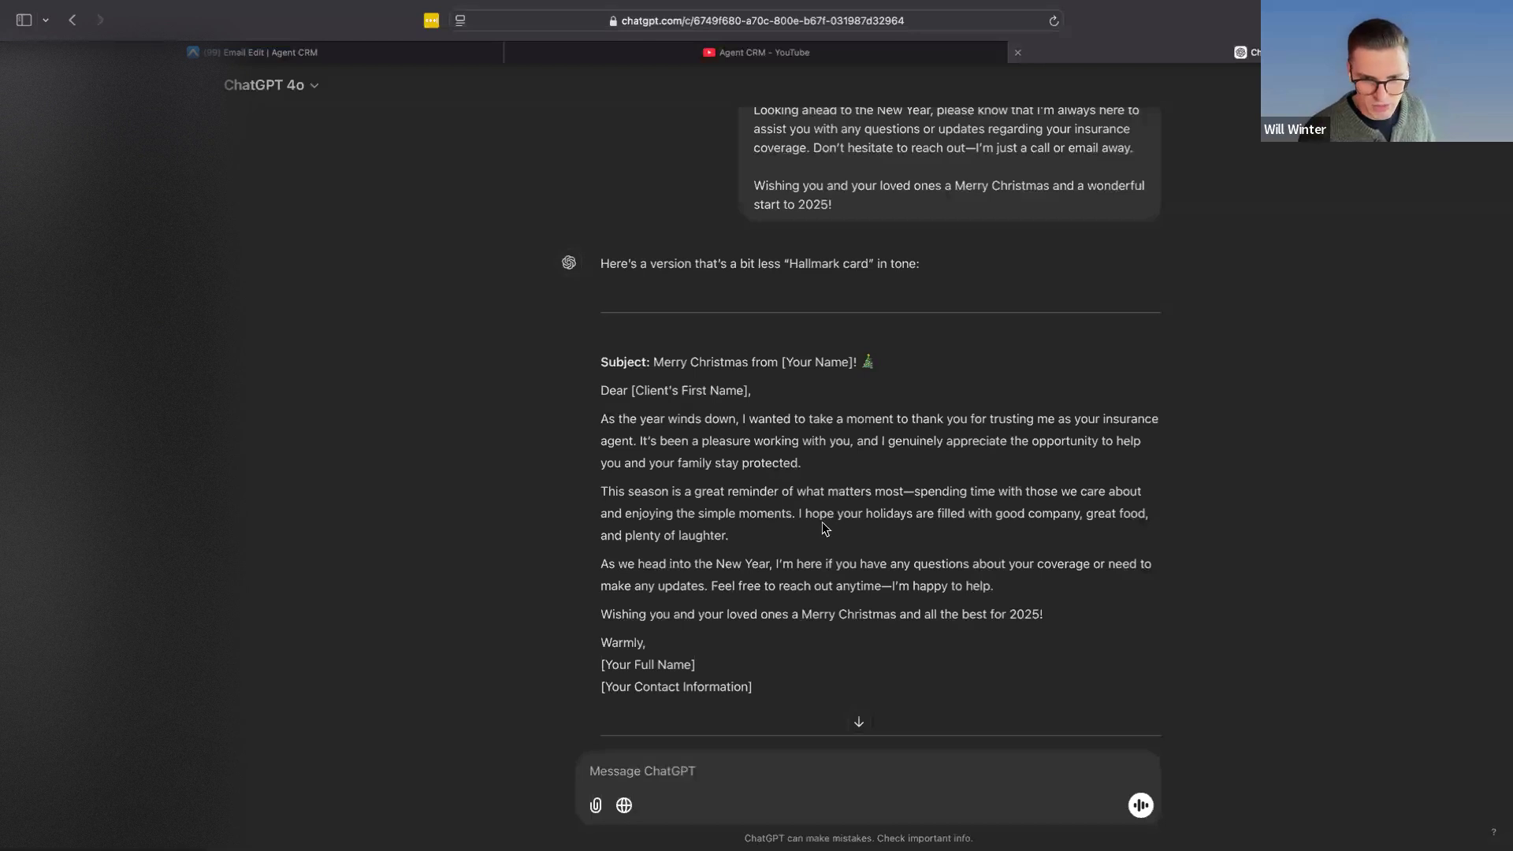
scroll(823, 527, "down", 2)
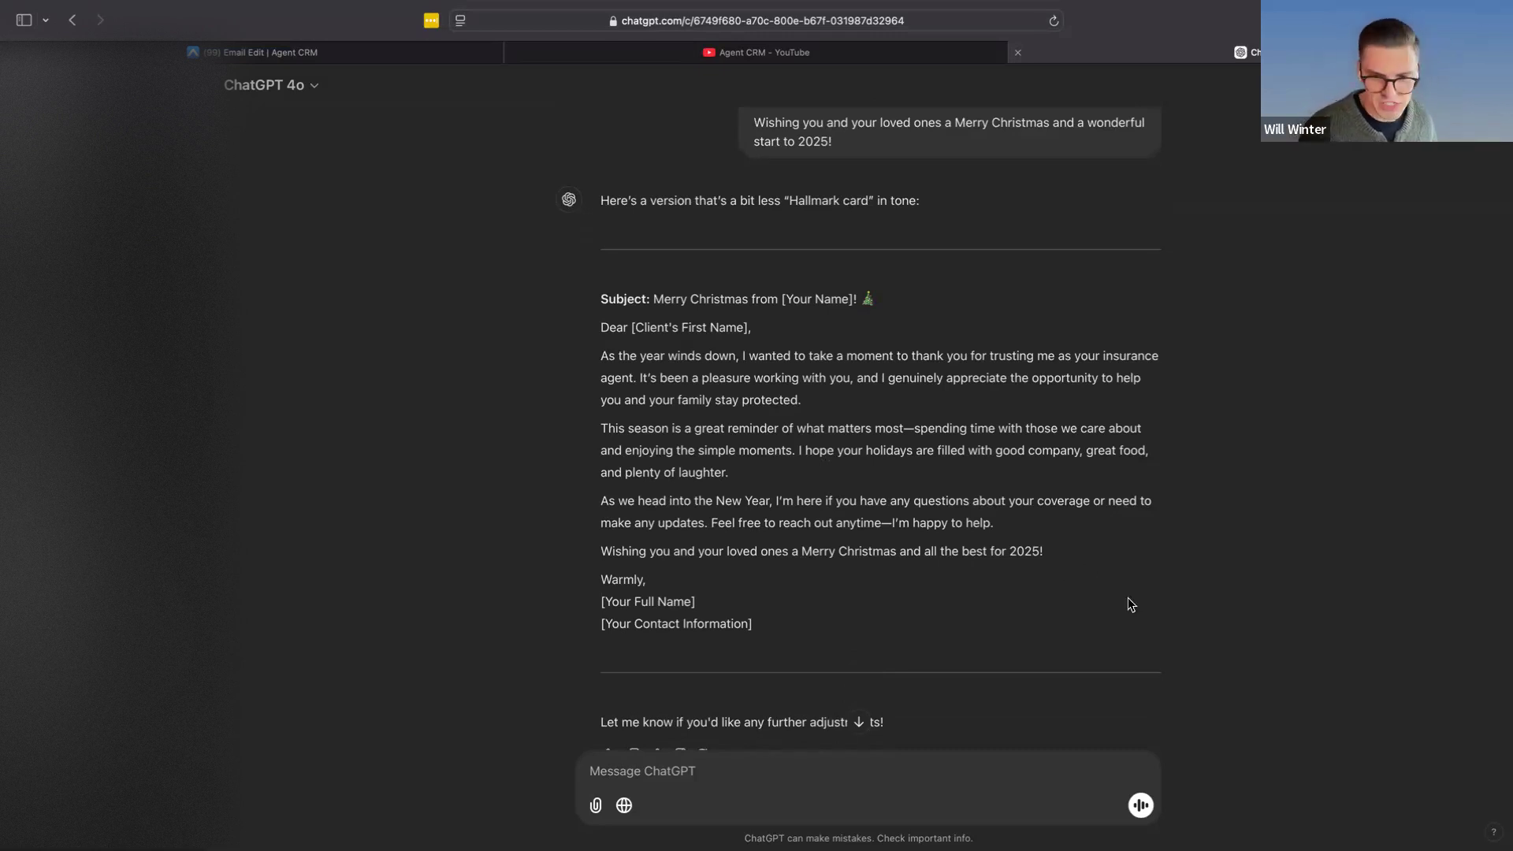
left_click_drag(1076, 569, 596, 298)
key("ctrl+c")
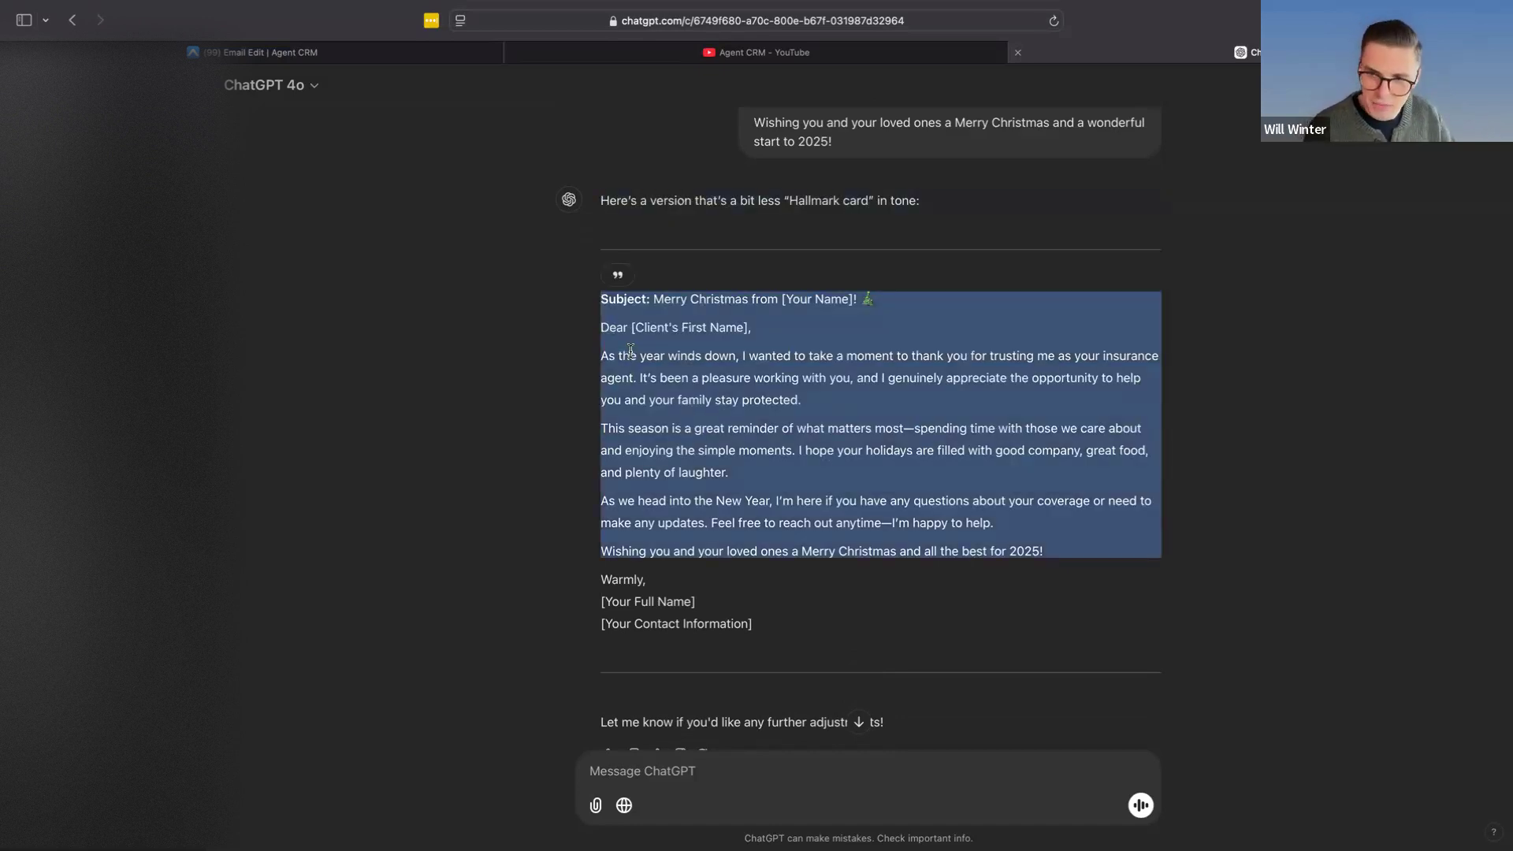
scroll(777, 588, "down", 2)
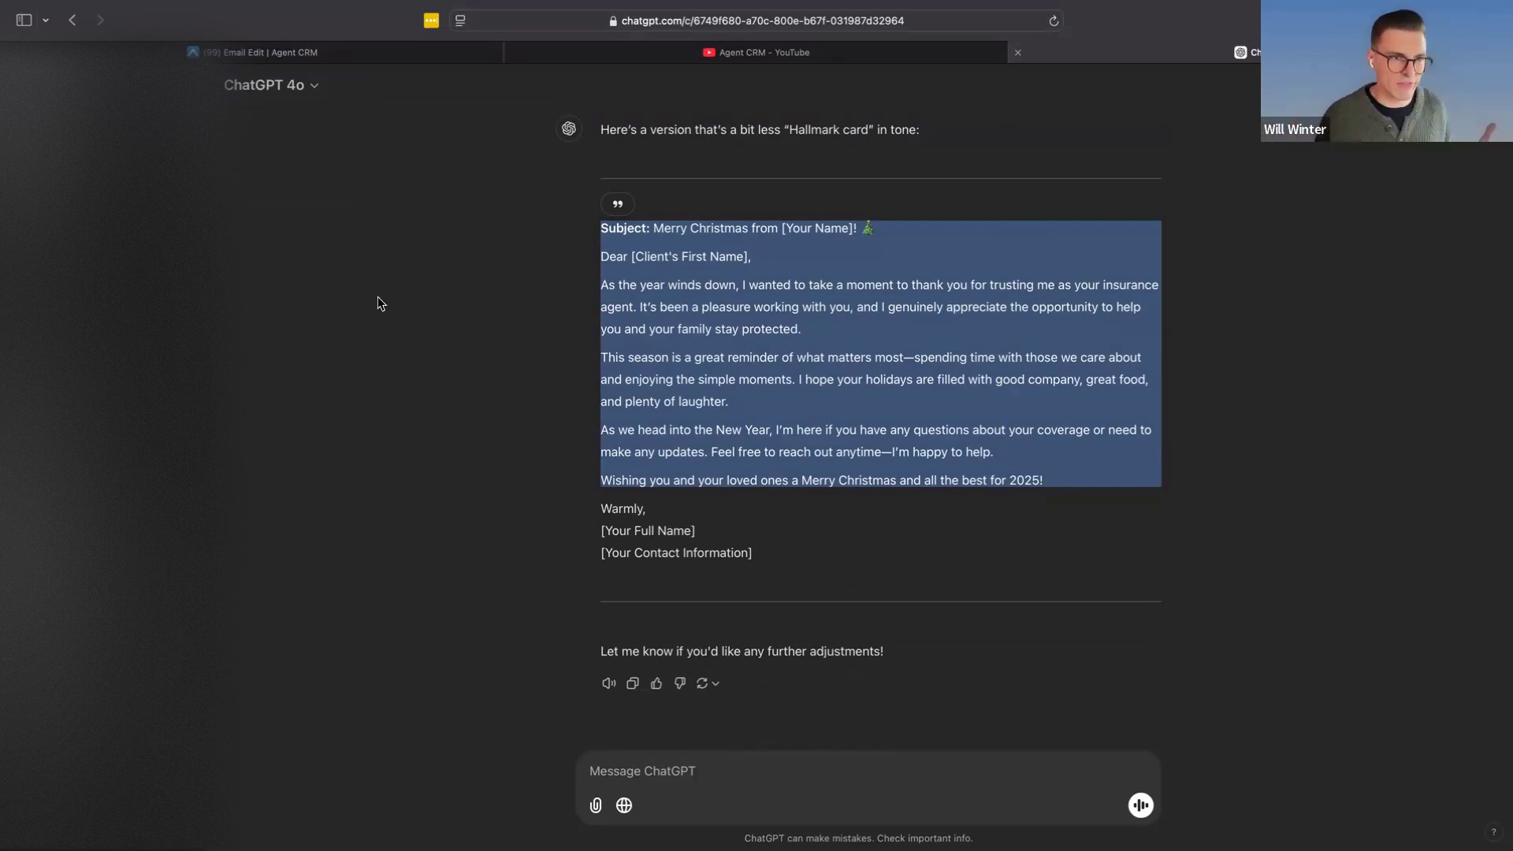
Step: Paste the revised Christmas message over the old body paragraphs below 'Hi {{contact.first_name}}'
left_click(337, 51)
left_click(765, 435)
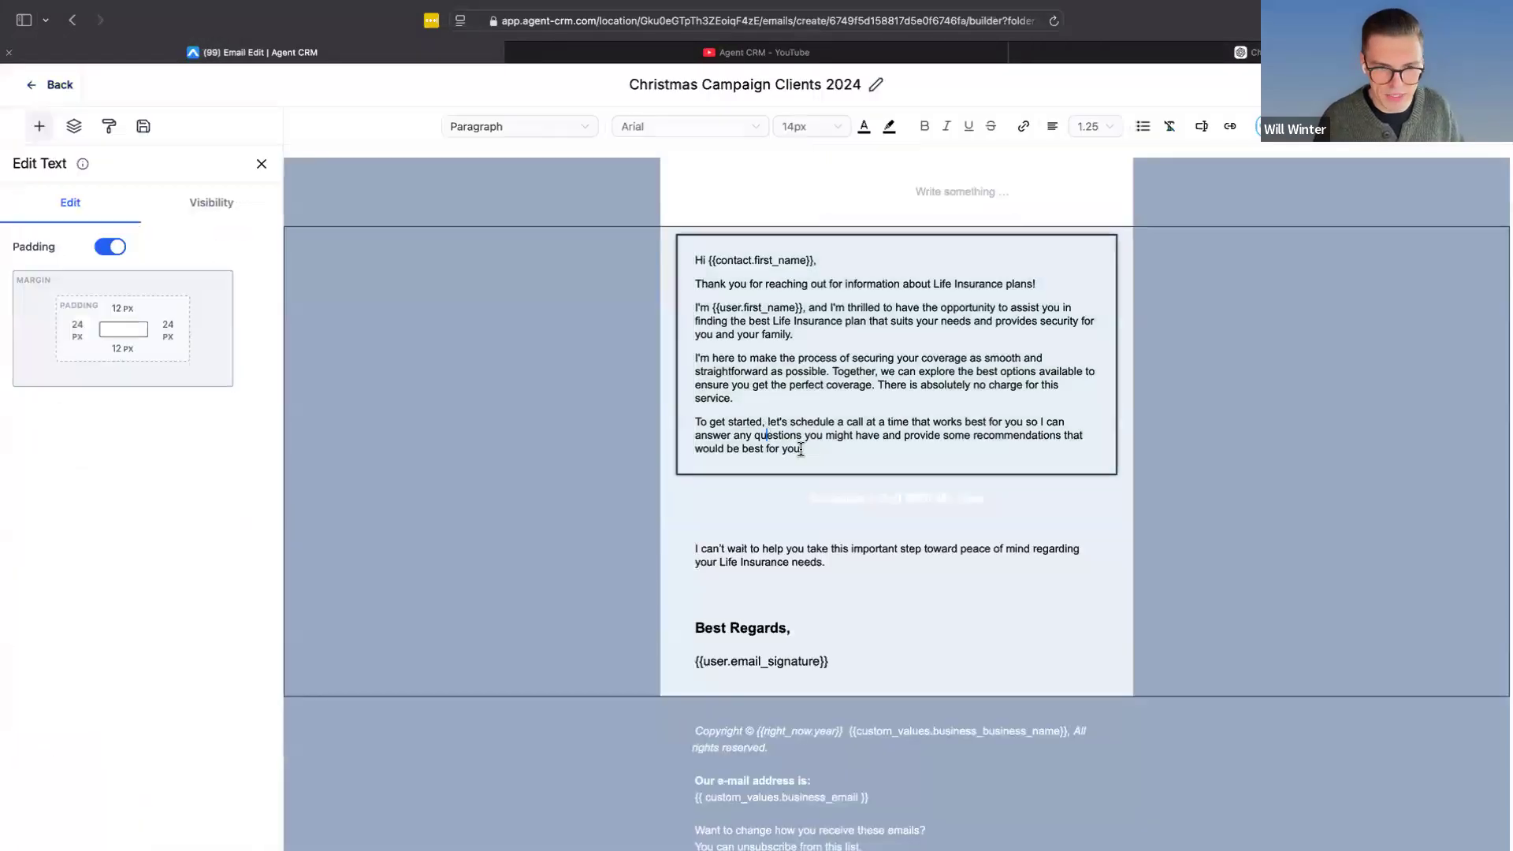
left_click_drag(801, 449, 659, 281)
key("ctrl+v")
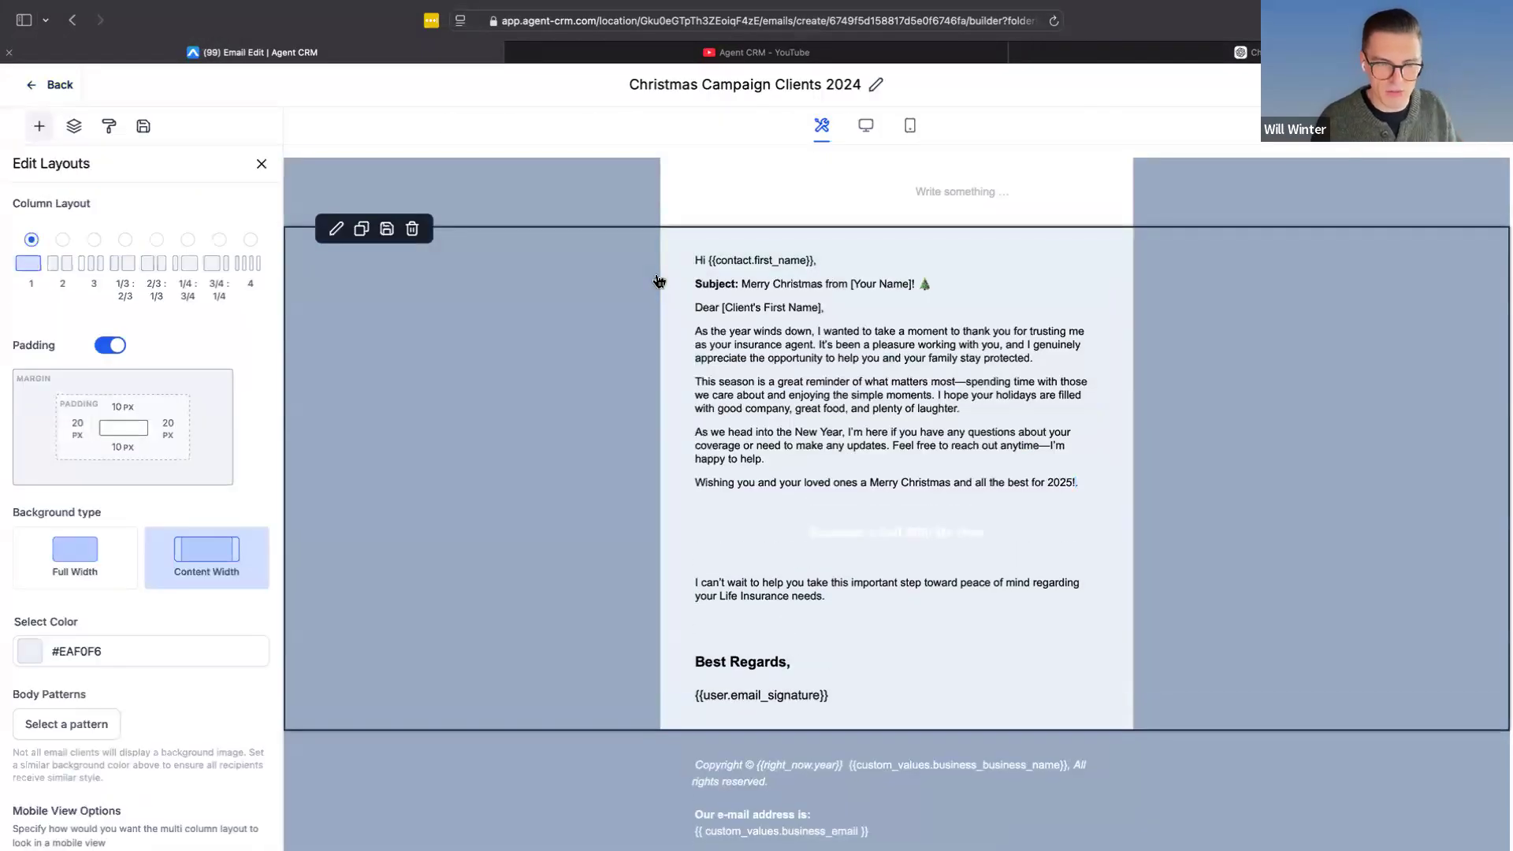
left_click(735, 285)
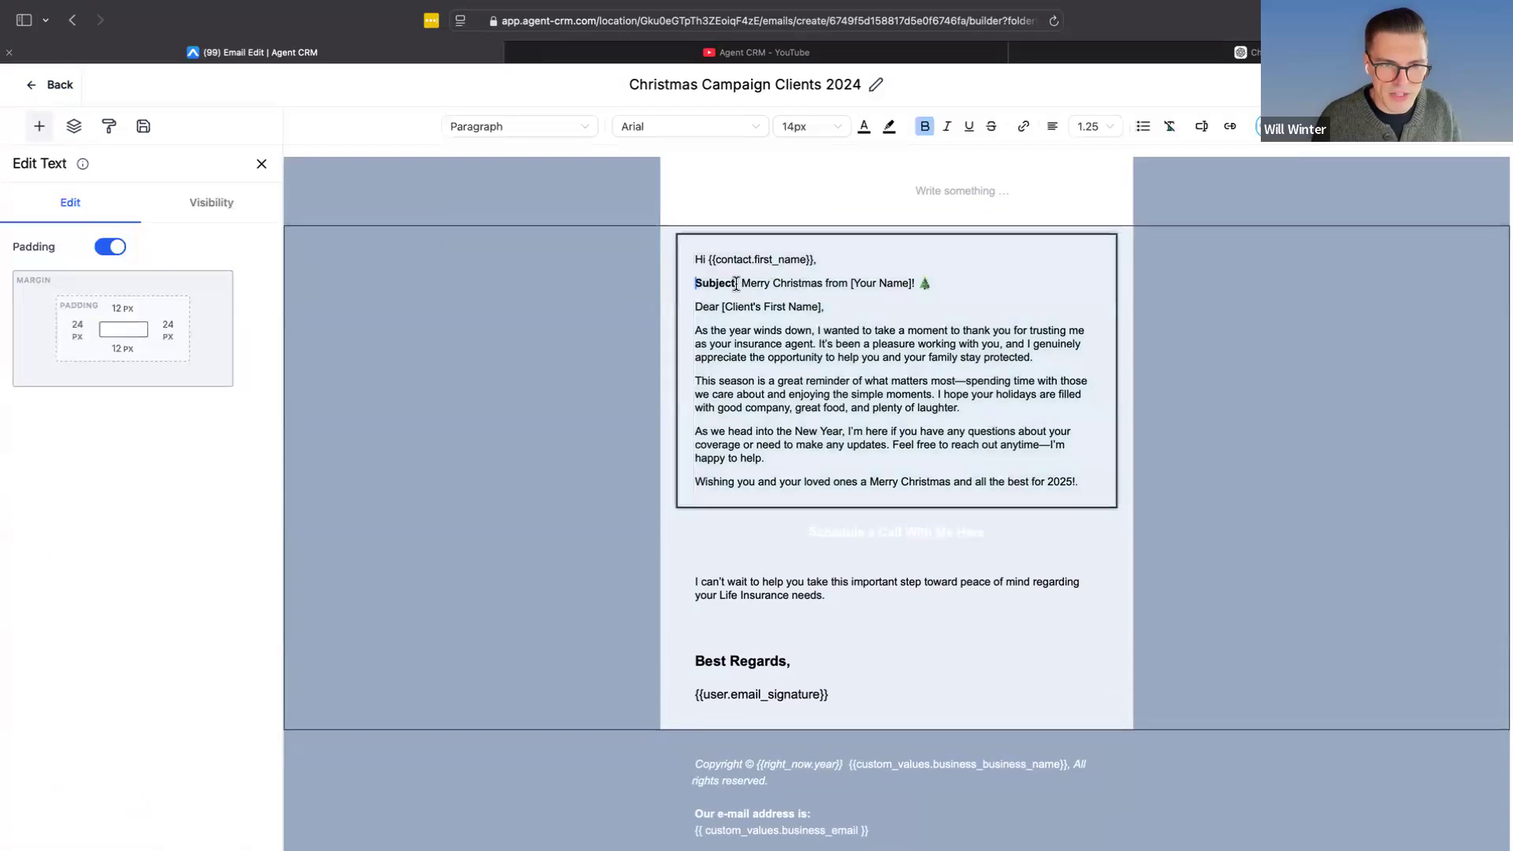
left_click_drag(743, 284, 935, 284)
key("super+c")
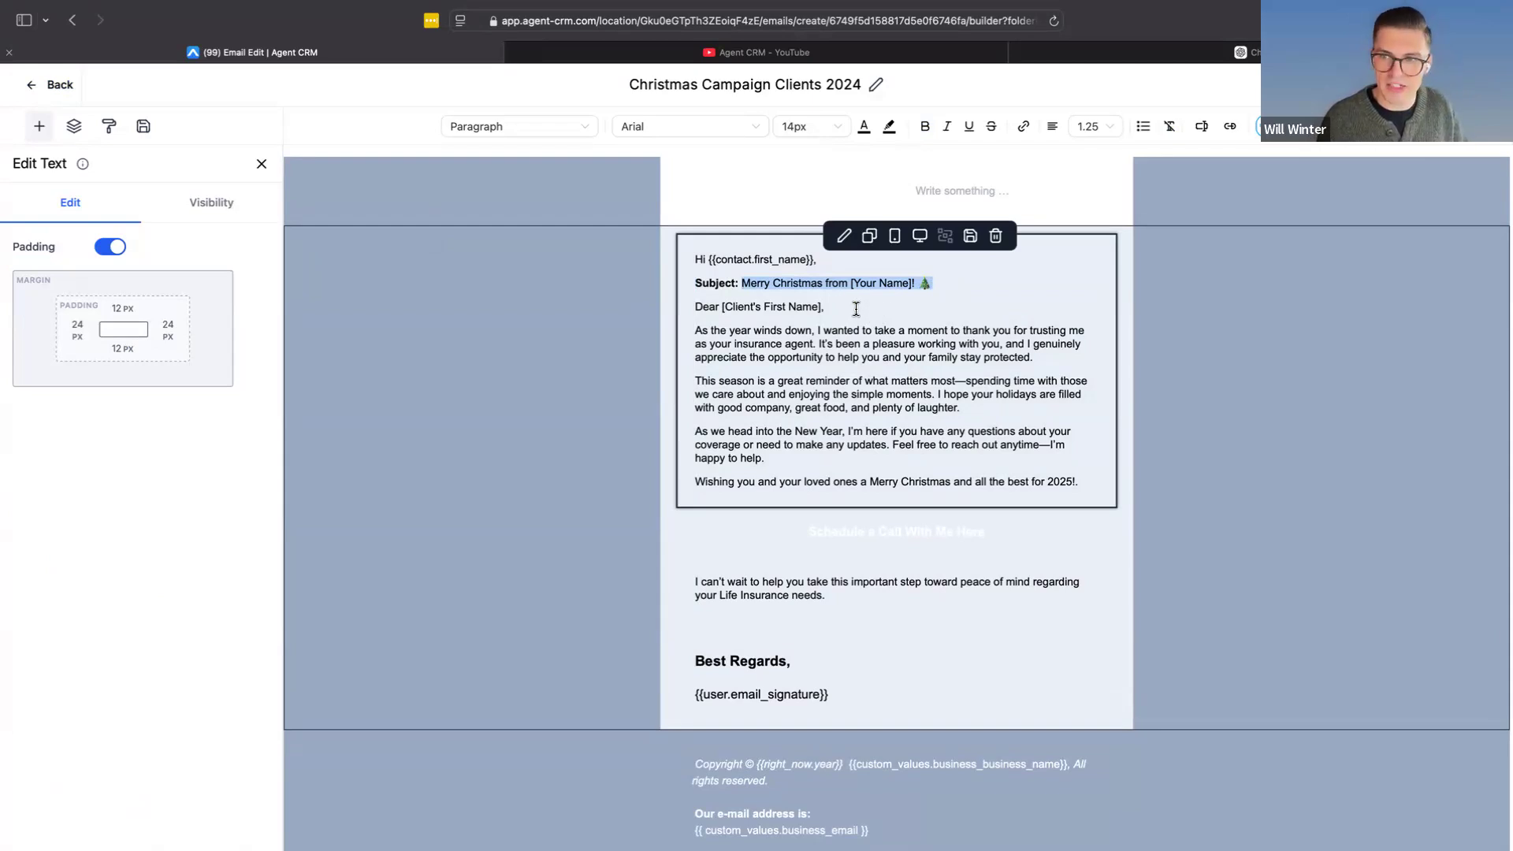
left_click_drag(1068, 383, 1066, 395)
left_click(1419, 126)
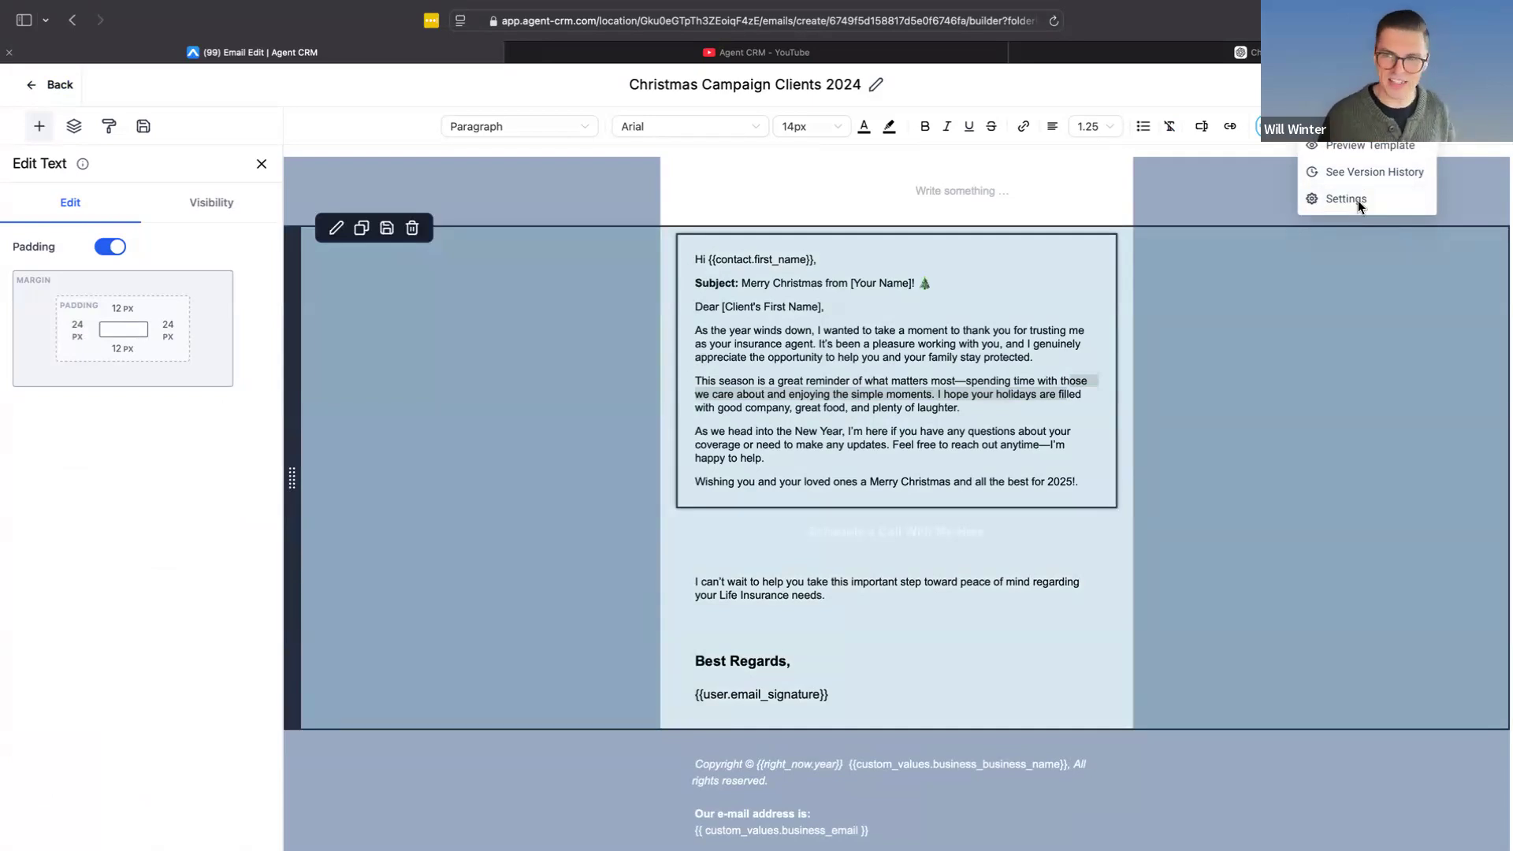
Step: Paste the Christmas subject line over the existing email subject in the template settings
left_click(1357, 201)
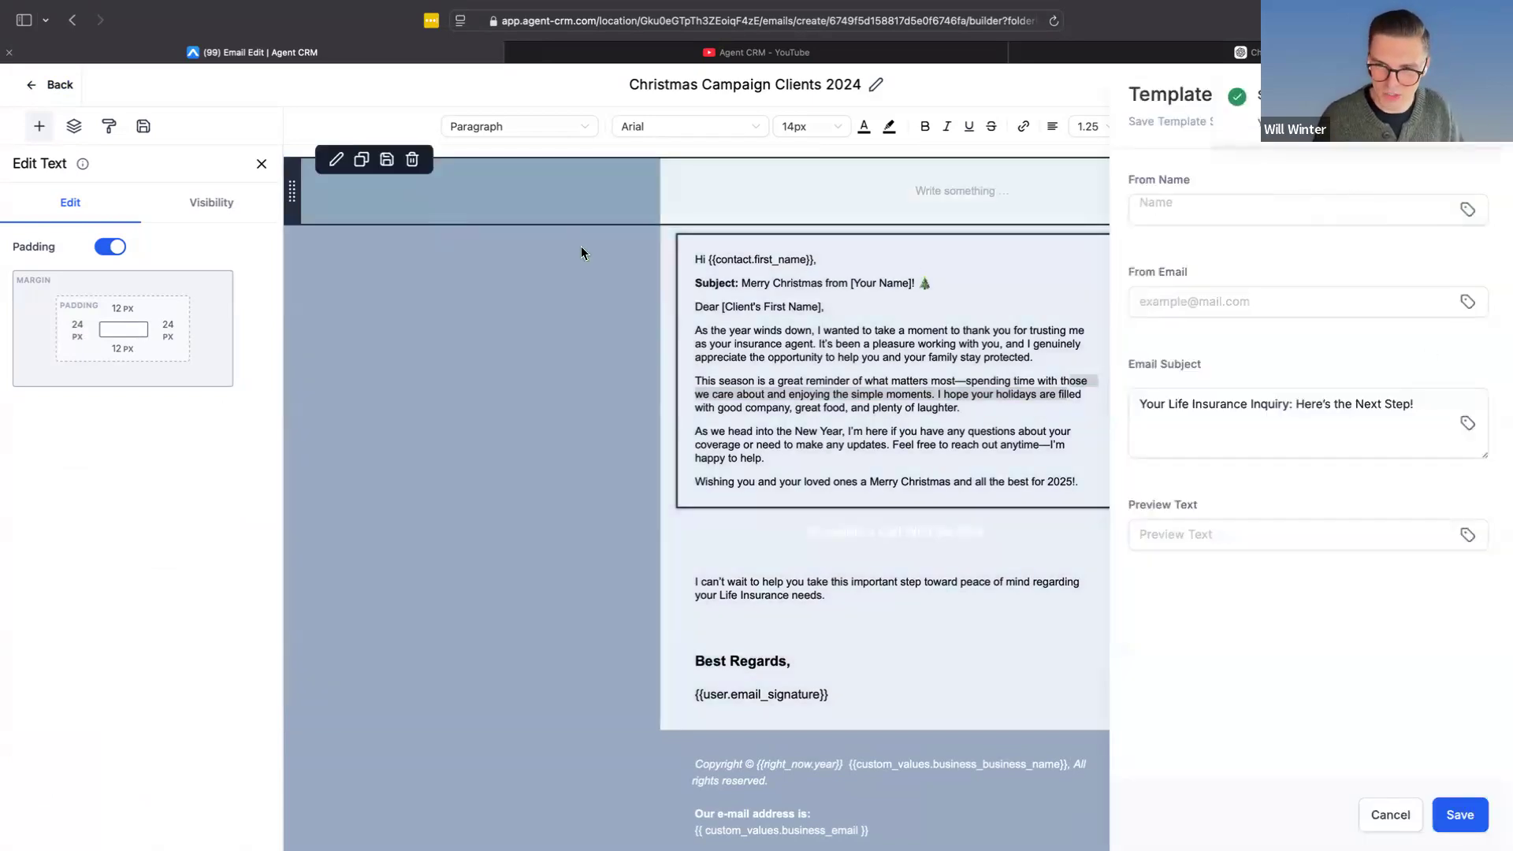
triple_click(1320, 405)
key("super+v")
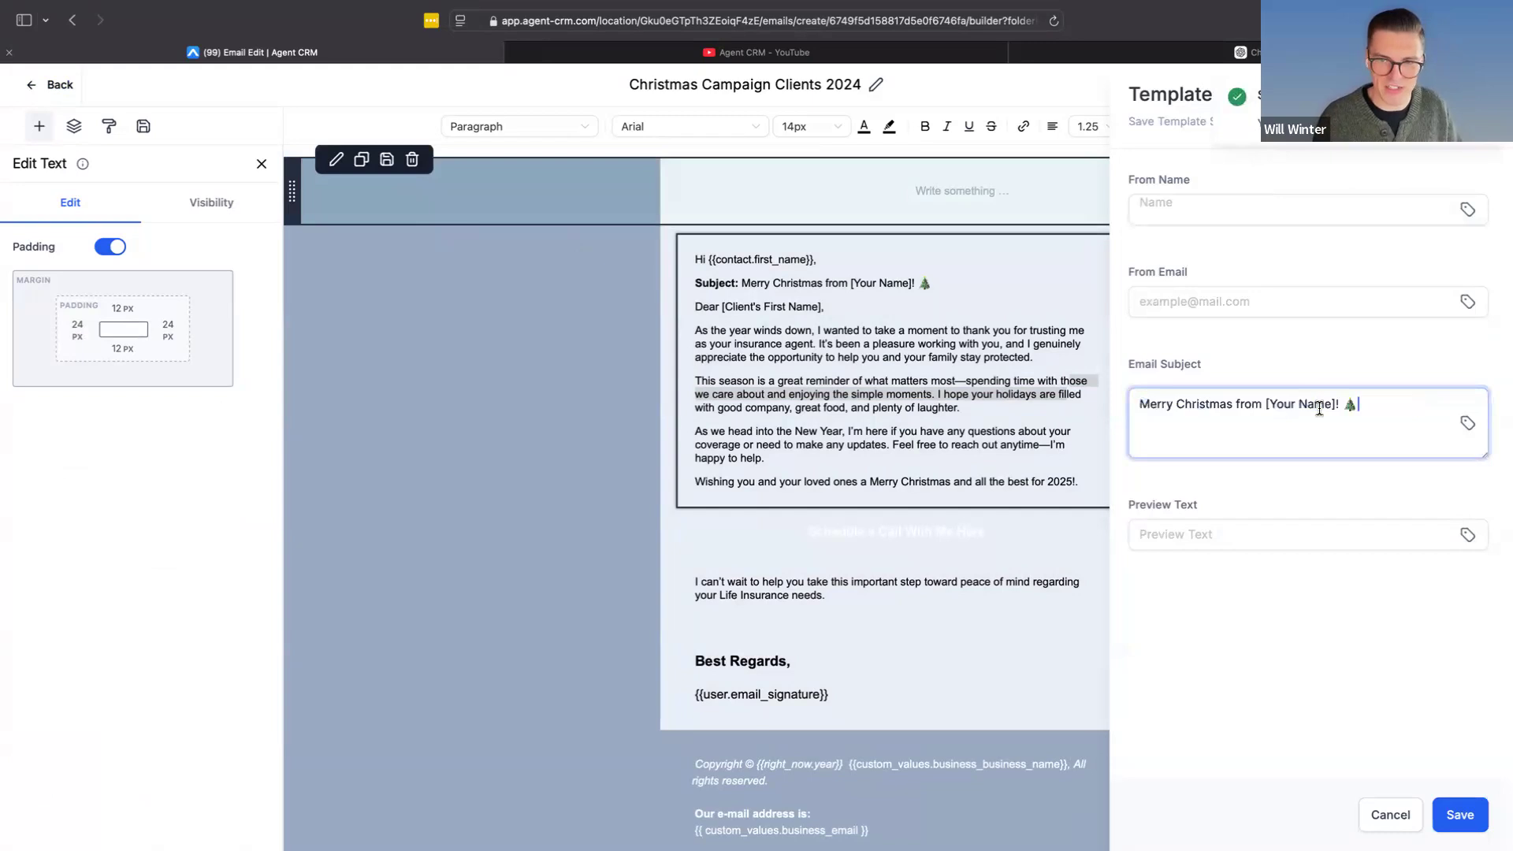
Step: Insert the User > Full Name merge field {{user.name}} into the subject
left_click_drag(1266, 402, 1338, 403)
left_click(1467, 423)
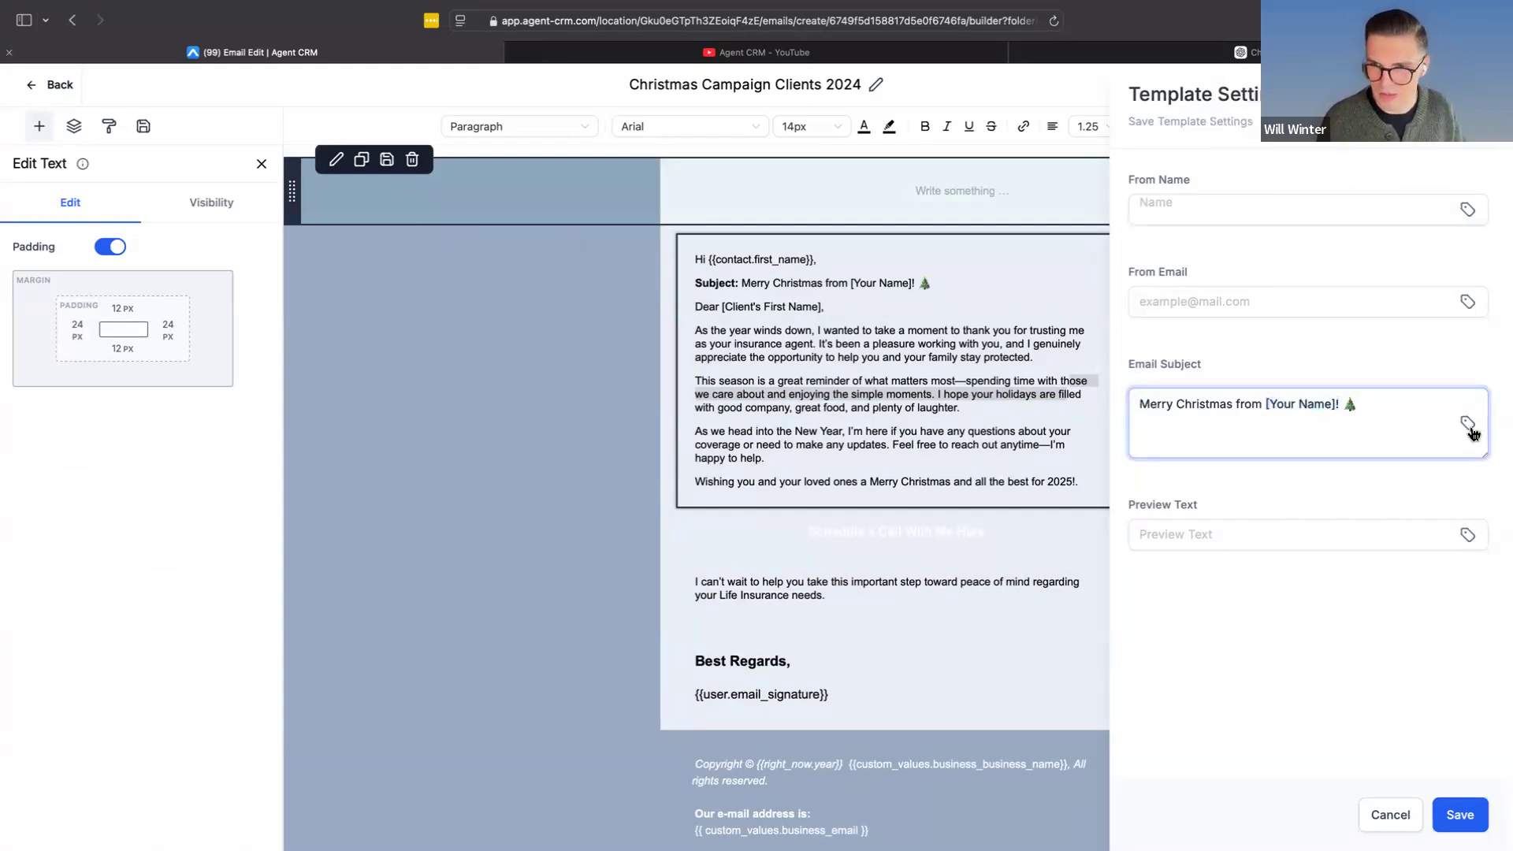
left_click(1285, 251)
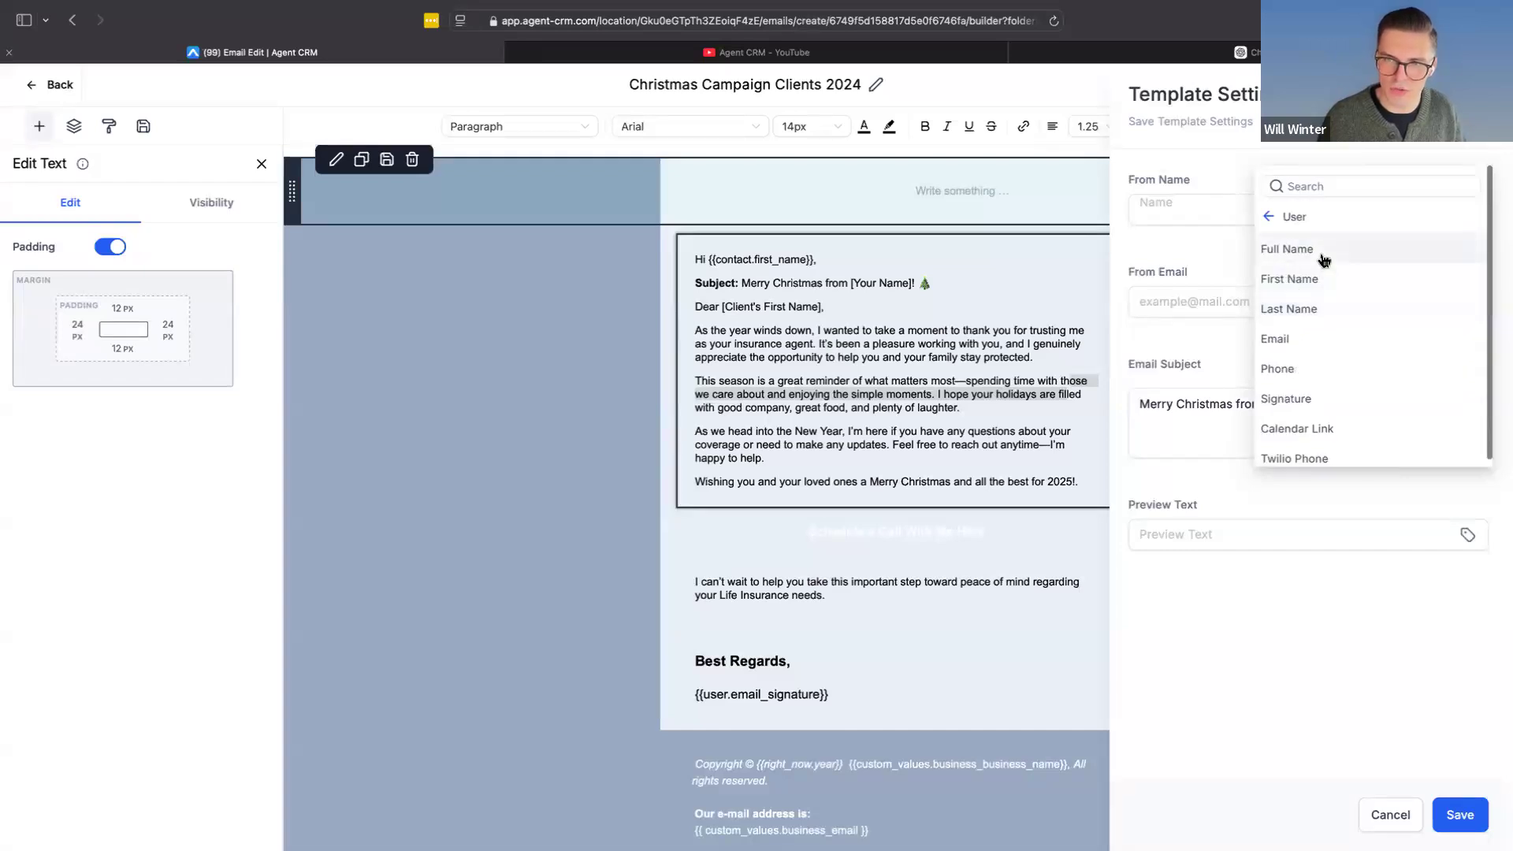
left_click(1324, 252)
left_click(1145, 401)
key("super+v")
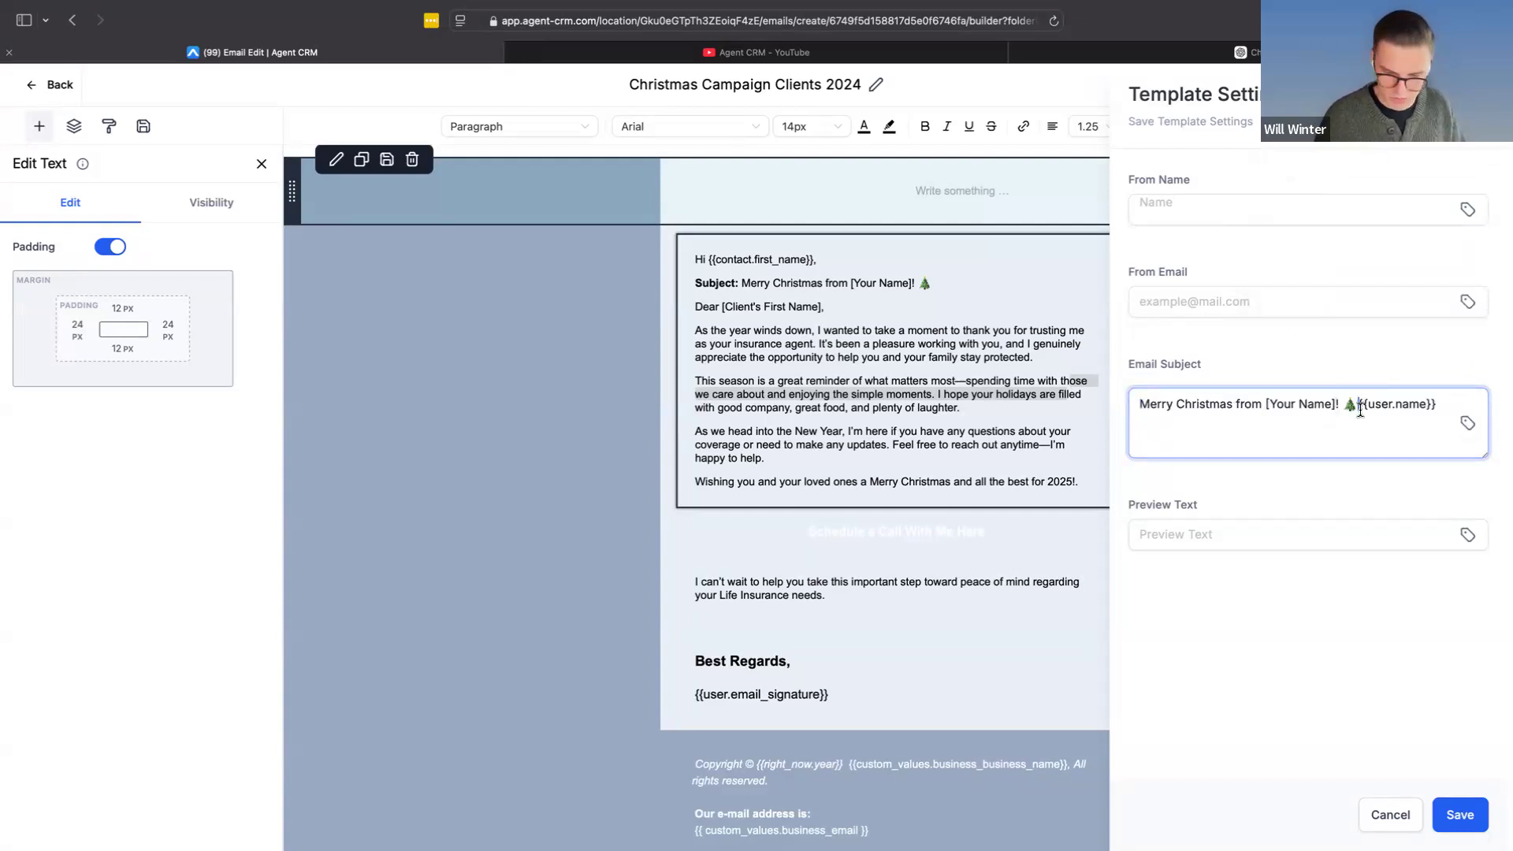
Step: Replace [Your Name] with {{user.name}} so the subject reads 'Merry Christmas from {{user.name}}! 🎄'
left_click_drag(1359, 405, 1438, 405)
key("ctrl+c")
key("BackSpace")
left_click_drag(1266, 405, 1334, 404)
key("ctrl+v")
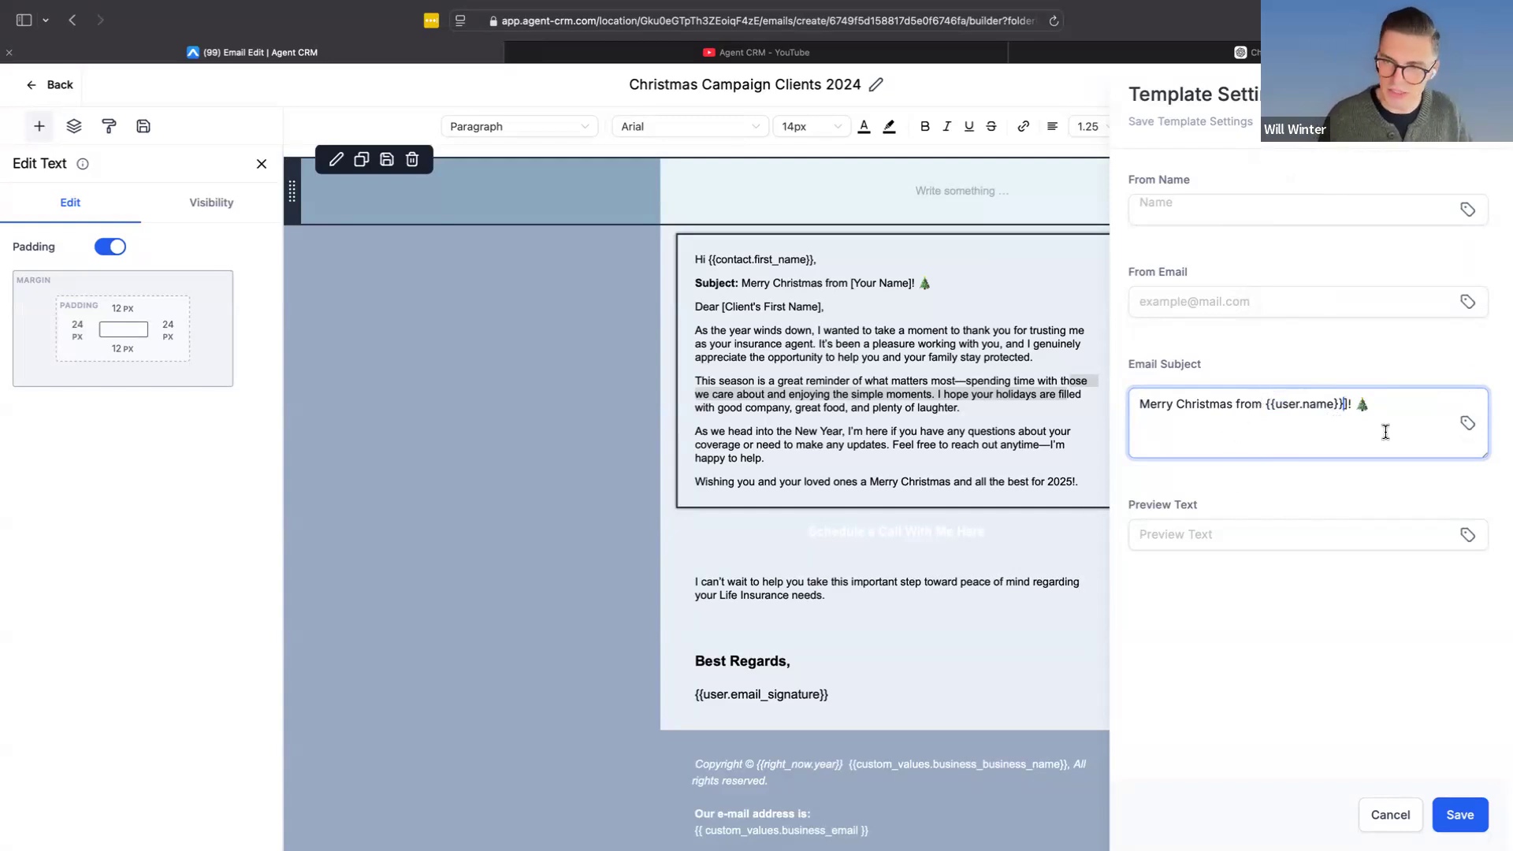
key("Delete")
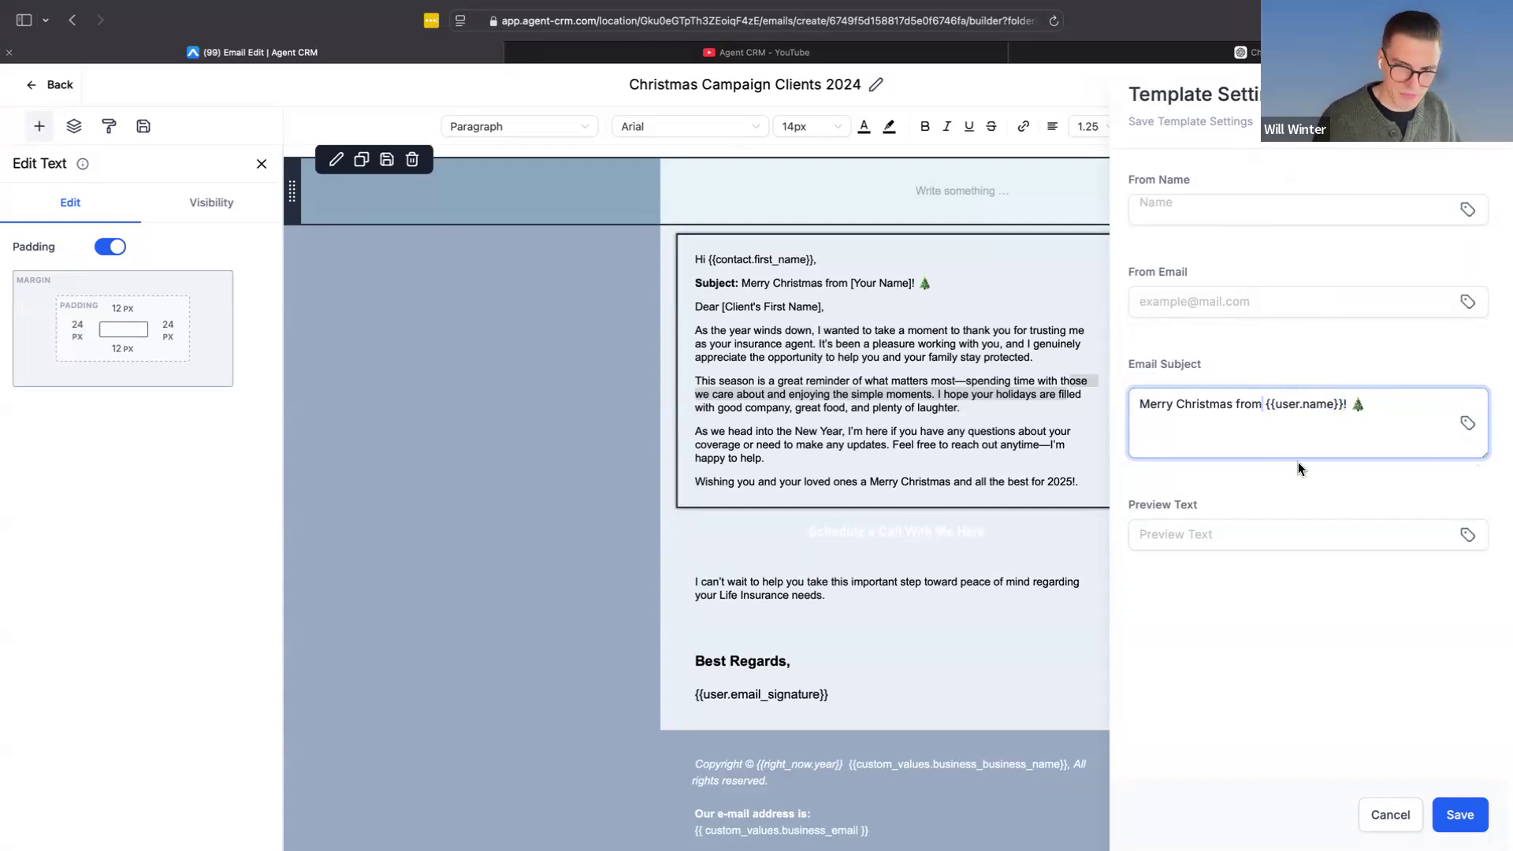
type("your")
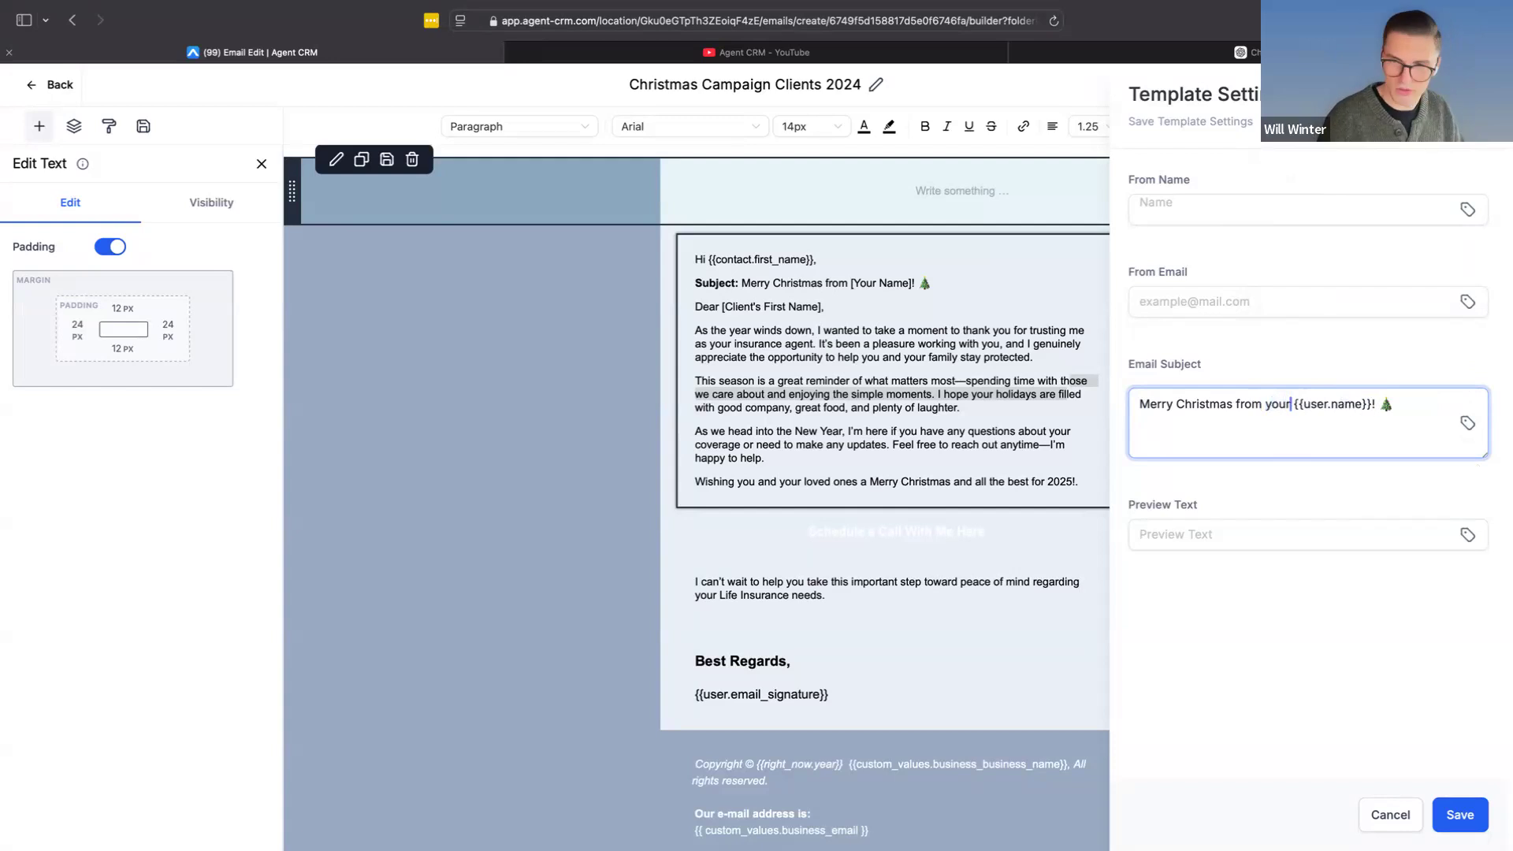
key("BackSpace")
key("BackSpace")
key("BackSpace")
key("BackSpace")
key("BackSpace")
key("BackSpace")
left_click(1165, 538)
Step: Get a preview line from ChatGPT and paste its Merry Christmas, stress-free New Year sentence as preview text
type("Wishing")
left_click(1277, 52)
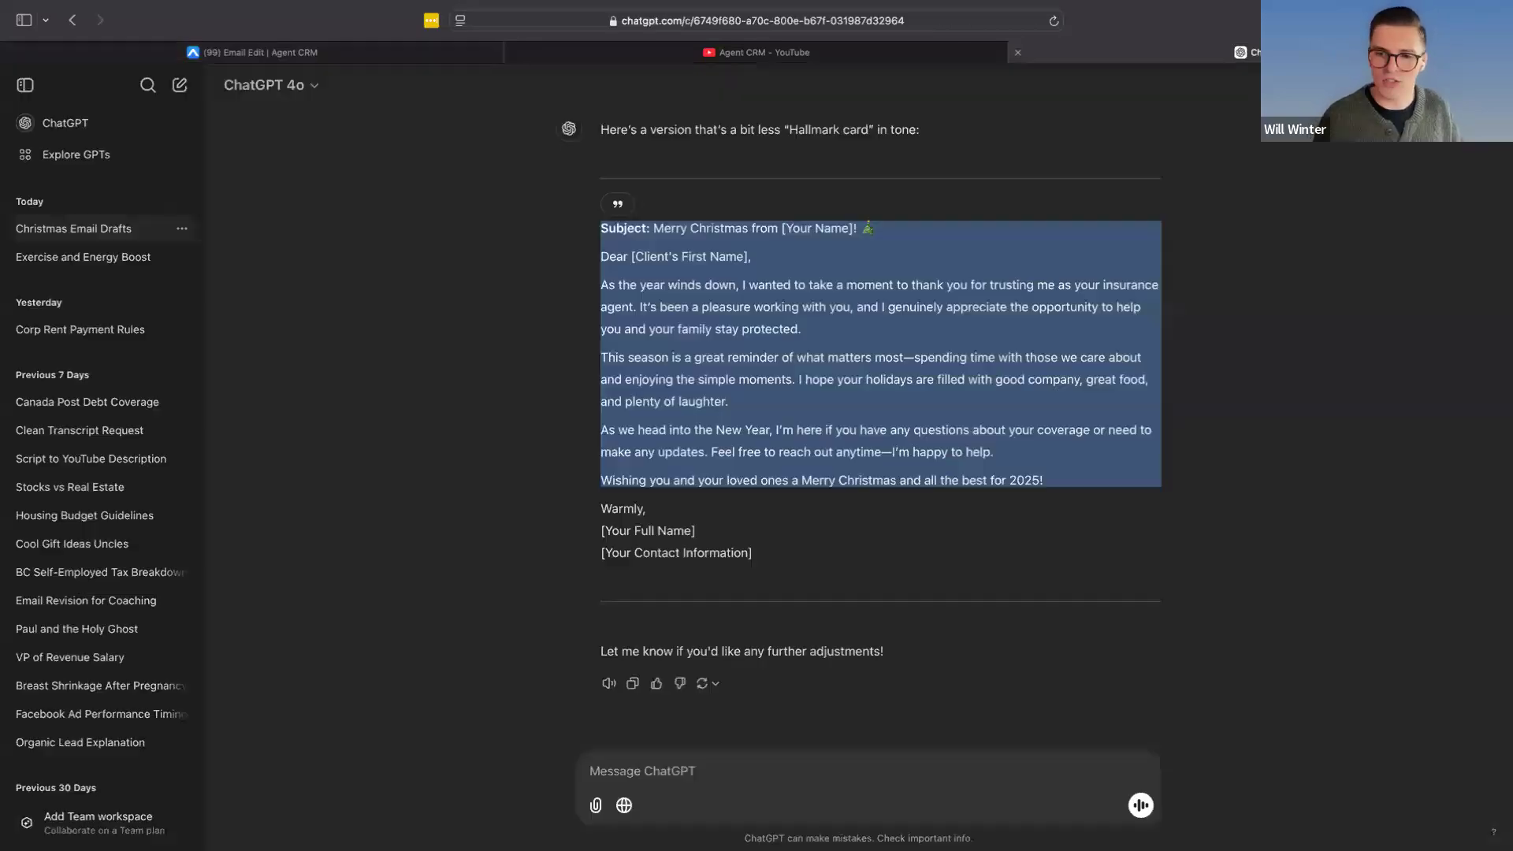
left_click(698, 786)
key("ctrl")
key("ctrl")
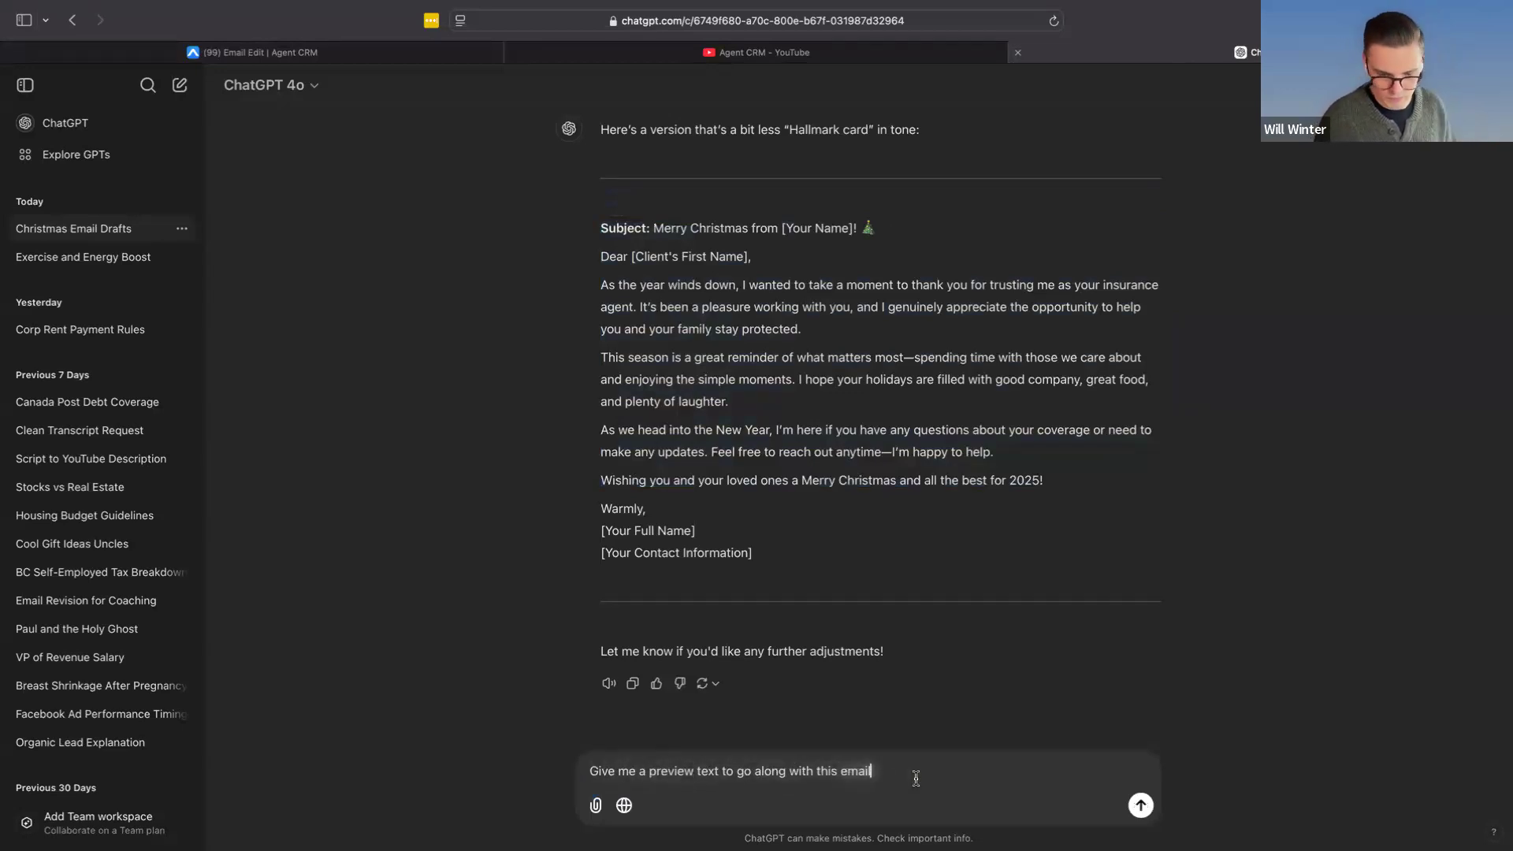
key("Return")
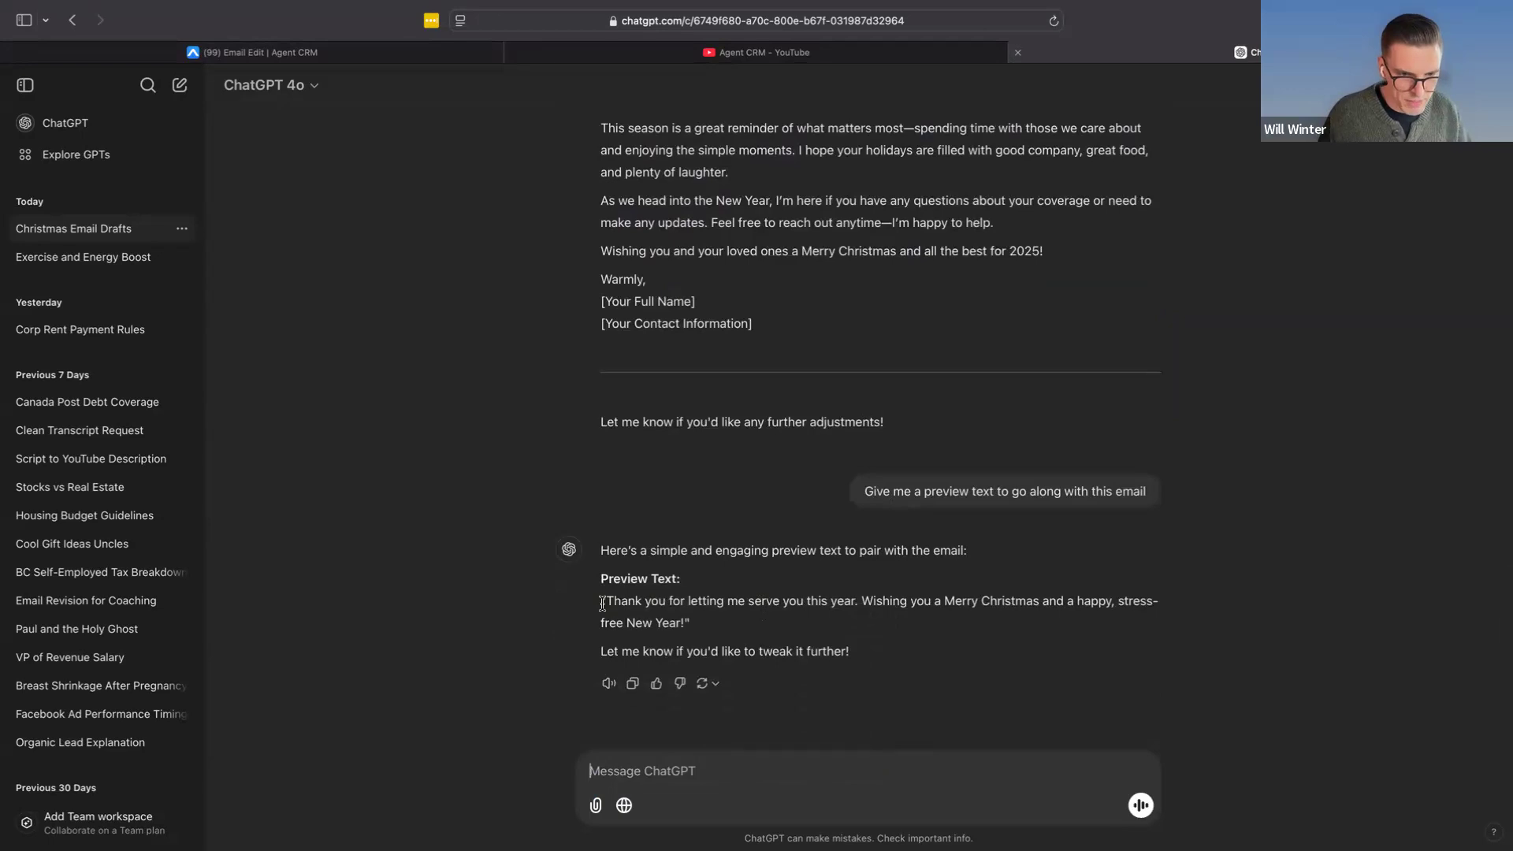
left_click_drag(607, 599, 683, 619)
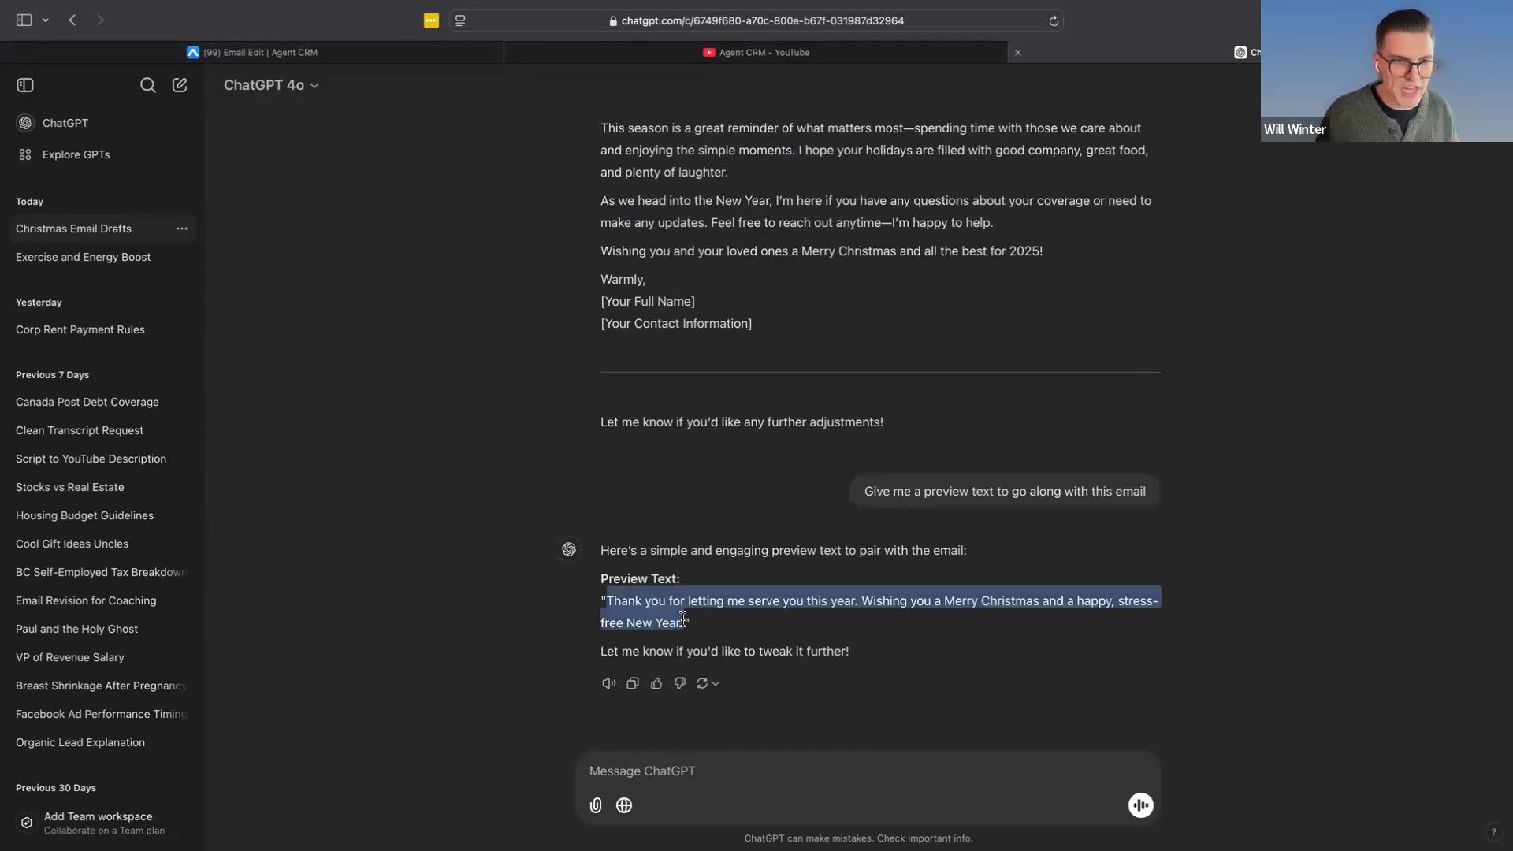
left_click(405, 55)
key("super+a")
key("super+v")
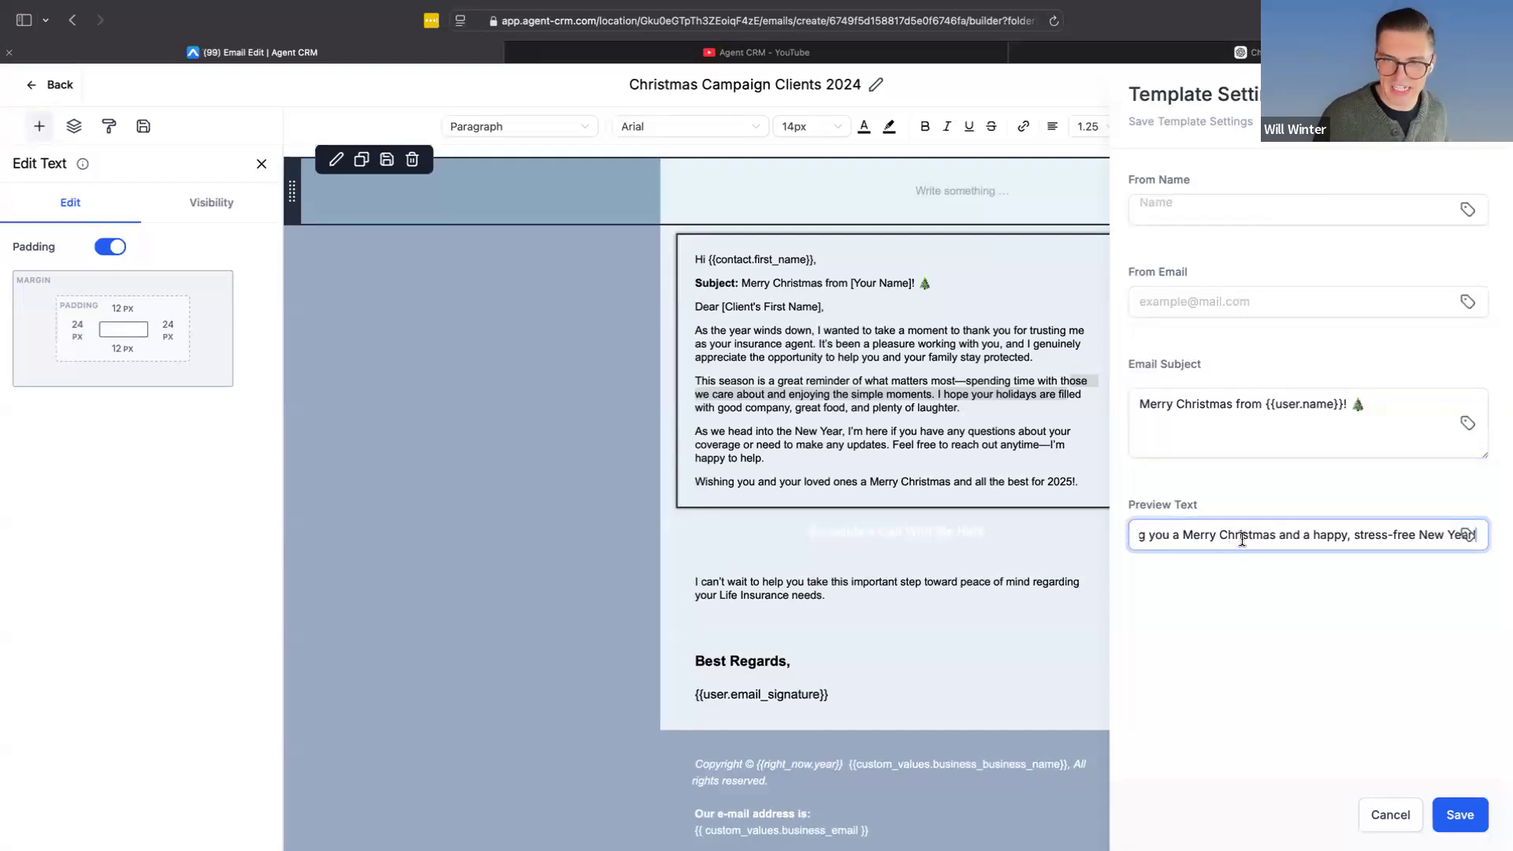
Step: Check the pasted preview sentence, then save the Template Settings with the new subject and preview
left_click_drag(1253, 543, 1094, 523)
left_click(1264, 544)
left_click_drag(1242, 536, 1479, 545)
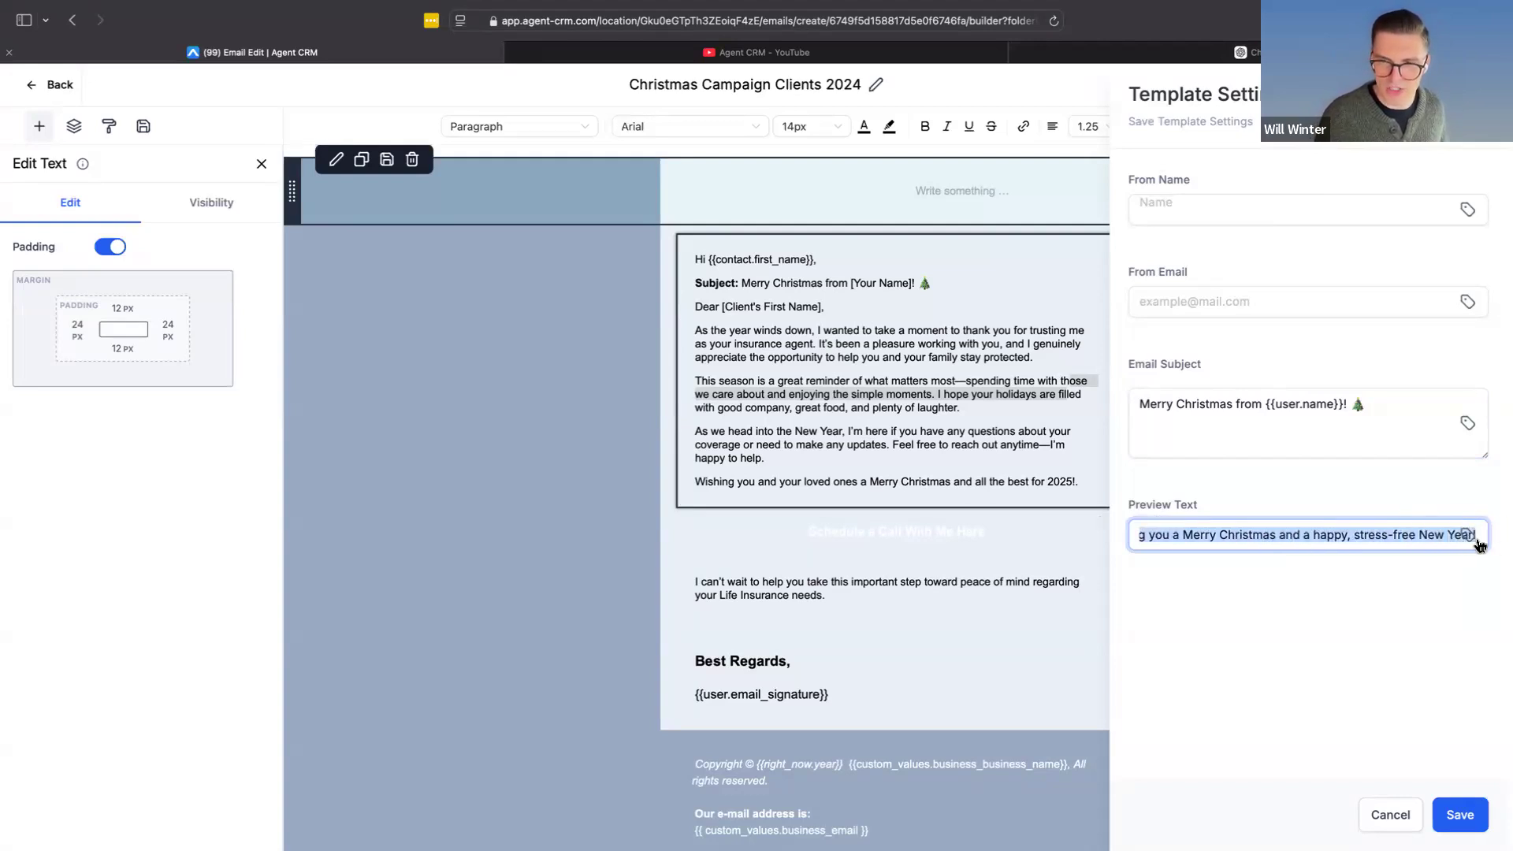
left_click(1321, 596)
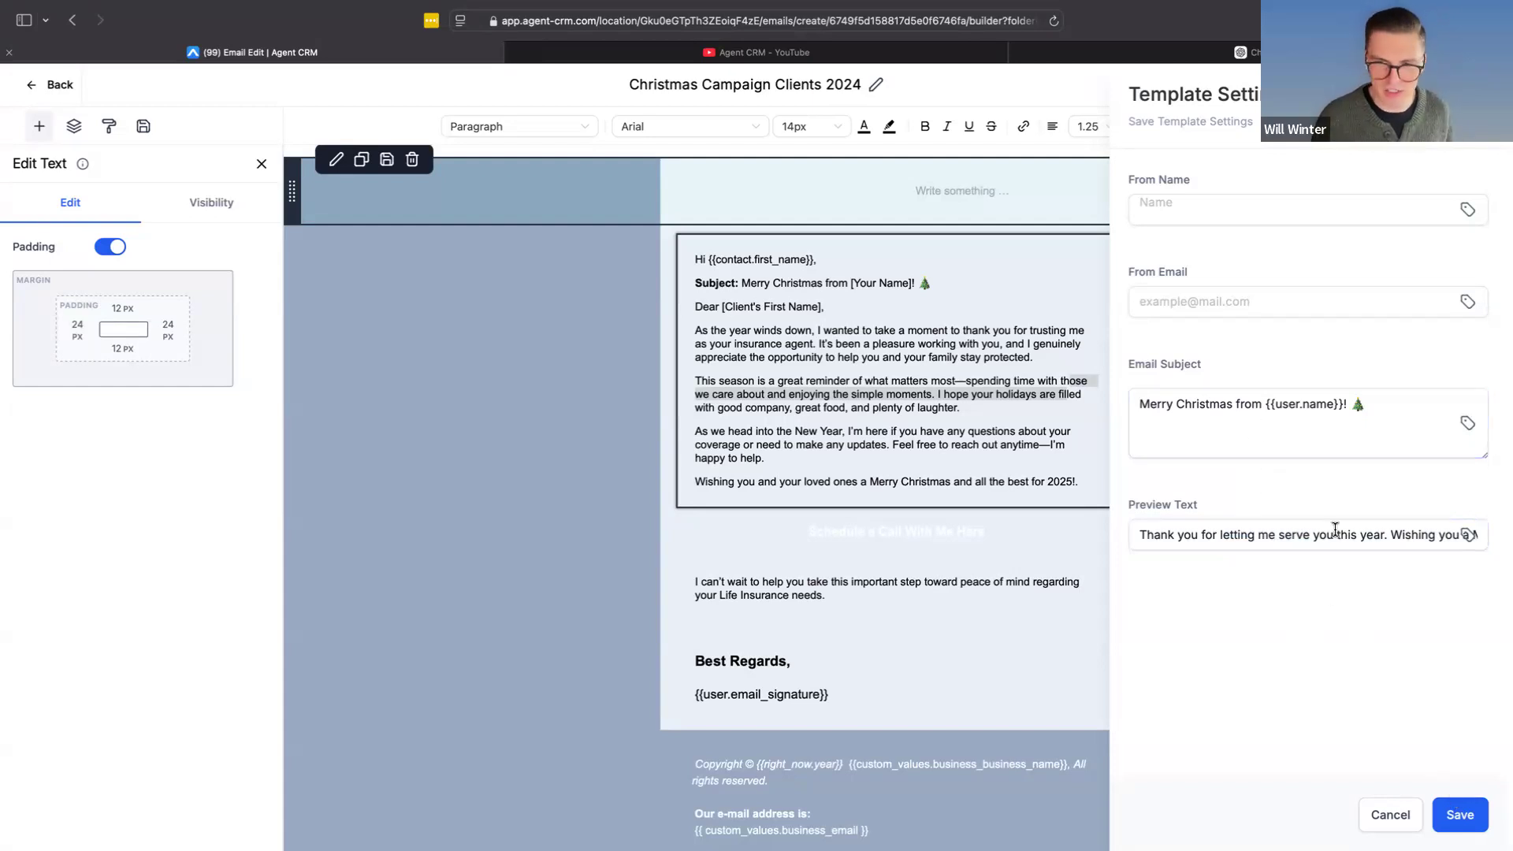
left_click(1456, 812)
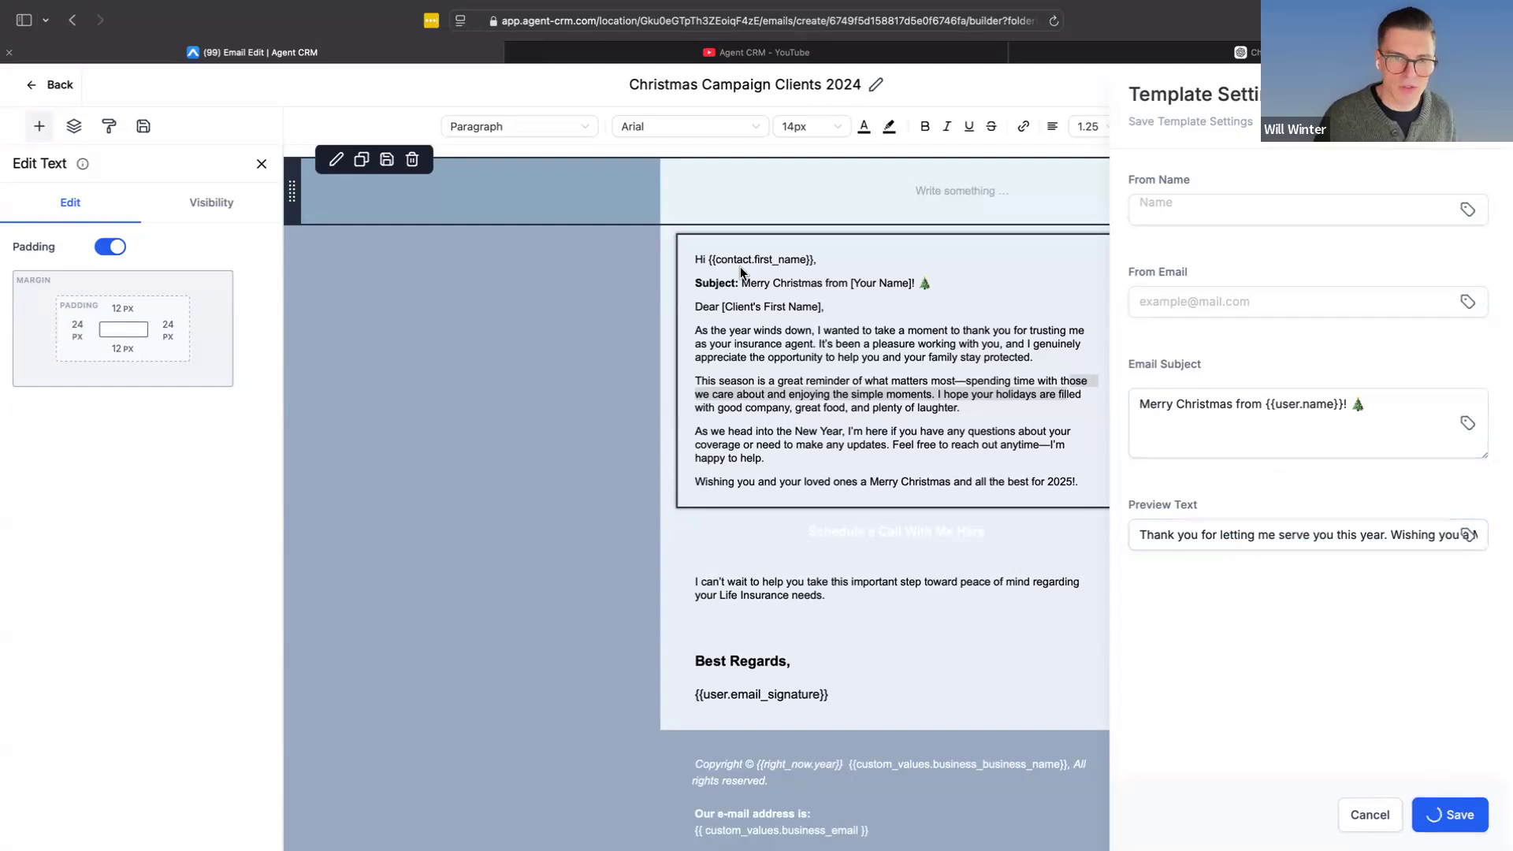
left_click(788, 296)
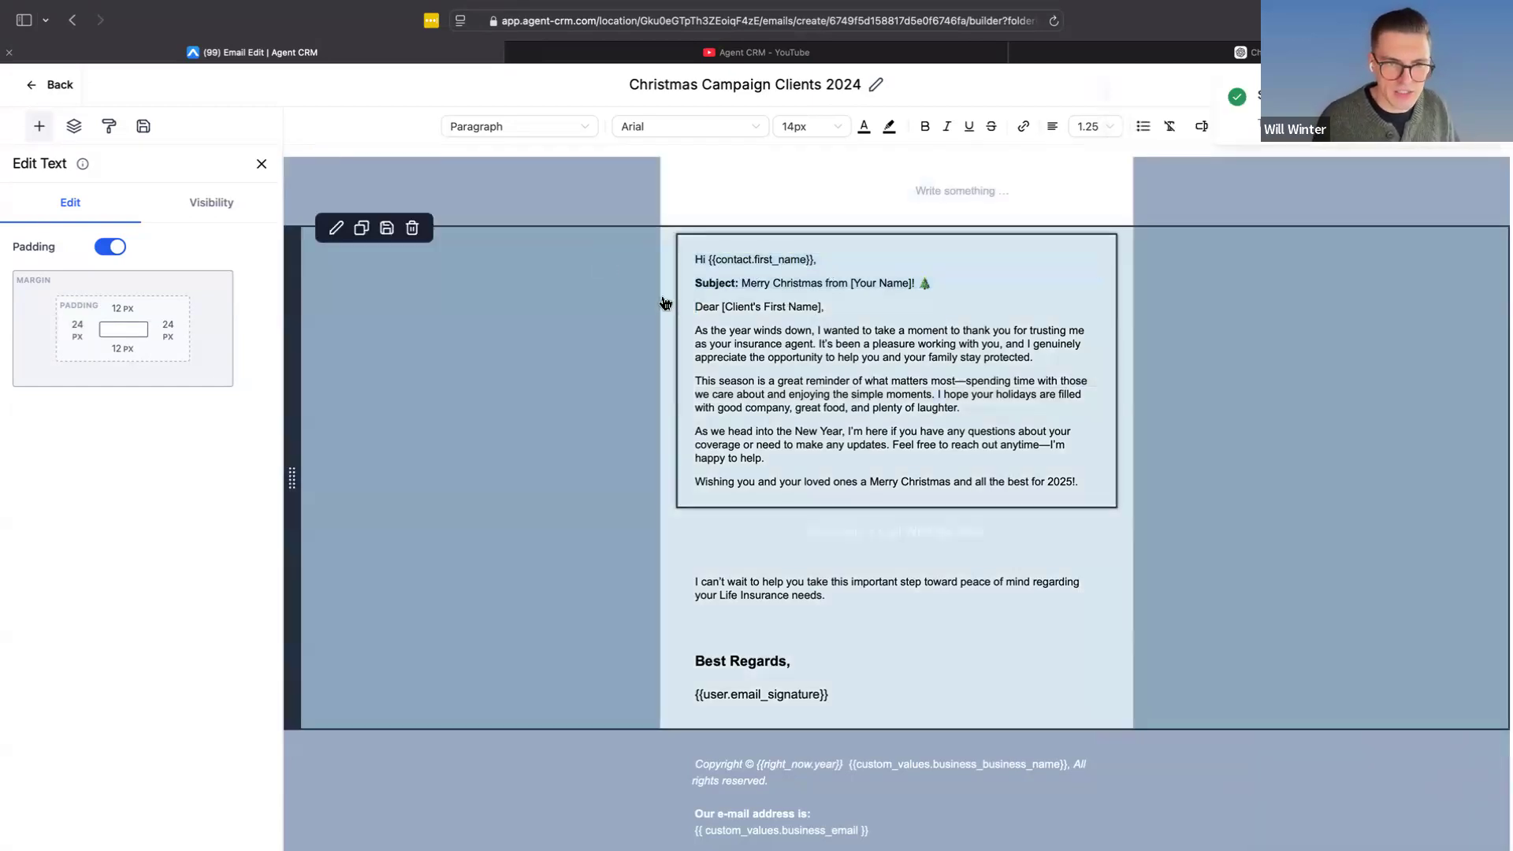
Step: Delete the 'Subject: Merry Christmas from [Your Name]!' line from the email body
triple_click(664, 288)
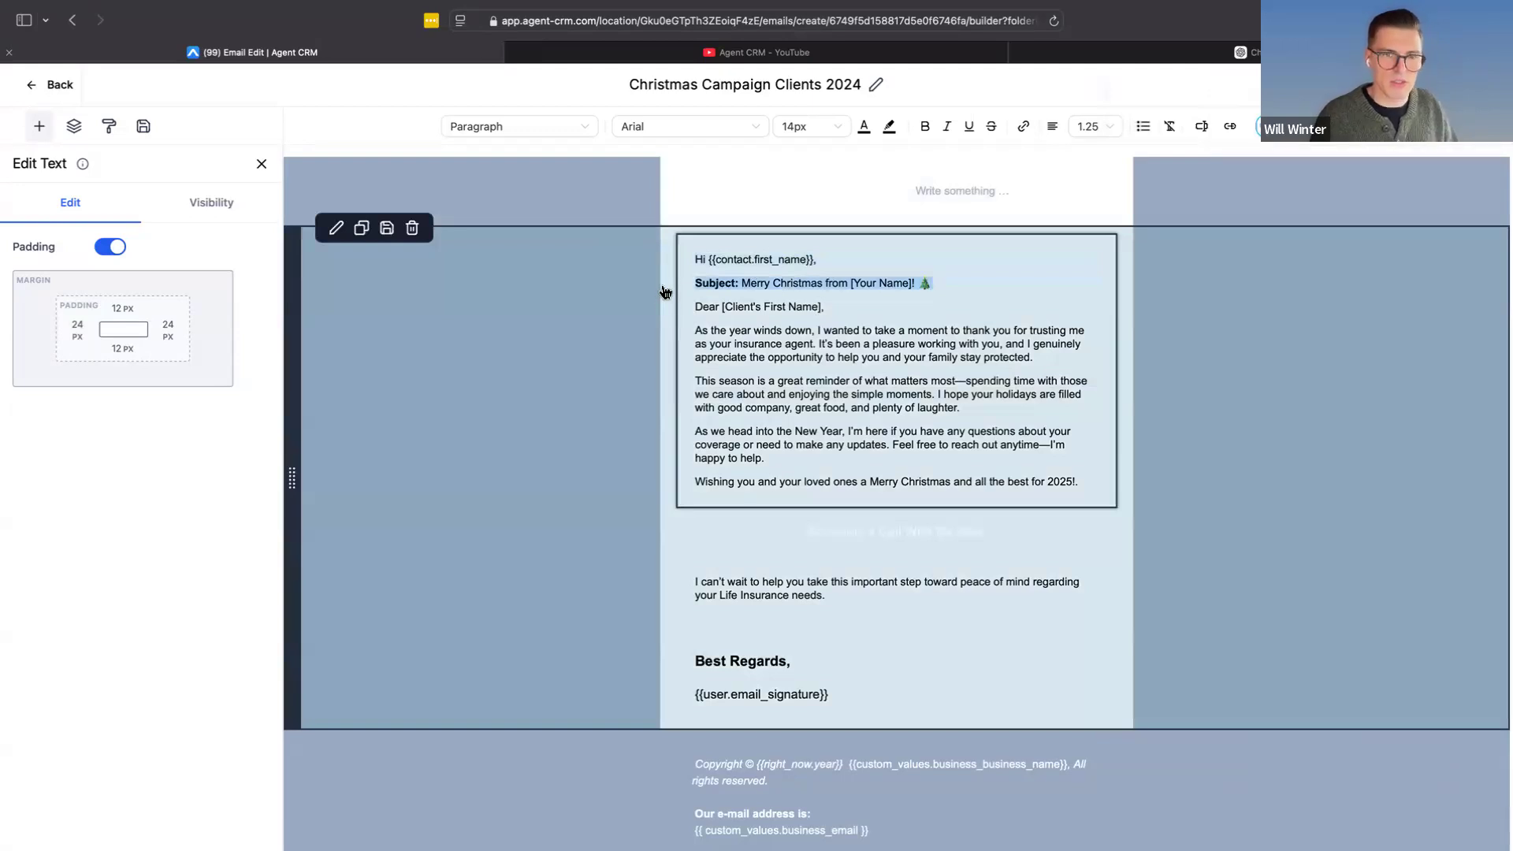
left_click(742, 285)
left_click_drag(743, 285, 690, 288)
key("BackSpace")
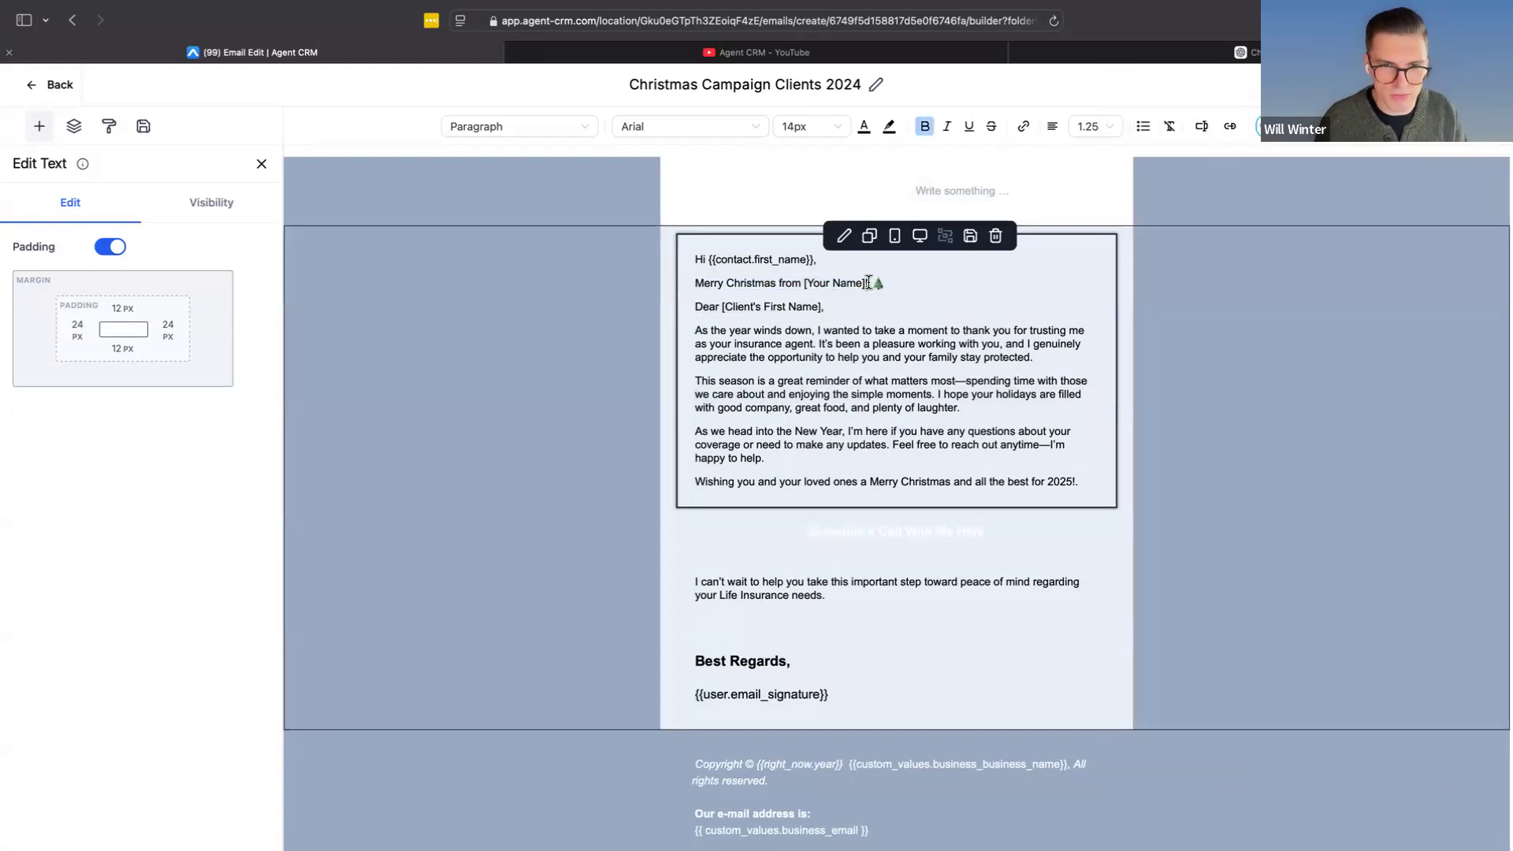
left_click_drag(821, 279, 799, 278)
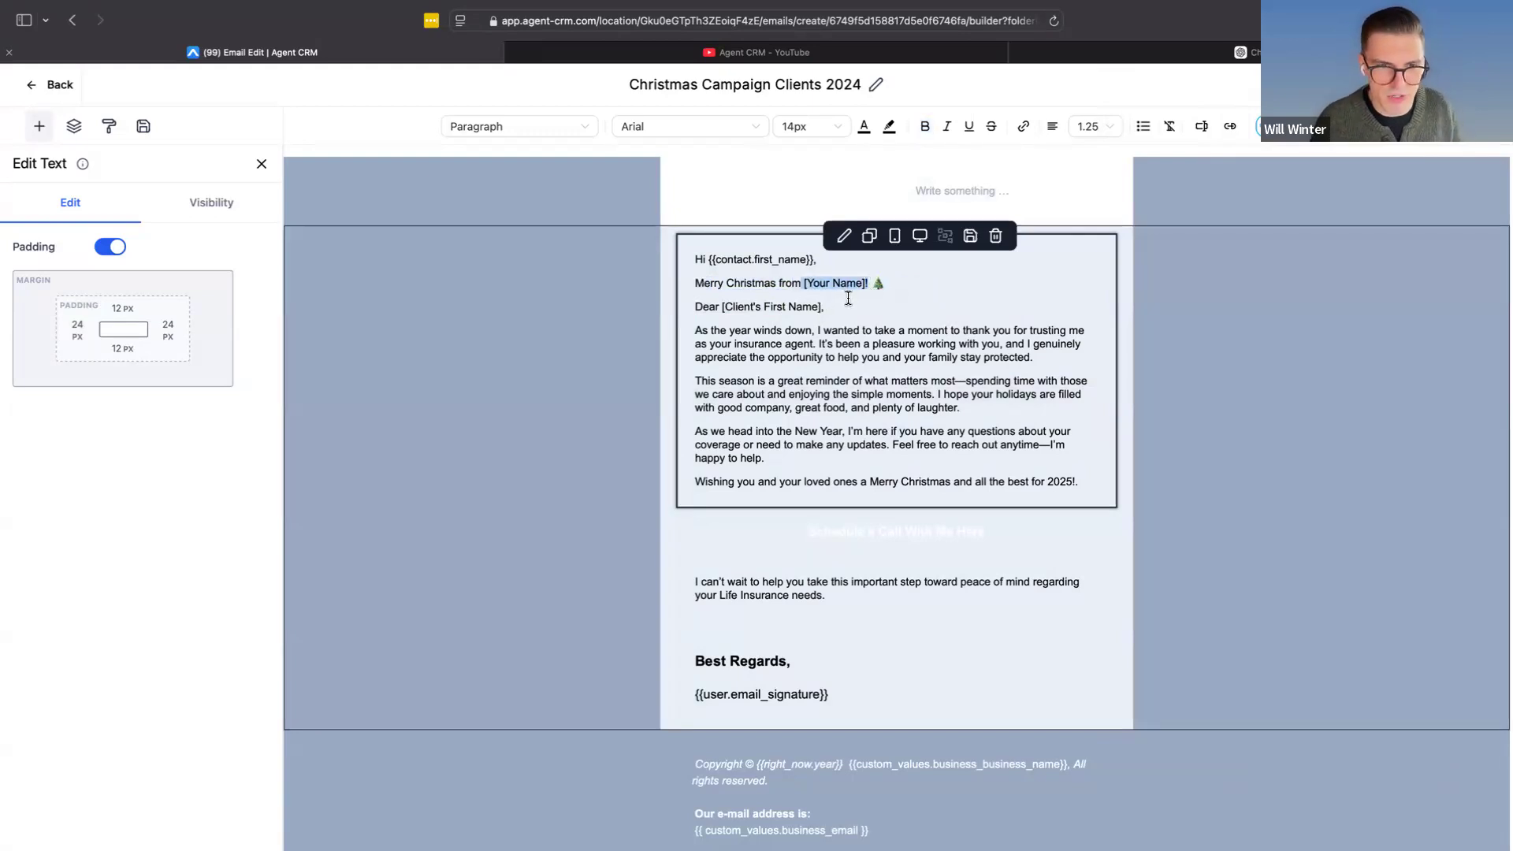
key("BackSpace")
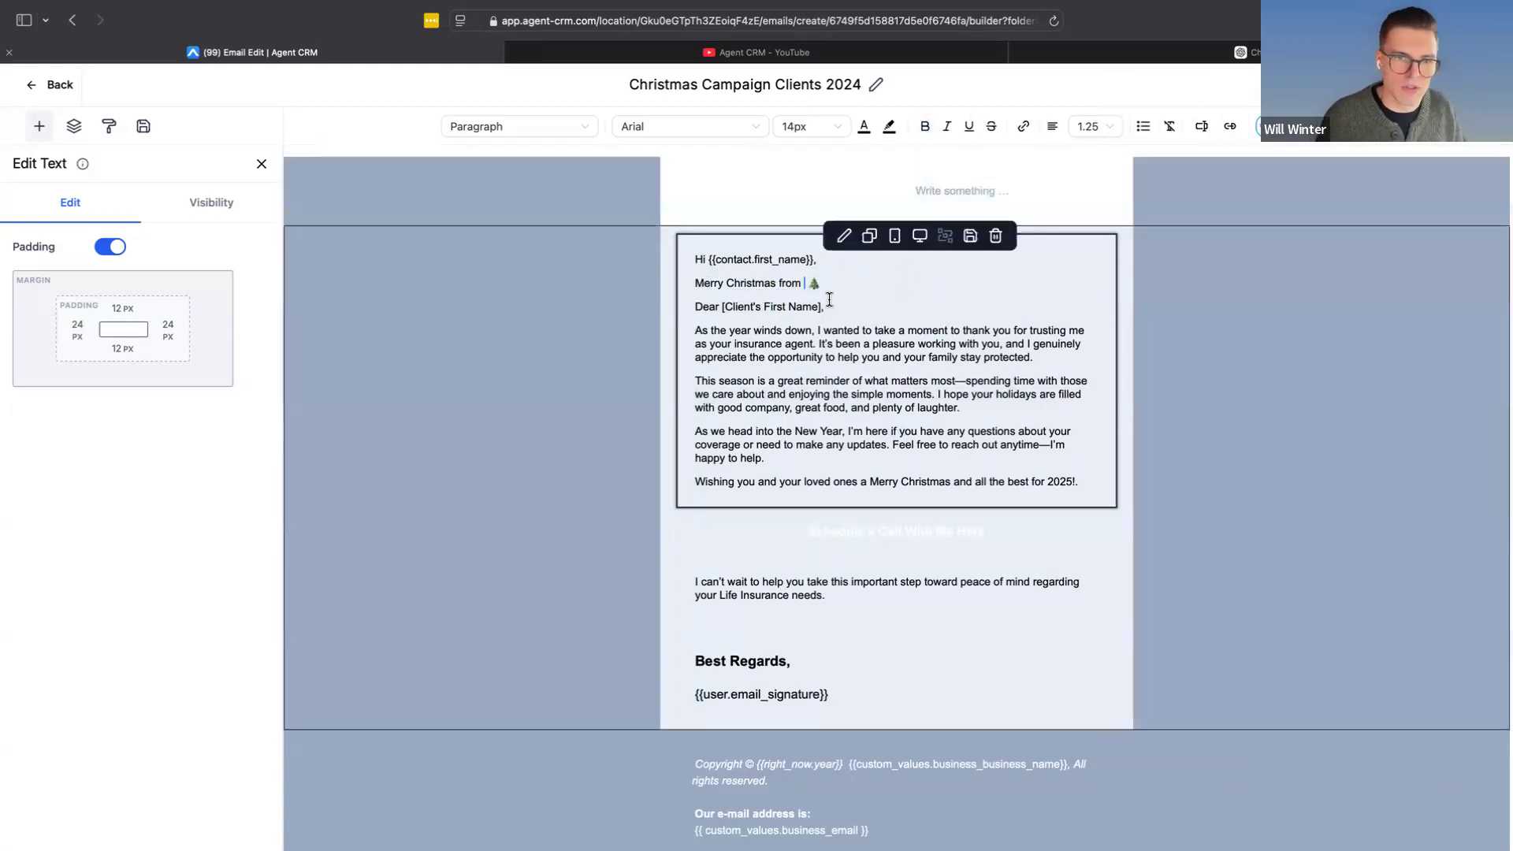
left_click_drag(827, 284, 688, 287)
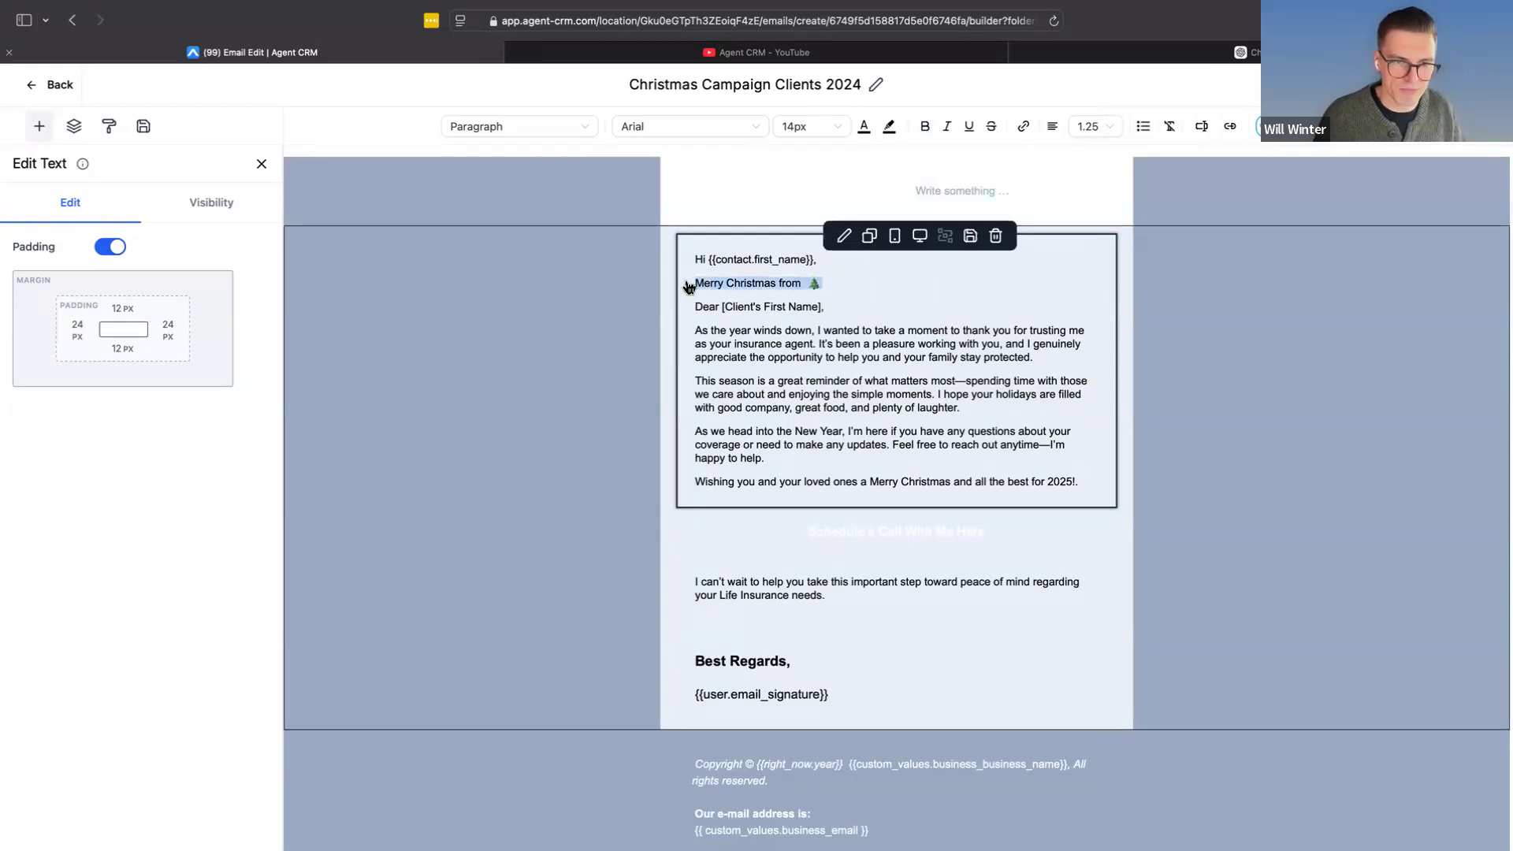
key("BackSpace")
Step: Replace 'Hi' with 'Wishing you a merry Christmas,' and remove the 'Dear [Client's First Name],' line
left_click(702, 260)
key("BackSpace")
type("ey")
key("BackSpace")
key("BackSpace")
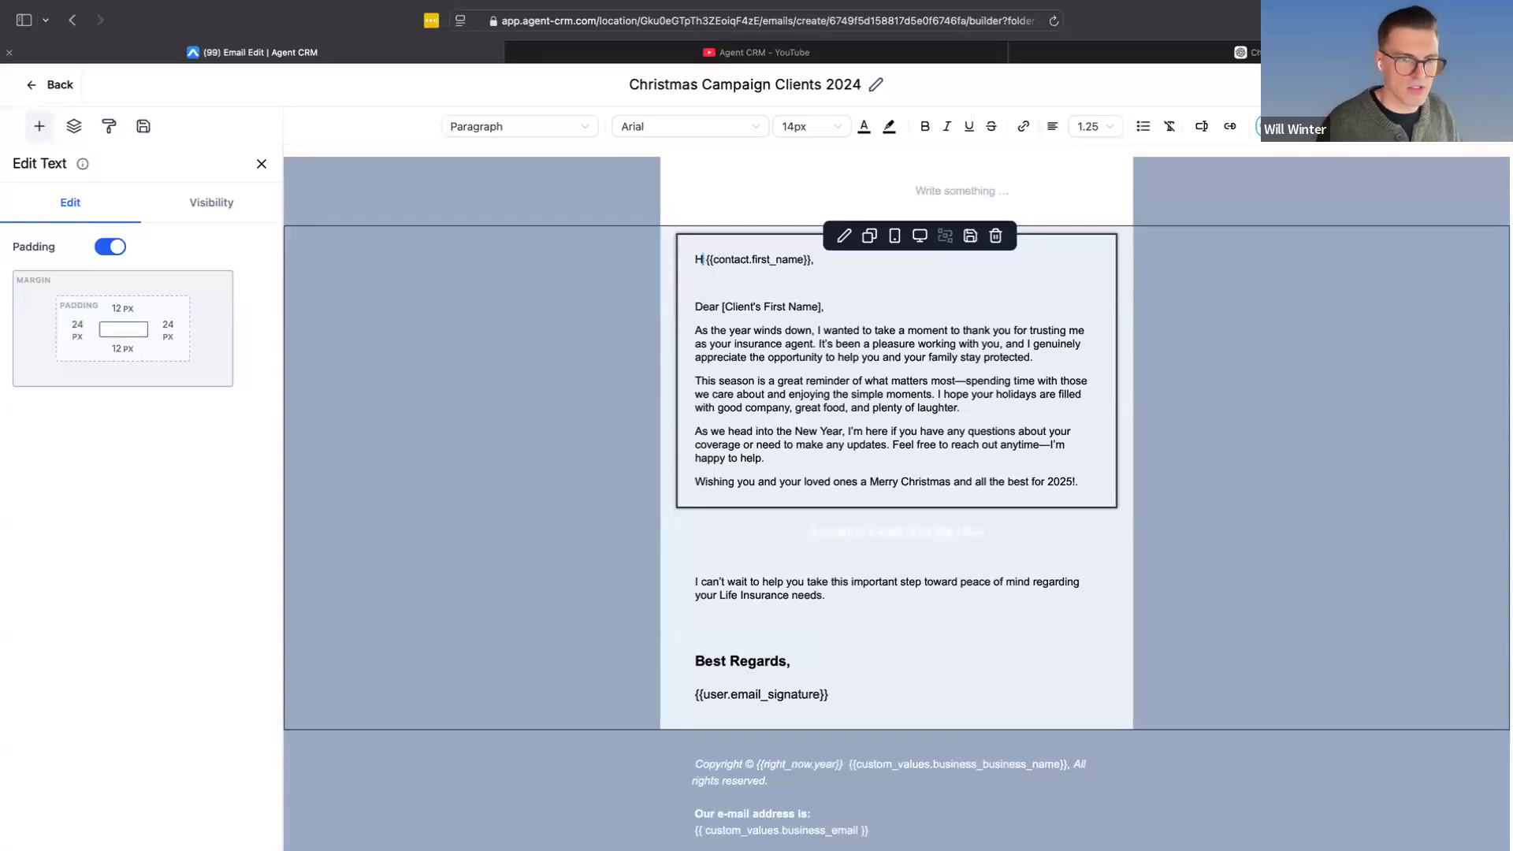
key("BackSpace")
type("Merr")
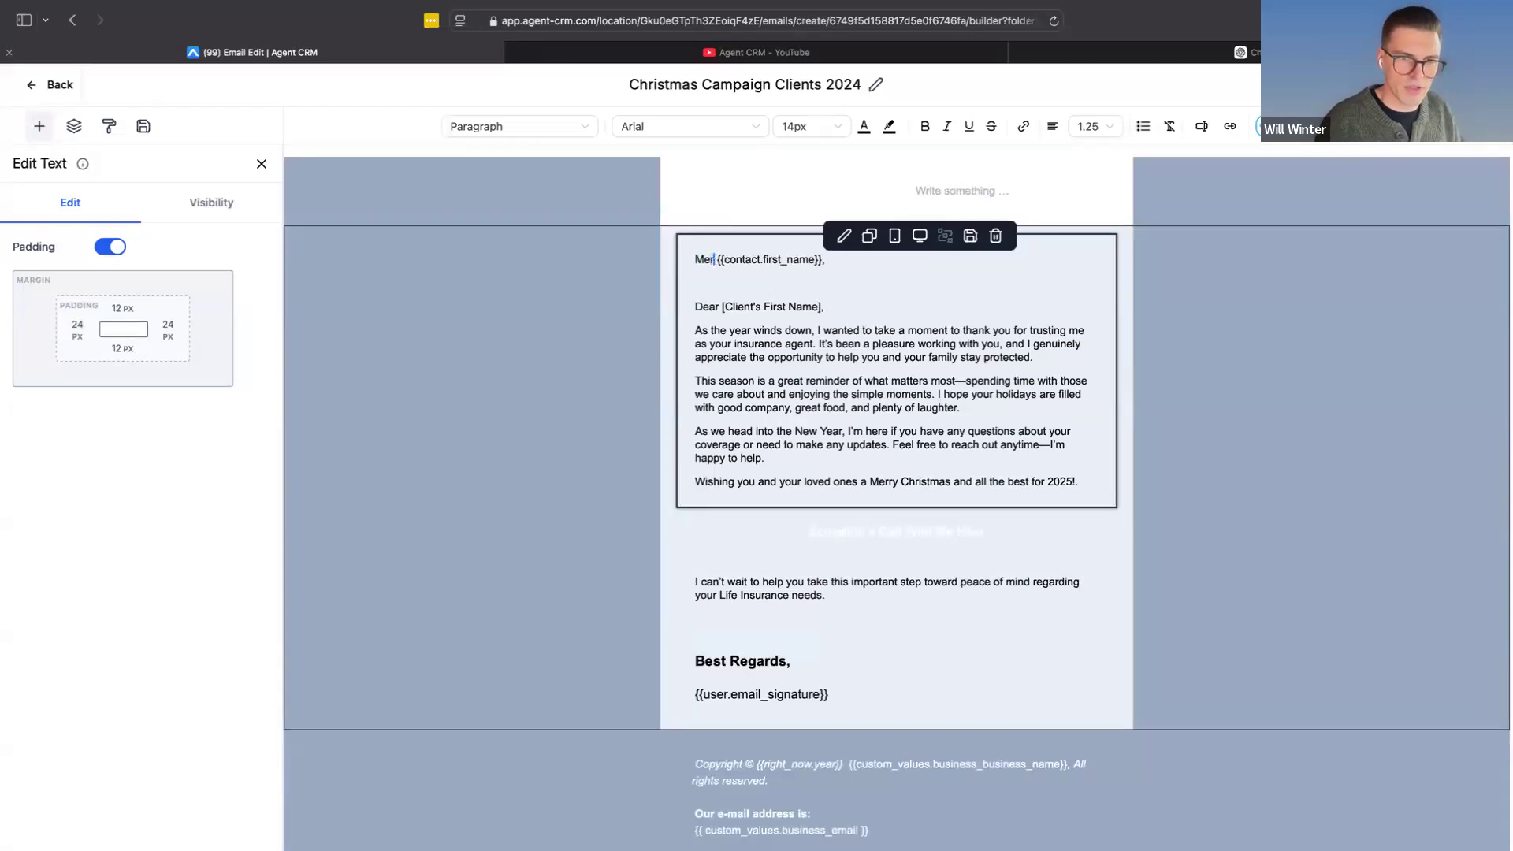
key("BackSpace")
key("BackSpace")
key("BackSpace")
key("BackSpace")
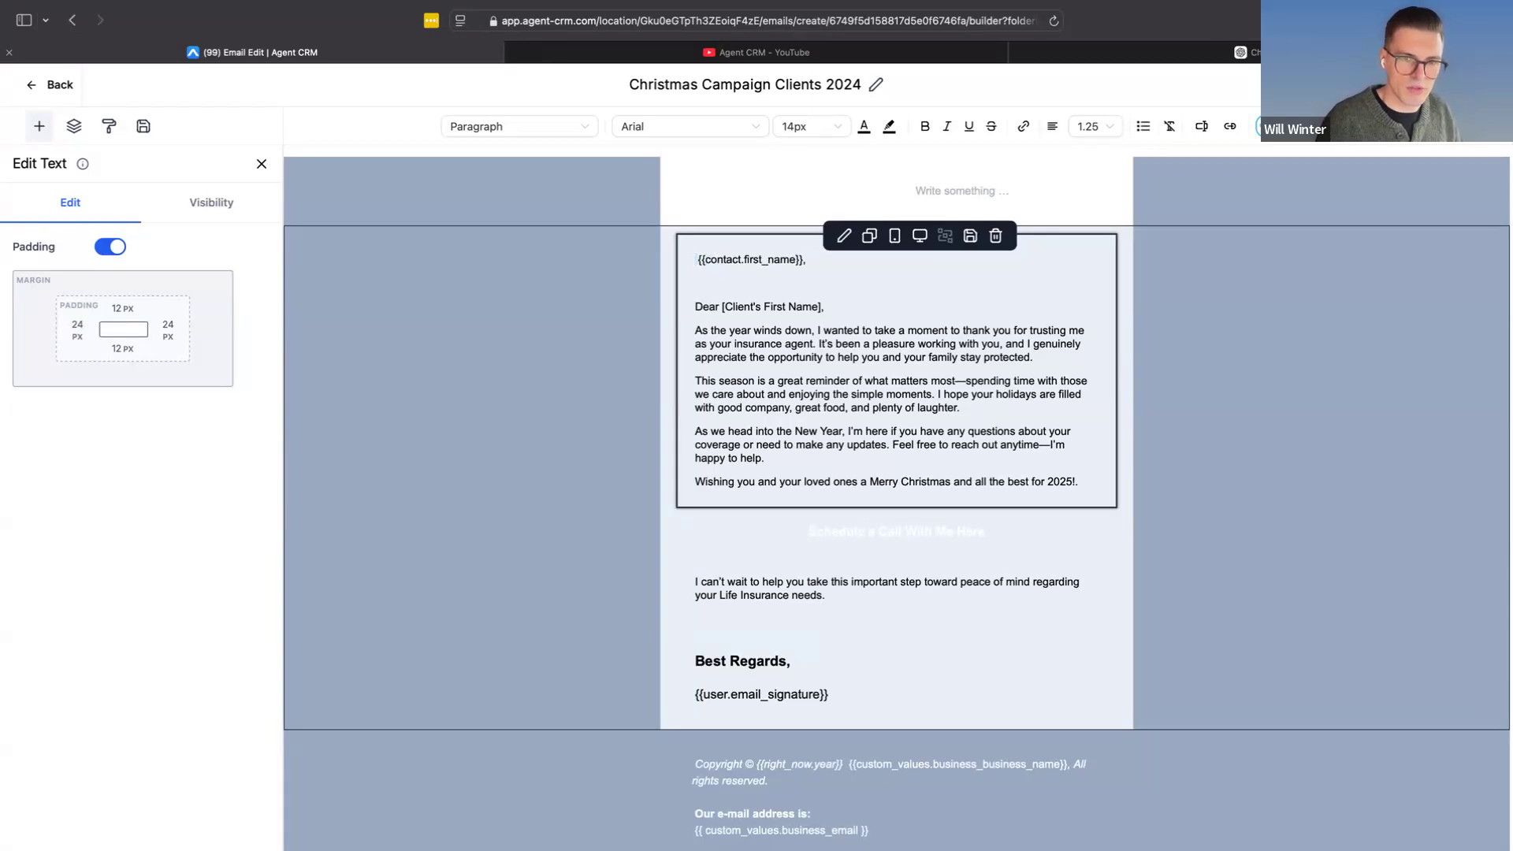
type("Wishing you a ")
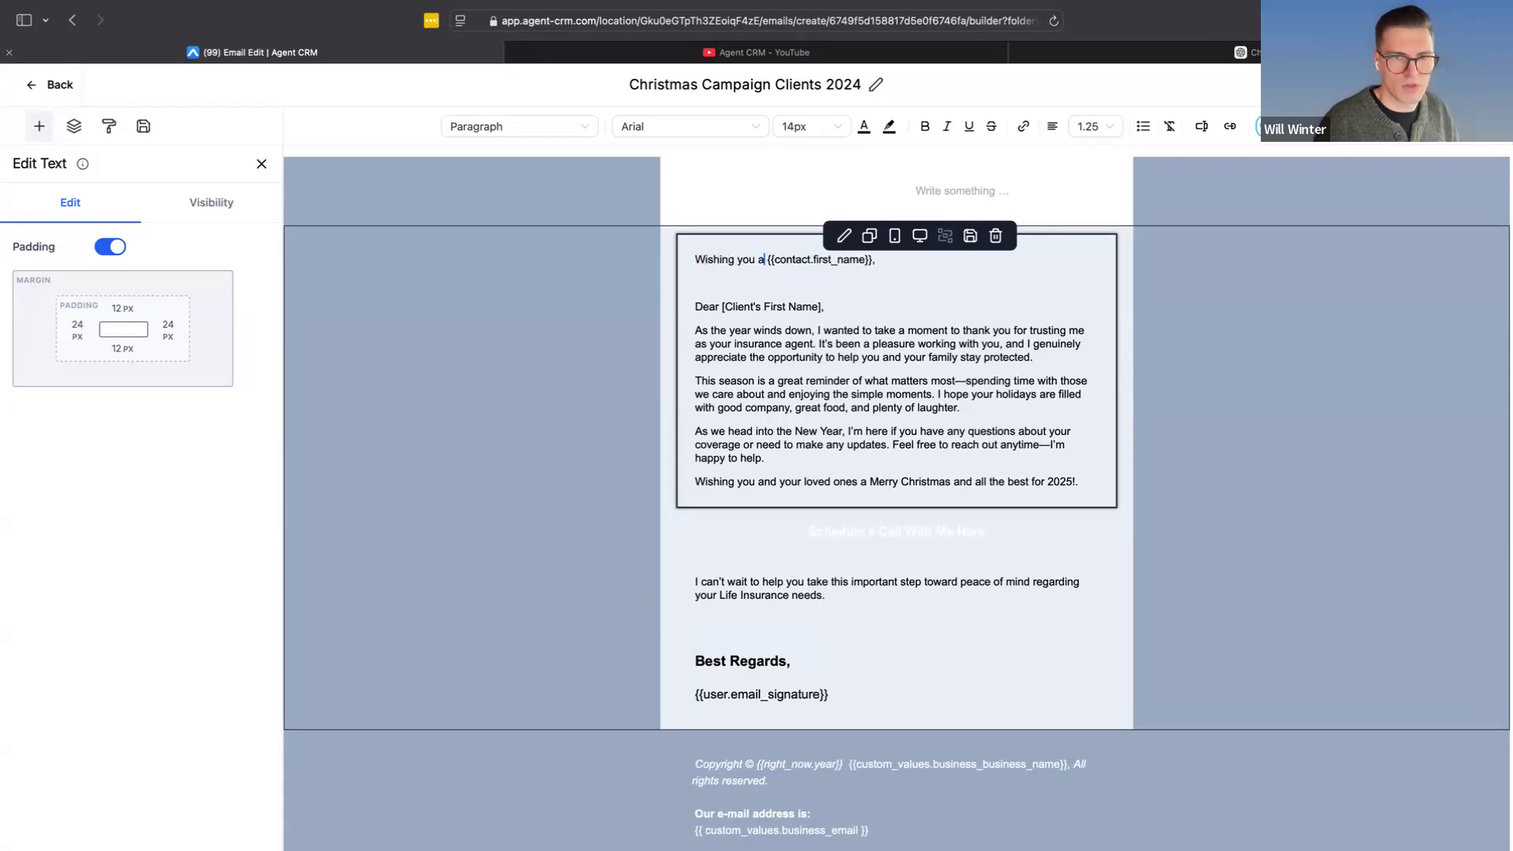
type("merry Christmas,")
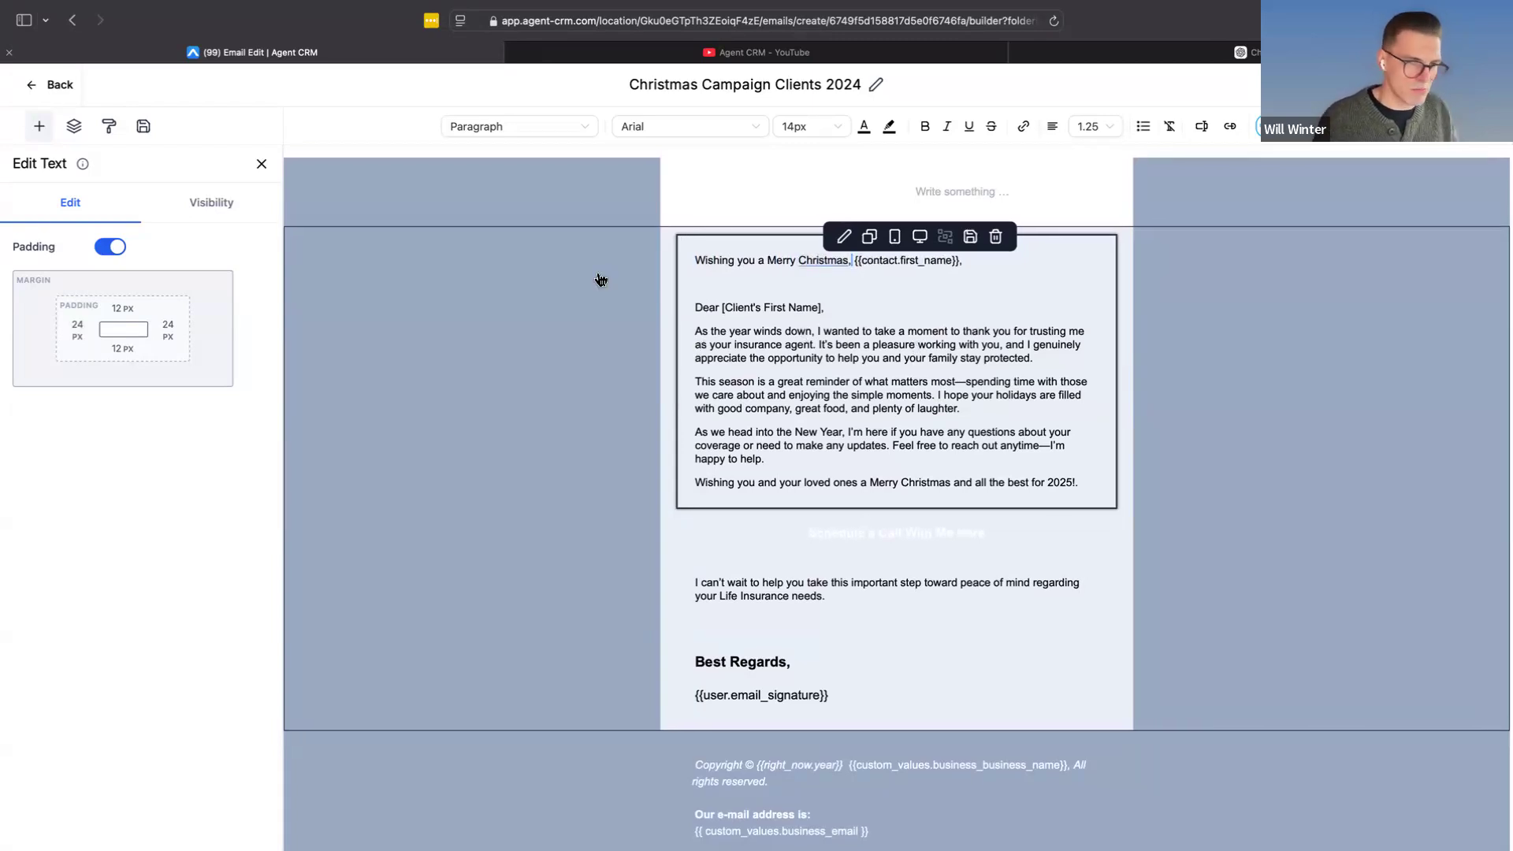
left_click_drag(738, 297, 691, 279)
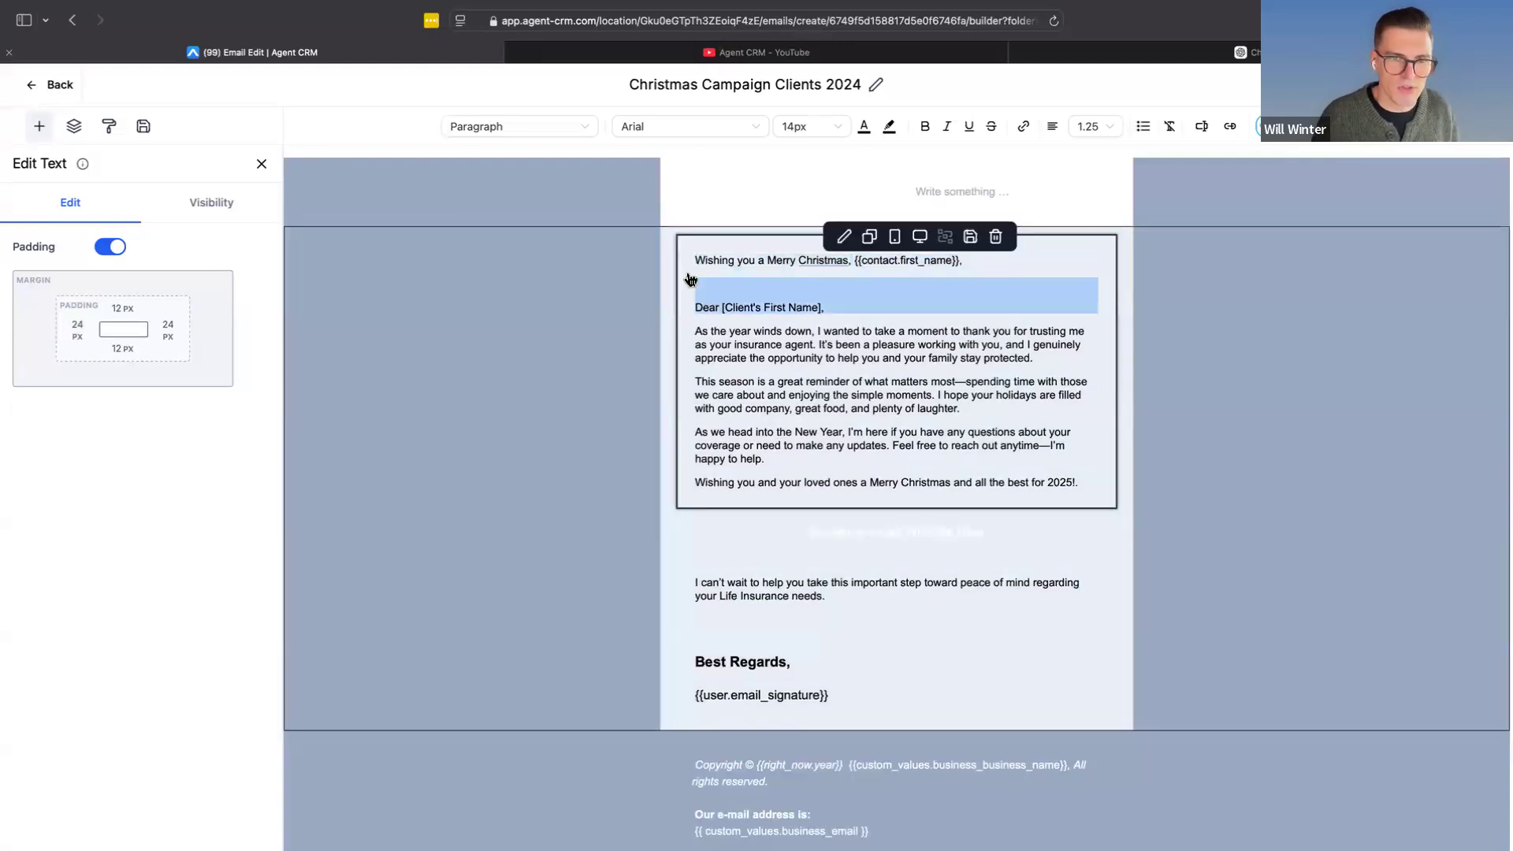
key("BackSpace")
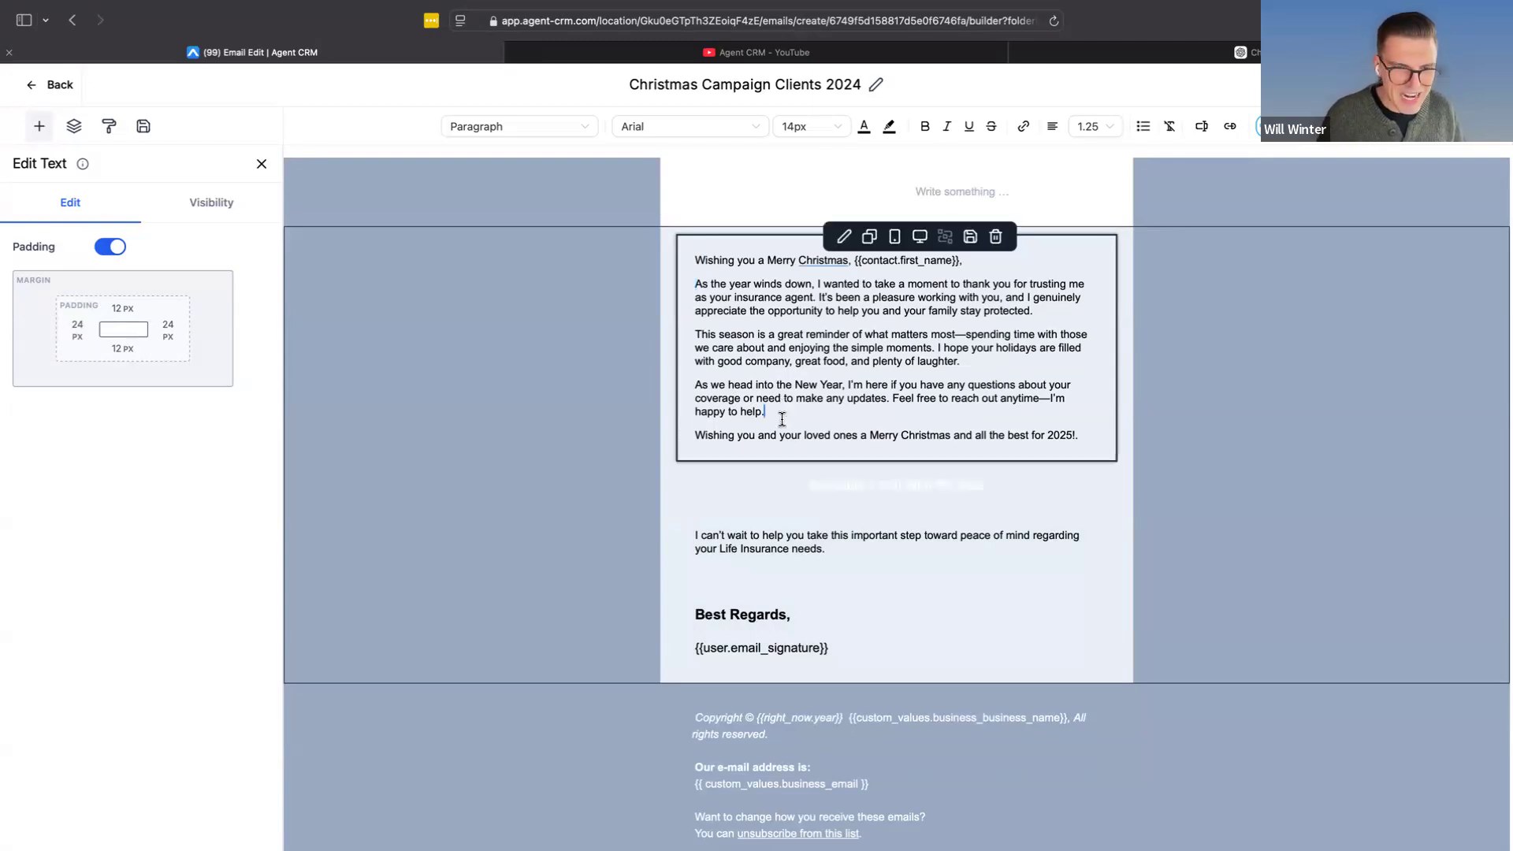
Step: Remove the New Year paragraph and the empty line from its original position
left_click(882, 645)
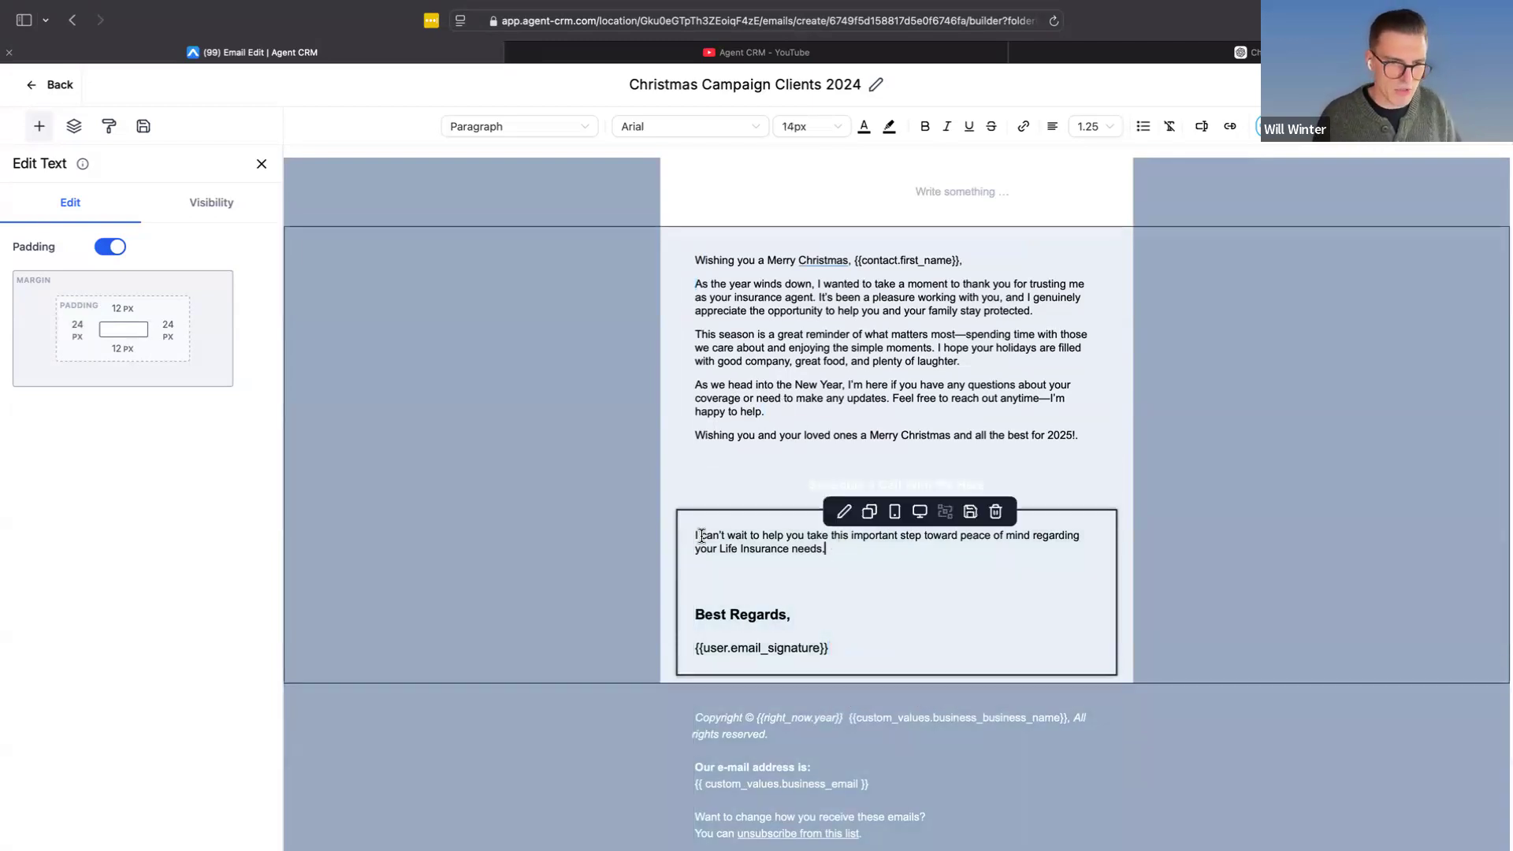
left_click(696, 534, "shift")
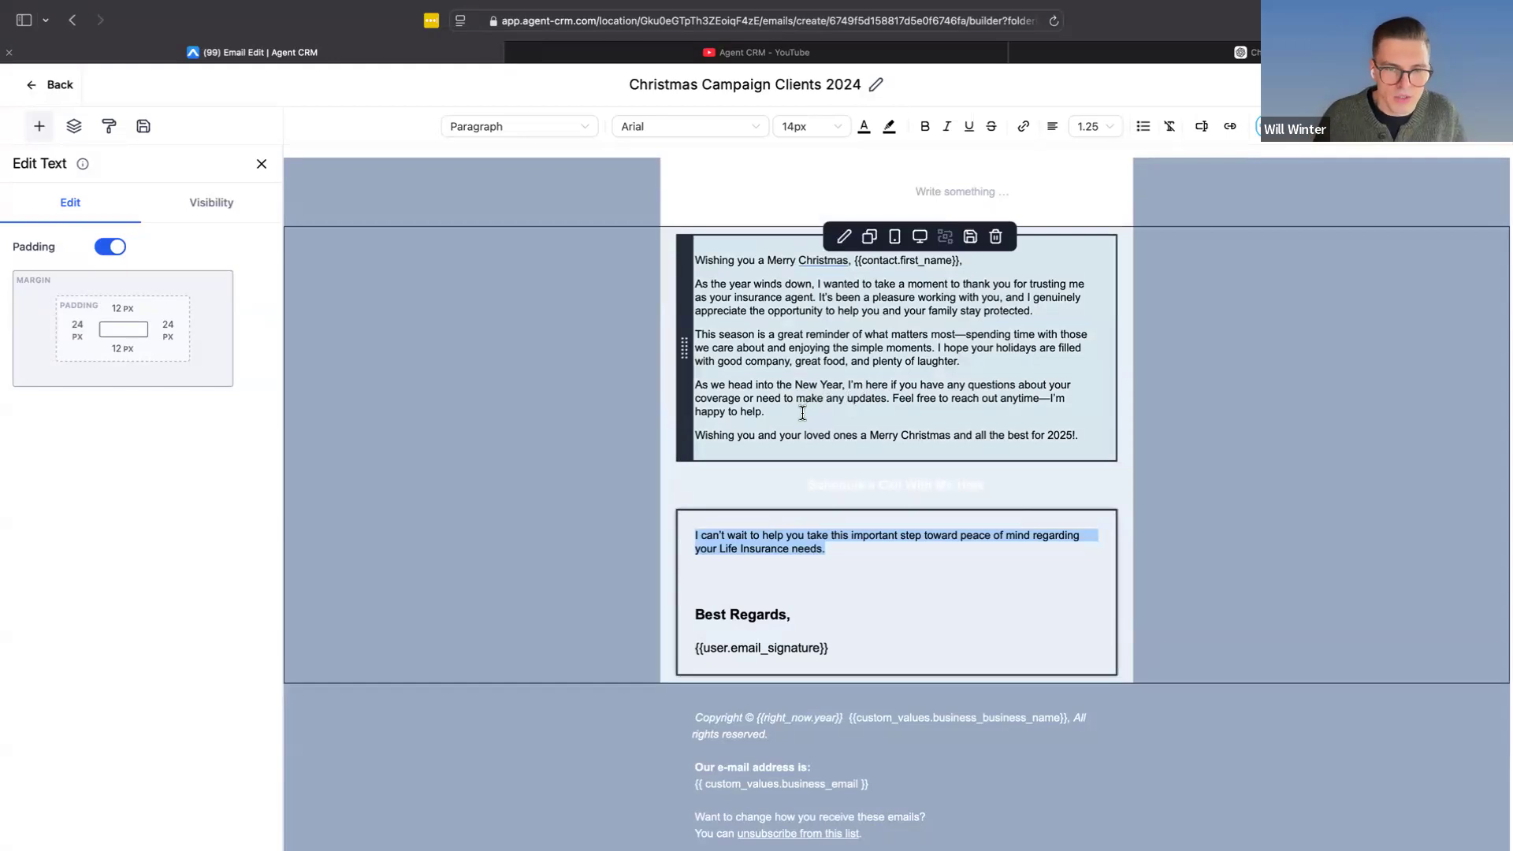
left_click_drag(780, 412, 695, 386)
key("super+c")
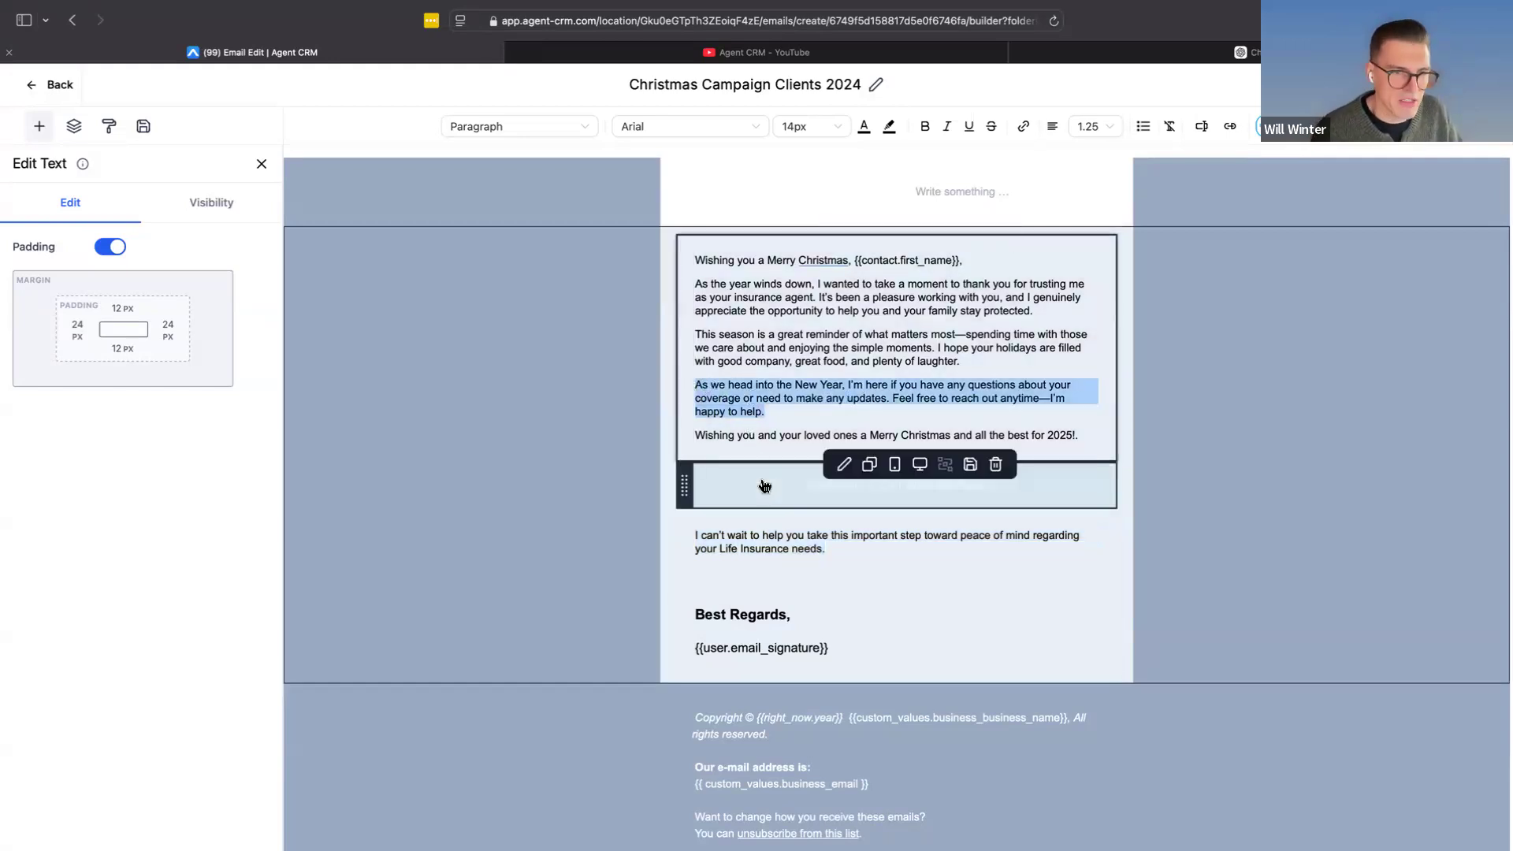
key("BackSpace")
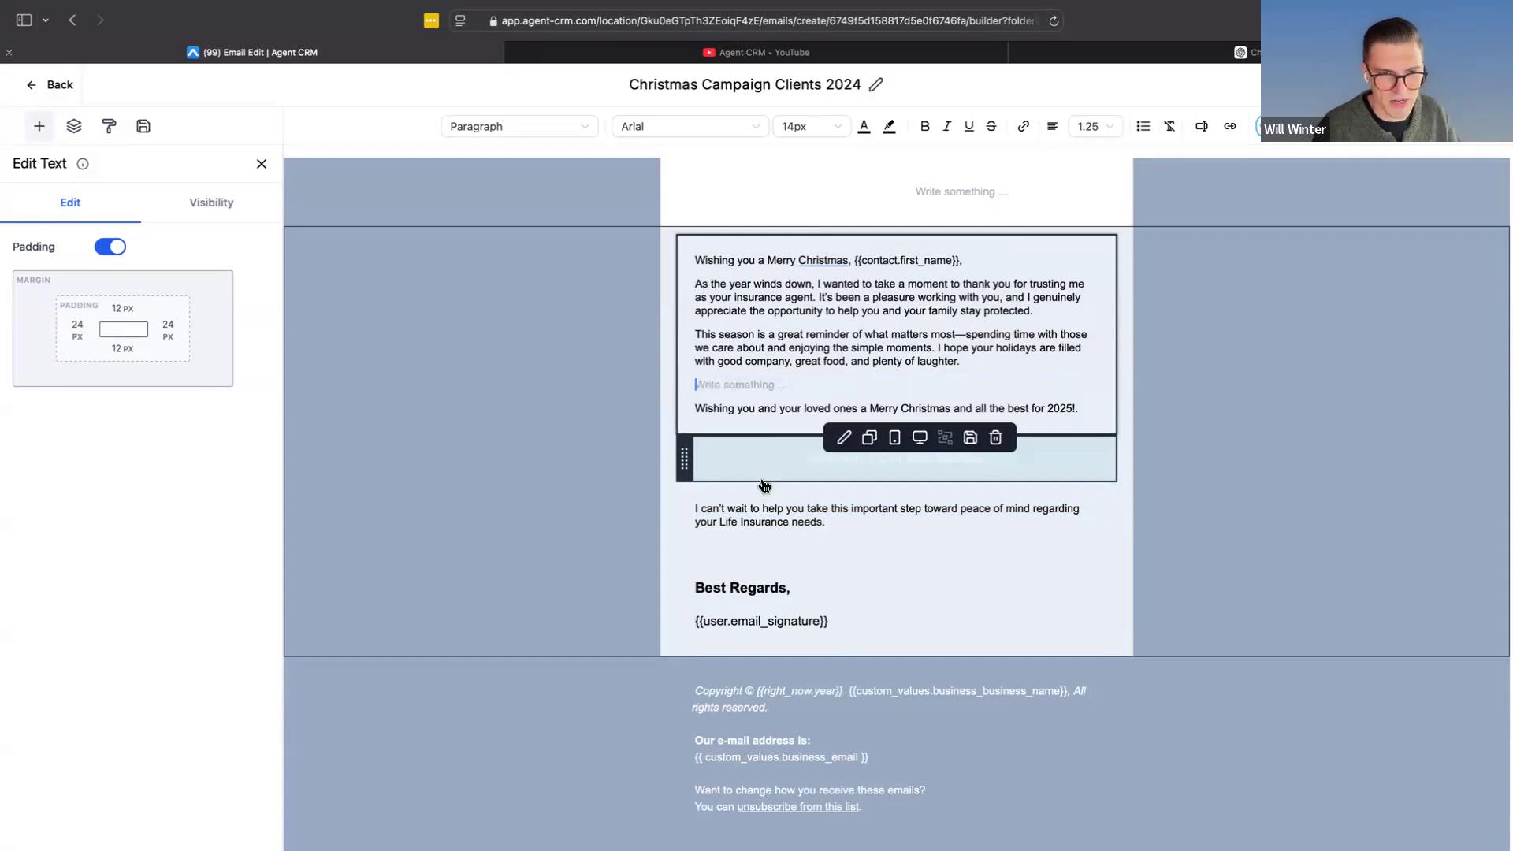
key("BackSpace")
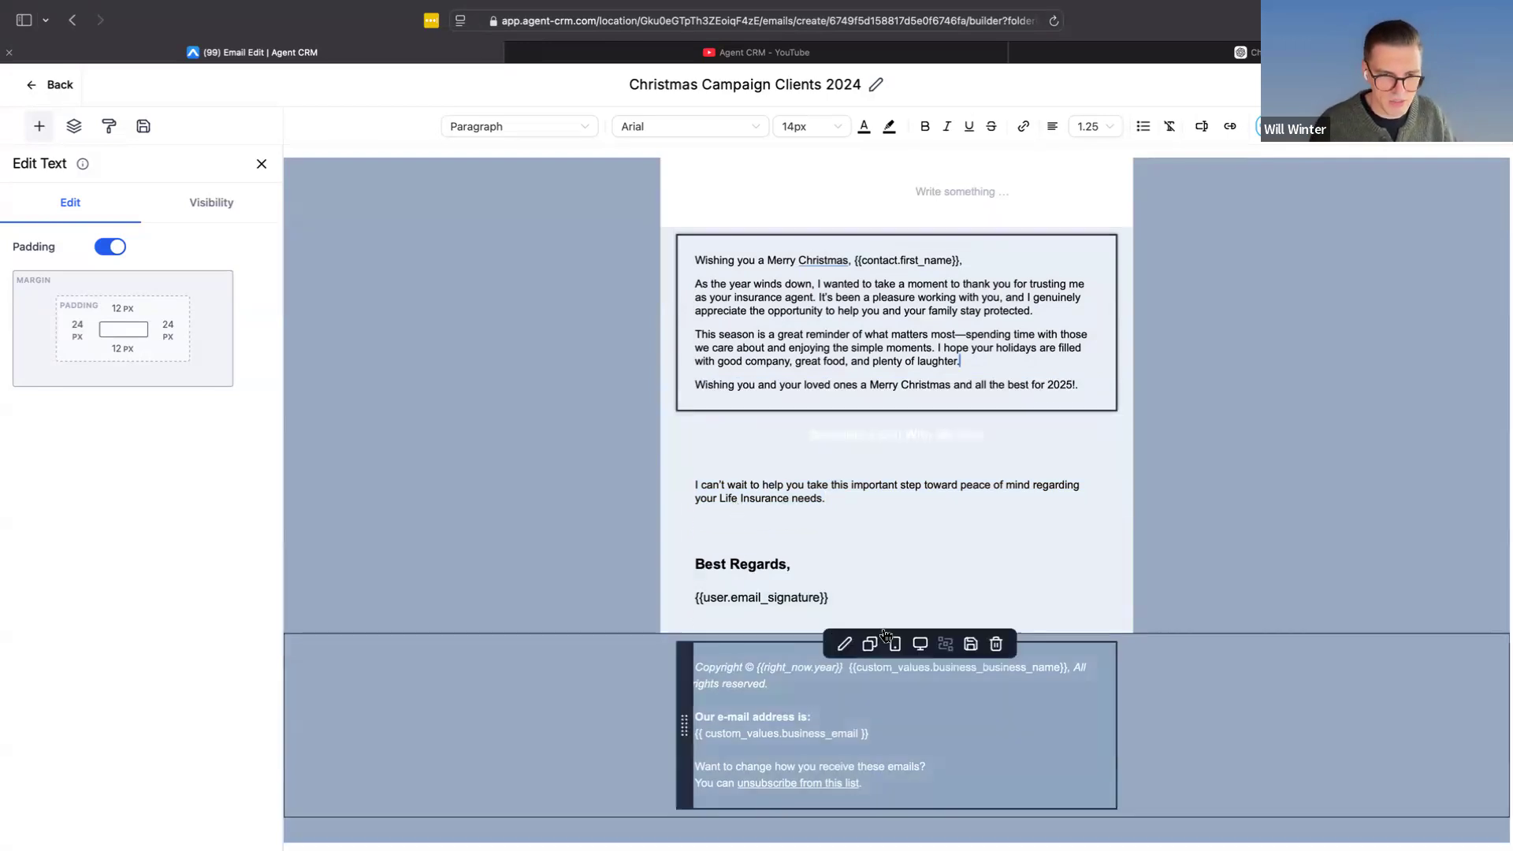
Step: Paste the New Year paragraph below the signature, prefixed with a bold 'P.S.'
left_click(878, 601)
key("Return")
key("super+v")
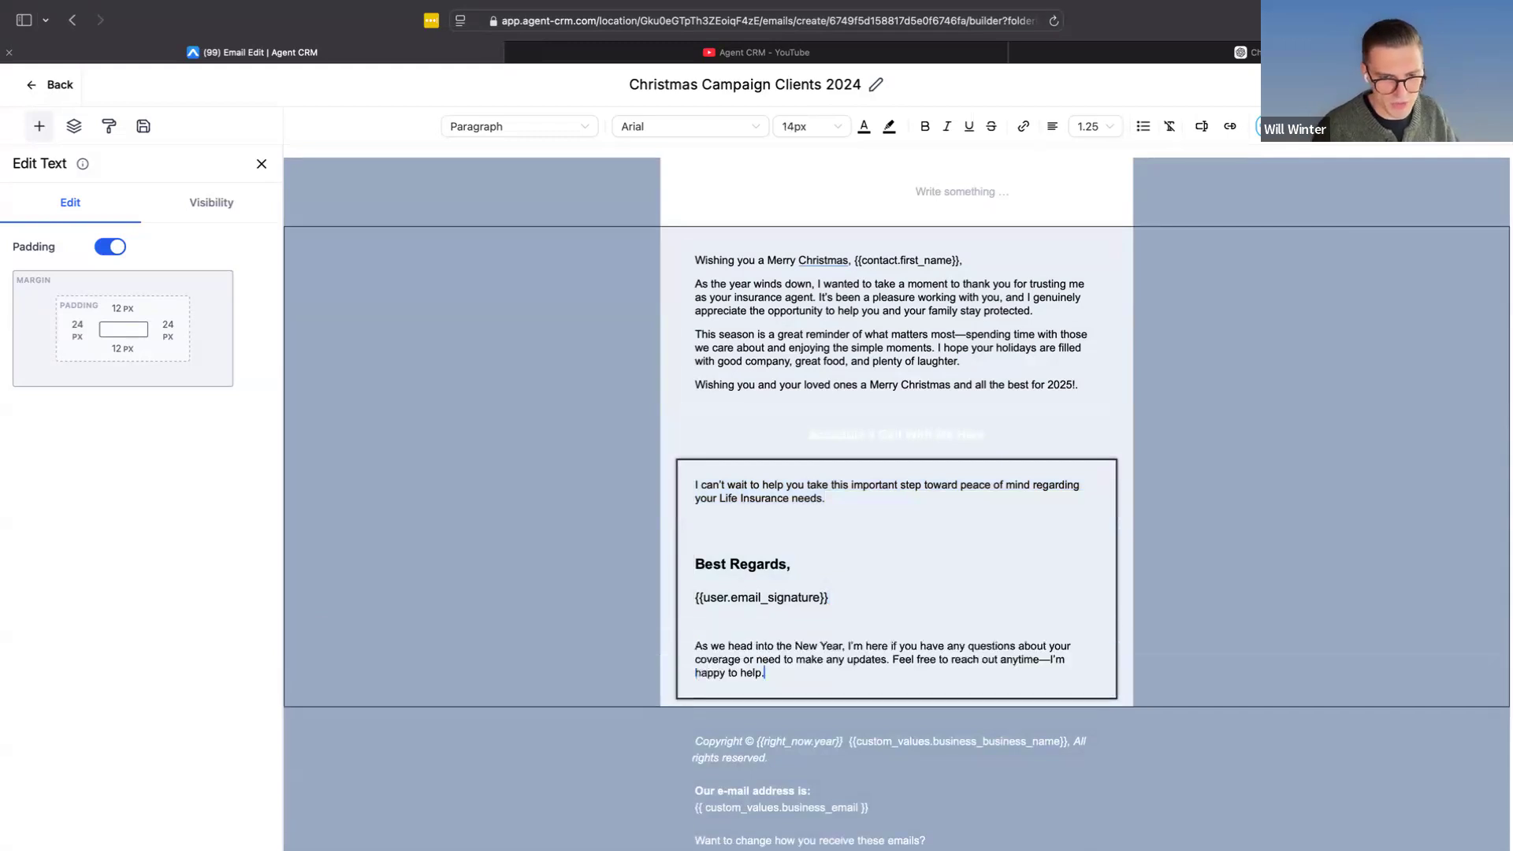
left_click(694, 646)
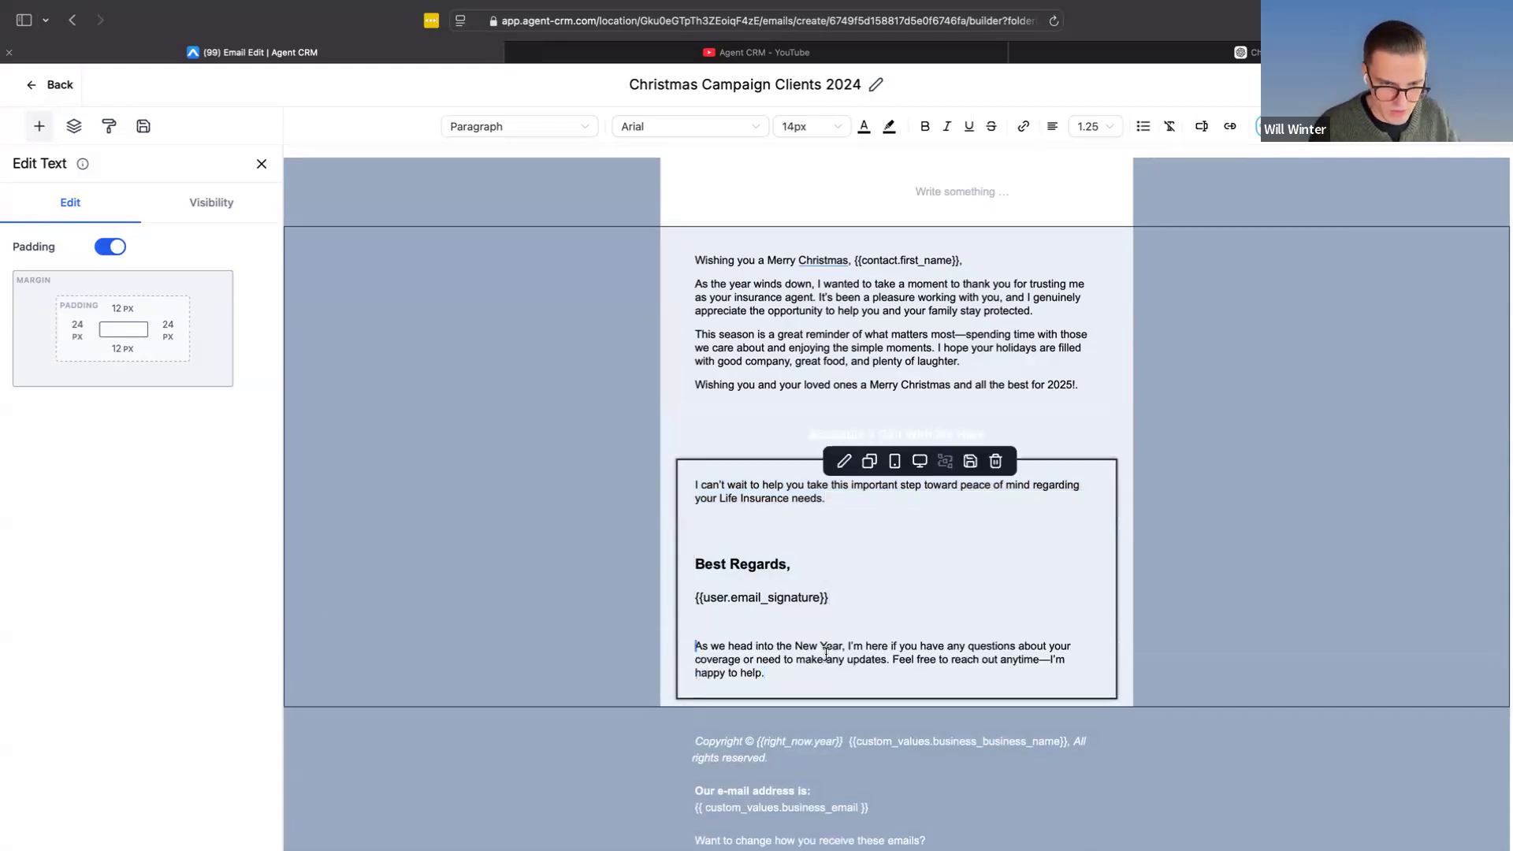
type("PS.")
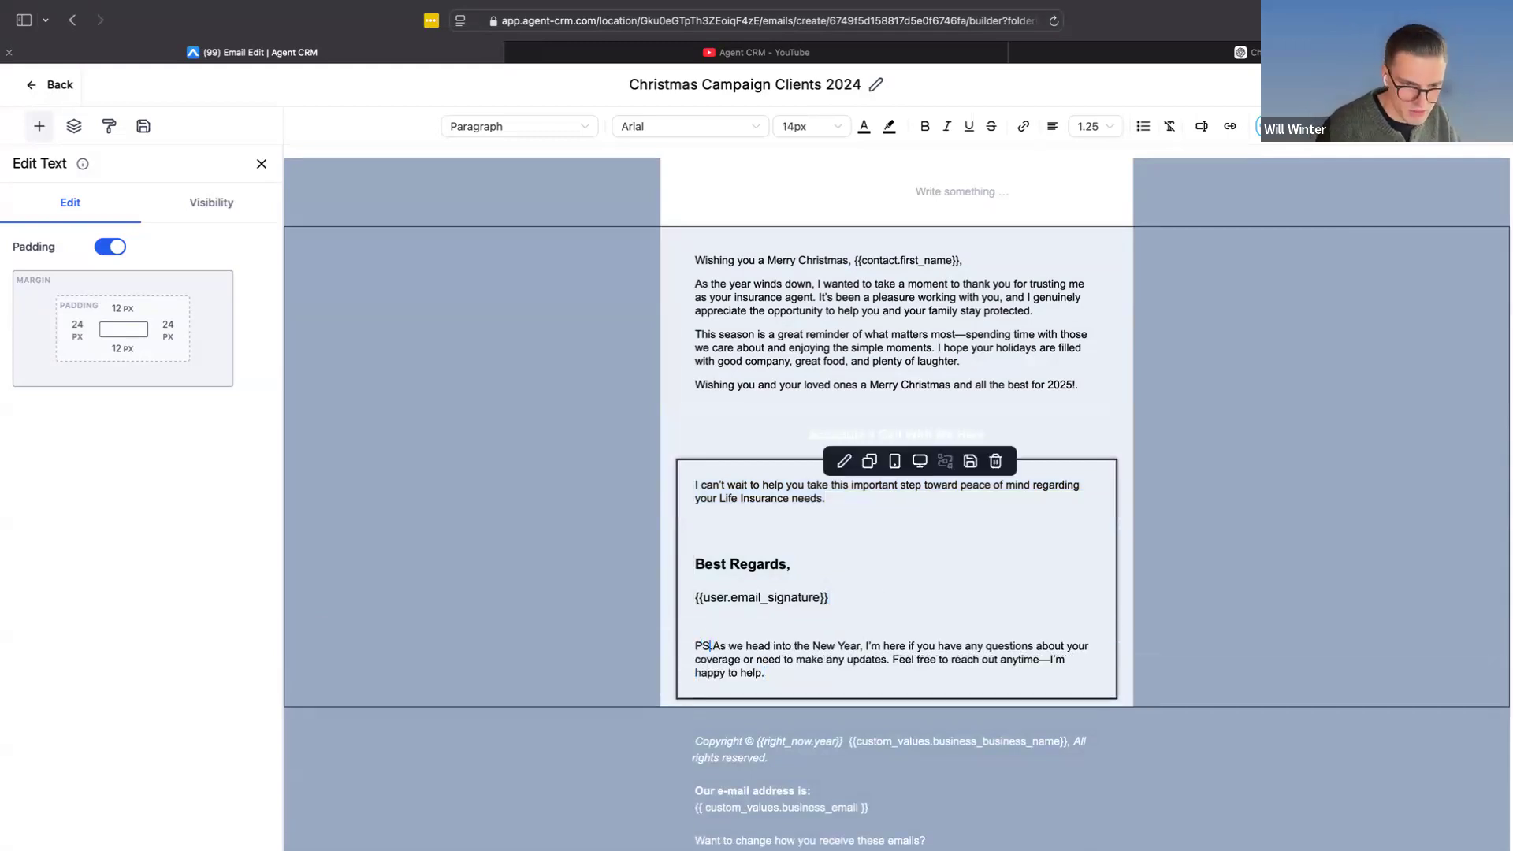
type(".")
key("Right")
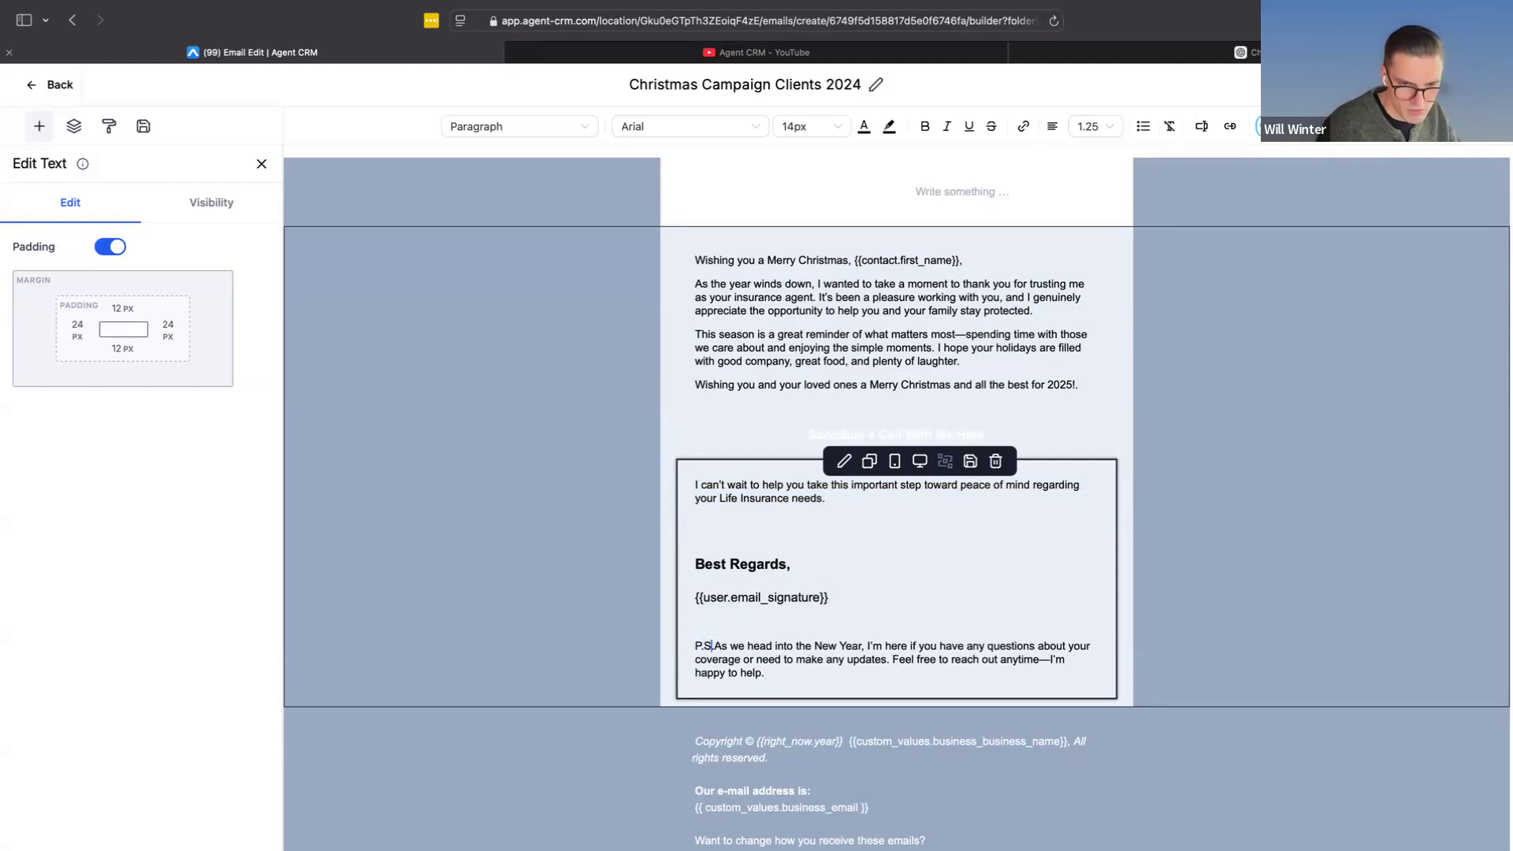
key("super+shift+Left")
key("super+b")
left_click(905, 645)
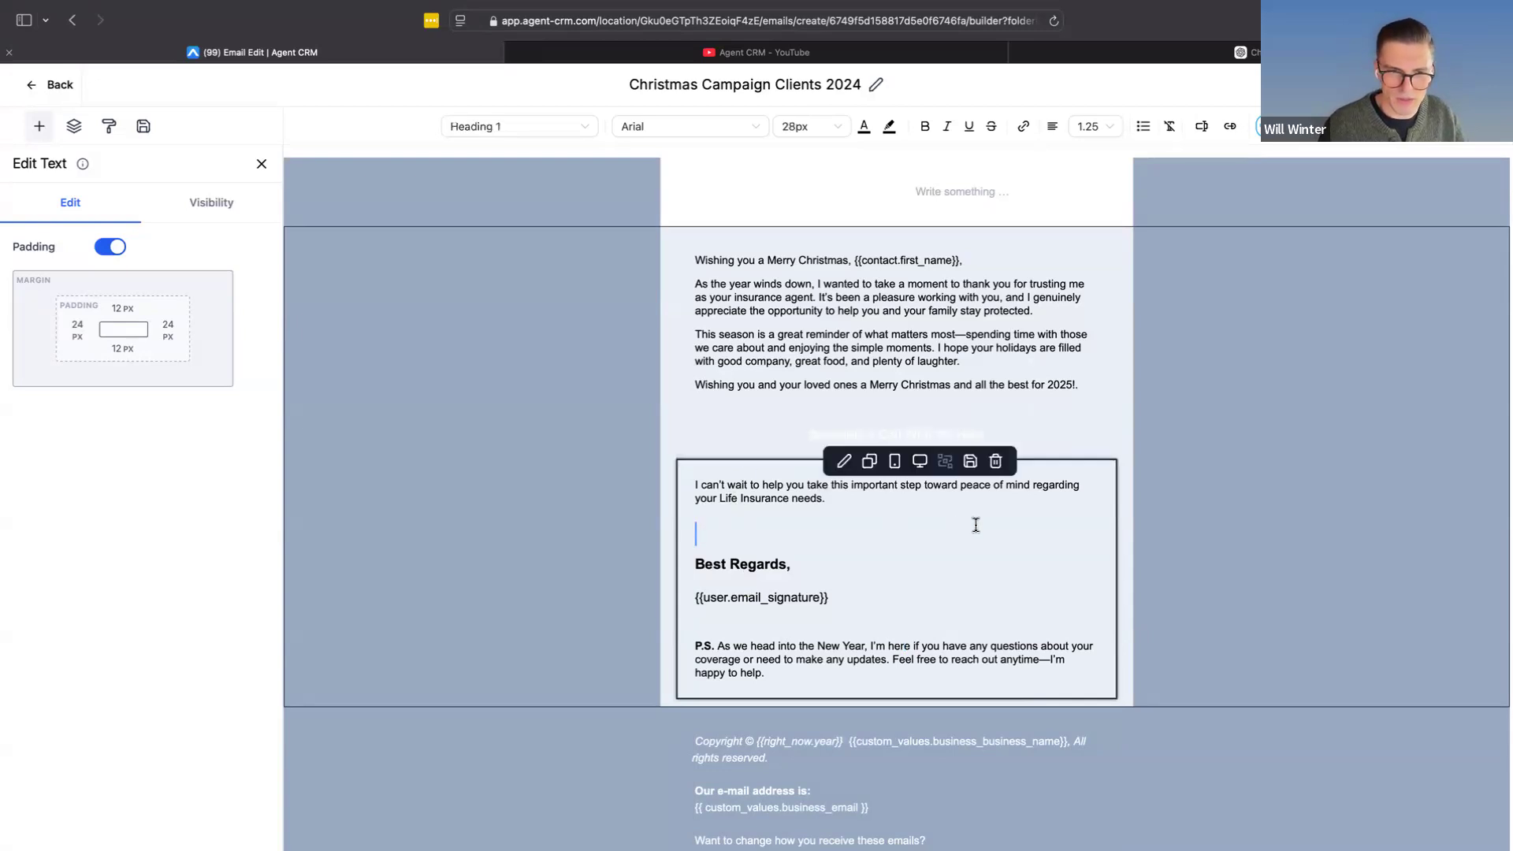
Step: Delete the Life Insurance paragraph and change the closing from 'Best Regards,' to 'All the best,'
left_click_drag(976, 523, 670, 481)
key("BackSpace")
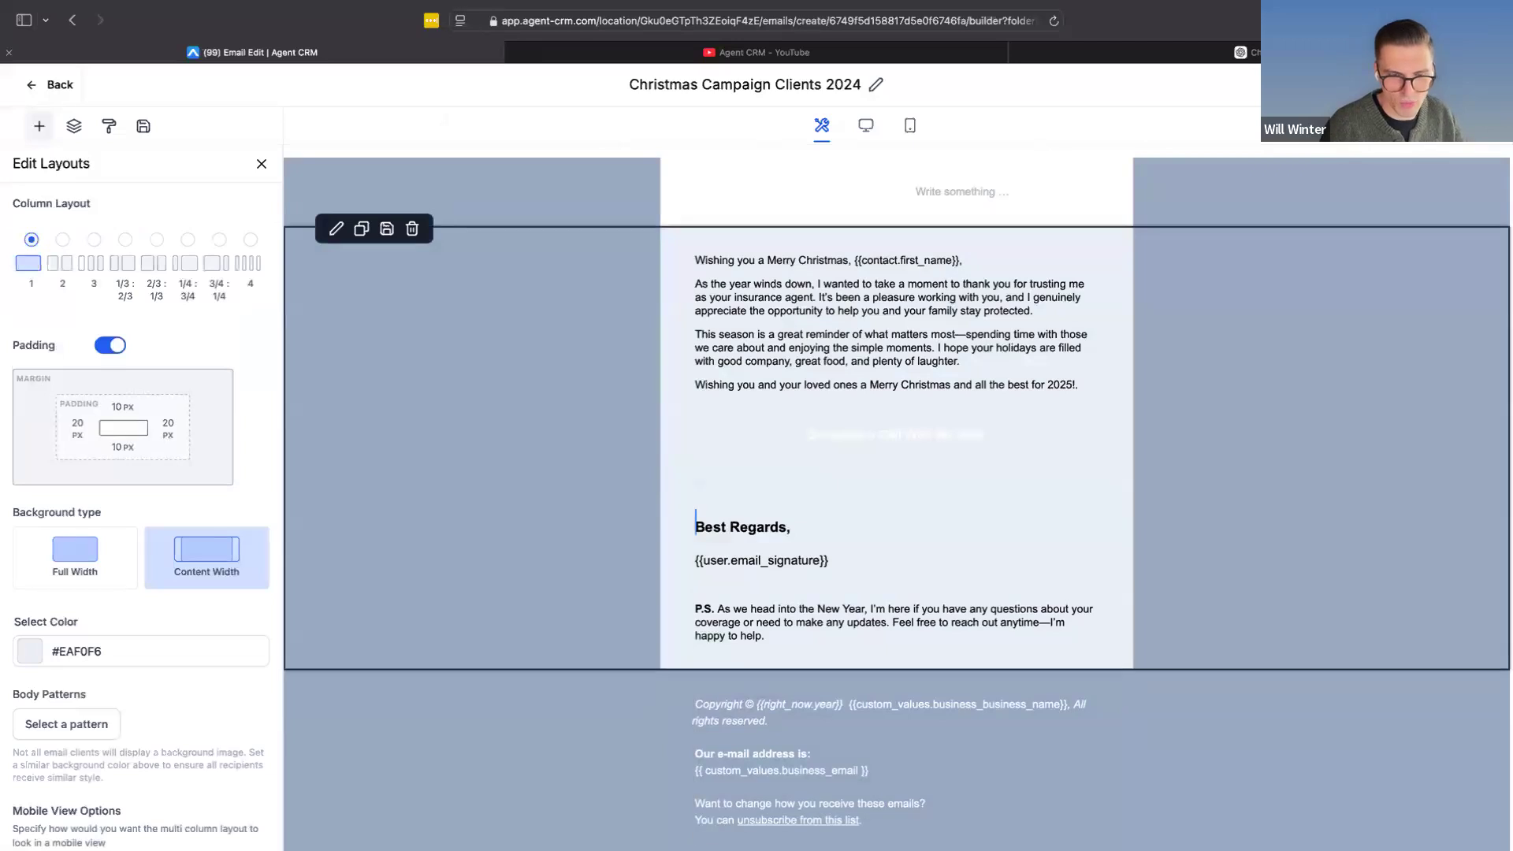
key("shift+super+Right")
type("Warmy")
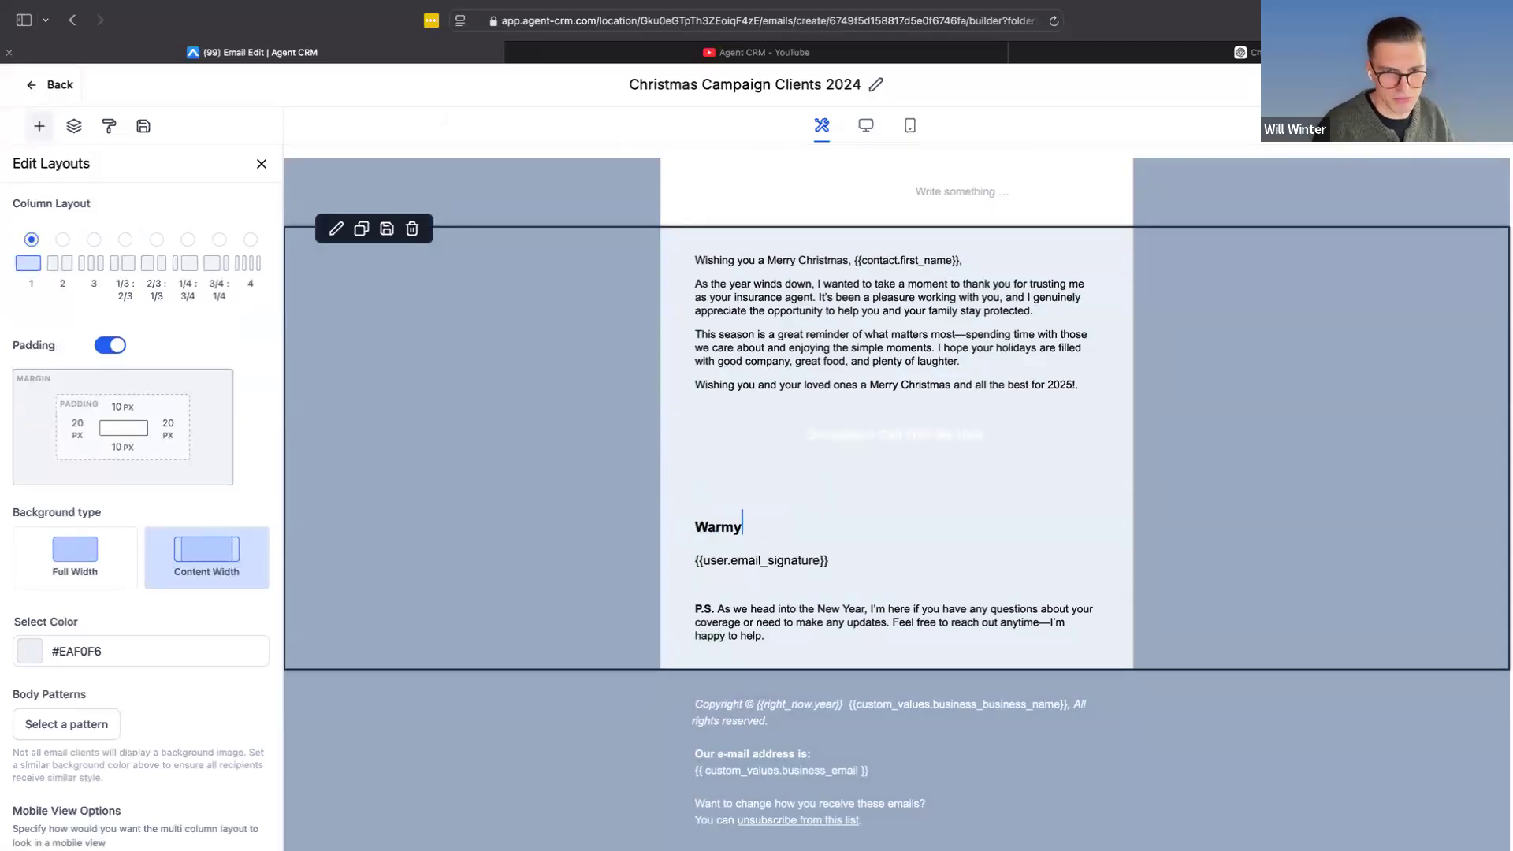
key("BackSpace")
type("ly,")
key("shift+super+Left")
type("All the best,")
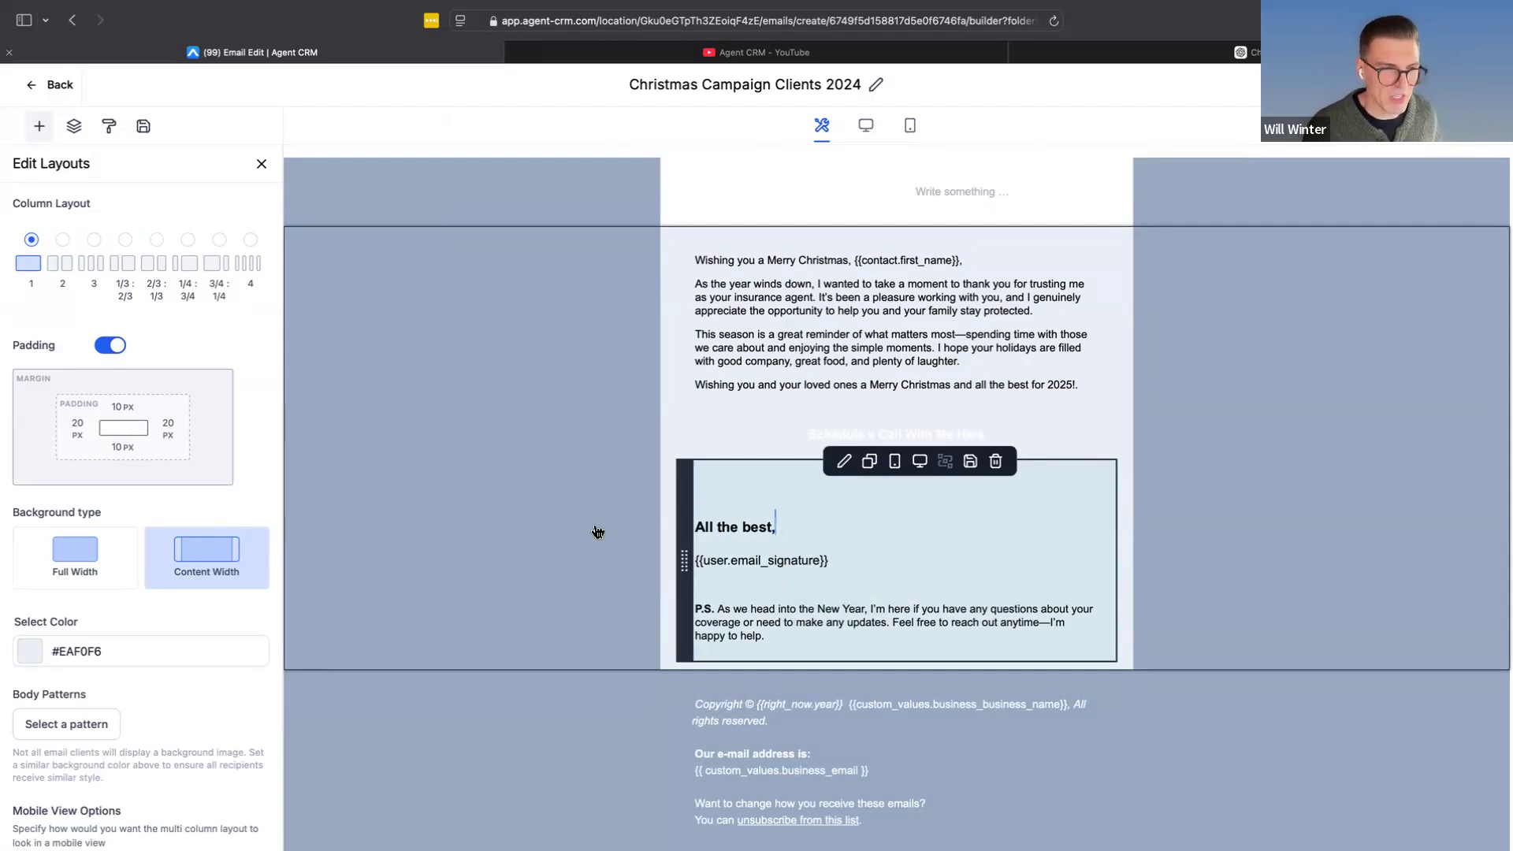
left_click(1230, 429)
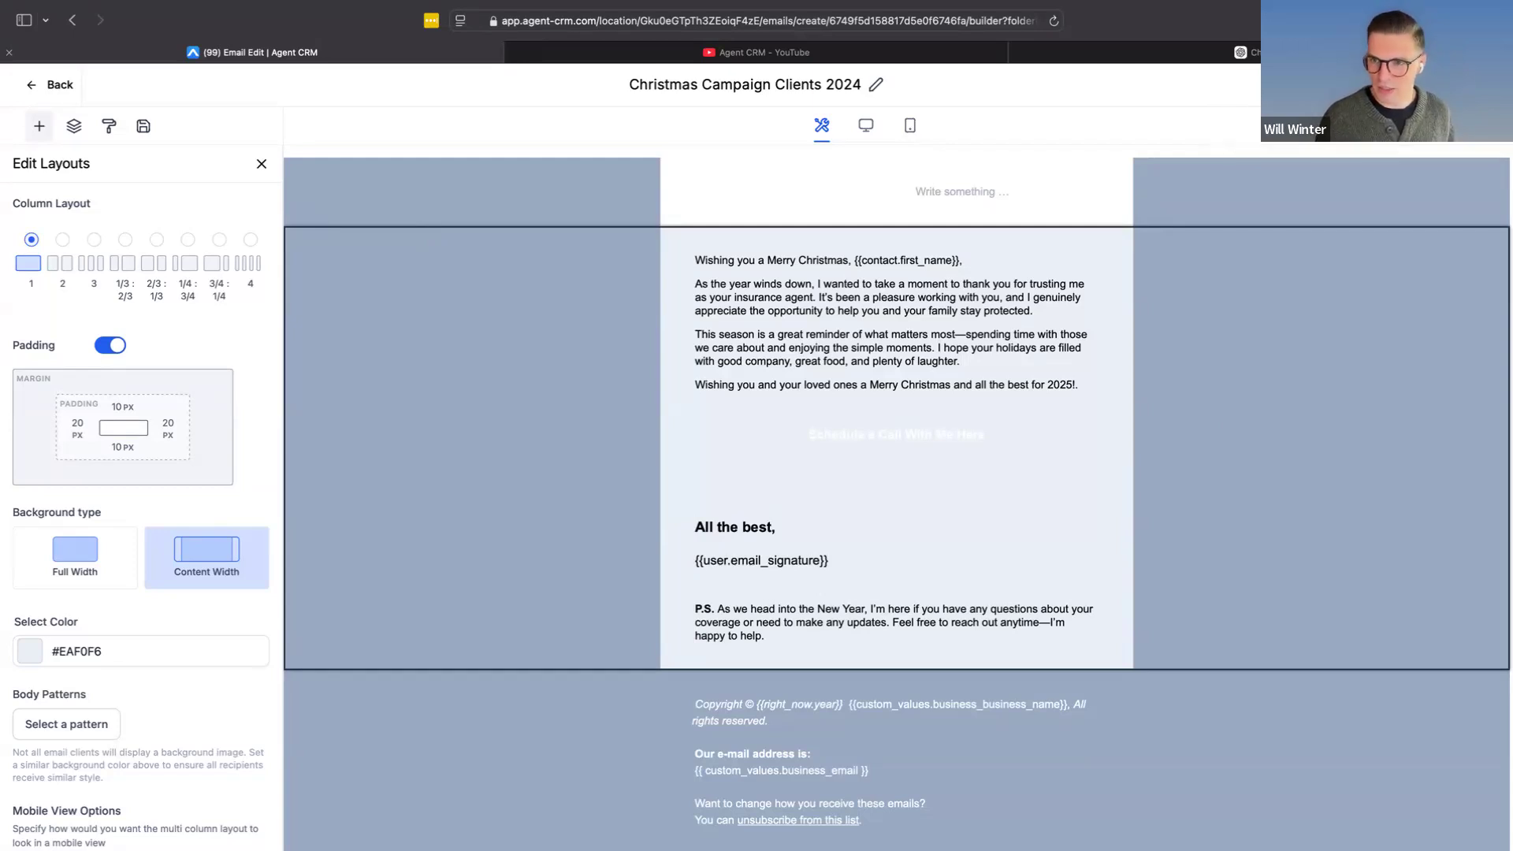
left_click(1410, 85)
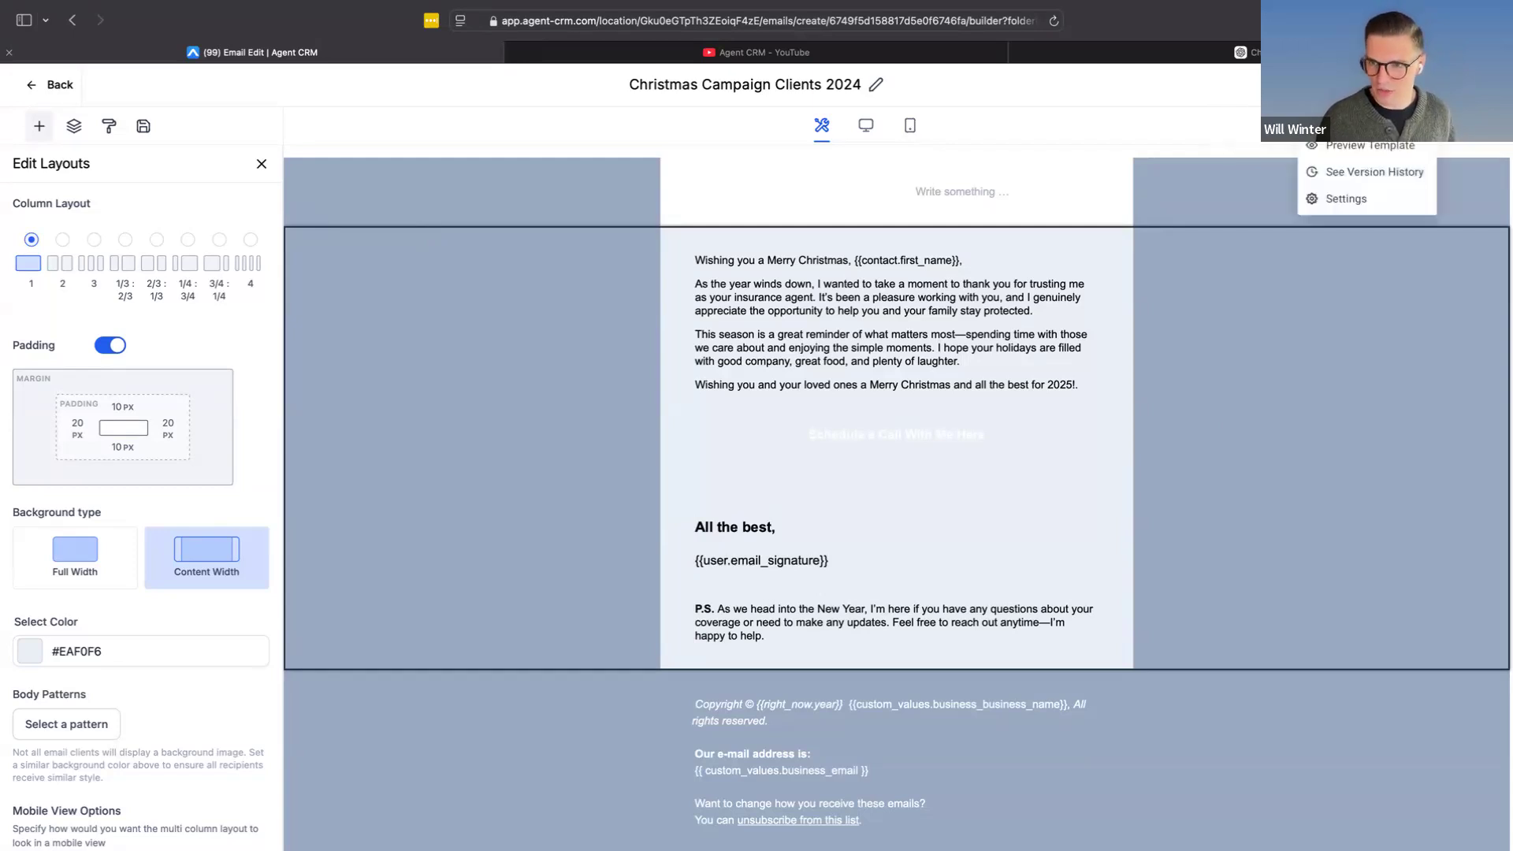
left_click(1344, 149)
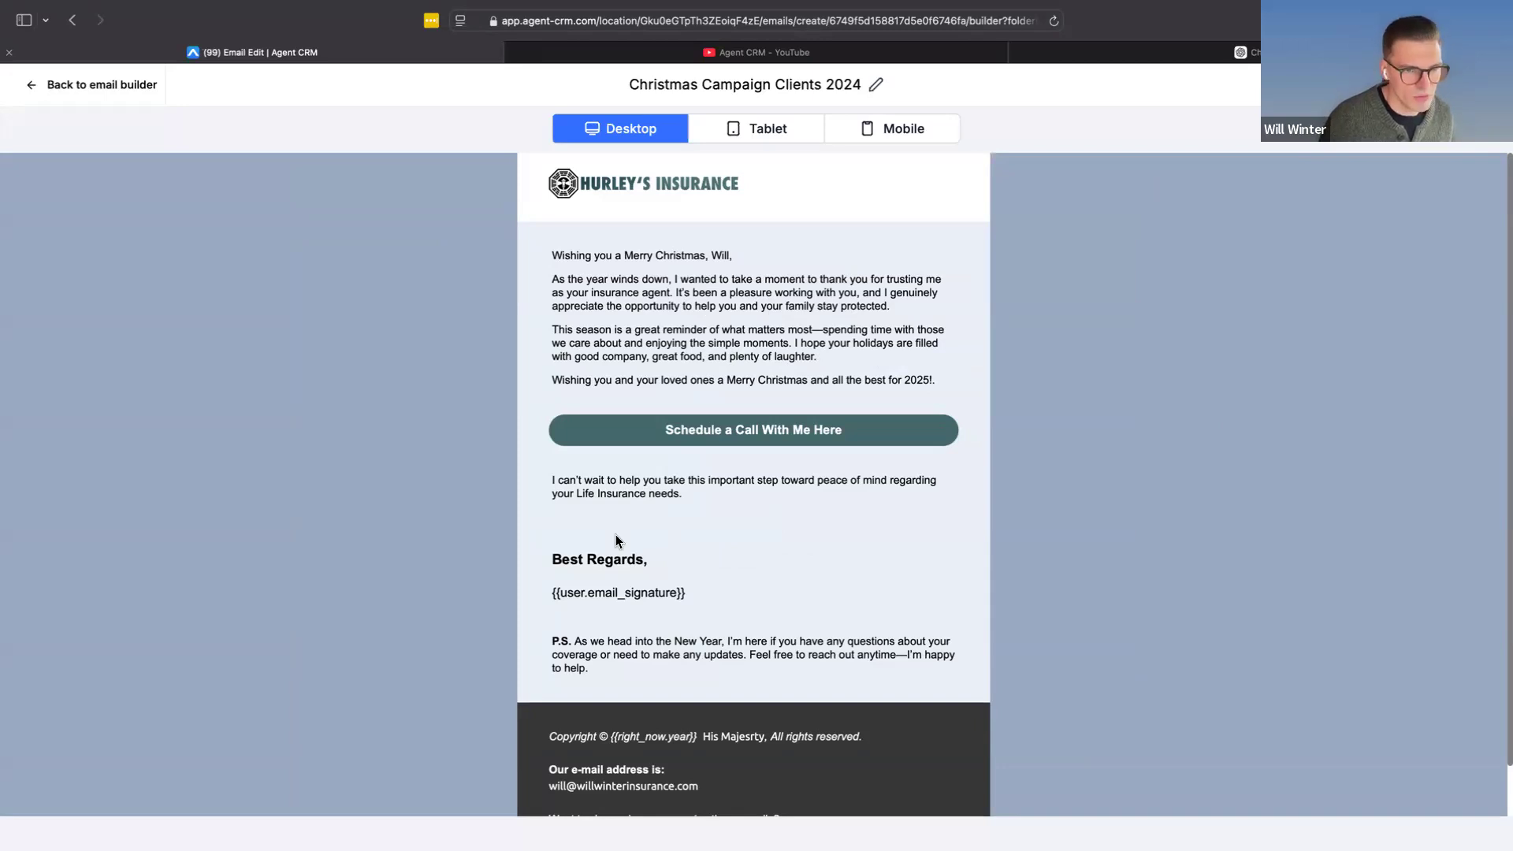
scroll(617, 541, "down", 1)
scroll(617, 540, "up", 1)
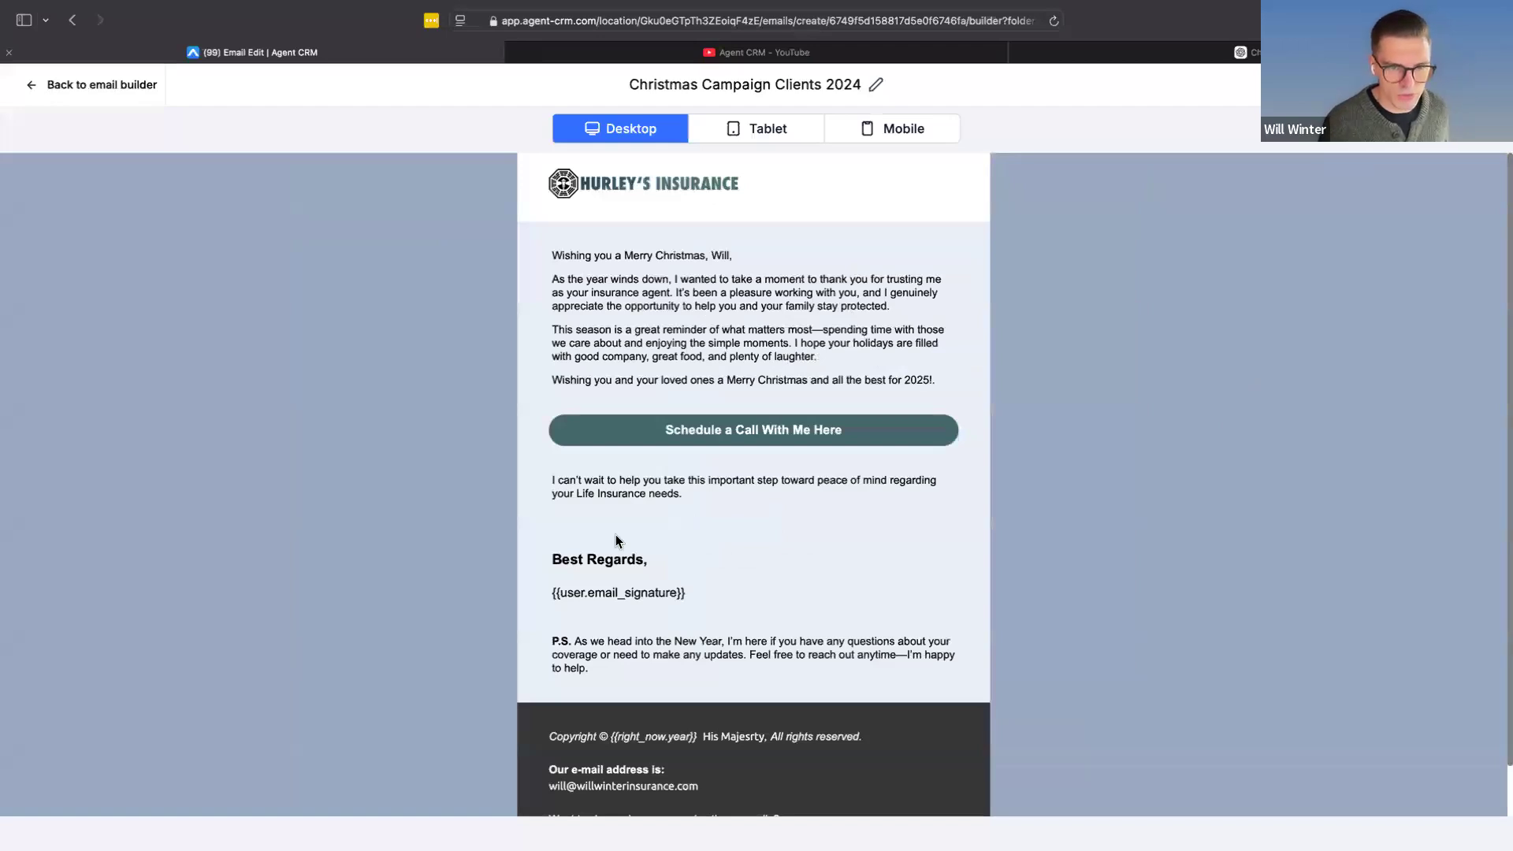
left_click(47, 85)
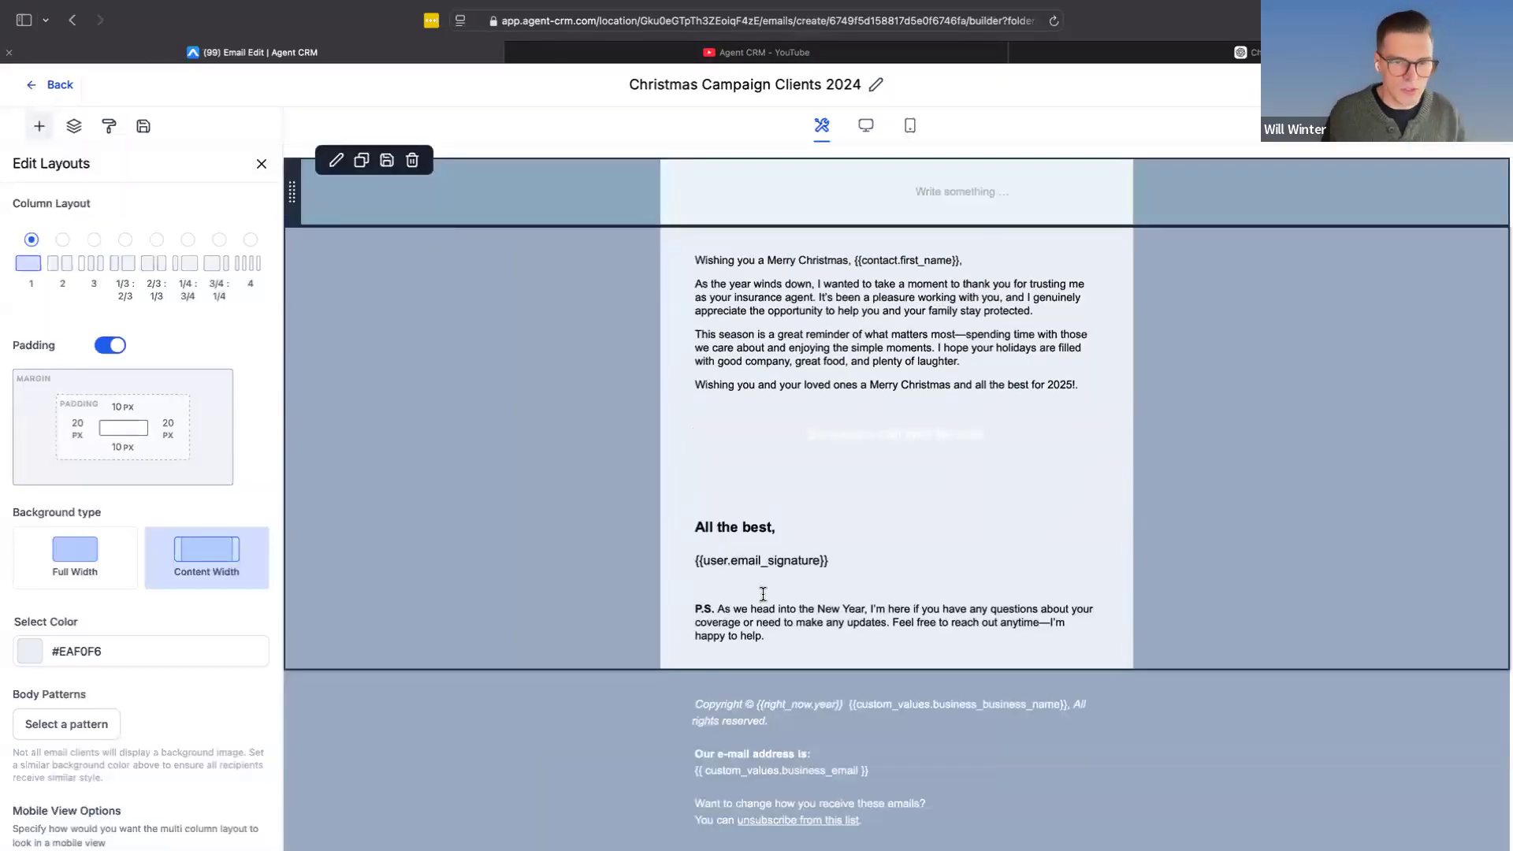
Step: Drag the 'Schedule a Call With Me Here' button below the P.S. and check it in Preview Template
left_click_drag(686, 433, 725, 618)
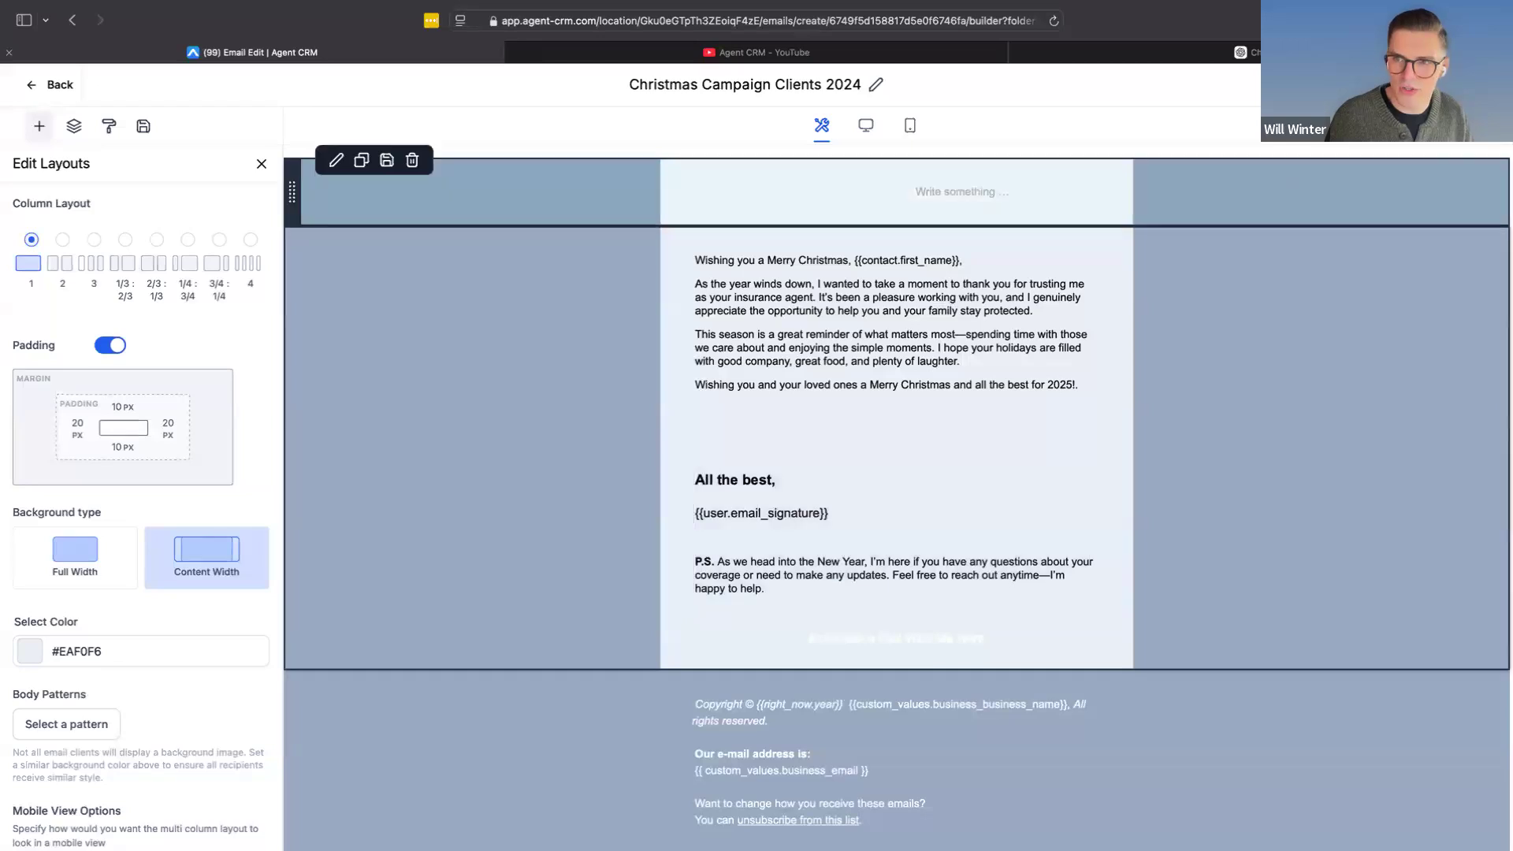
left_click(1351, 85)
left_click(1351, 155)
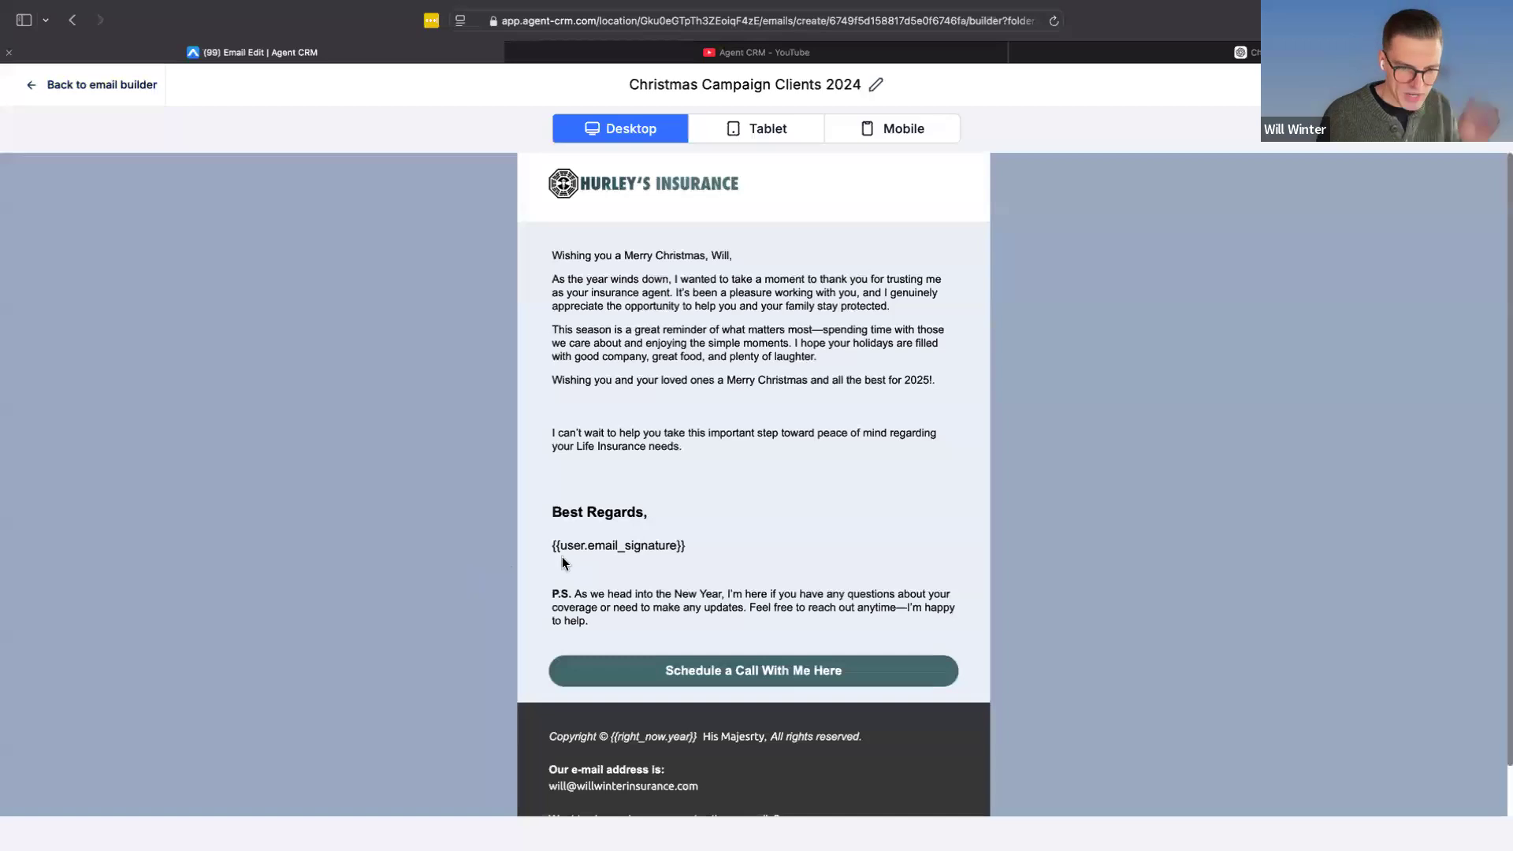
left_click(121, 85)
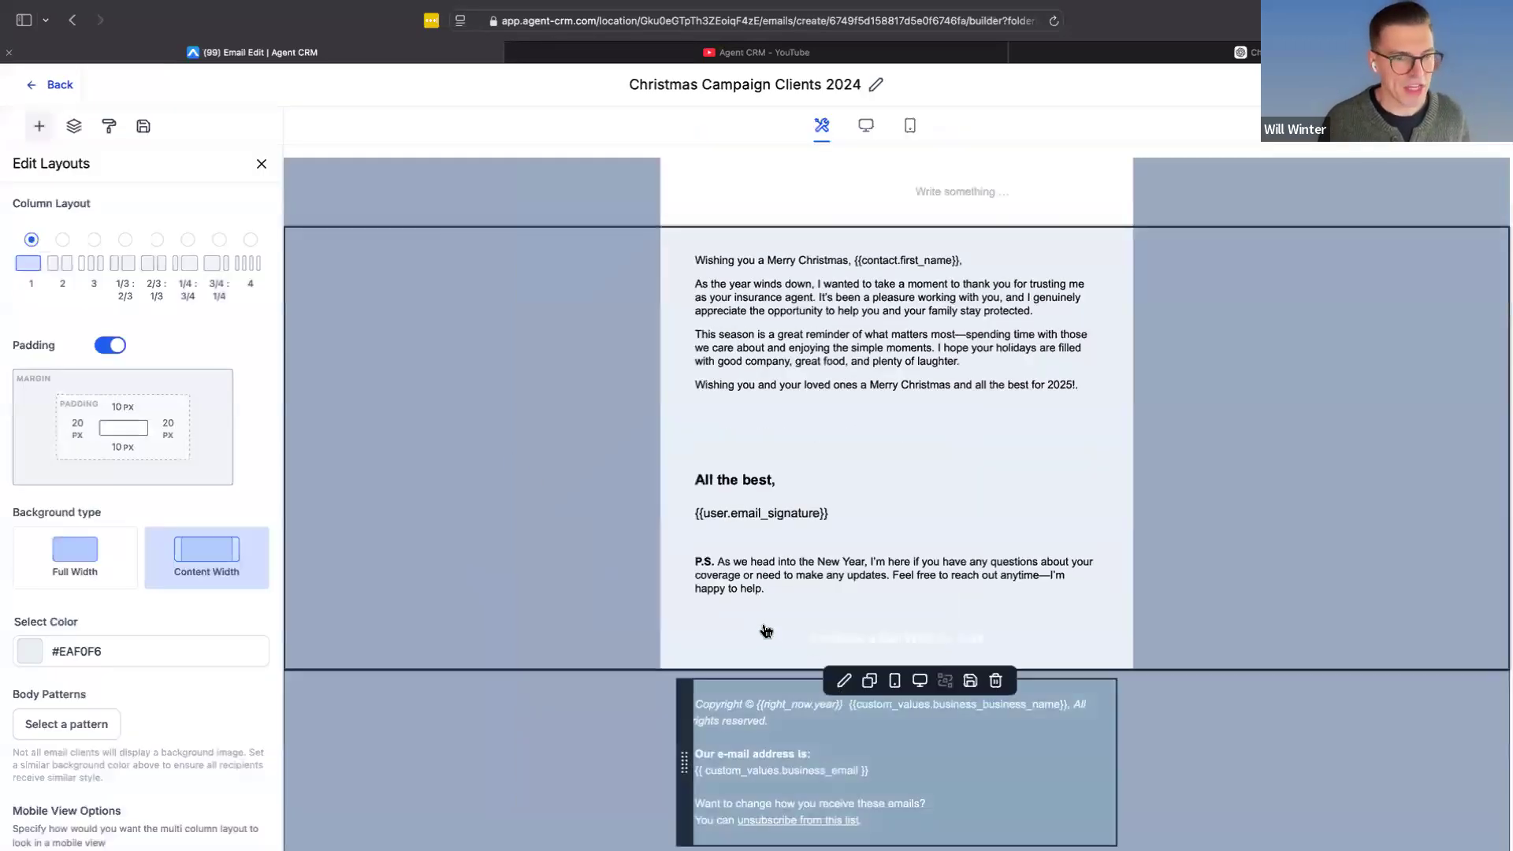
left_click(770, 647)
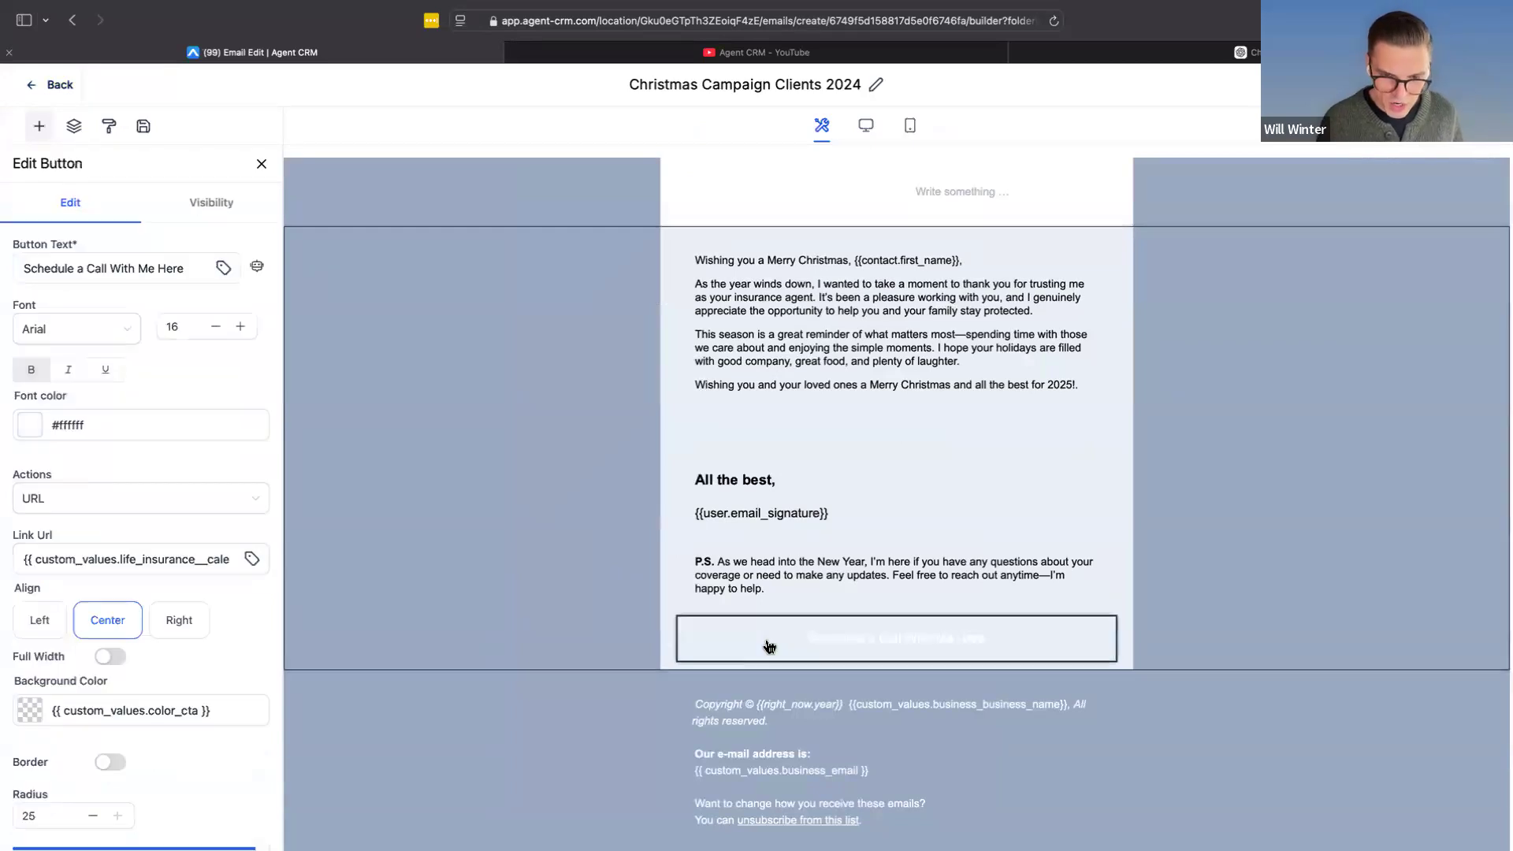
Step: Clear the existing Link Url of the Schedule a Call button
scroll(770, 647, "up", 5)
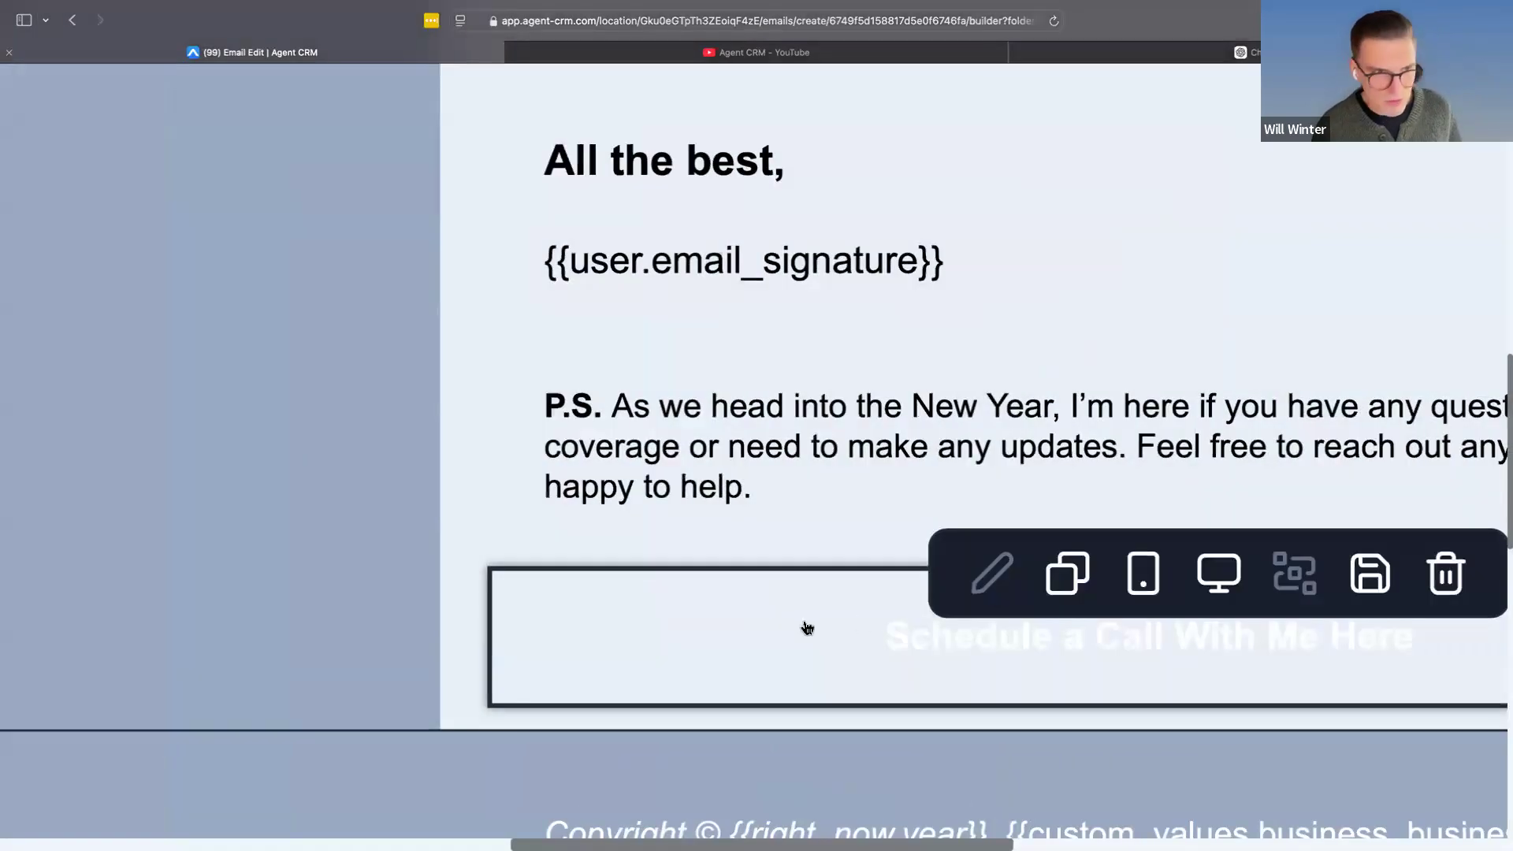
scroll(736, 625, "down", 5)
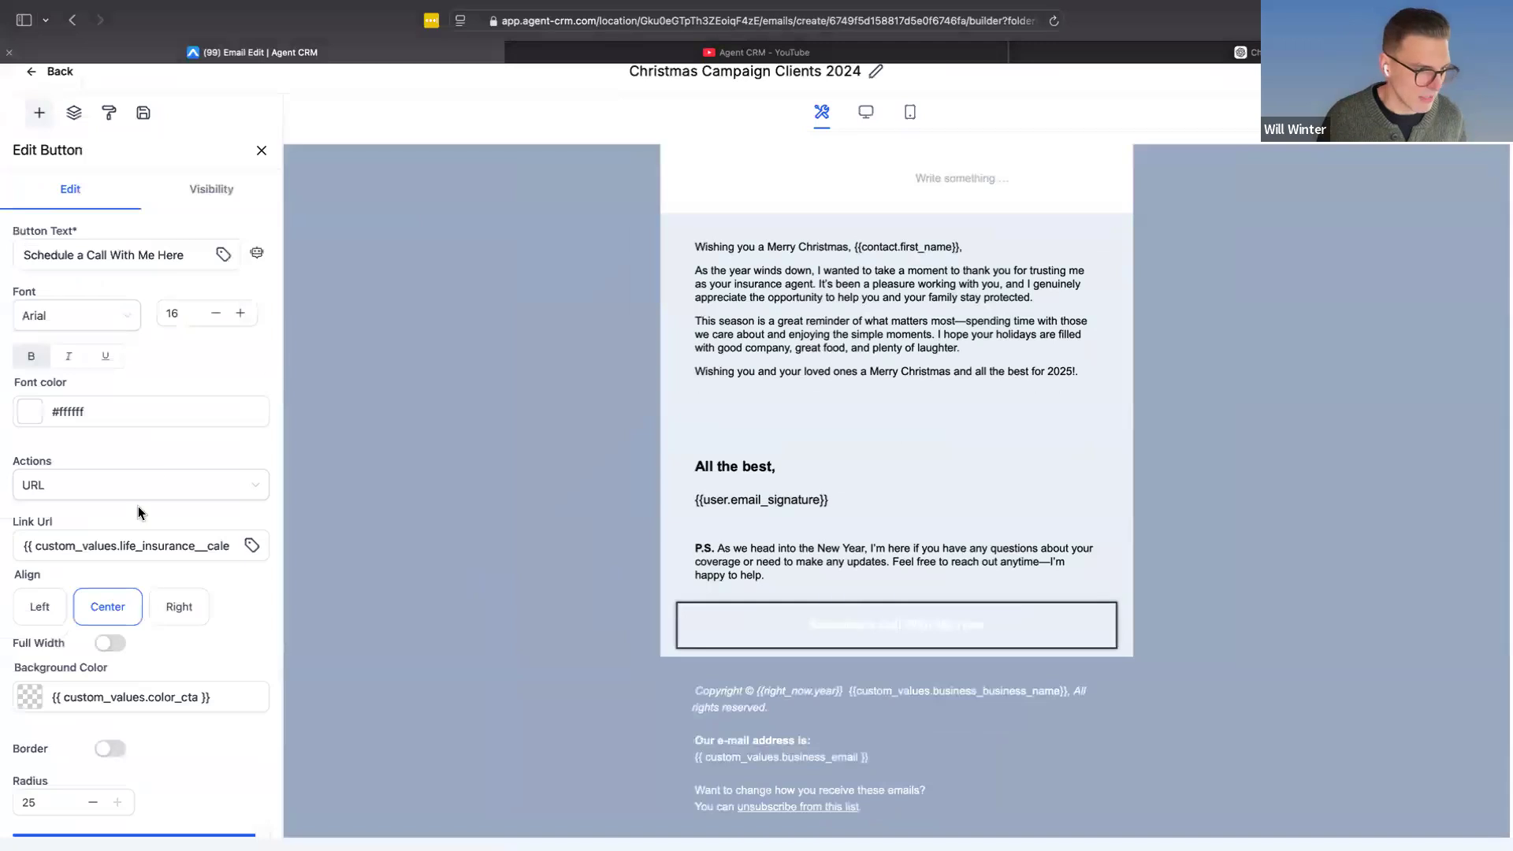
left_click(63, 544)
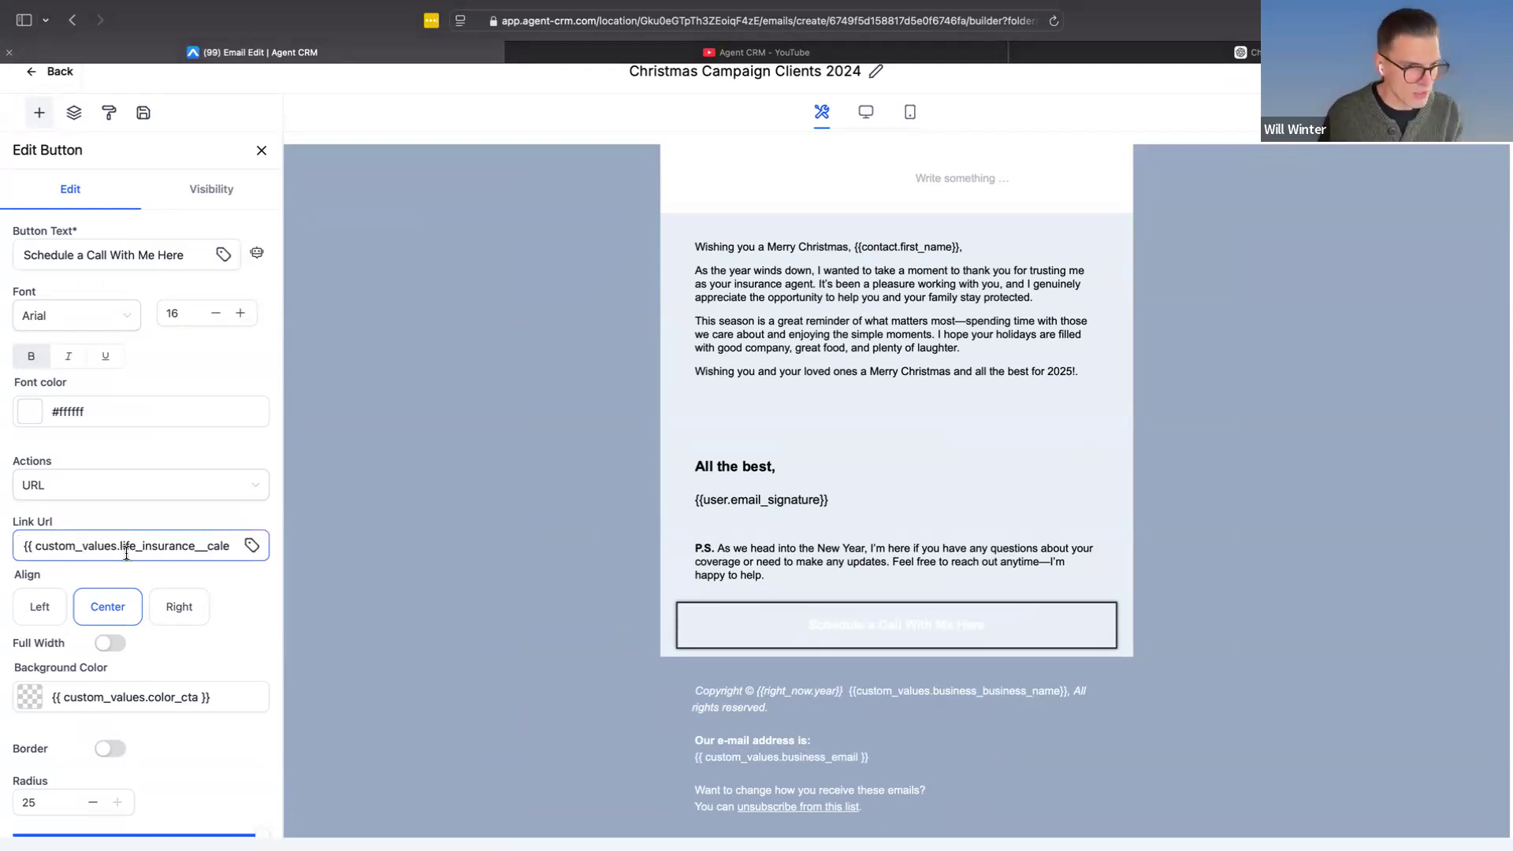
triple_click(189, 540)
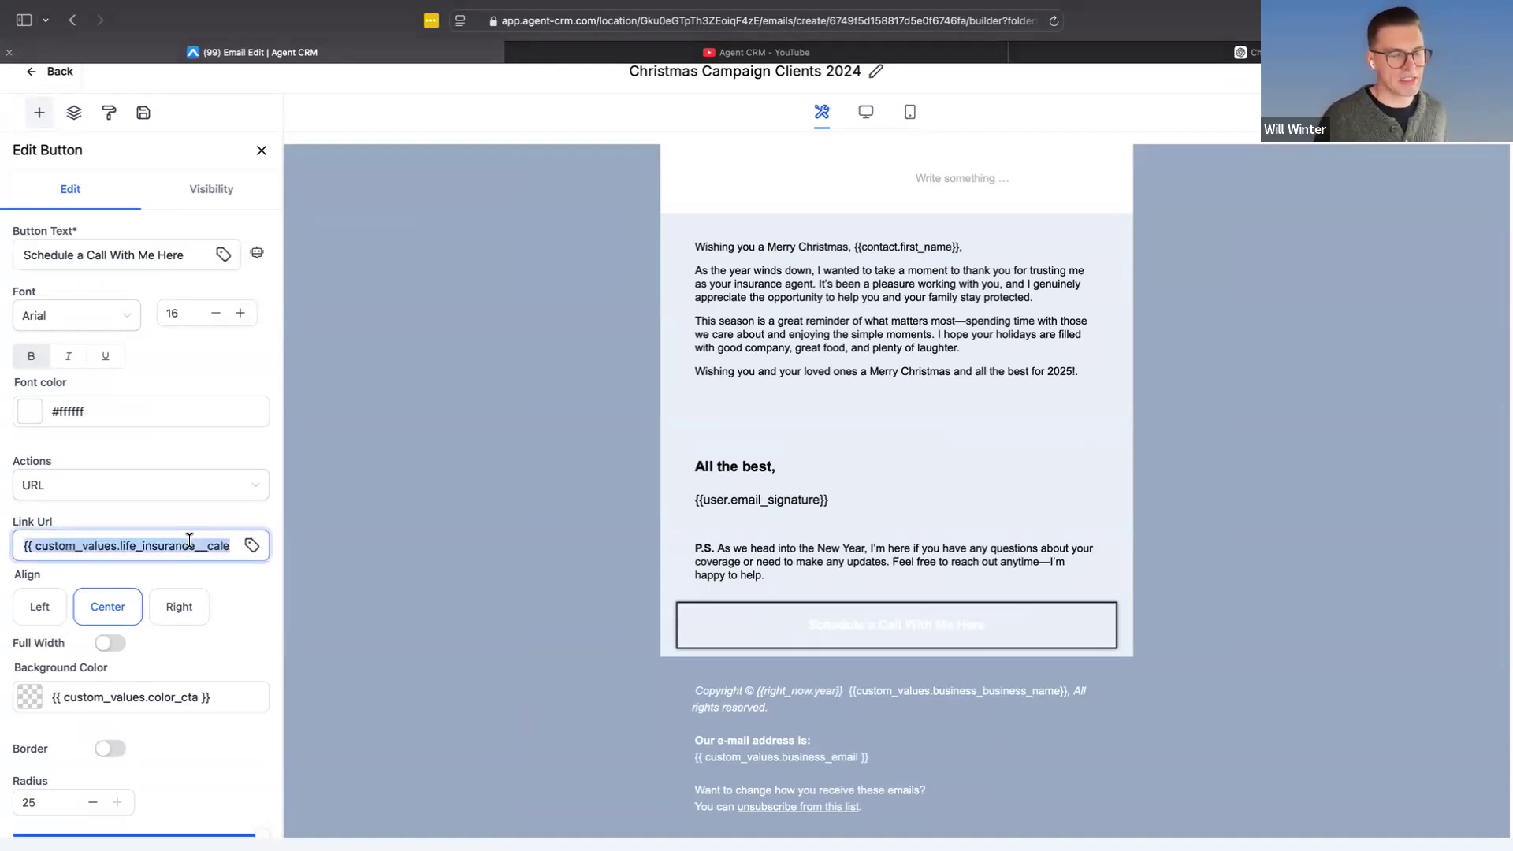
key("BackSpace")
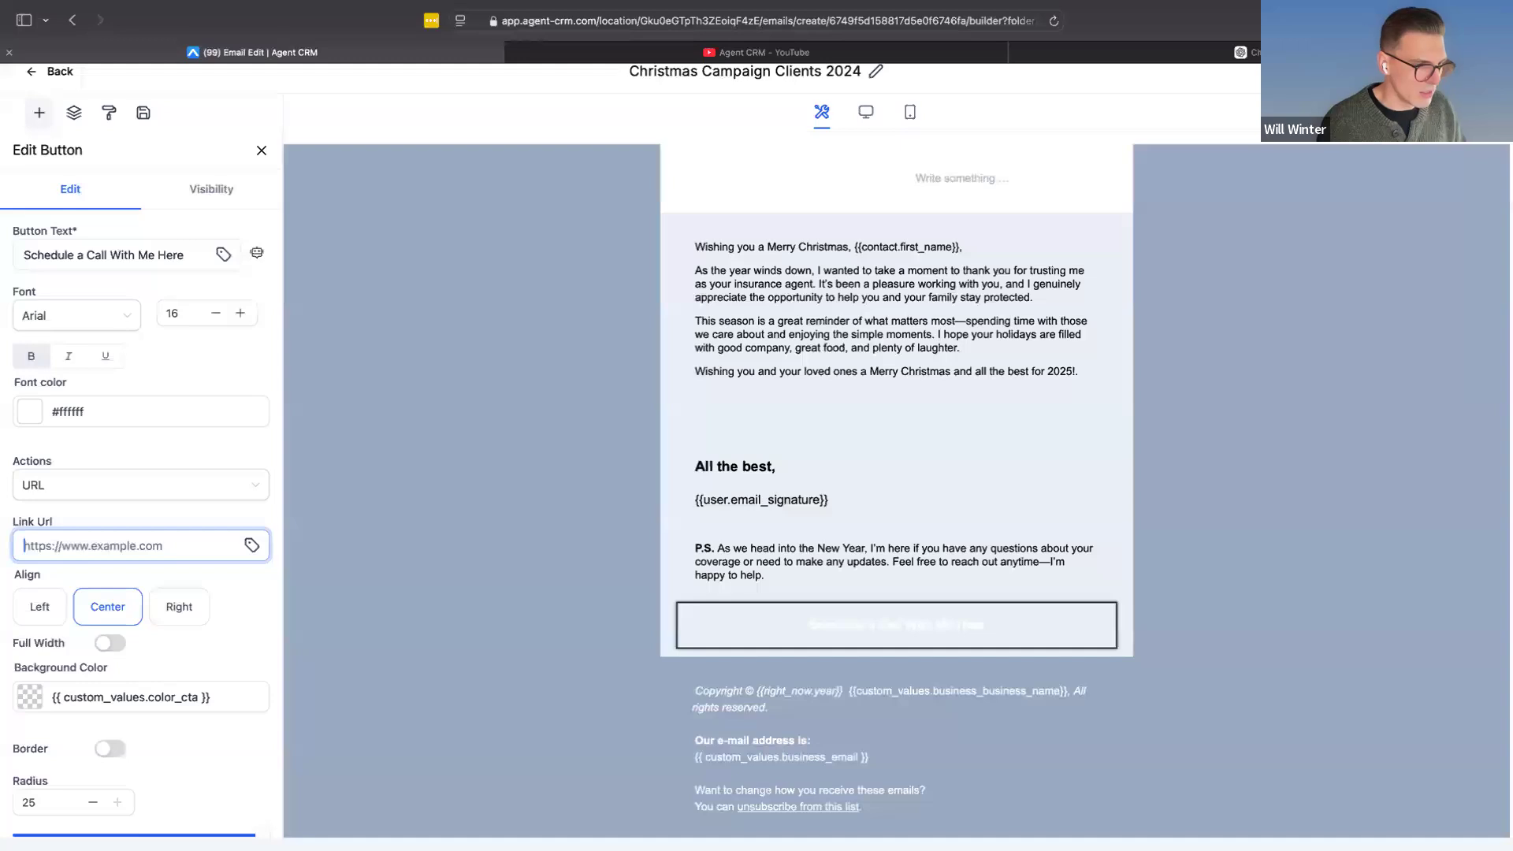
Step: Search merge fields for 'calendar' and set the link to Custom Fields / Calendar : Medicare
left_click(250, 551)
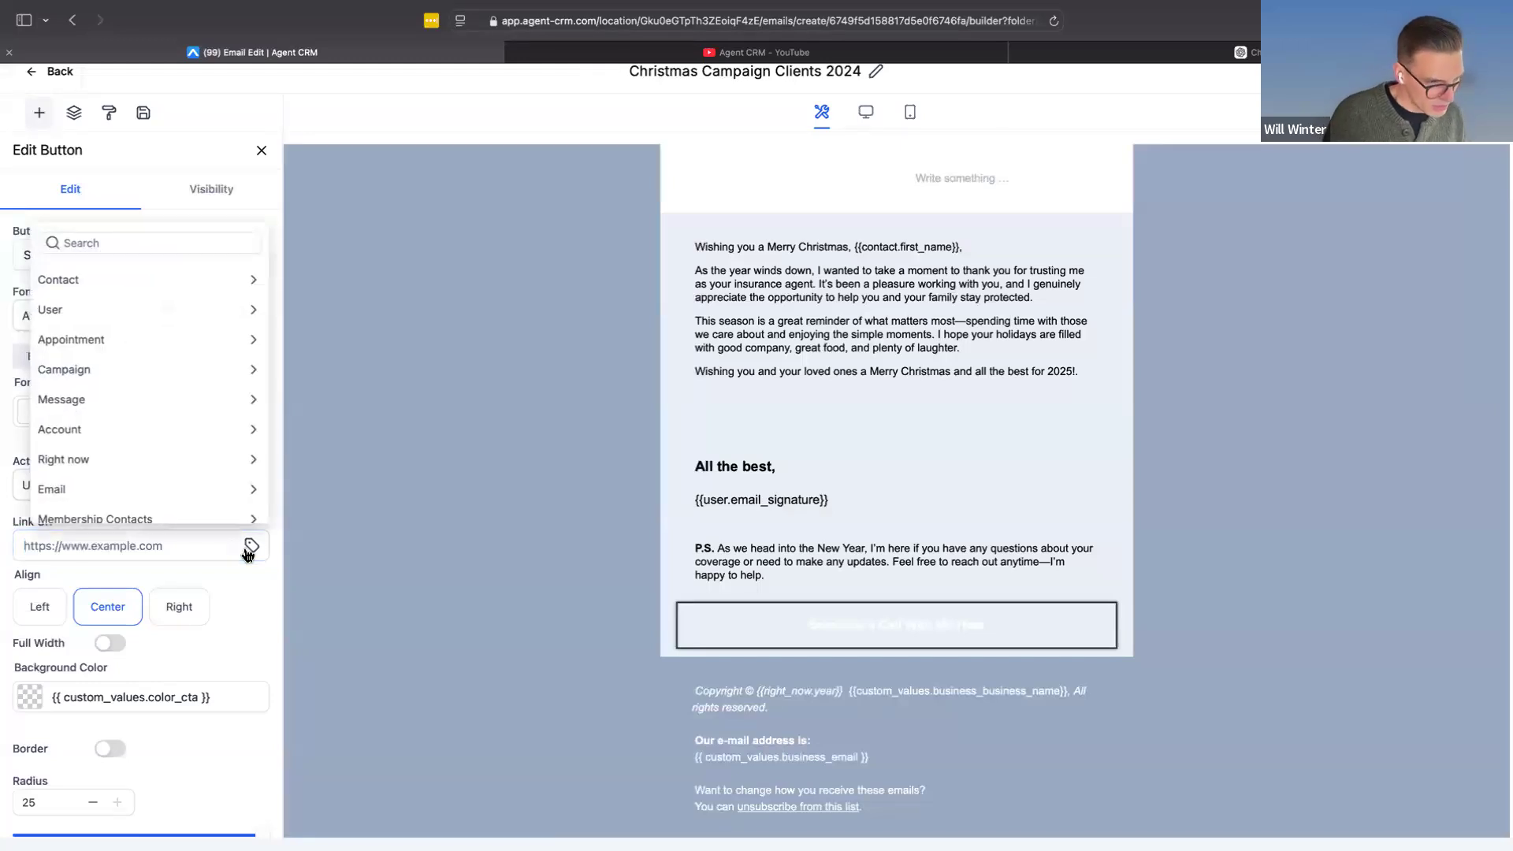
scroll(164, 478, "down", 6)
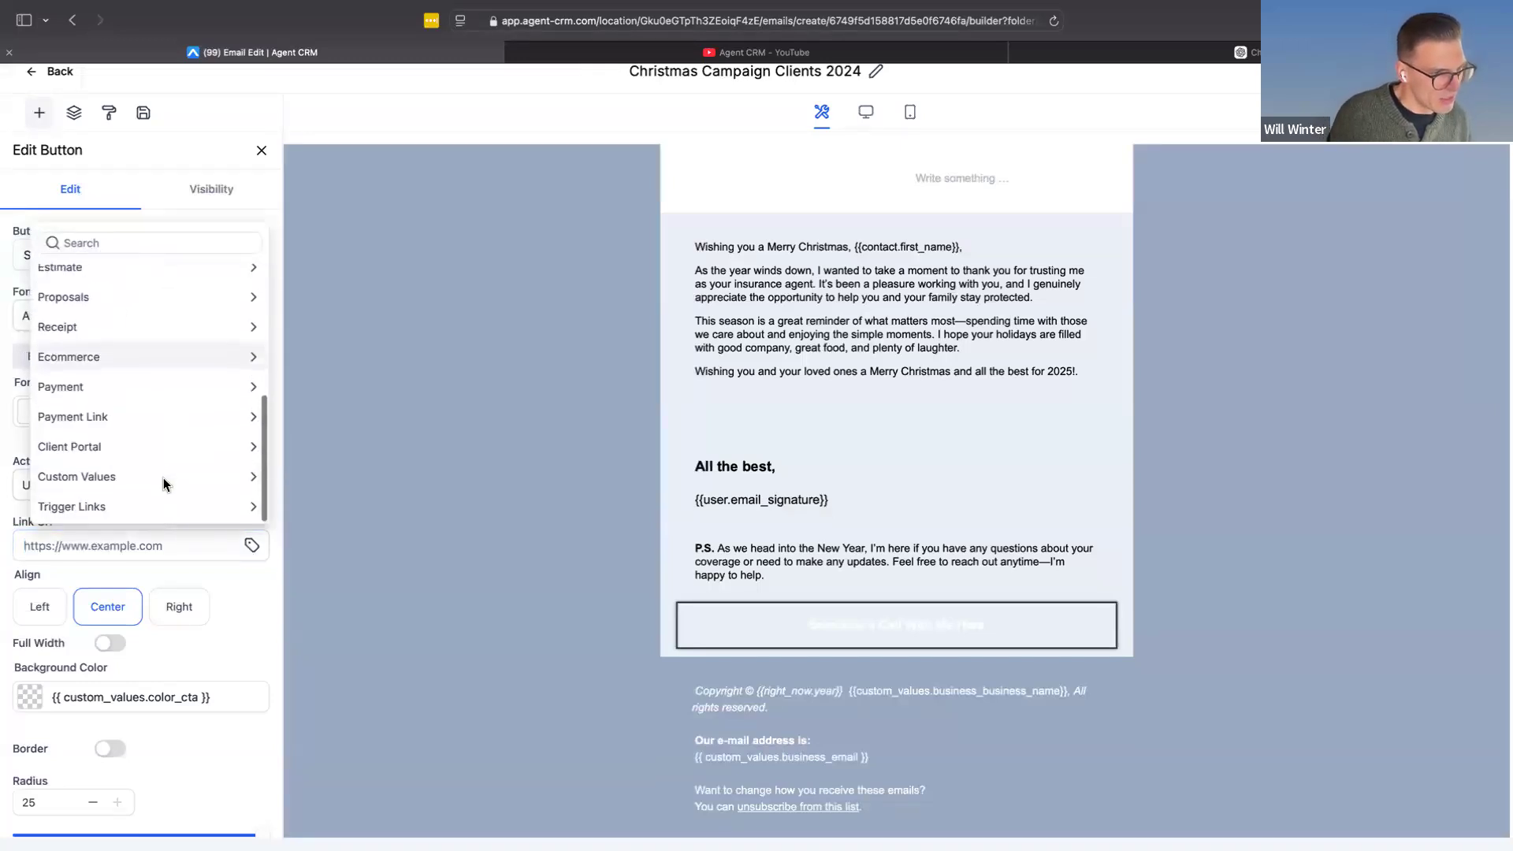
left_click(138, 479)
scroll(138, 479, "down", 3)
scroll(139, 480, "up", 10)
left_click(135, 243)
type("calendar")
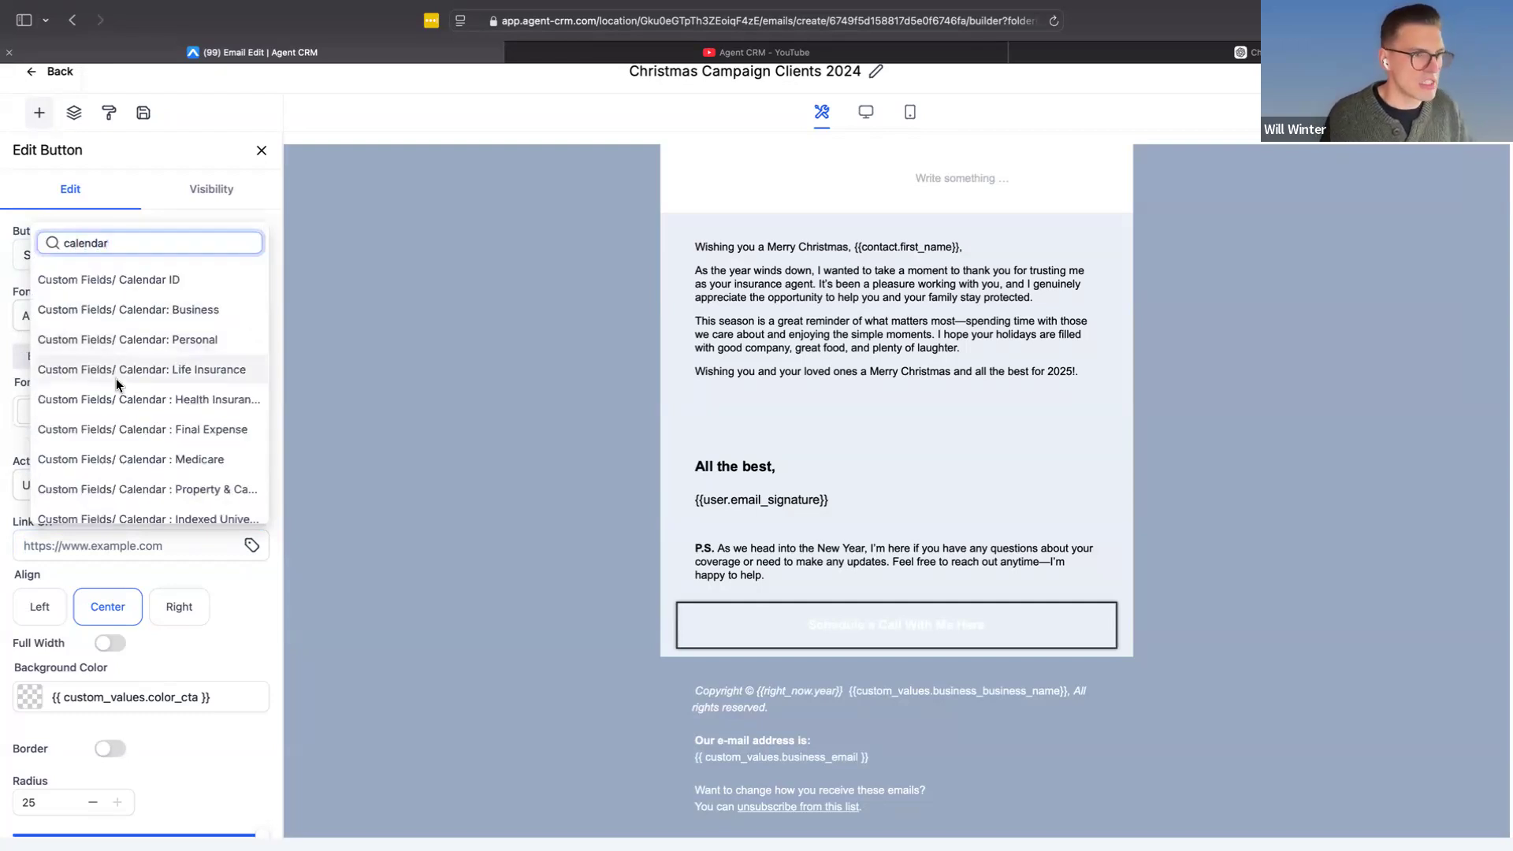
scroll(118, 383, "down", 1)
scroll(143, 402, "down", 1)
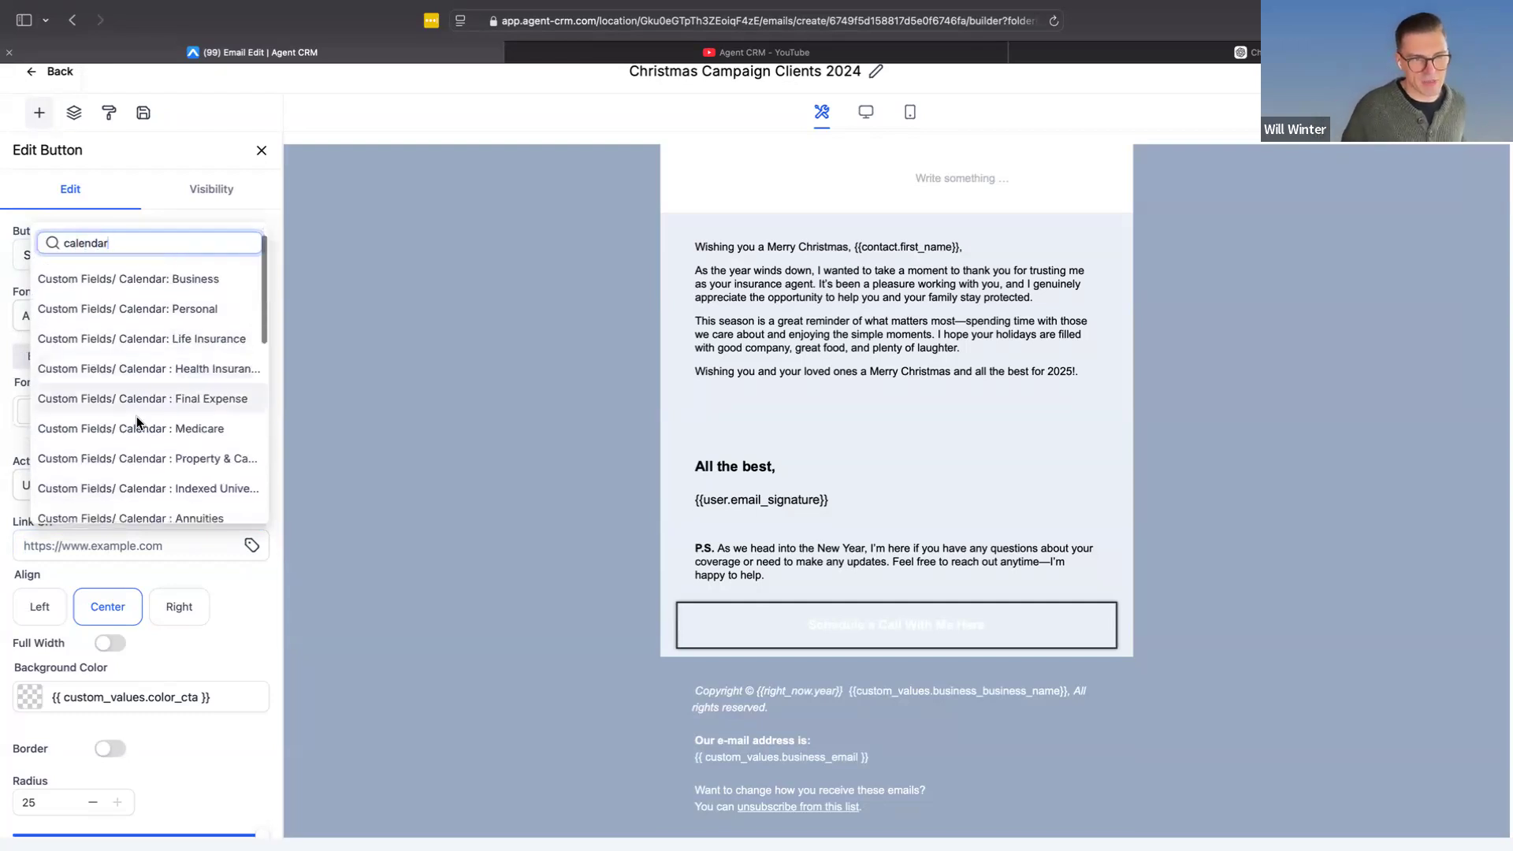
scroll(152, 448, "down", 1)
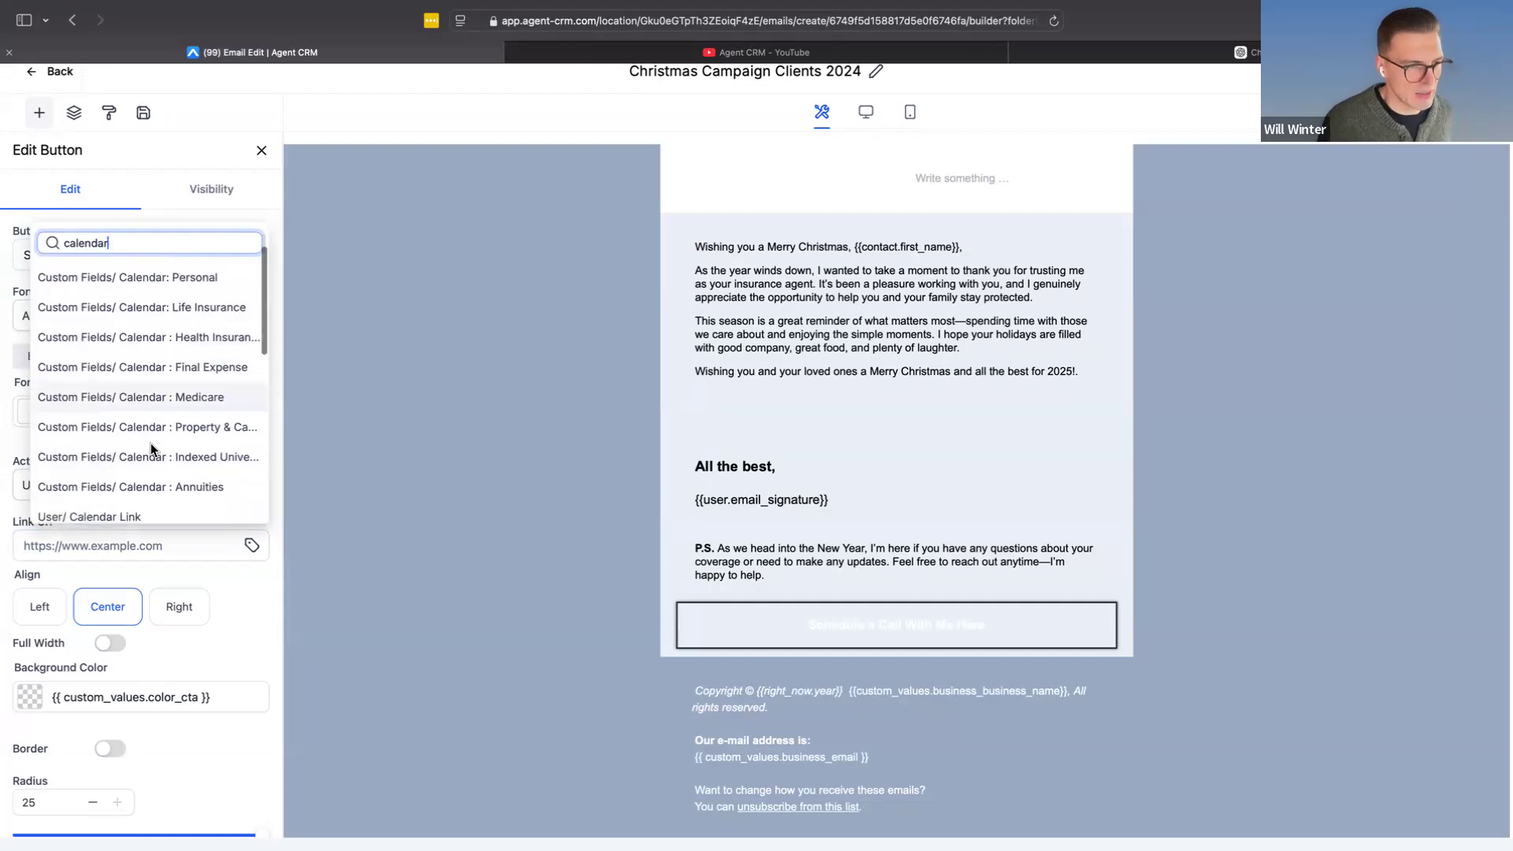
left_click(211, 396)
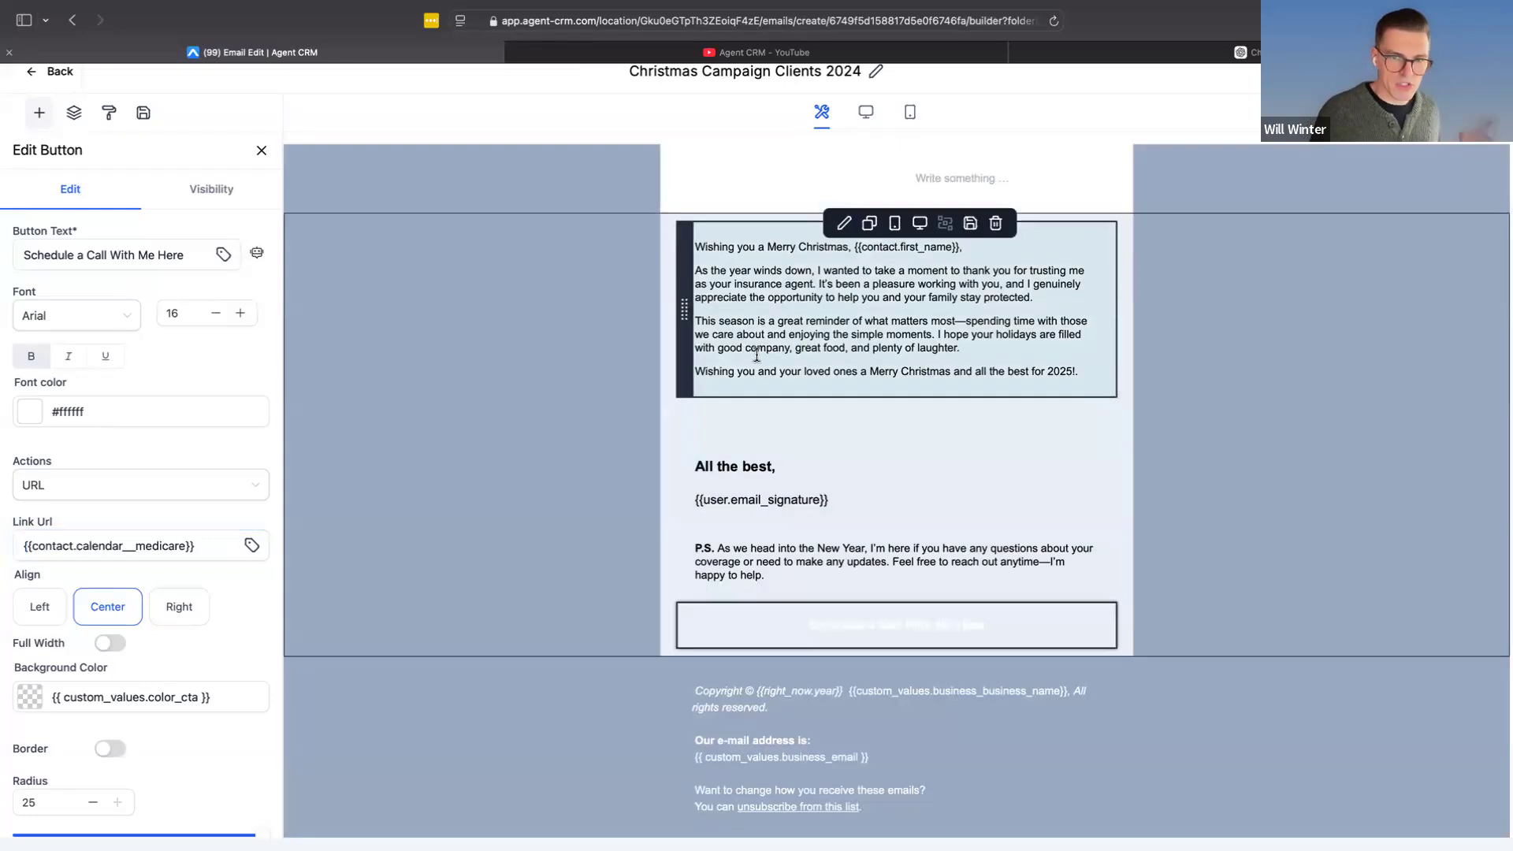
Step: Ask ChatGPT 'Can you rewrite this email with a slight focus on Medicare specifically?' with the draft pasted
left_click(804, 336)
key("super+a")
key("super+c")
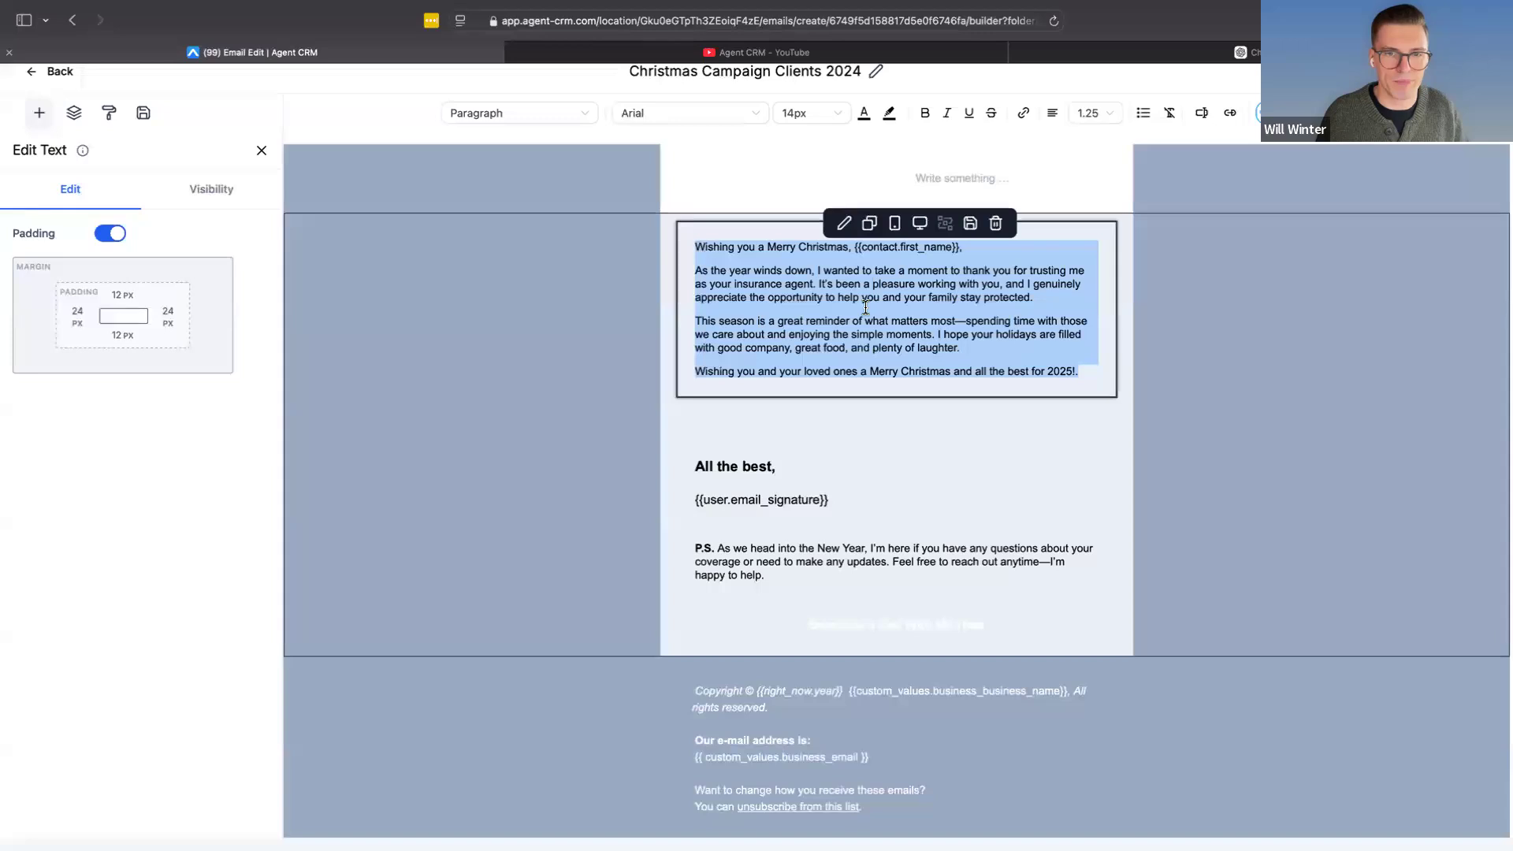
left_click(1127, 52)
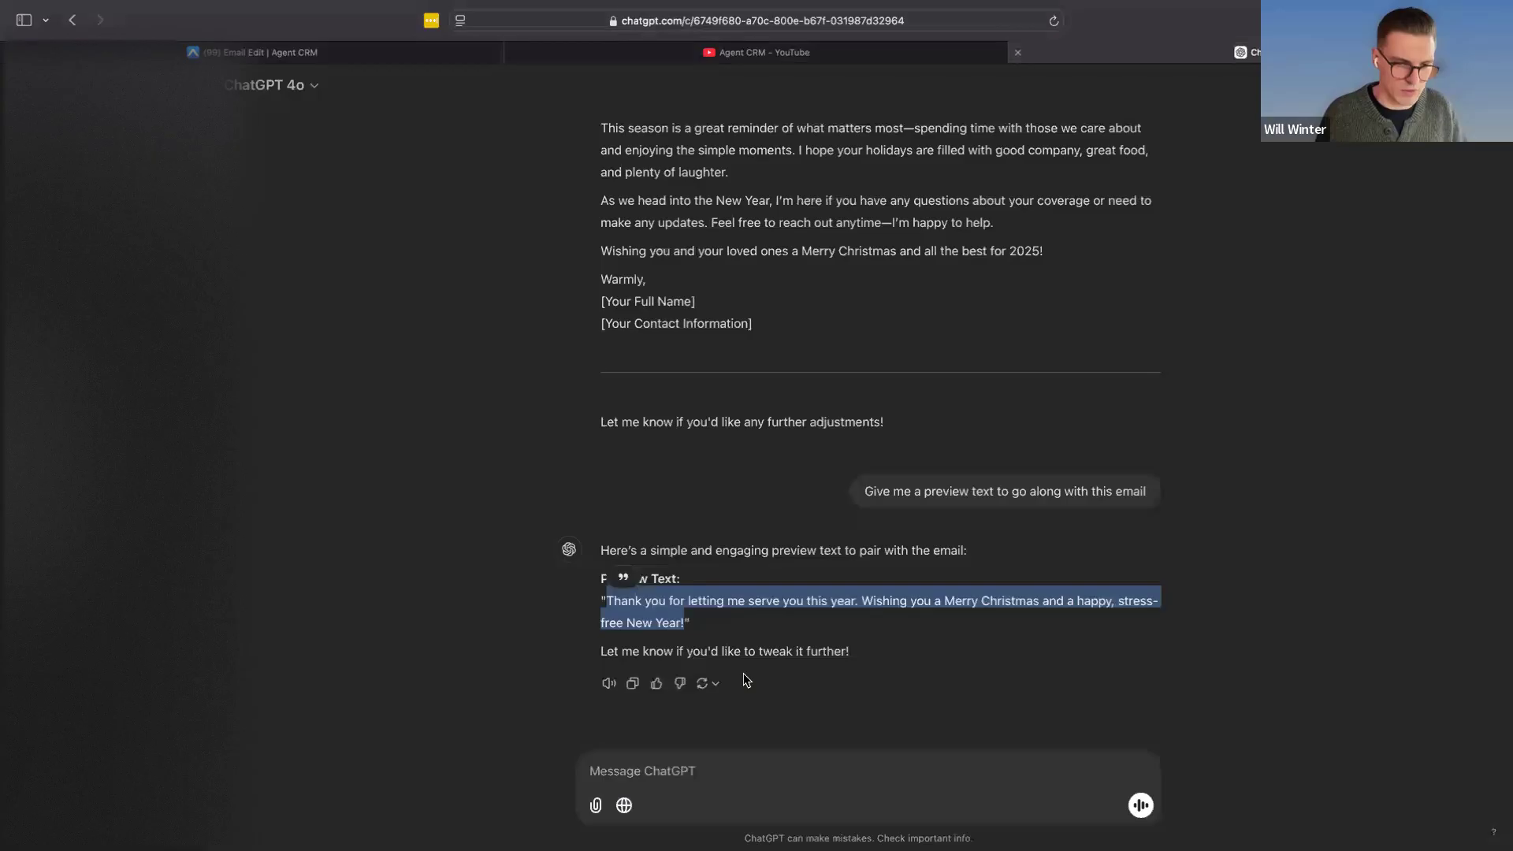
left_click(649, 765)
key("F5")
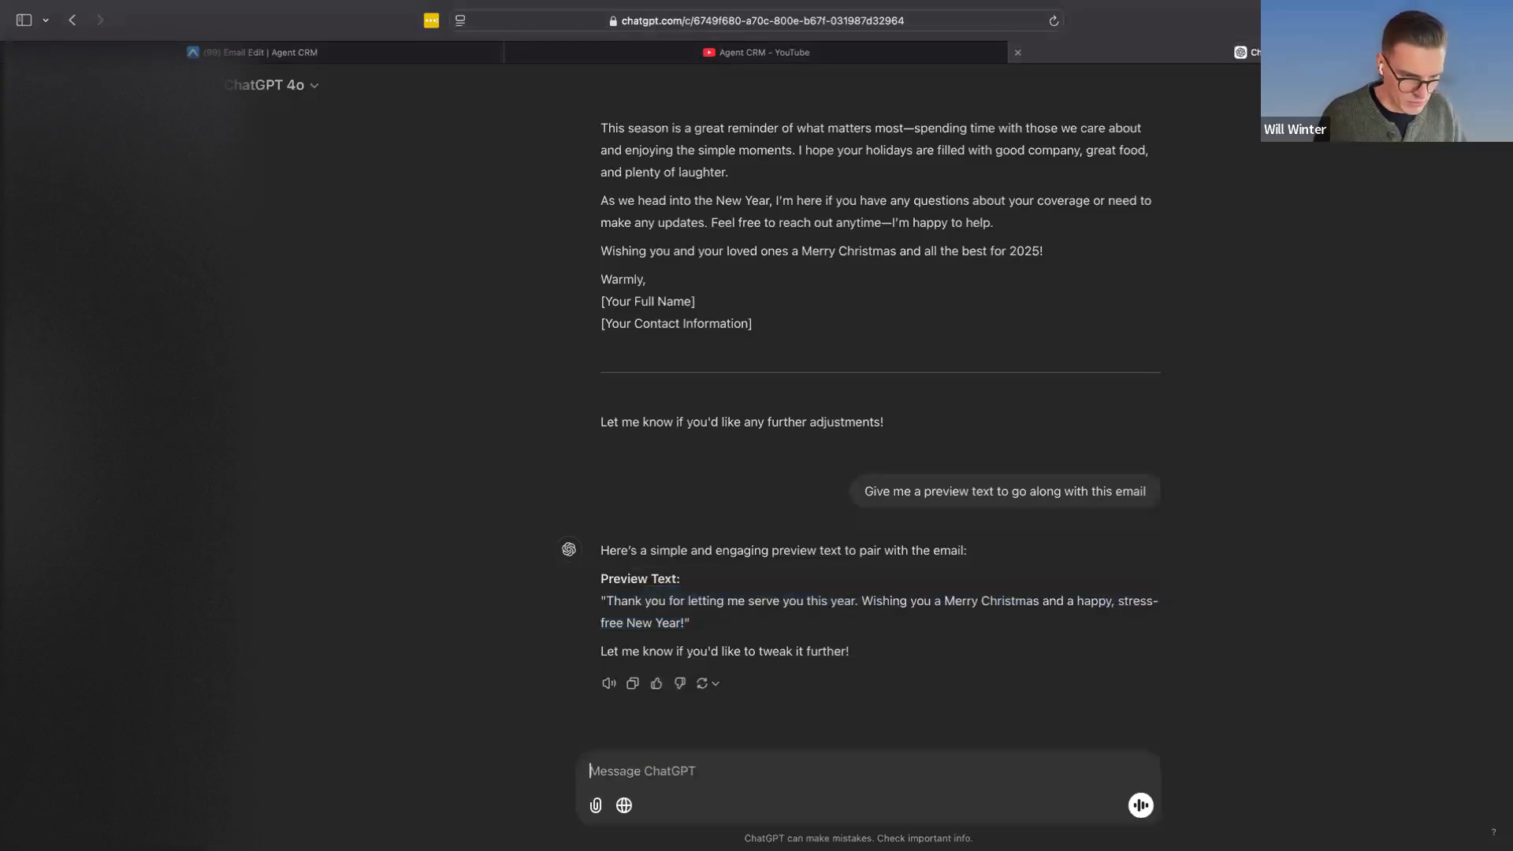
type("Can you")
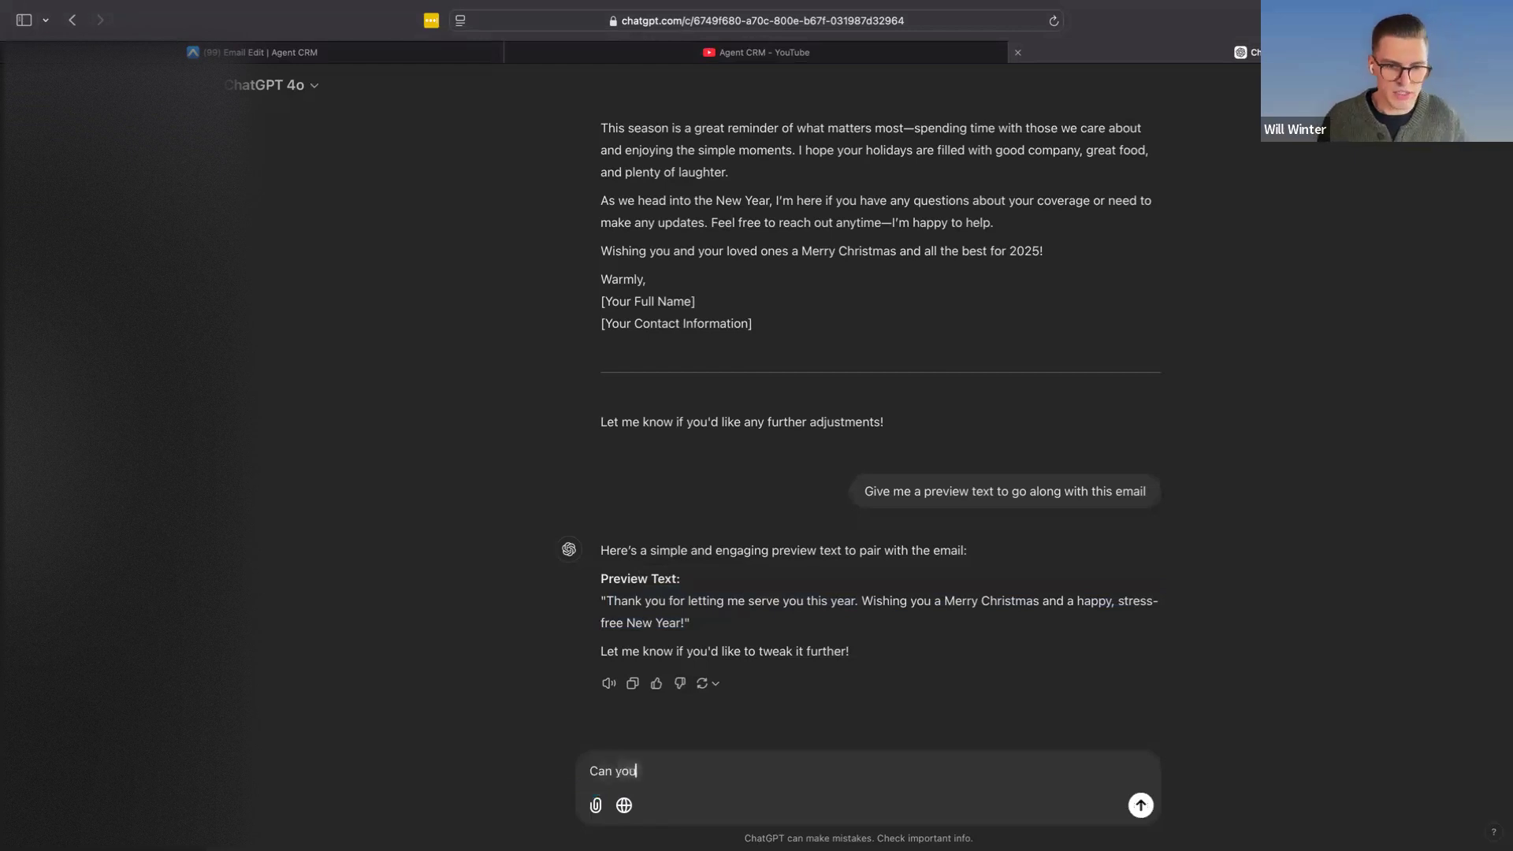
type(" rewrite this email with")
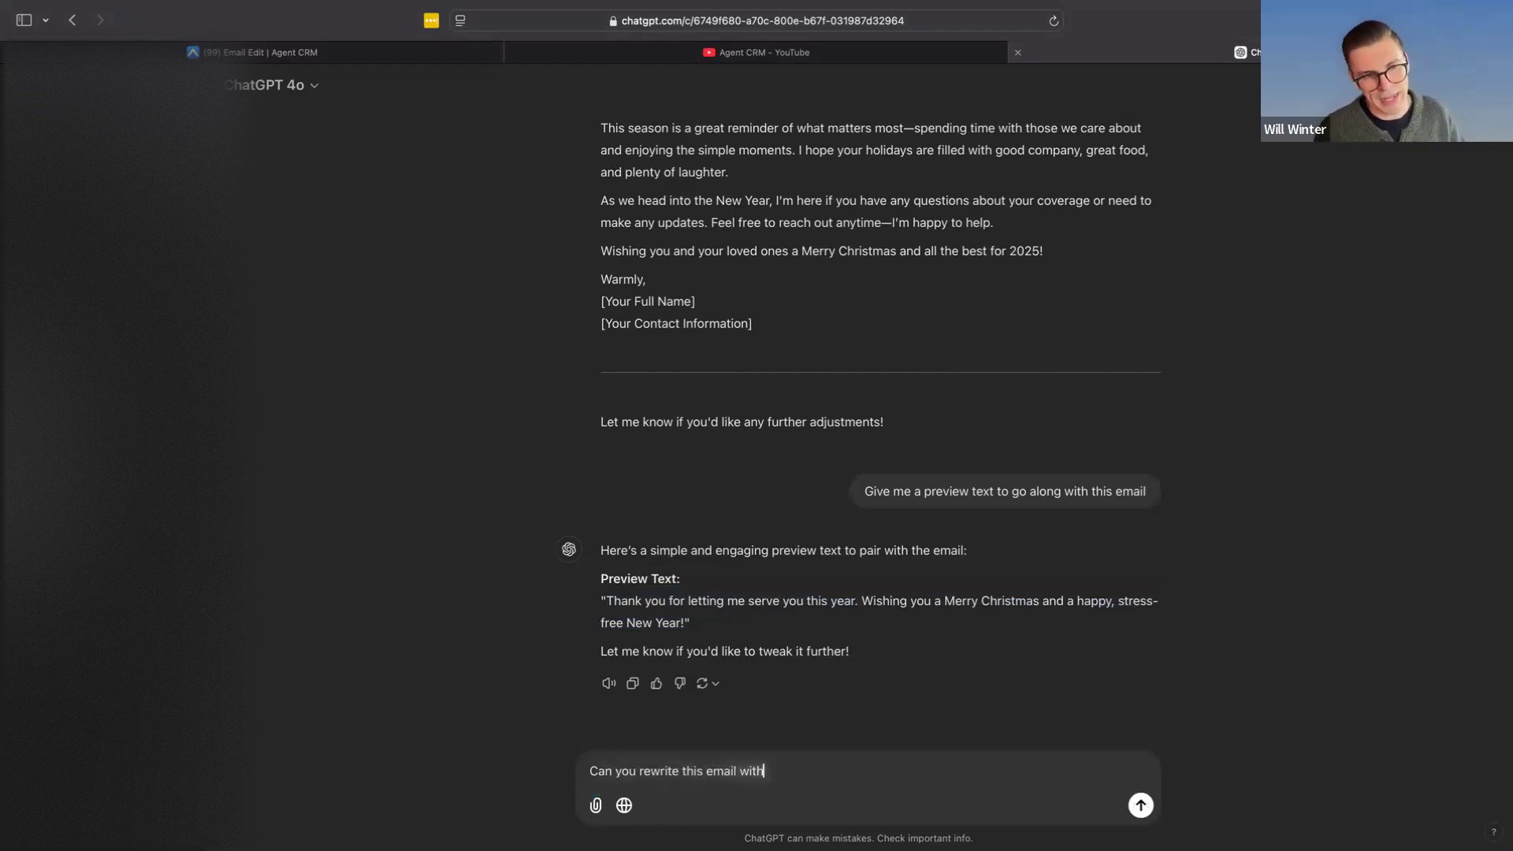
type(" a slight focus on Medicare specifically?")
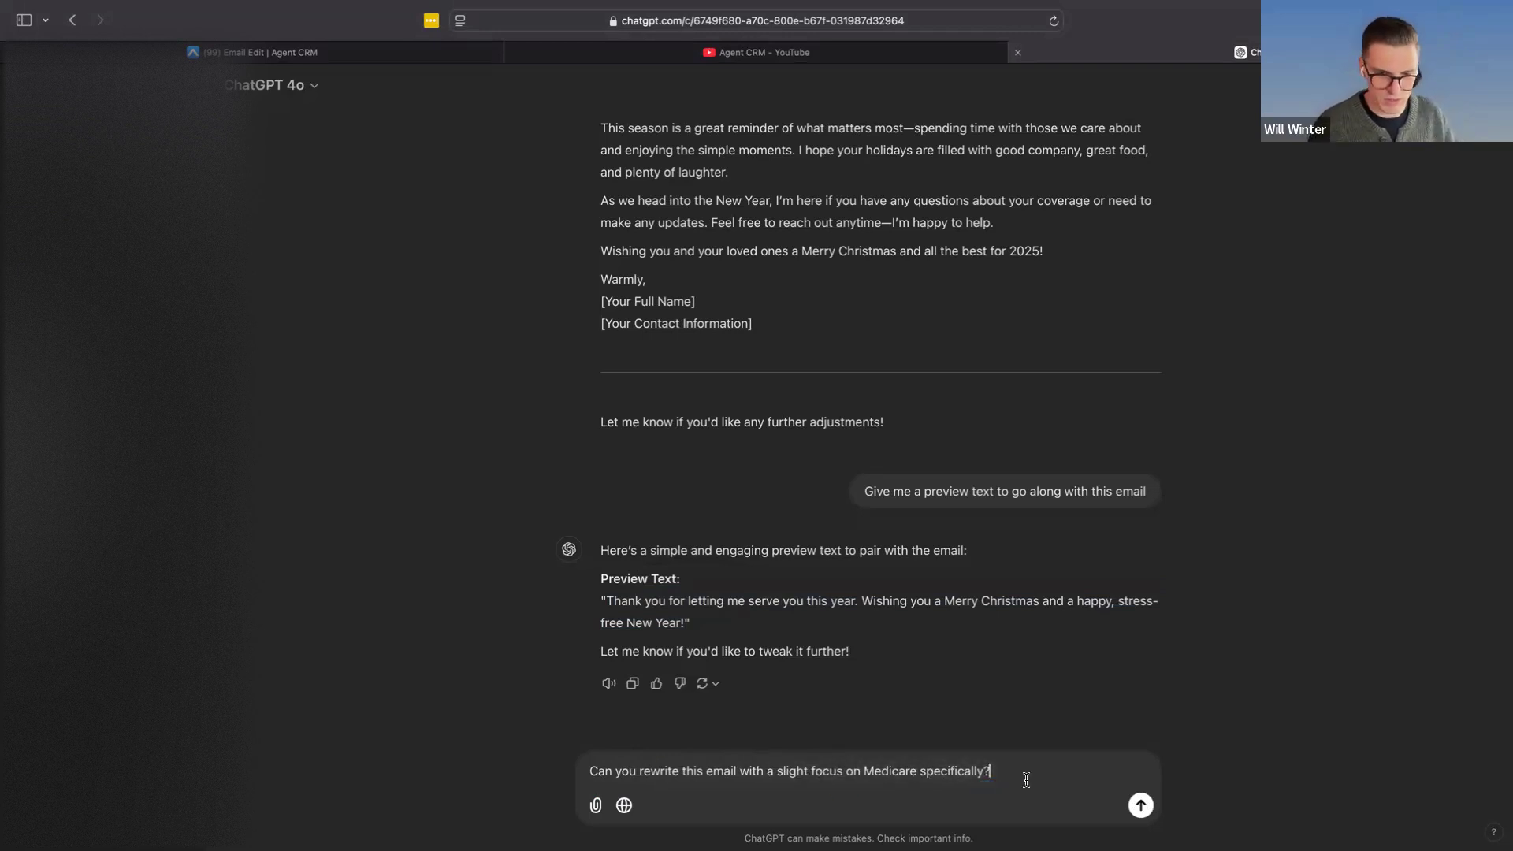
key("shift+Return")
key("shift+Return")
key("super+v")
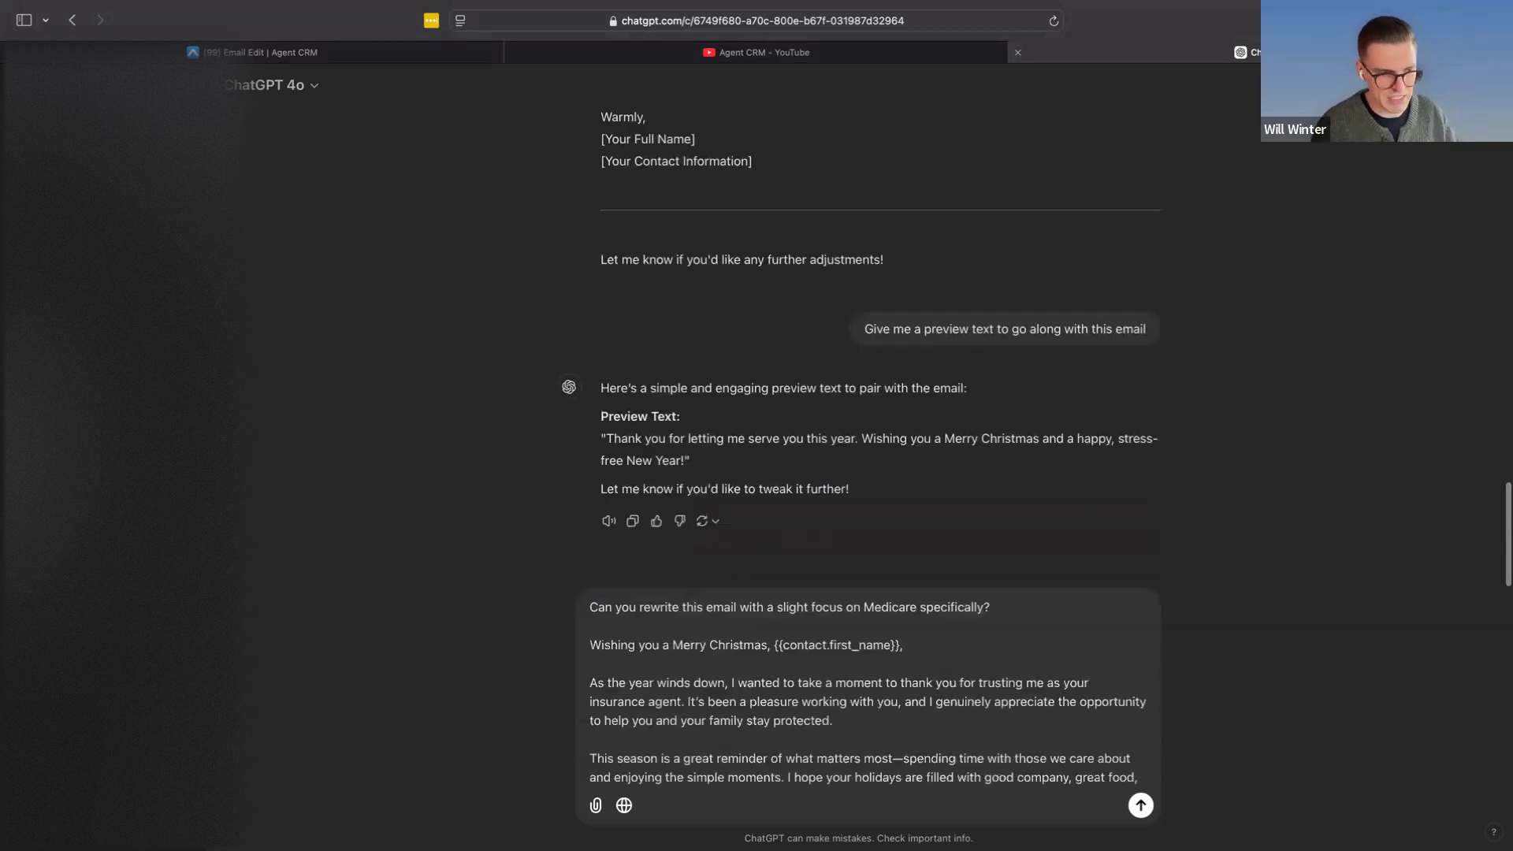
key("Return")
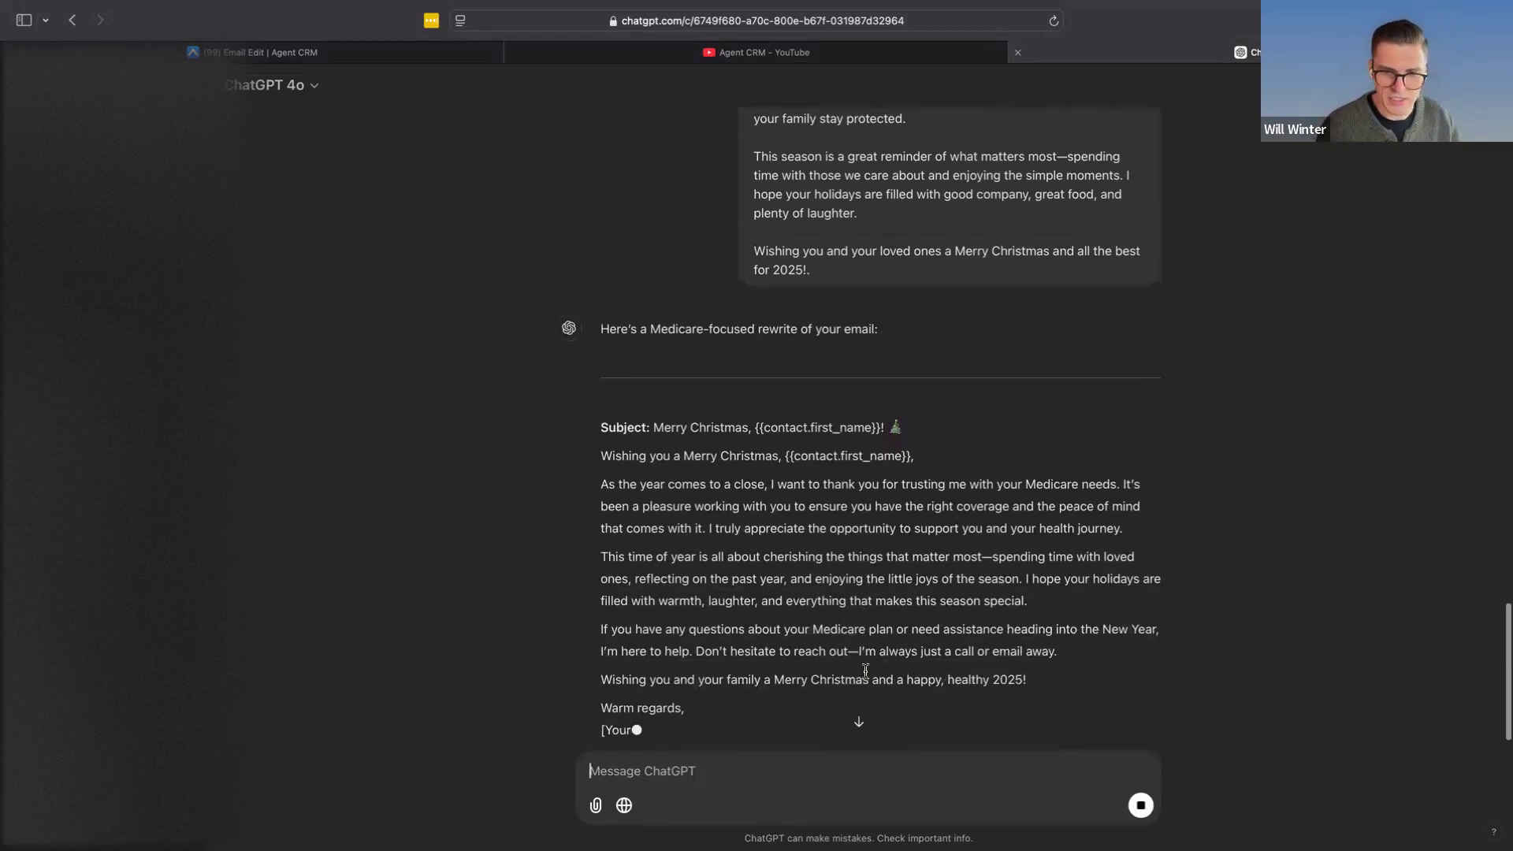
Step: Review ChatGPT's Medicare-focused rewrite, select part of its first paragraph, and return to Agent CRM
scroll(865, 670, "down", 5)
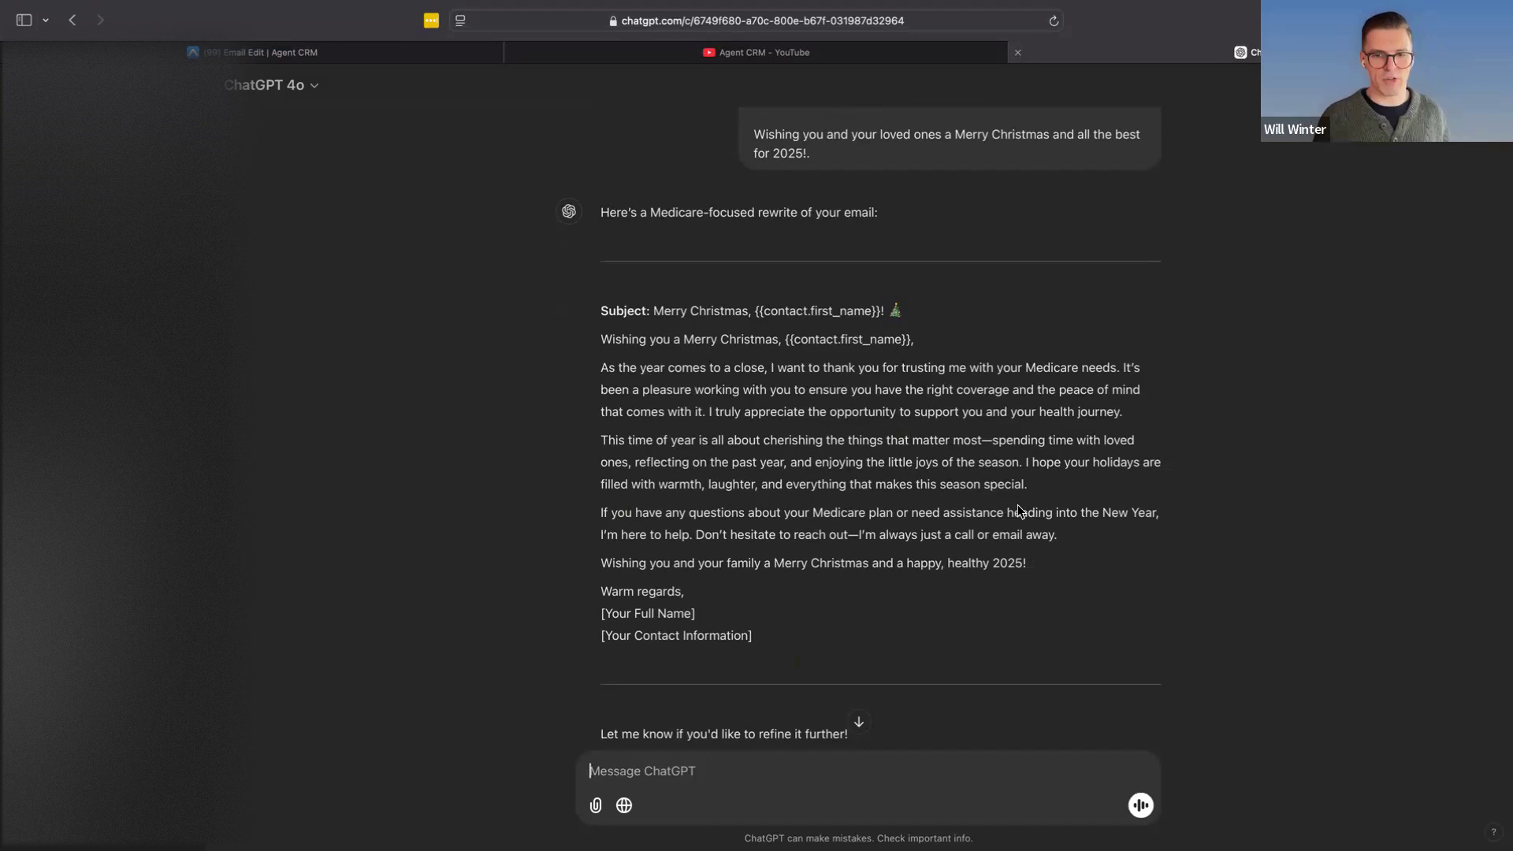
scroll(953, 571, "down", 3)
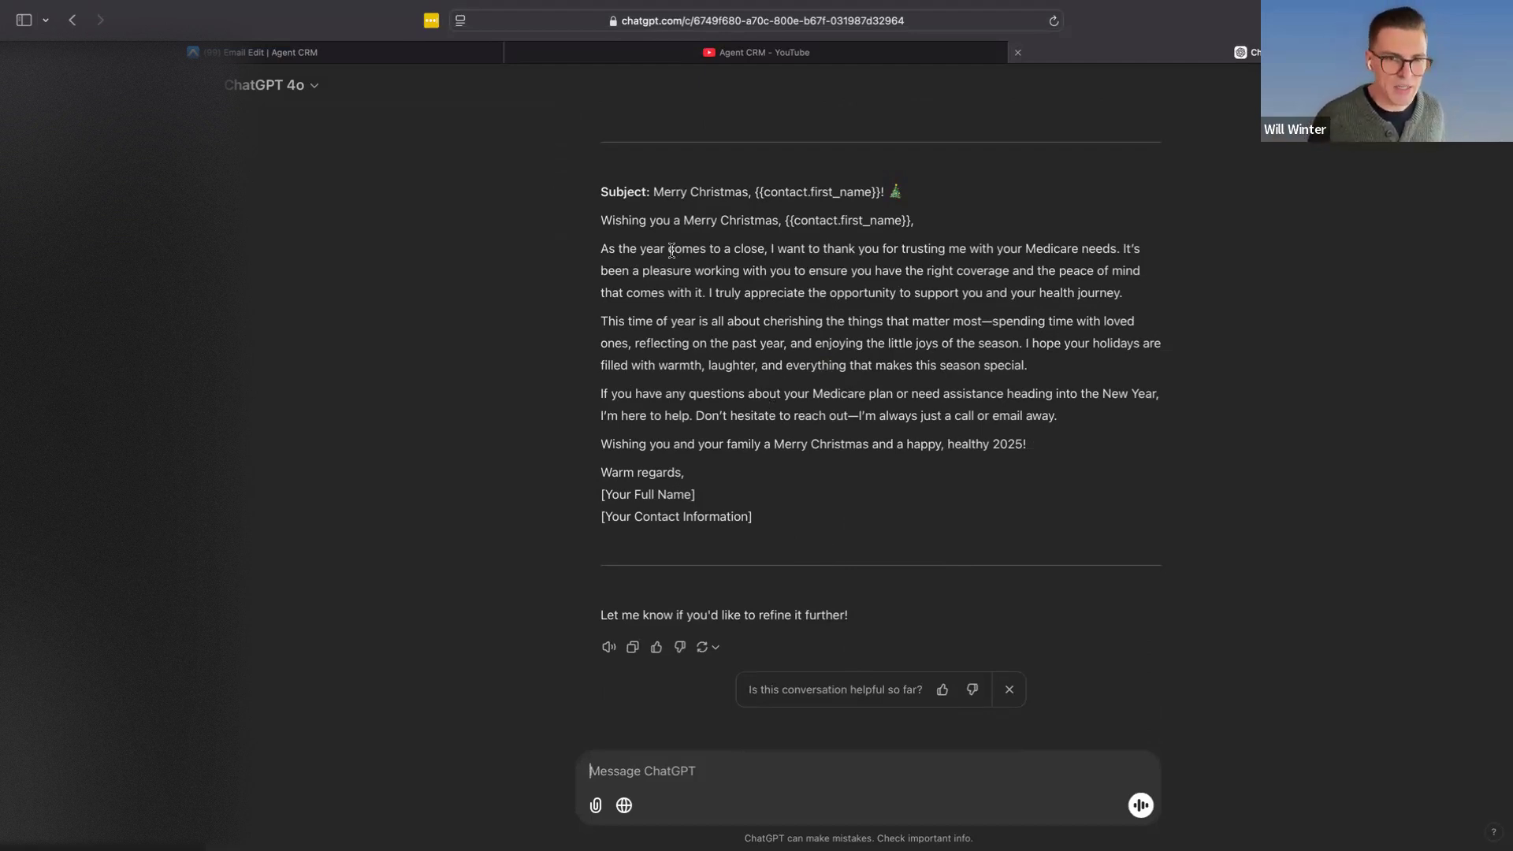
left_click_drag(659, 270, 957, 270)
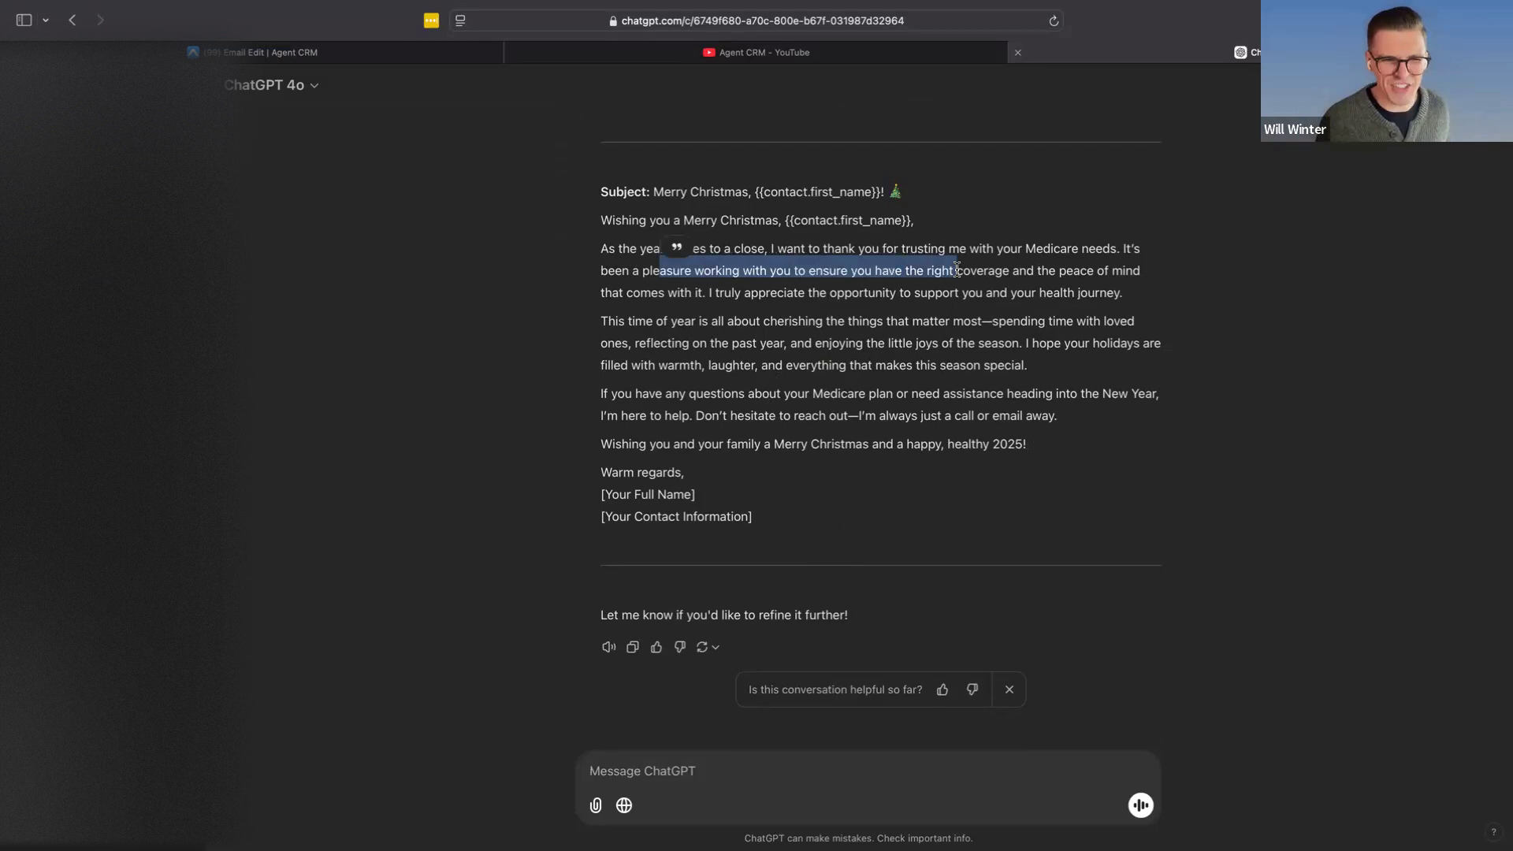
left_click(262, 51)
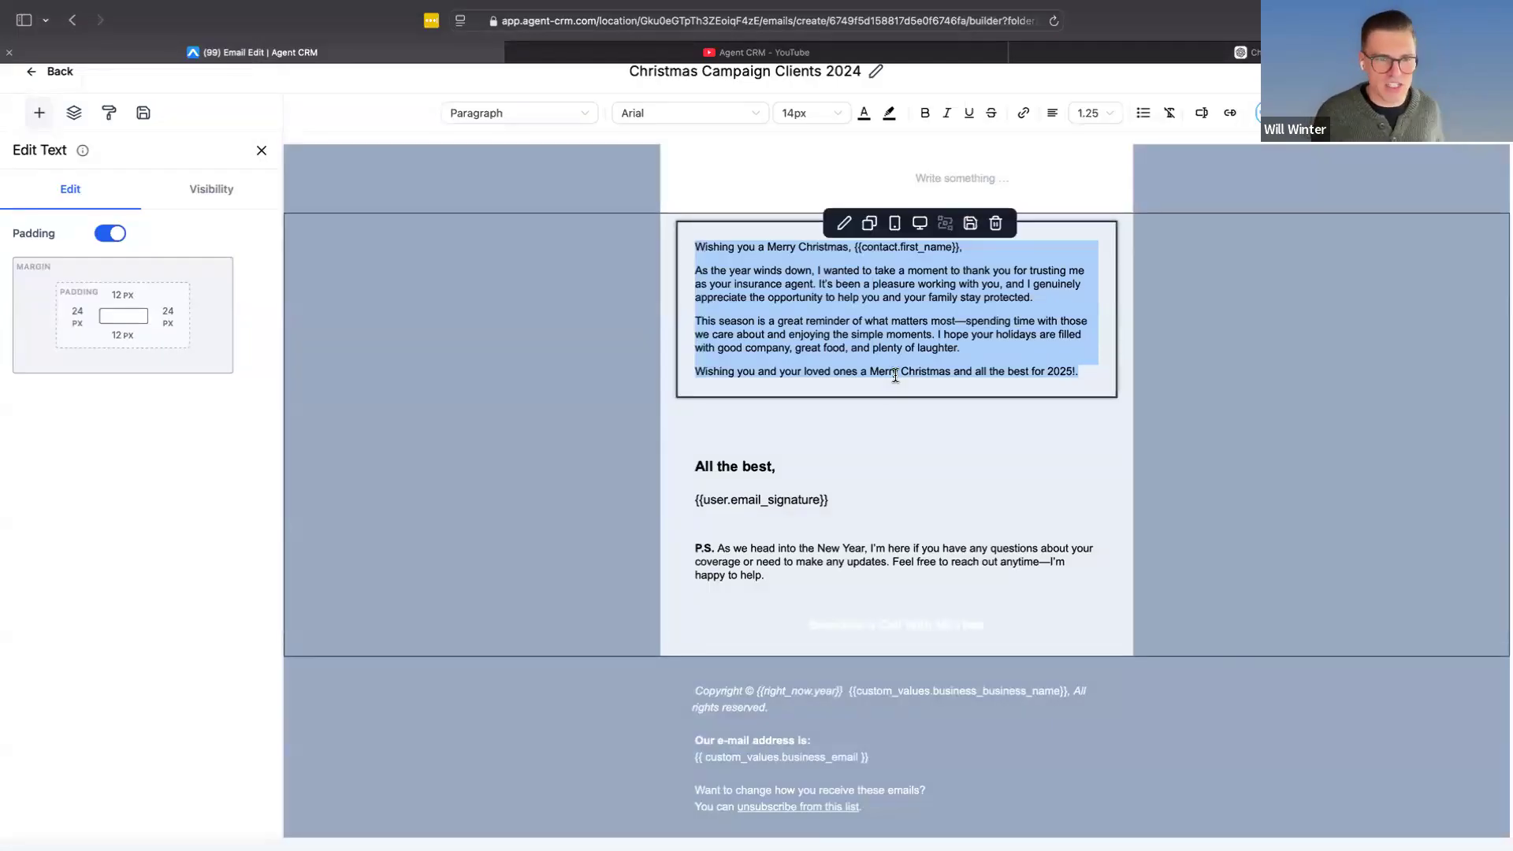
Step: Close the Edit Text panel for the email body to return to the Elements list
left_click(924, 387)
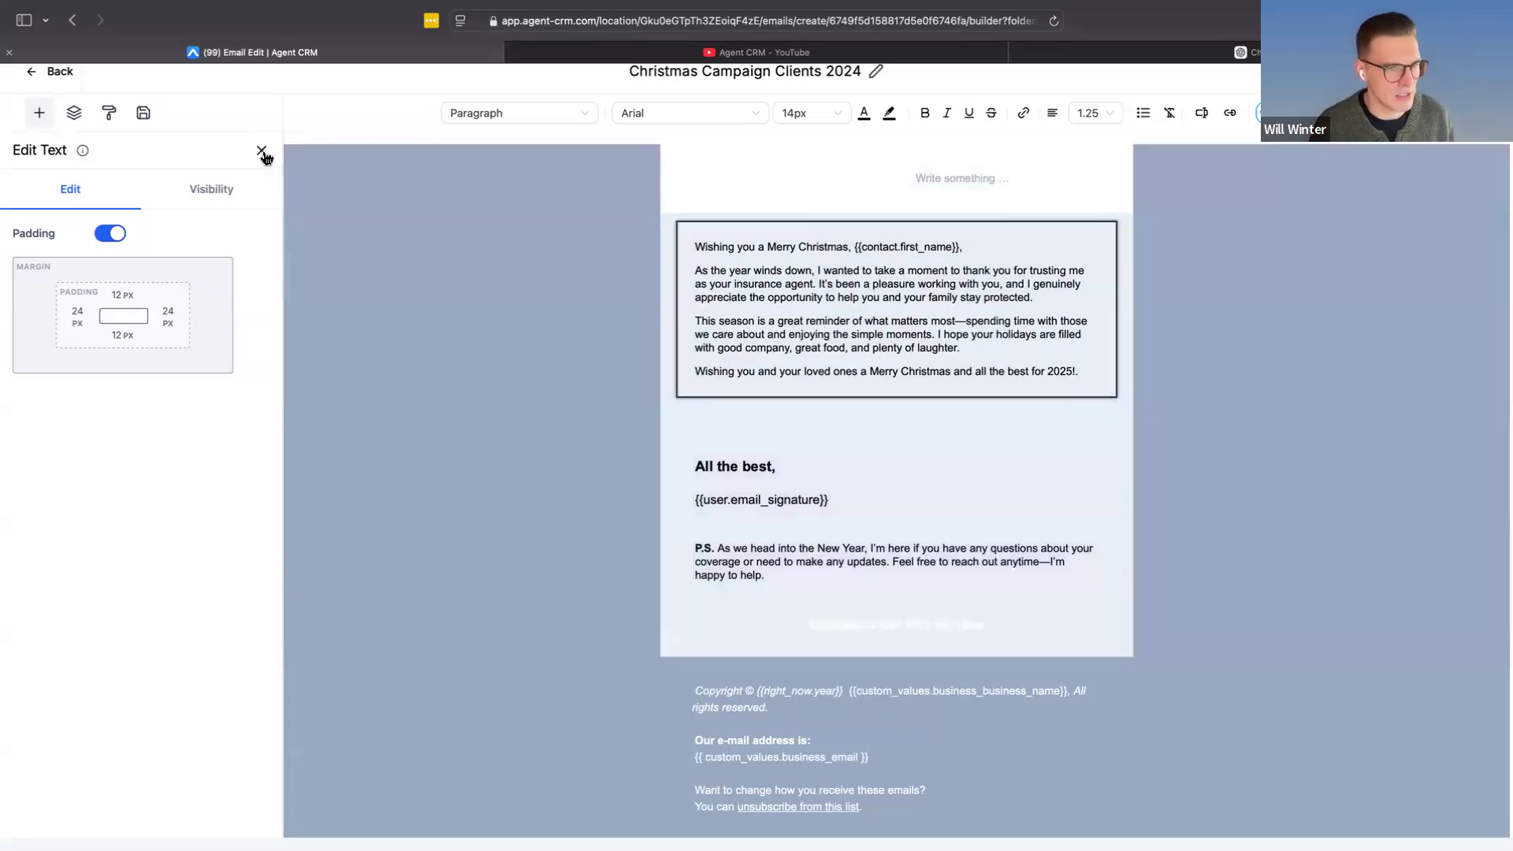
left_click(262, 157)
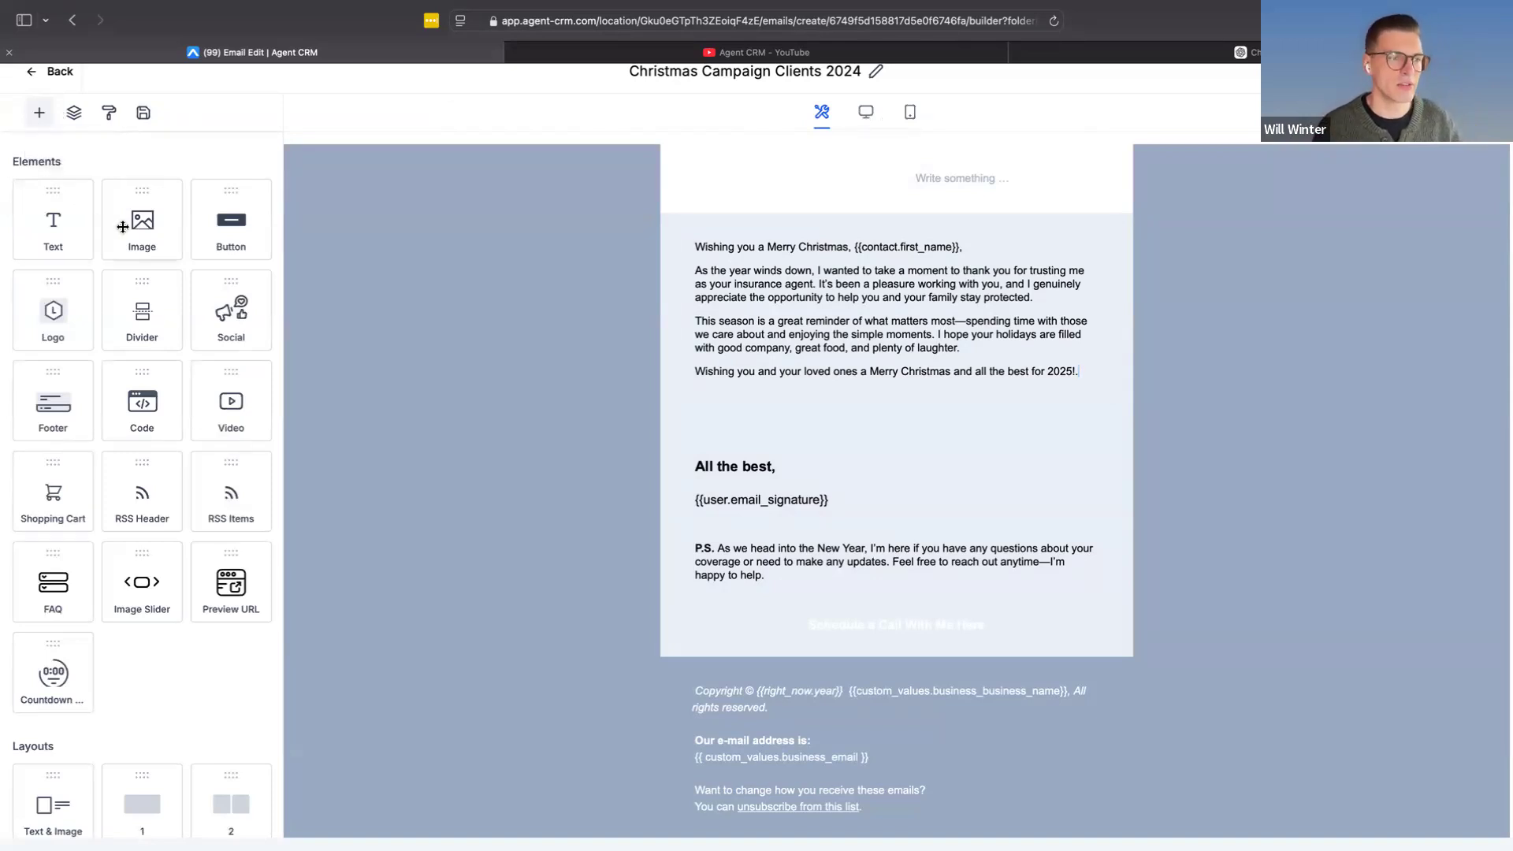
Step: Add an image block below the last greeting paragraph and choose the media library as its source
left_click_drag(122, 227, 905, 411)
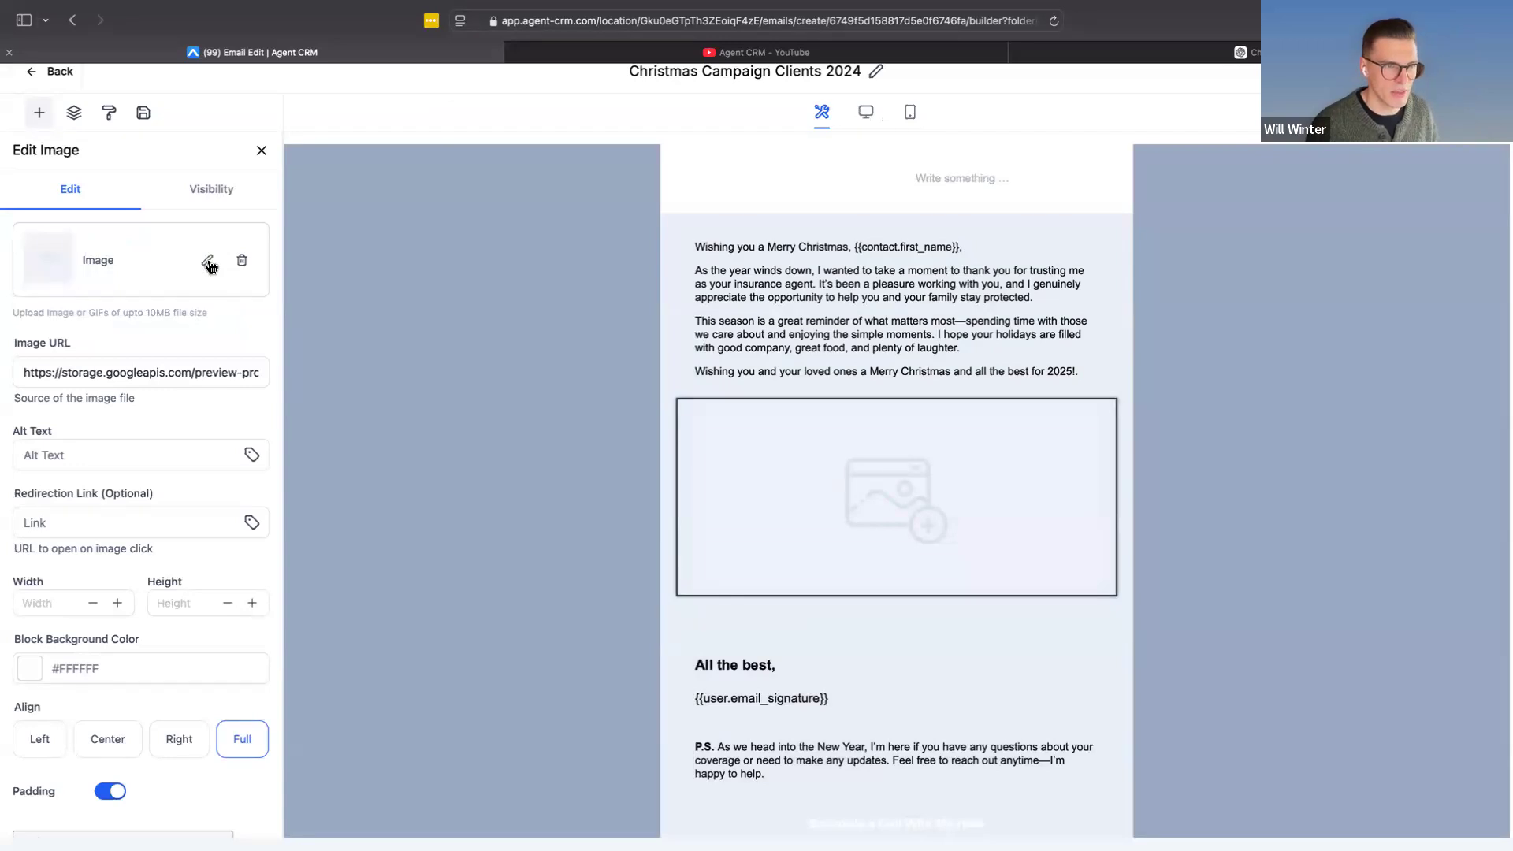
left_click(209, 263)
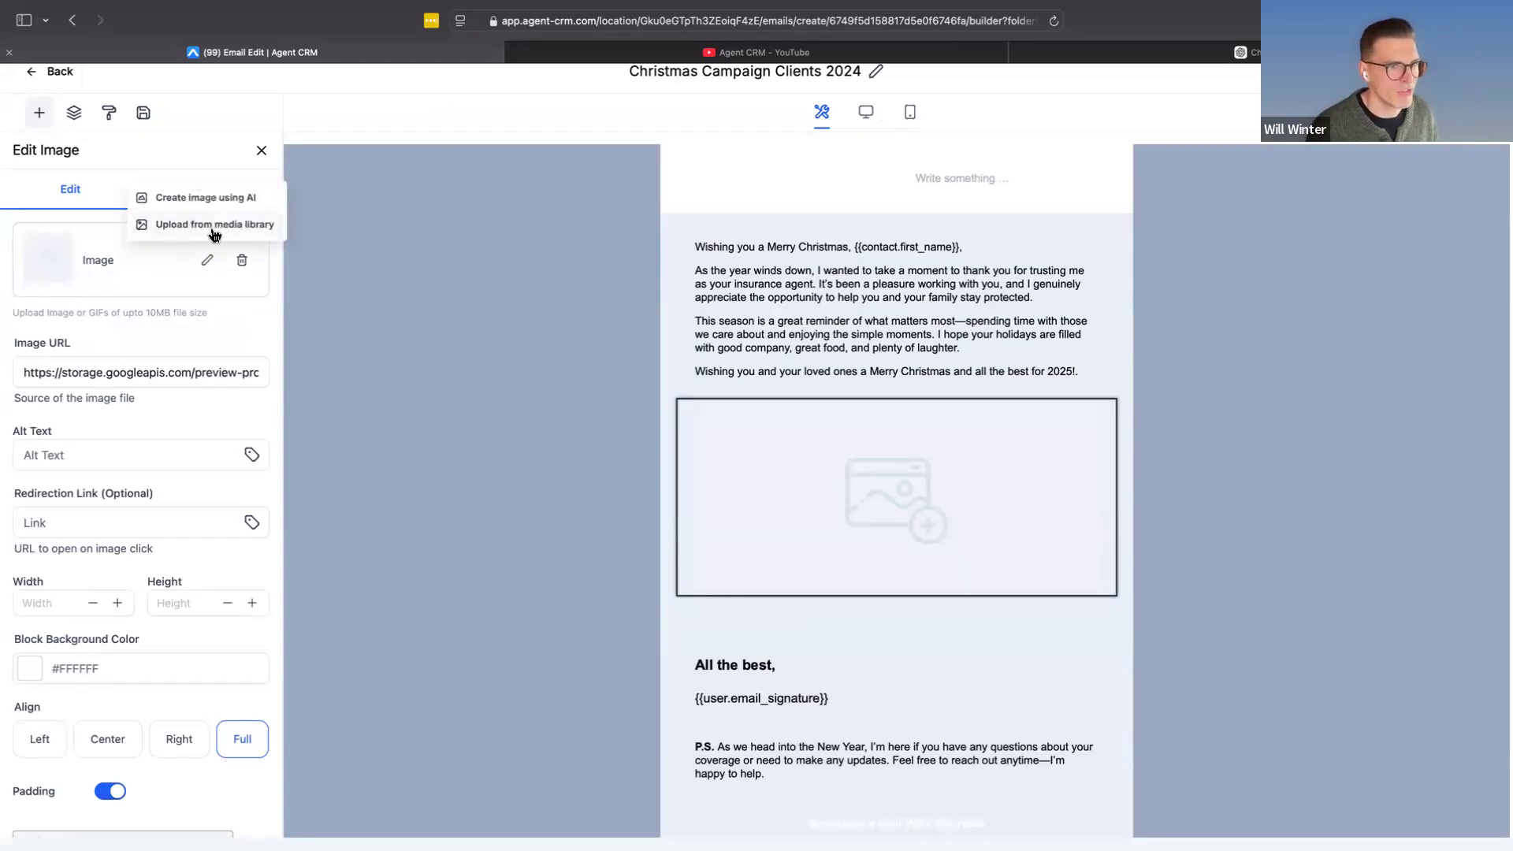
left_click(214, 228)
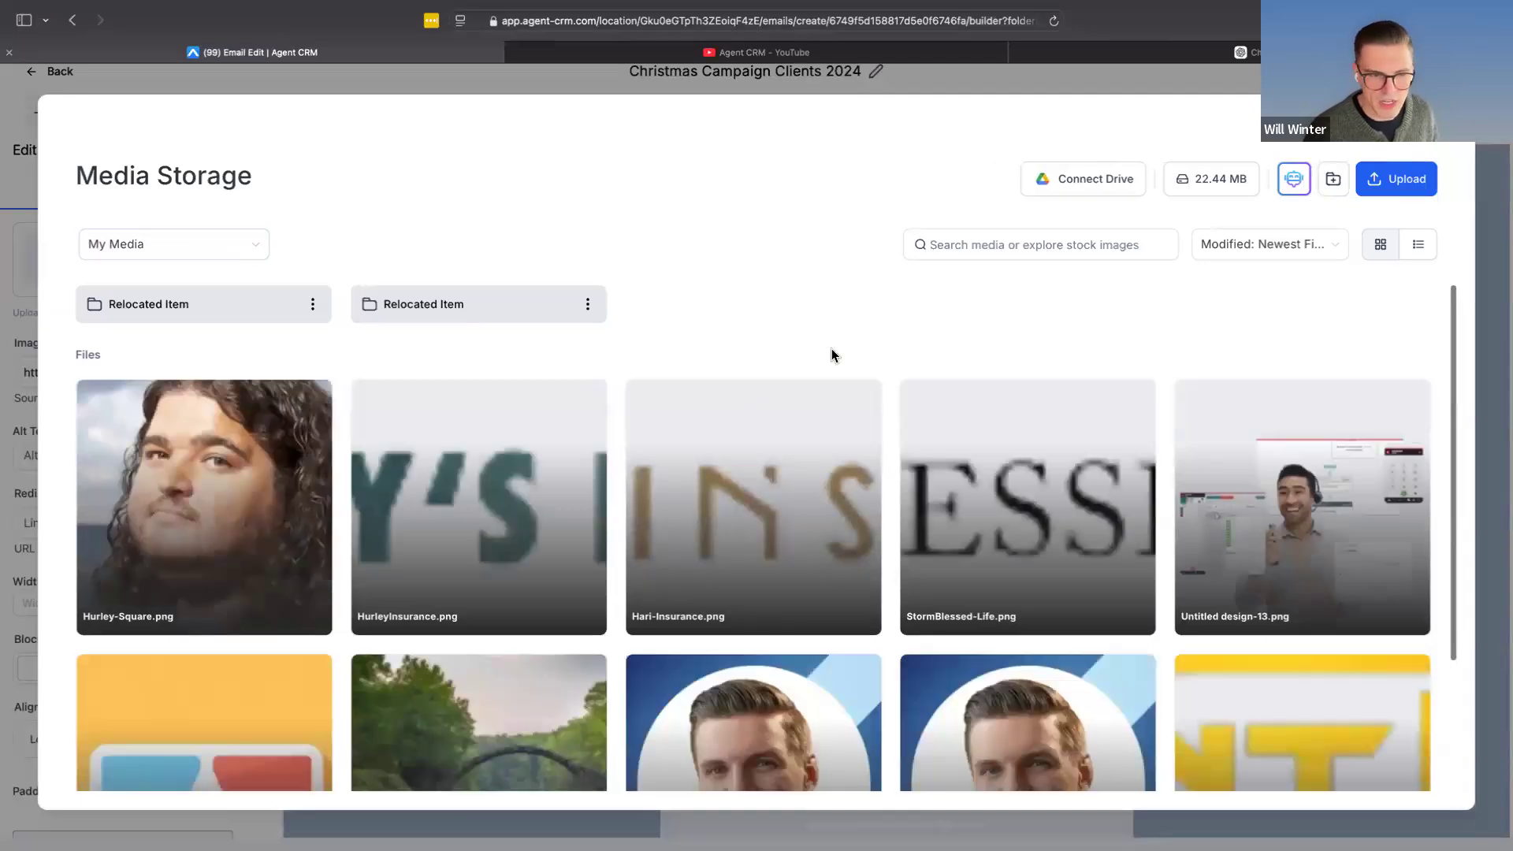
scroll(830, 347, "down", 2)
scroll(830, 347, "up", 2)
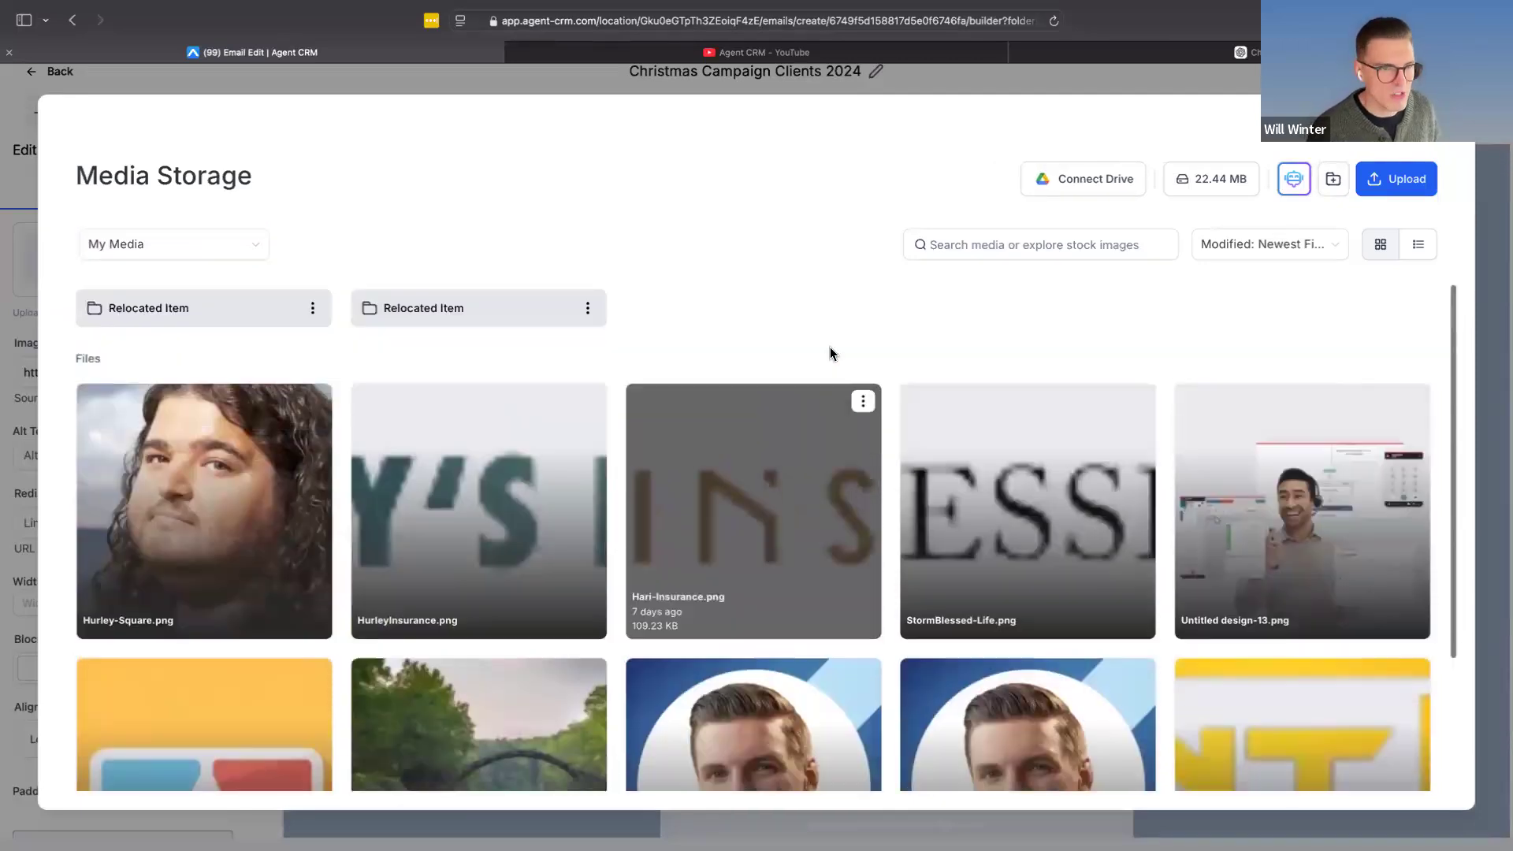
Step: Upload Coaching-ACRM.png from the Desktop and place it in the new image block
left_click(1393, 181)
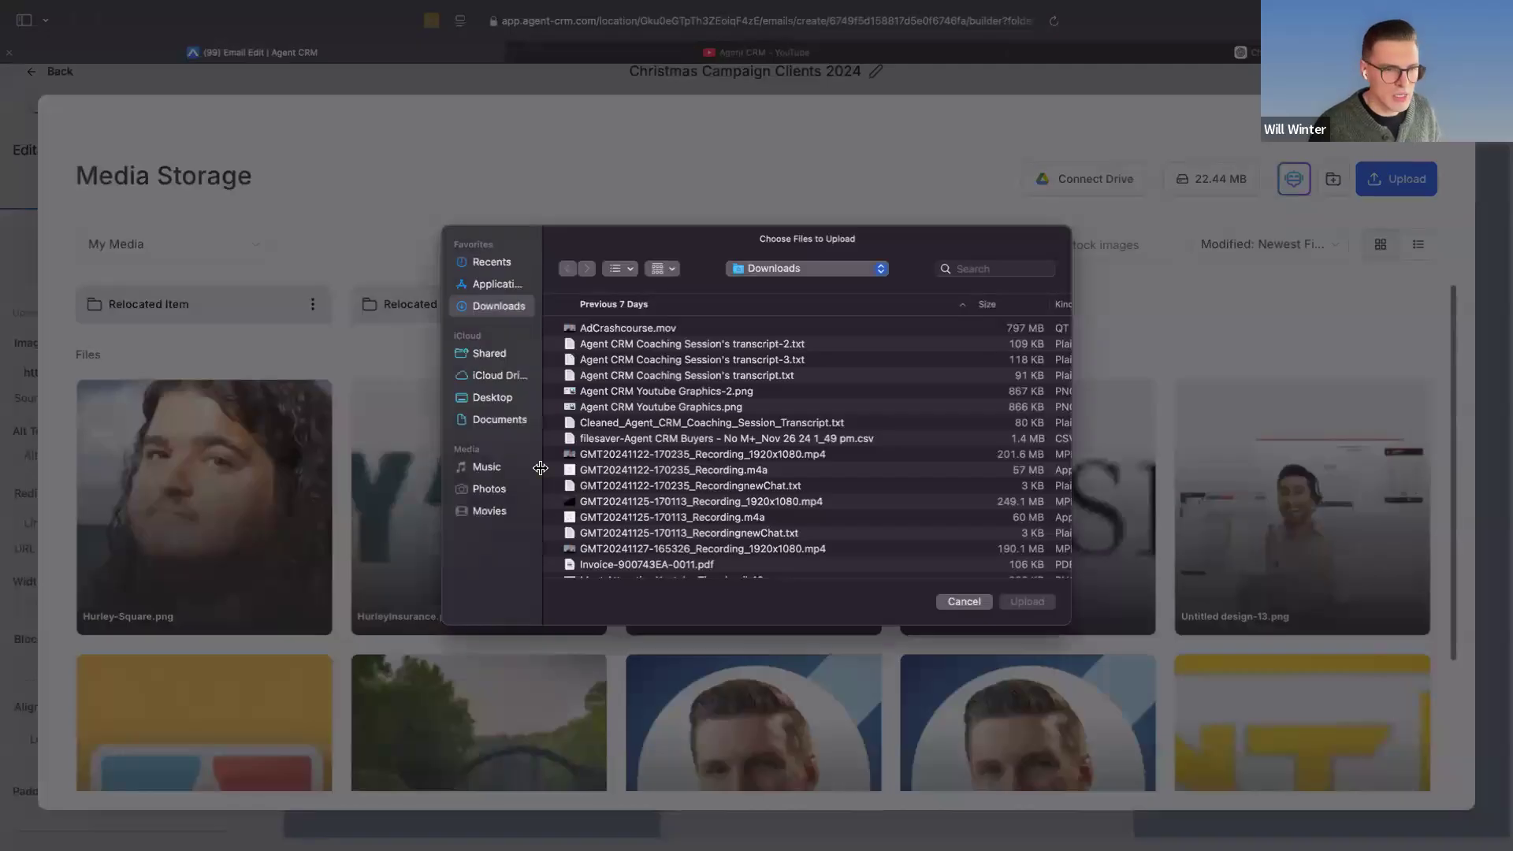
mouse_move(938, 227)
left_mouse_down()
mouse_move(740, 241)
mouse_move(748, 193)
left_mouse_up()
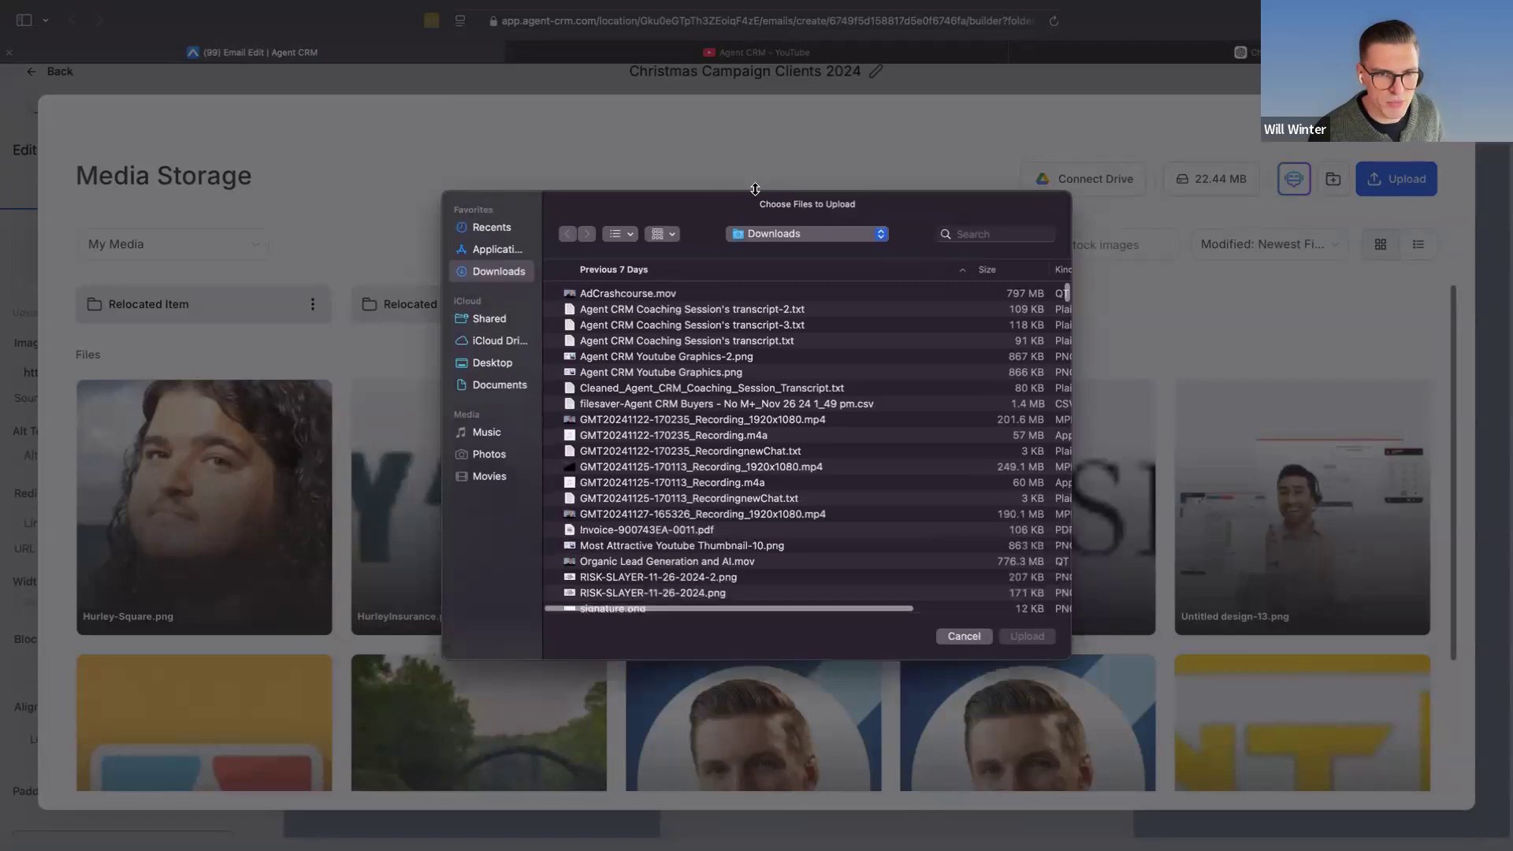
scroll(675, 495, "down", 5)
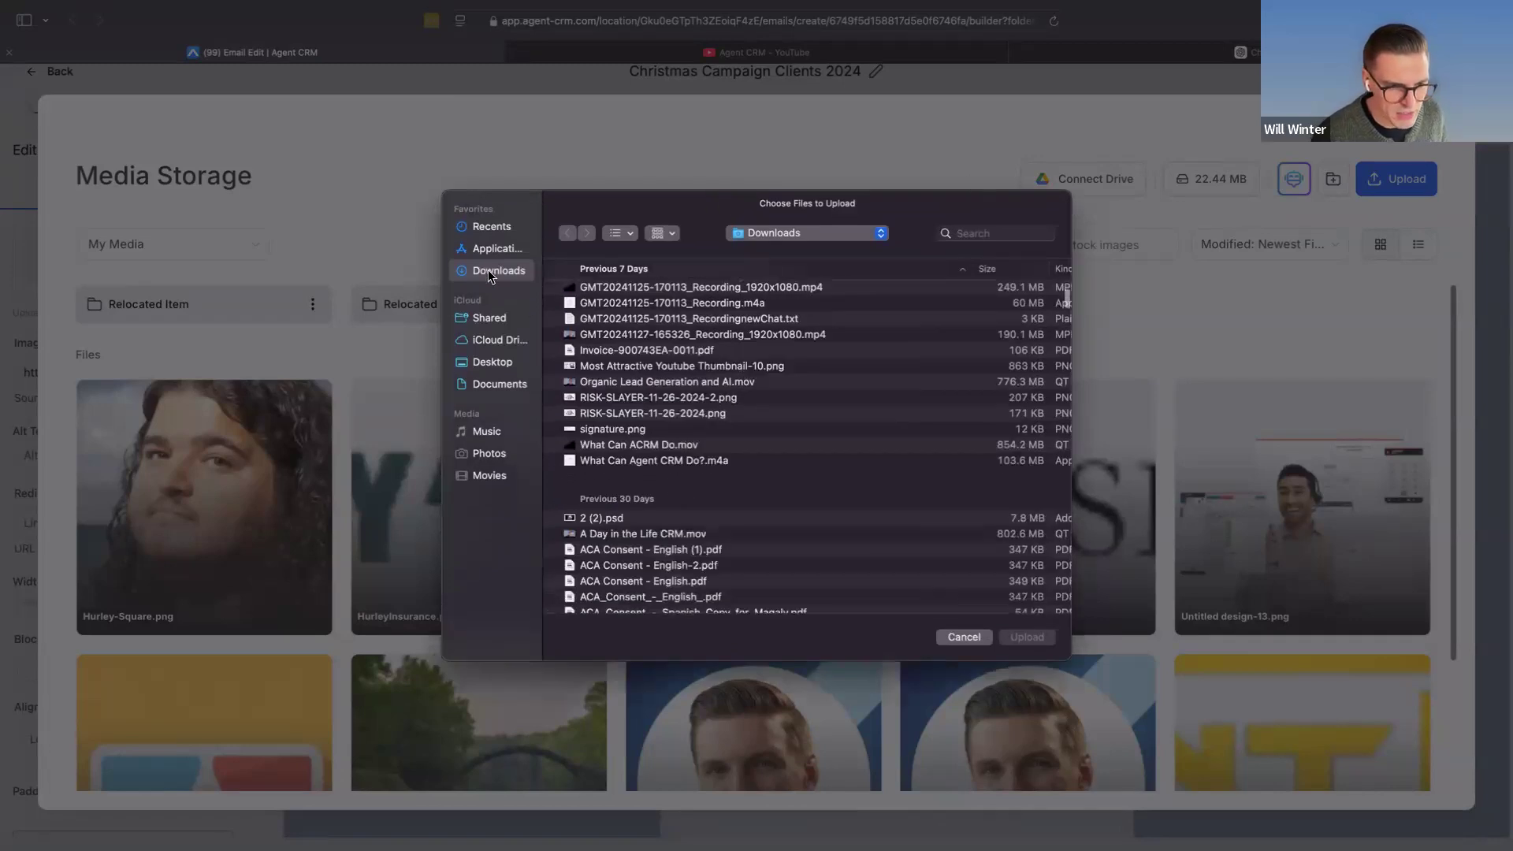
scroll(690, 448, "down", 10)
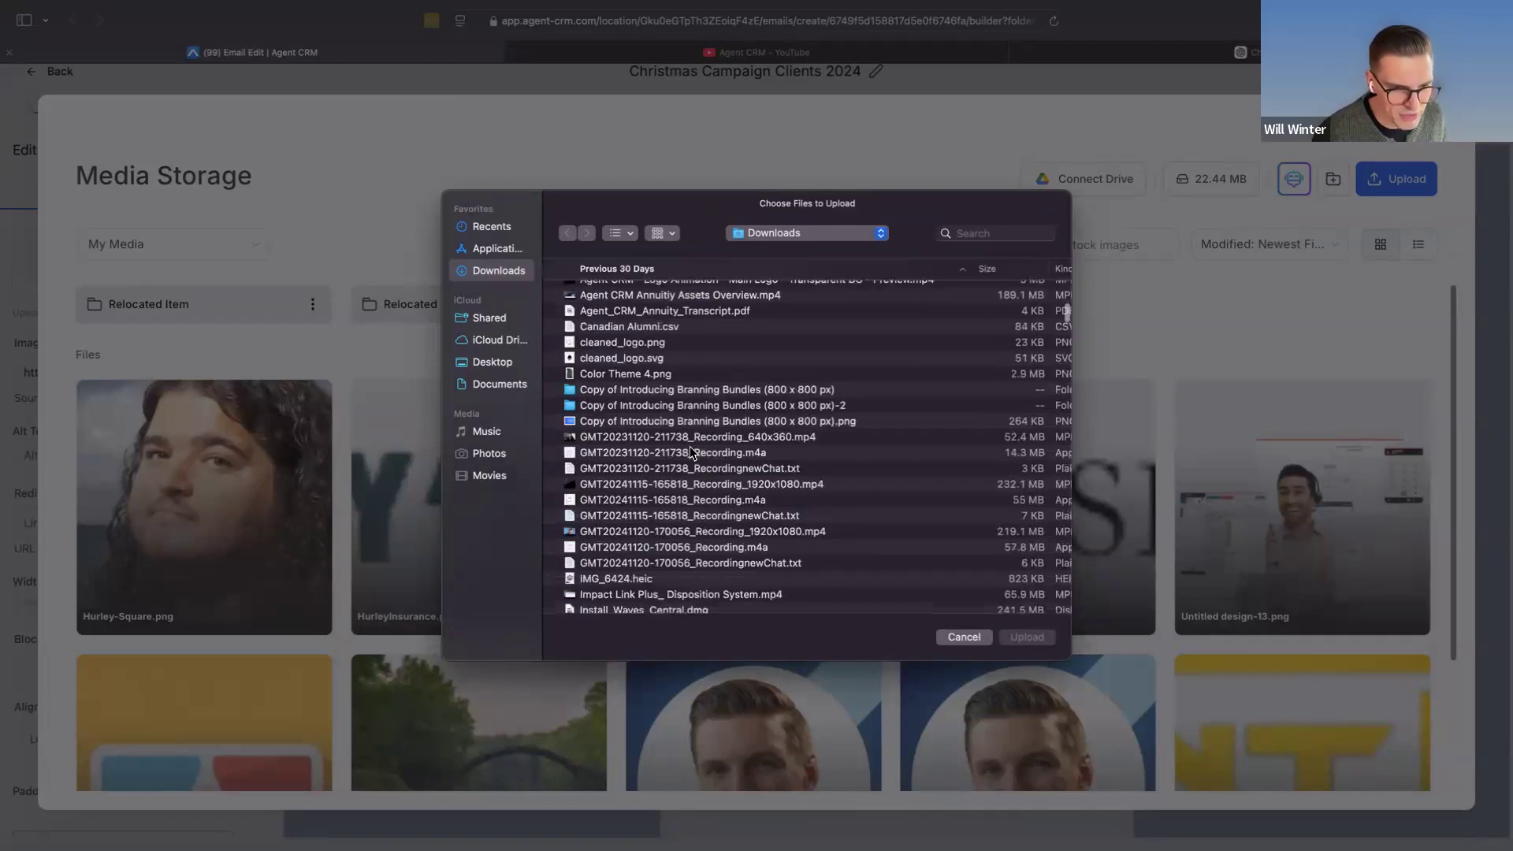
left_click(507, 366)
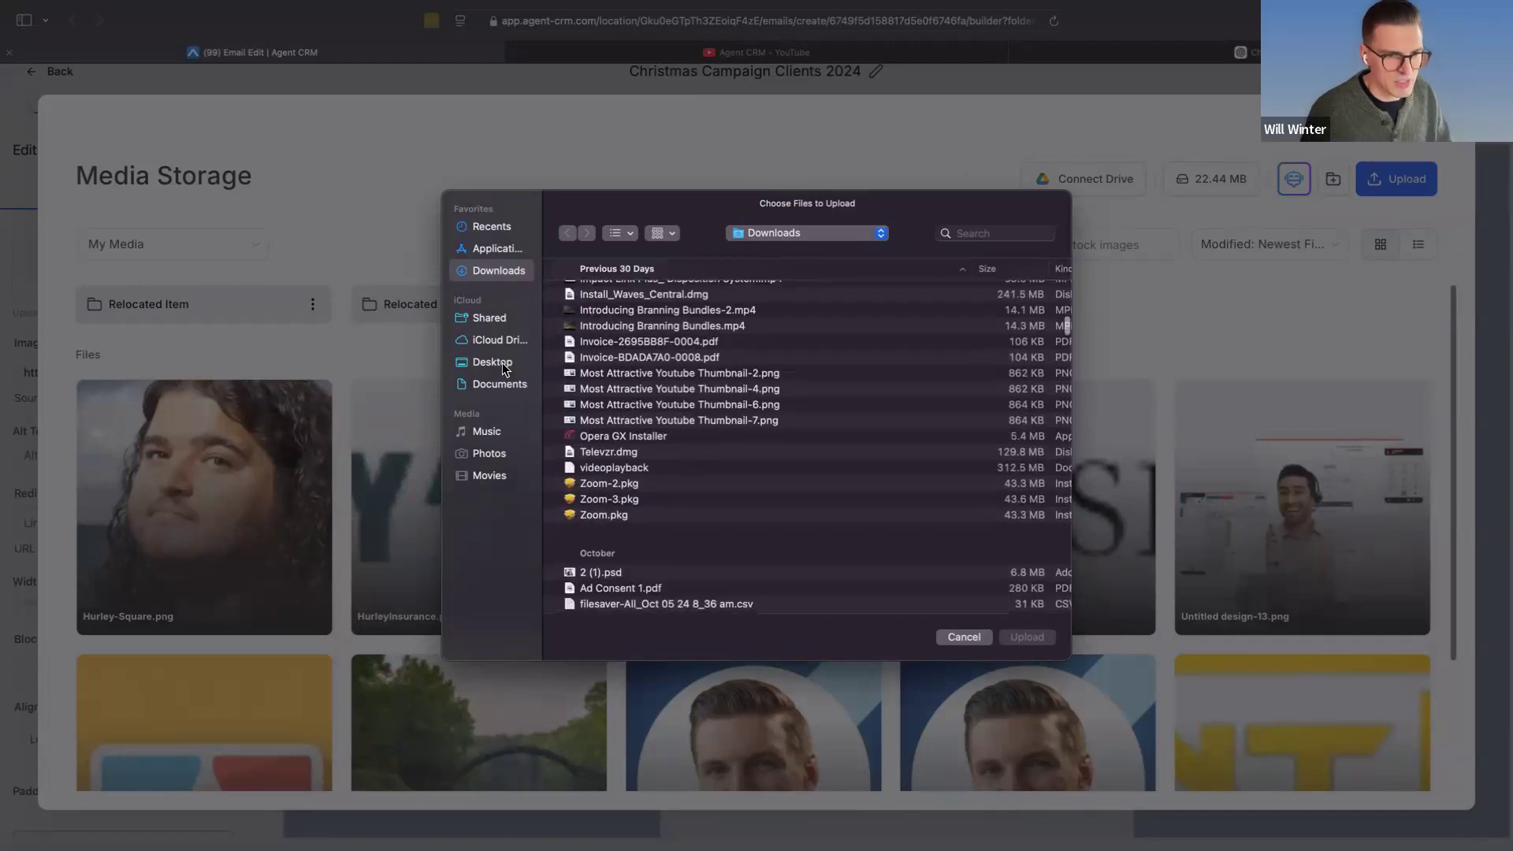
scroll(800, 548, "down", 6)
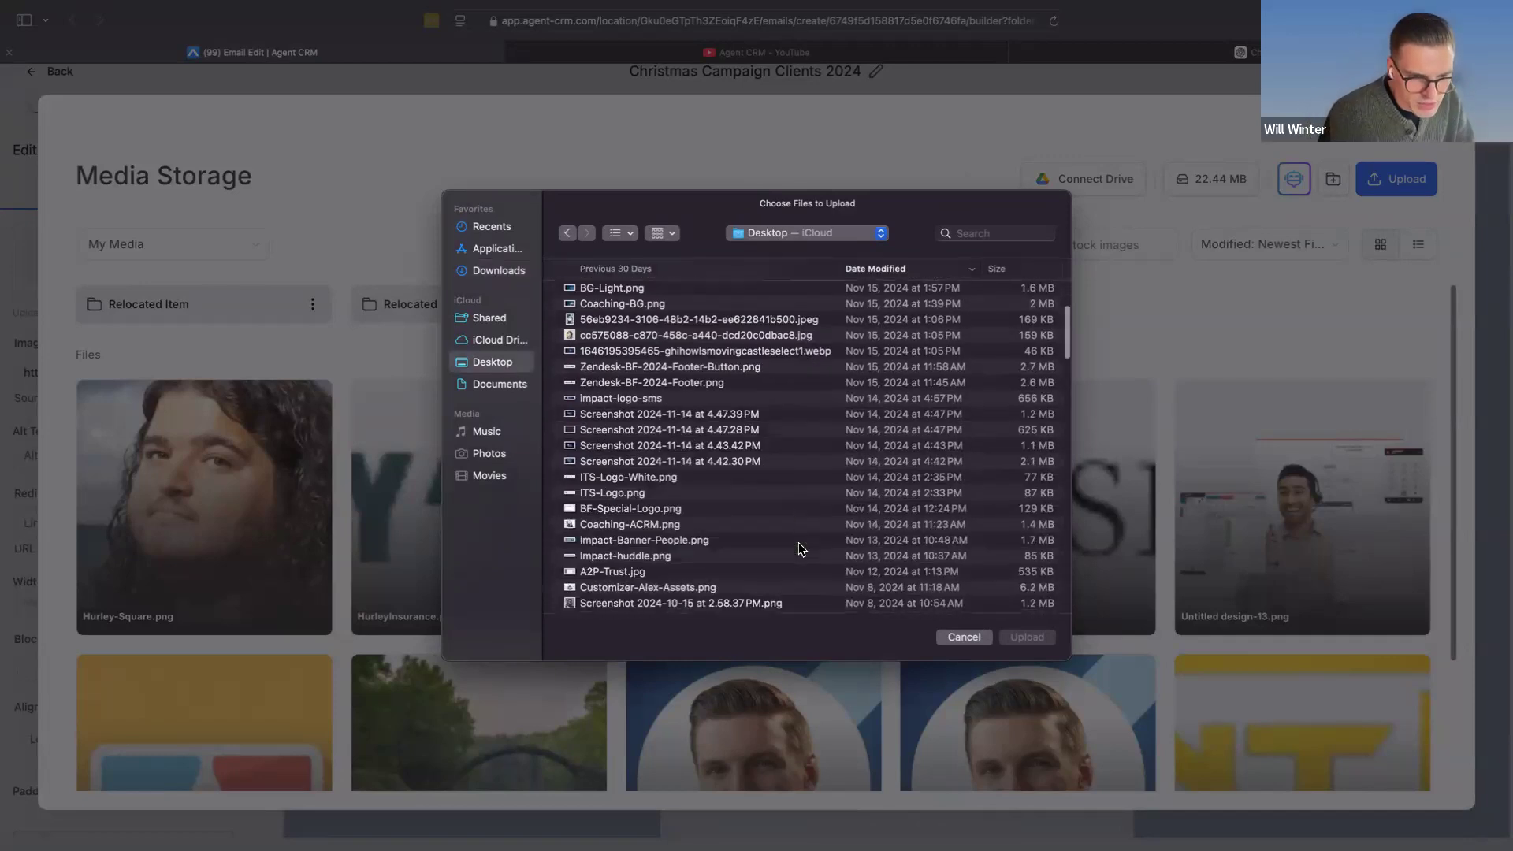
scroll(699, 579, "down", 6)
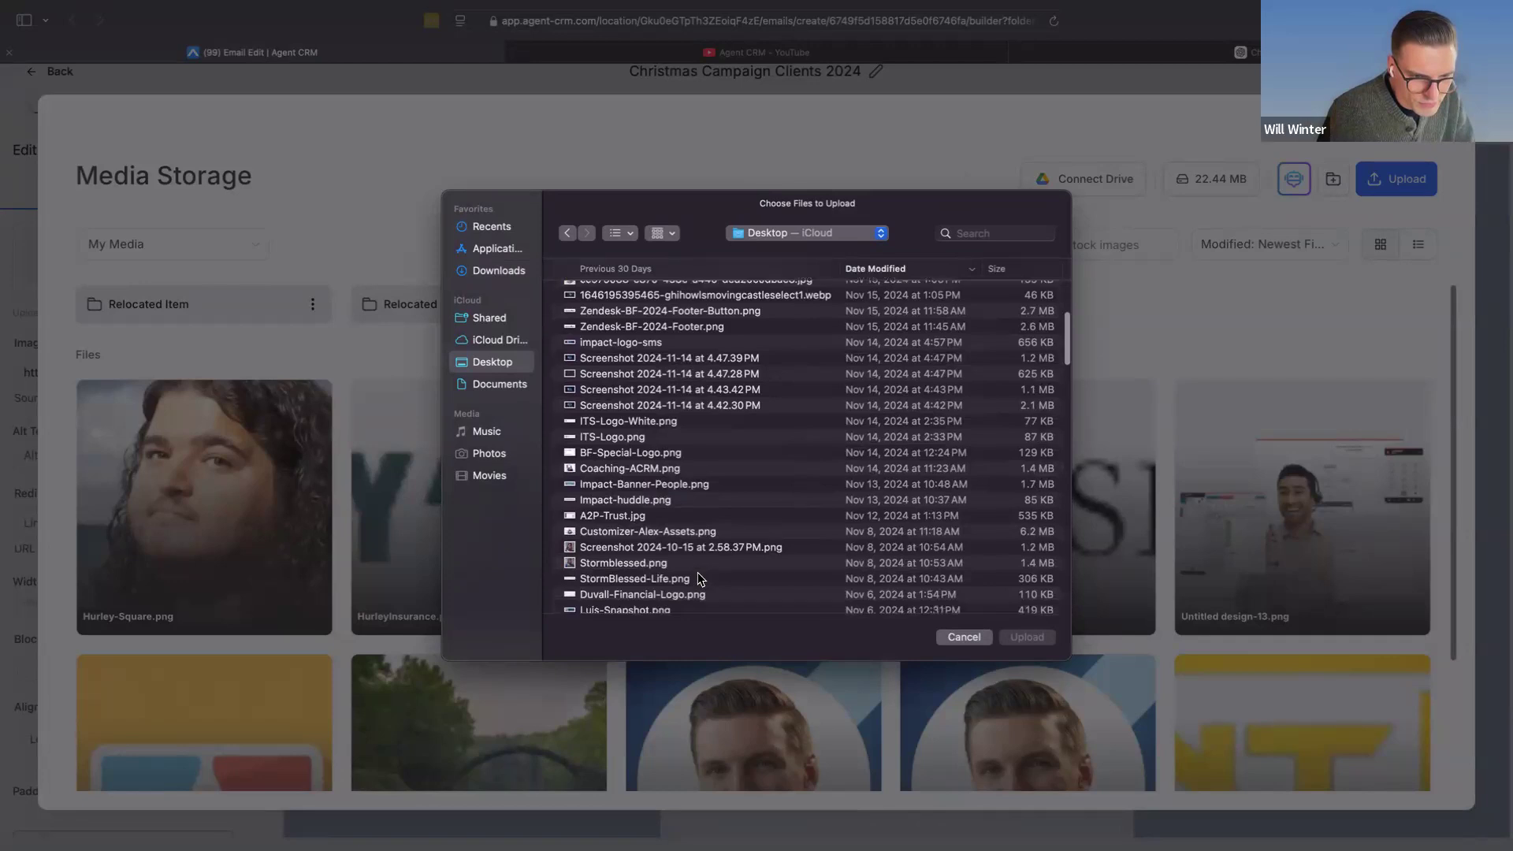
scroll(698, 578, "up", 5)
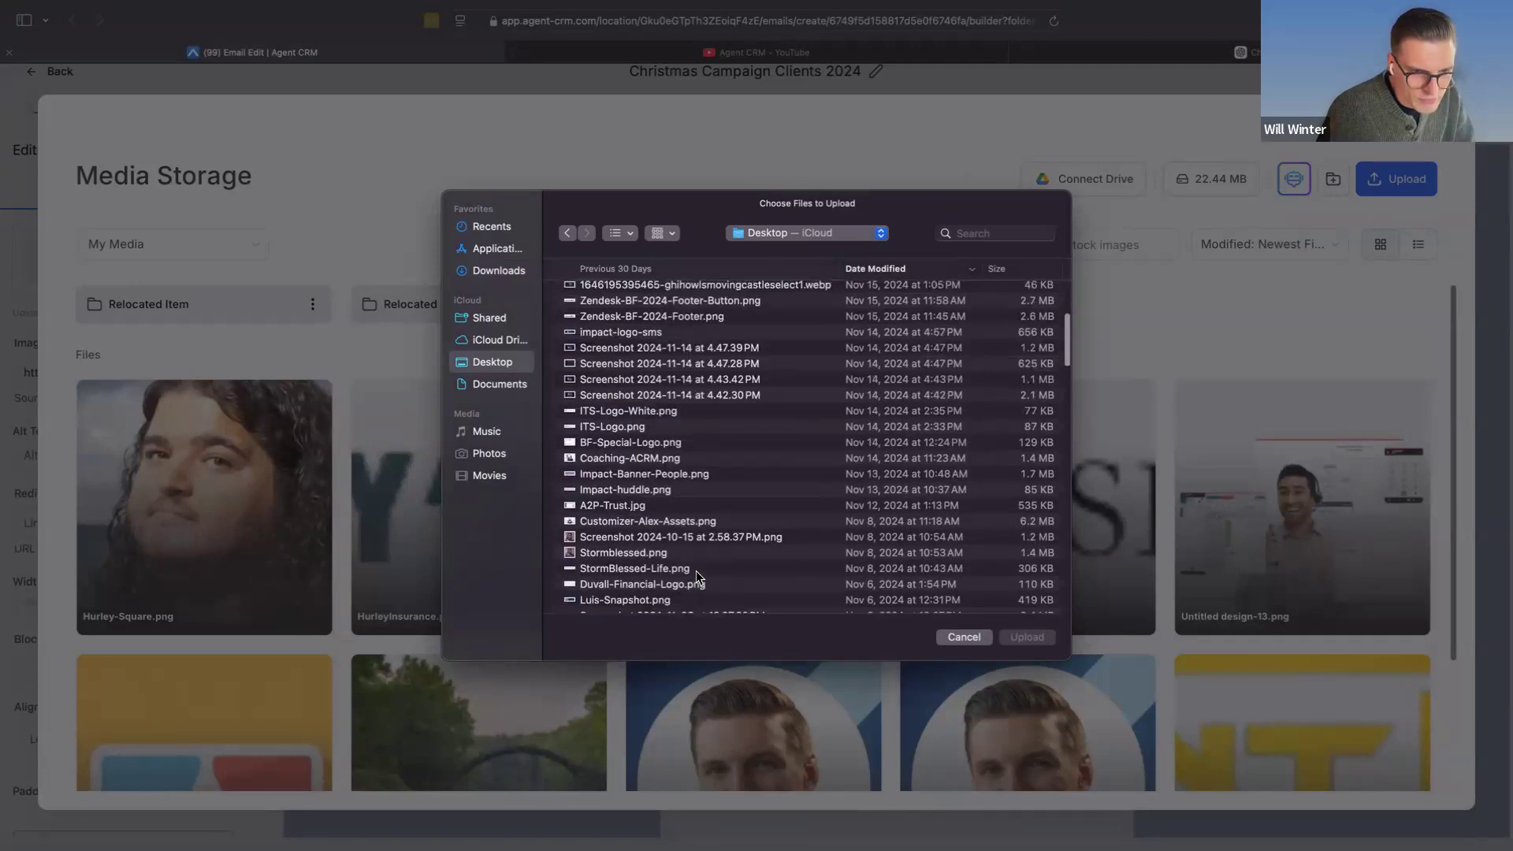
double_click(662, 465)
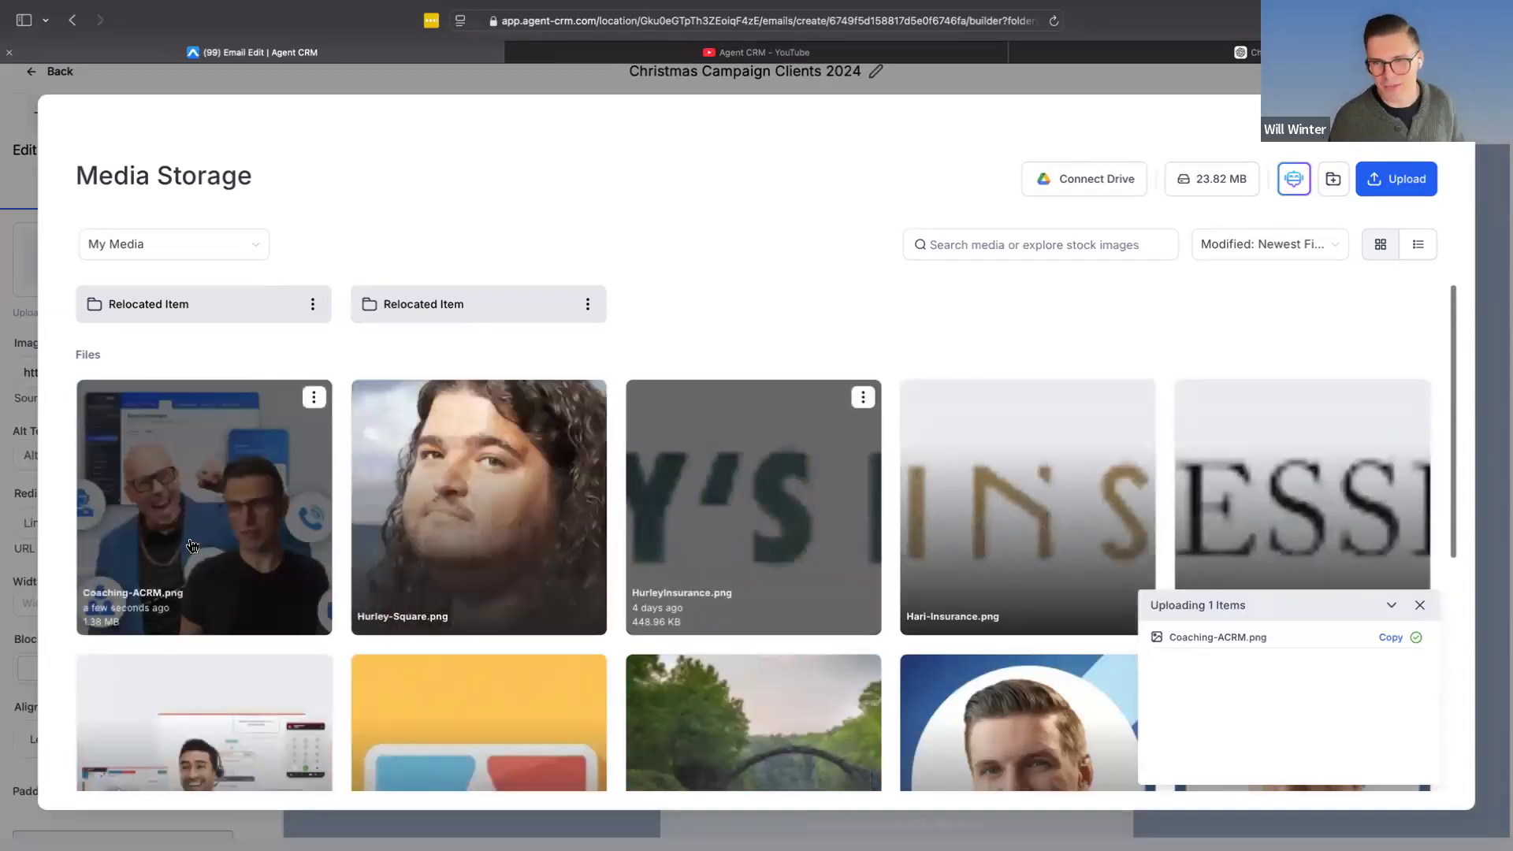
left_click(200, 498)
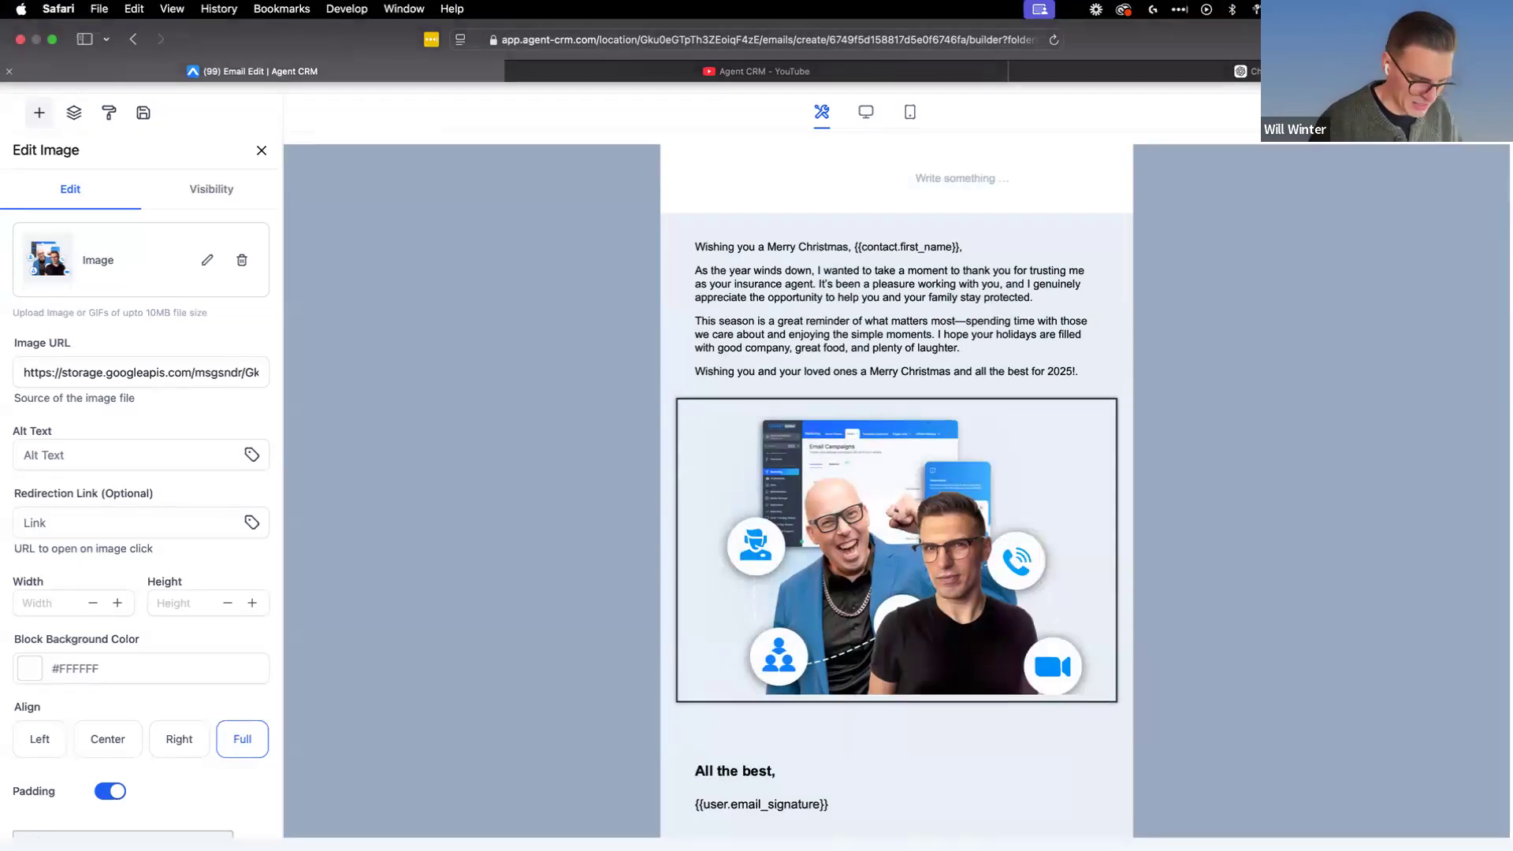
key("super+t")
Step: Search Google for 'christmas family photo'
type("google")
key("Return")
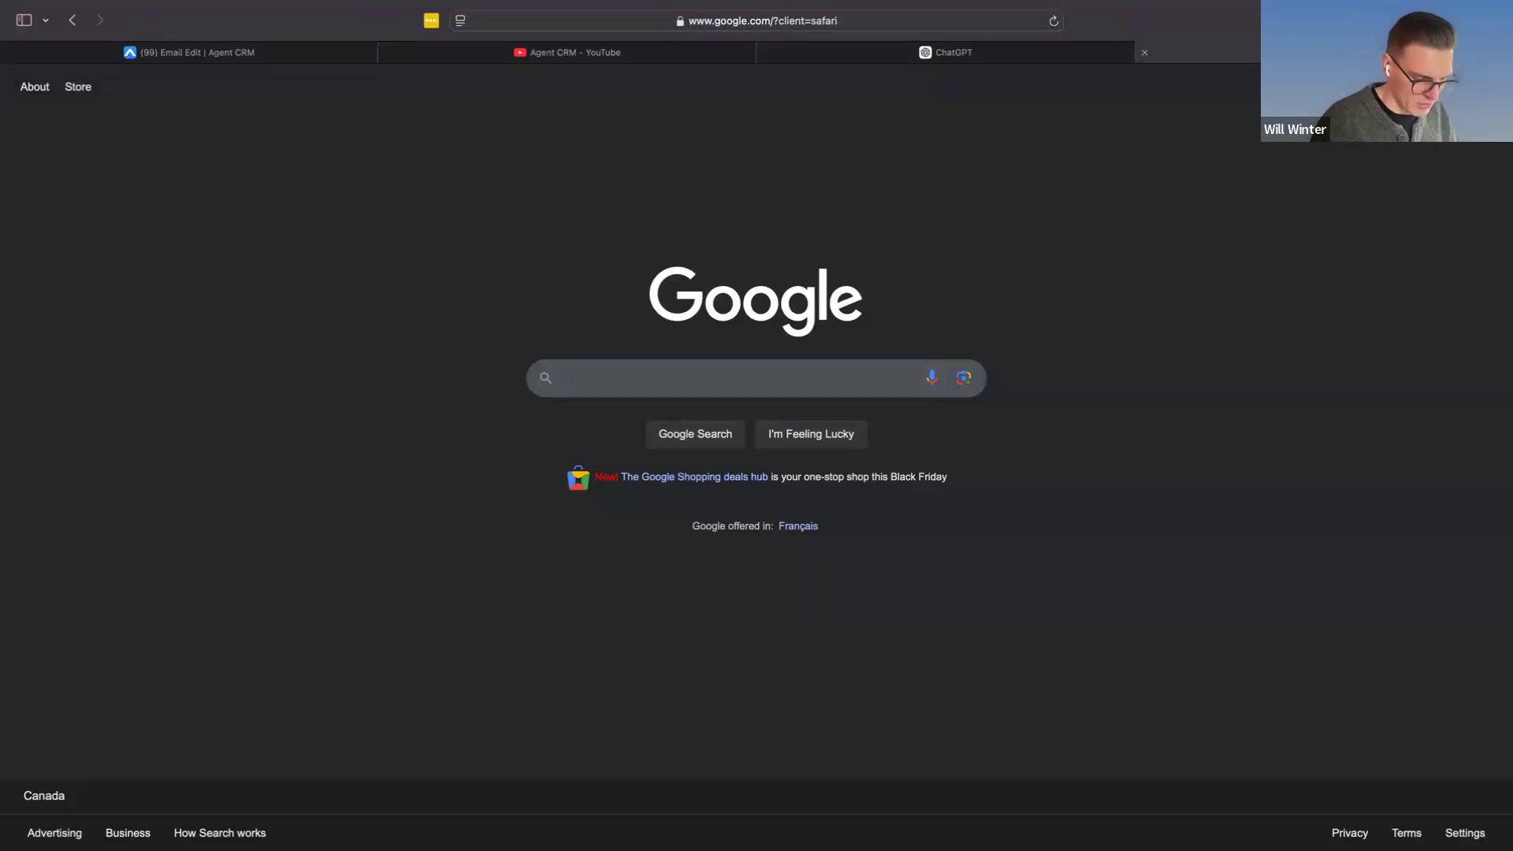
type("christmas fanu")
key("BackSpace")
key("BackSpace")
type("mily photo")
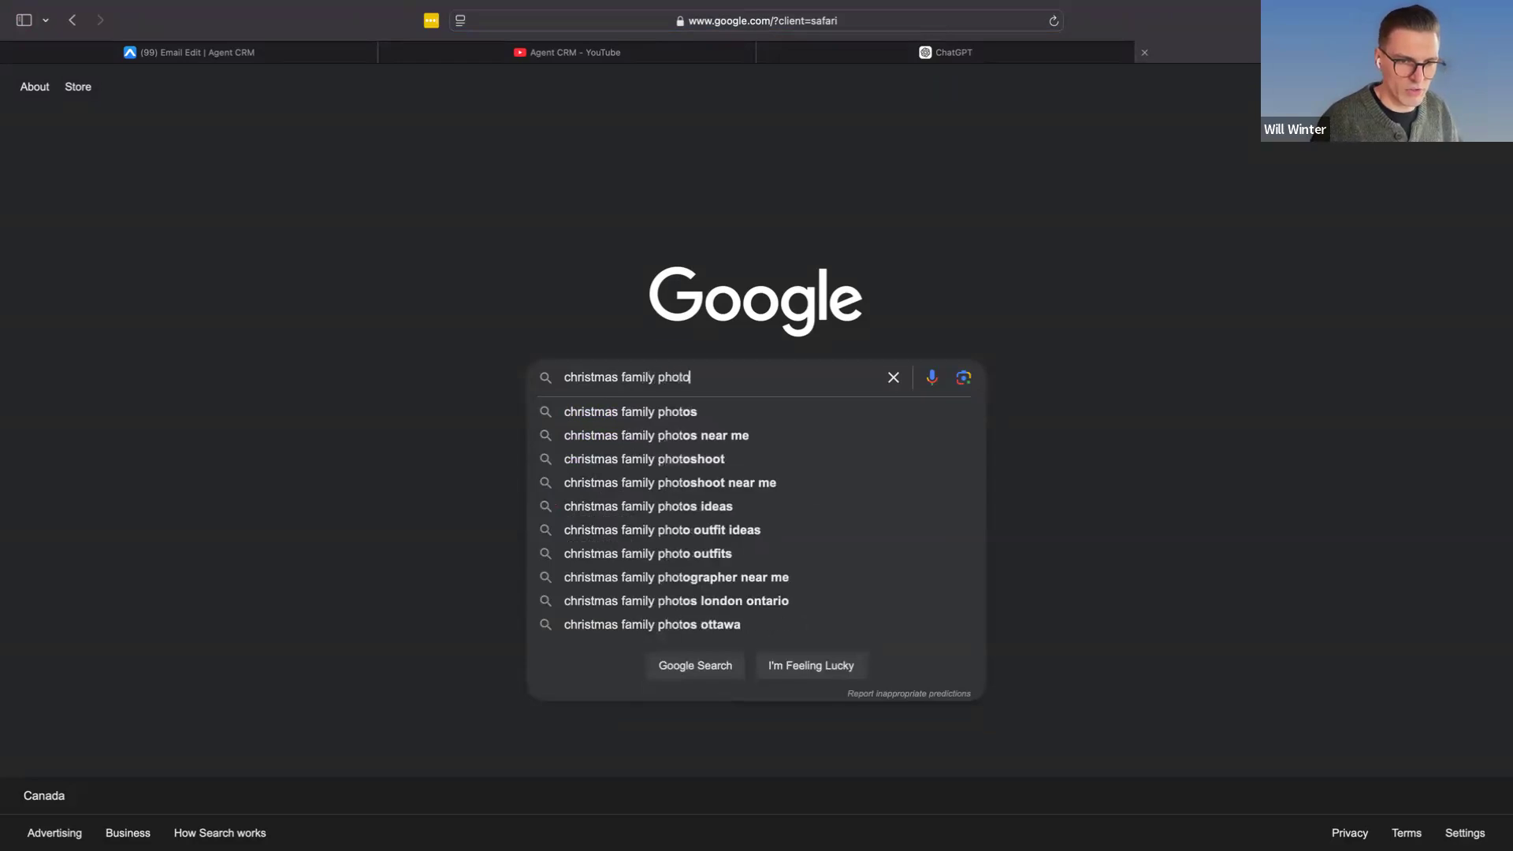
key("Return")
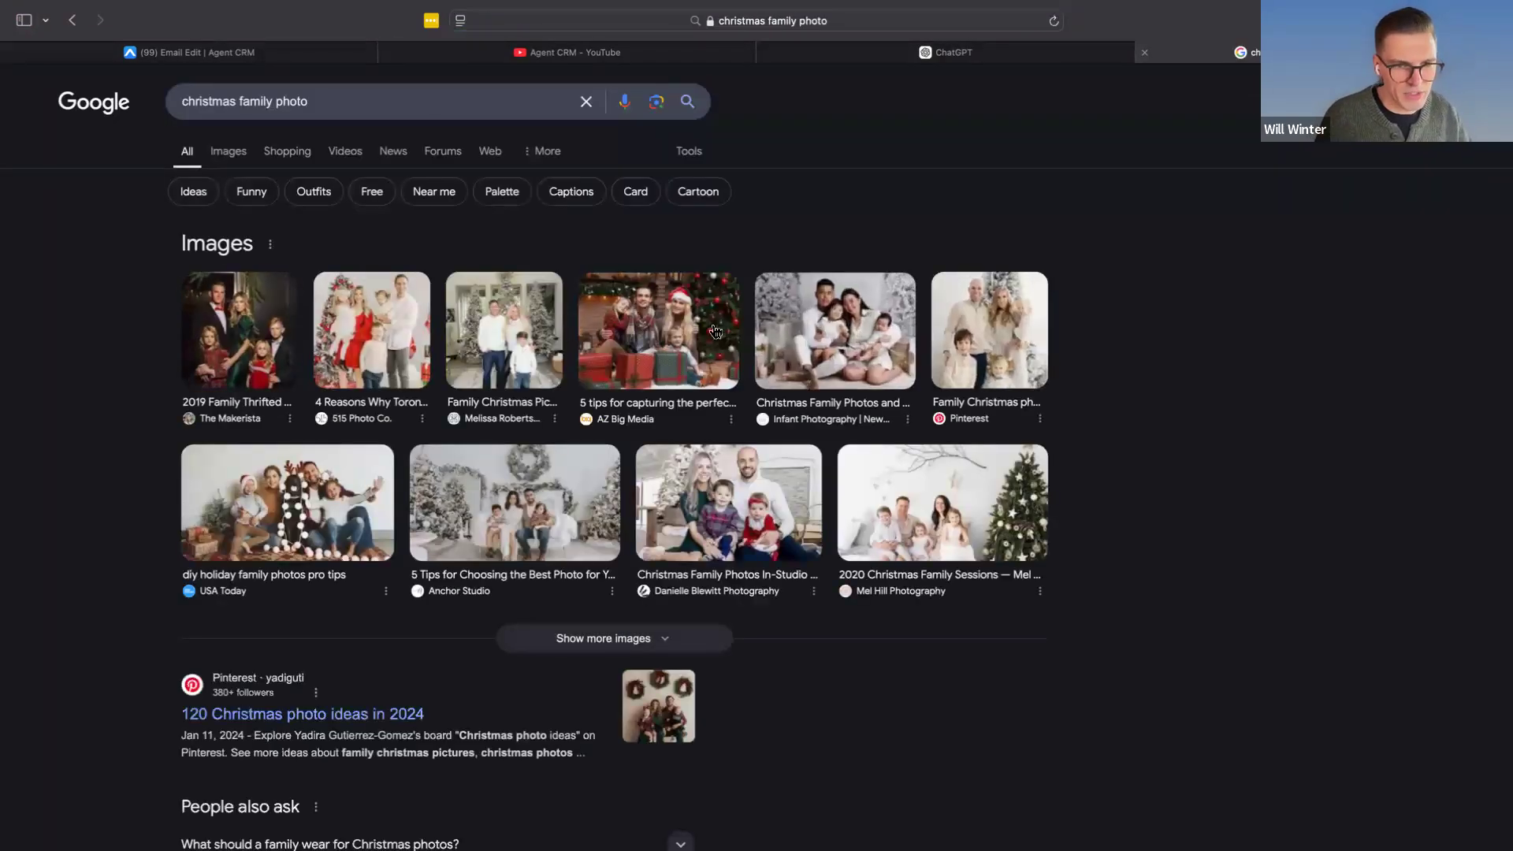
Step: Save a family Christmas photo to Downloads and return to the email's image replacement options
left_click(727, 326)
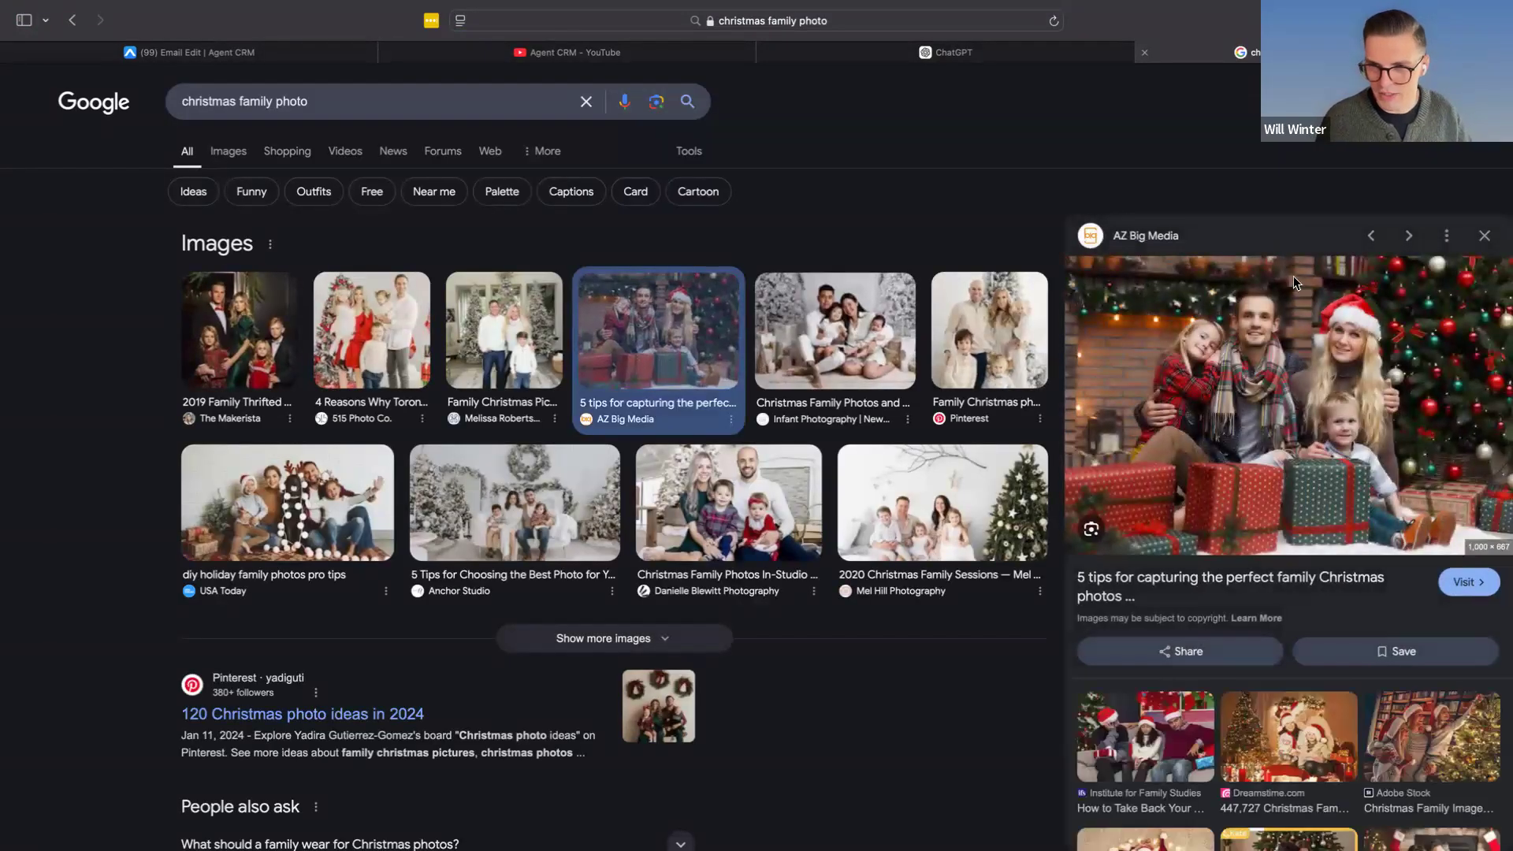
right_click(1223, 449)
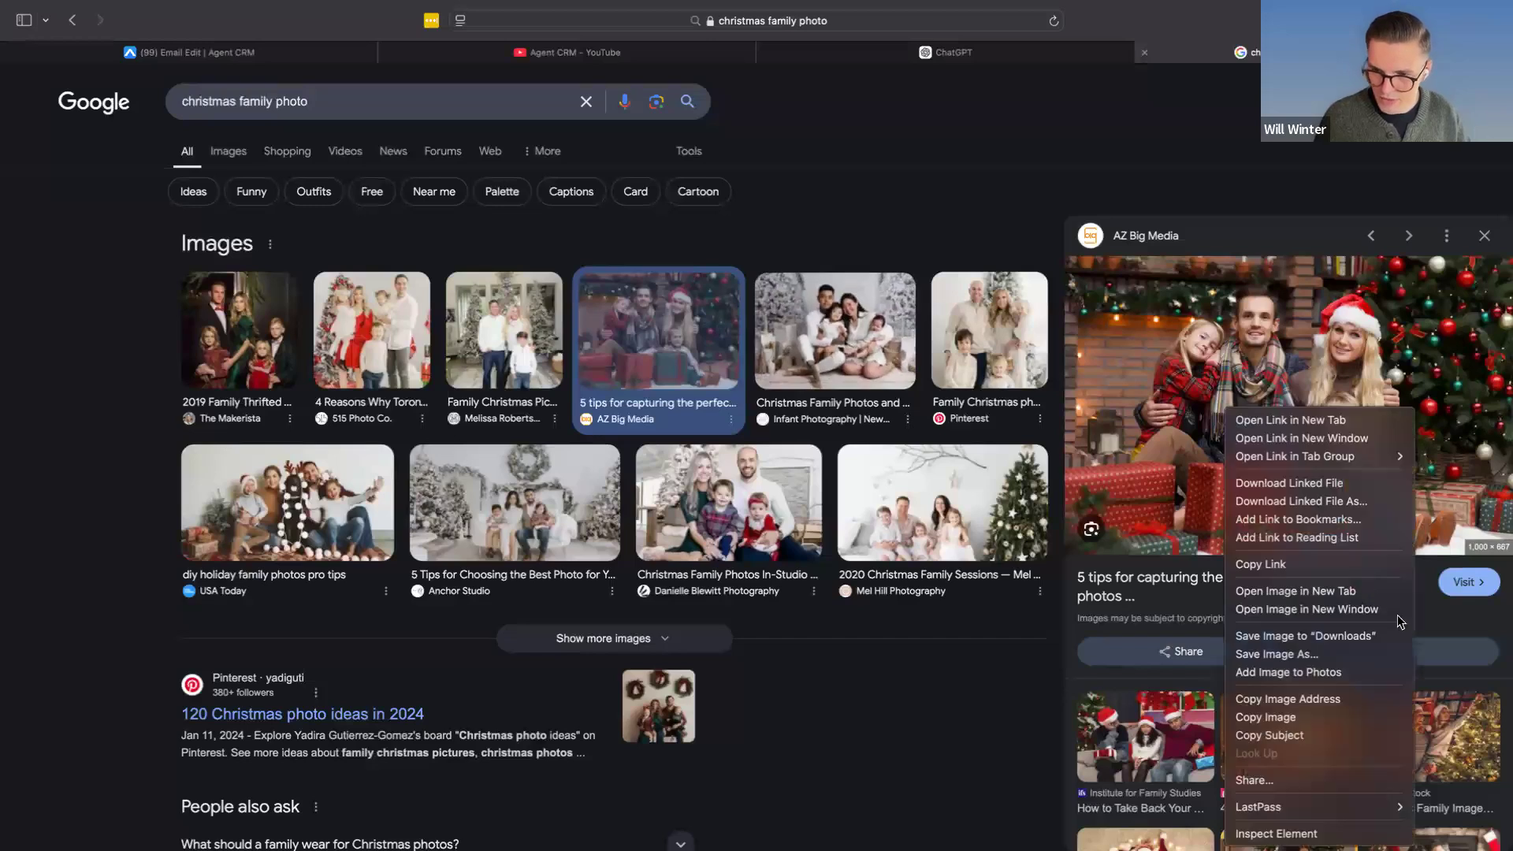
left_click(1344, 637)
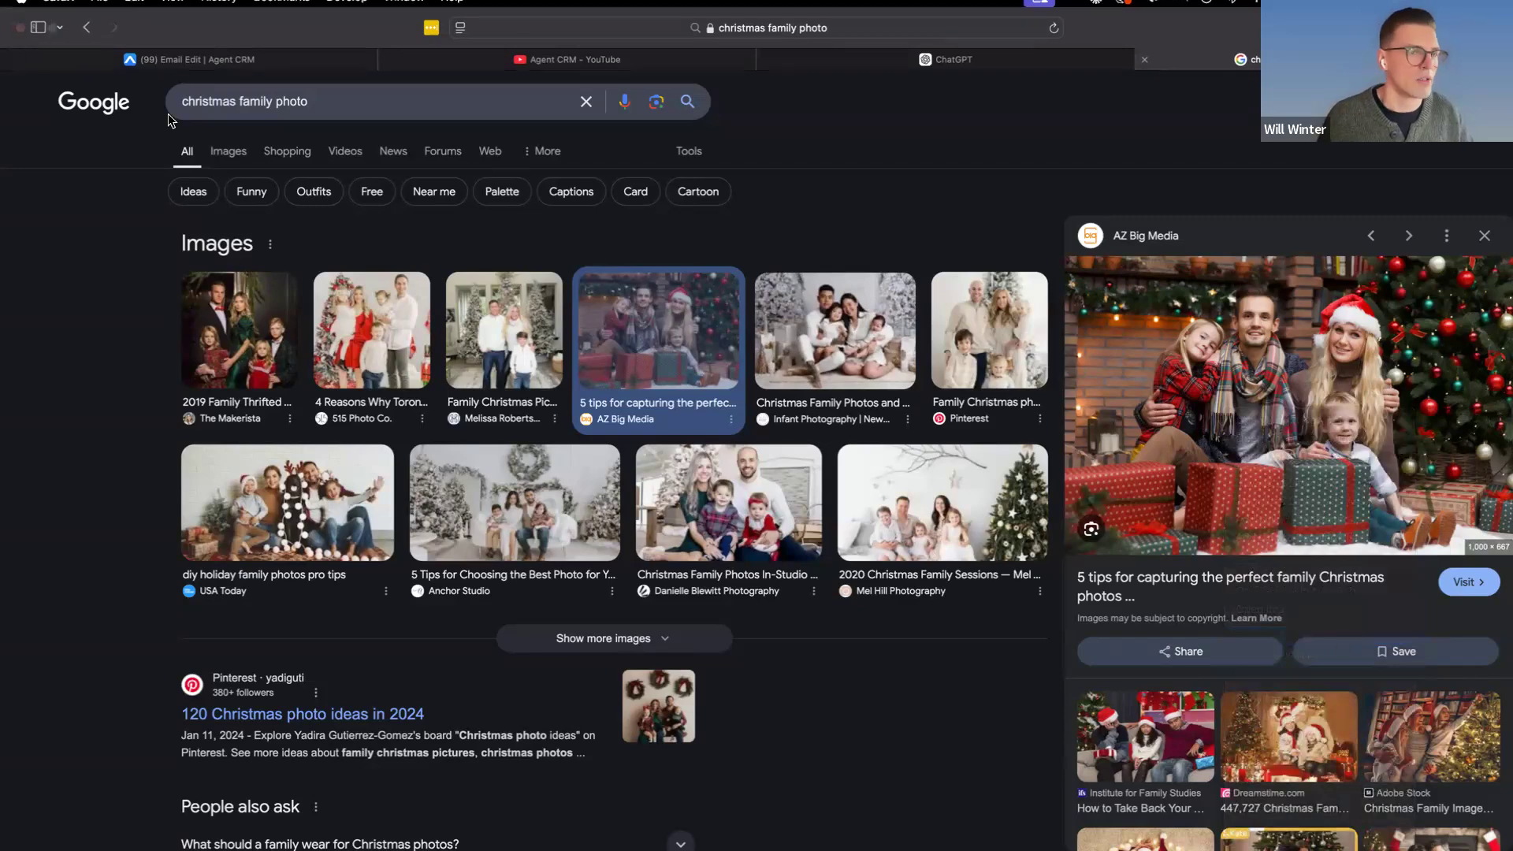
left_click(264, 58)
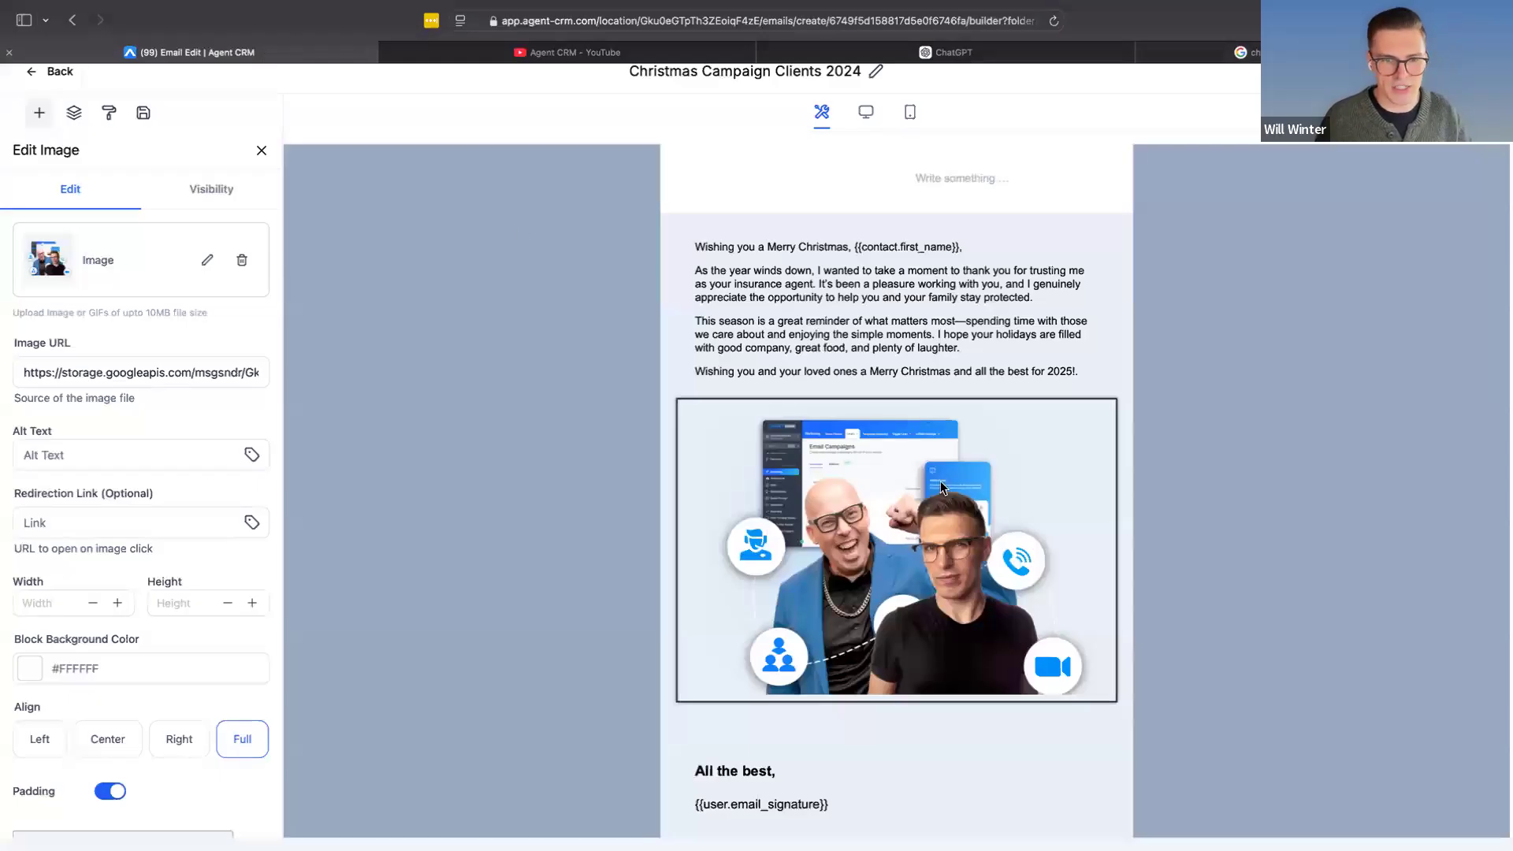
left_click(210, 261)
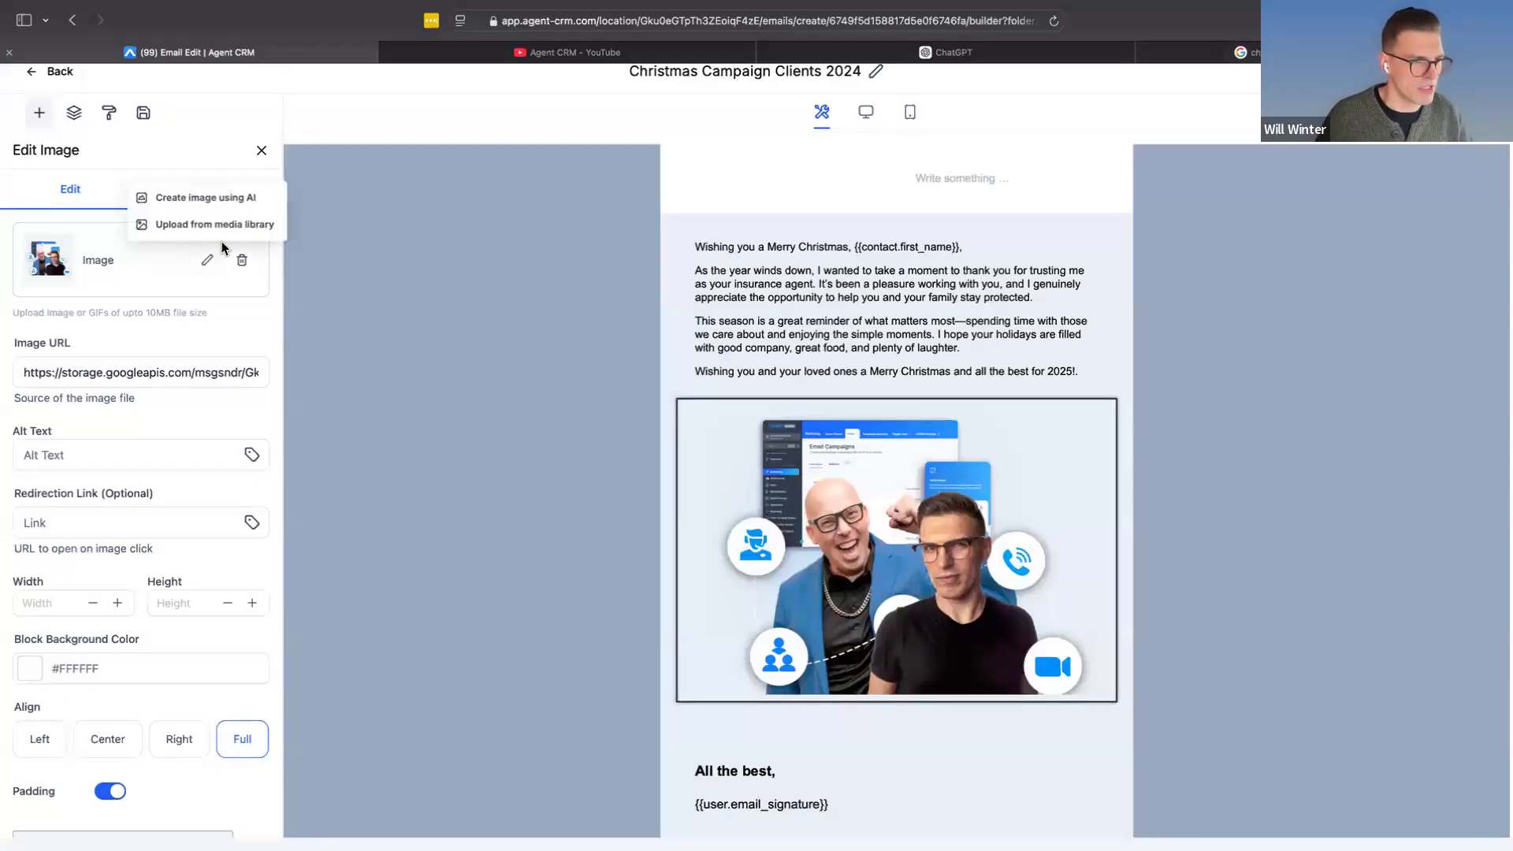
Step: Upload Family-Christmas-Photos.jpeg from Downloads and swap it in for the coaching image
left_click(209, 225)
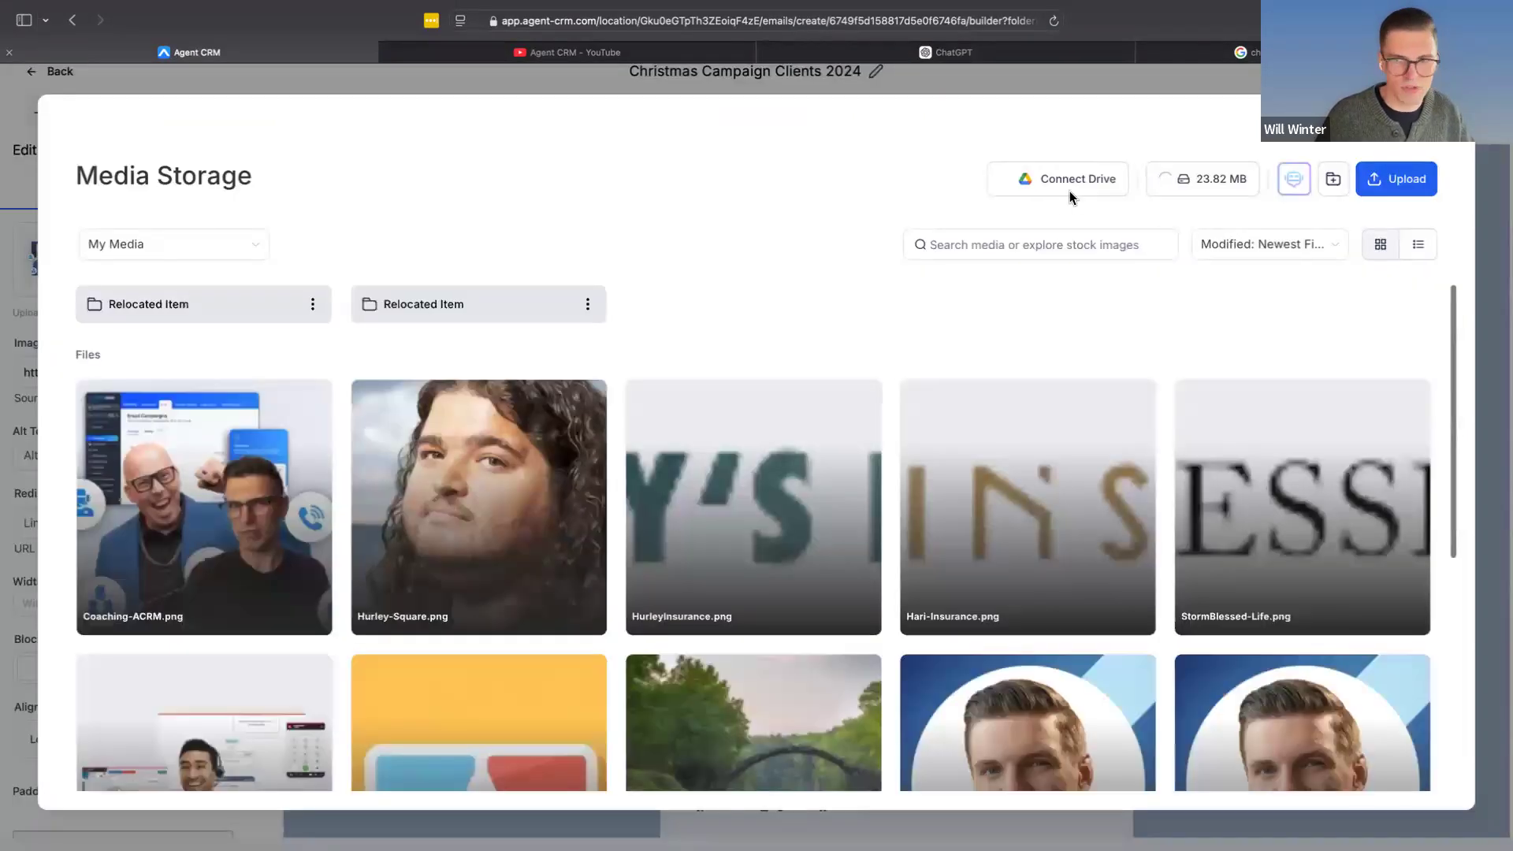
left_click(1387, 181)
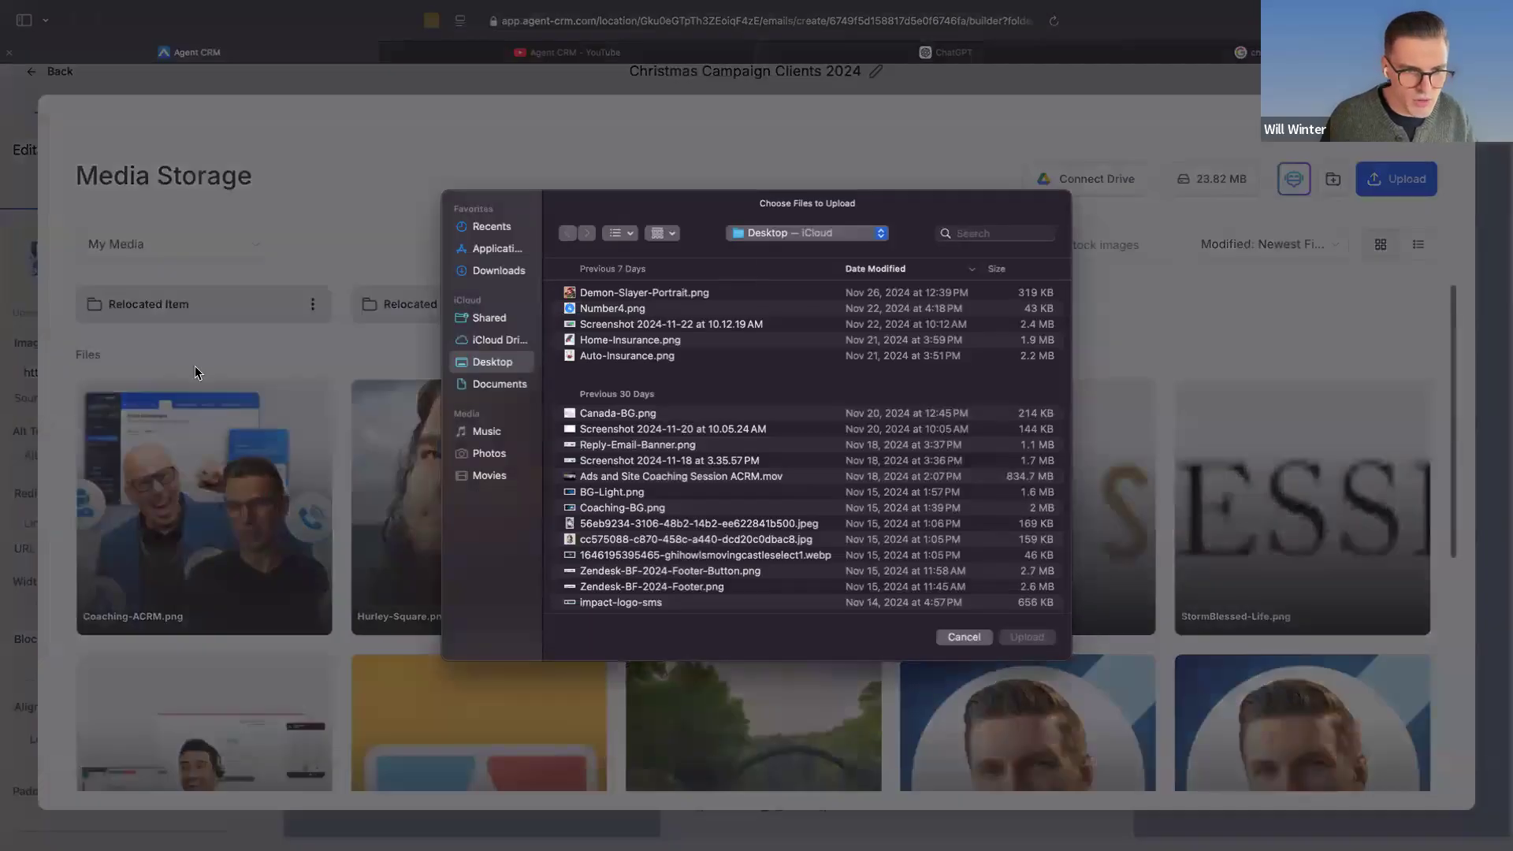
left_click(499, 271)
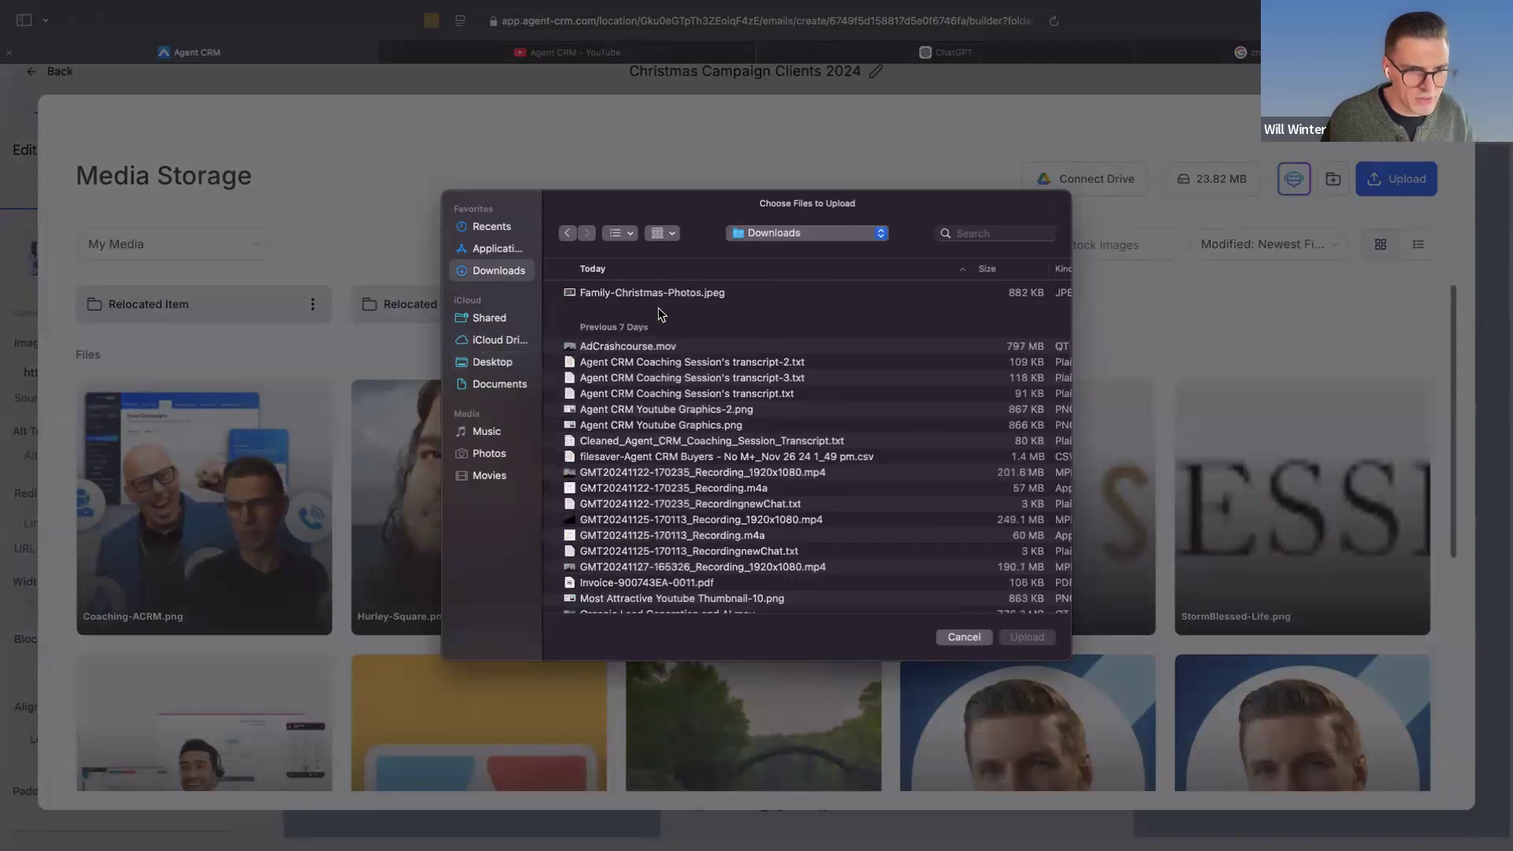
double_click(660, 295)
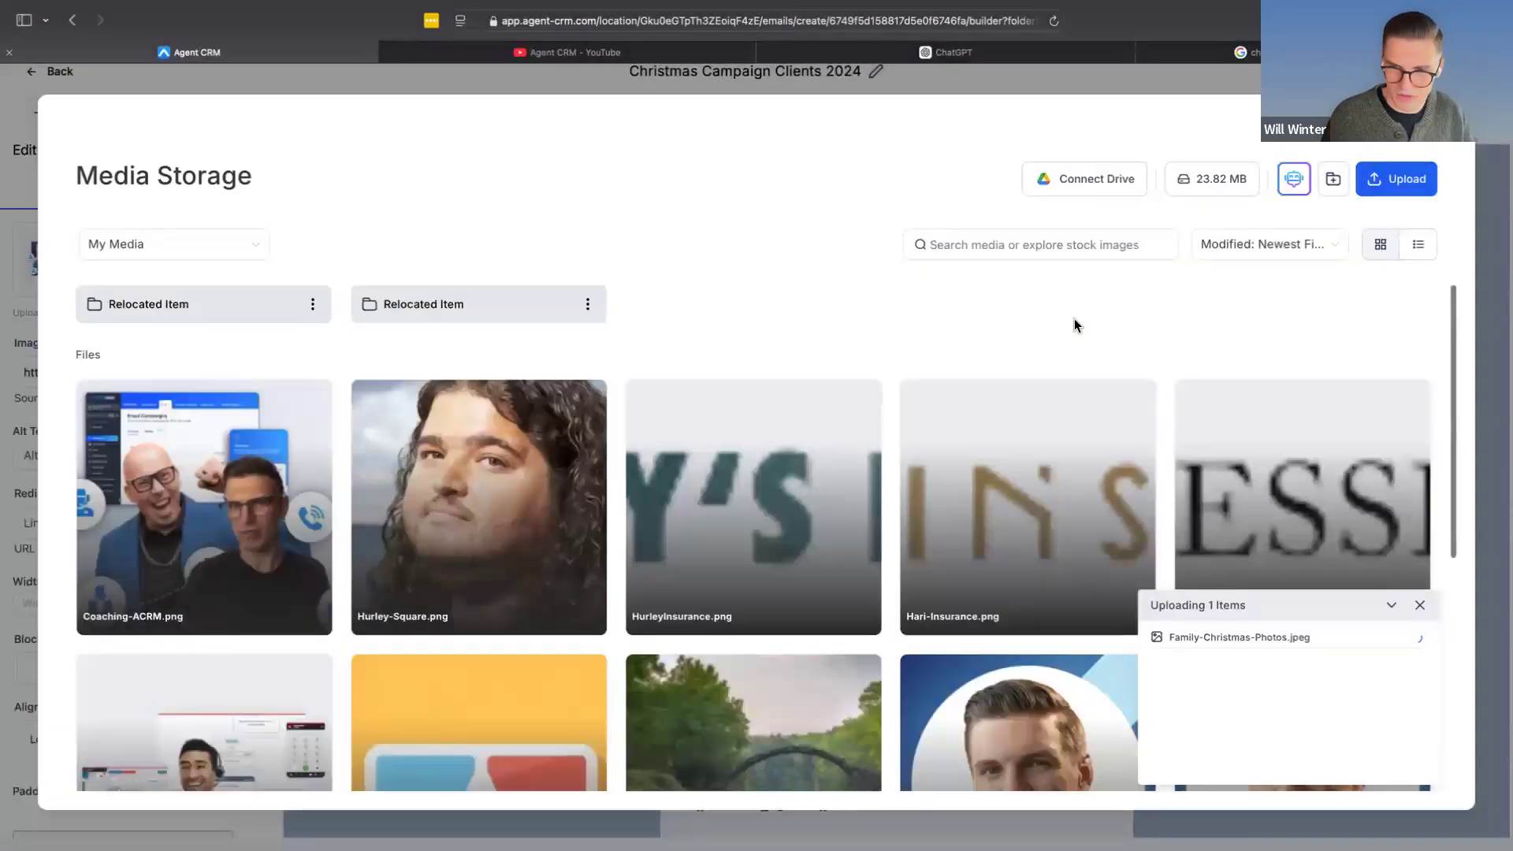
left_click(287, 559)
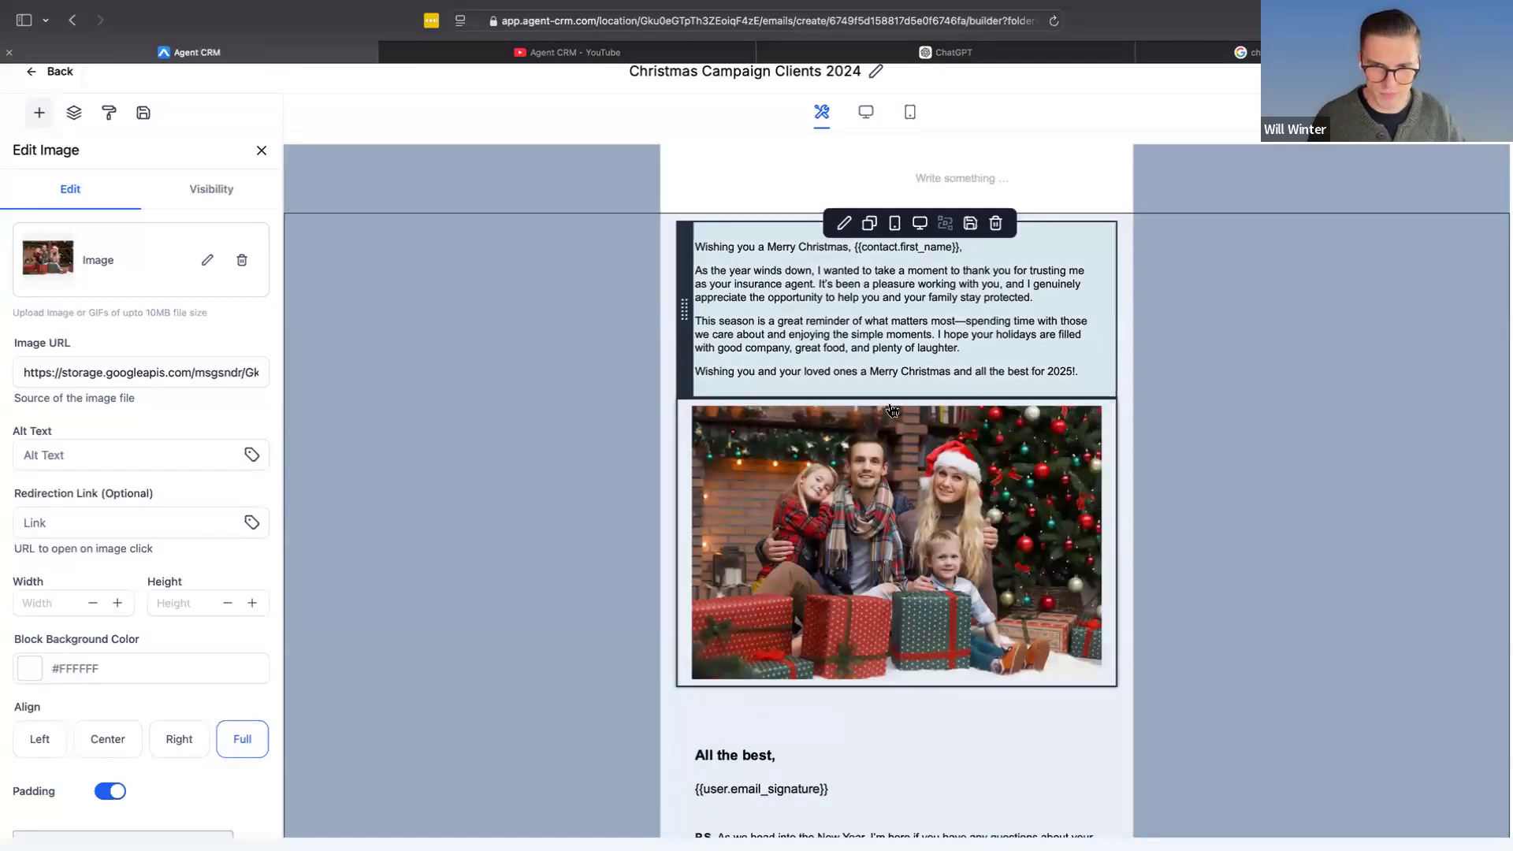
Step: Check the 'All the best,' sign-off, then preview the finished email
scroll(851, 566, "down", 2)
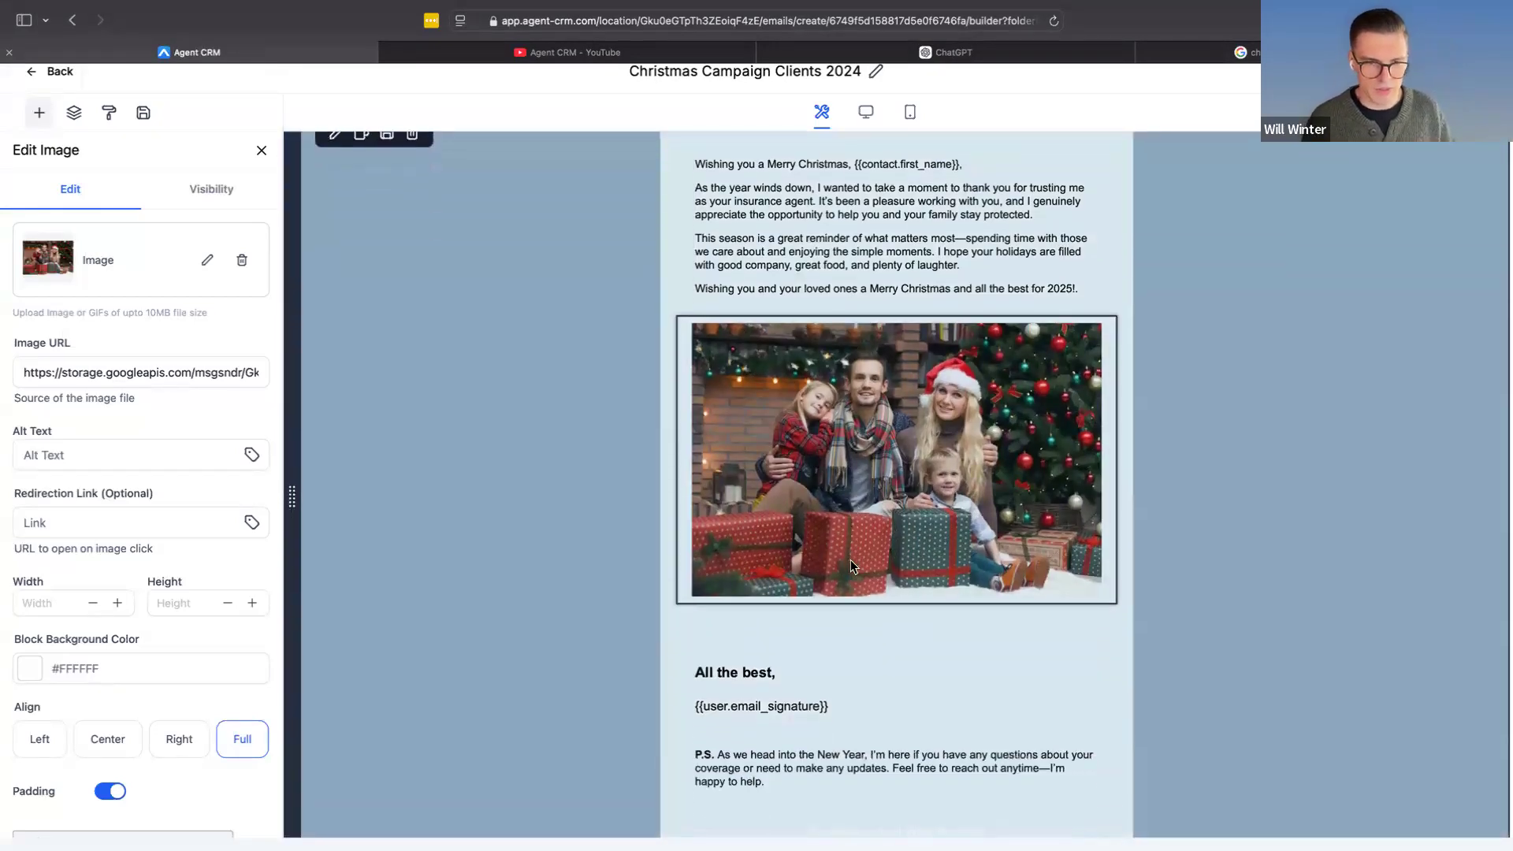
scroll(851, 566, "down", 3)
left_click(772, 558)
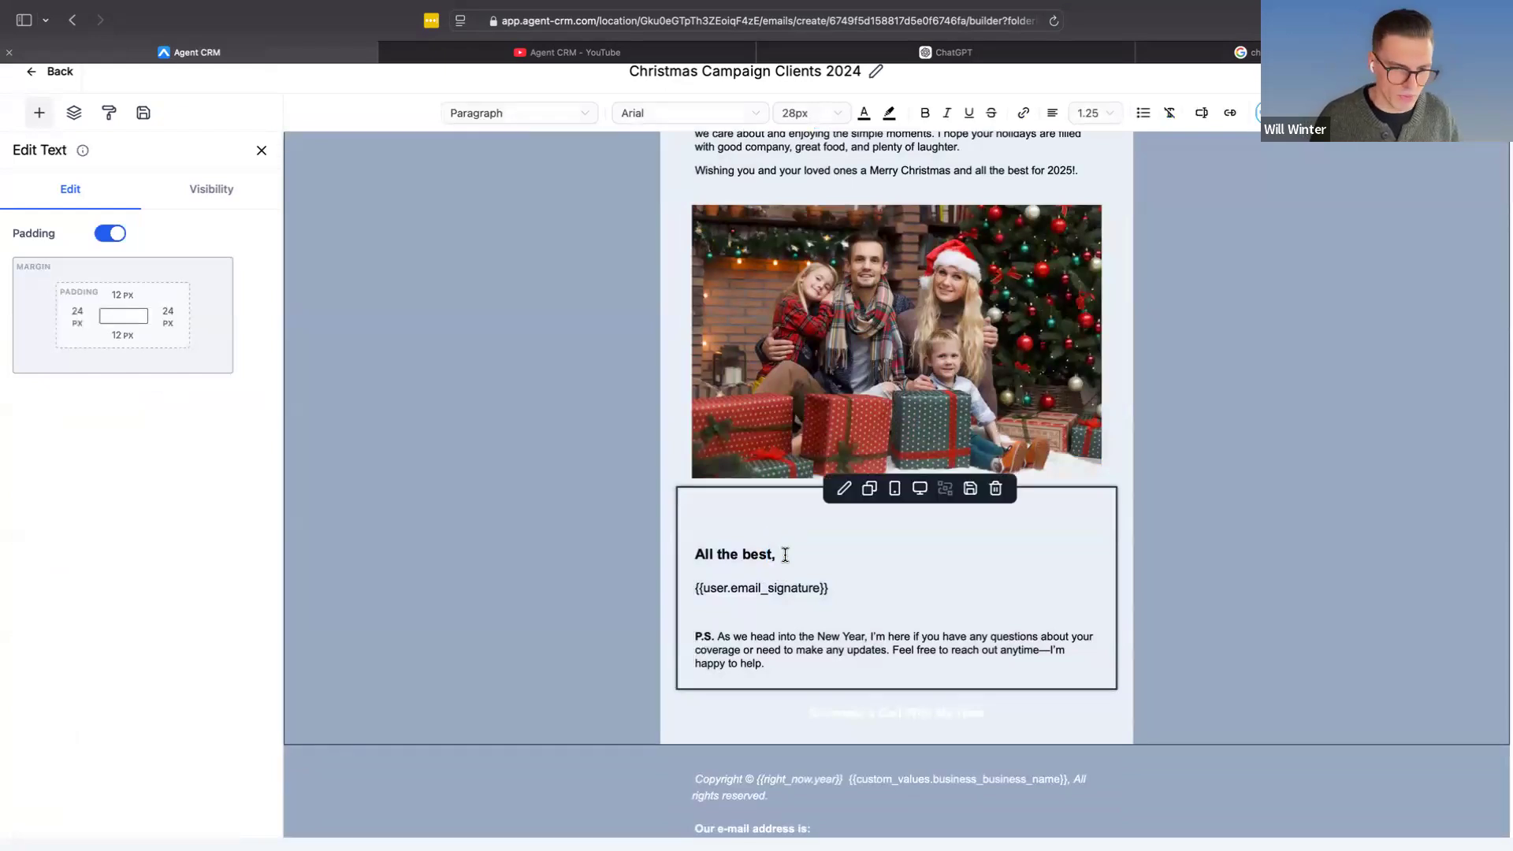
scroll(870, 595, "up", 5)
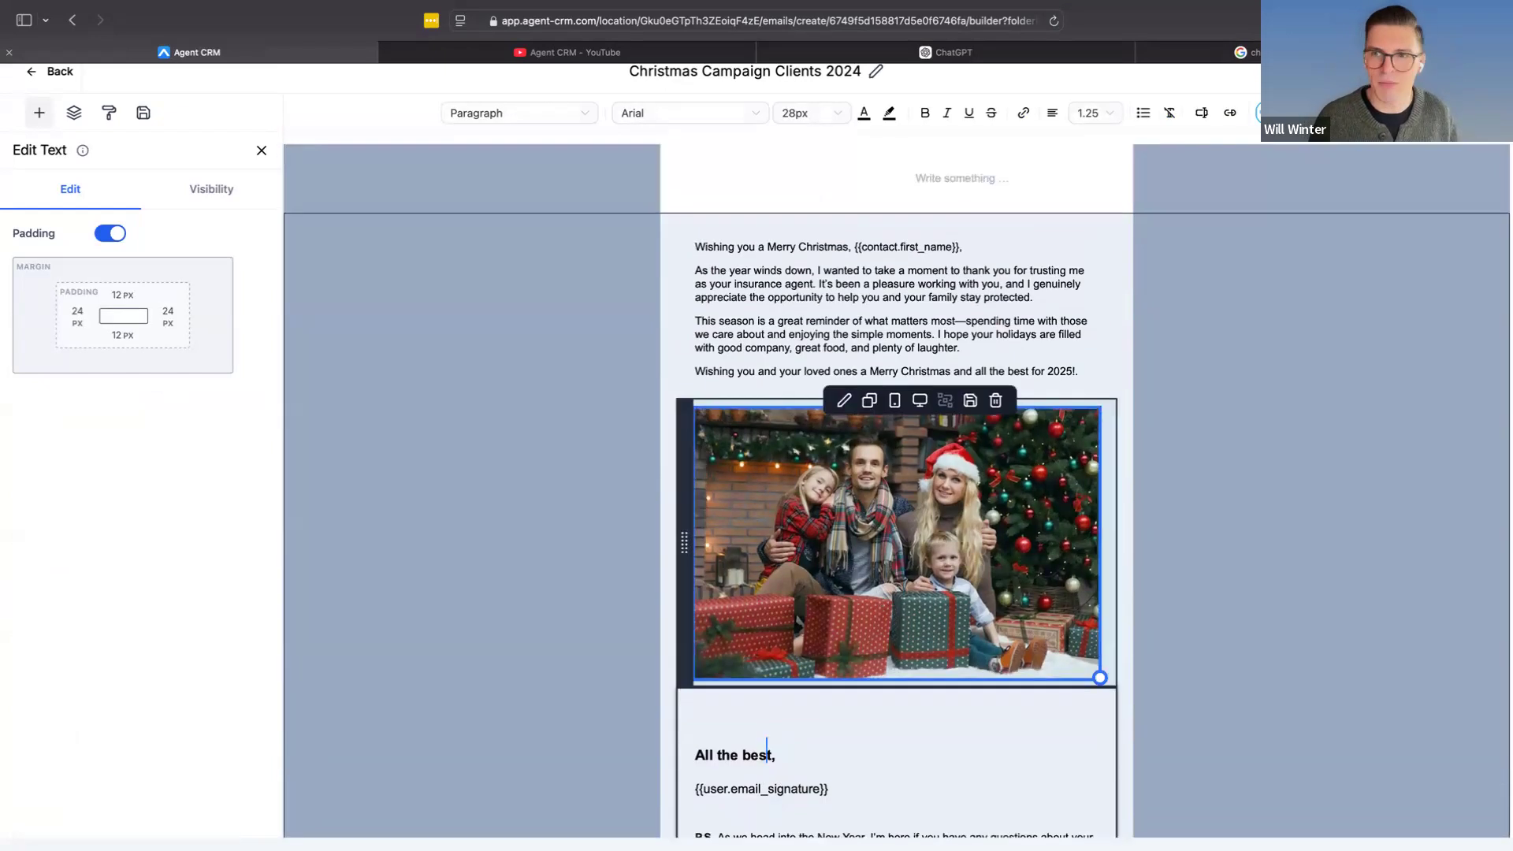
left_click(1368, 72)
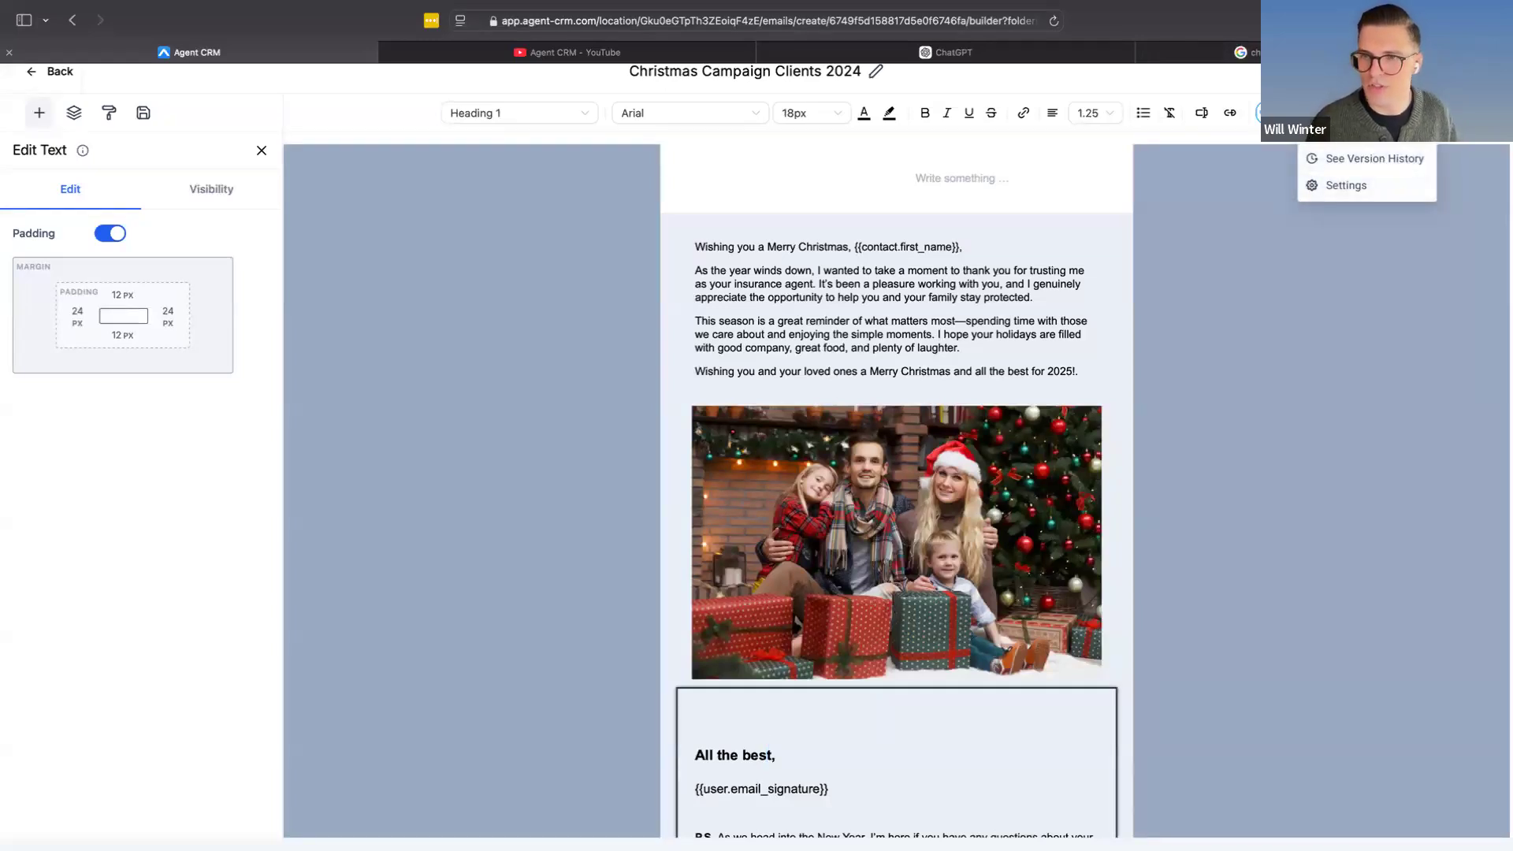
left_click(1367, 132)
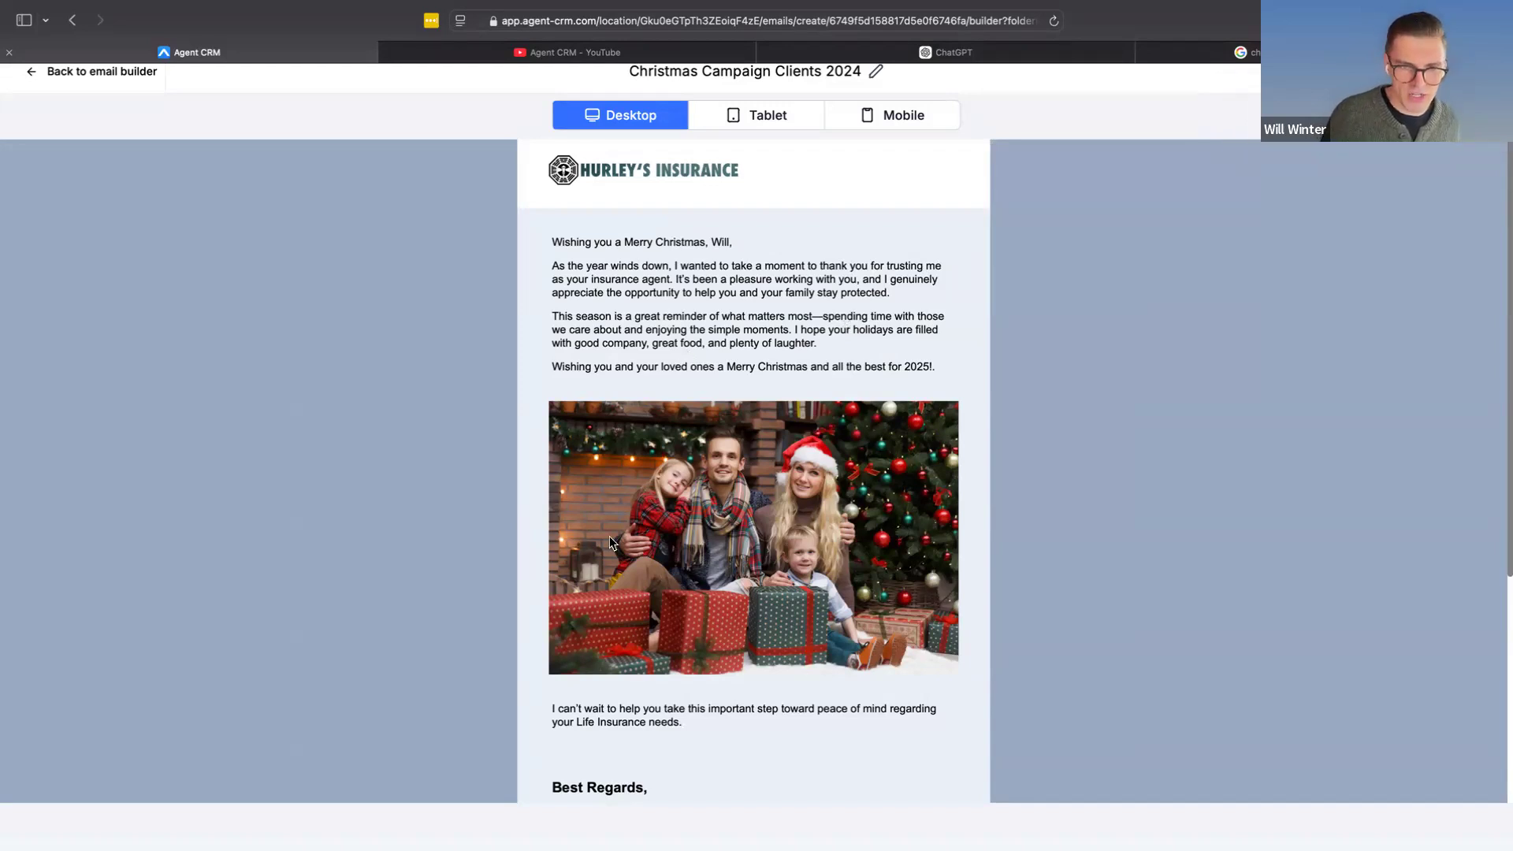
scroll(609, 538, "down", 3)
scroll(609, 539, "up", 3)
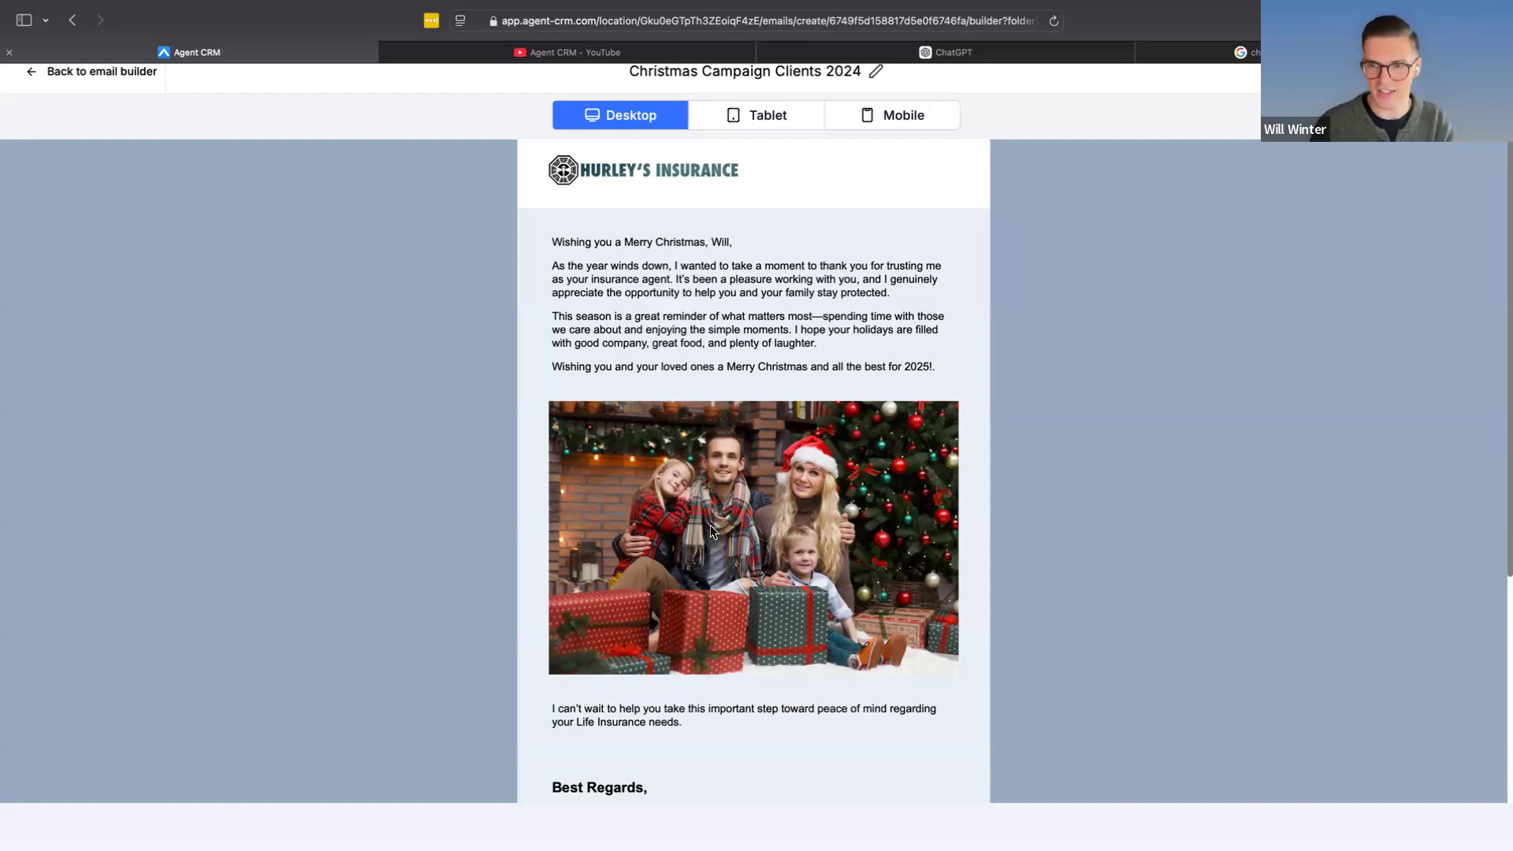
scroll(720, 709, "down", 4)
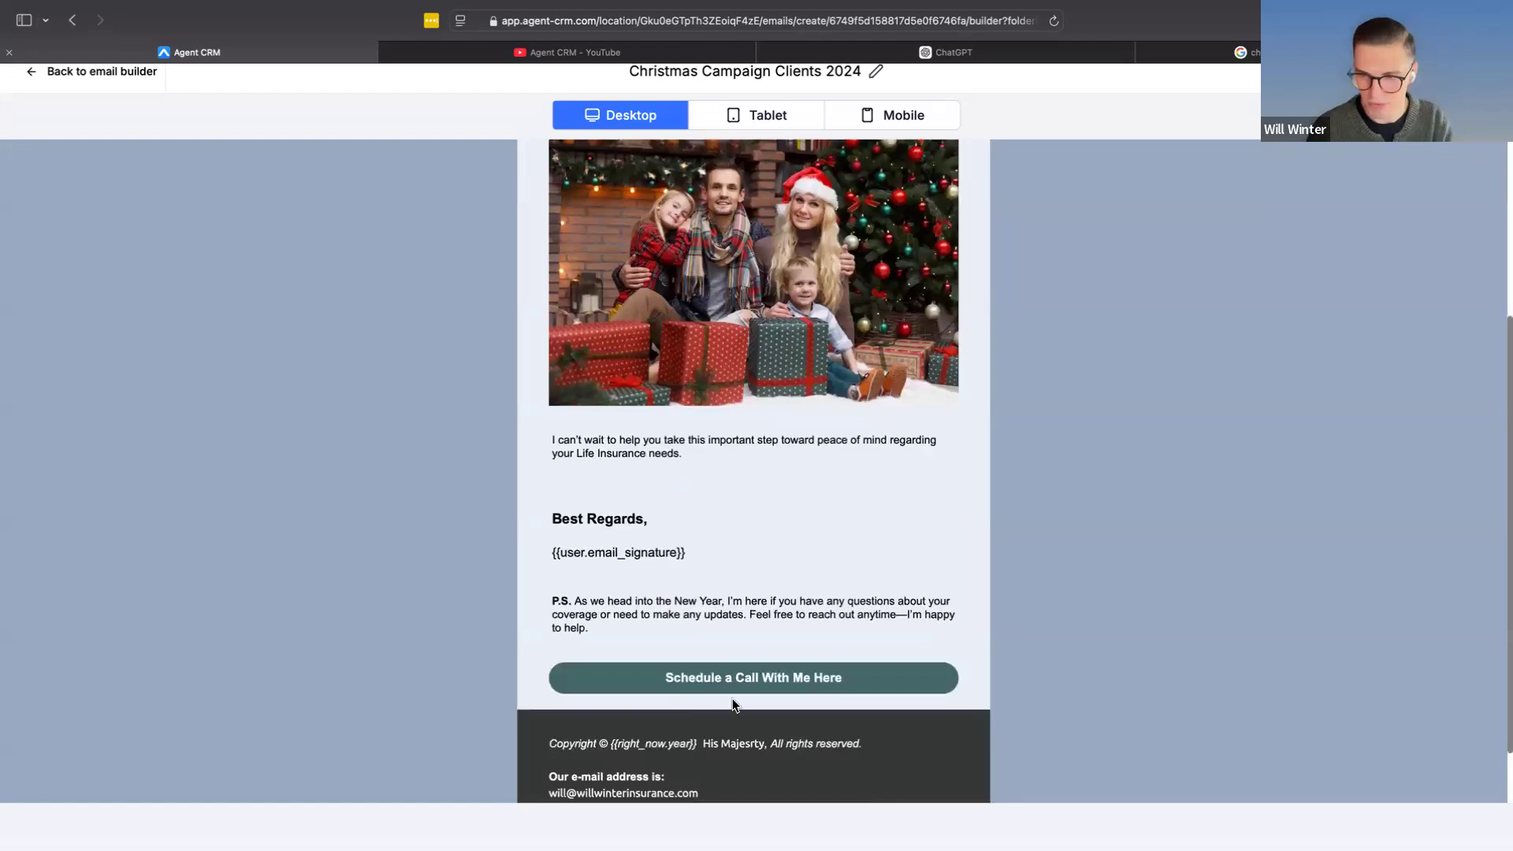
scroll(718, 461, "up", 1)
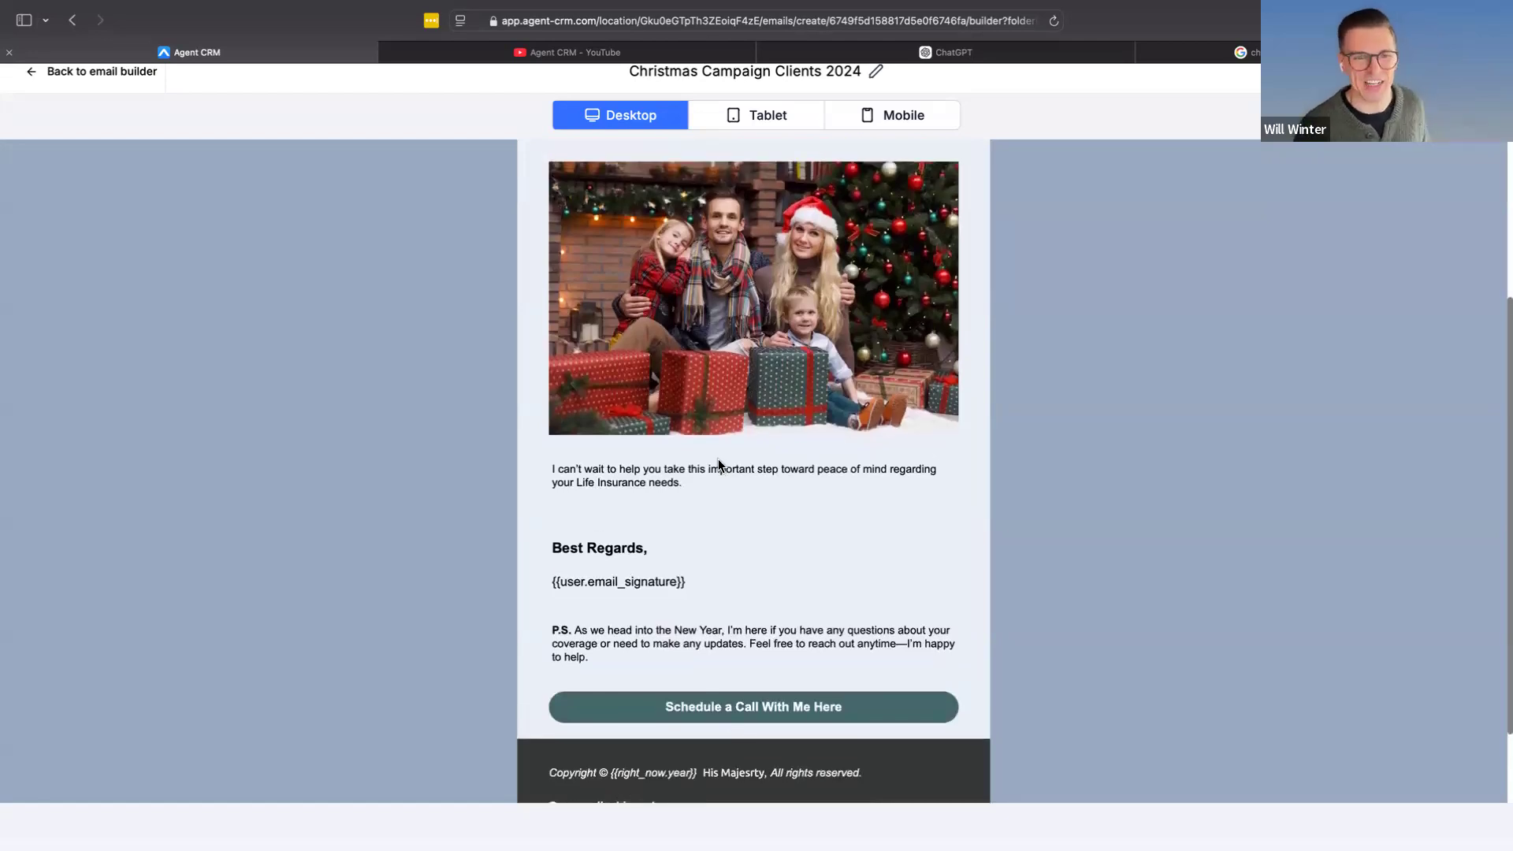
scroll(718, 461, "up", 2)
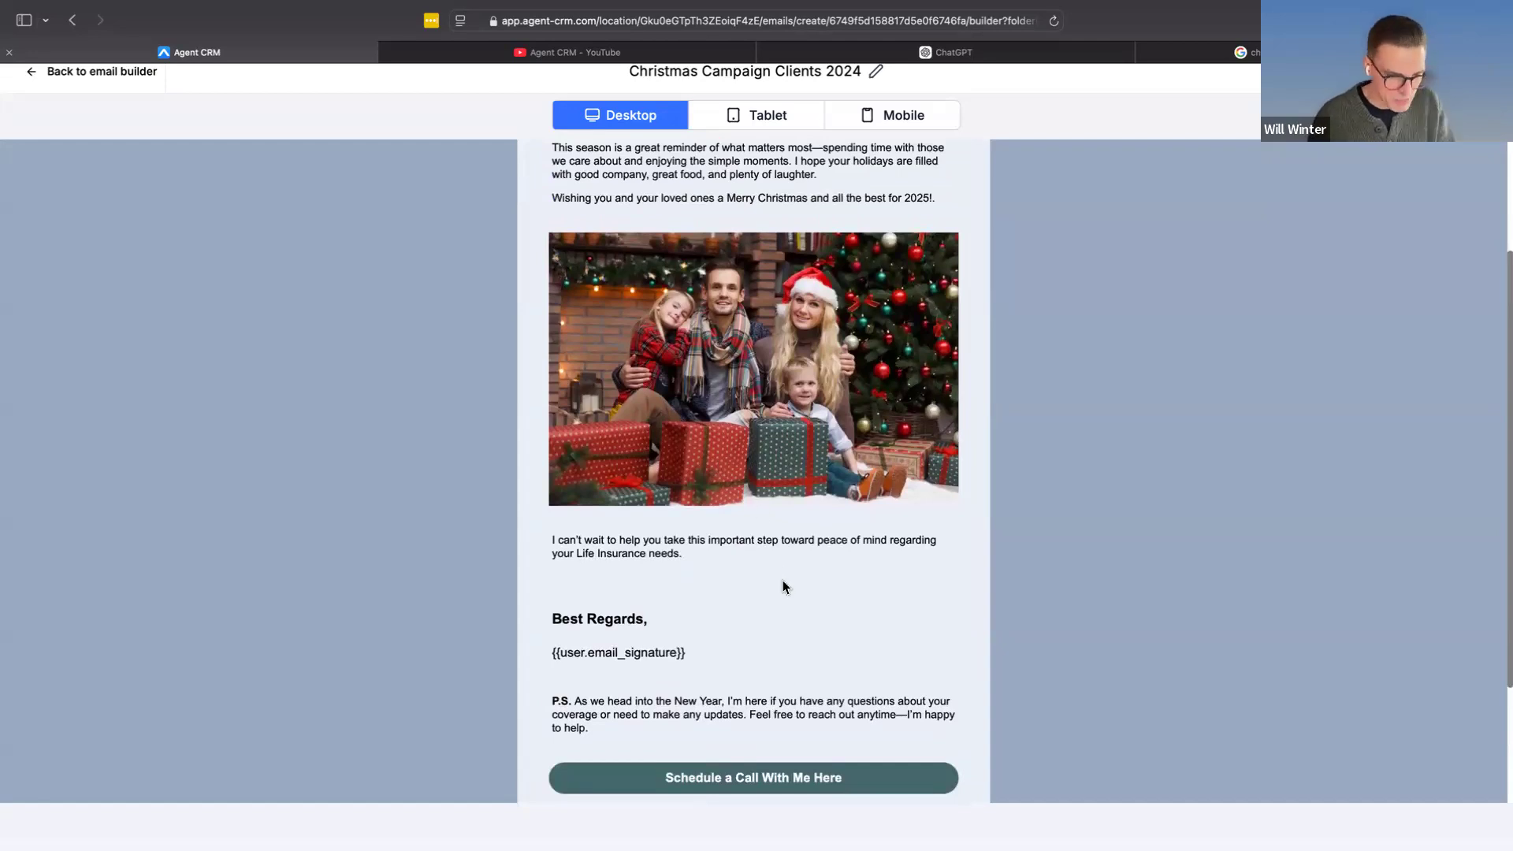
scroll(782, 583, "down", 3)
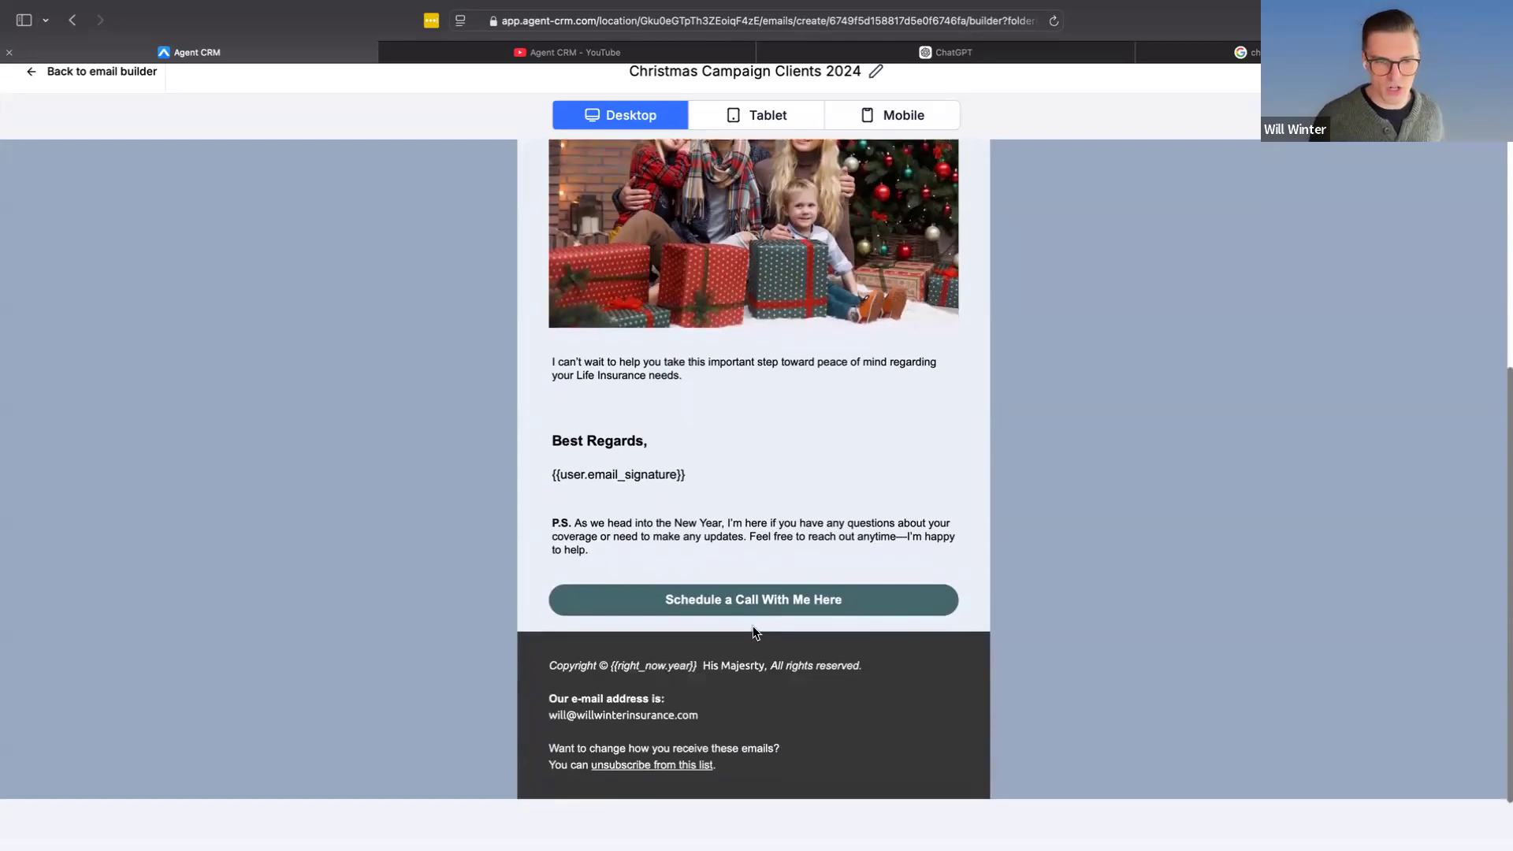
scroll(753, 626, "up", 4)
scroll(754, 626, "up", 1)
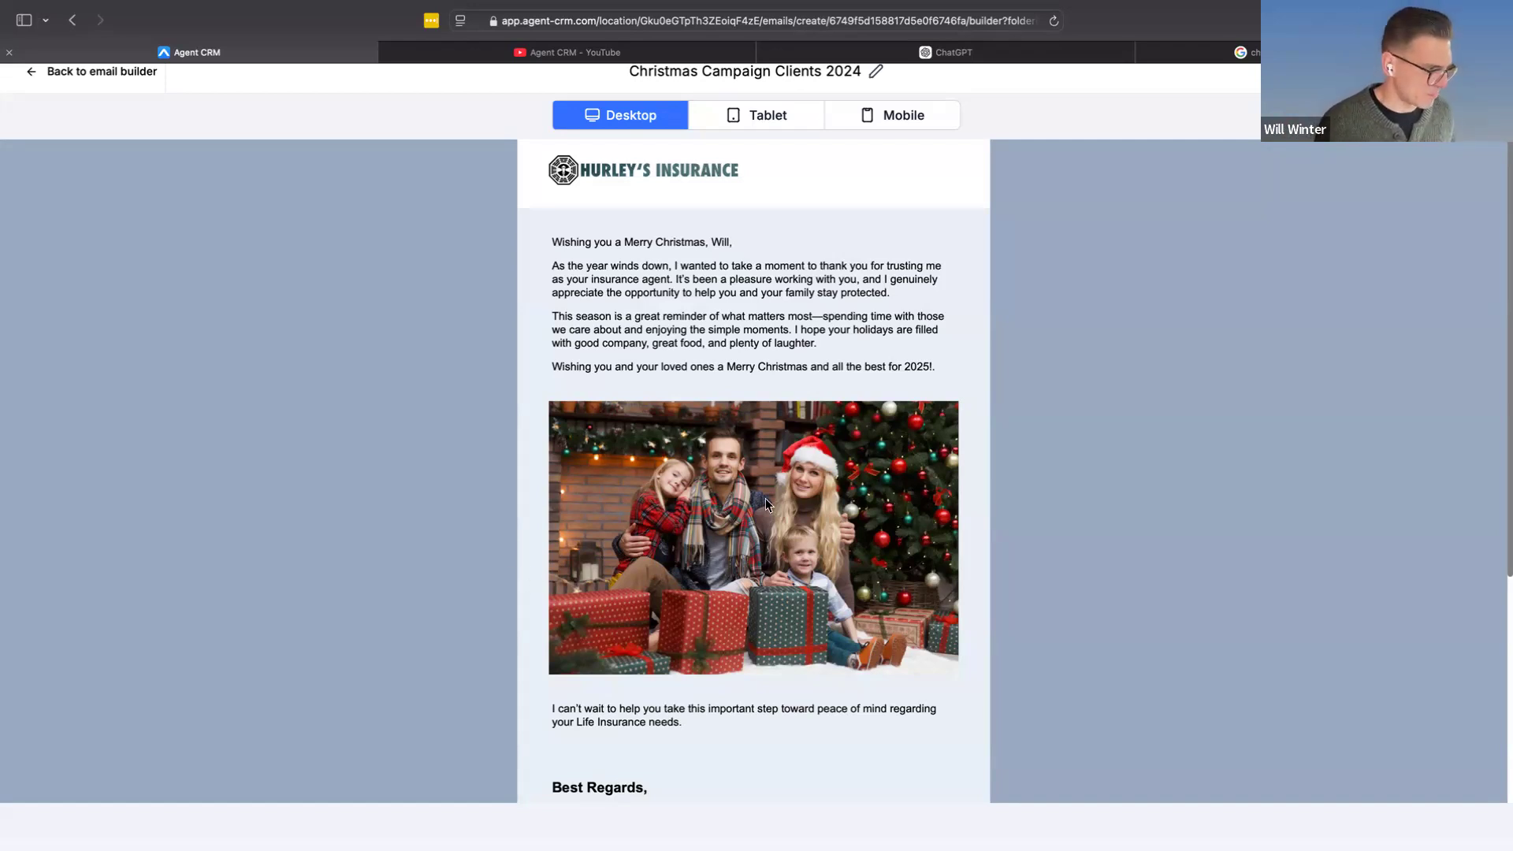
Step: Review the preview's footer copyright and signature text, then go back to the email builder
scroll(764, 482, "down", 3)
scroll(764, 485, "down", 2)
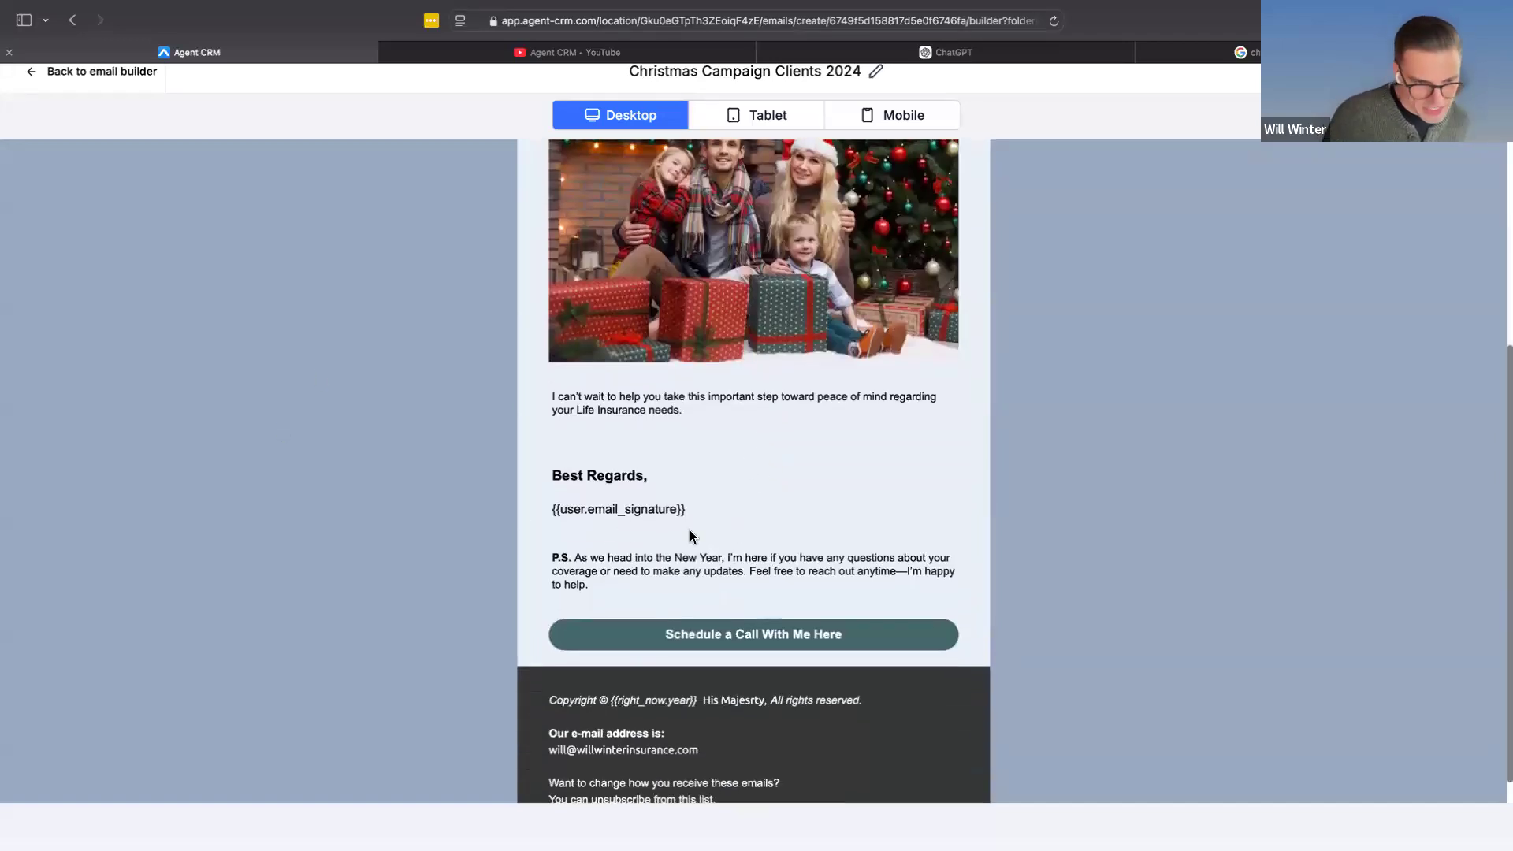
left_click_drag(741, 697, 611, 700)
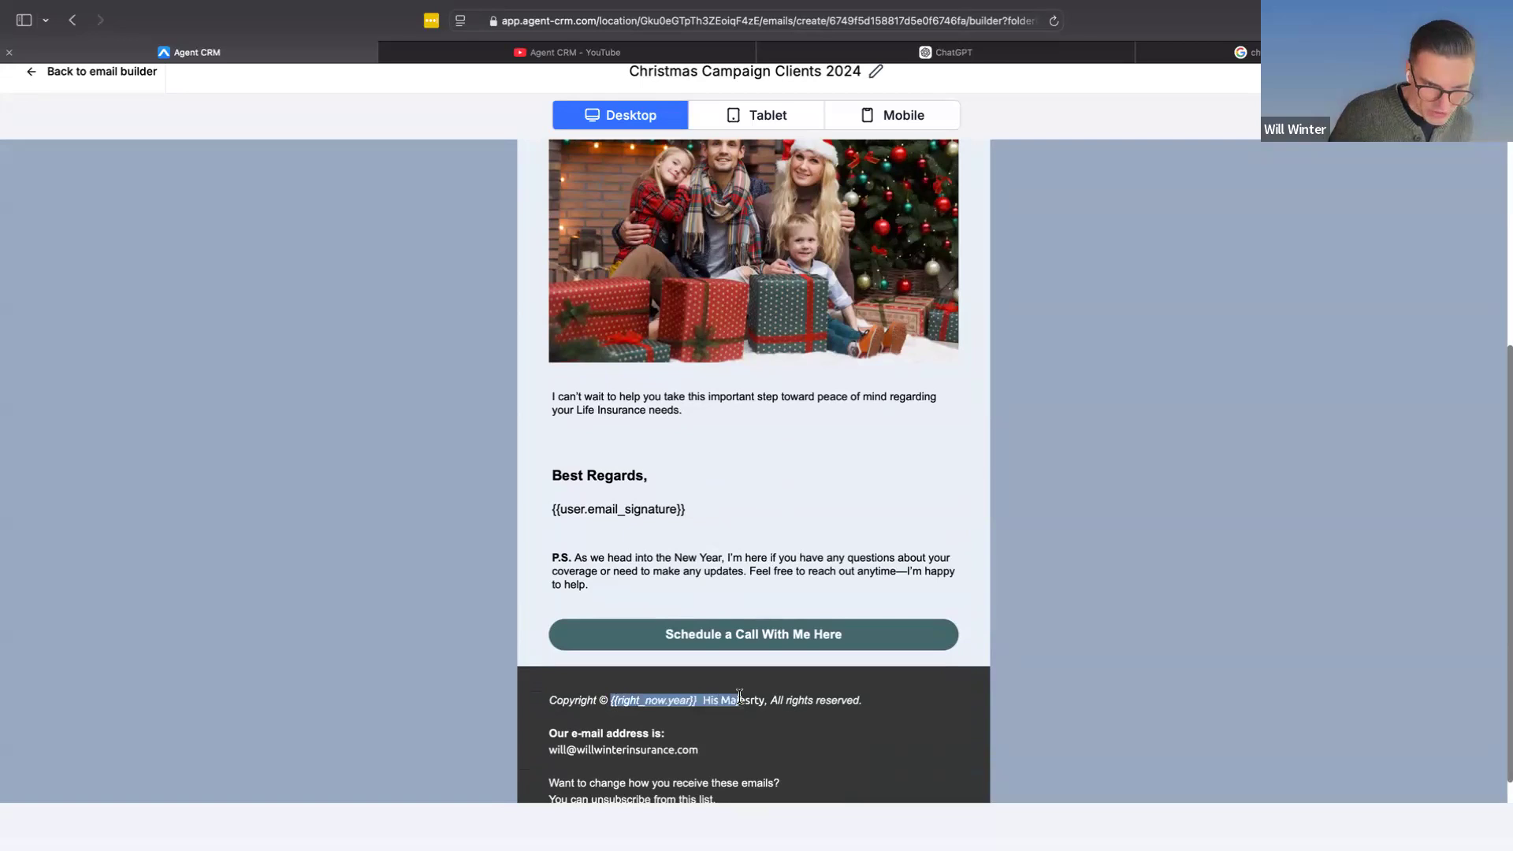
left_click_drag(551, 509, 706, 513)
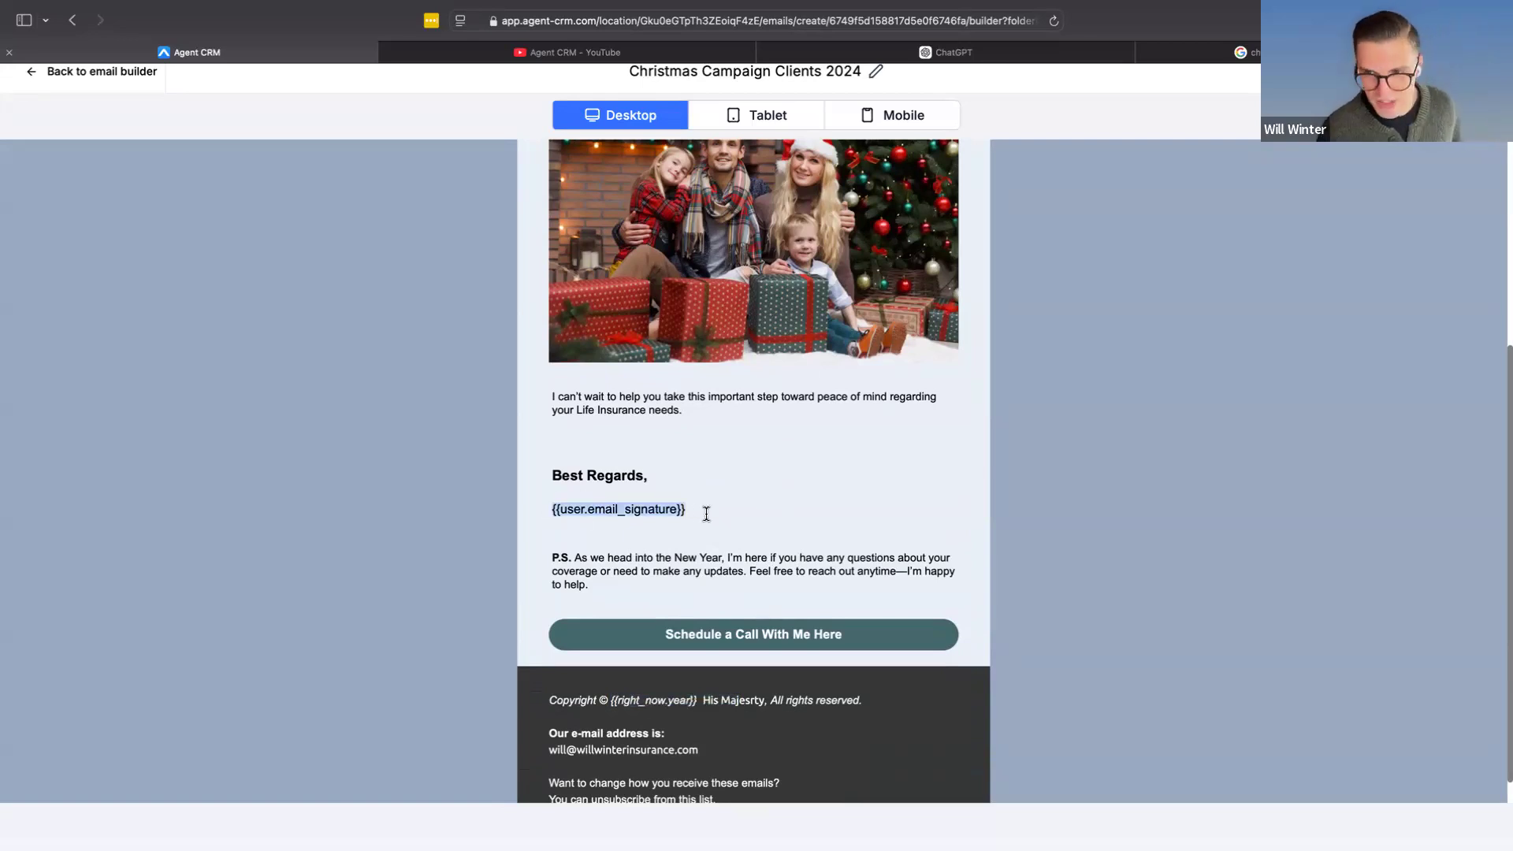
scroll(707, 515, "up", 3)
scroll(707, 515, "down", 2)
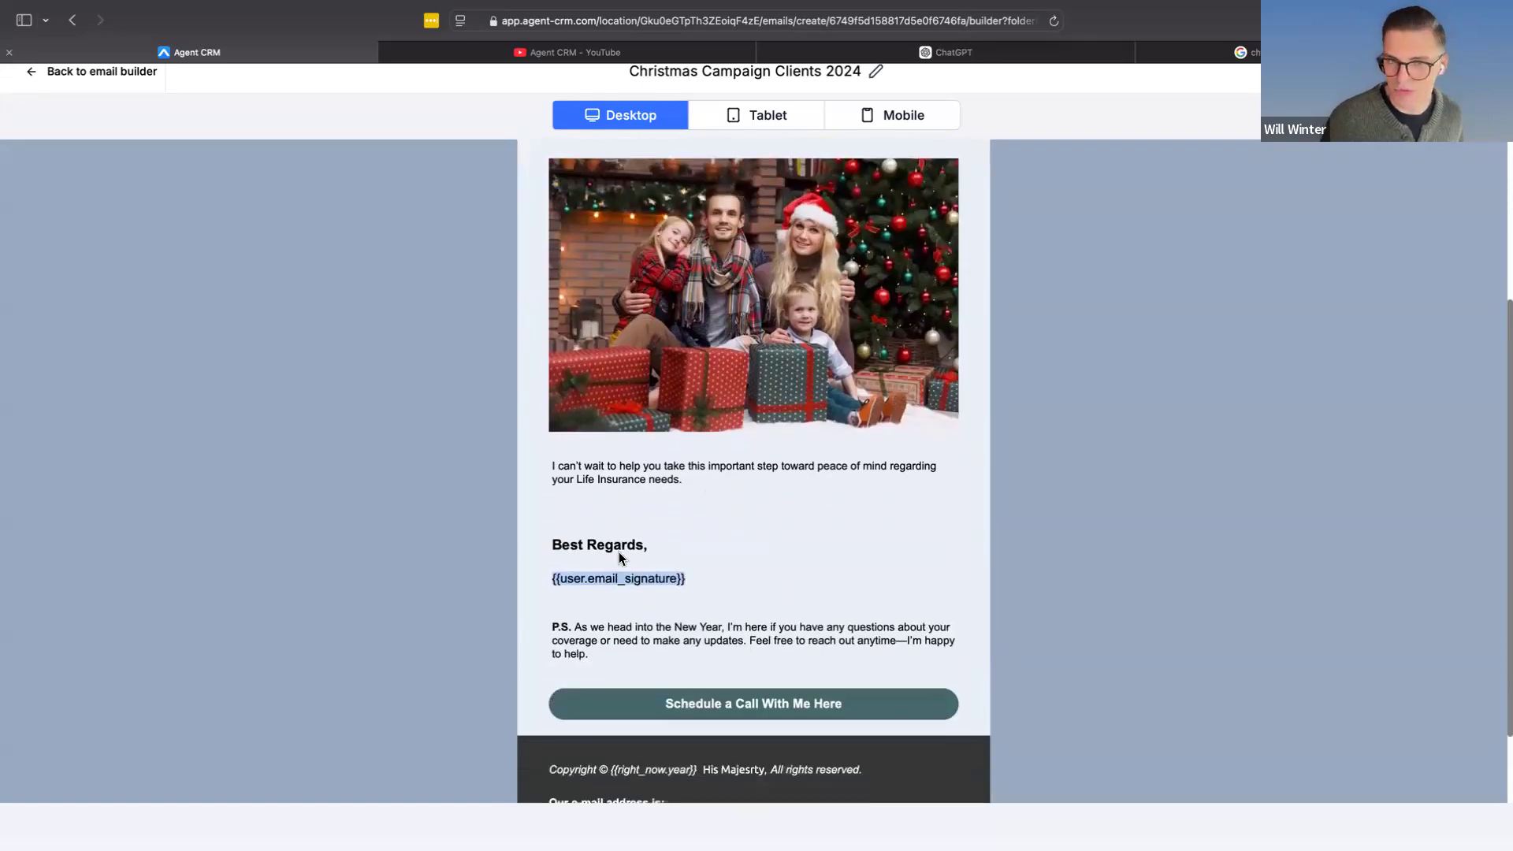
scroll(618, 557, "up", 3)
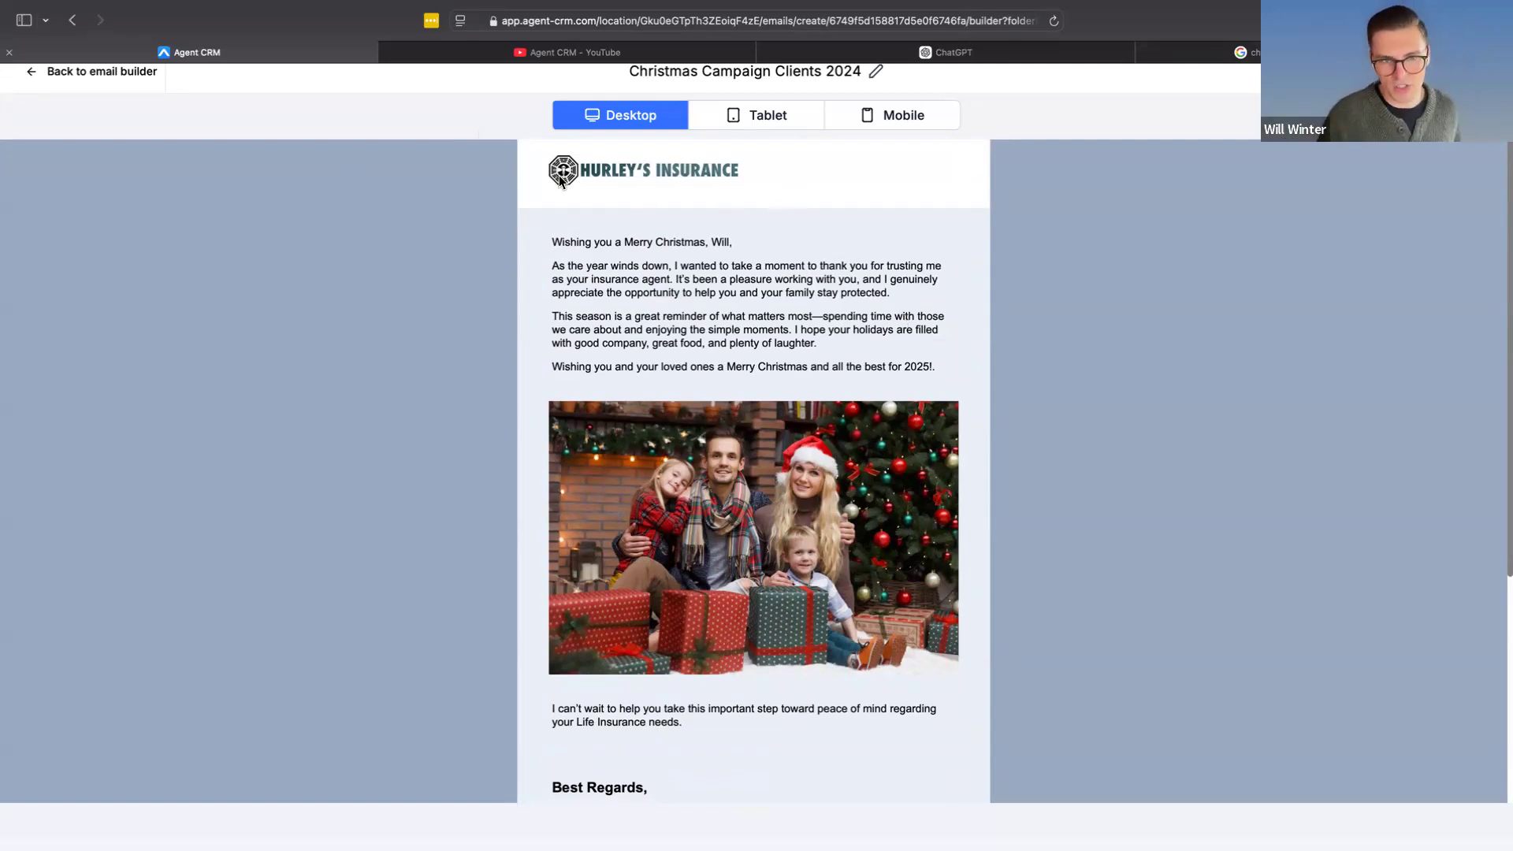
scroll(609, 359, "down", 4)
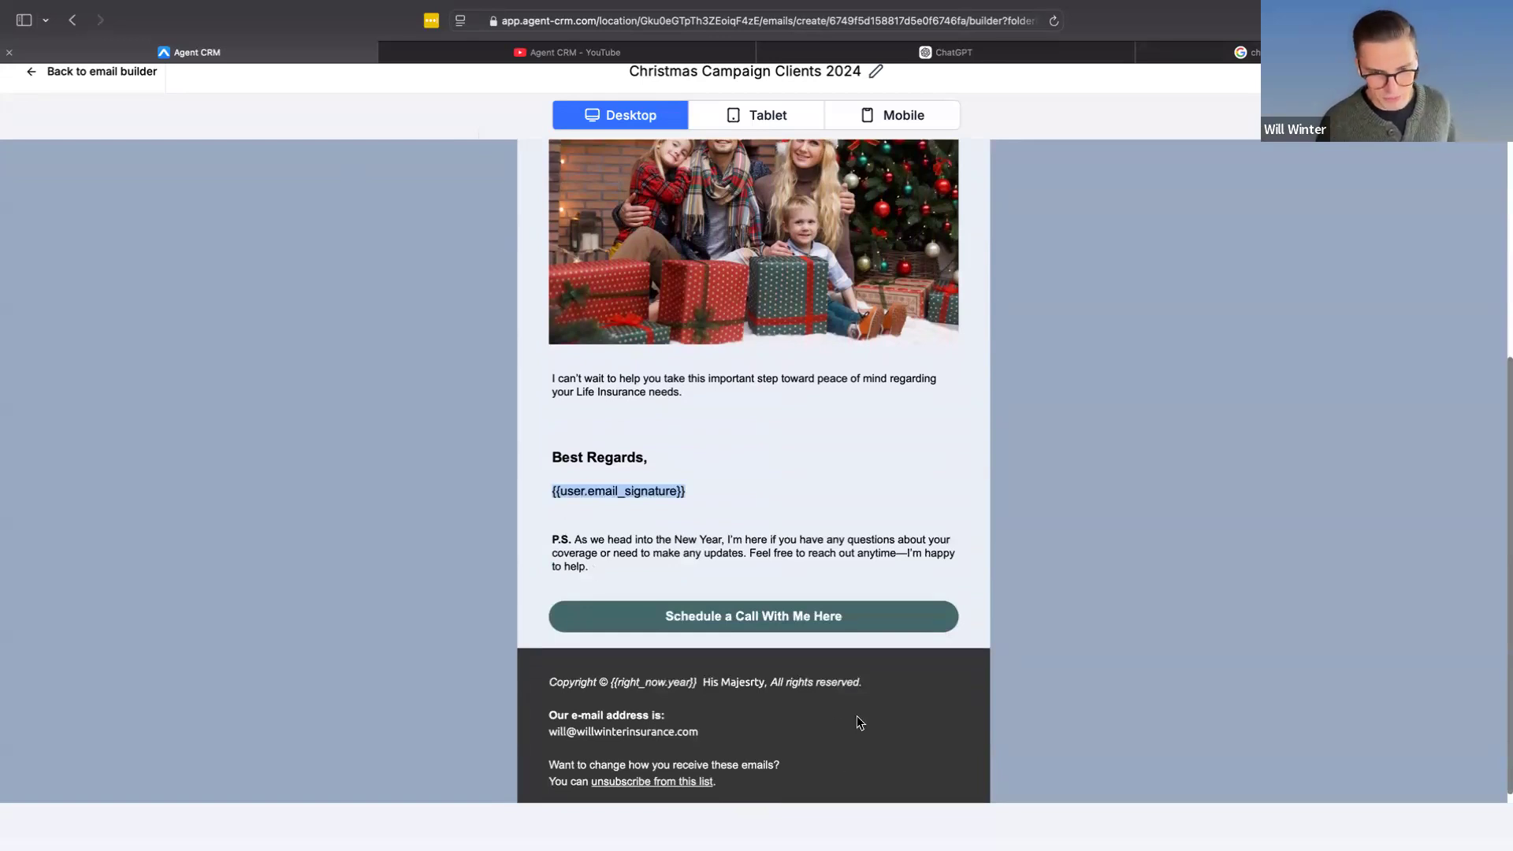
scroll(878, 382, "up", 3)
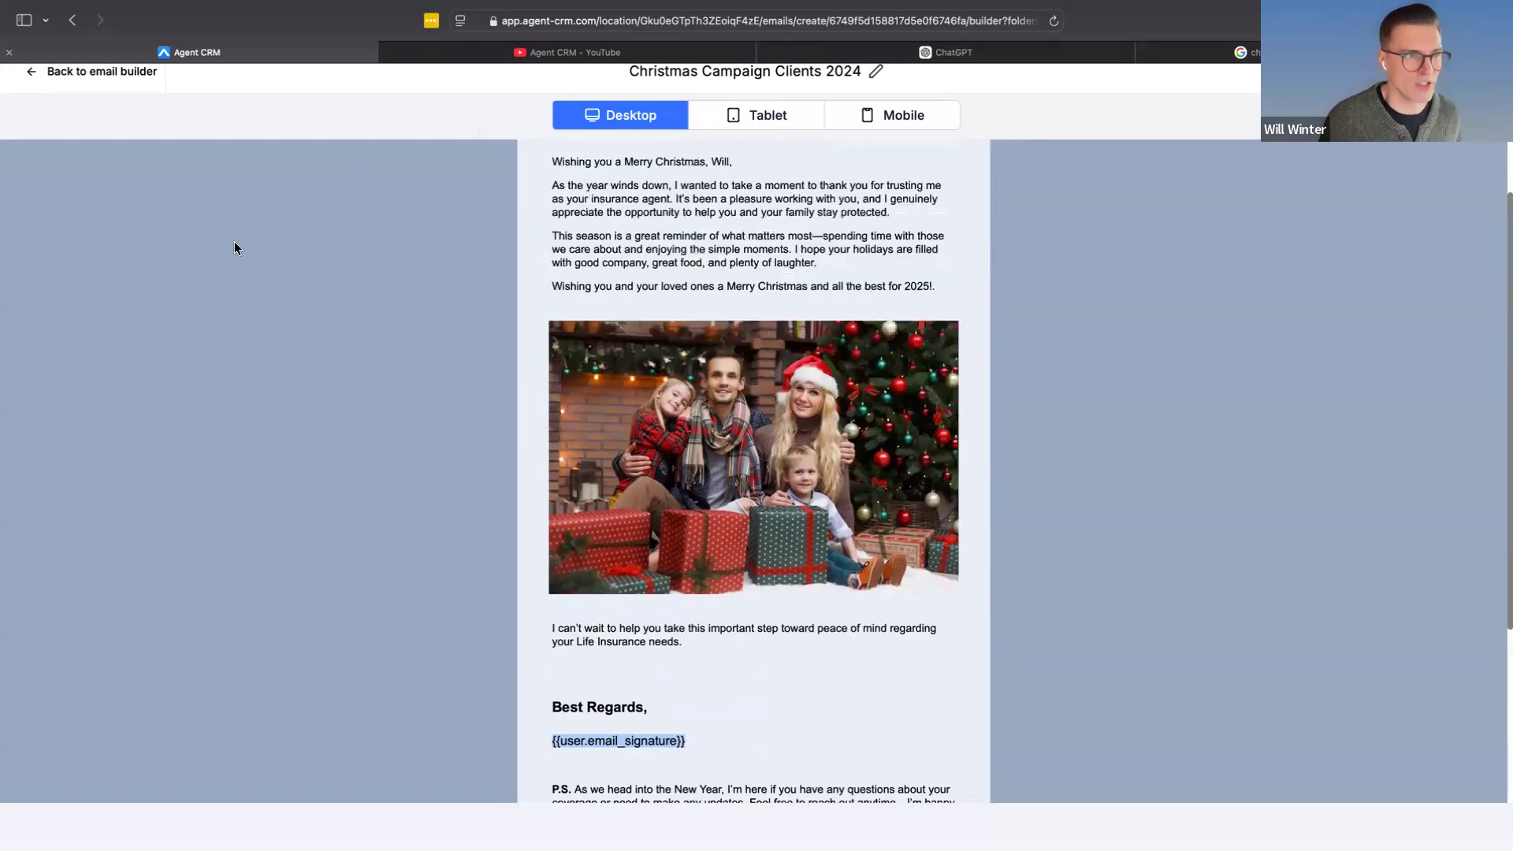
left_click(95, 71)
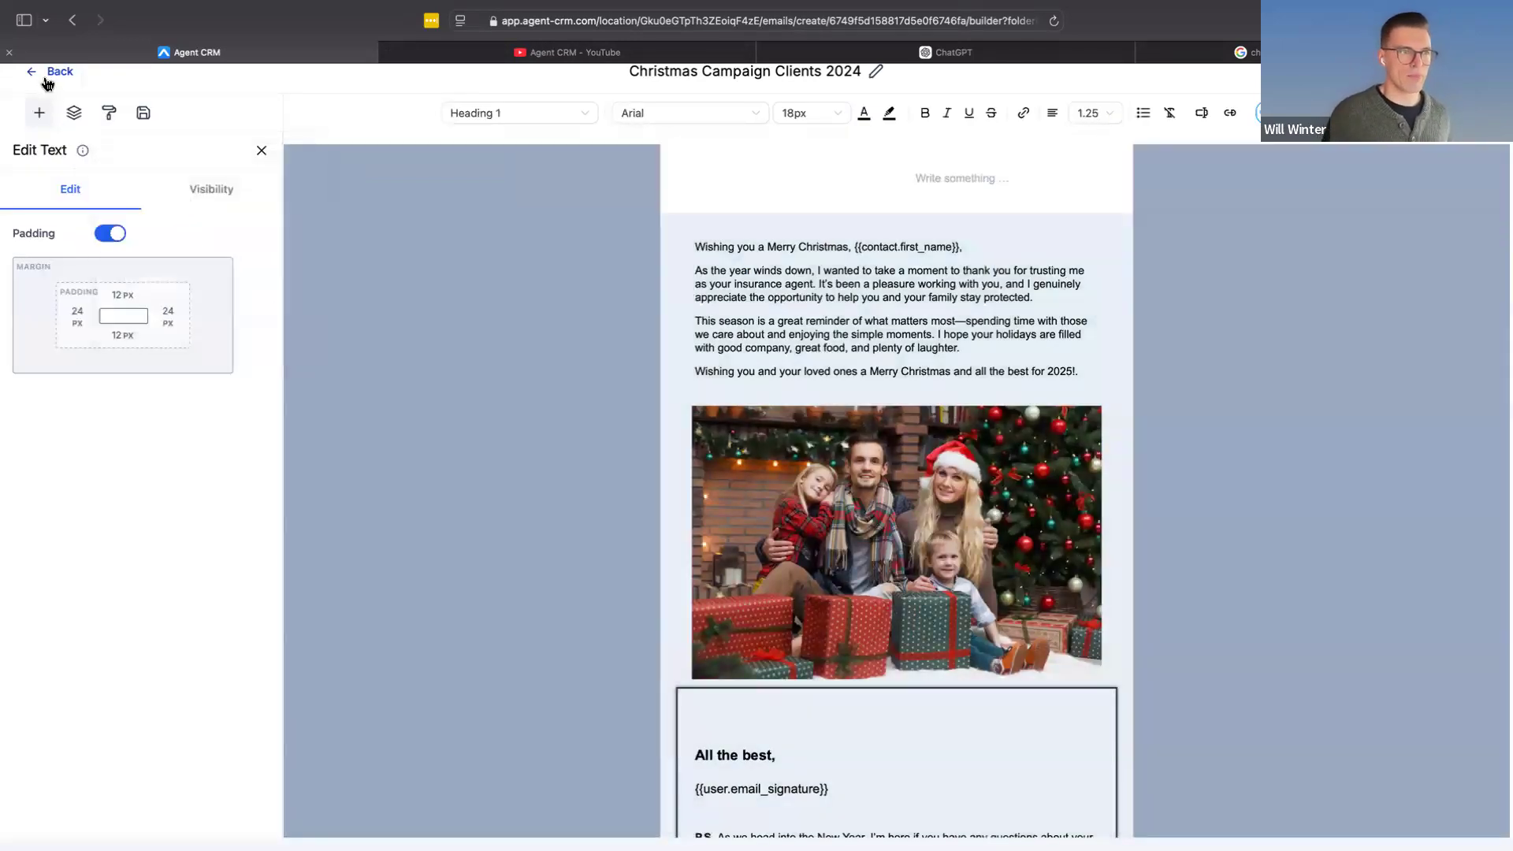
Step: Leave the editor and show Account Customizer's Branding settings (main #343434, CTA #40686c)
left_click(49, 79)
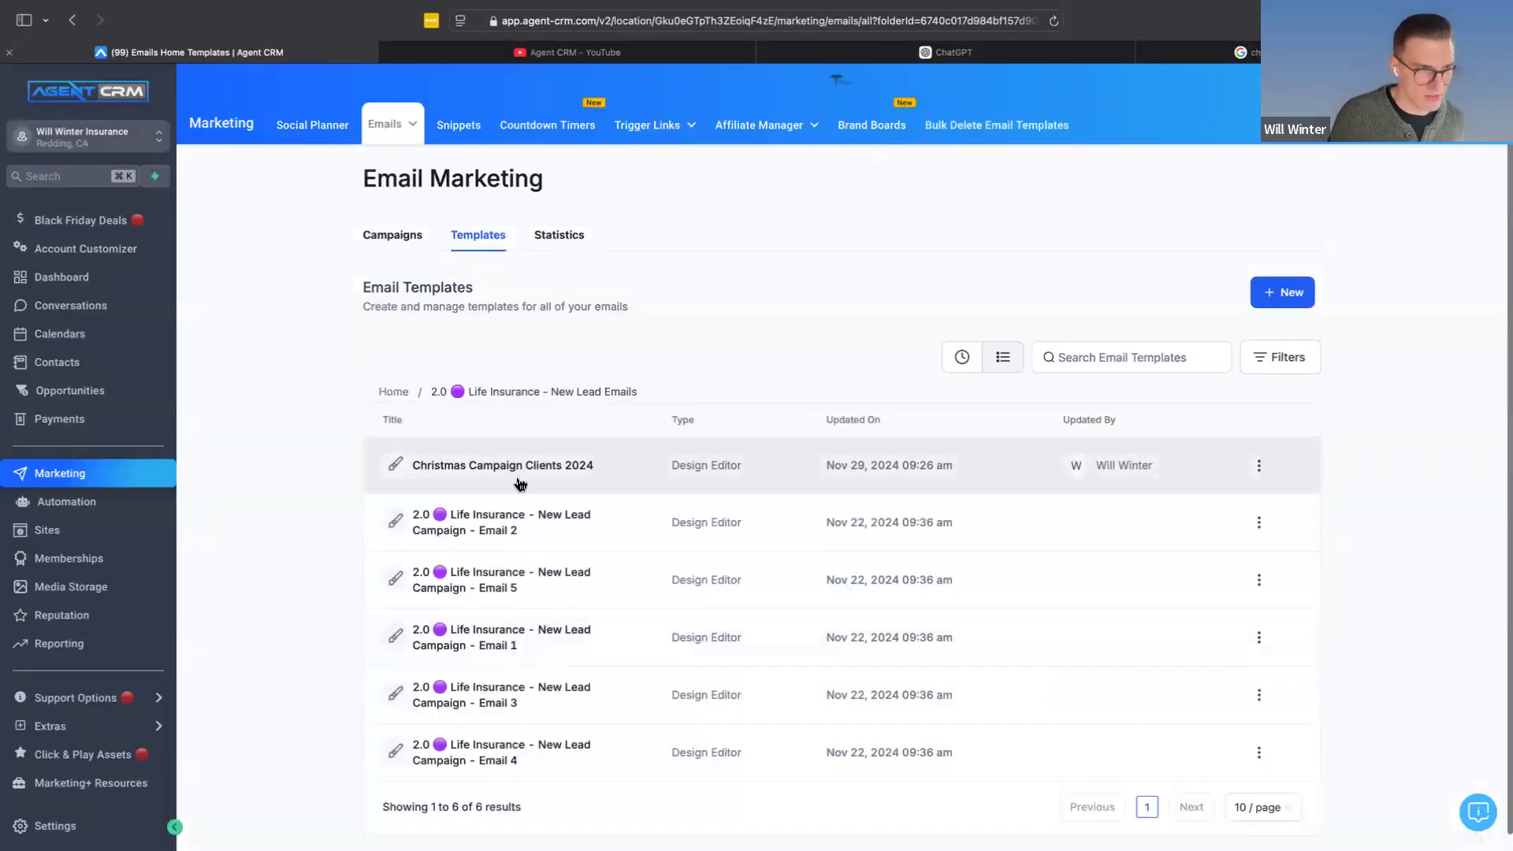
left_click(68, 248)
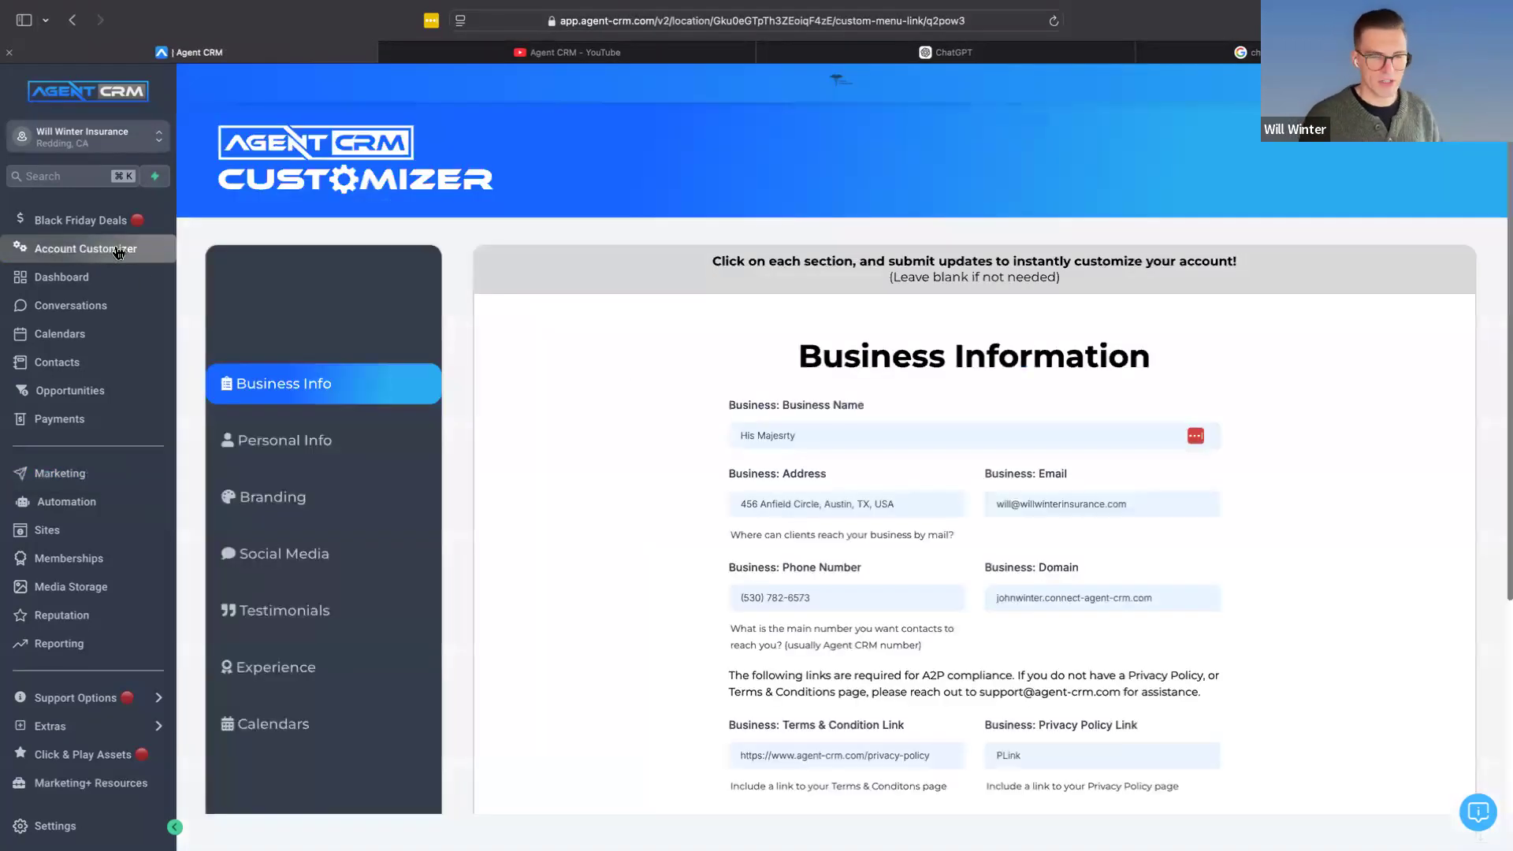
left_click(270, 505)
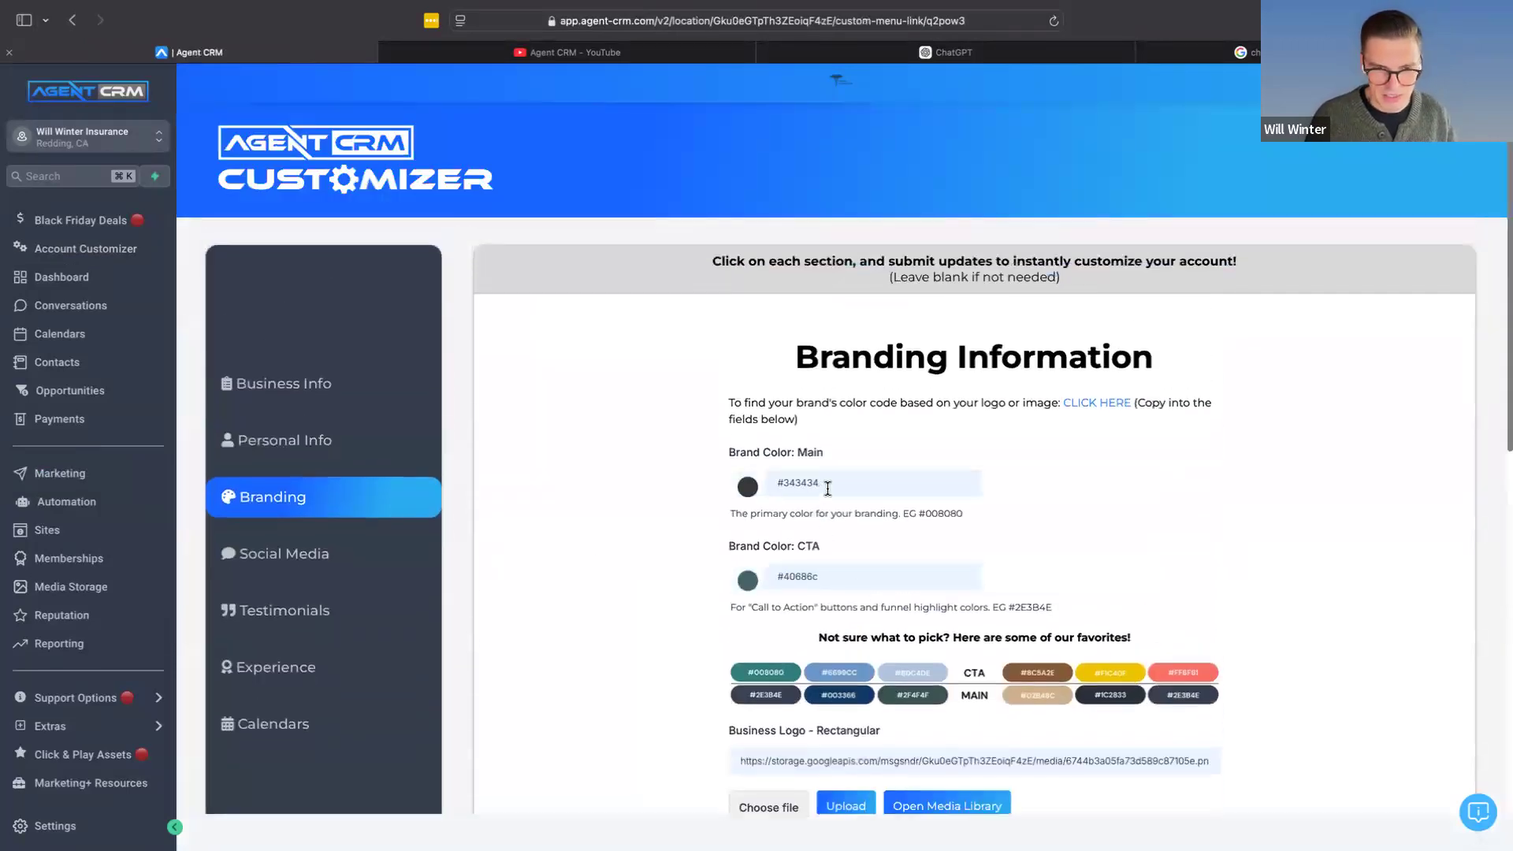
Step: Upload the Hari-Profile image from the Desktop as the rectangular business logo
scroll(827, 536, "down", 3)
left_click(769, 571)
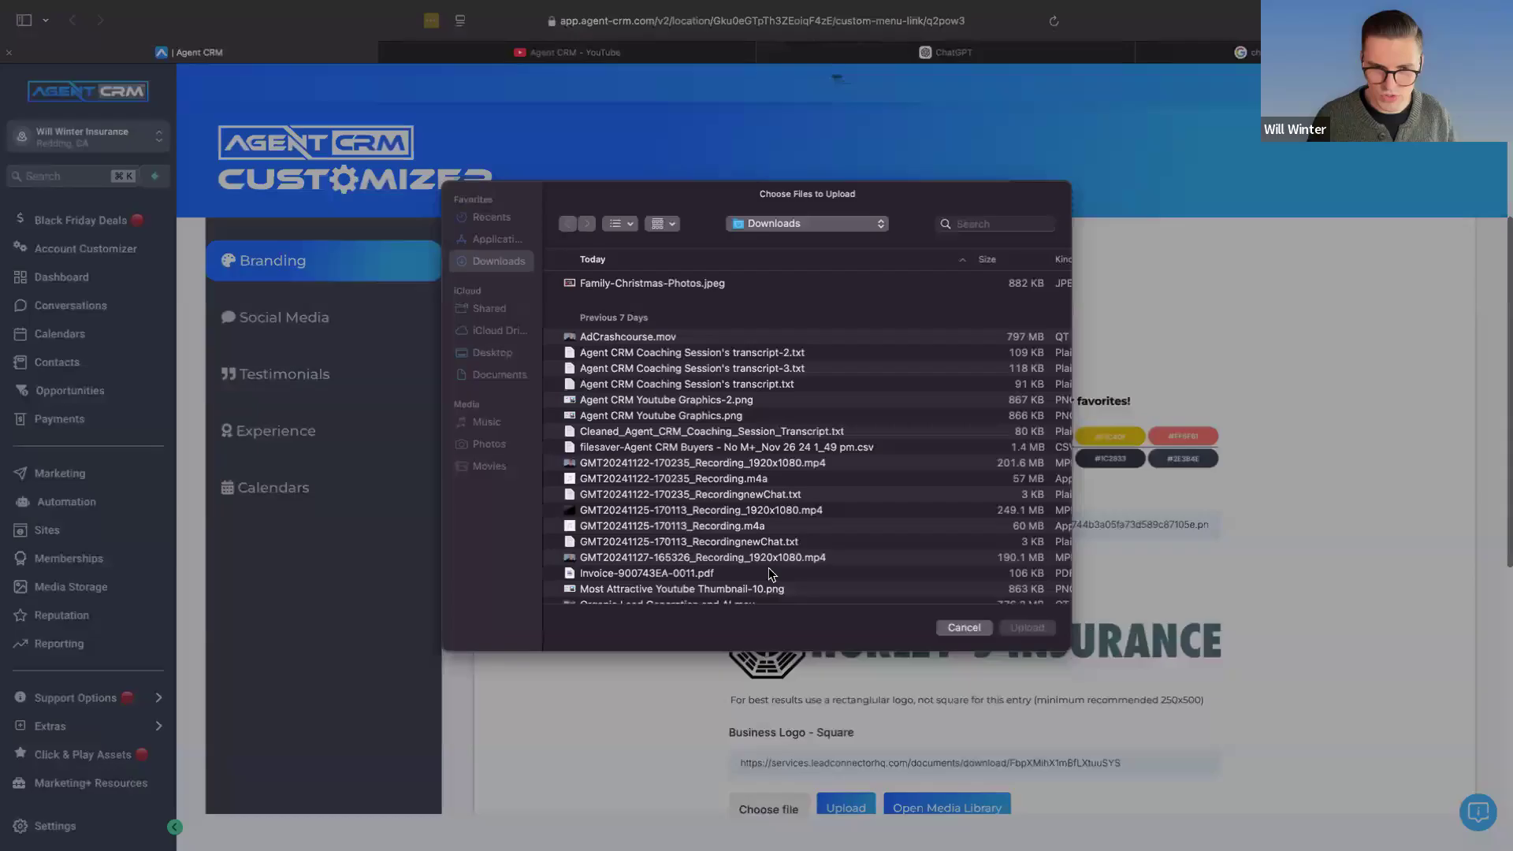
left_click(490, 364)
left_click(1003, 234)
type("hari")
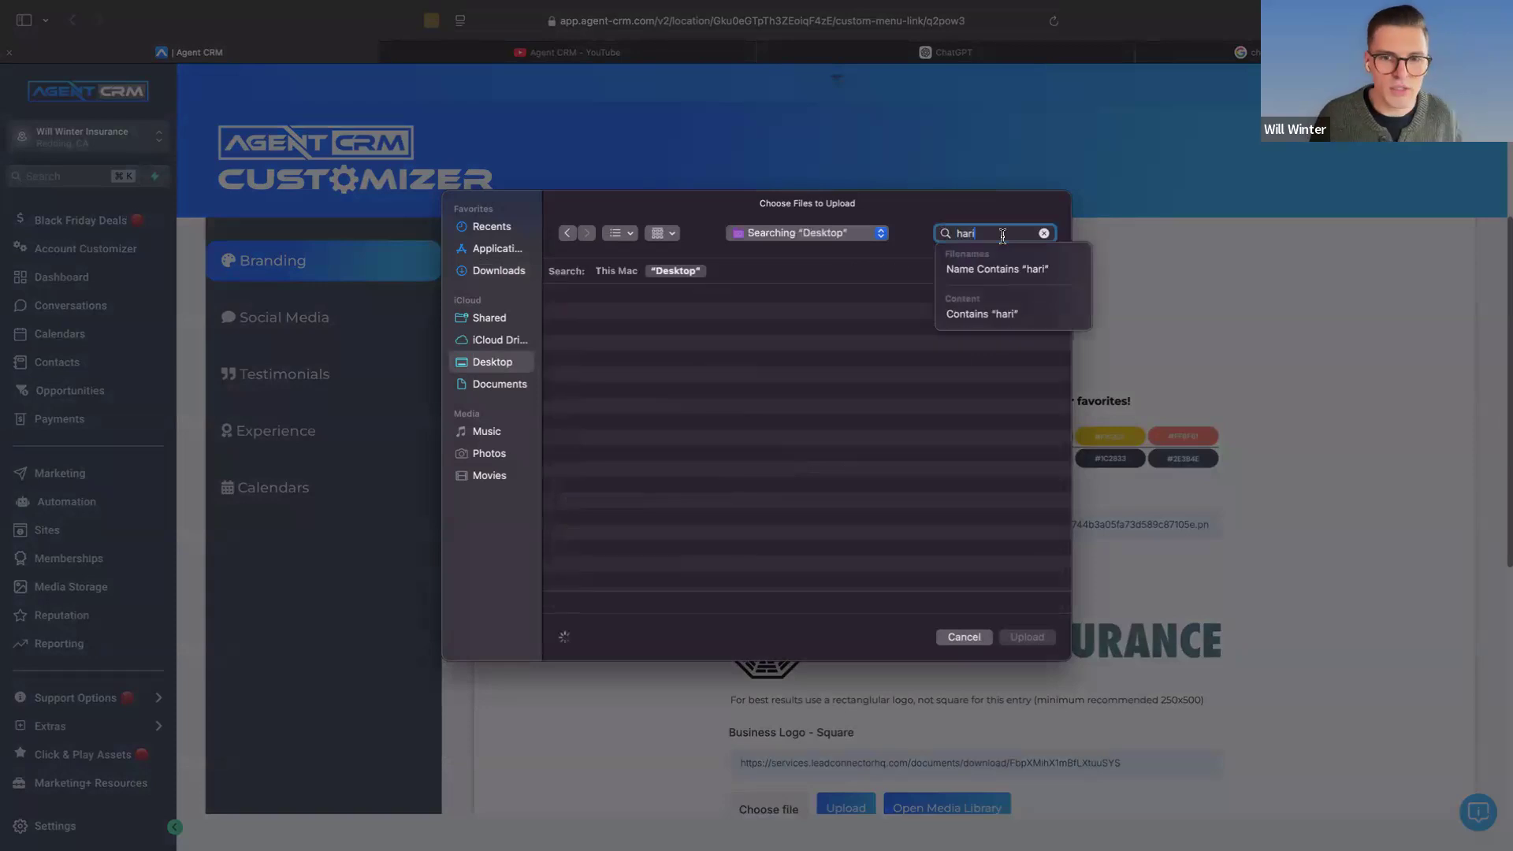
left_click(583, 320)
double_click(584, 320)
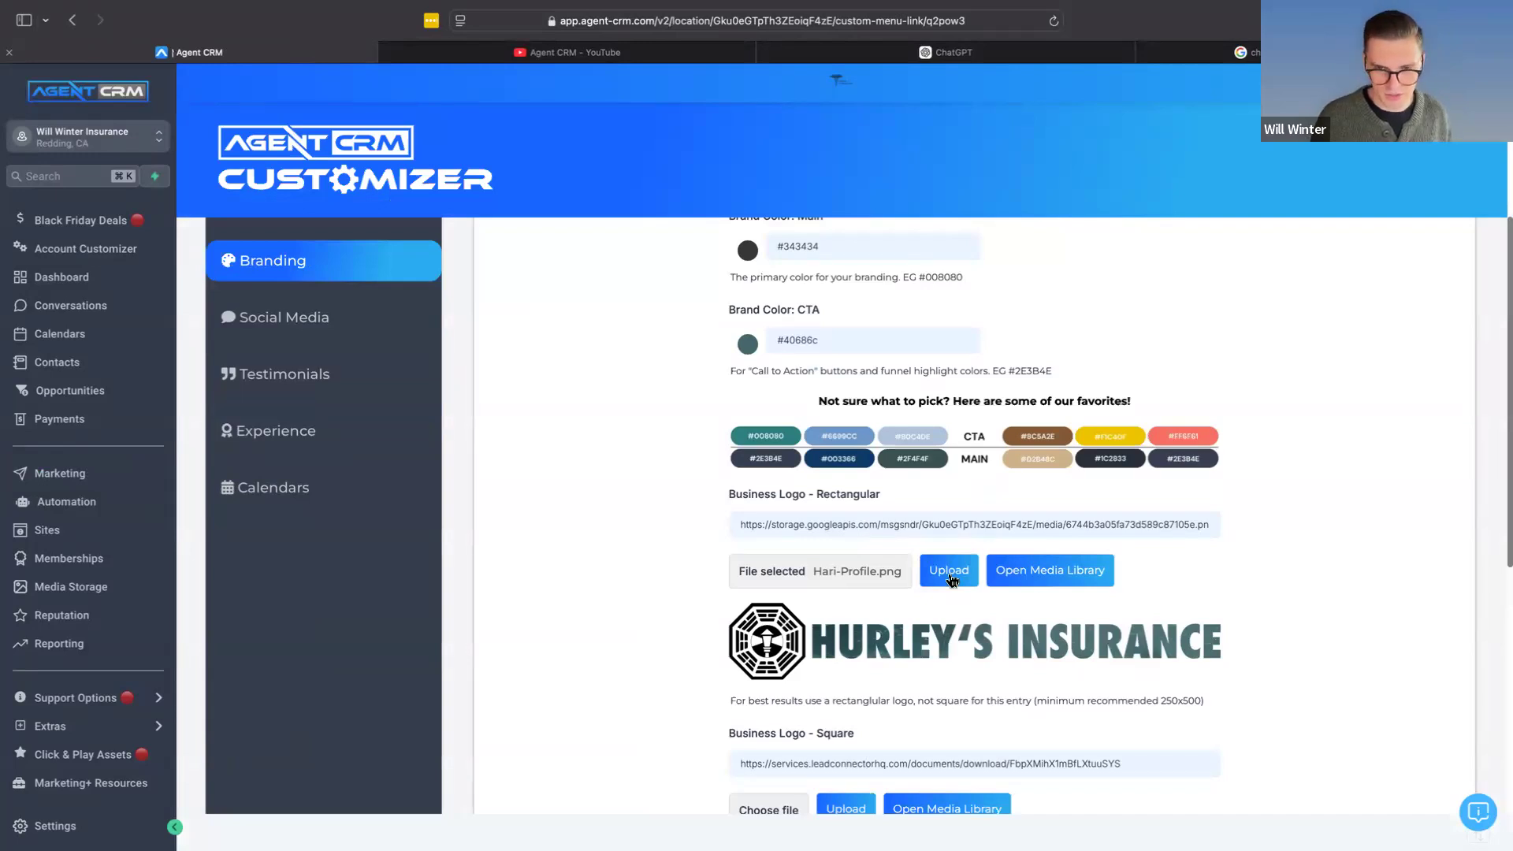
left_click(950, 571)
scroll(912, 584, "down", 5)
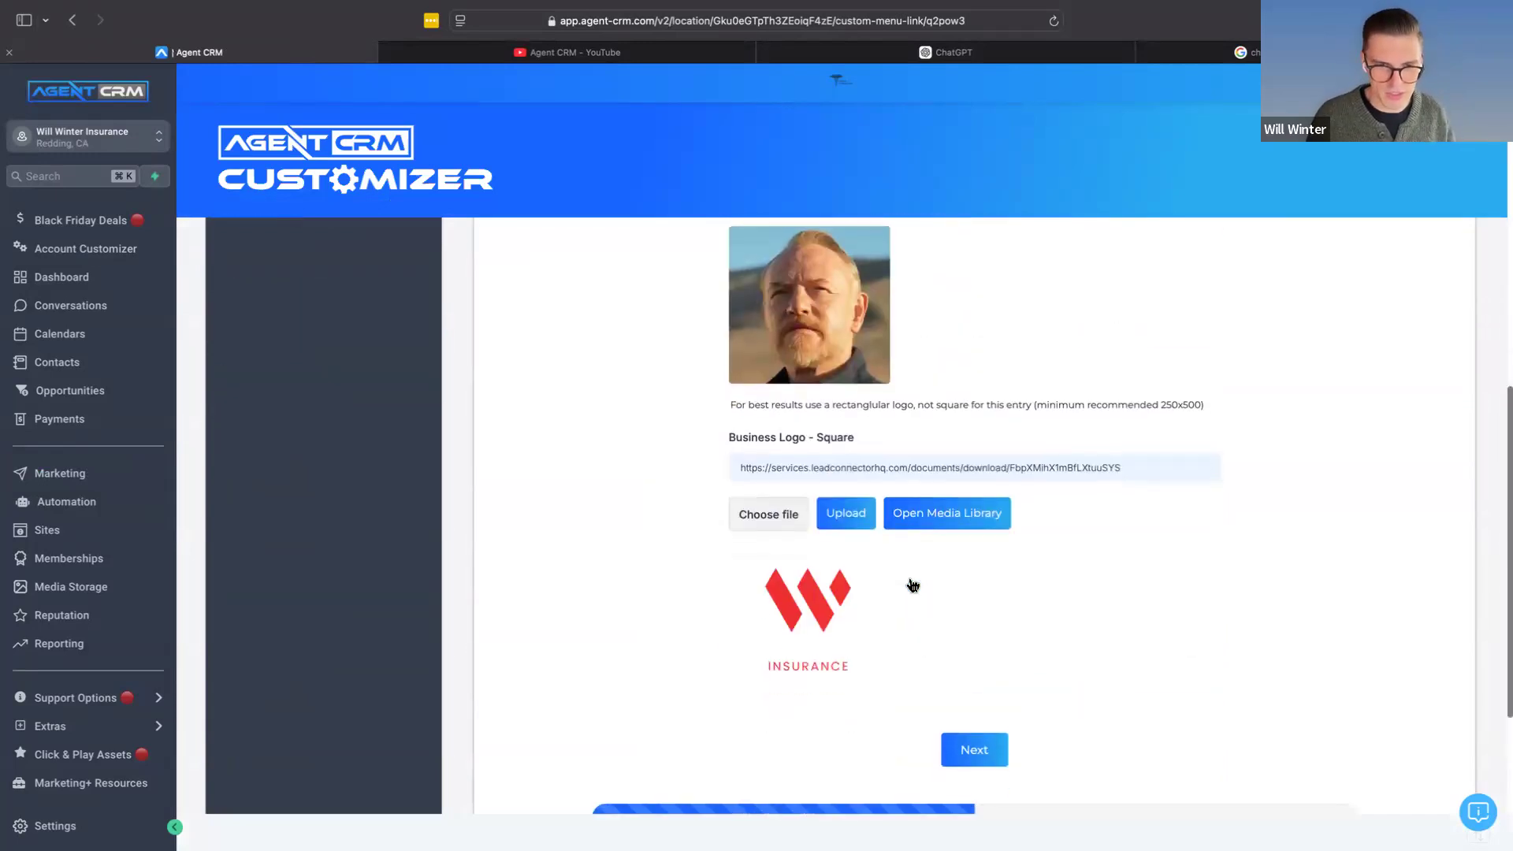
scroll(910, 581, "up", 4)
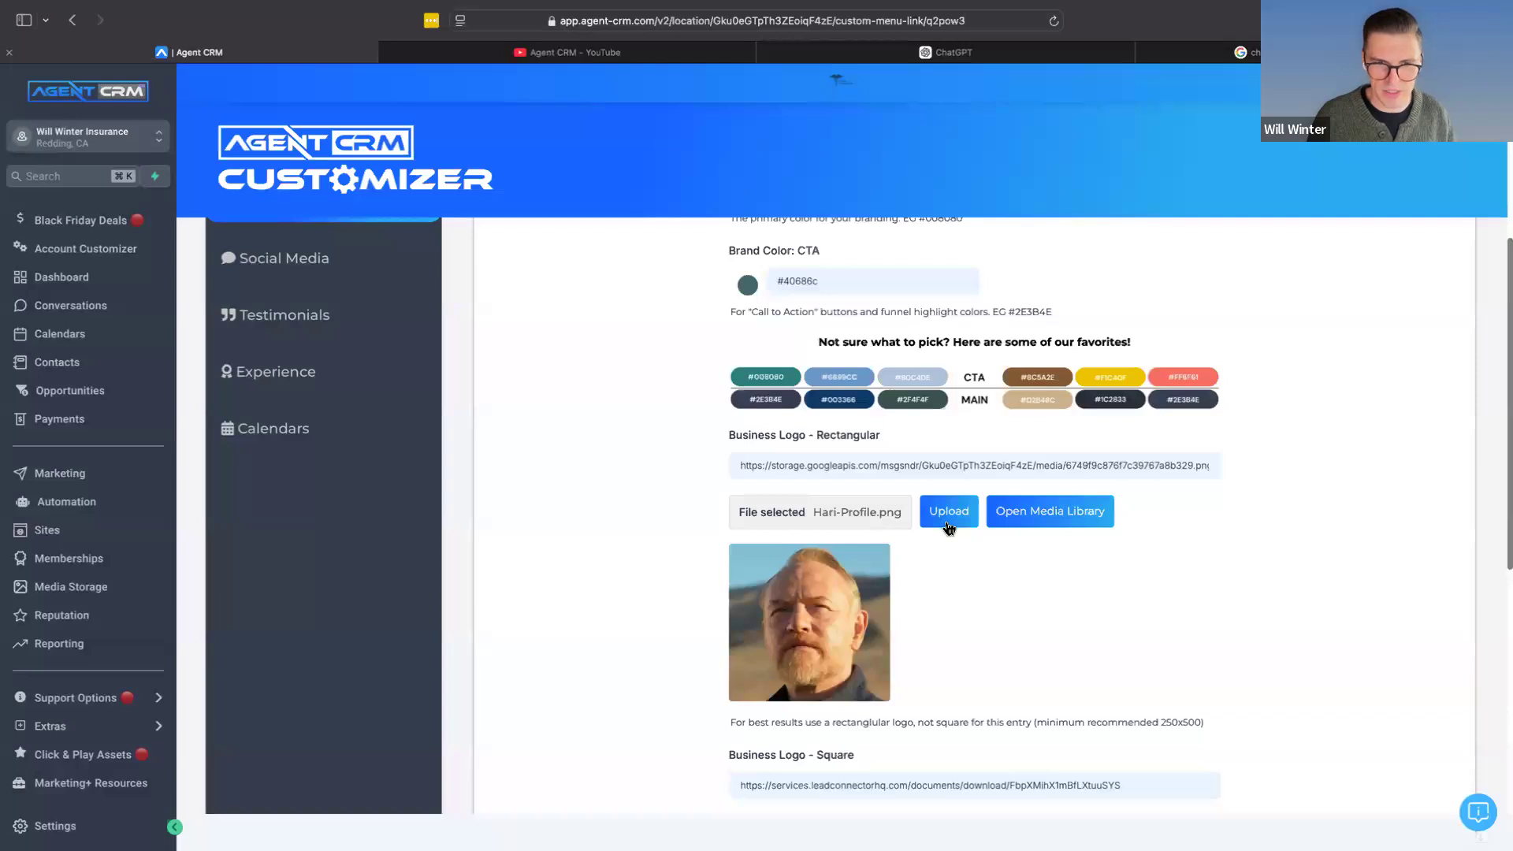
Step: Replace that rectangular logo with Hari-Insurance.png found by searching the Desktop for 'hari'
left_click(816, 520)
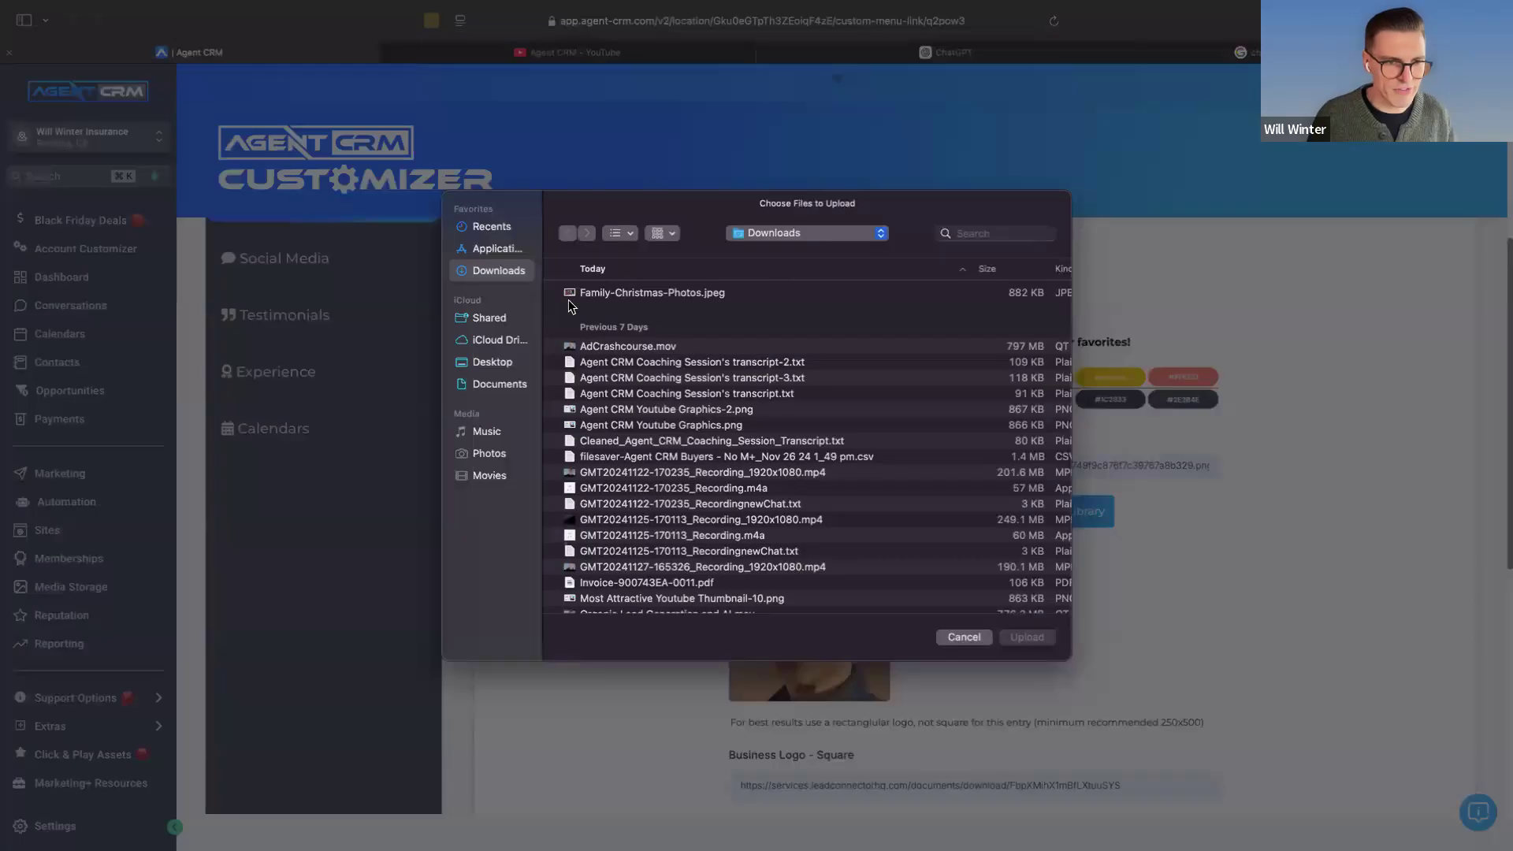
left_click(492, 365)
left_click(985, 232)
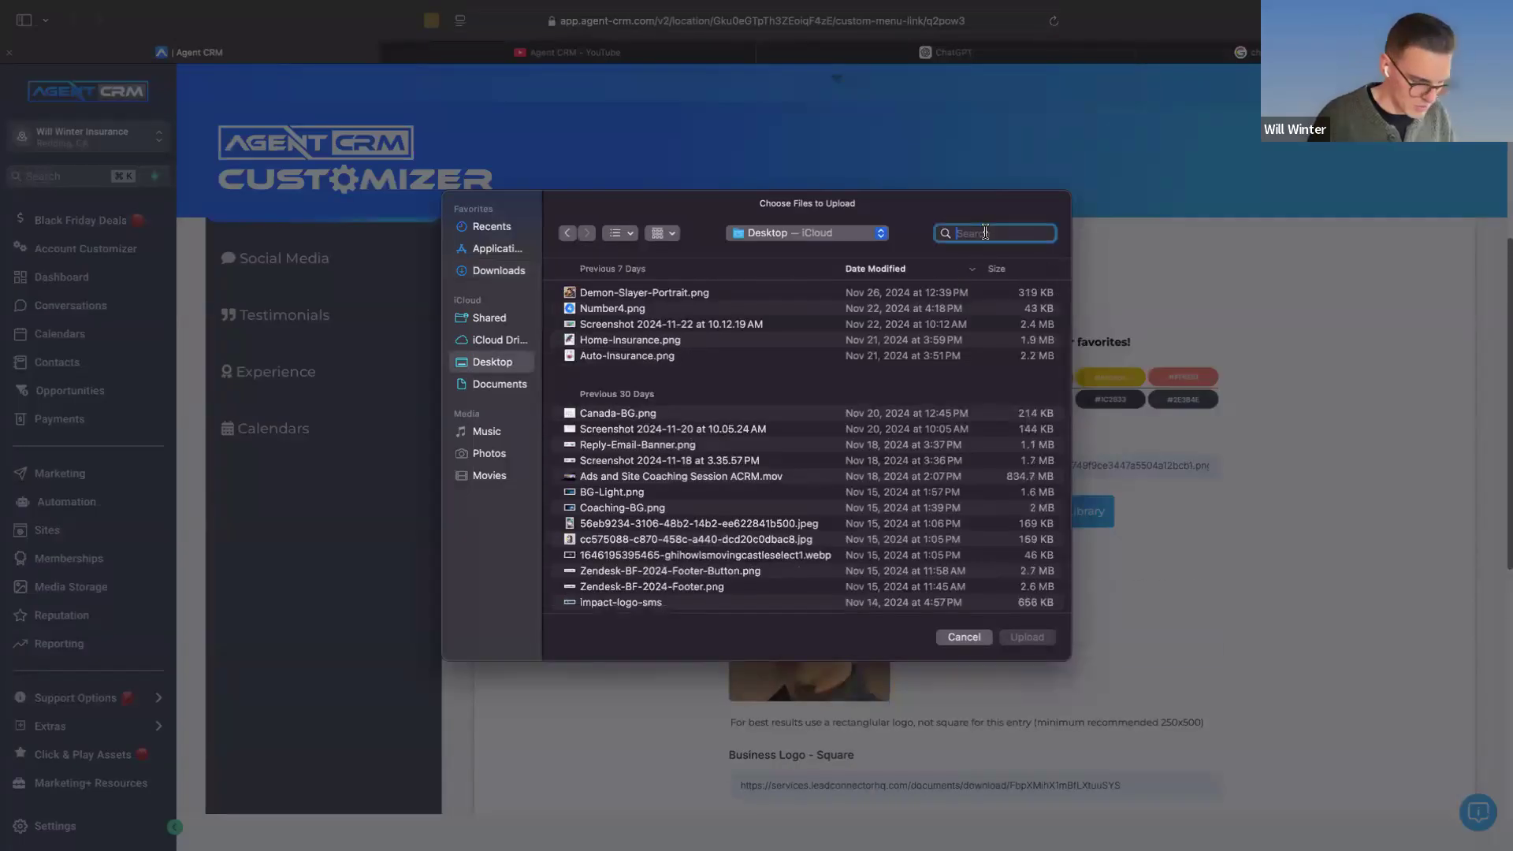
type("har")
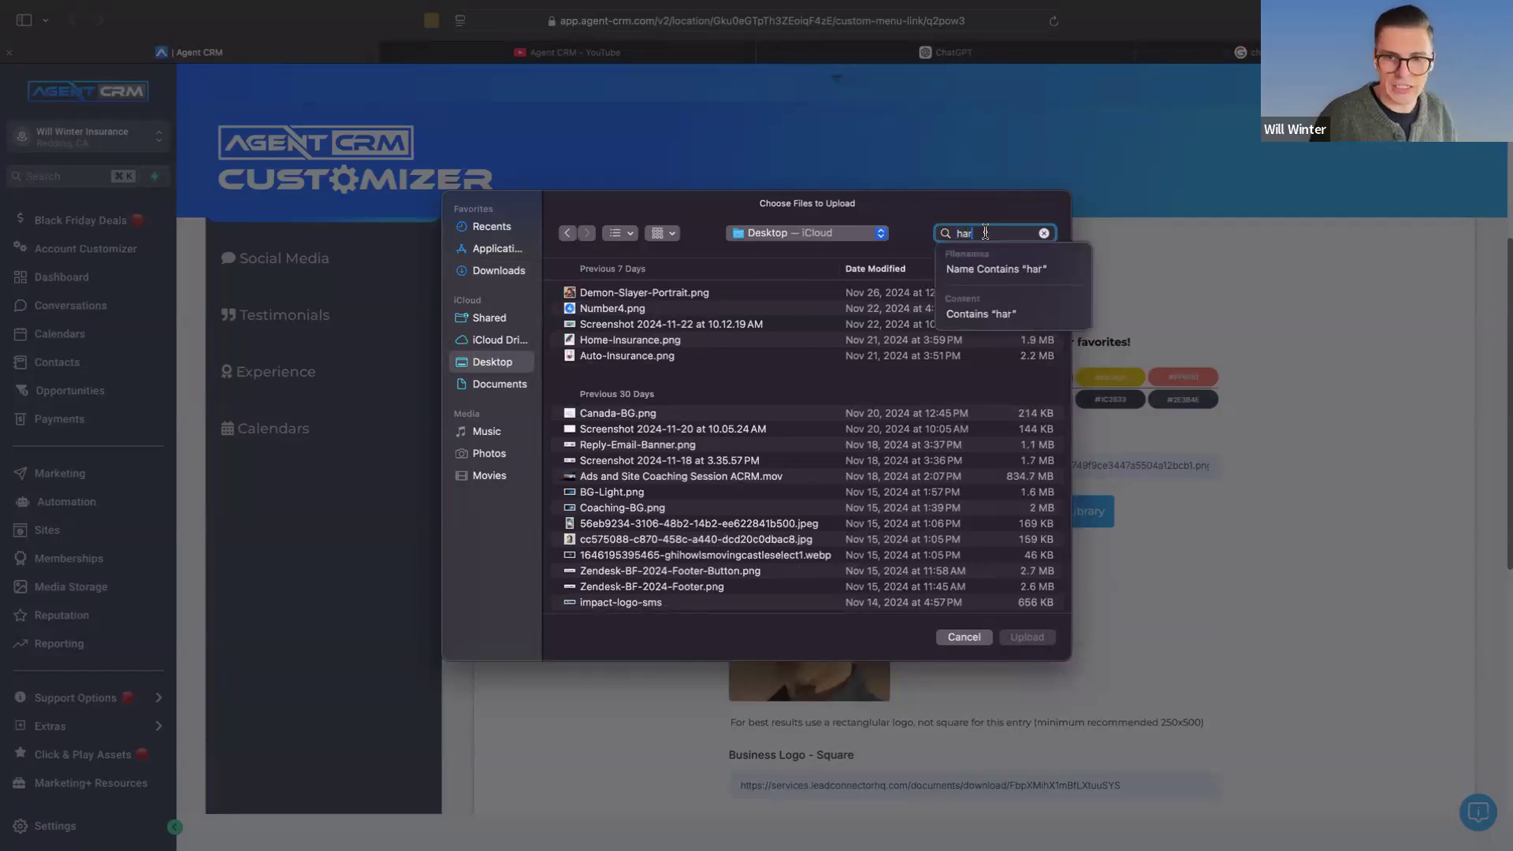
type("i")
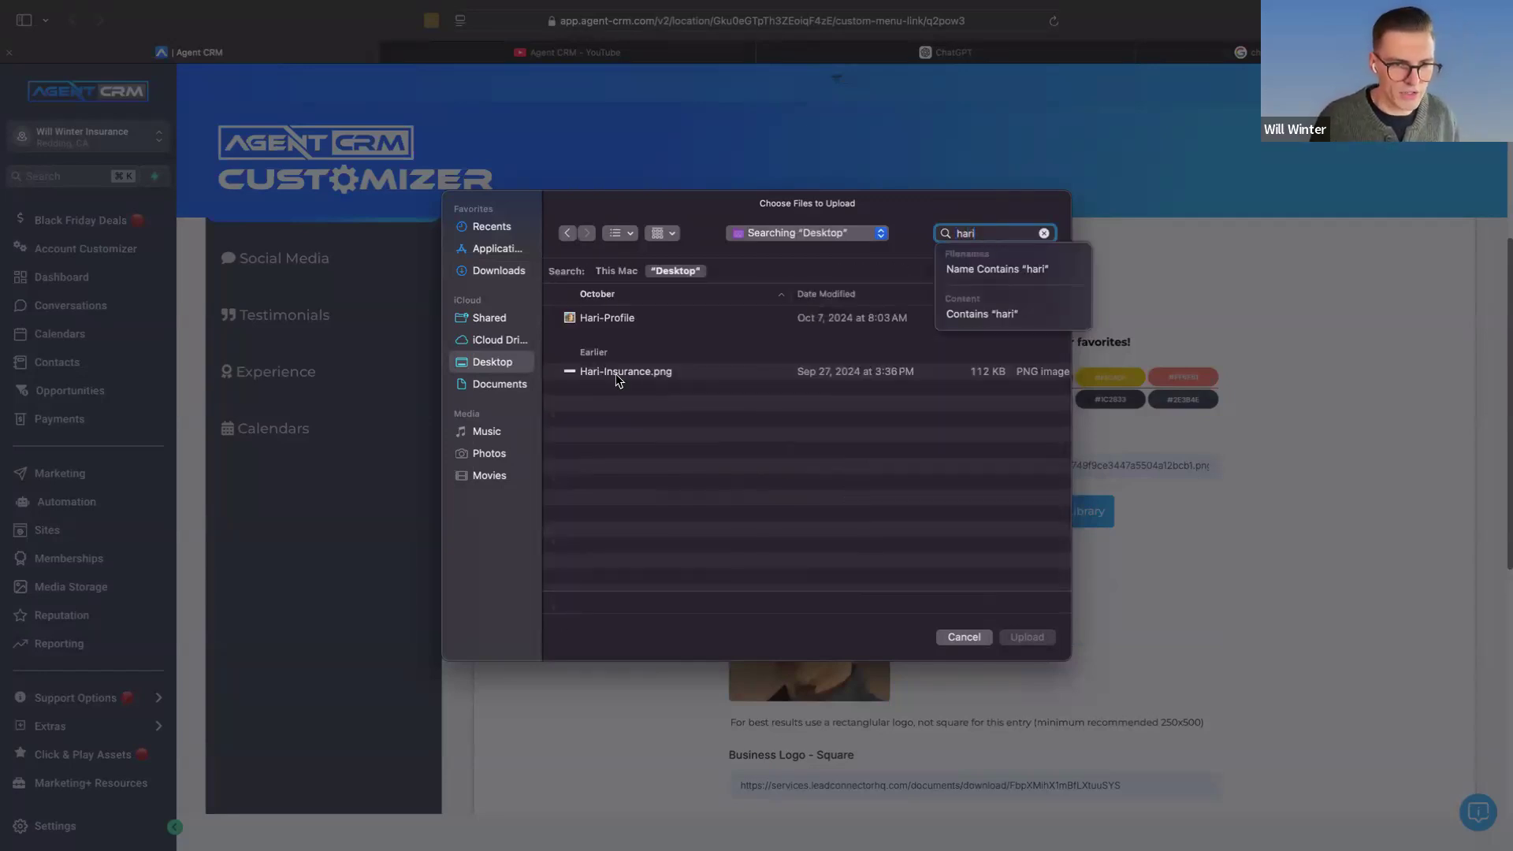
double_click(616, 374)
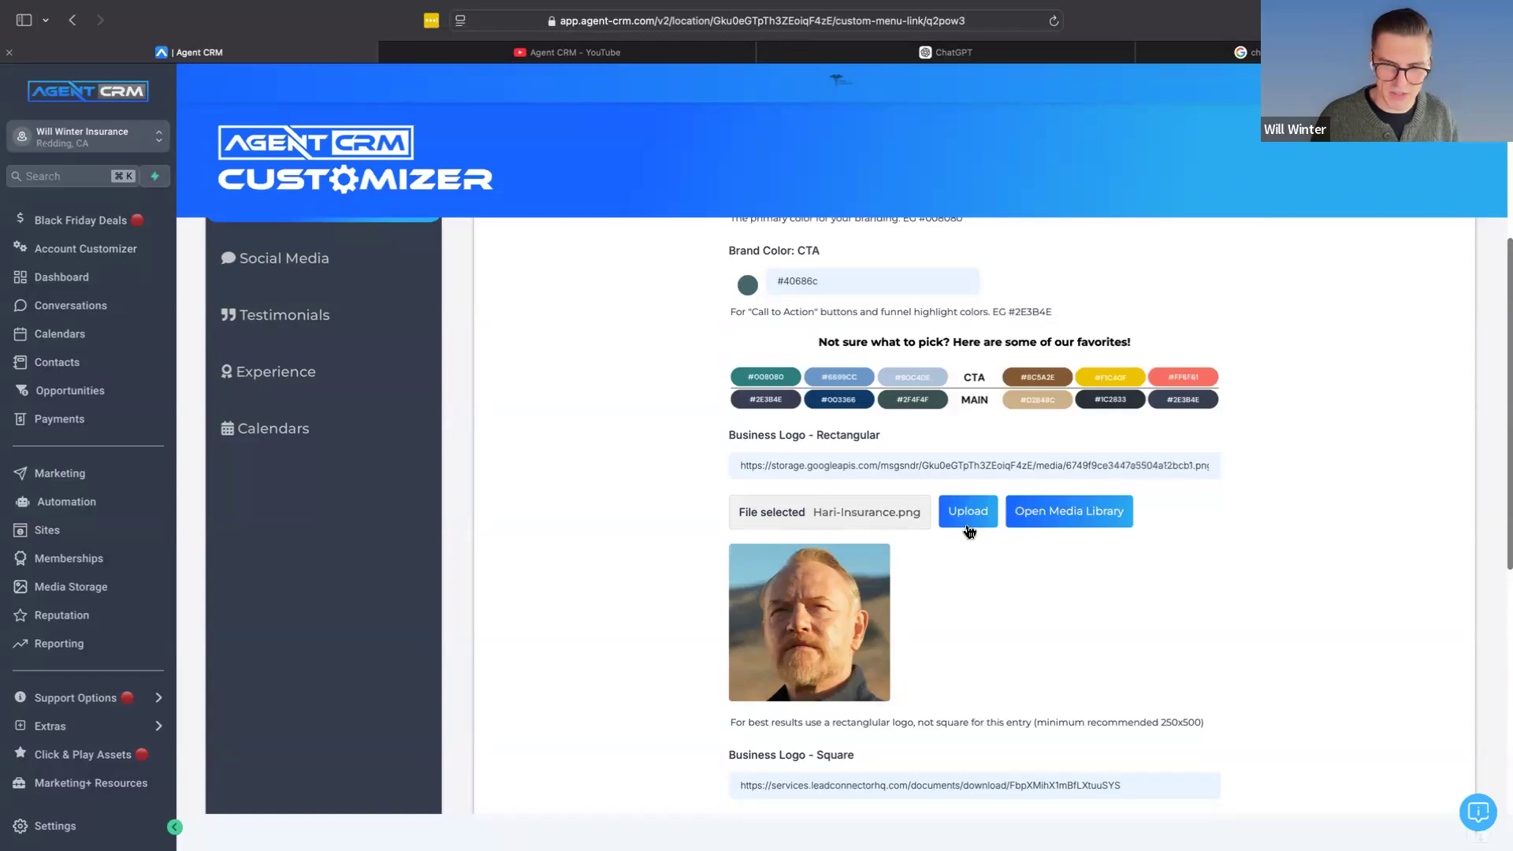
left_click(967, 512)
scroll(967, 527, "up", 2)
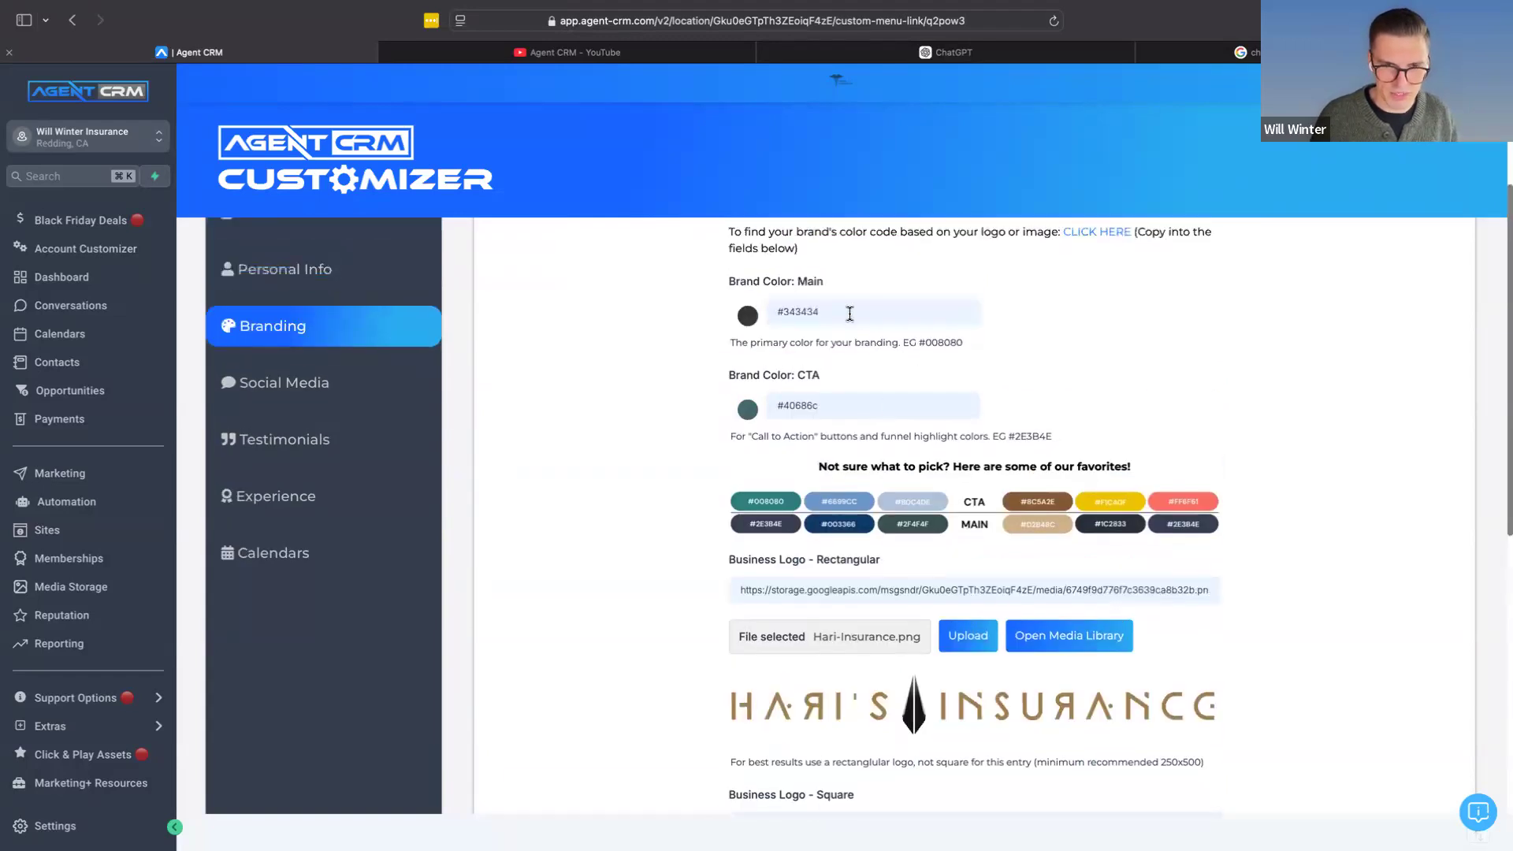
Step: Set the main brand colour to #D2B48C and the CTA colour to #8C5A2E
triple_click(766, 313)
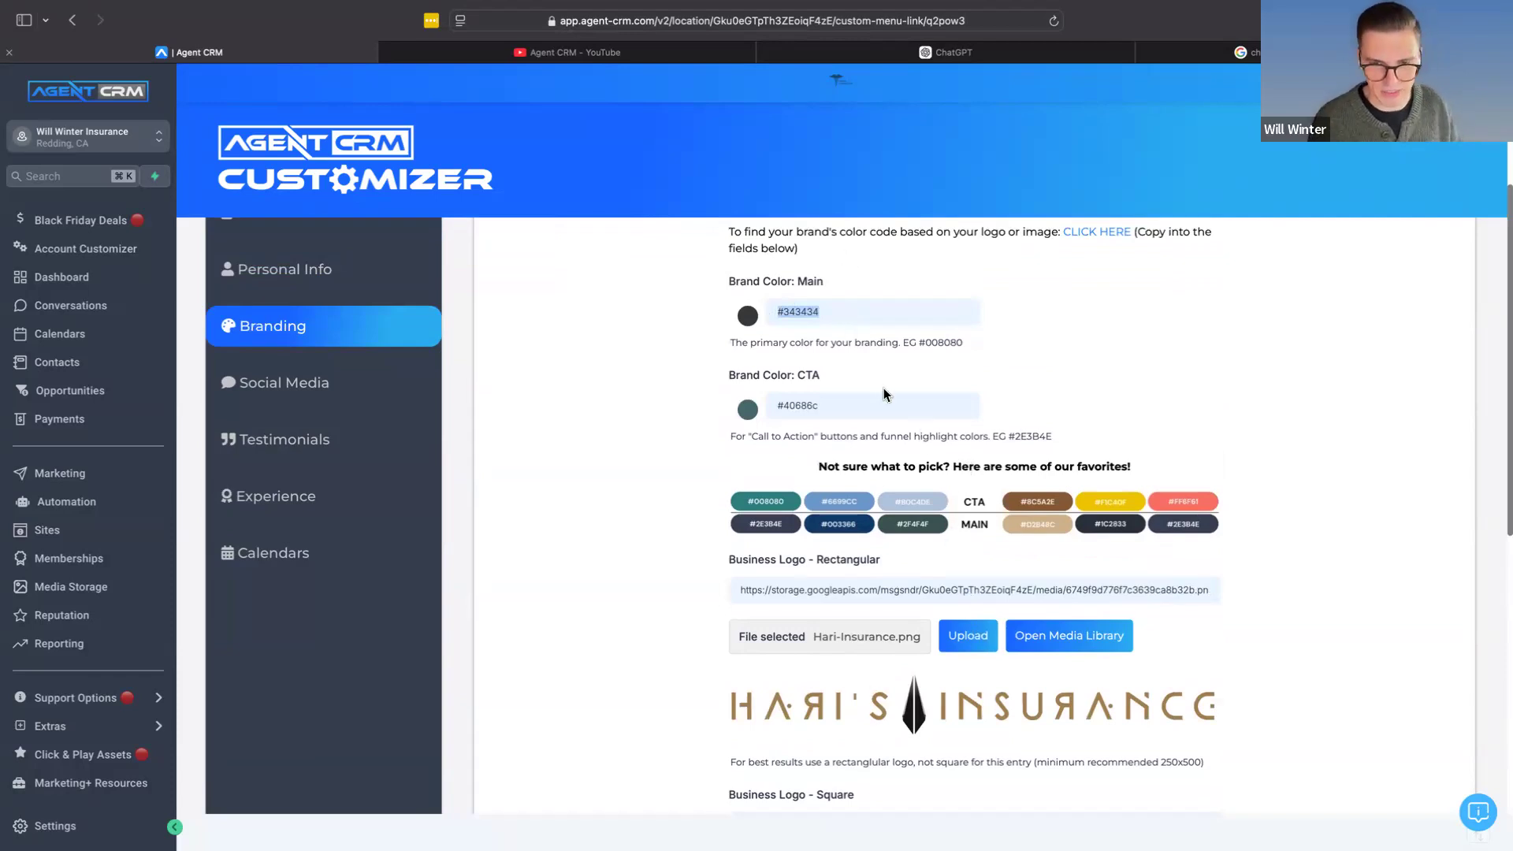
type("#8C5A2E")
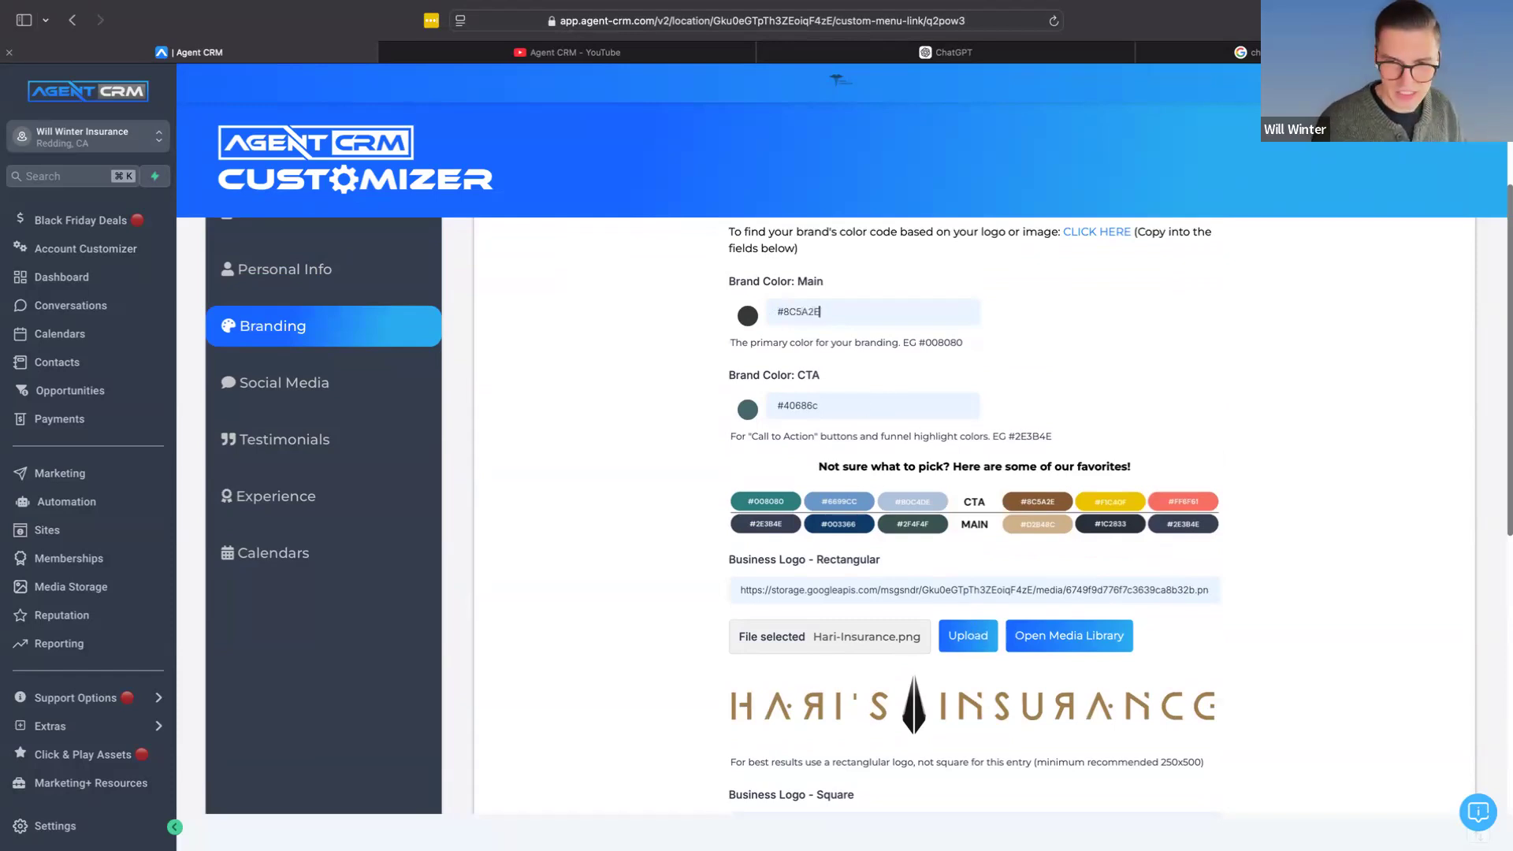
left_click(832, 405)
triple_click(835, 312)
key("super+c")
key("BackSpace")
triple_click(844, 396)
key("super+v")
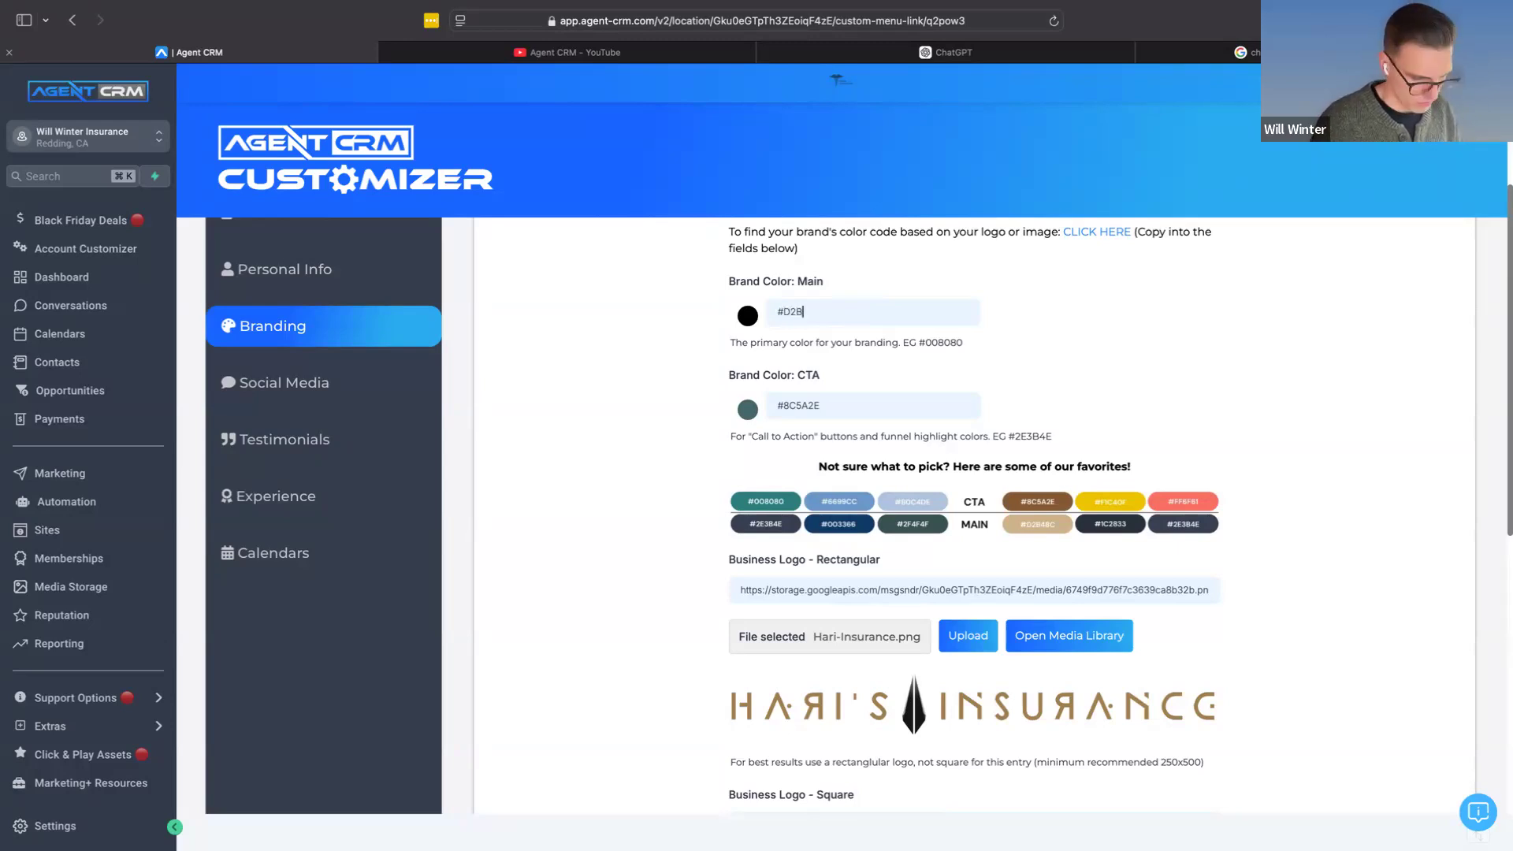
type("C")
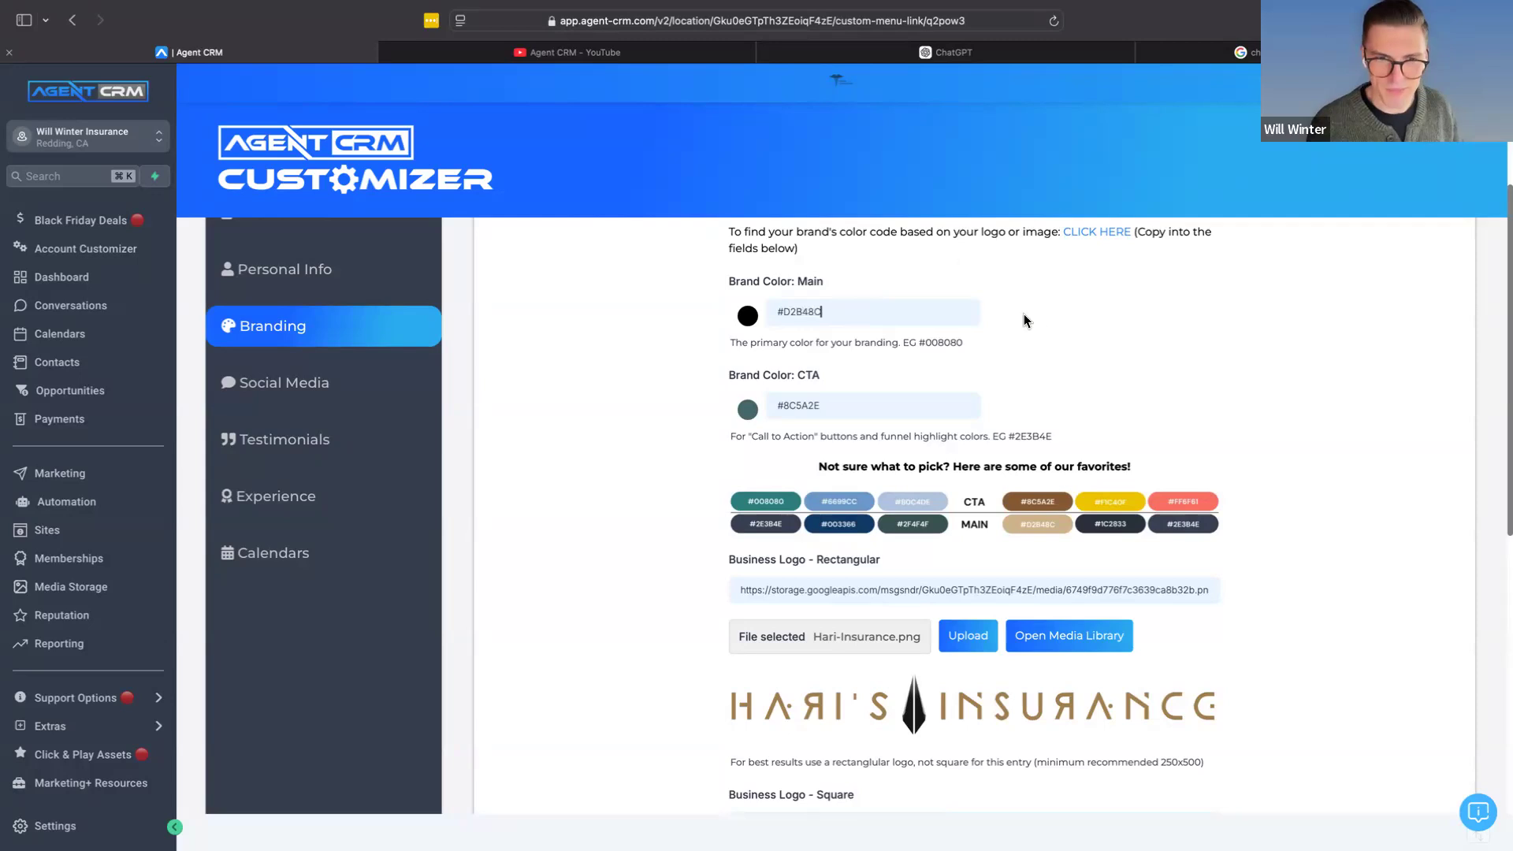
triple_click(834, 403)
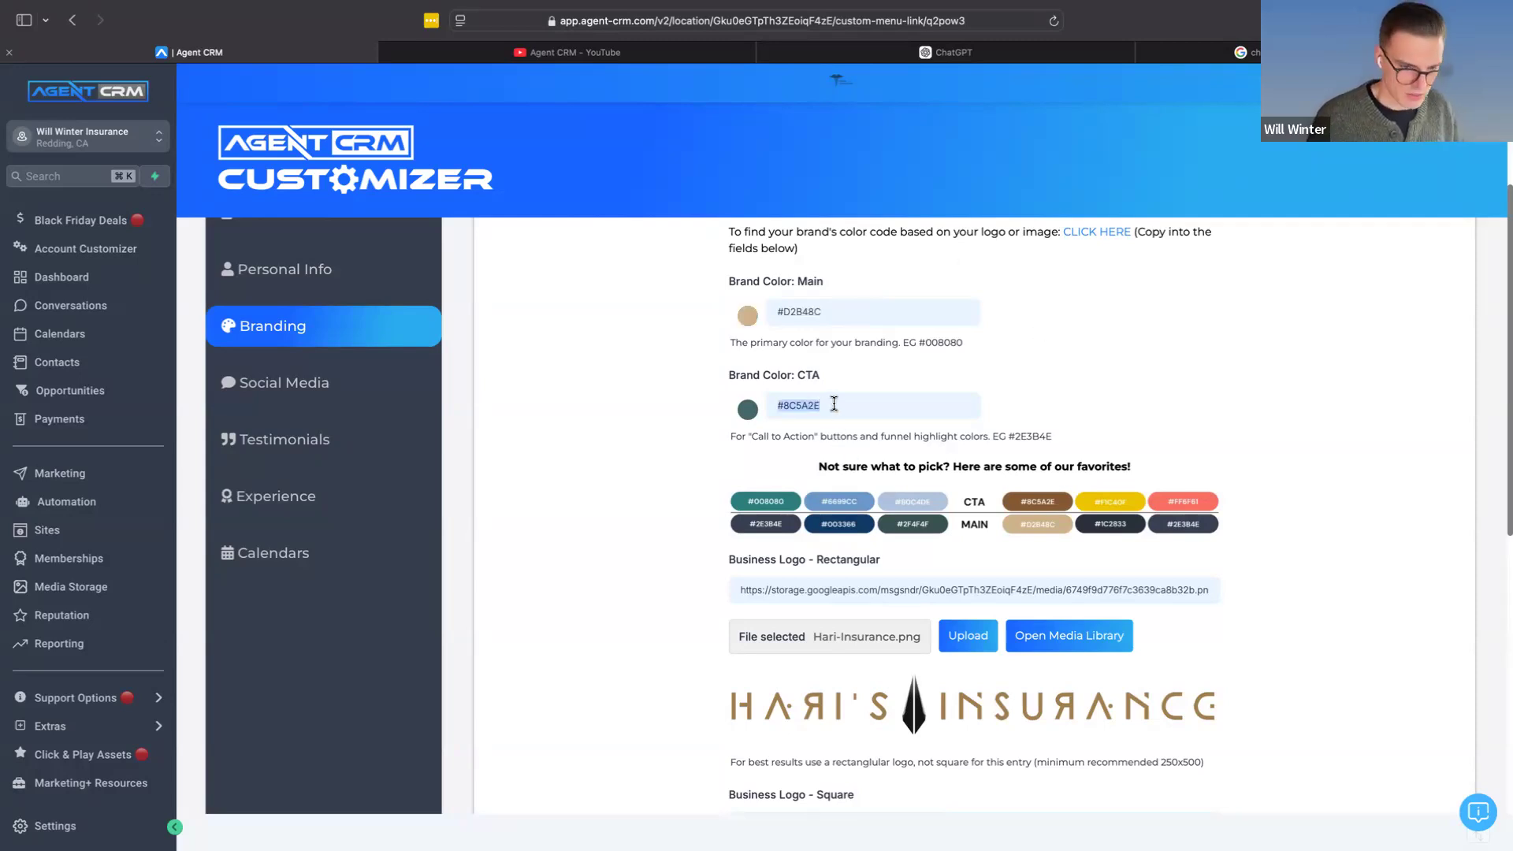
left_click(838, 405)
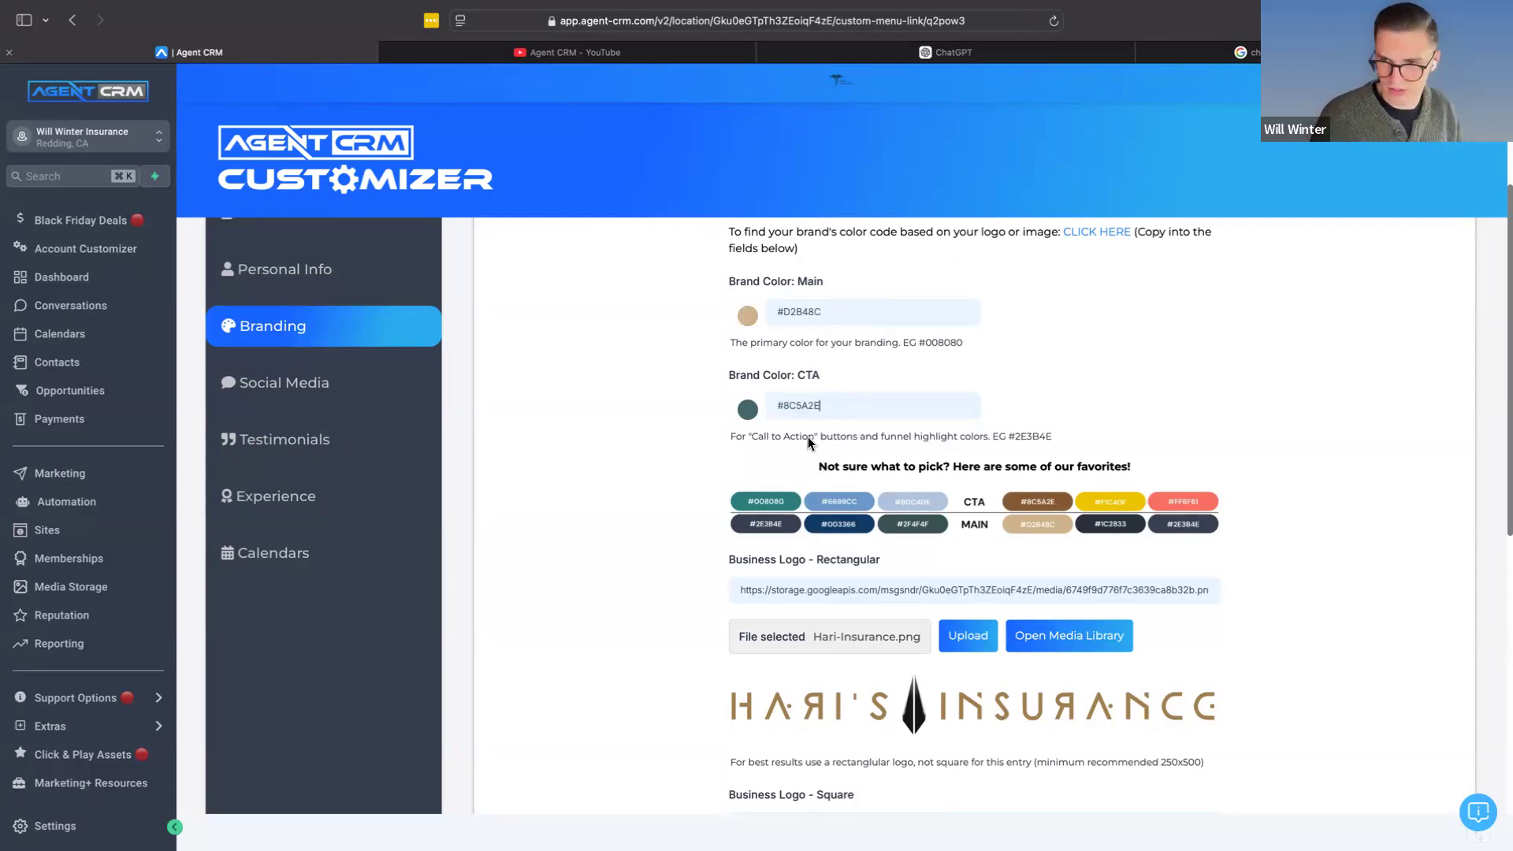
Step: Save the branding changes and continue to the marketing area
scroll(807, 437, "down", 4)
scroll(778, 624, "down", 4)
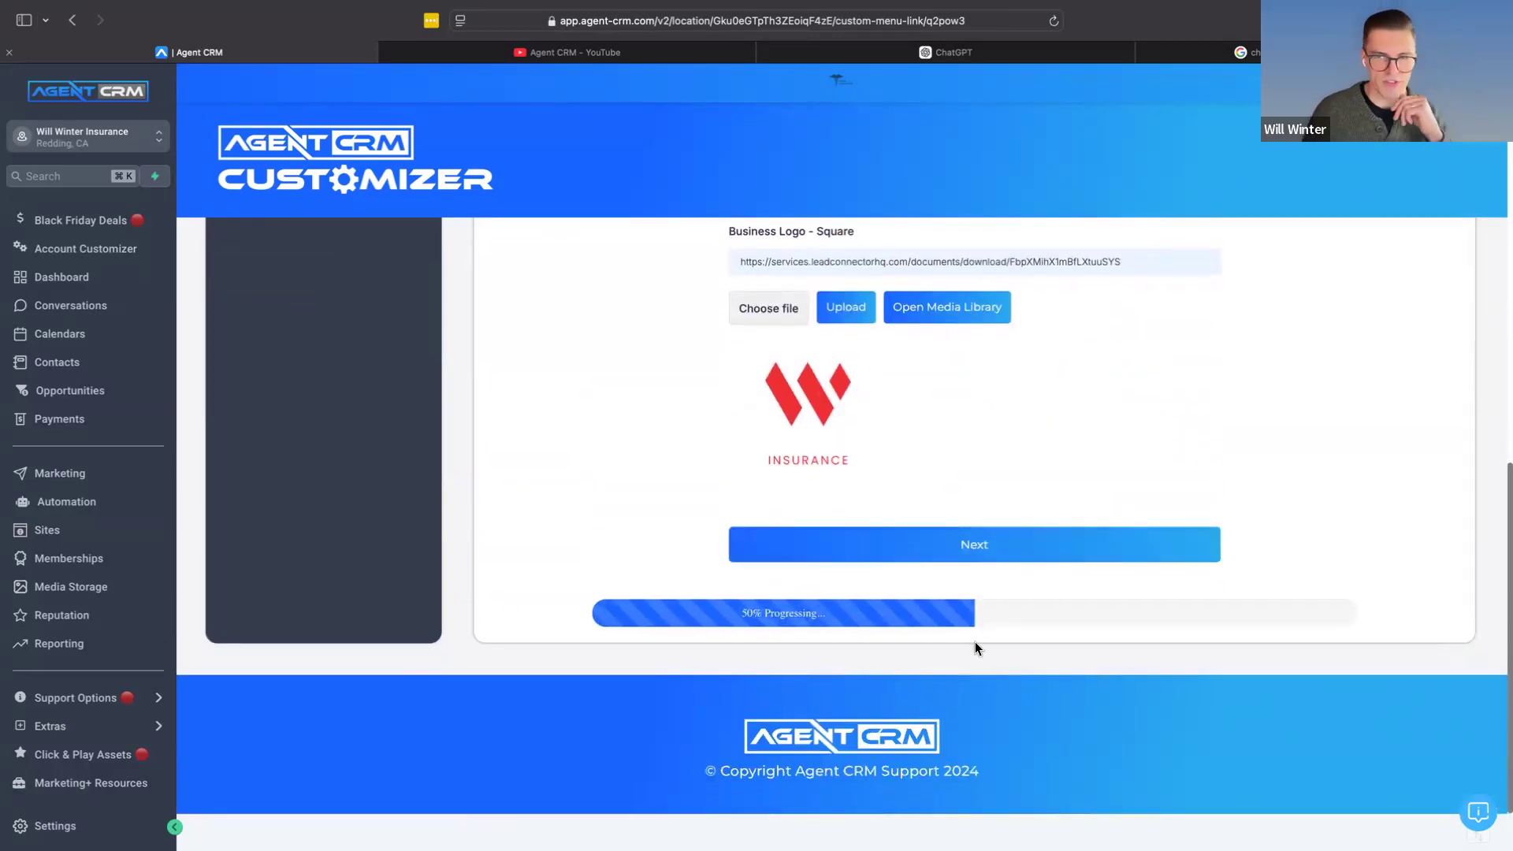
scroll(980, 599, "up", 6)
left_click(981, 599)
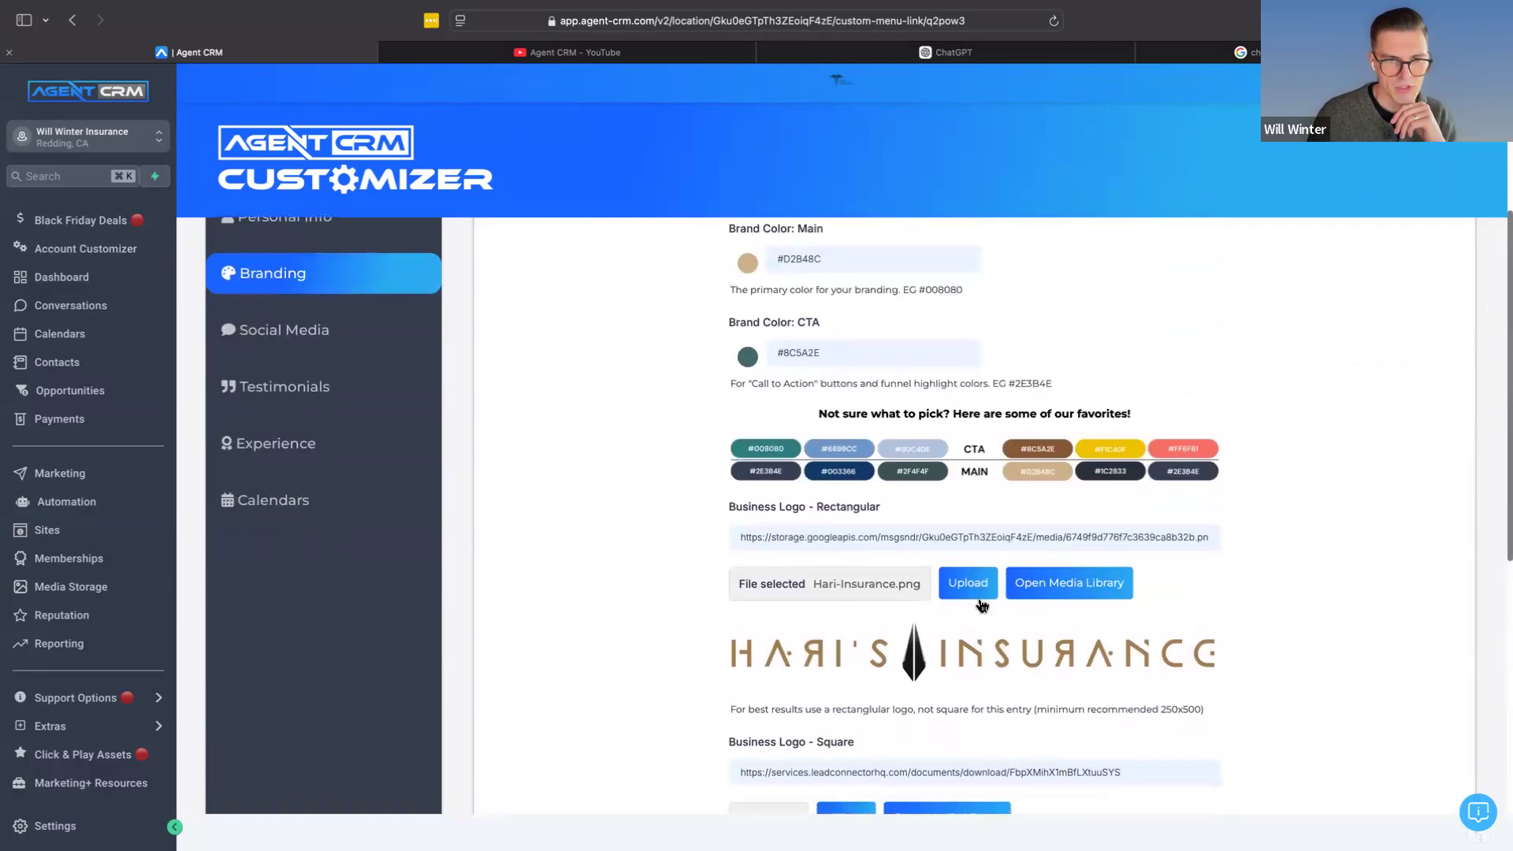
left_click(83, 474)
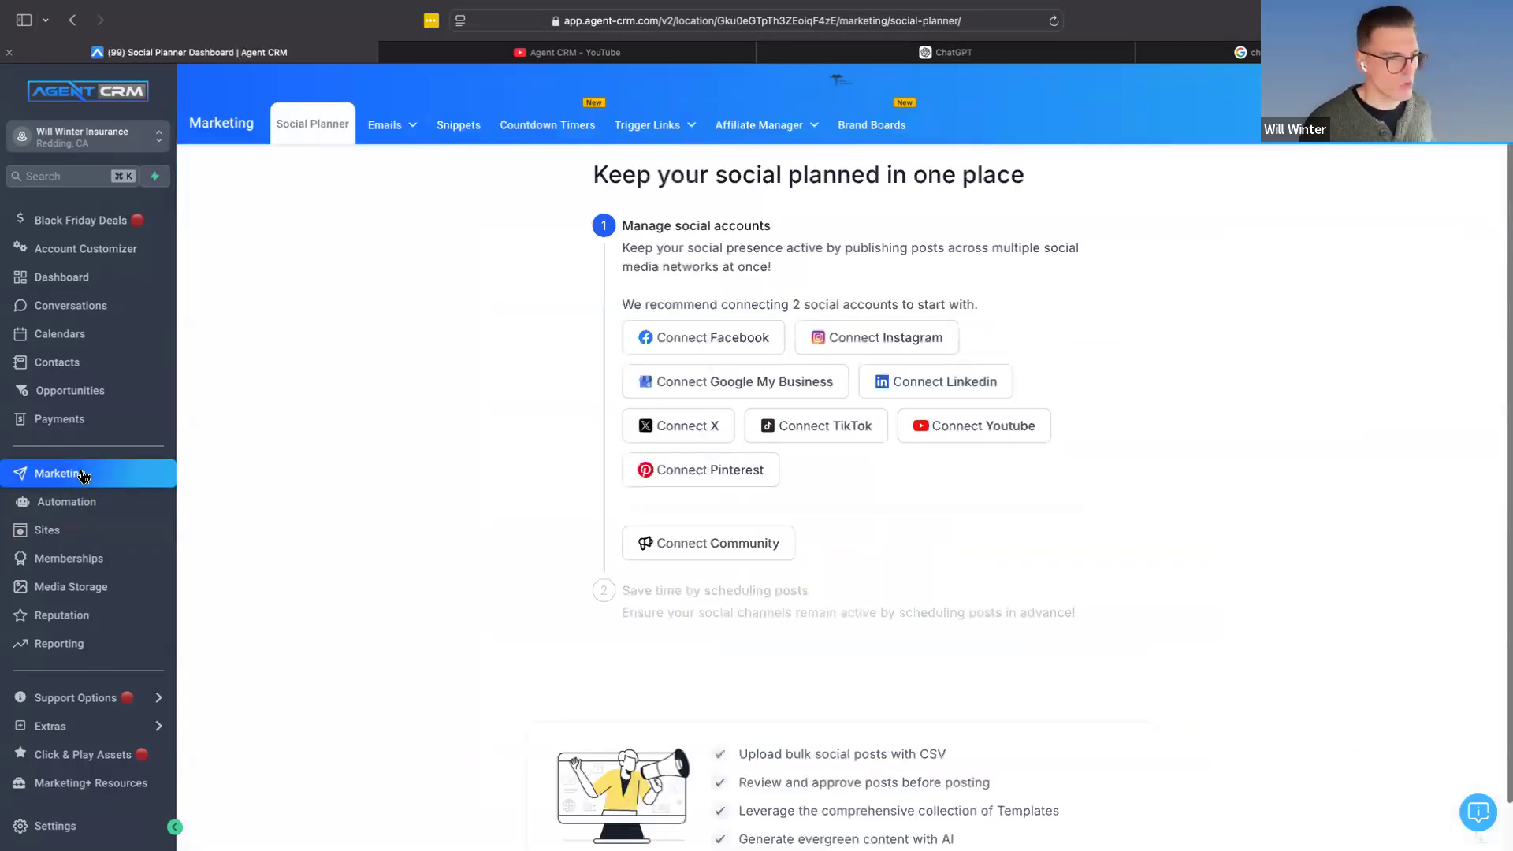
Step: Go to the email templates list and open the 2.0 Life Insurance - New Lead Emails folder
left_click(388, 133)
mouse_move(387, 127)
left_click(376, 188)
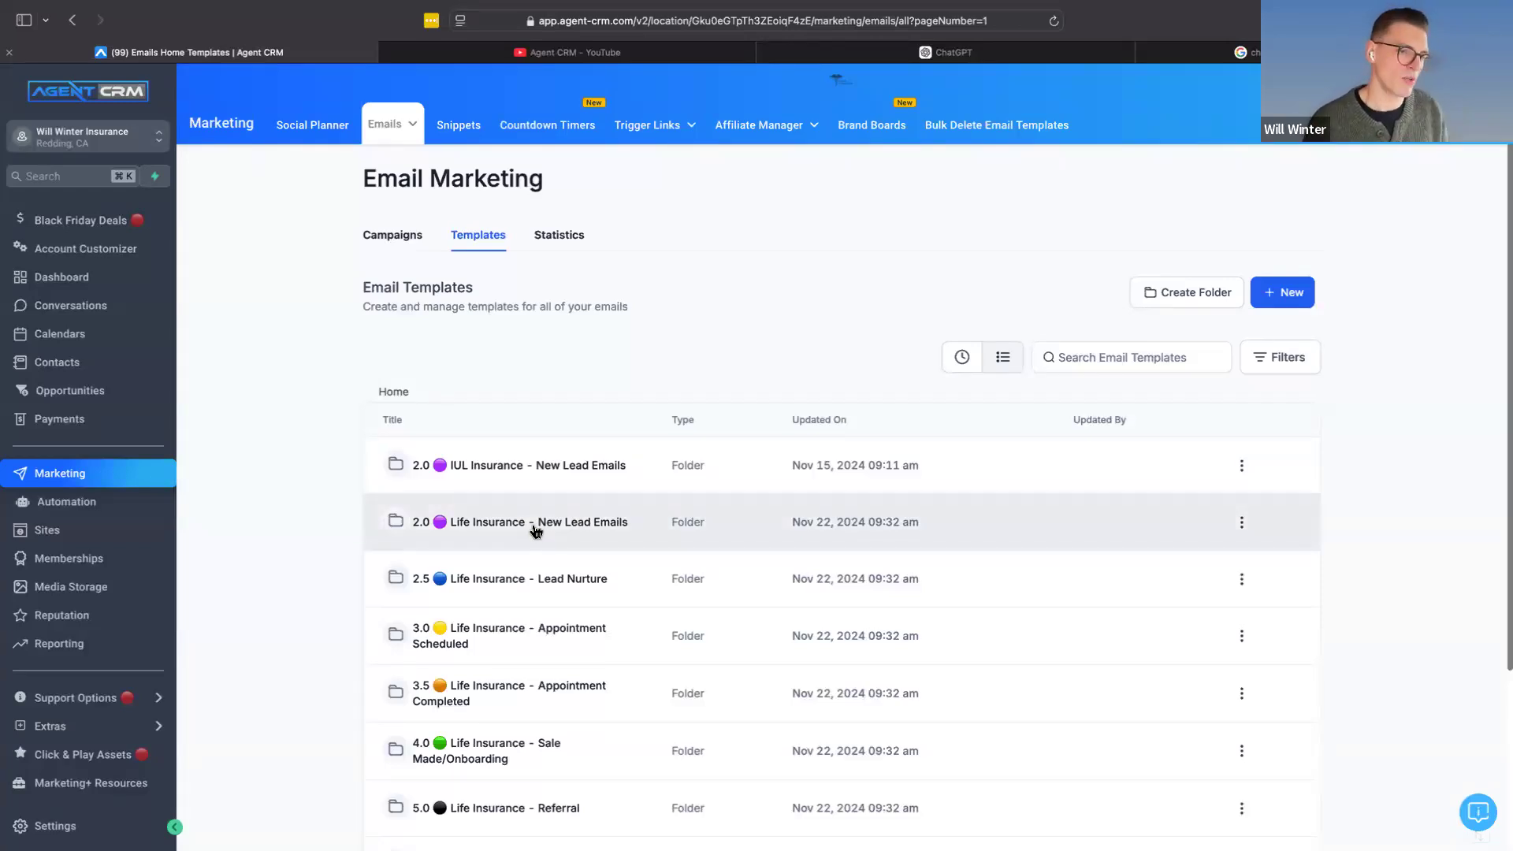
left_click(535, 528)
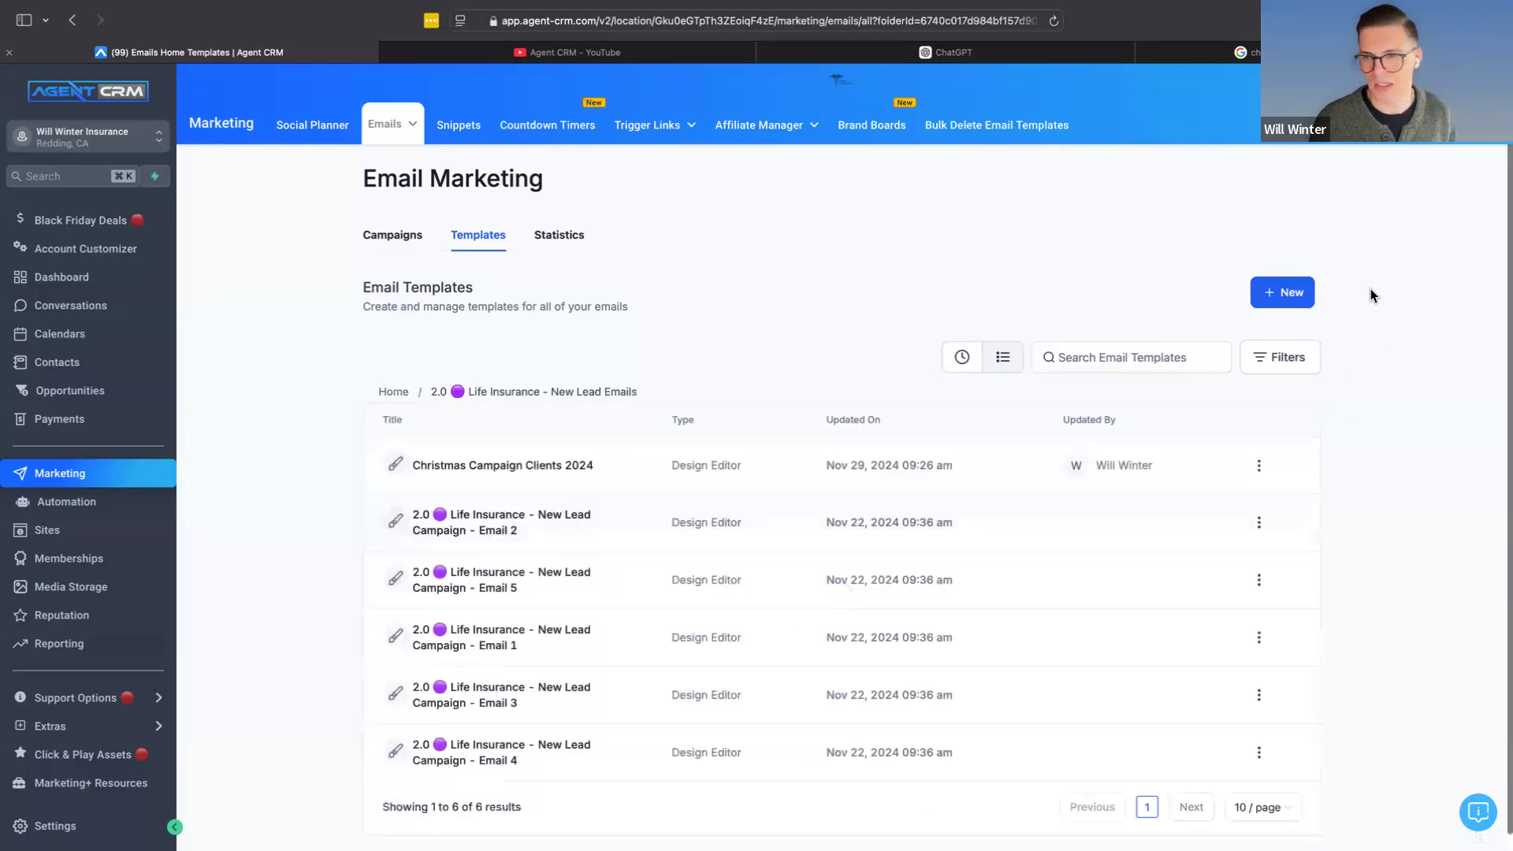
Step: Move Christmas Campaign Clients 2024 to the top-level Home folder and find it on page three
mouse_move(1374, 302)
left_mouse_down()
mouse_move(1389, 179)
mouse_move(1344, 303)
left_mouse_up()
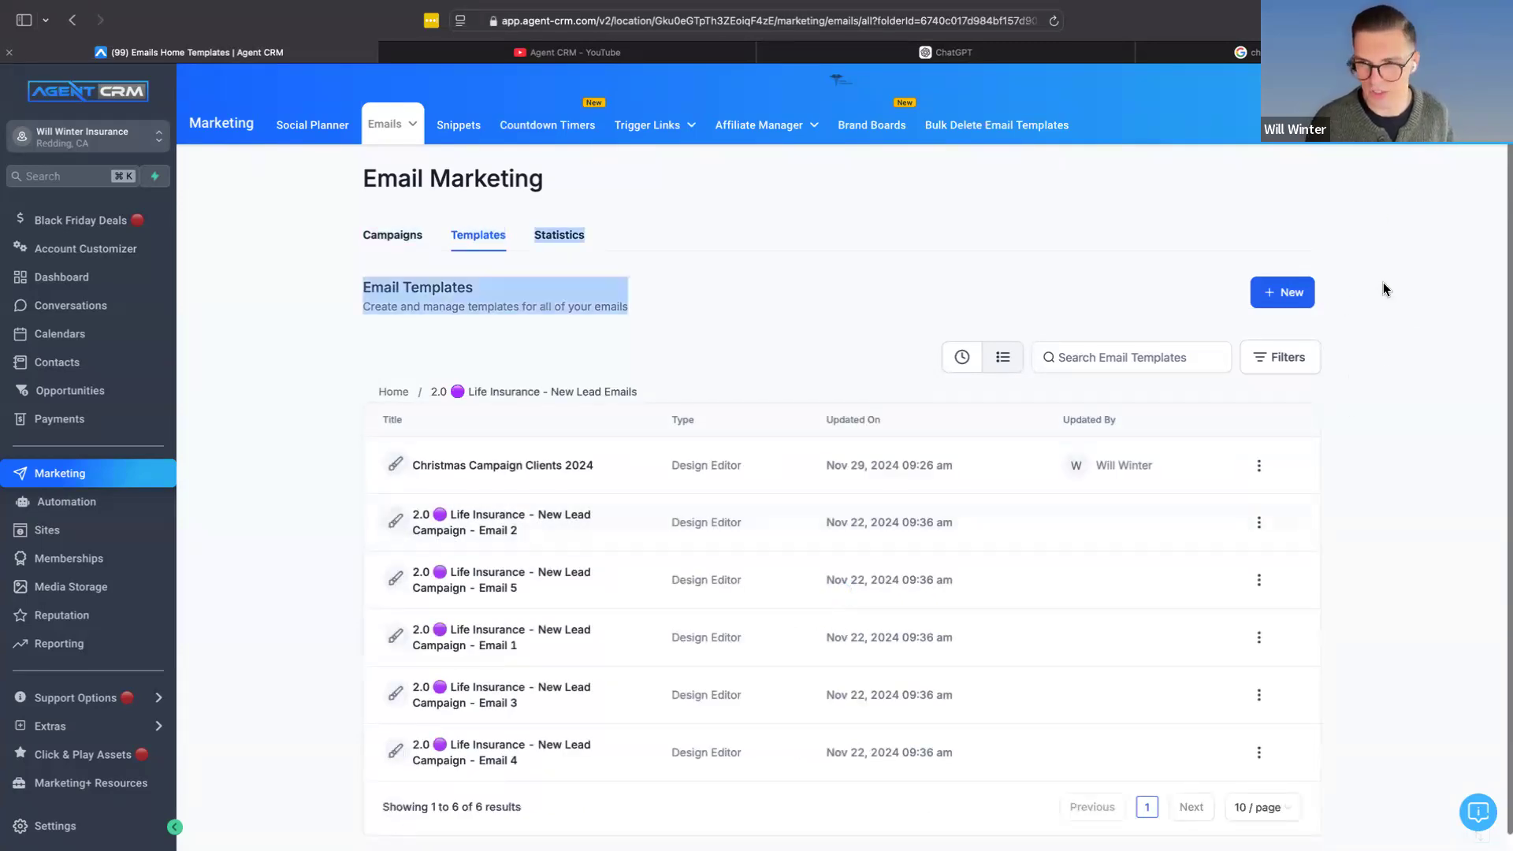
left_click(1259, 465)
left_click(1245, 351)
left_click(755, 498)
left_click(824, 465)
left_click(1015, 555)
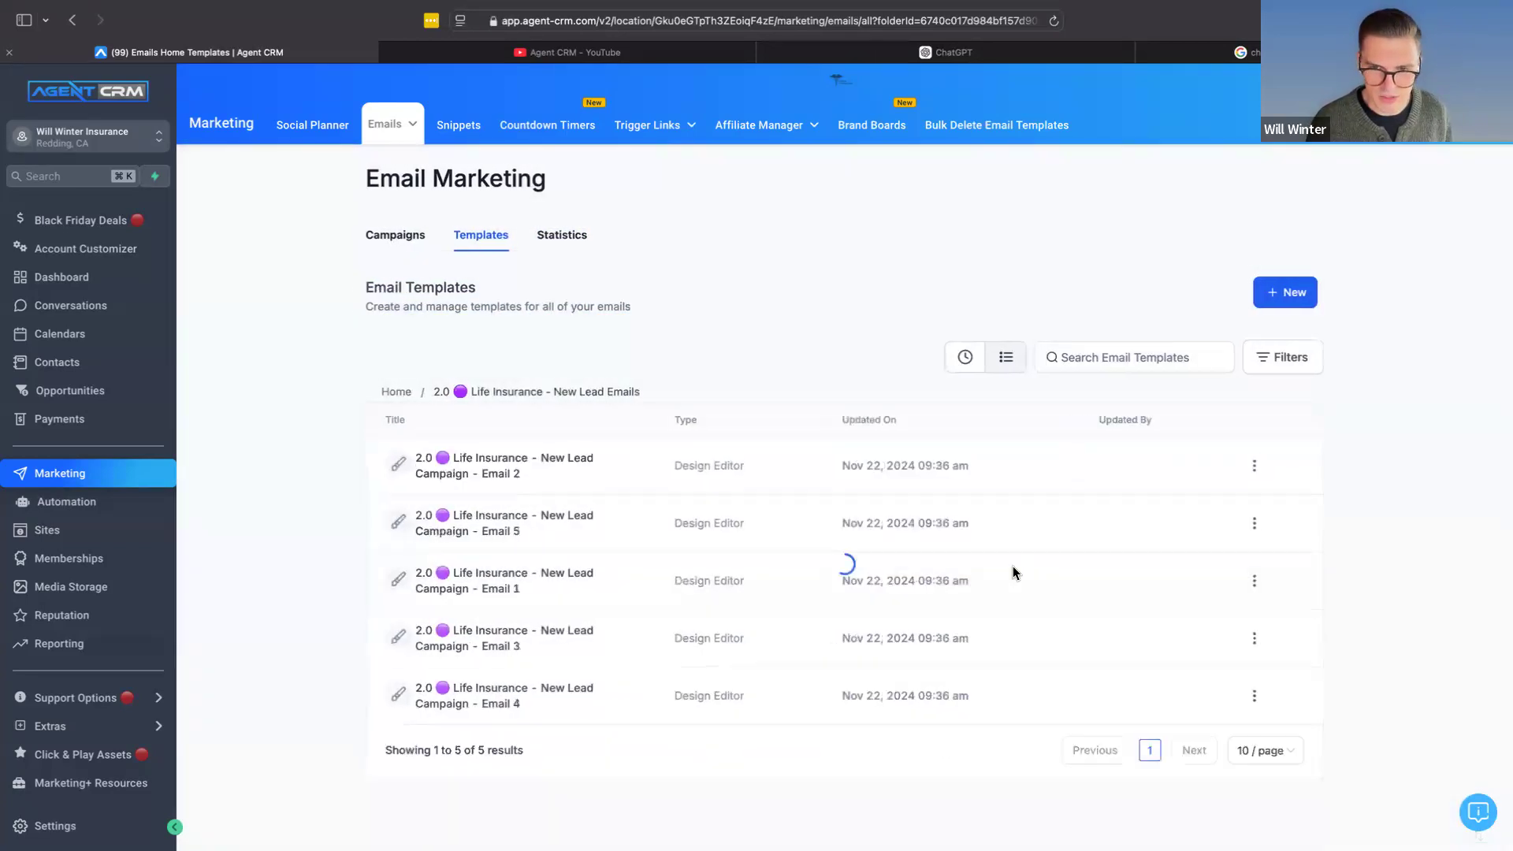
left_click(398, 397)
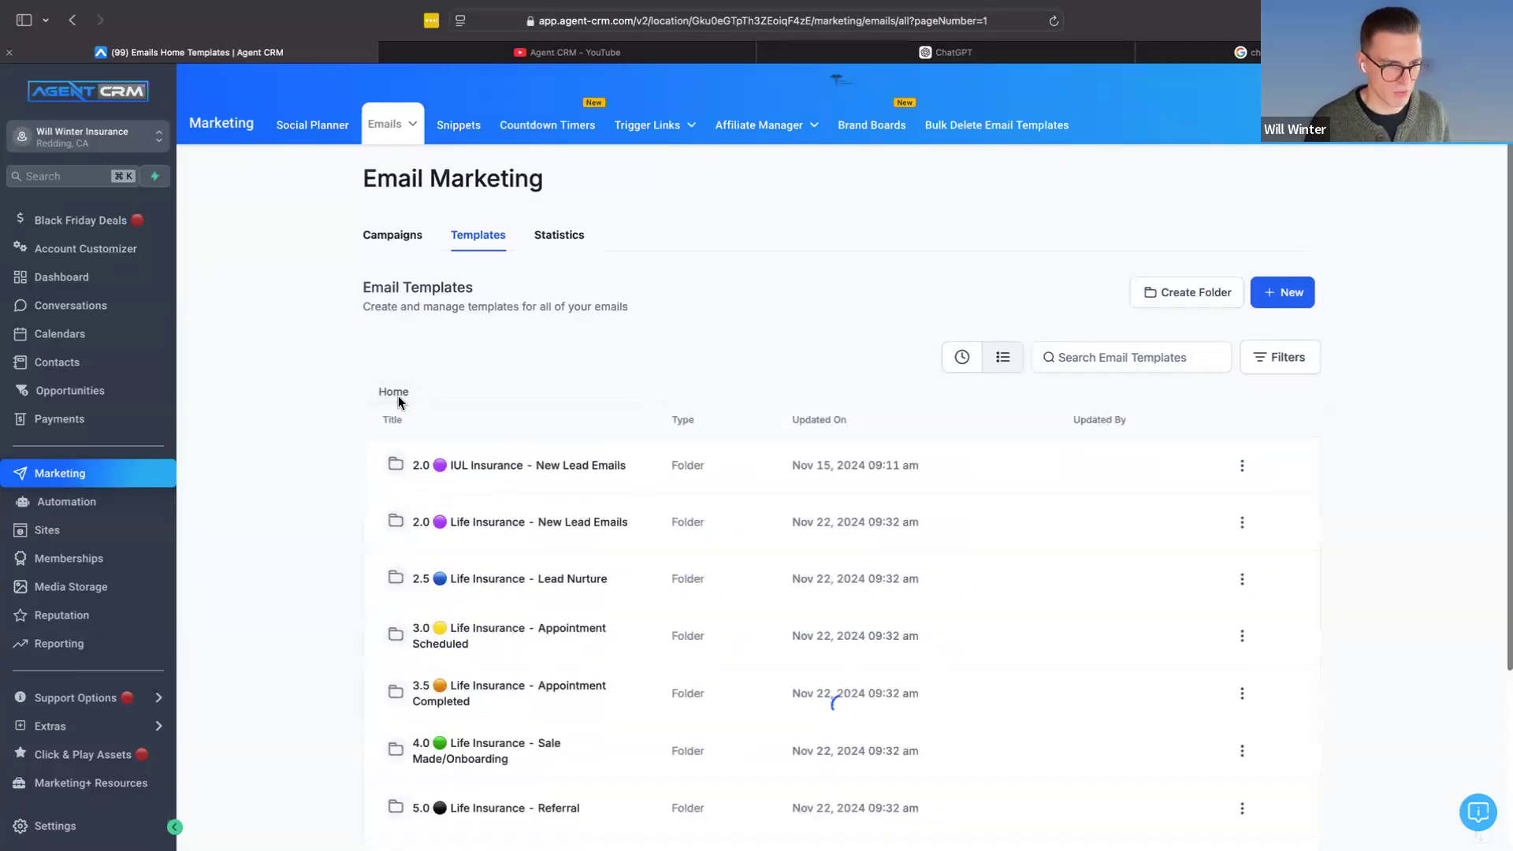
scroll(830, 701, "down", 3)
left_click(1148, 790)
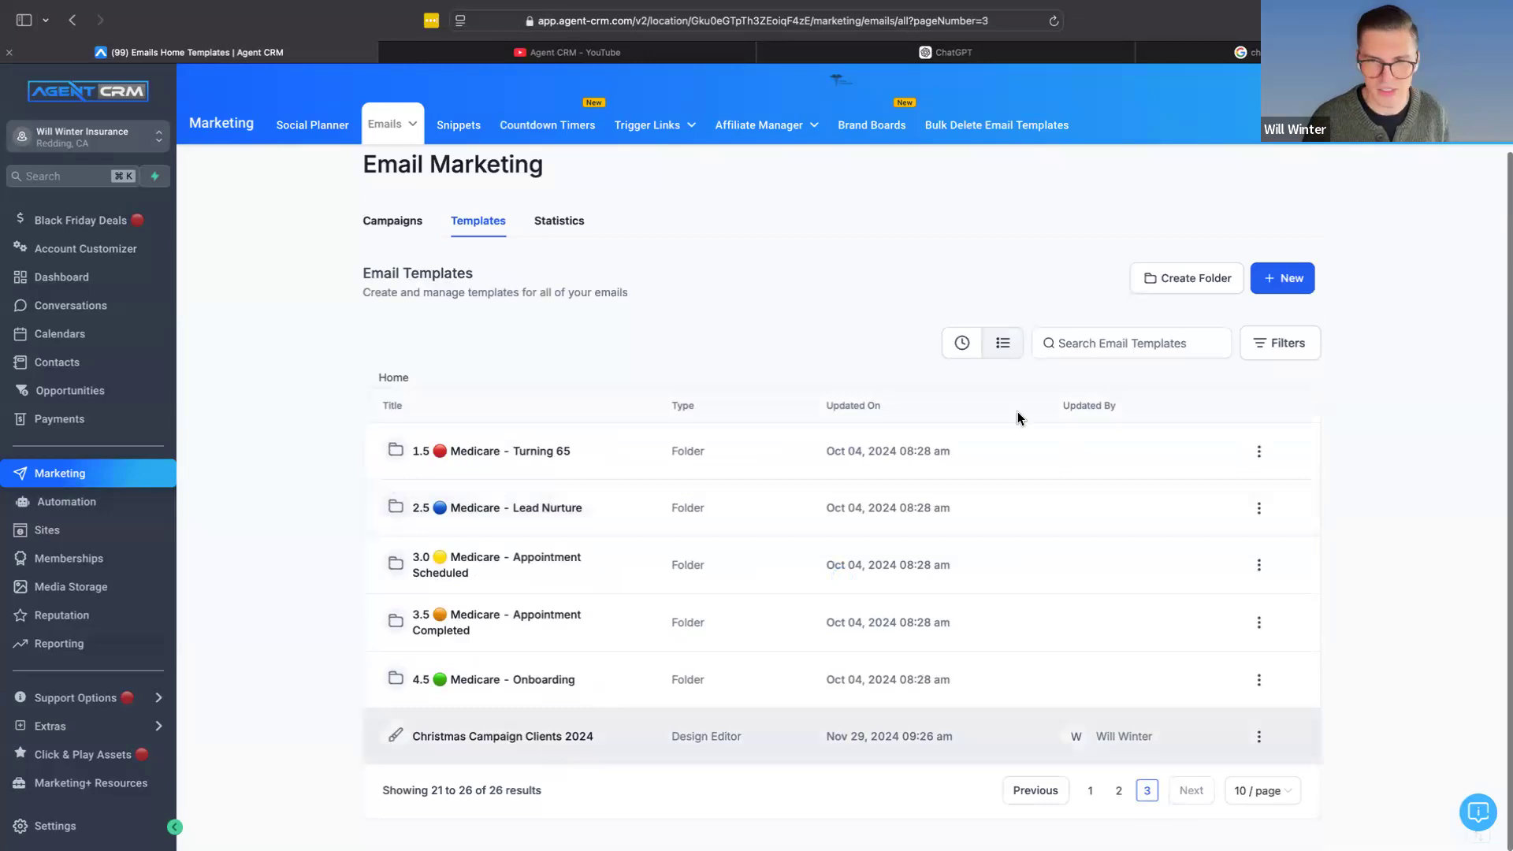
Step: Create a new template folder named 'Holiday Campaigns'
left_click(1186, 287)
left_click(742, 489)
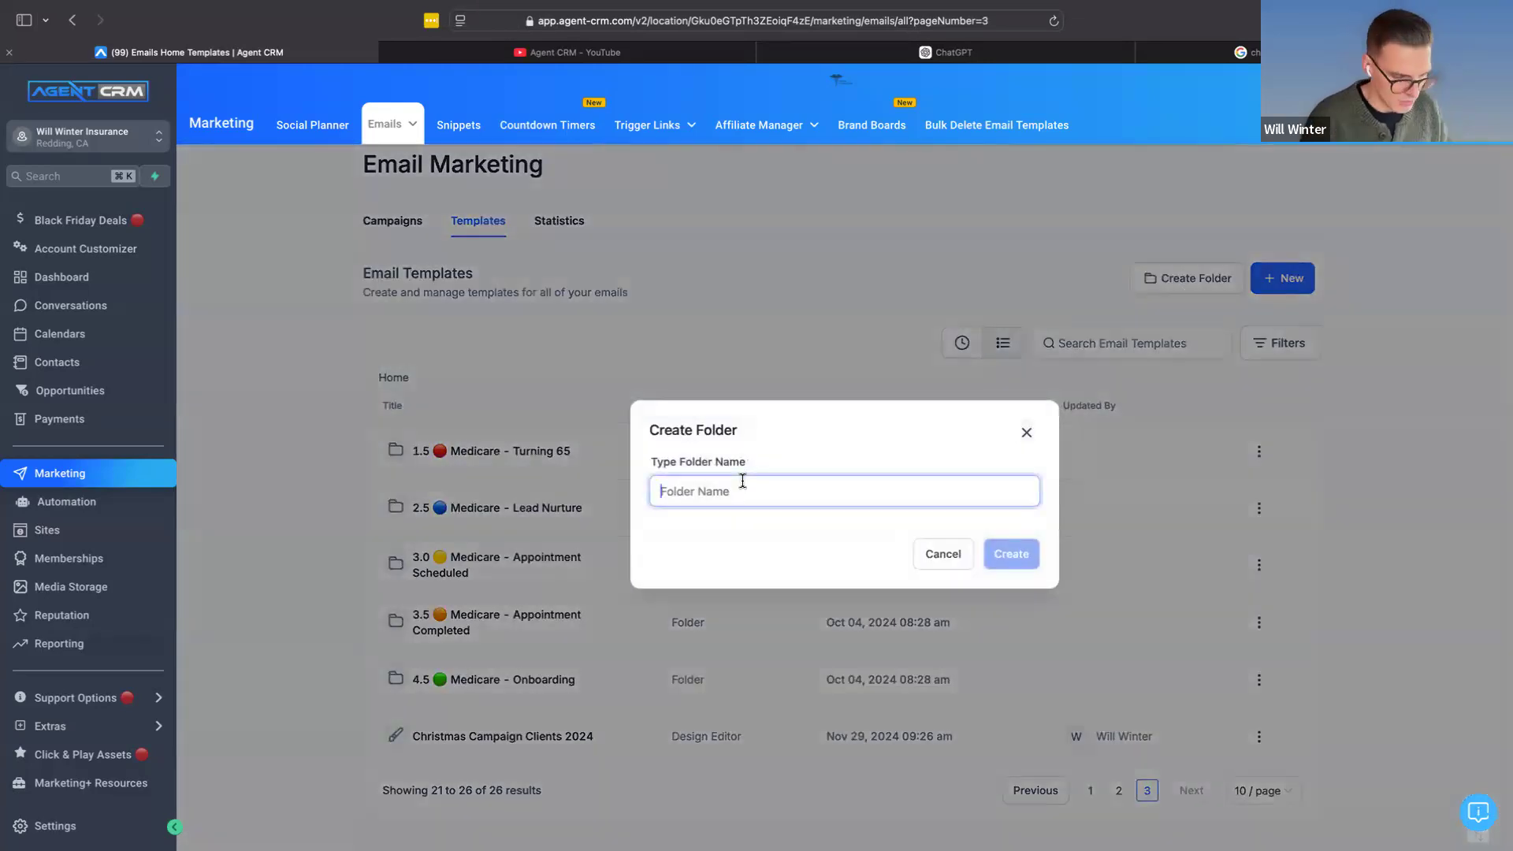
type("Holi")
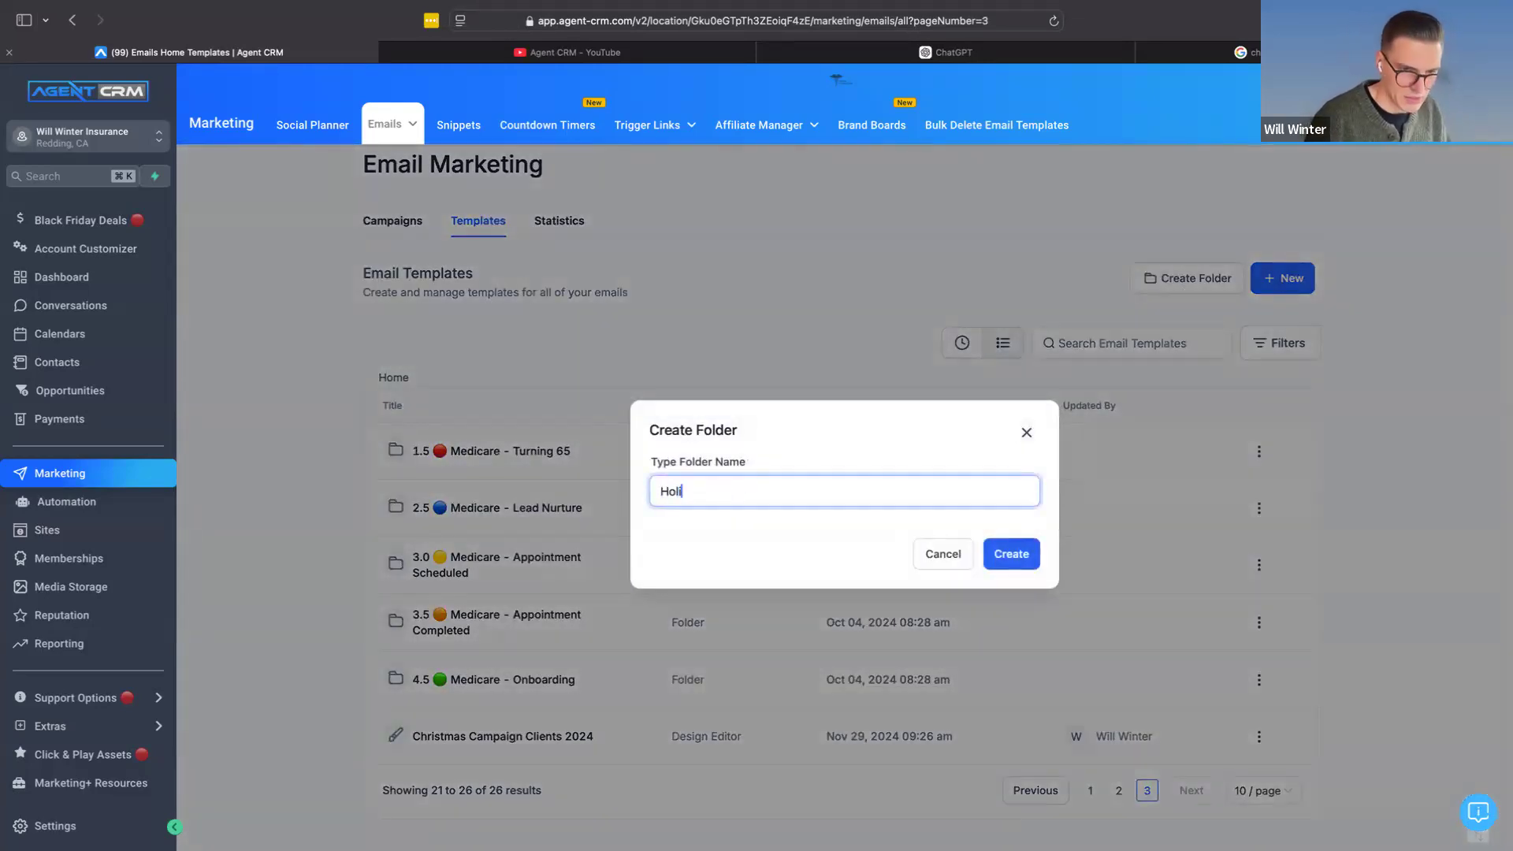
type("day Campaigns")
left_click(1013, 561)
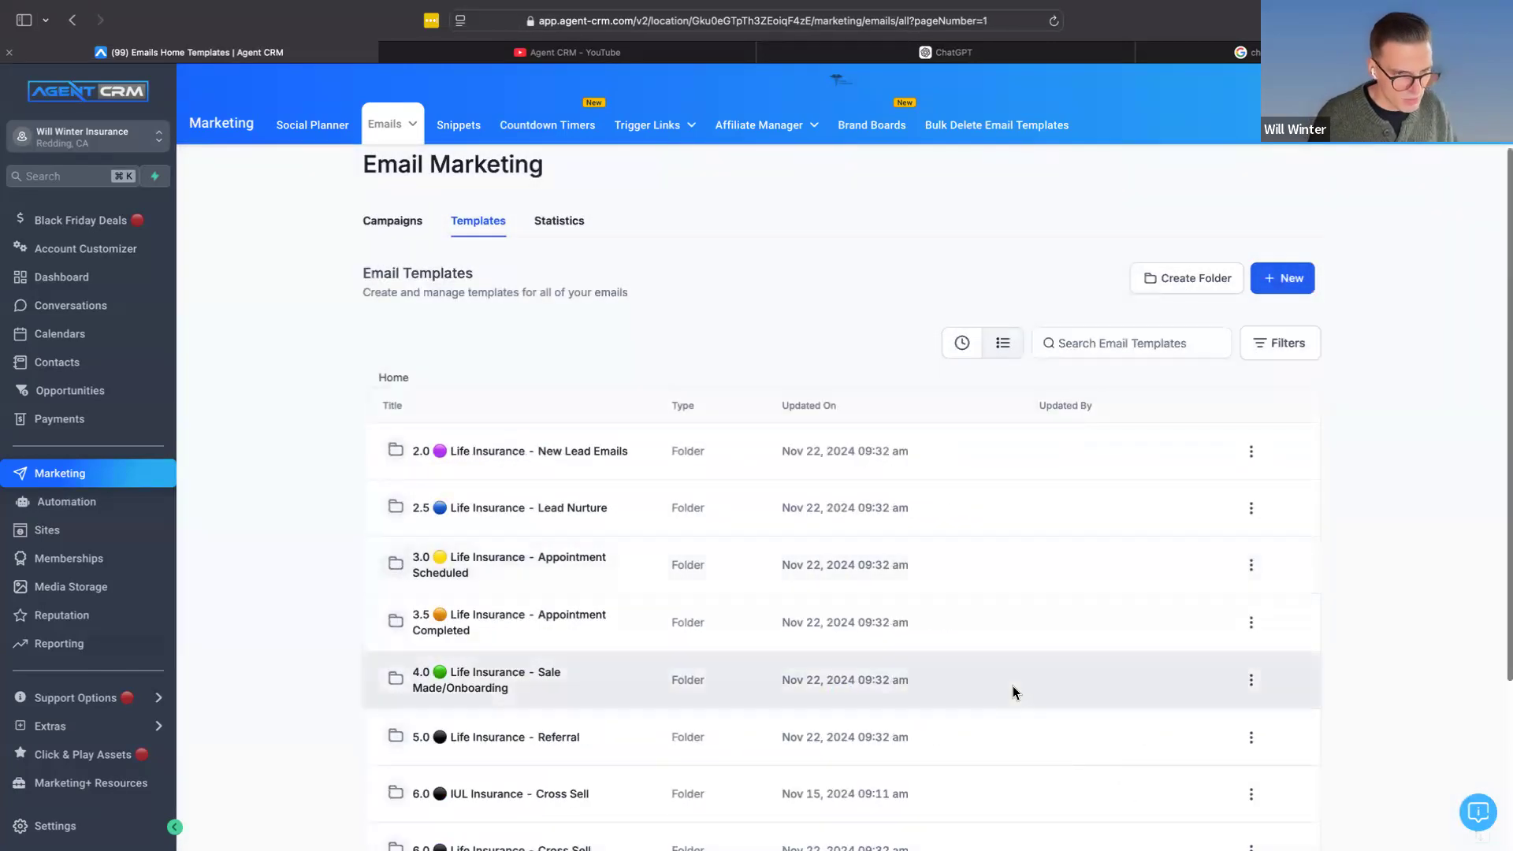
Step: Move Christmas Campaign Clients 2024 from page three into the Holiday Campaigns folder
scroll(1013, 692, "down", 3)
left_click(1115, 792)
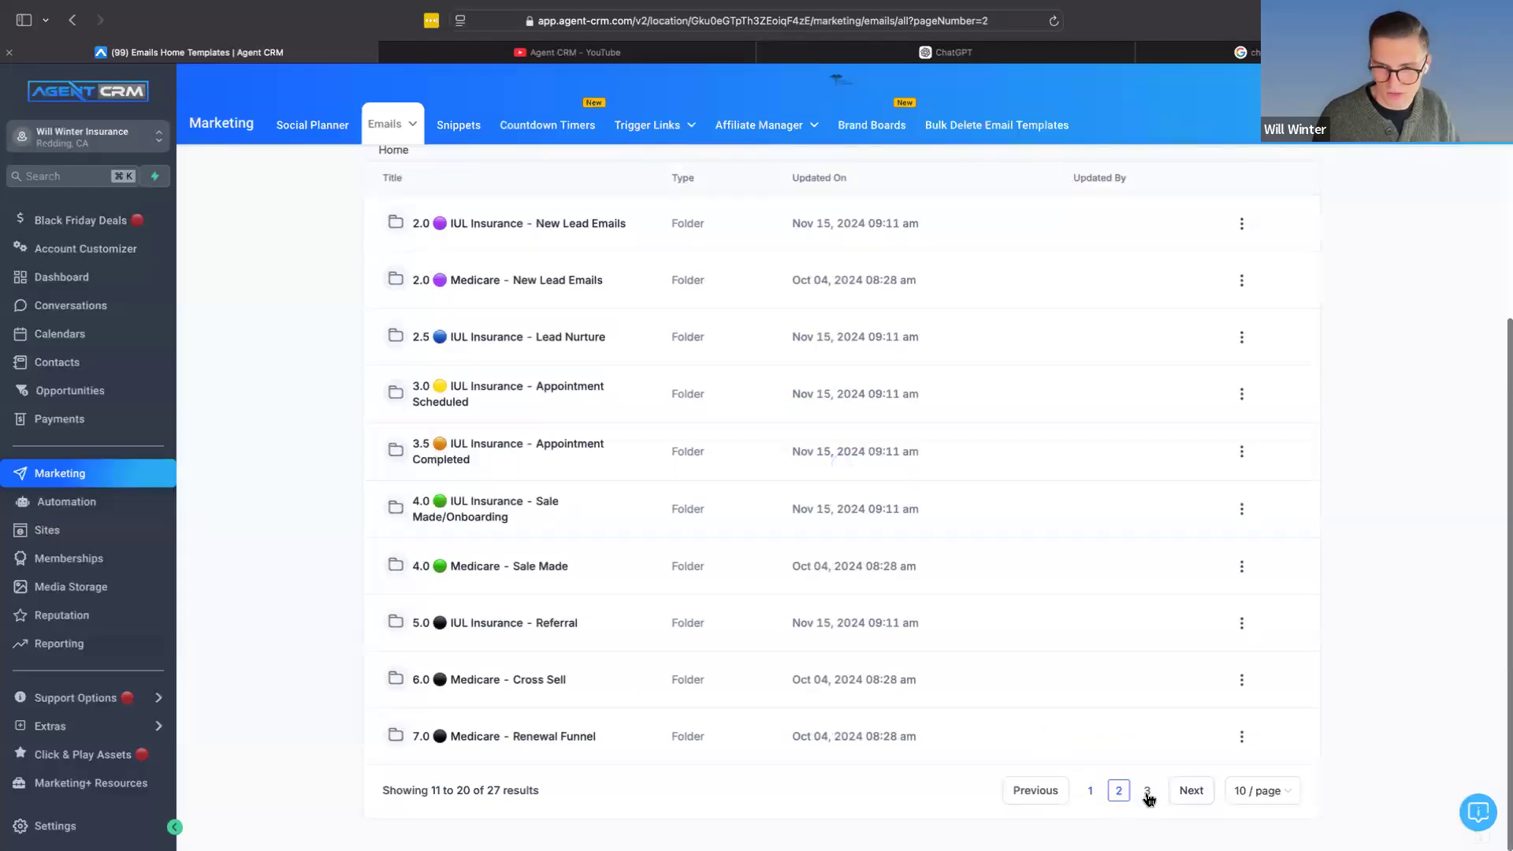
left_click(1147, 792)
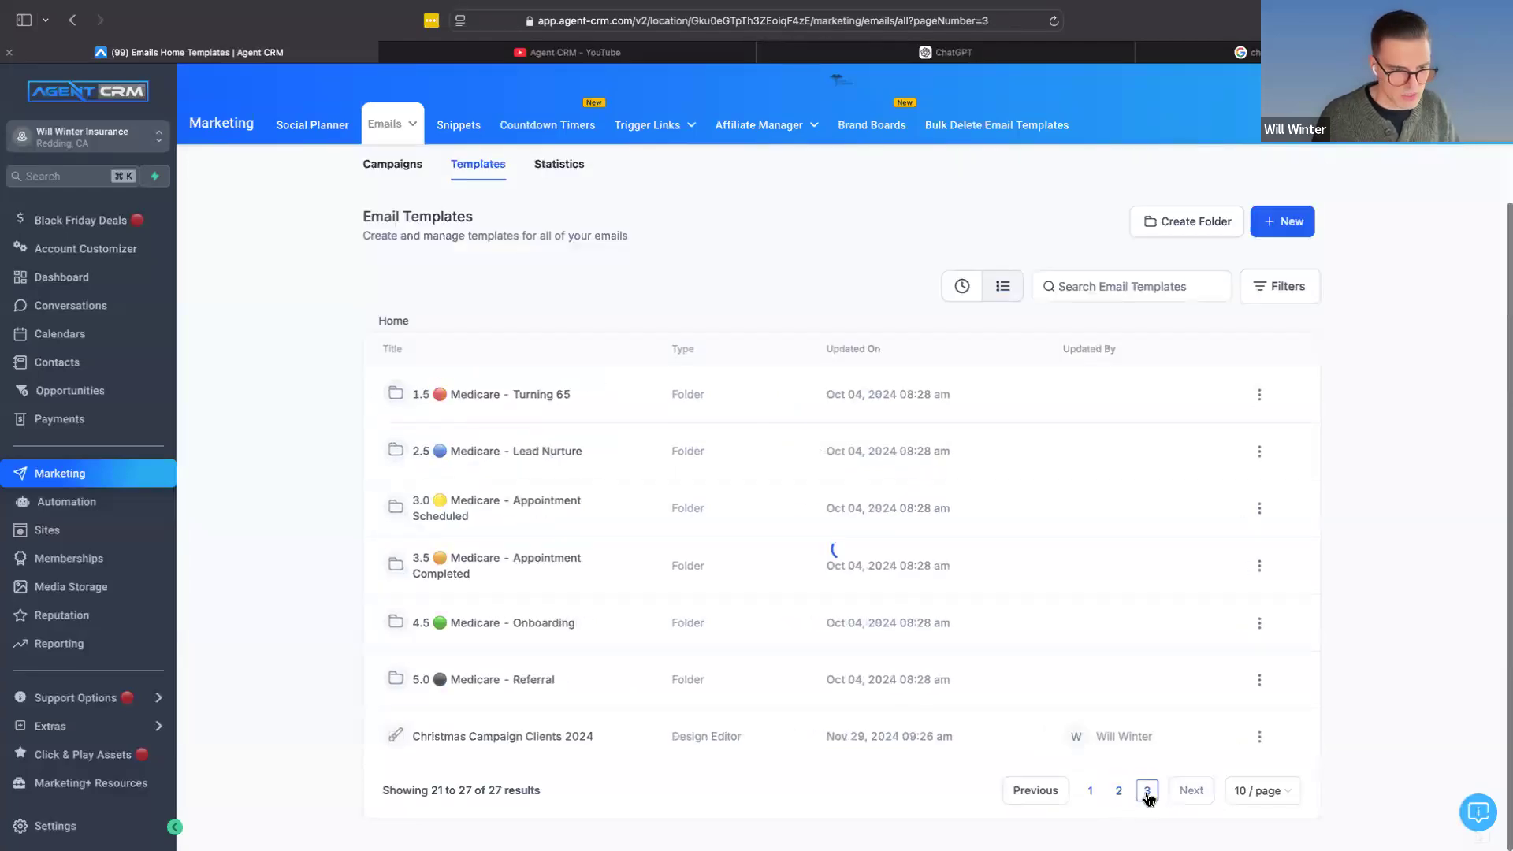
left_click(1261, 741)
left_click(1250, 622)
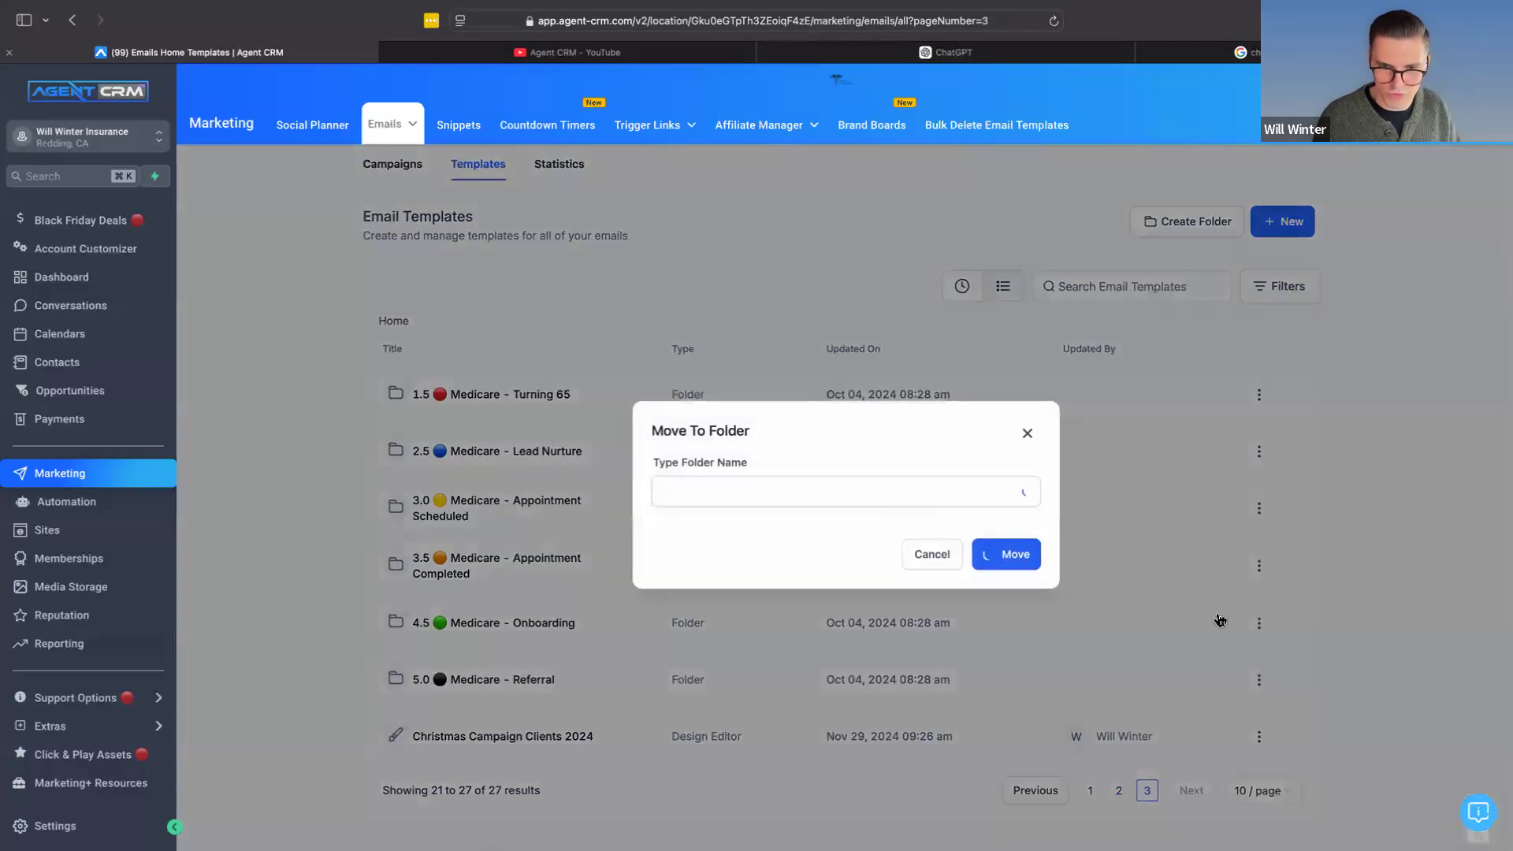
left_click(743, 490)
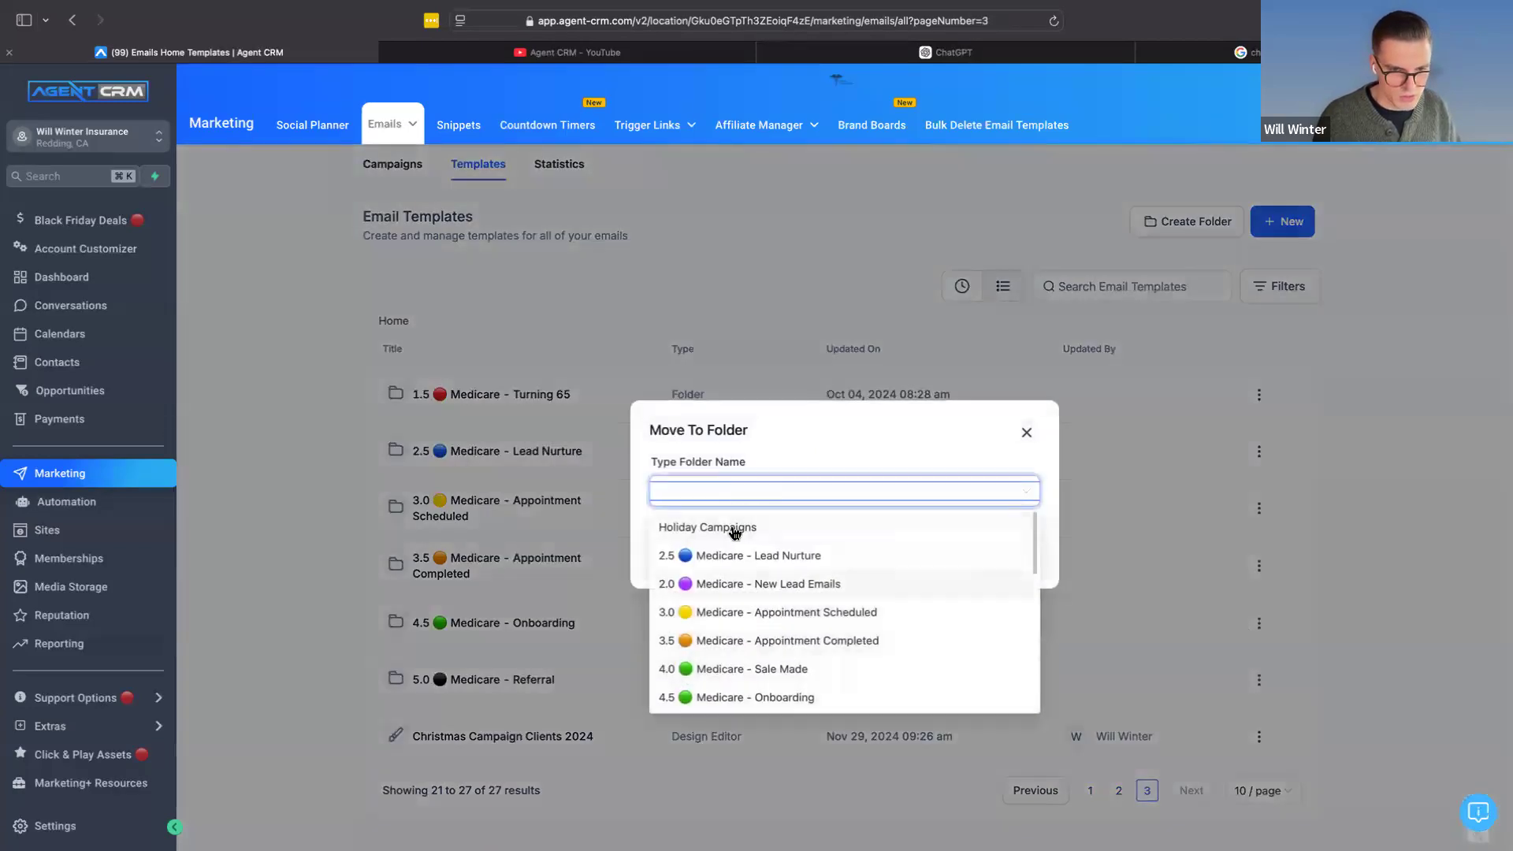
left_click(740, 528)
left_click(1014, 554)
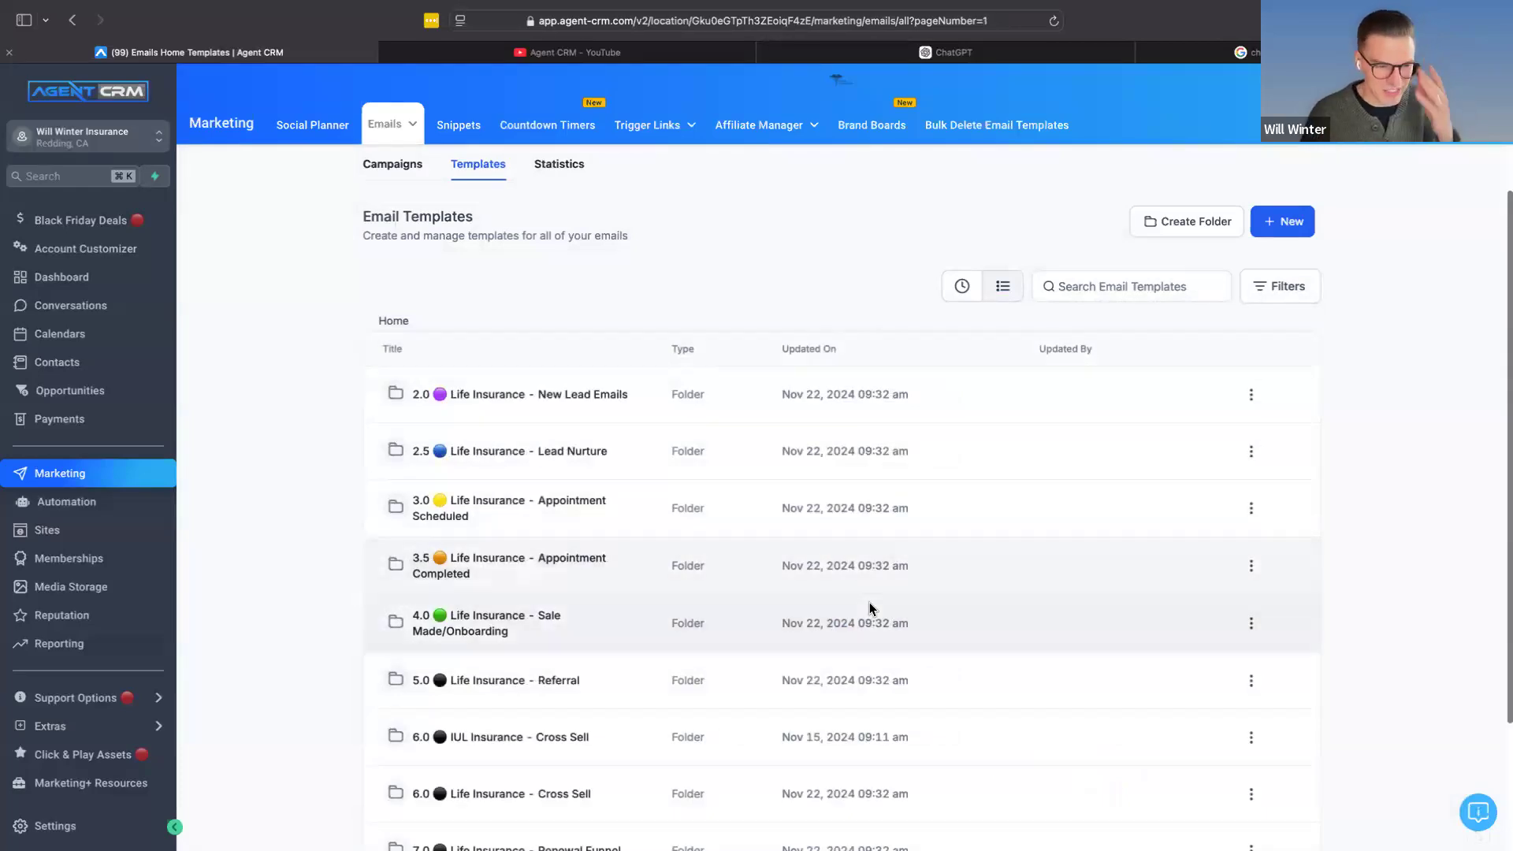
scroll(870, 611, "down", 3)
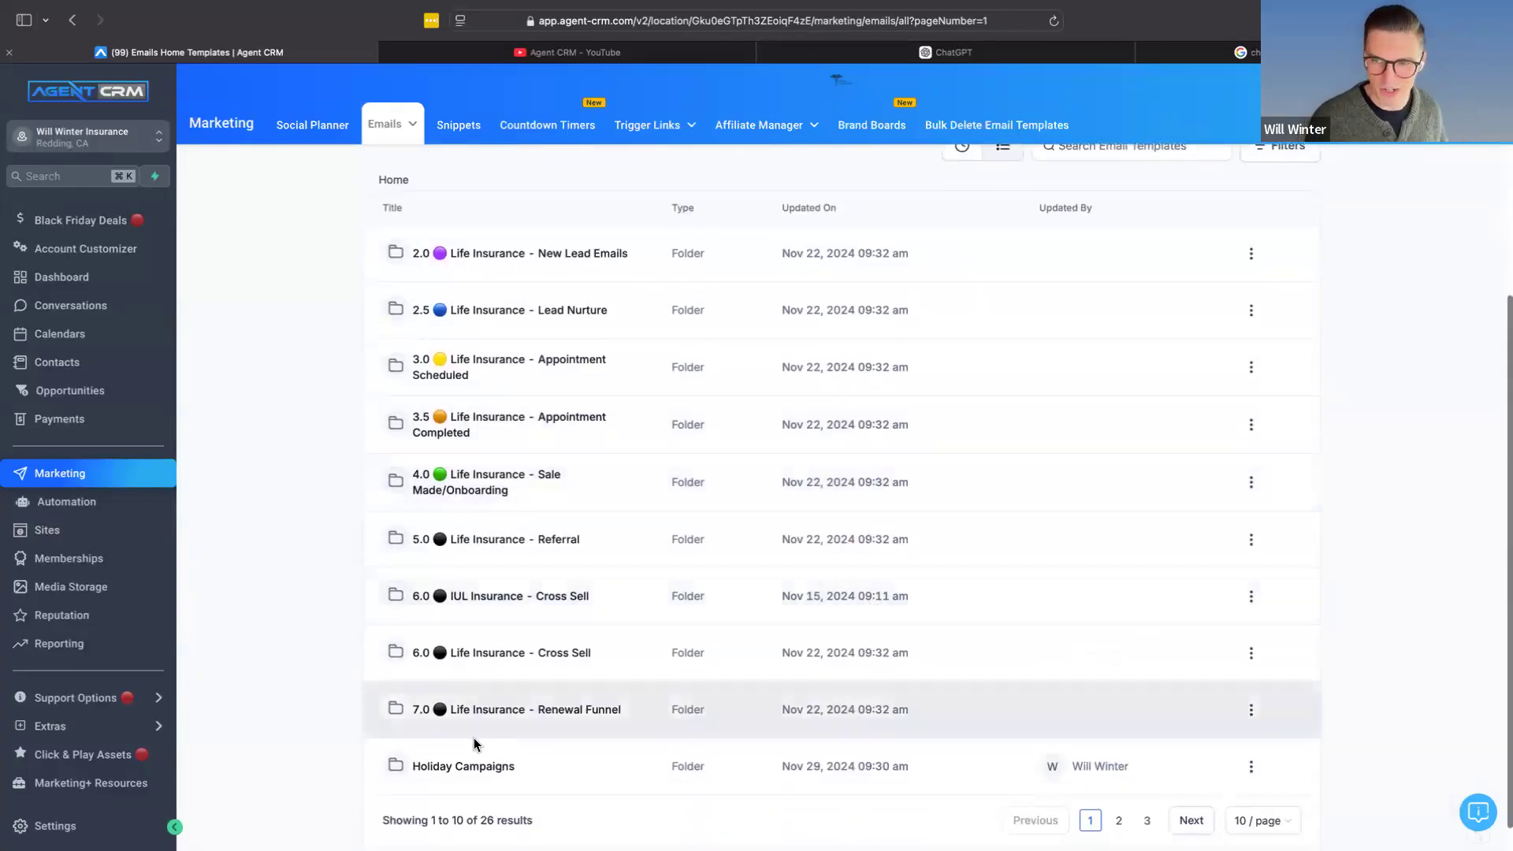
left_click(435, 775)
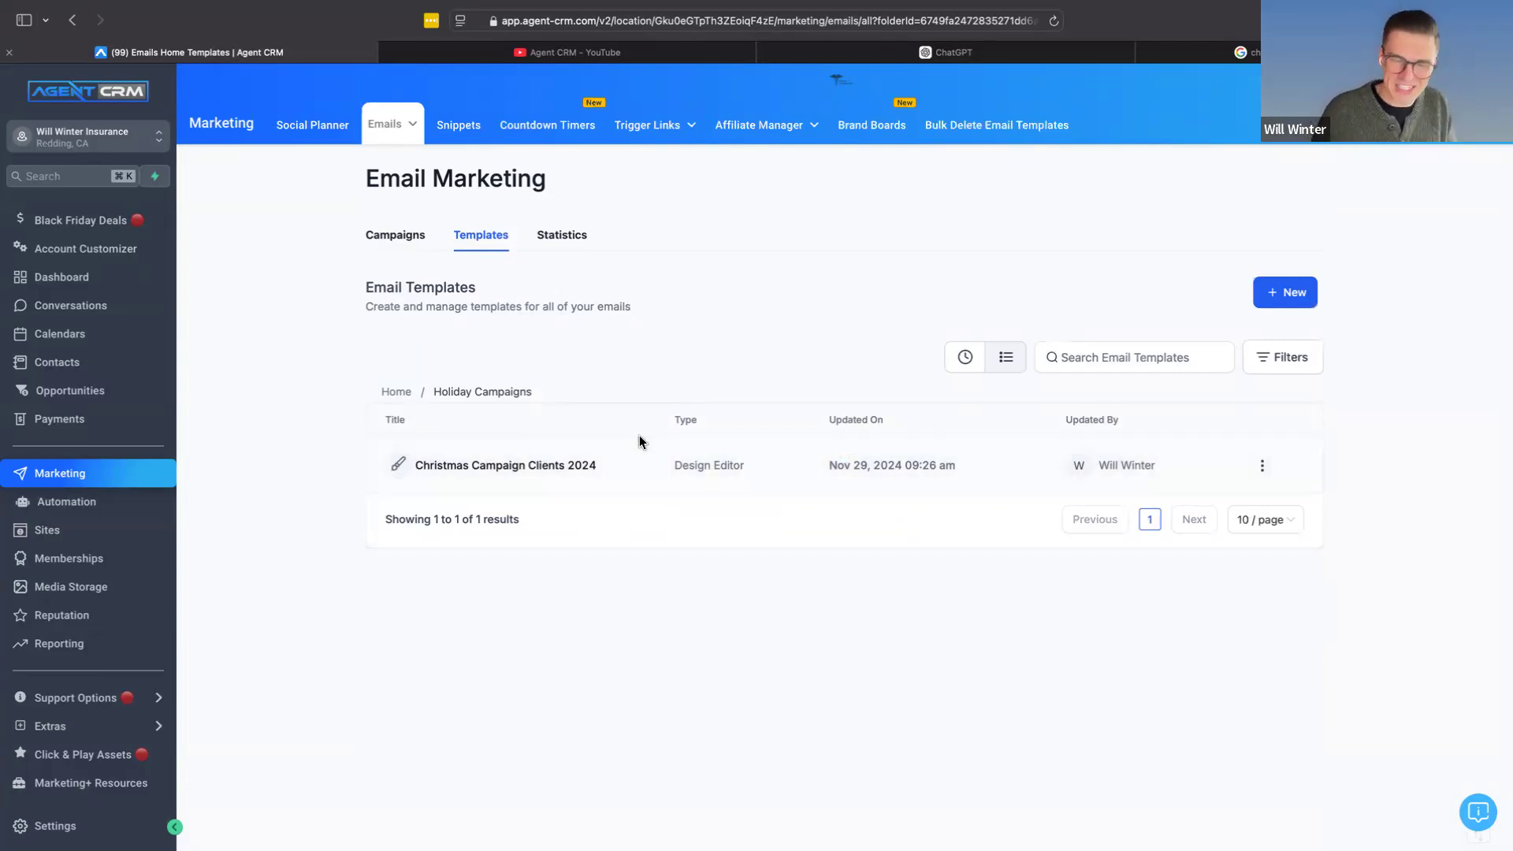
Step: Open Christmas Campaign Clients 2024 and scroll its preview showing the Hari's Insurance logo and new colours
left_click(504, 467)
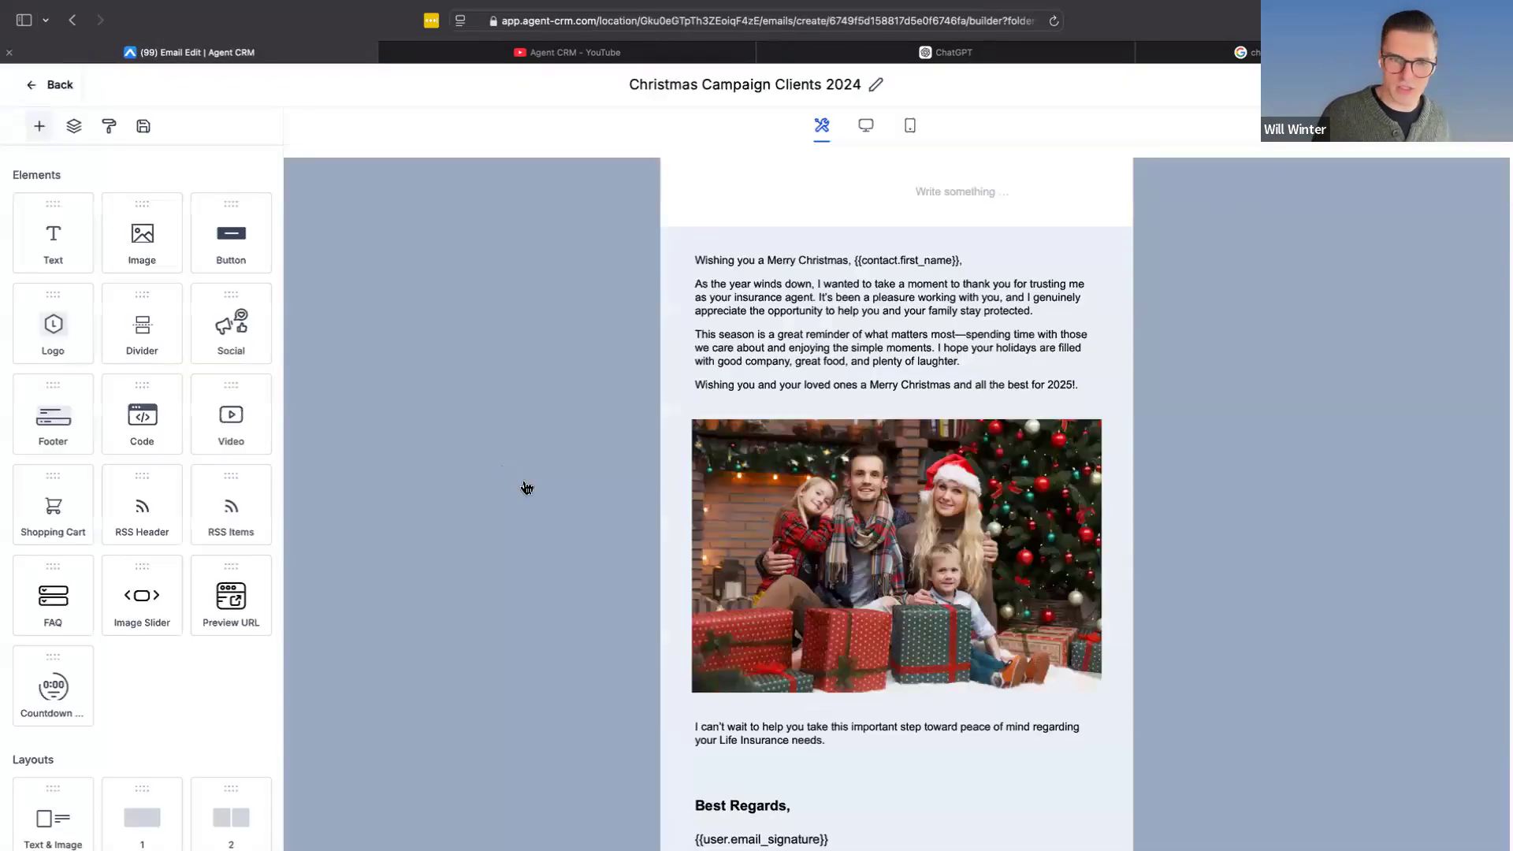
left_click(1367, 85)
left_click(1319, 153)
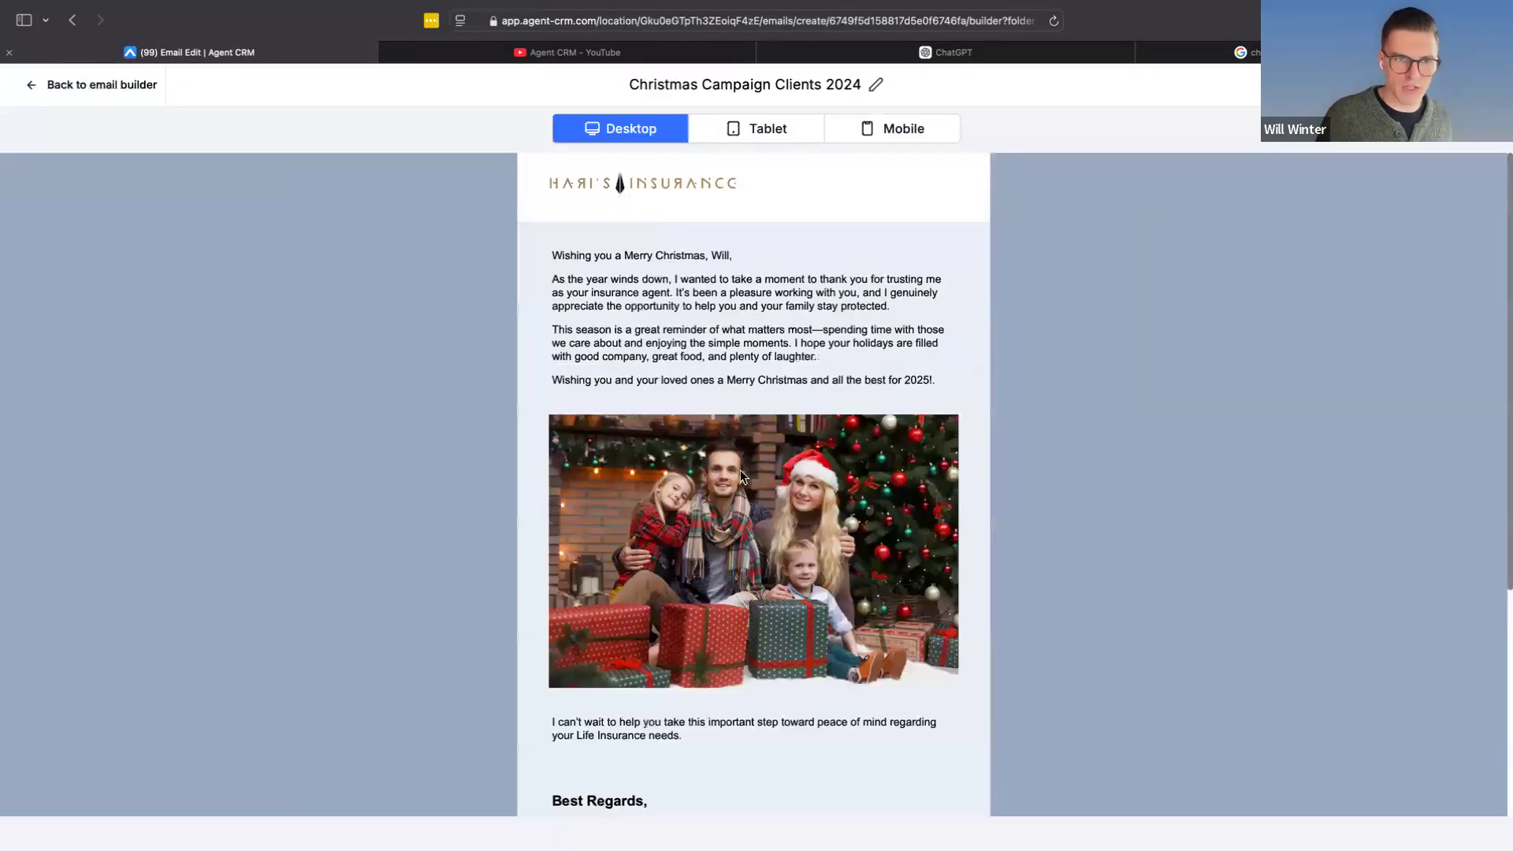
scroll(669, 435, "down", 5)
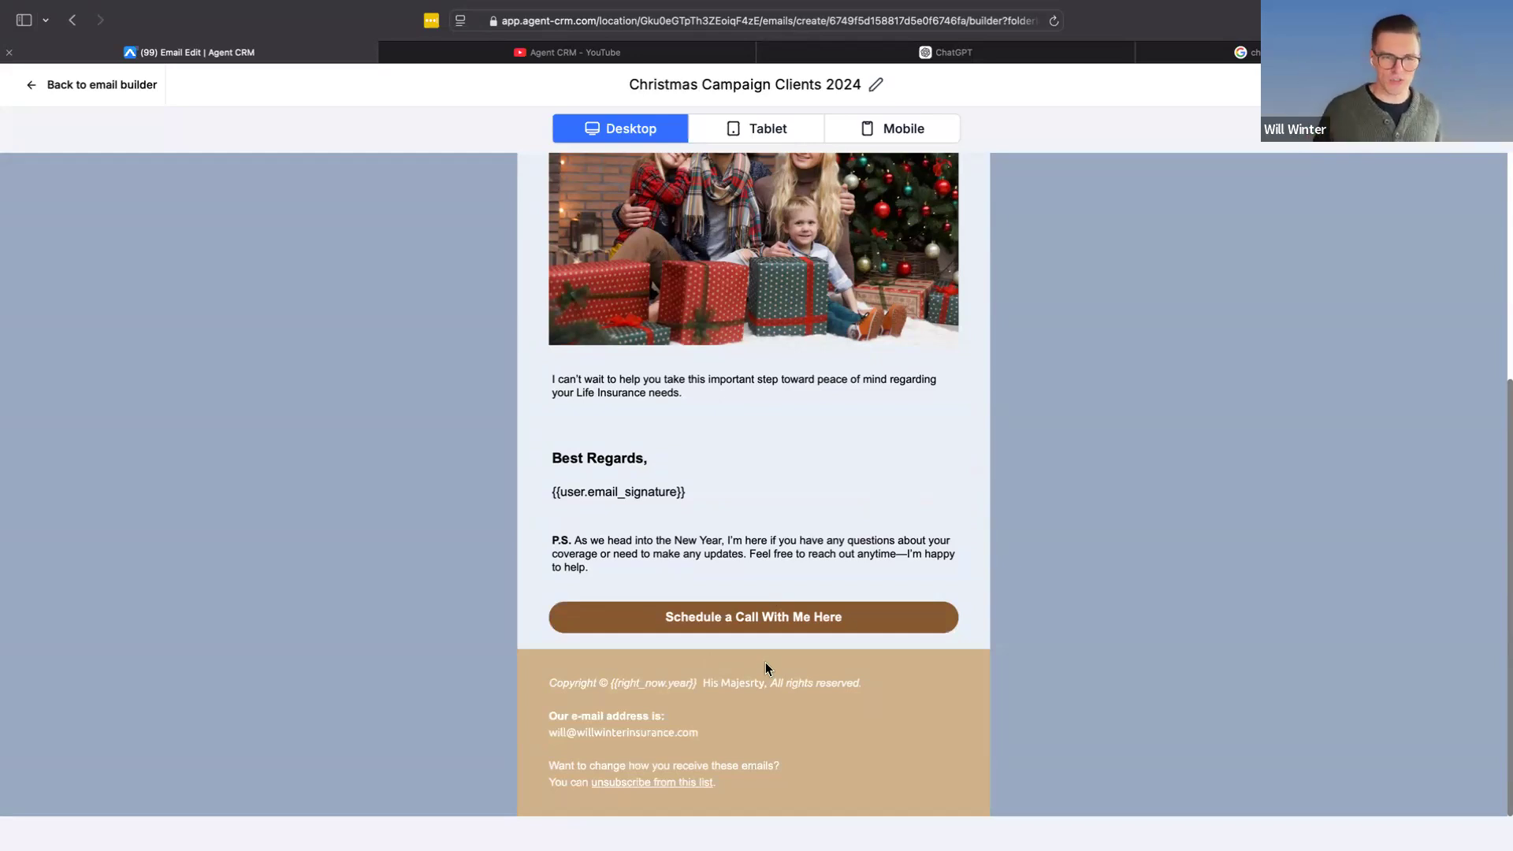
scroll(765, 666, "up", 8)
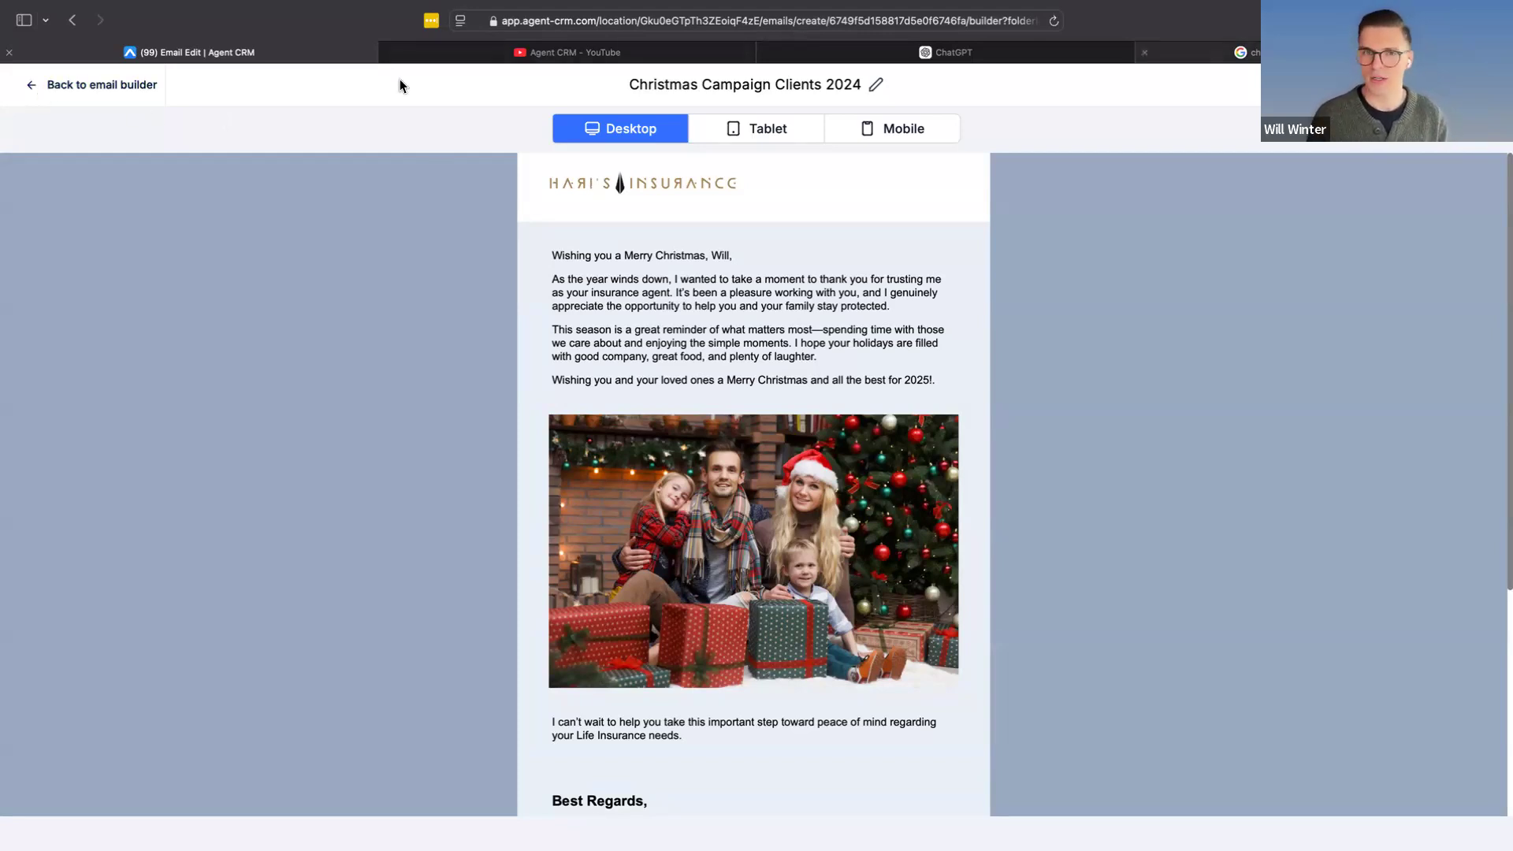
Step: Return from preview to the Christmas Campaign Clients 2024 editor and review Template Settings' From fields without saving
left_click(68, 92)
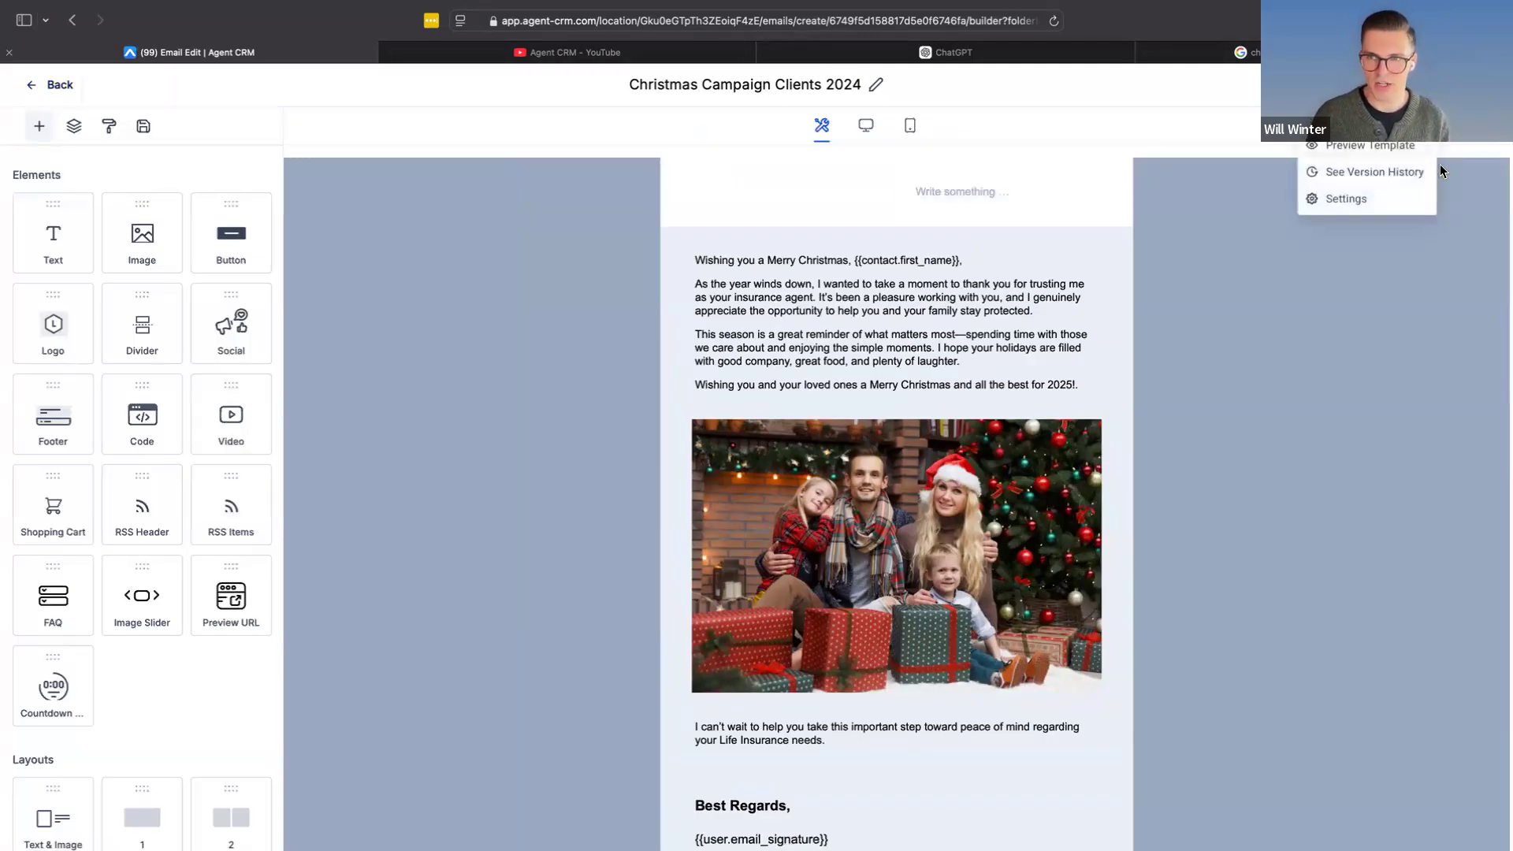
left_click(1345, 200)
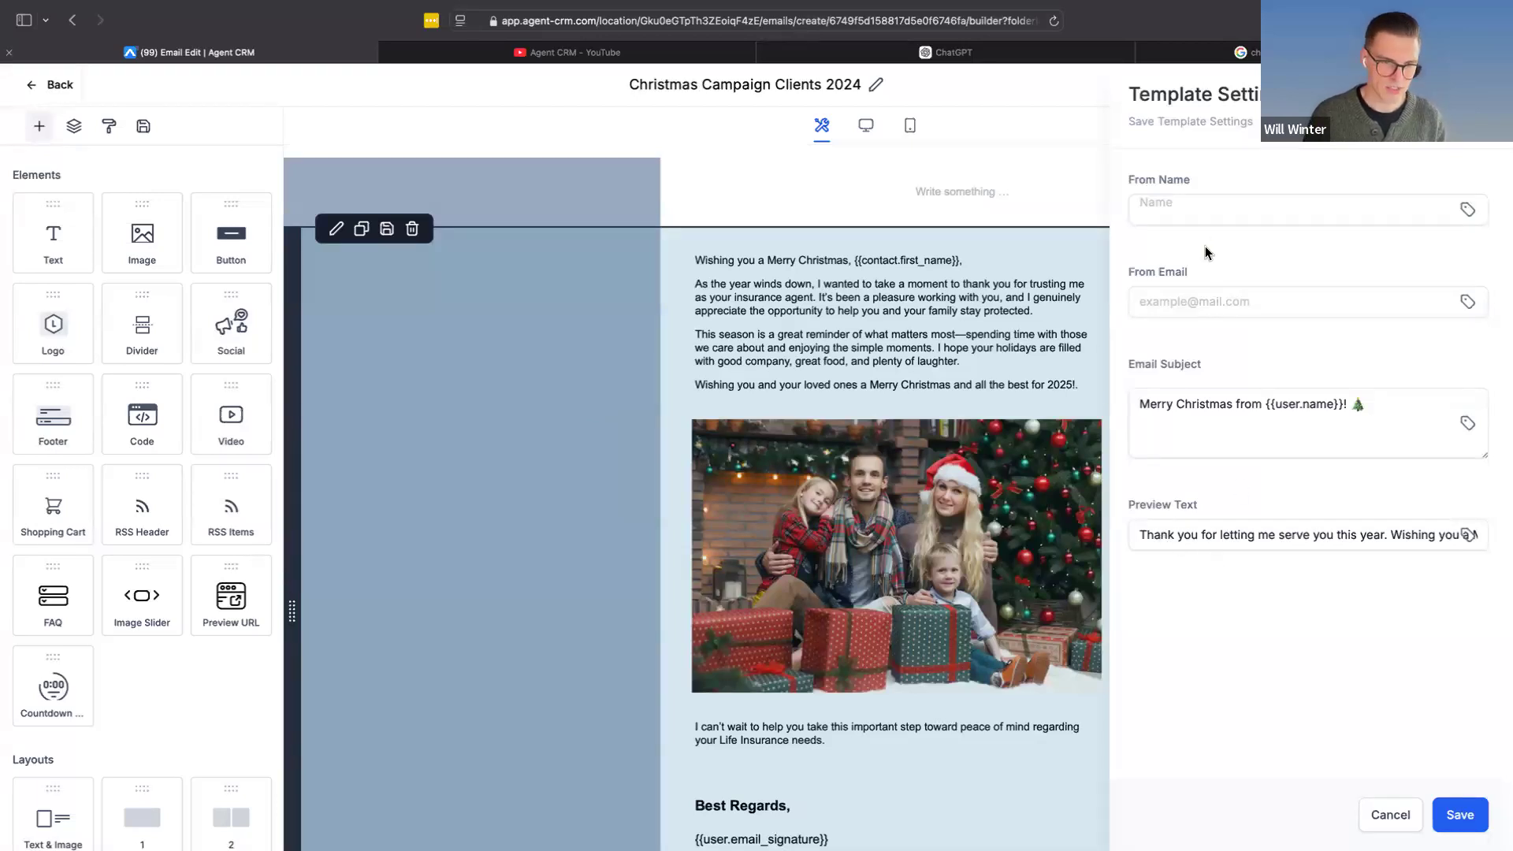
left_click(1220, 217)
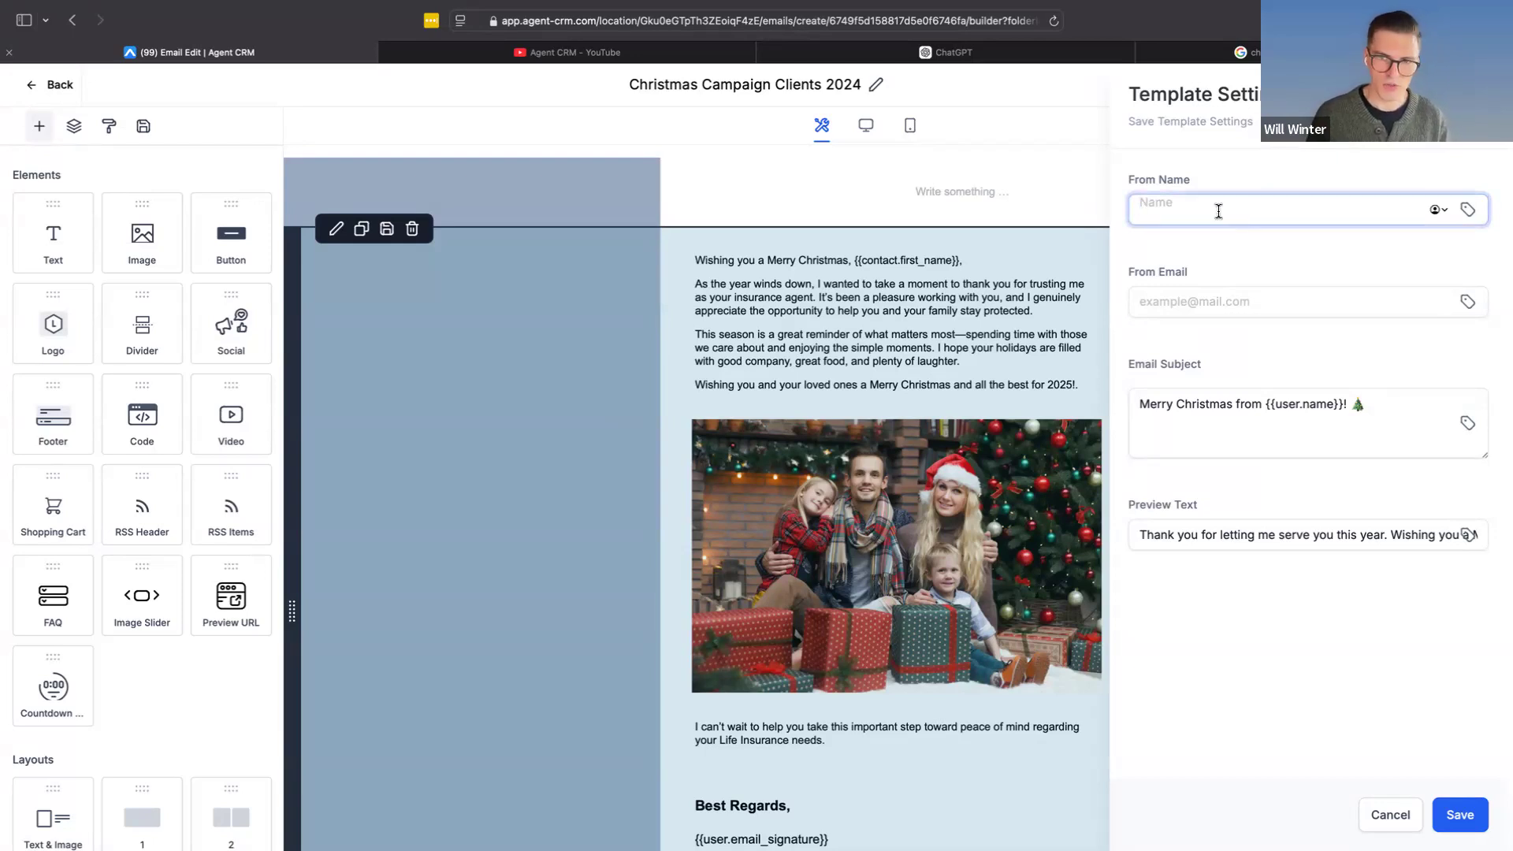
left_click(1195, 315)
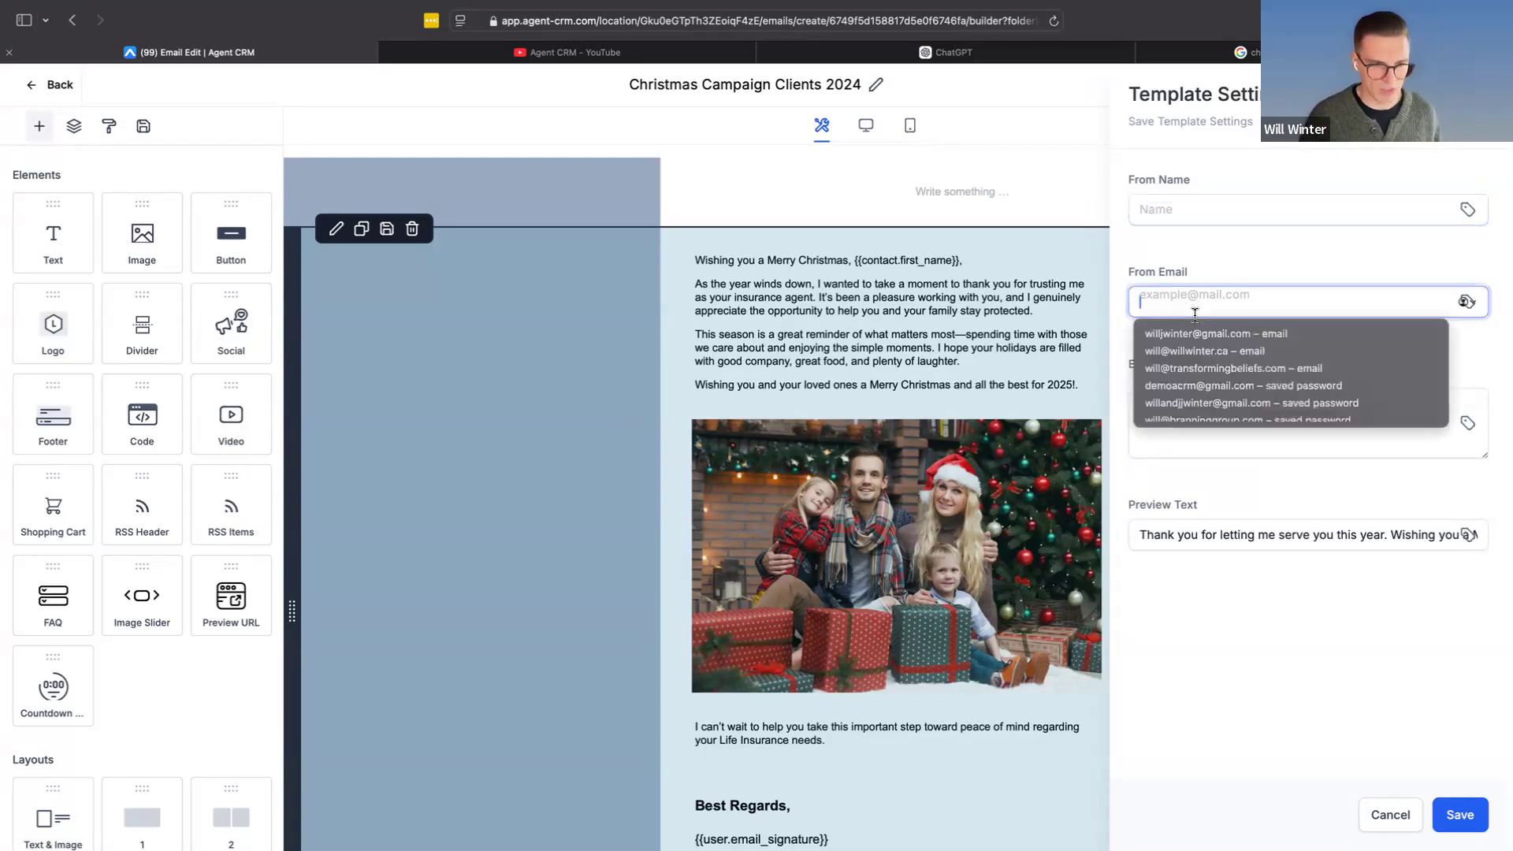
left_click(1227, 276)
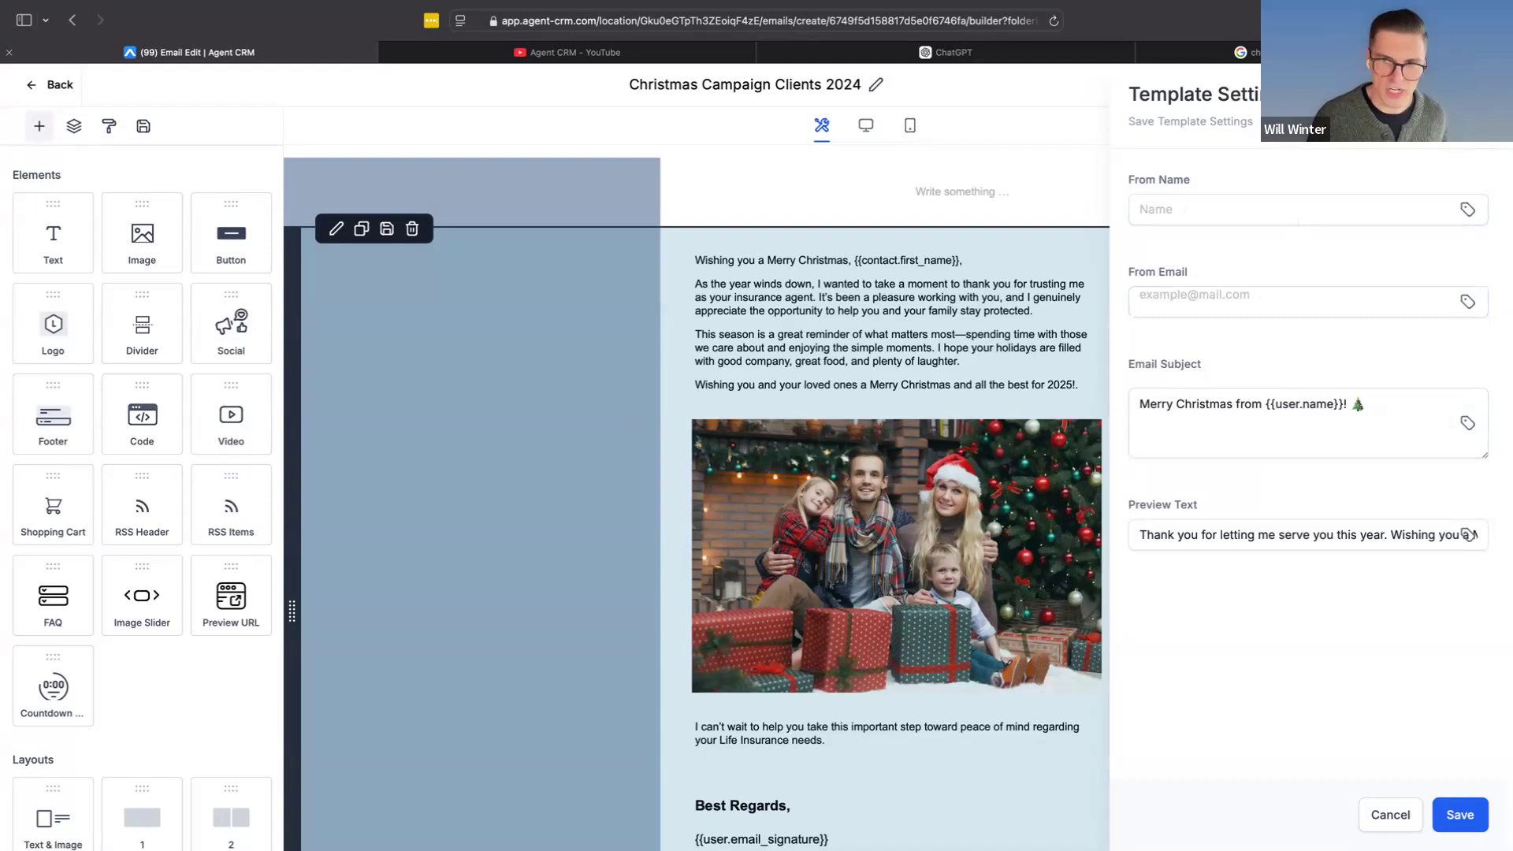
left_click(1482, 94)
Step: Open the Send Test Email form and check its subject line and recipient field
left_click(1367, 85)
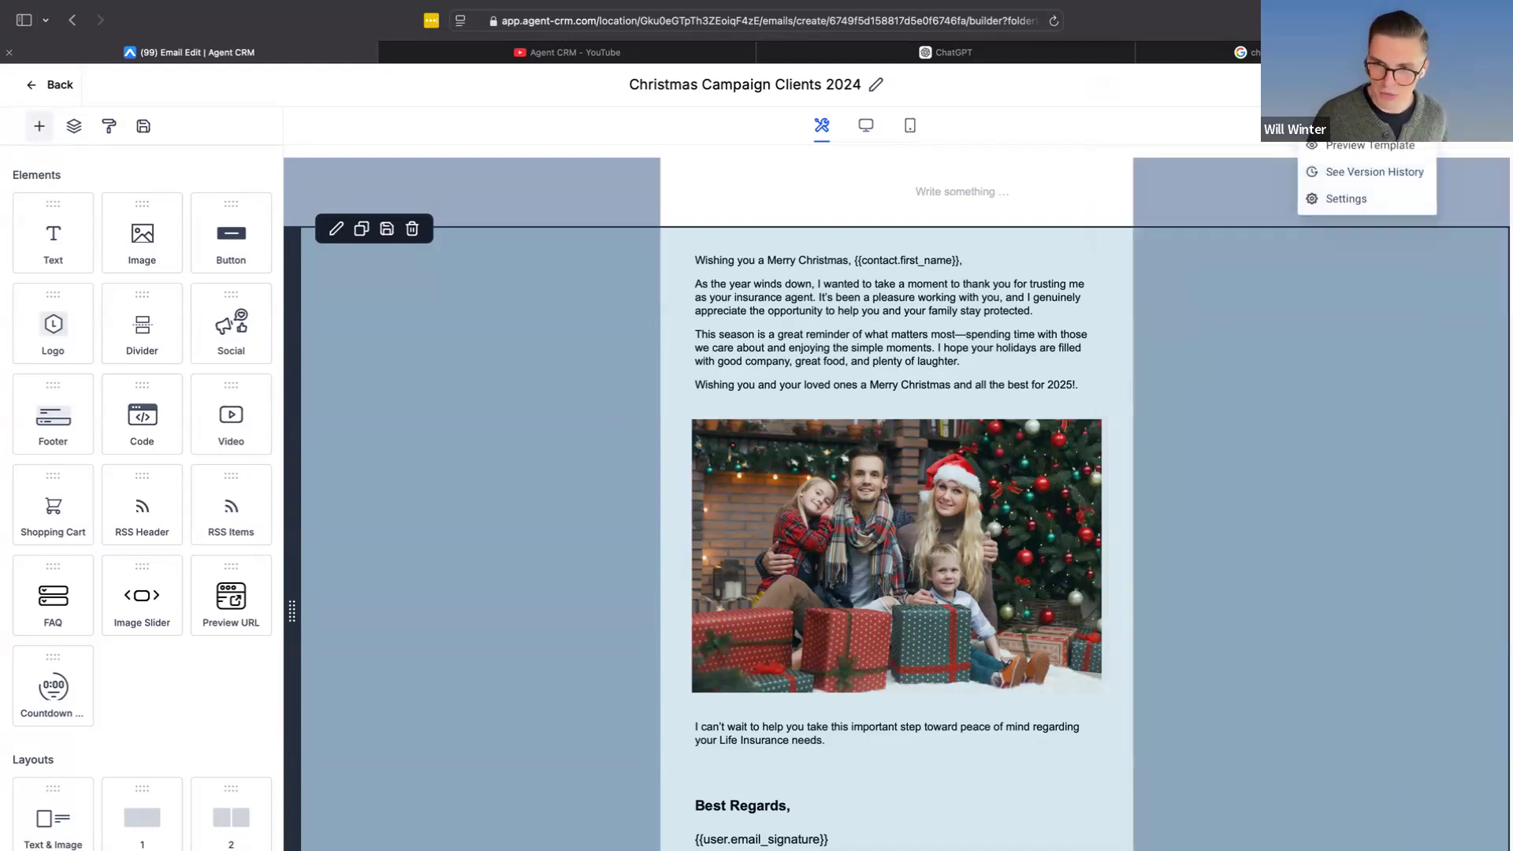
left_click(1367, 118)
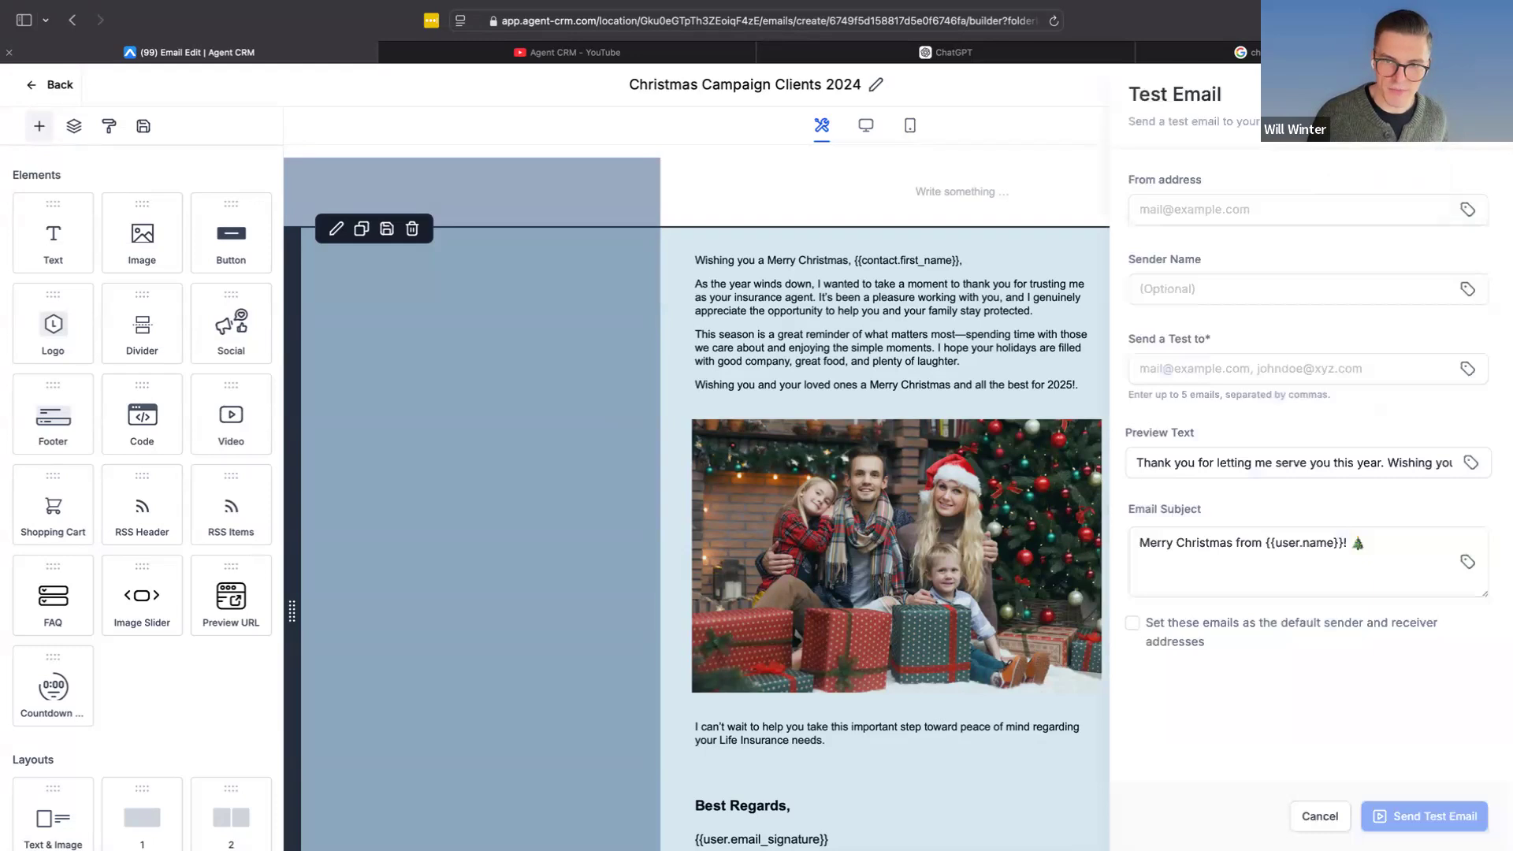
left_click(1205, 566)
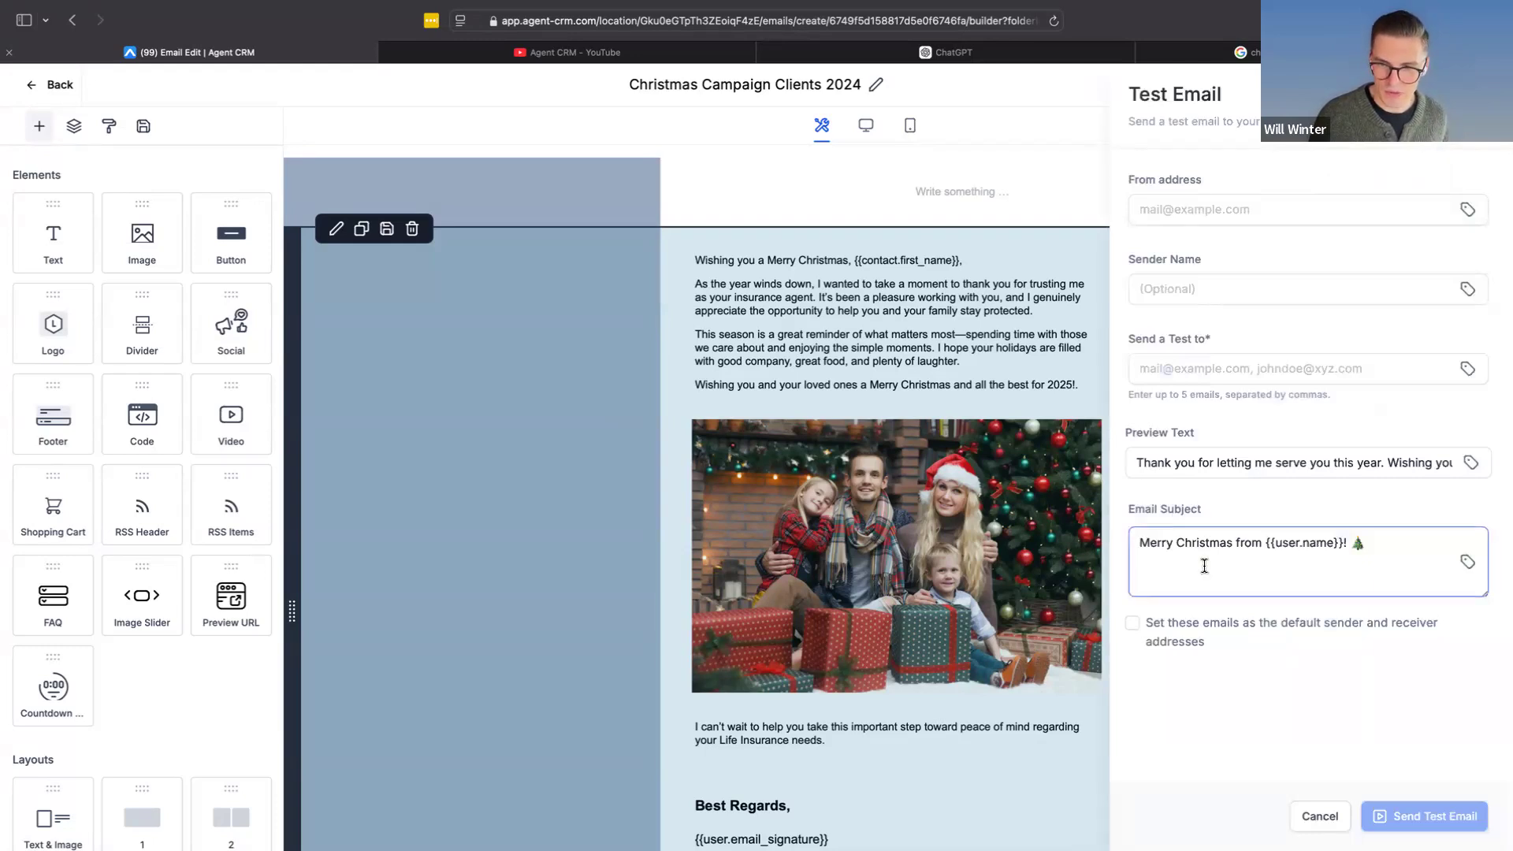
left_click(1230, 369)
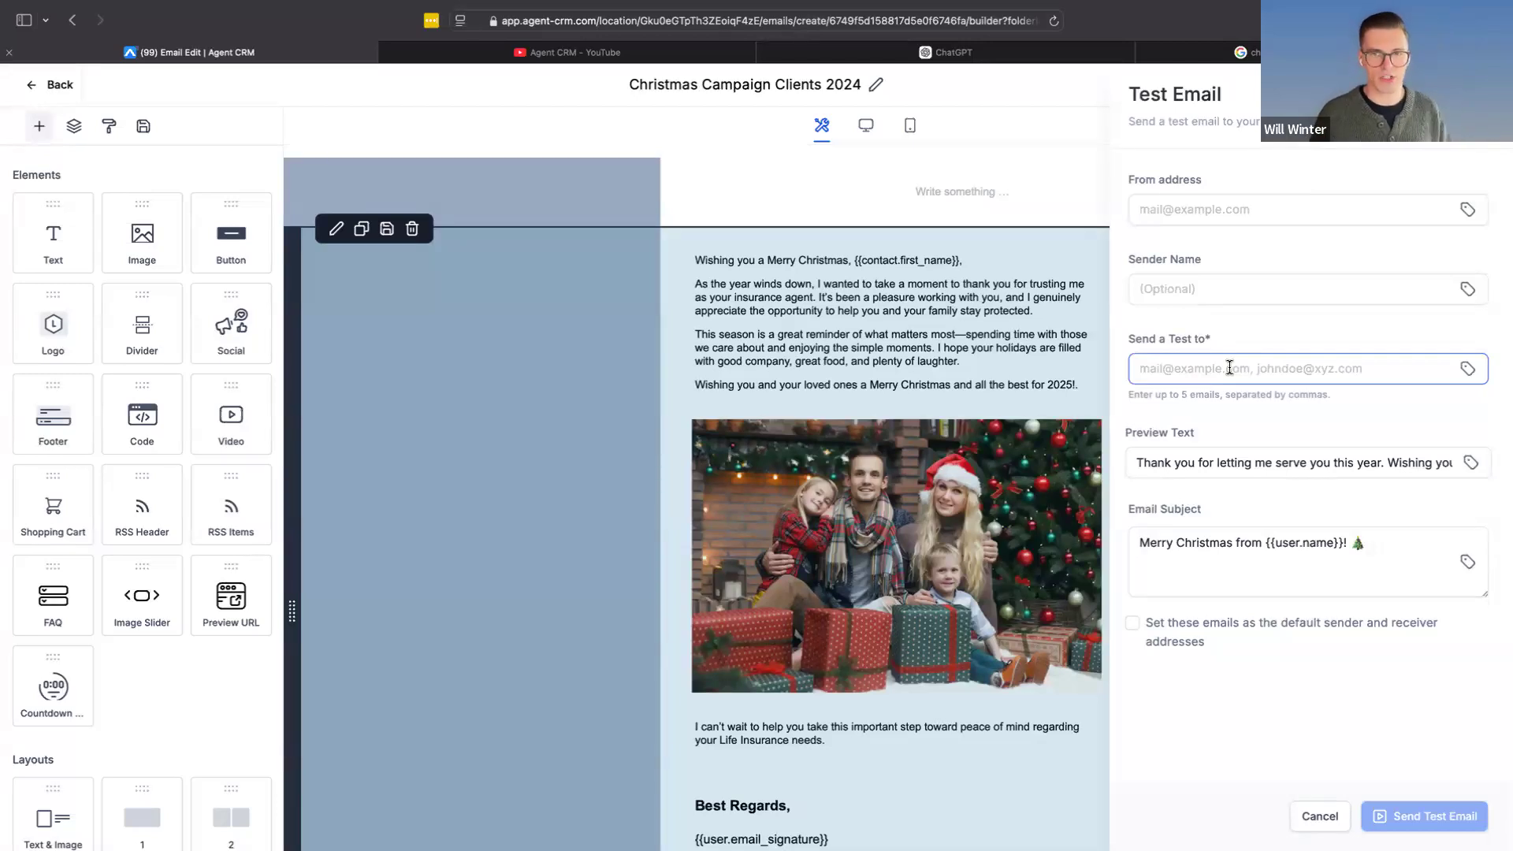
left_click(1229, 368)
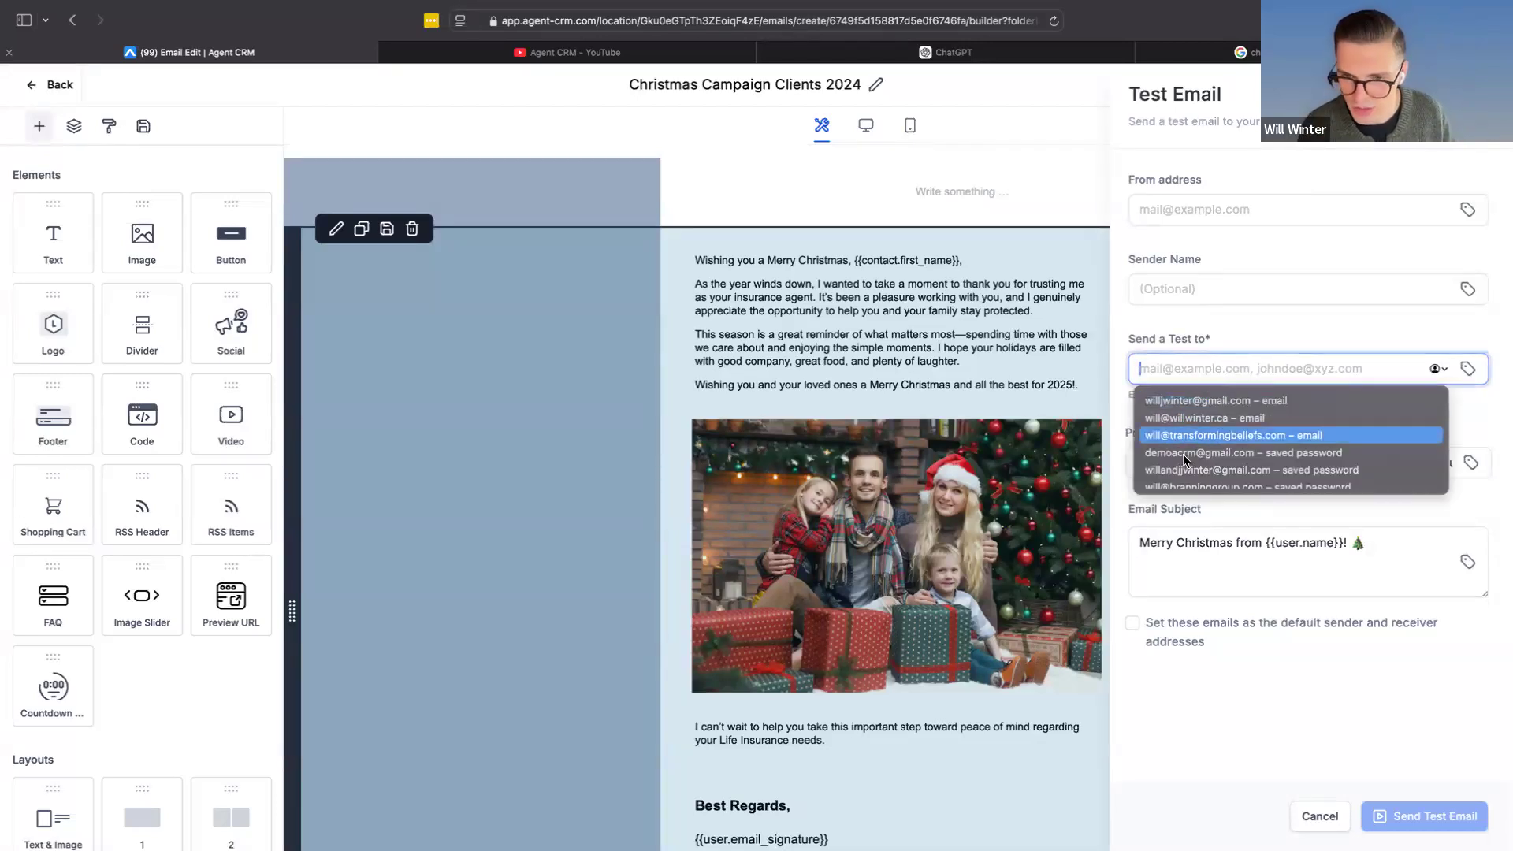
Step: Fill a saved From address, the sender's name and a saved test recipient, then send the test
left_click(1237, 207)
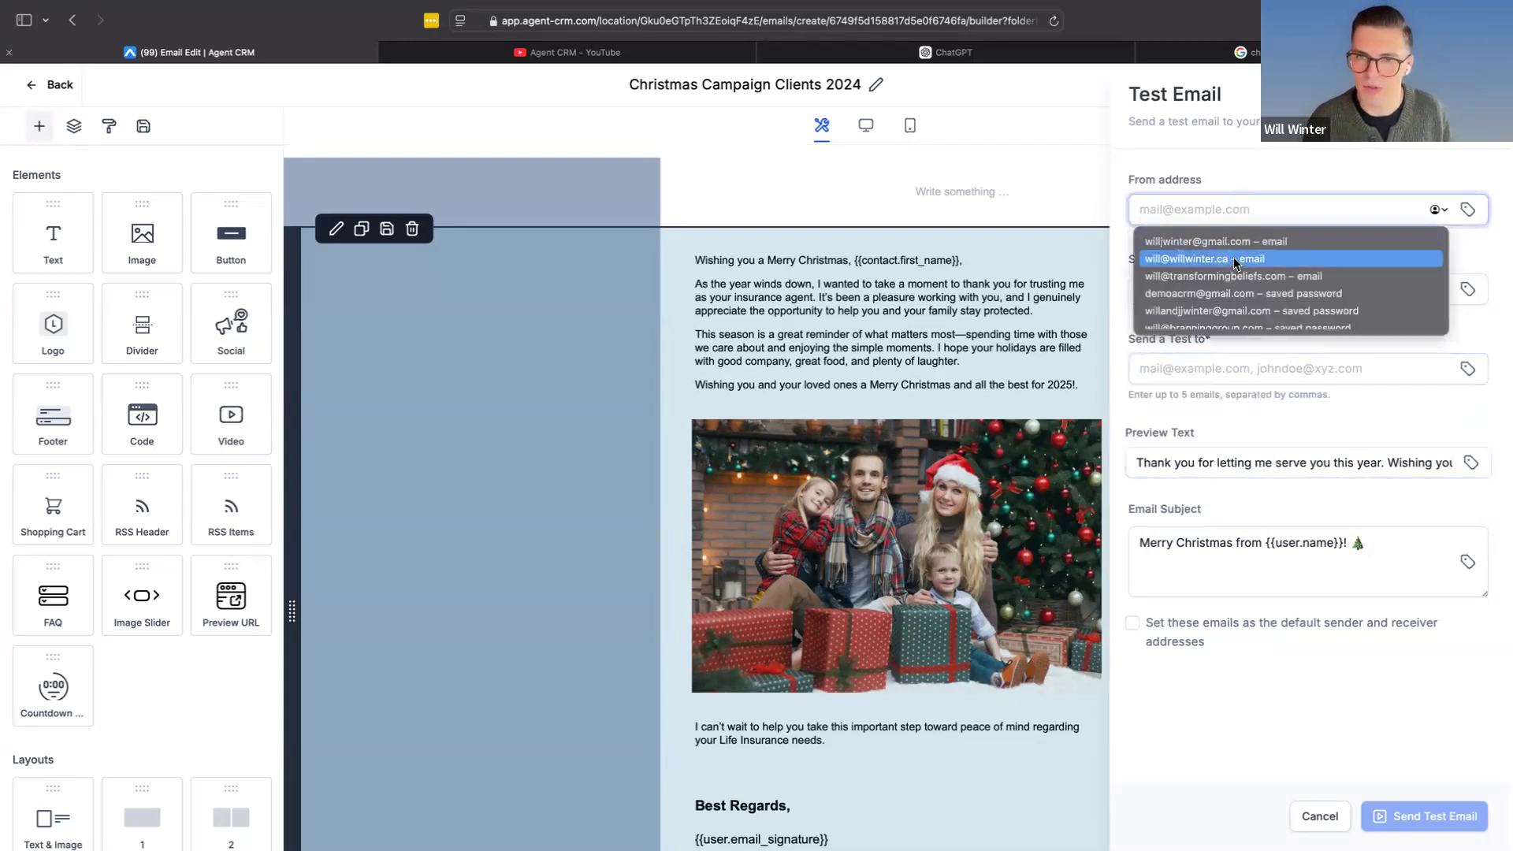
left_click(1261, 243)
left_click(1189, 281)
type("Will WInterr")
left_click(1237, 382)
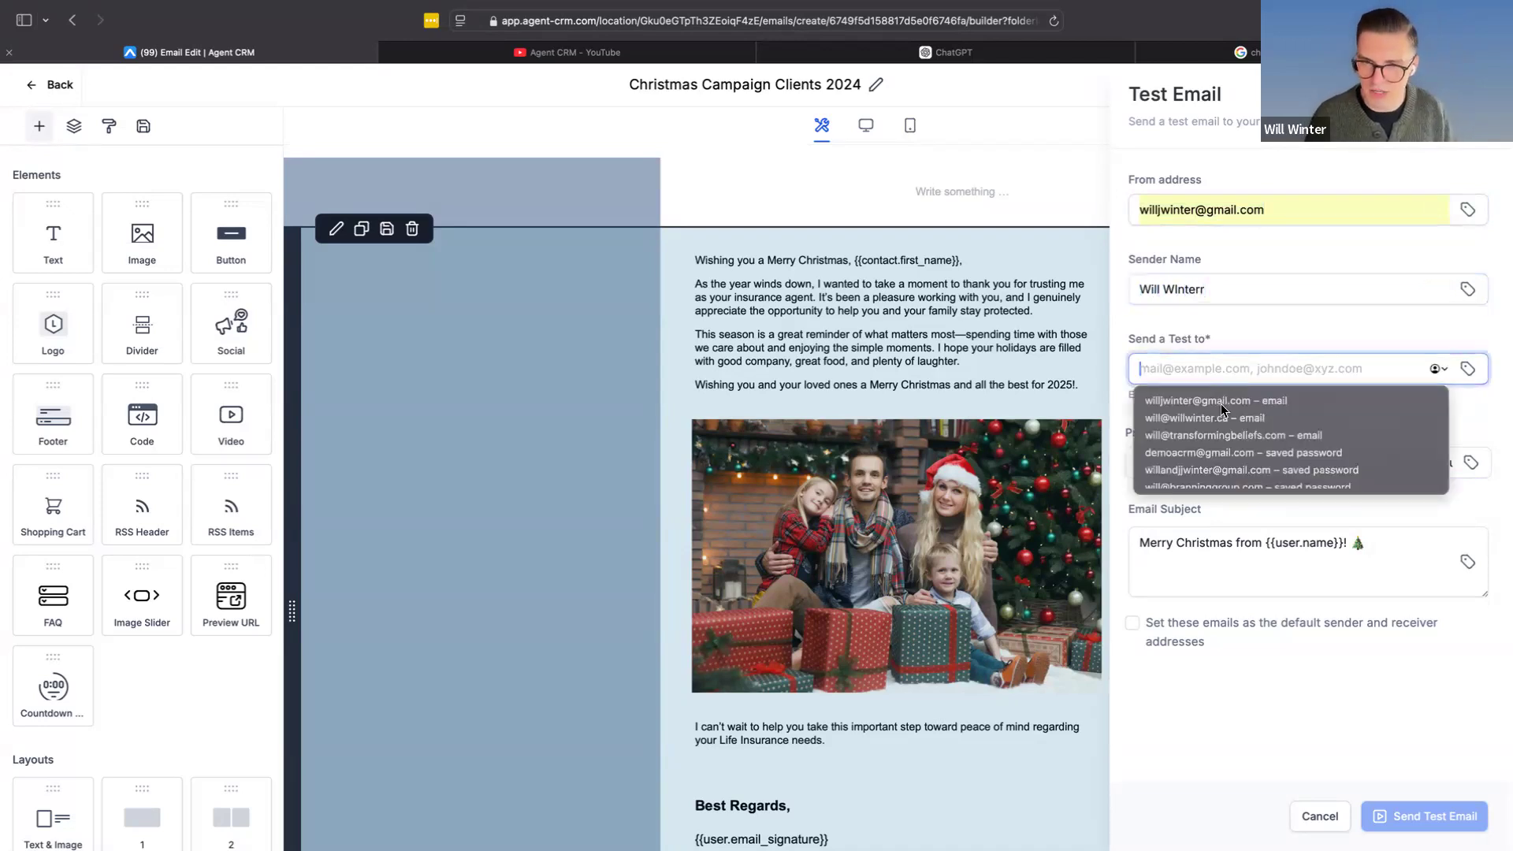
left_click(1222, 453)
left_click(1423, 815)
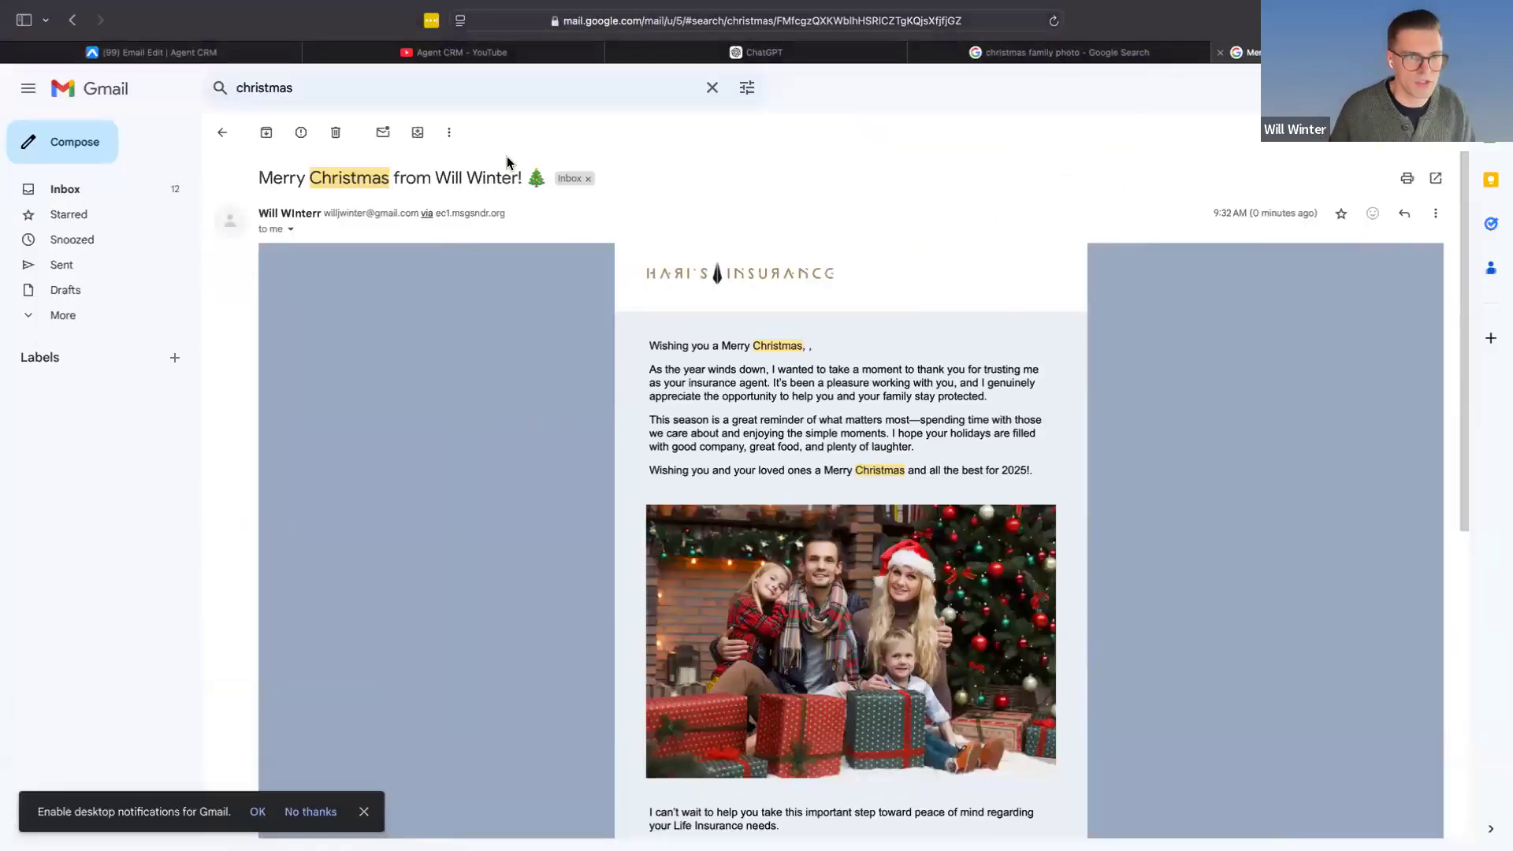
Step: Clear the 'christmas' query from Gmail's search box
left_click(374, 95)
key("super+a")
key("BackSpace")
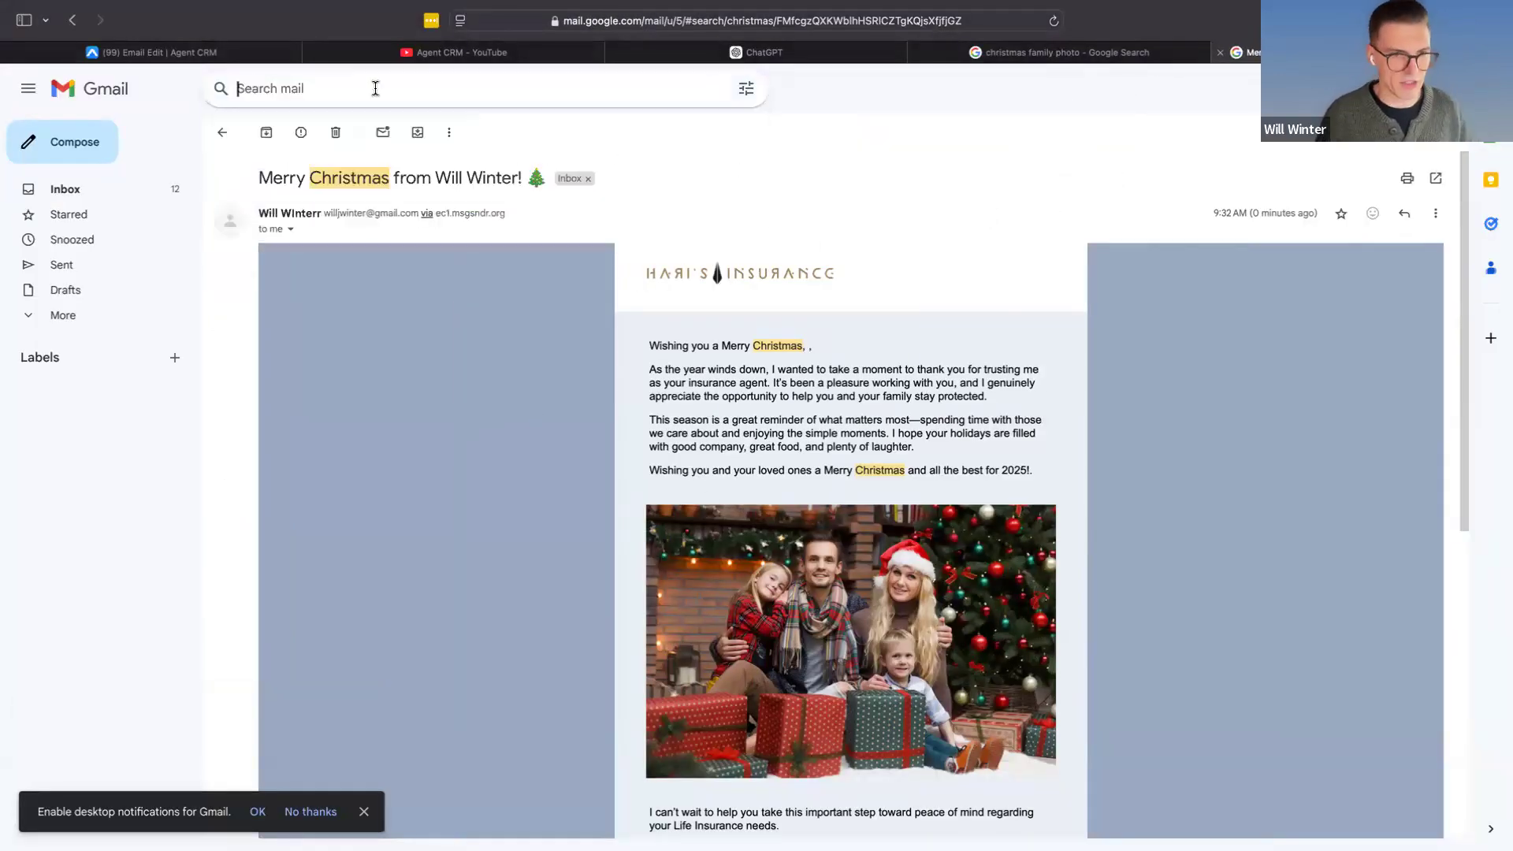
left_click(1203, 471)
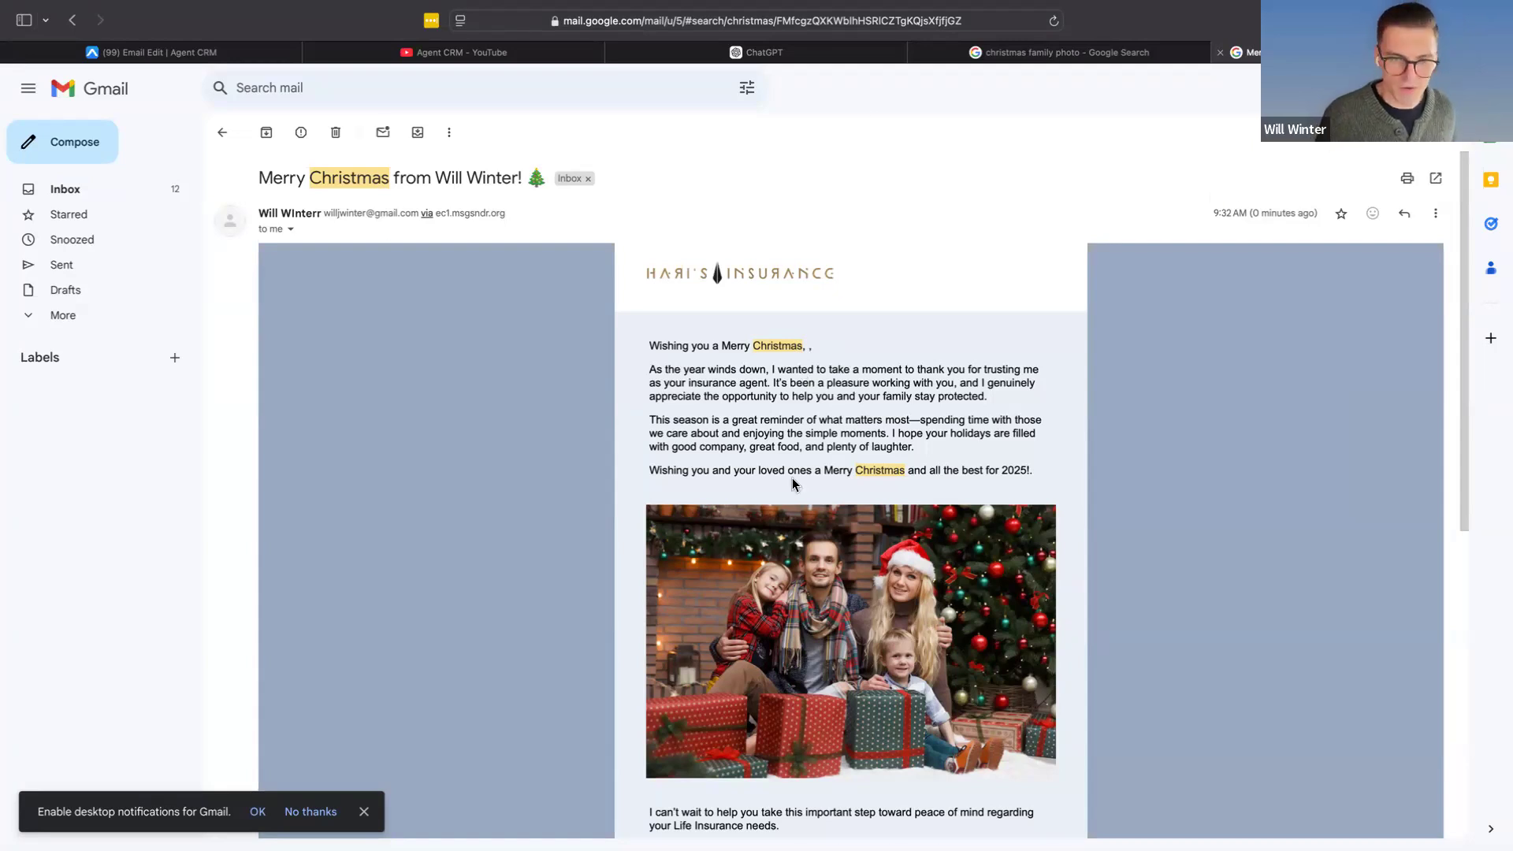
Step: Scroll through the Merry Christmas test email to check the signature's 'undefined' word and footer
scroll(793, 484, "down", 6)
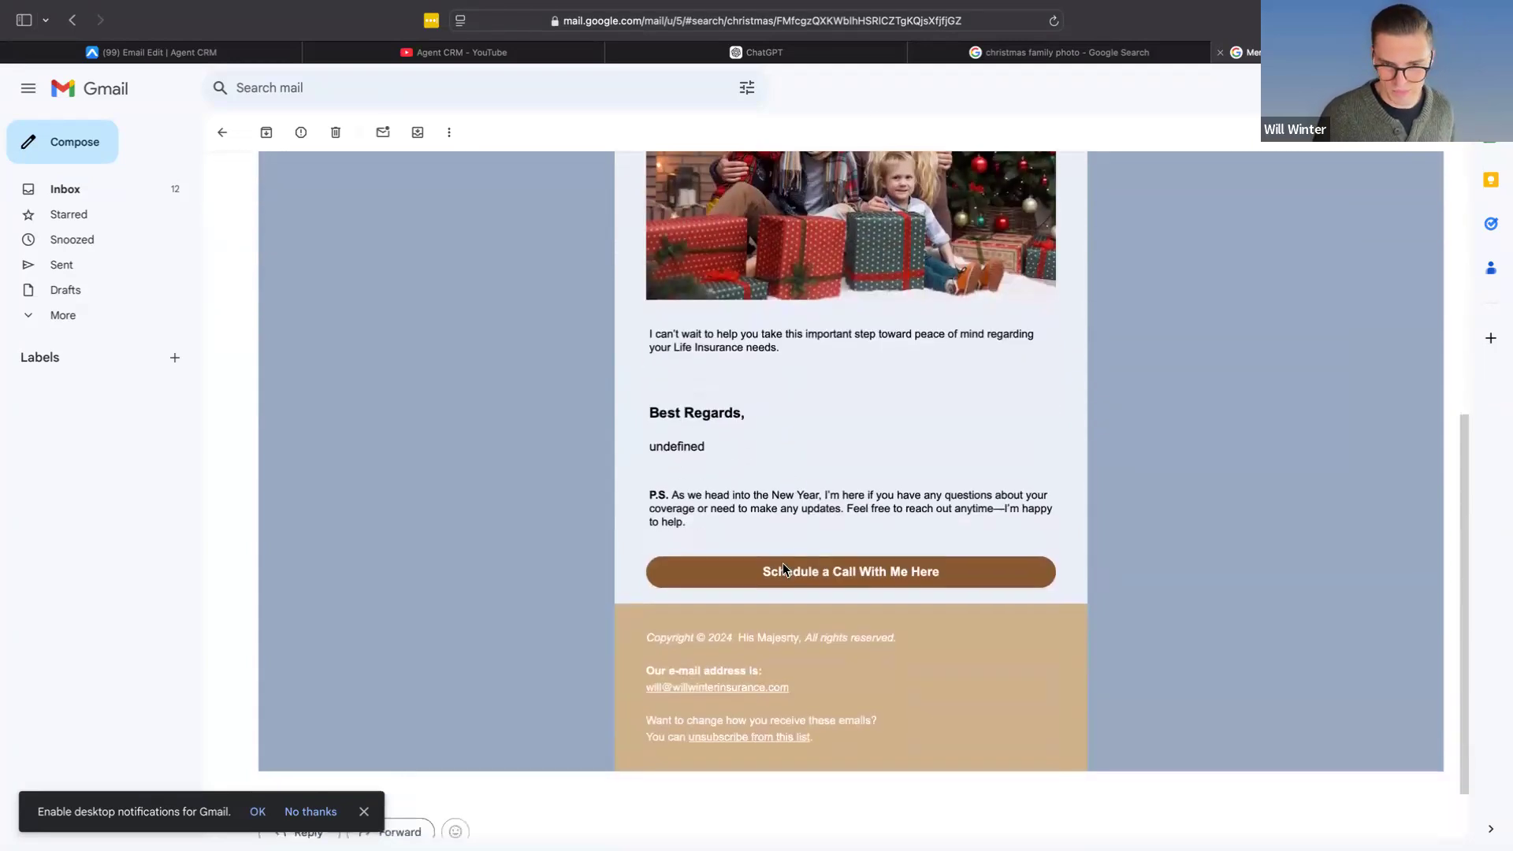
scroll(762, 554, "up", 1)
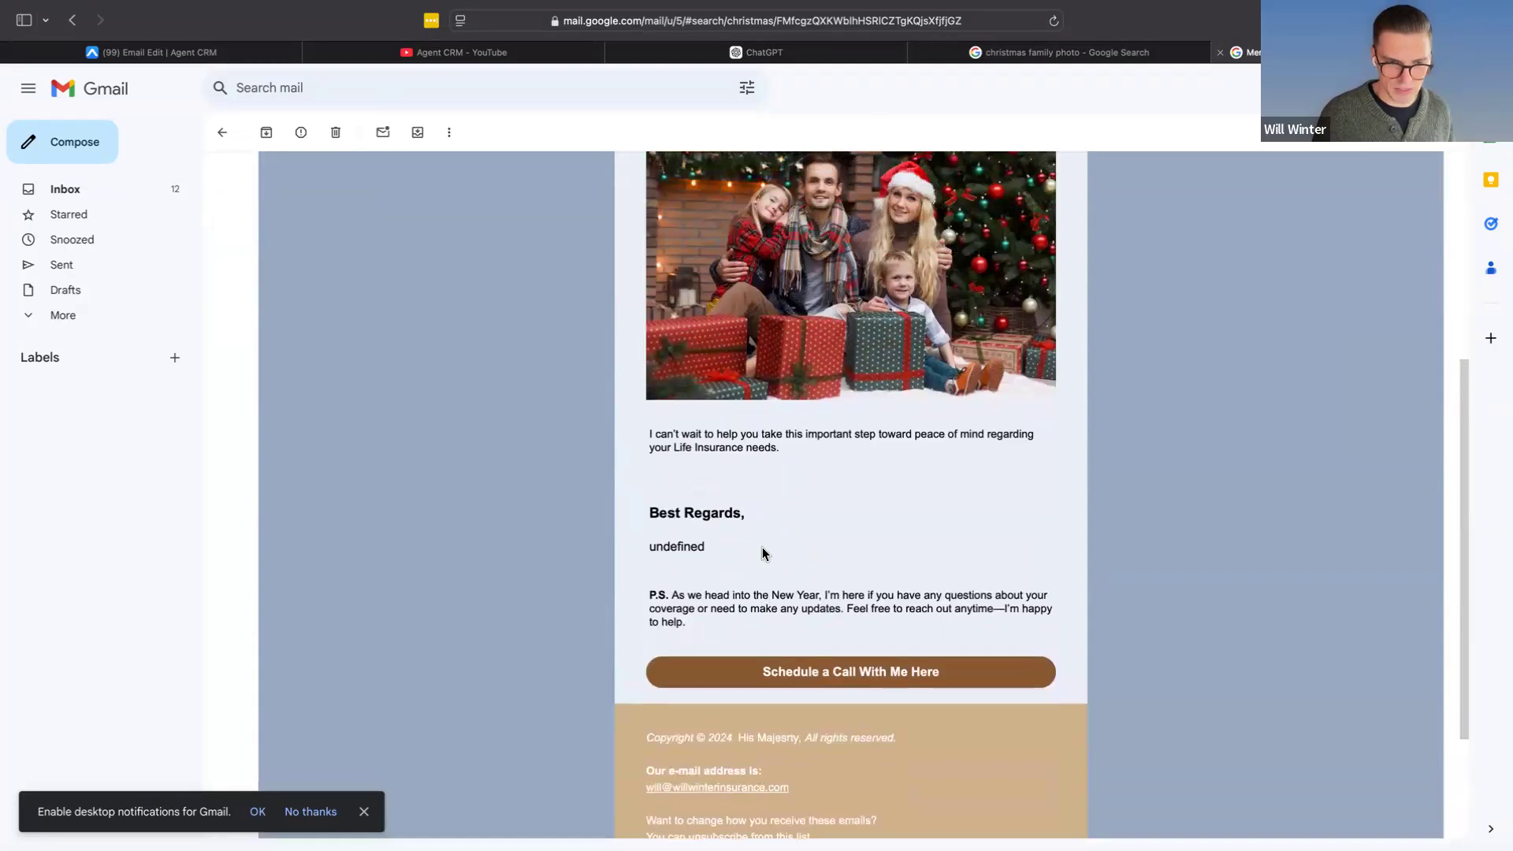
double_click(638, 547)
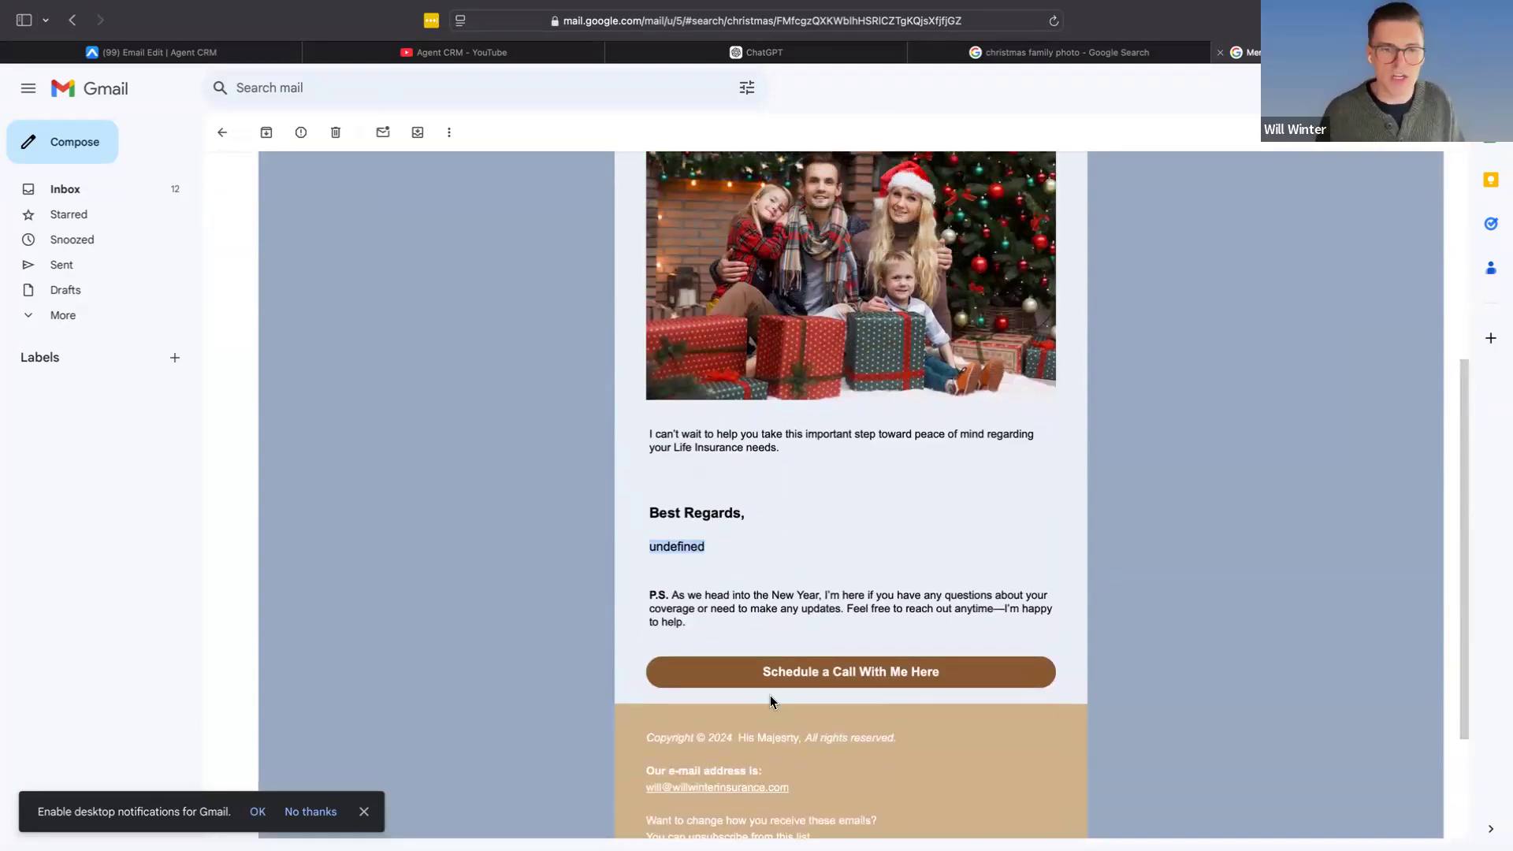
scroll(853, 542, "up", 5)
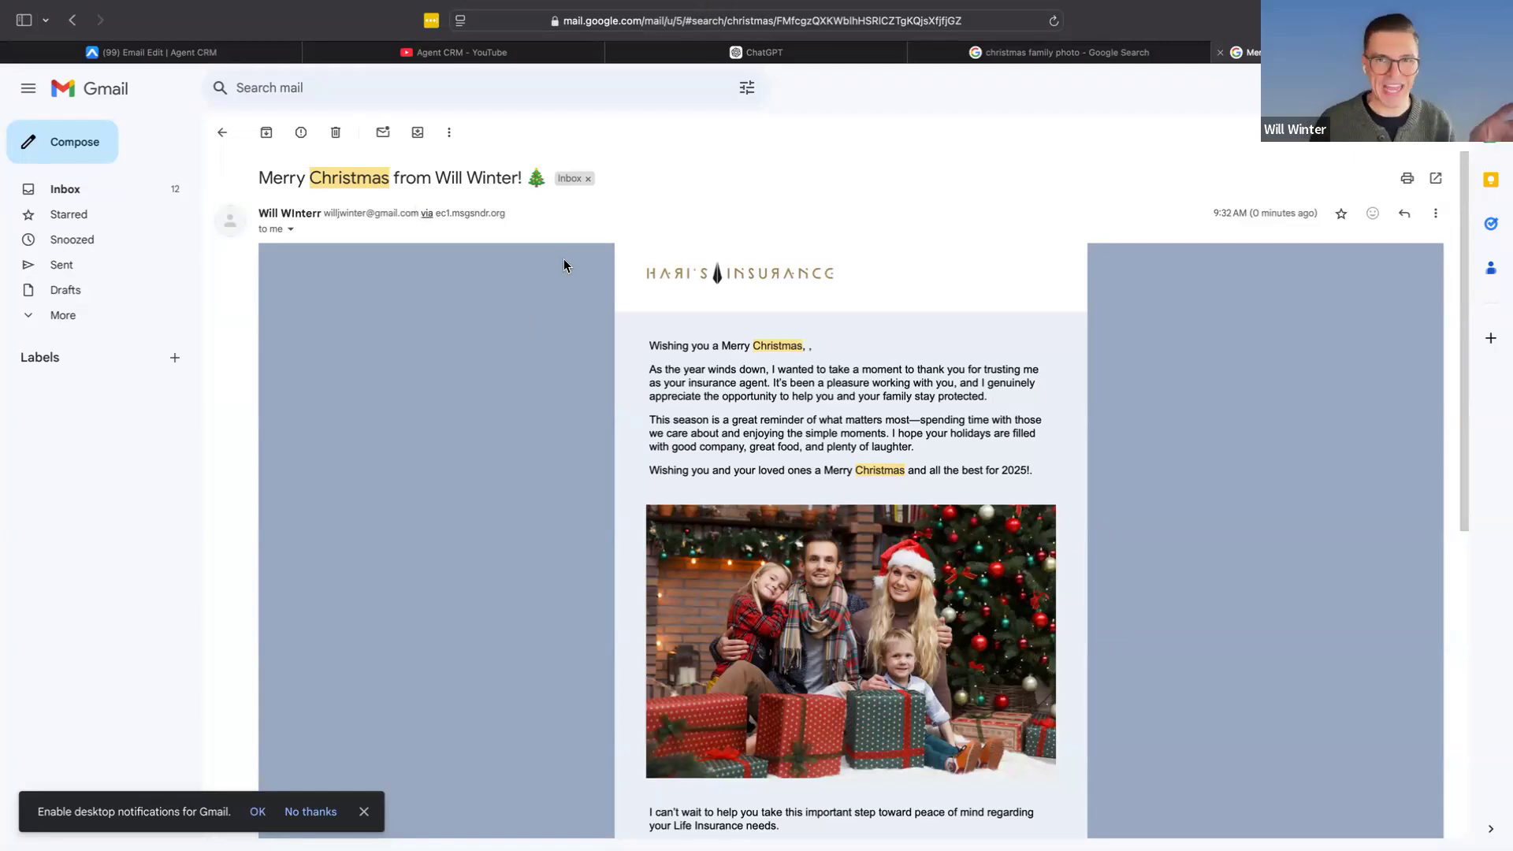
scroll(456, 243, "up", 5)
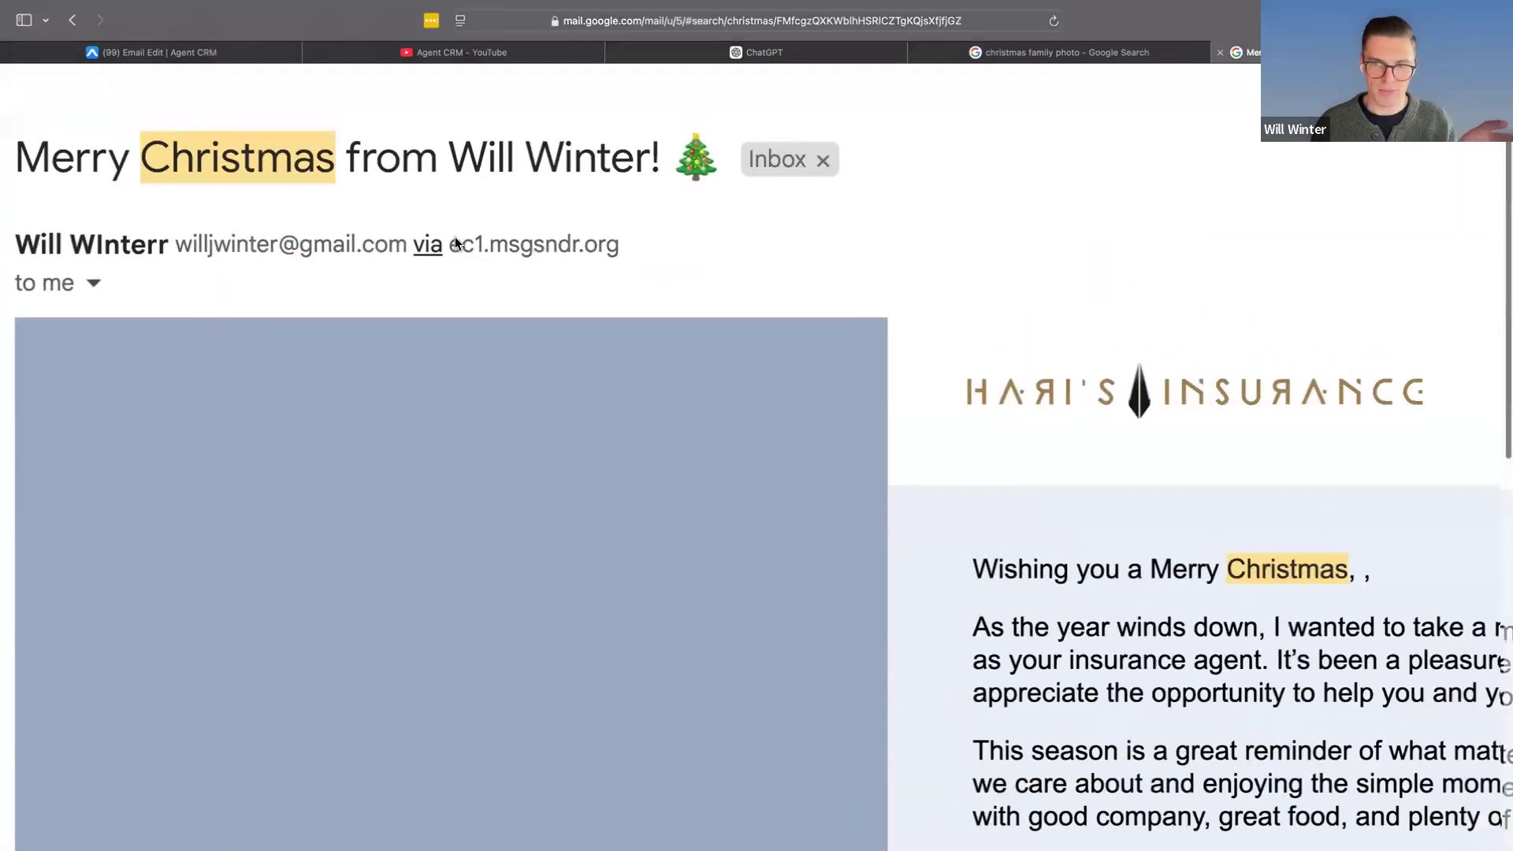
scroll(455, 242, "down", 3)
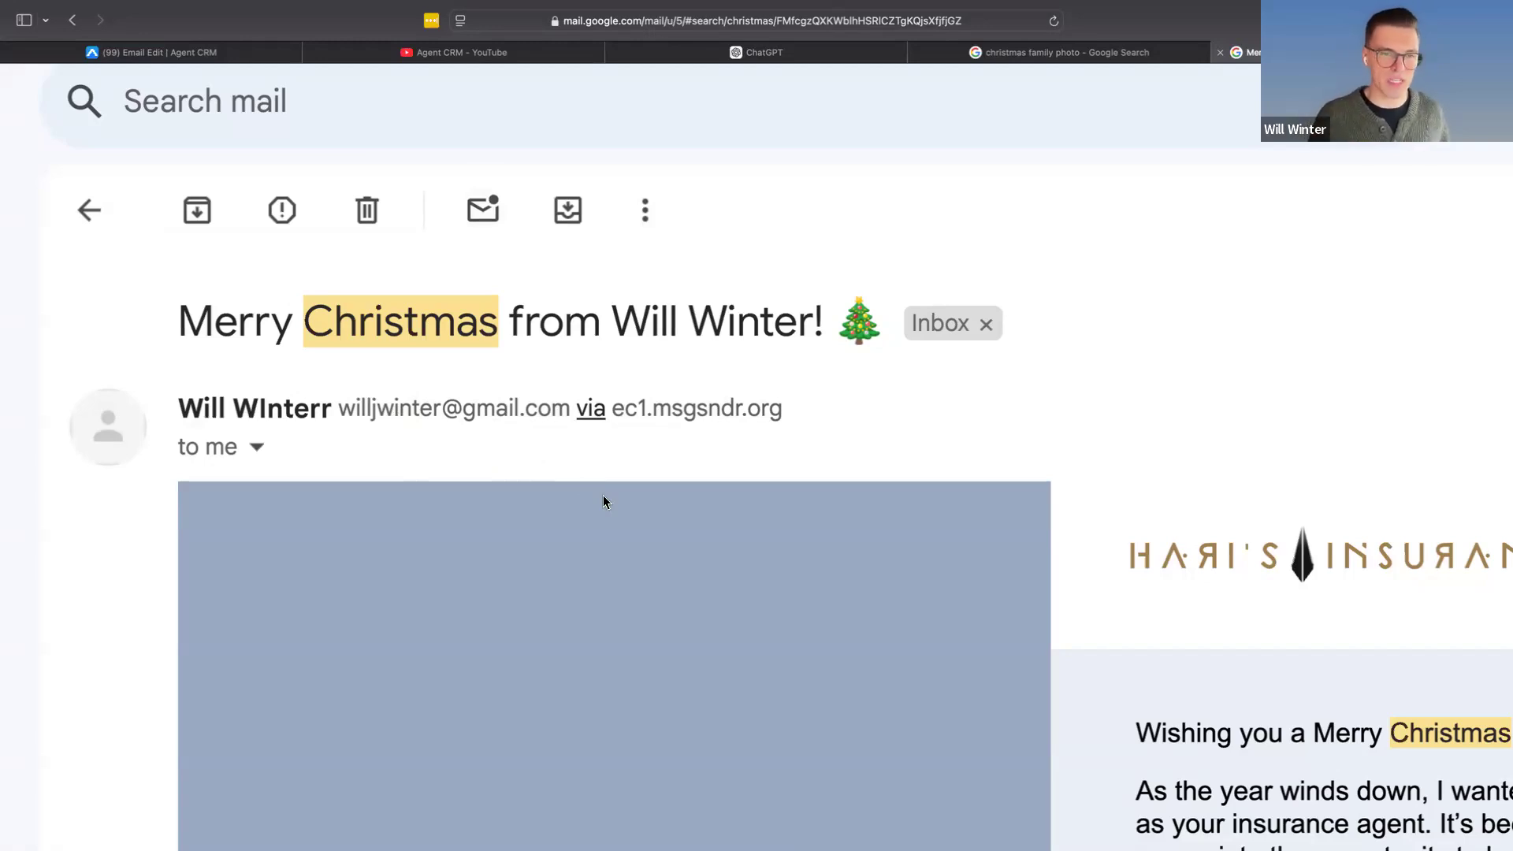
left_click_drag(606, 408, 788, 423)
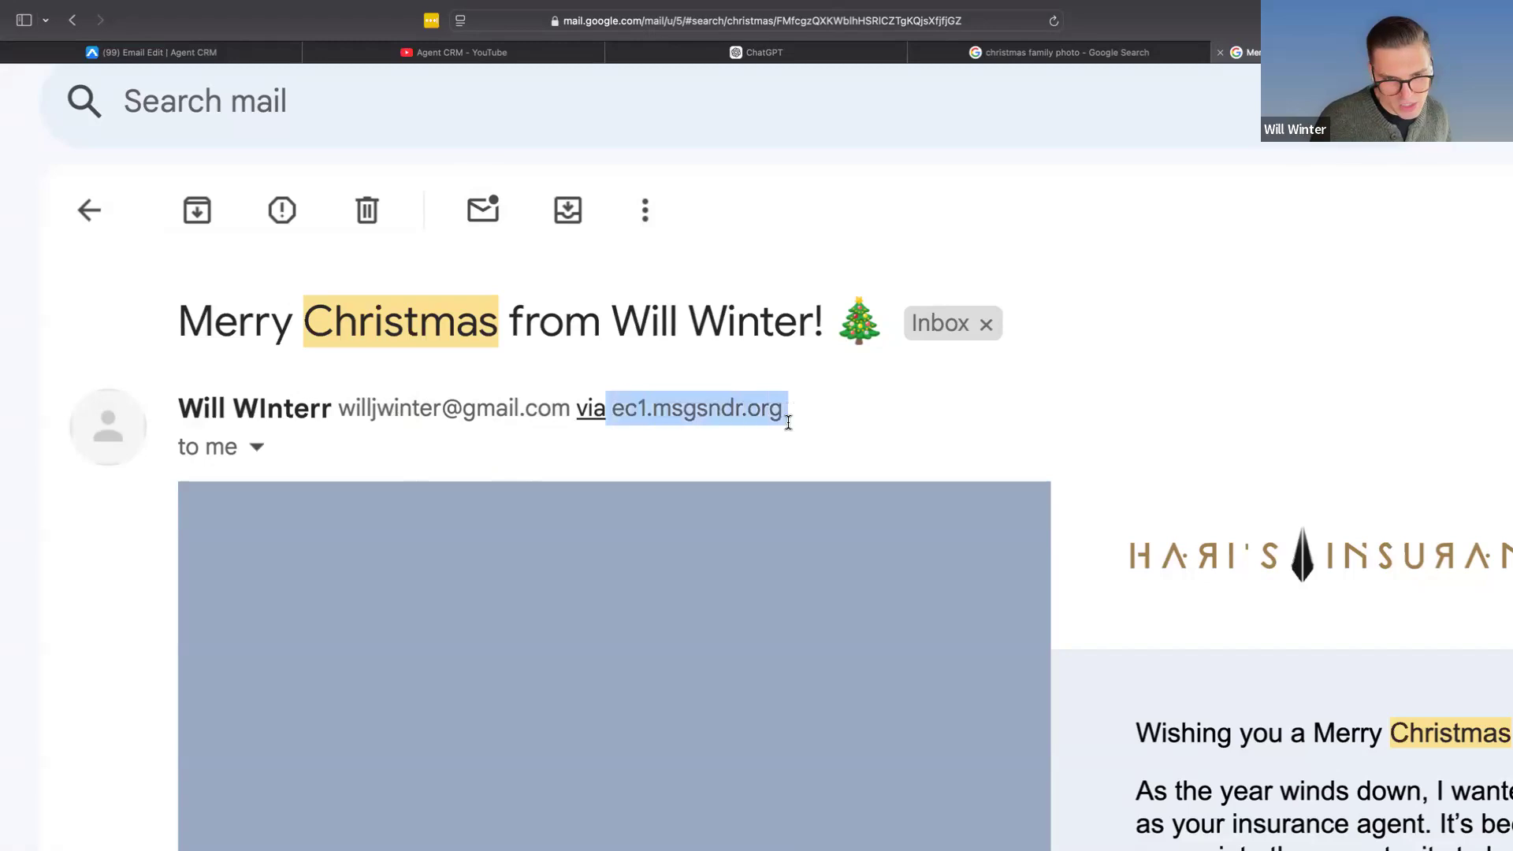
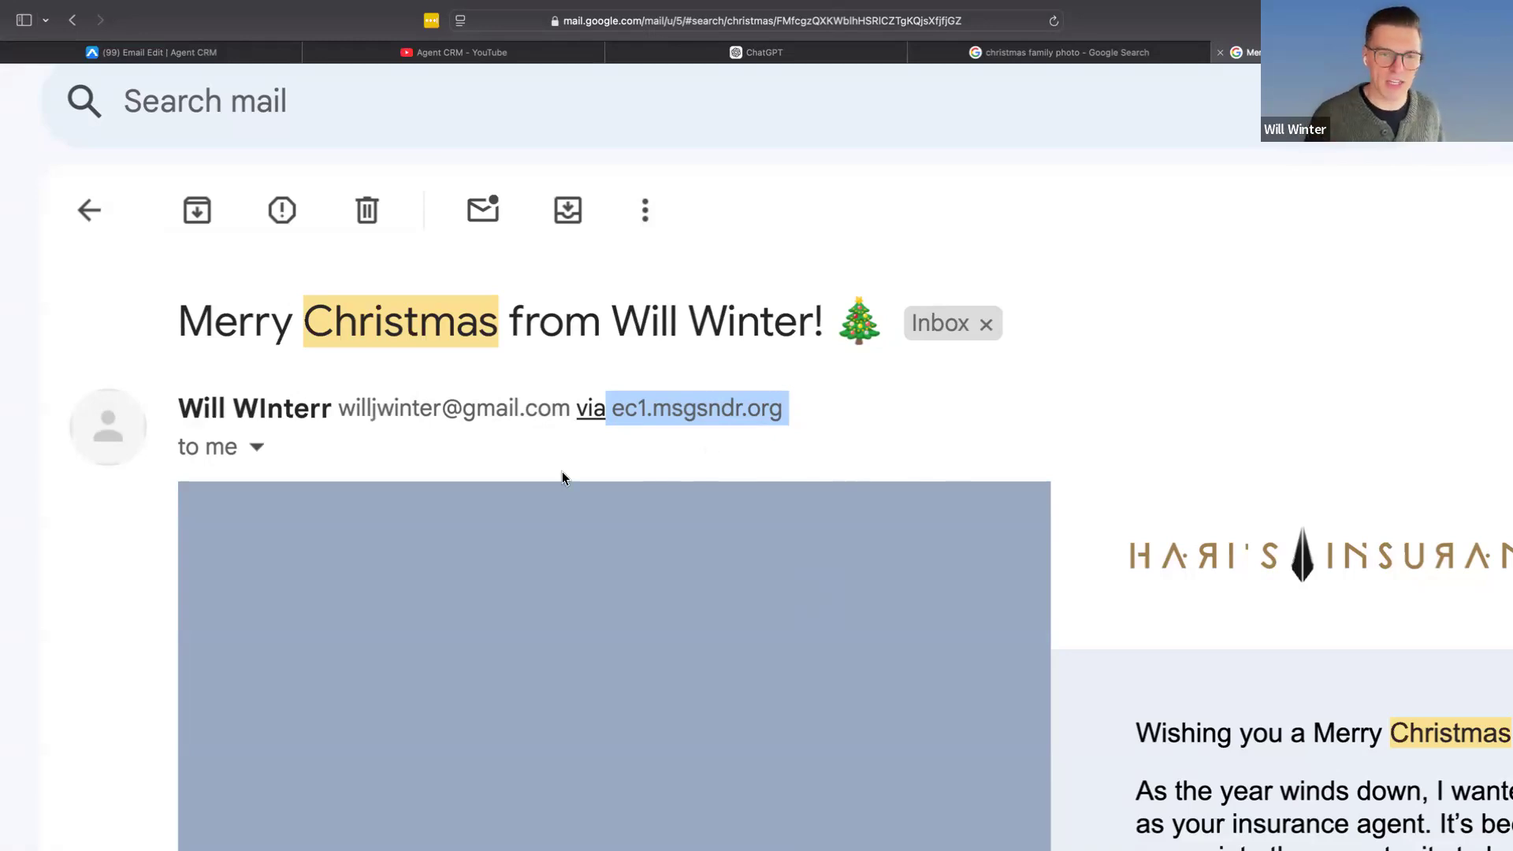
Step: Review the received Merry Christmas email and family photo in Gmail, then return to the Agent CRM email editor
scroll(561, 471, "down", 5)
scroll(578, 531, "down", 2)
scroll(599, 552, "down", 2)
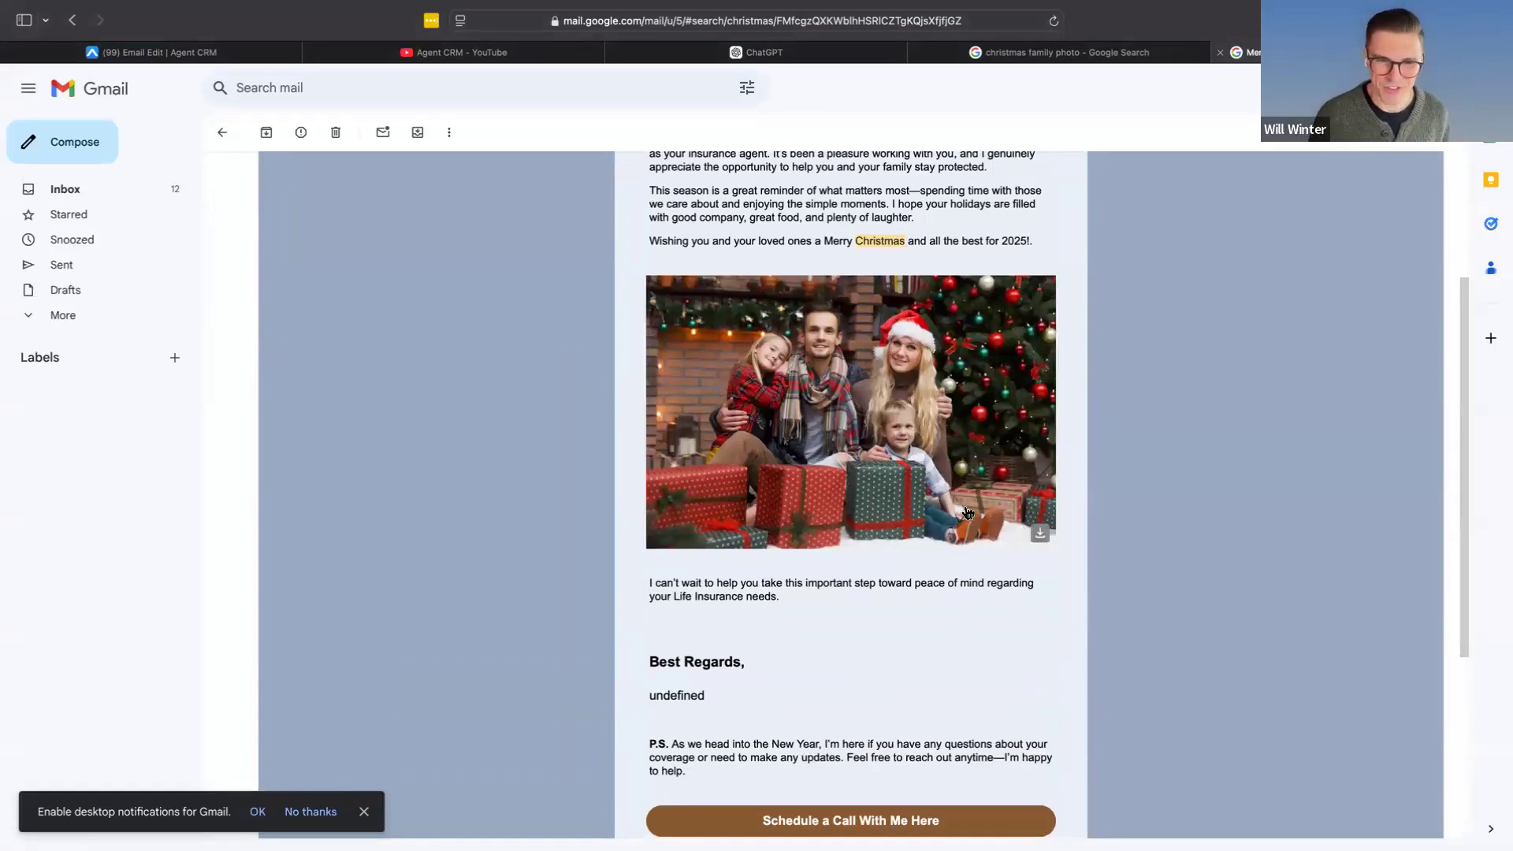
scroll(788, 512, "up", 3)
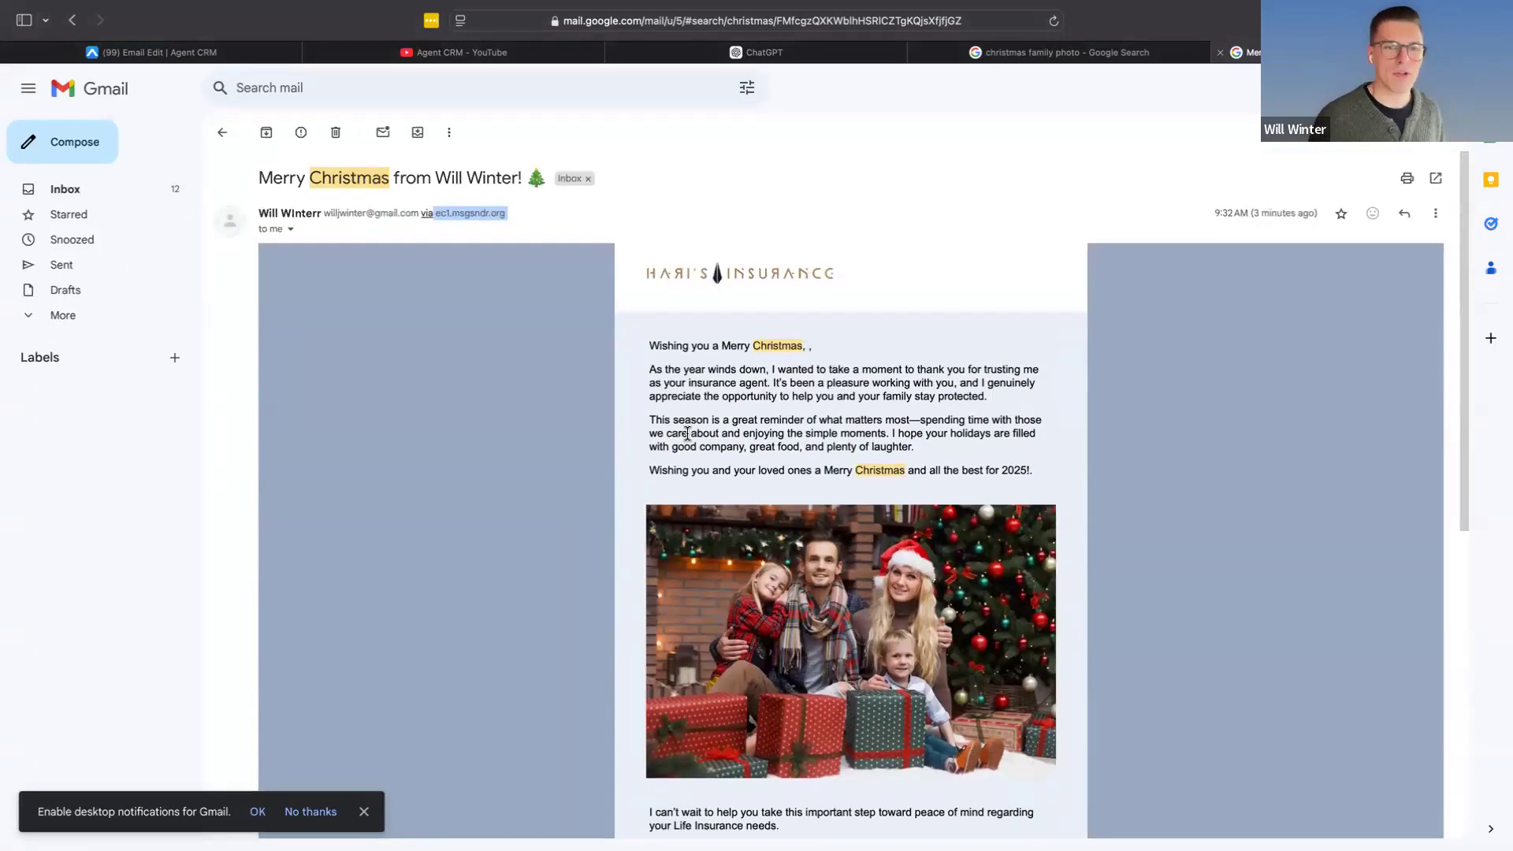
left_click(105, 55)
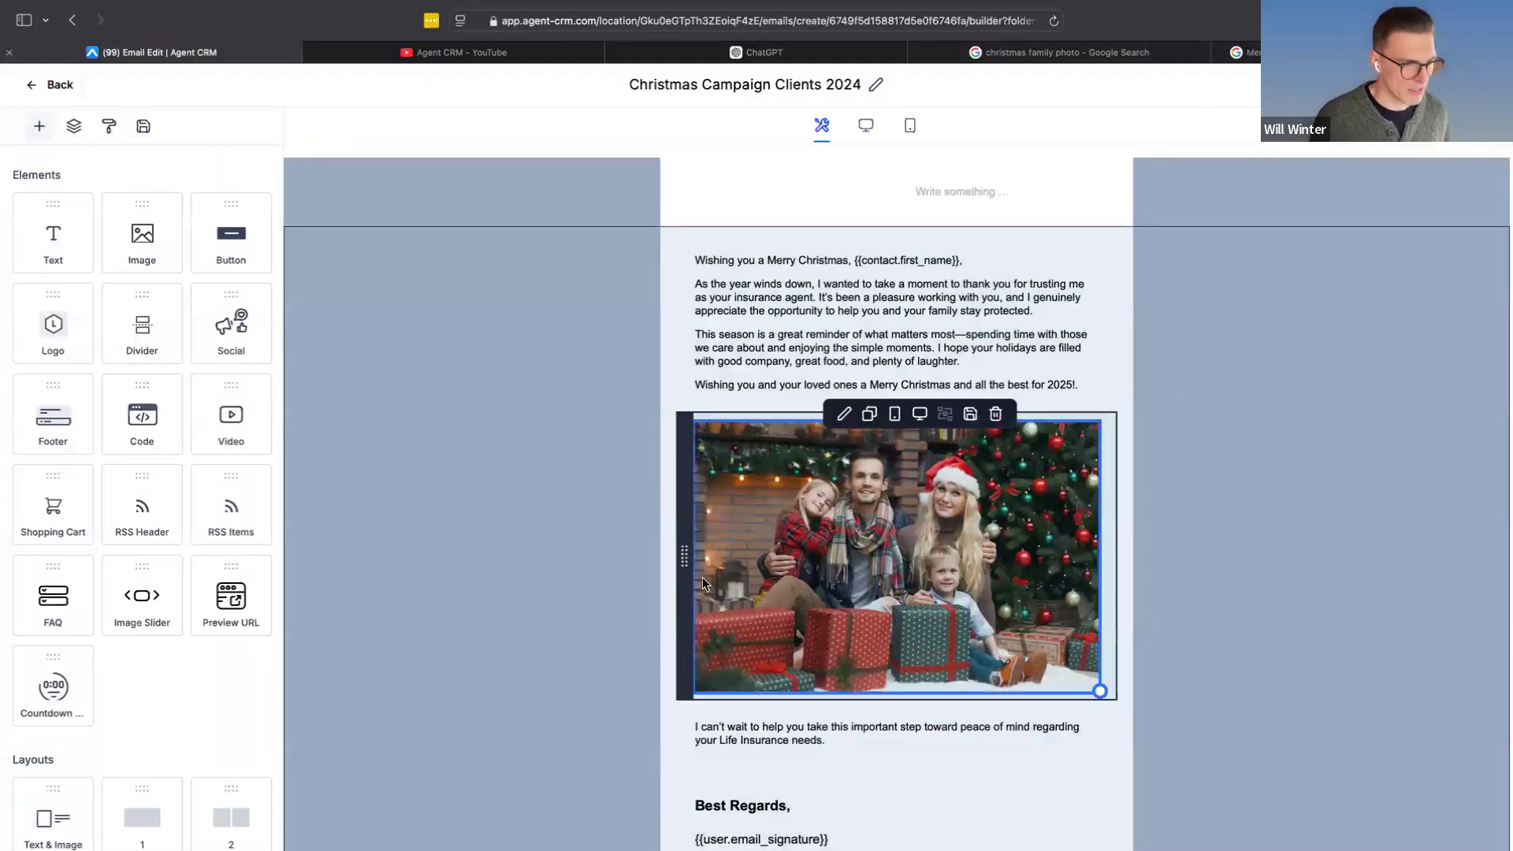
scroll(703, 584, "down", 5)
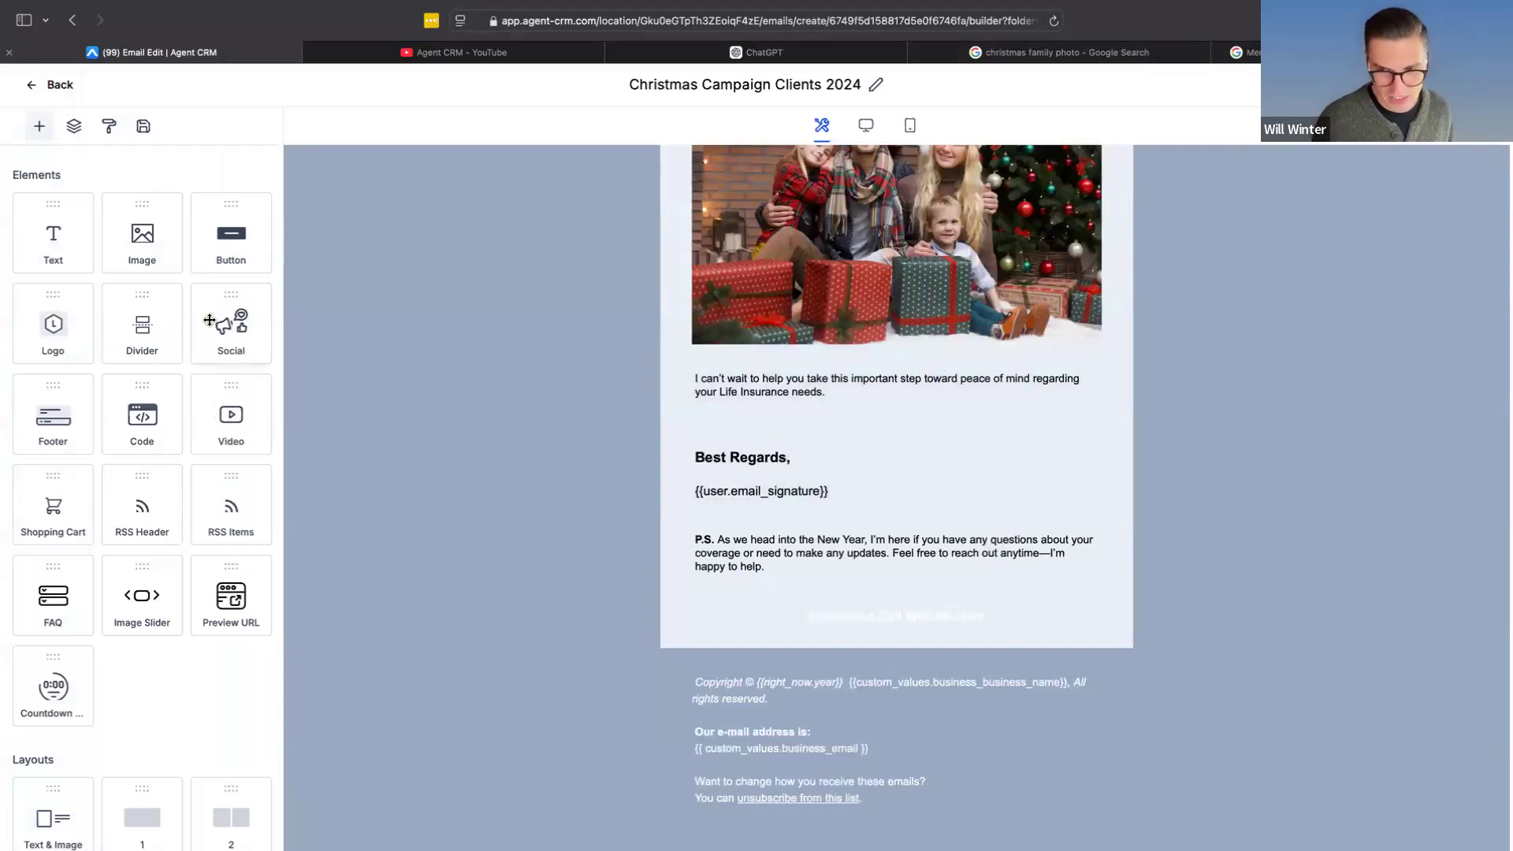
left_click_drag(210, 320, 847, 692)
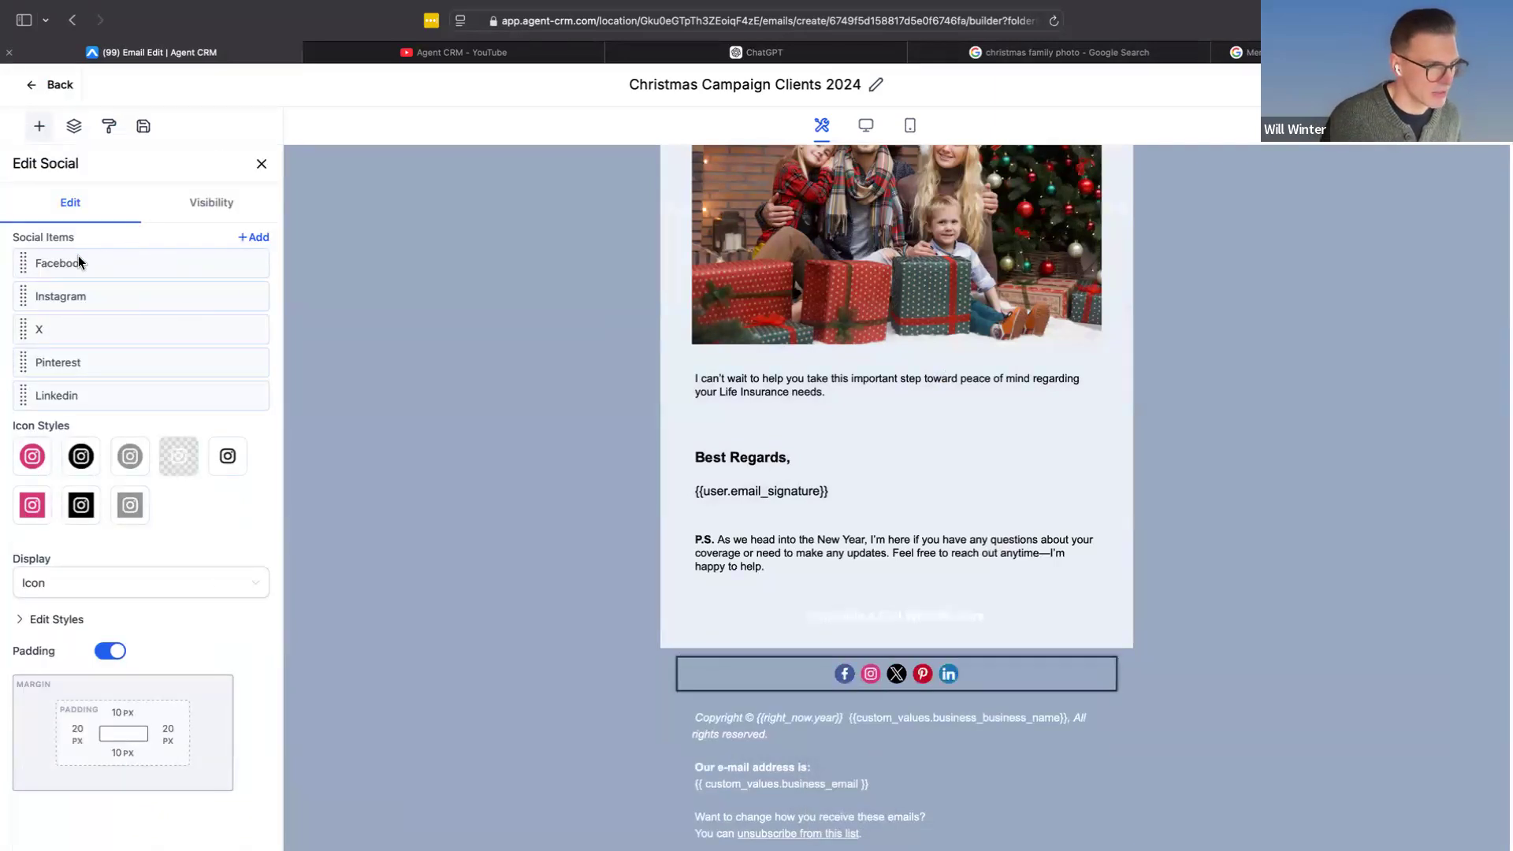
mouse_move(242, 268)
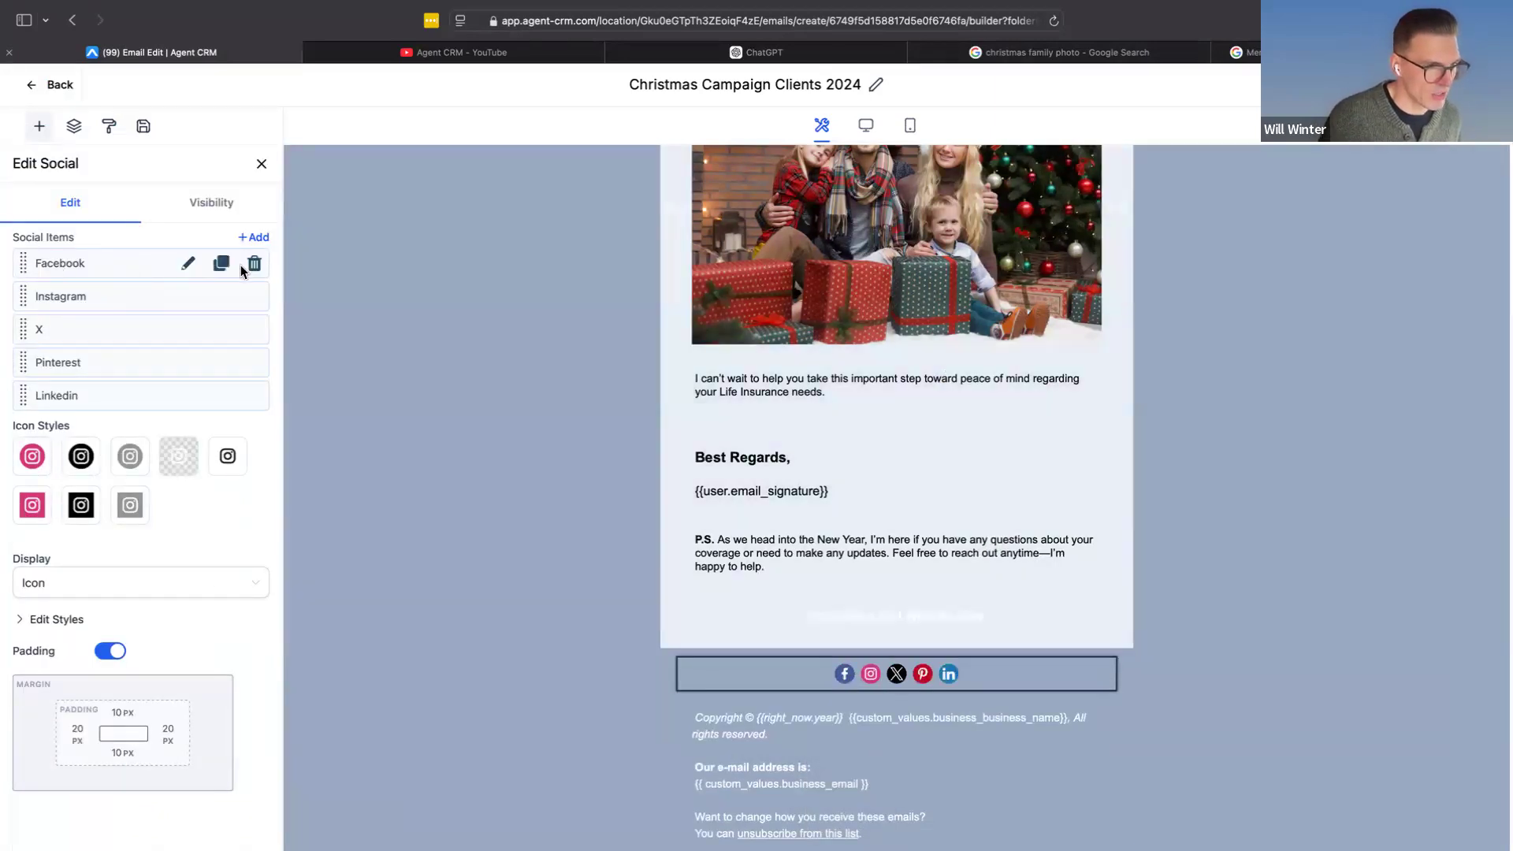
left_click(189, 264)
left_click(66, 343)
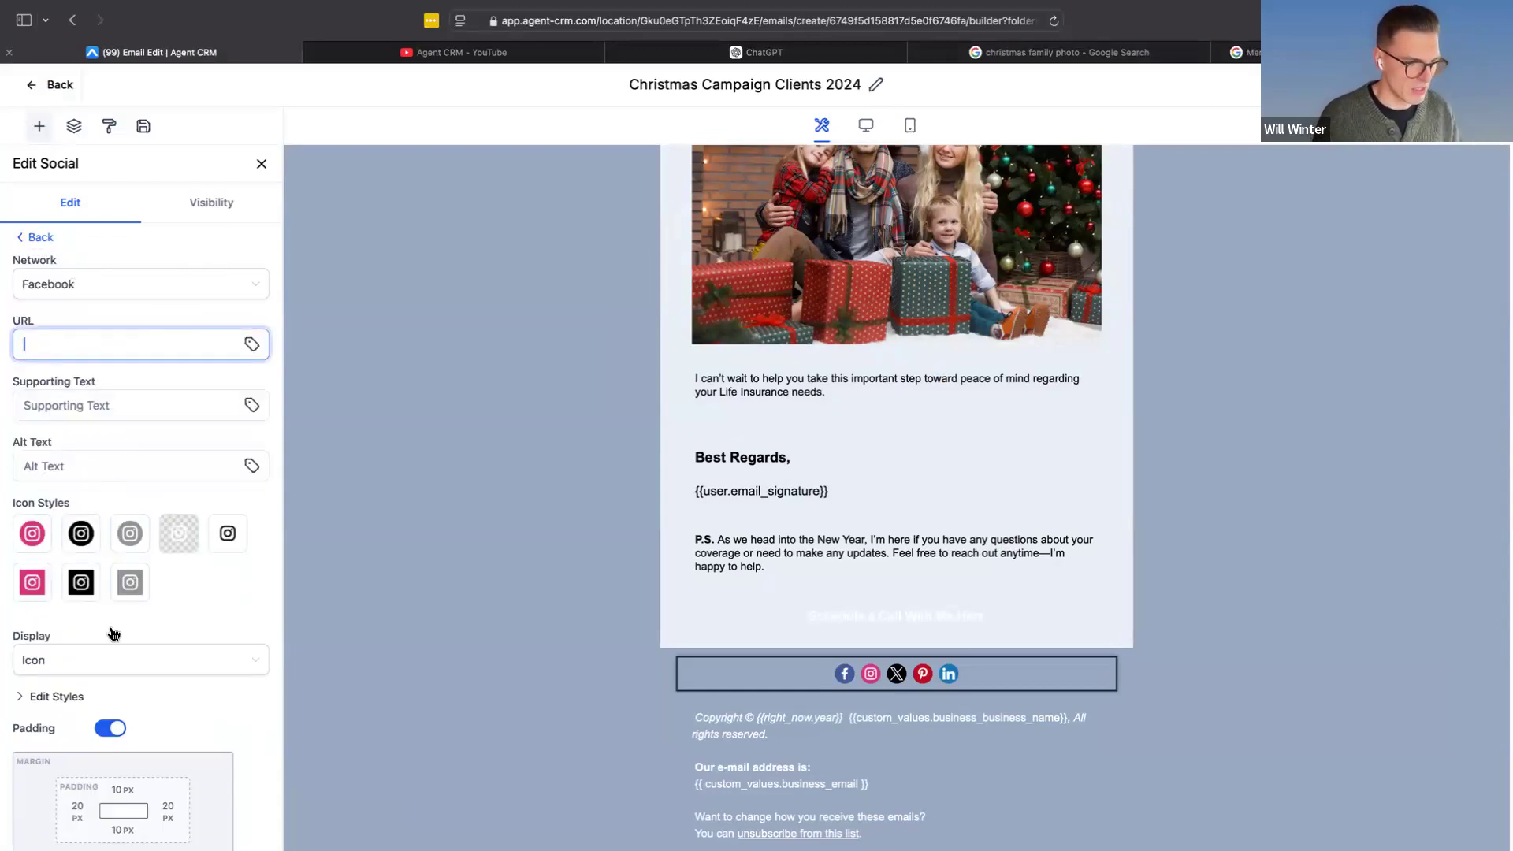
left_click(131, 531)
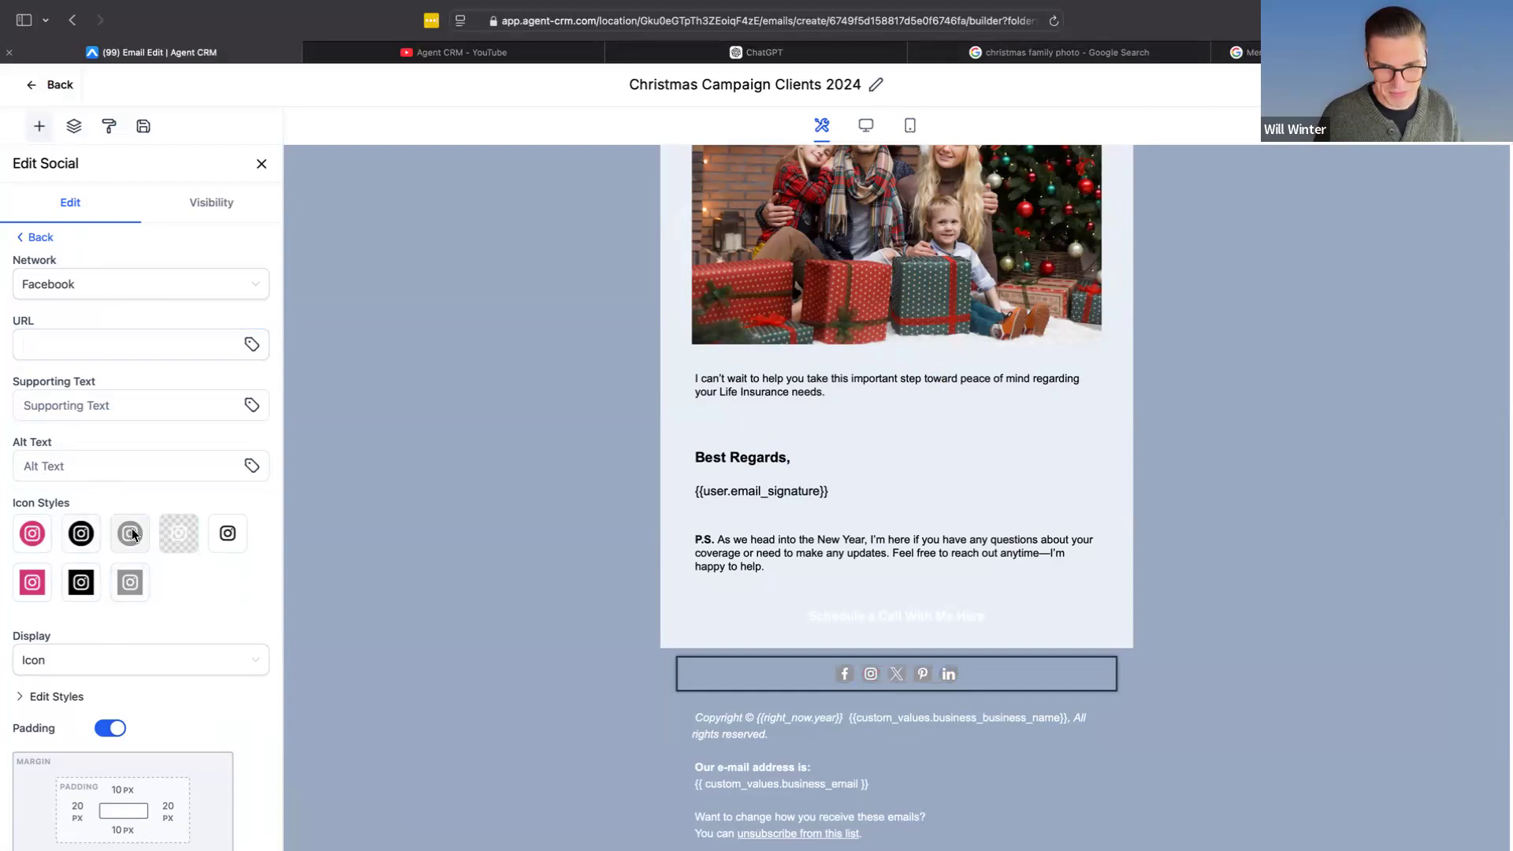
left_click(80, 533)
scroll(107, 607, "down", 1)
left_click(109, 612)
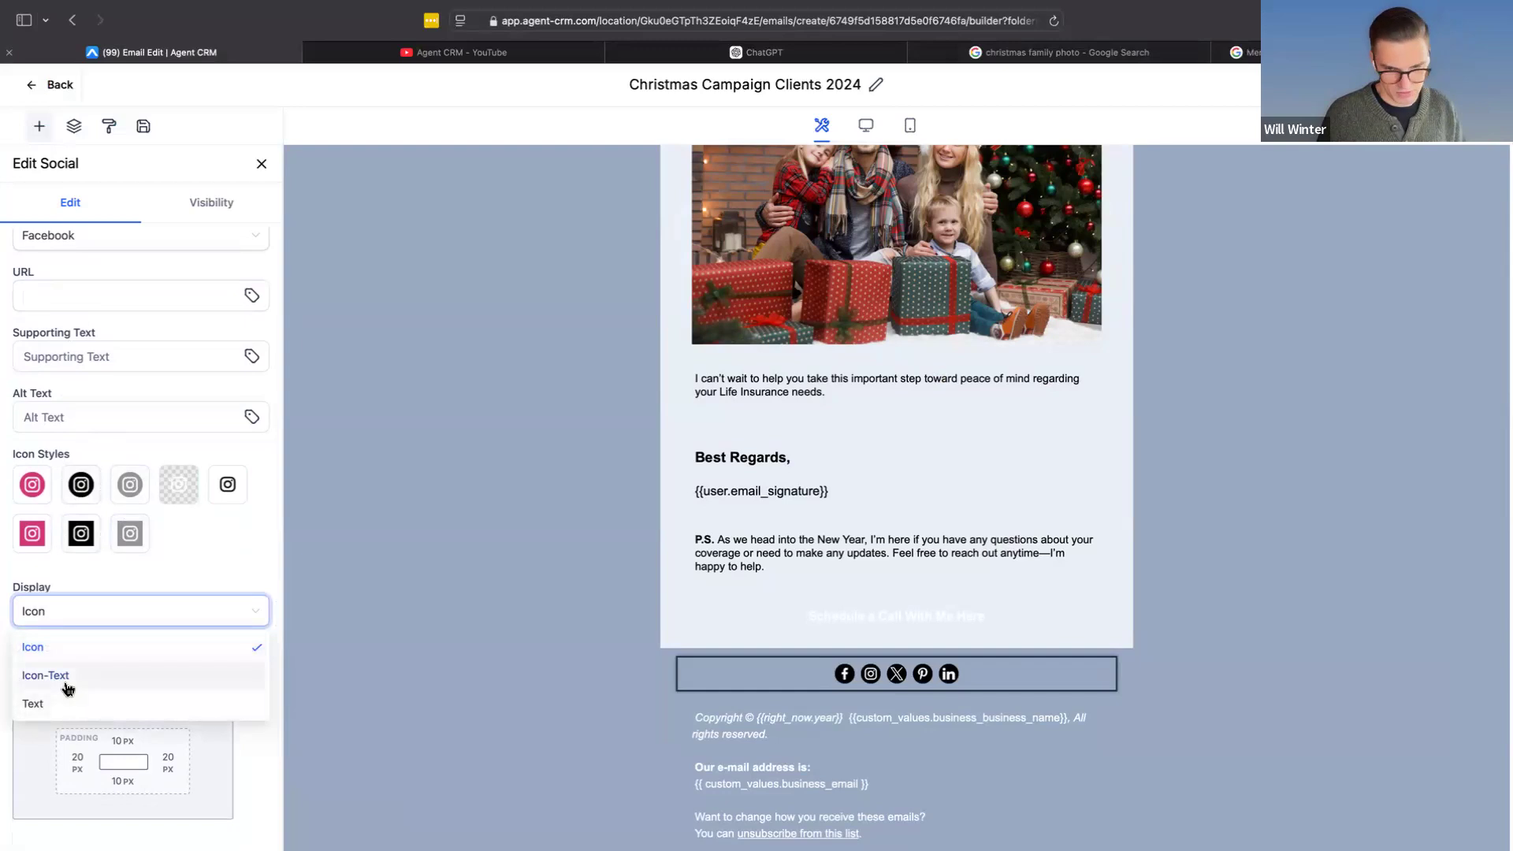
left_click(59, 676)
left_click(93, 619)
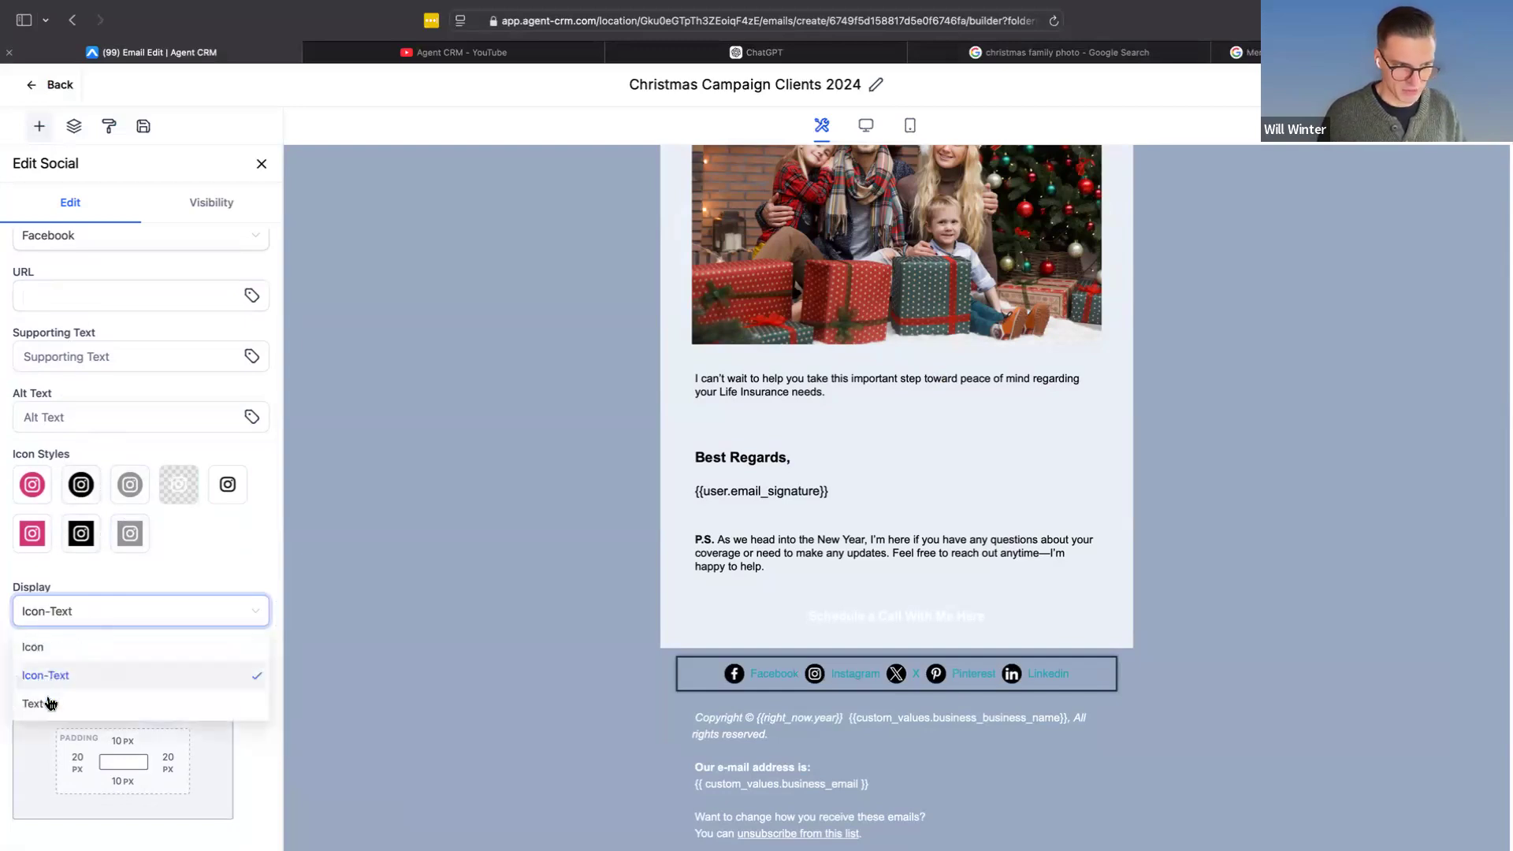
left_click(46, 700)
left_click(105, 620)
left_click(60, 642)
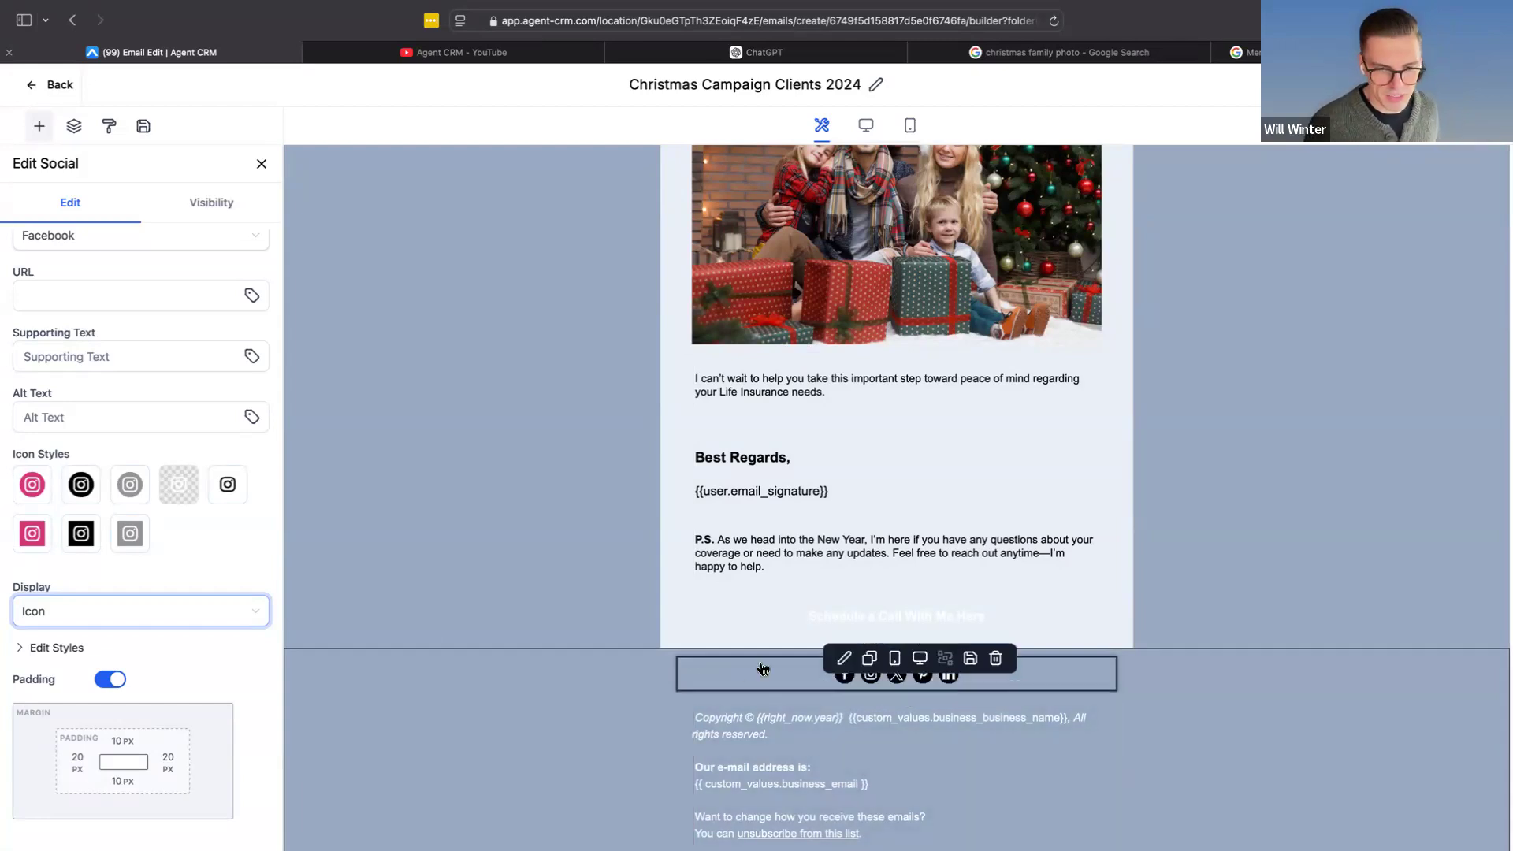
left_click(996, 659)
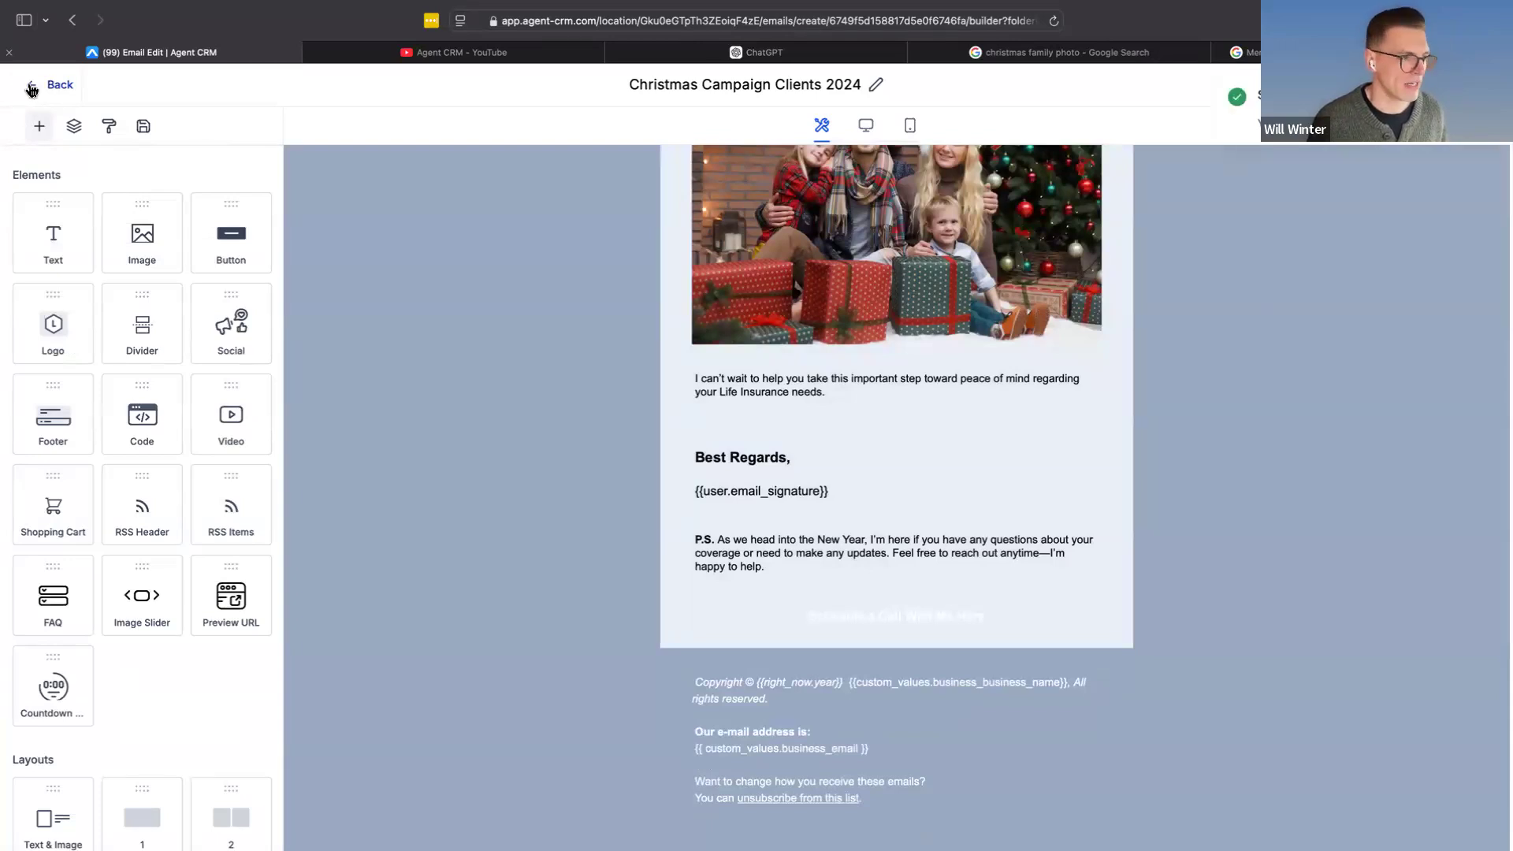
Step: Leave the email editor and create a new Automation workflow from scratch
left_click(49, 85)
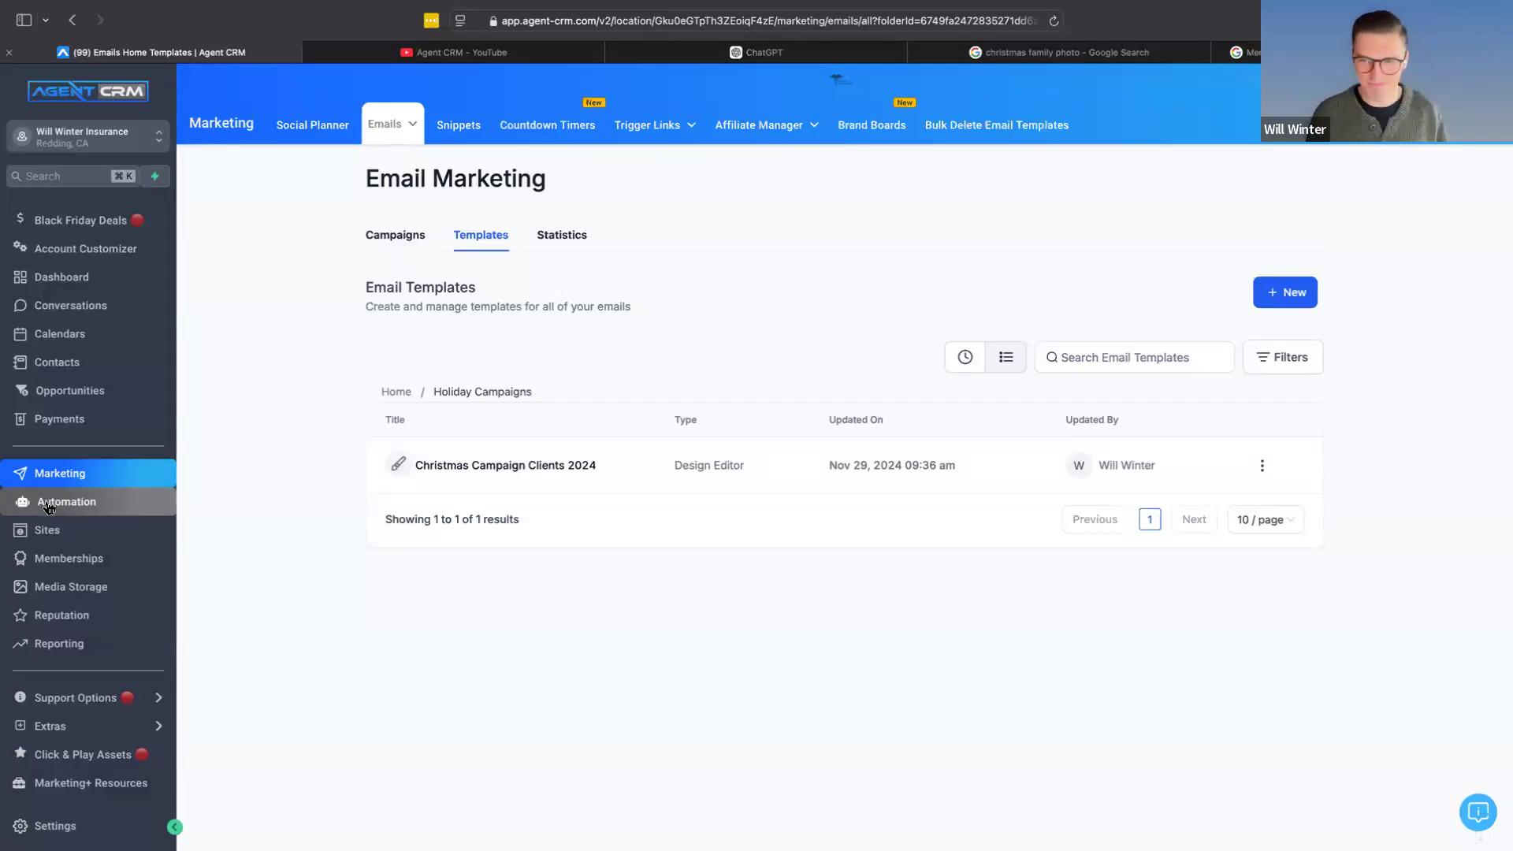
left_click(48, 504)
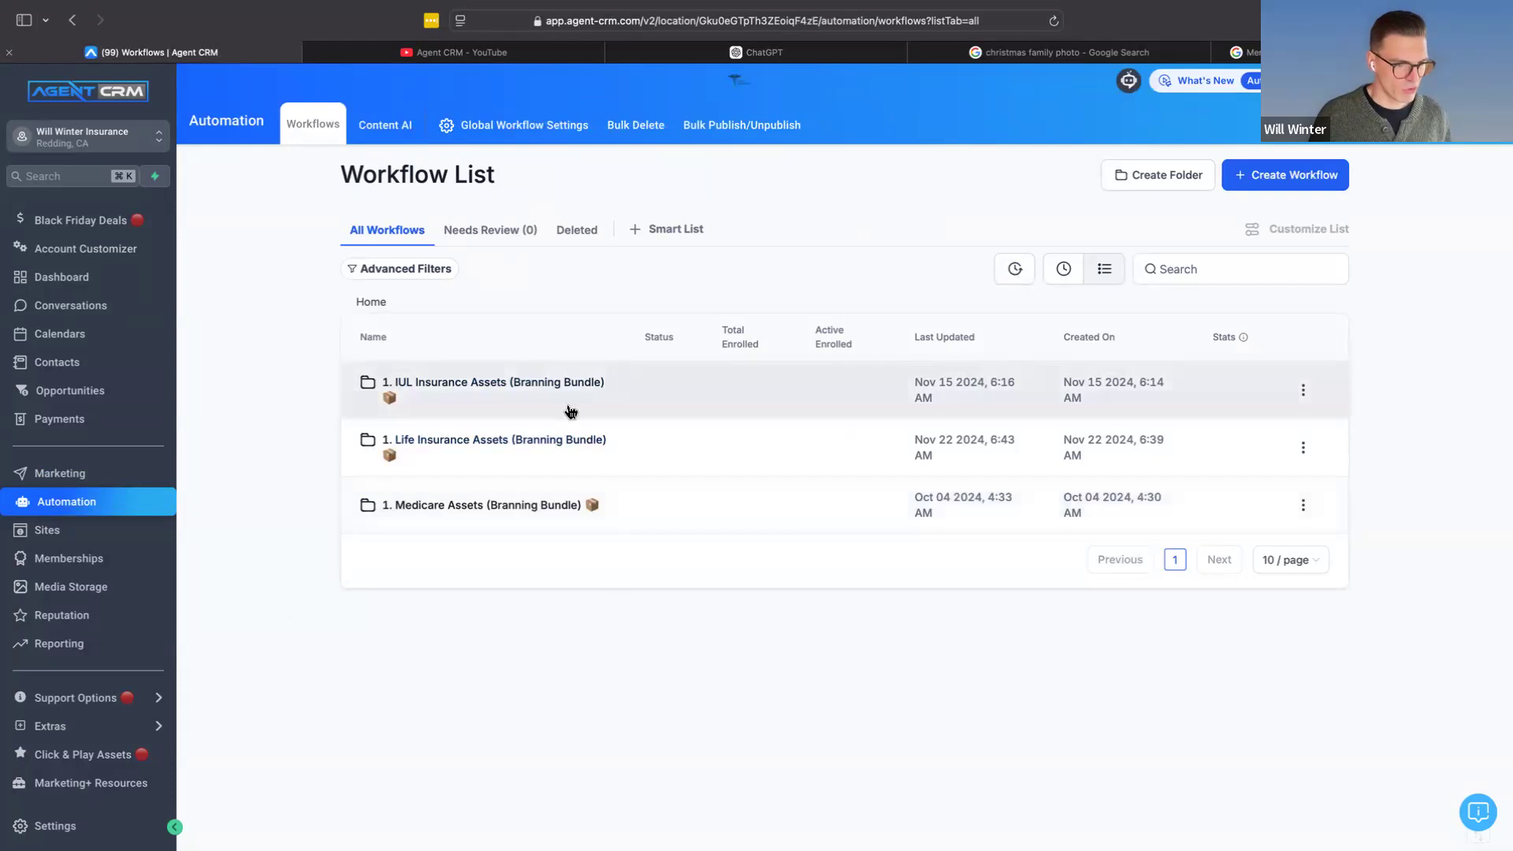
left_click(1314, 179)
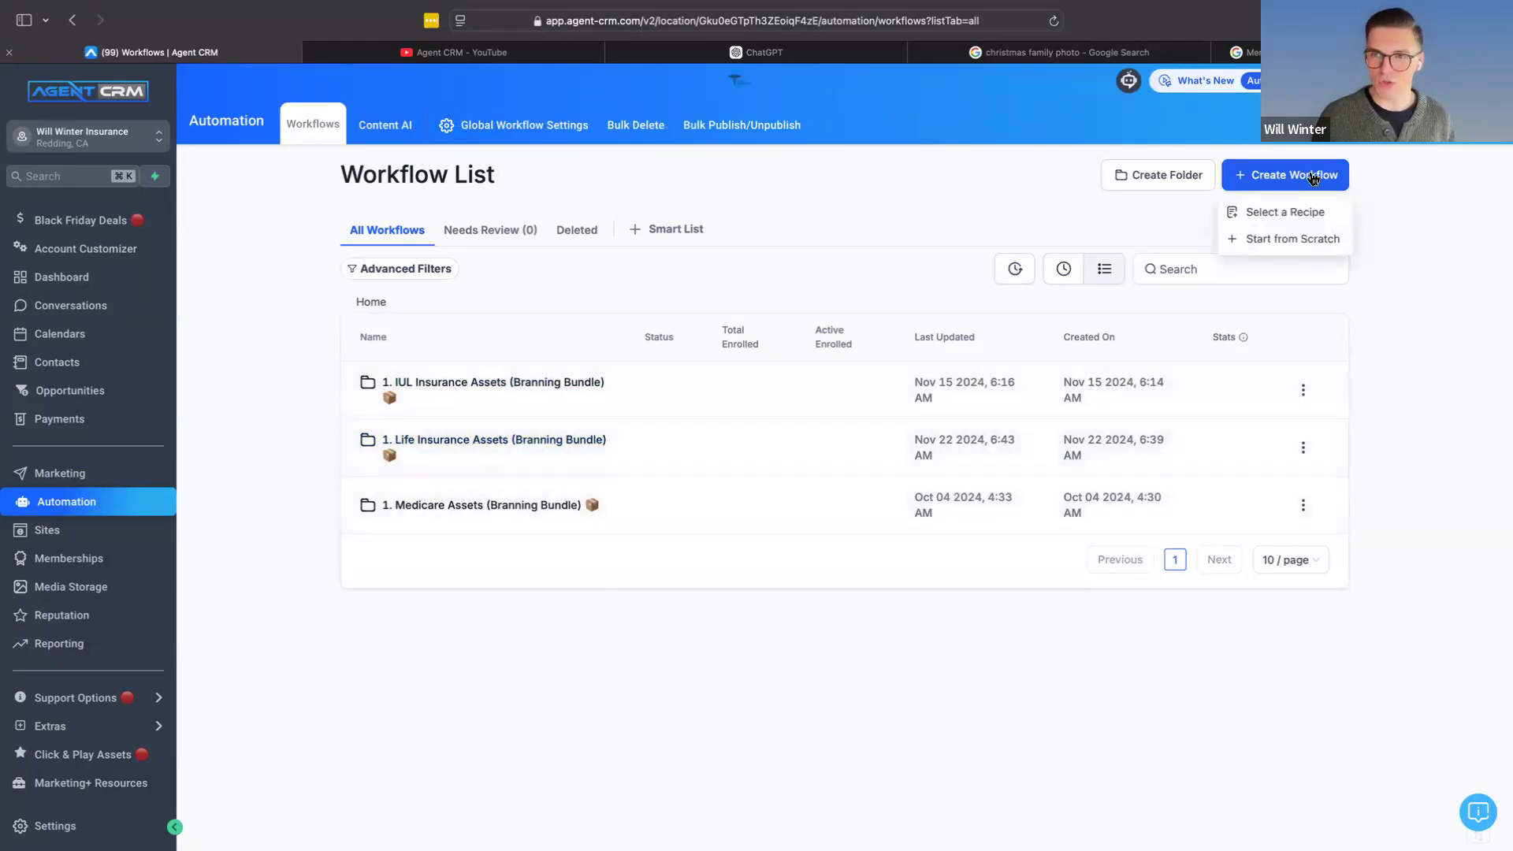
left_click(1261, 240)
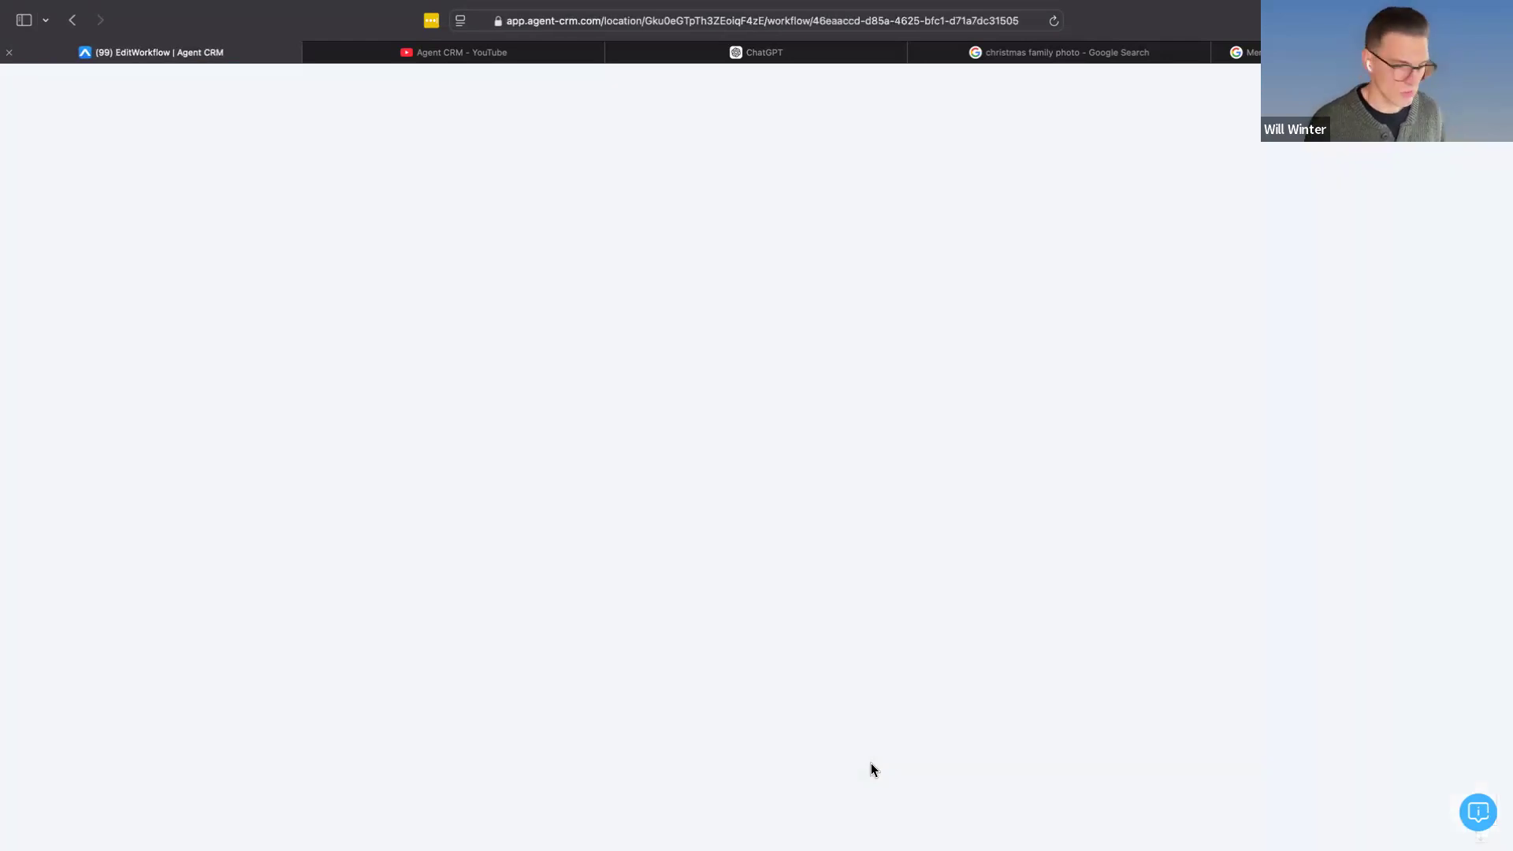
Step: Rename the new workflow to 'Christmas Campaign 2024'
scroll(713, 349, "down", 3)
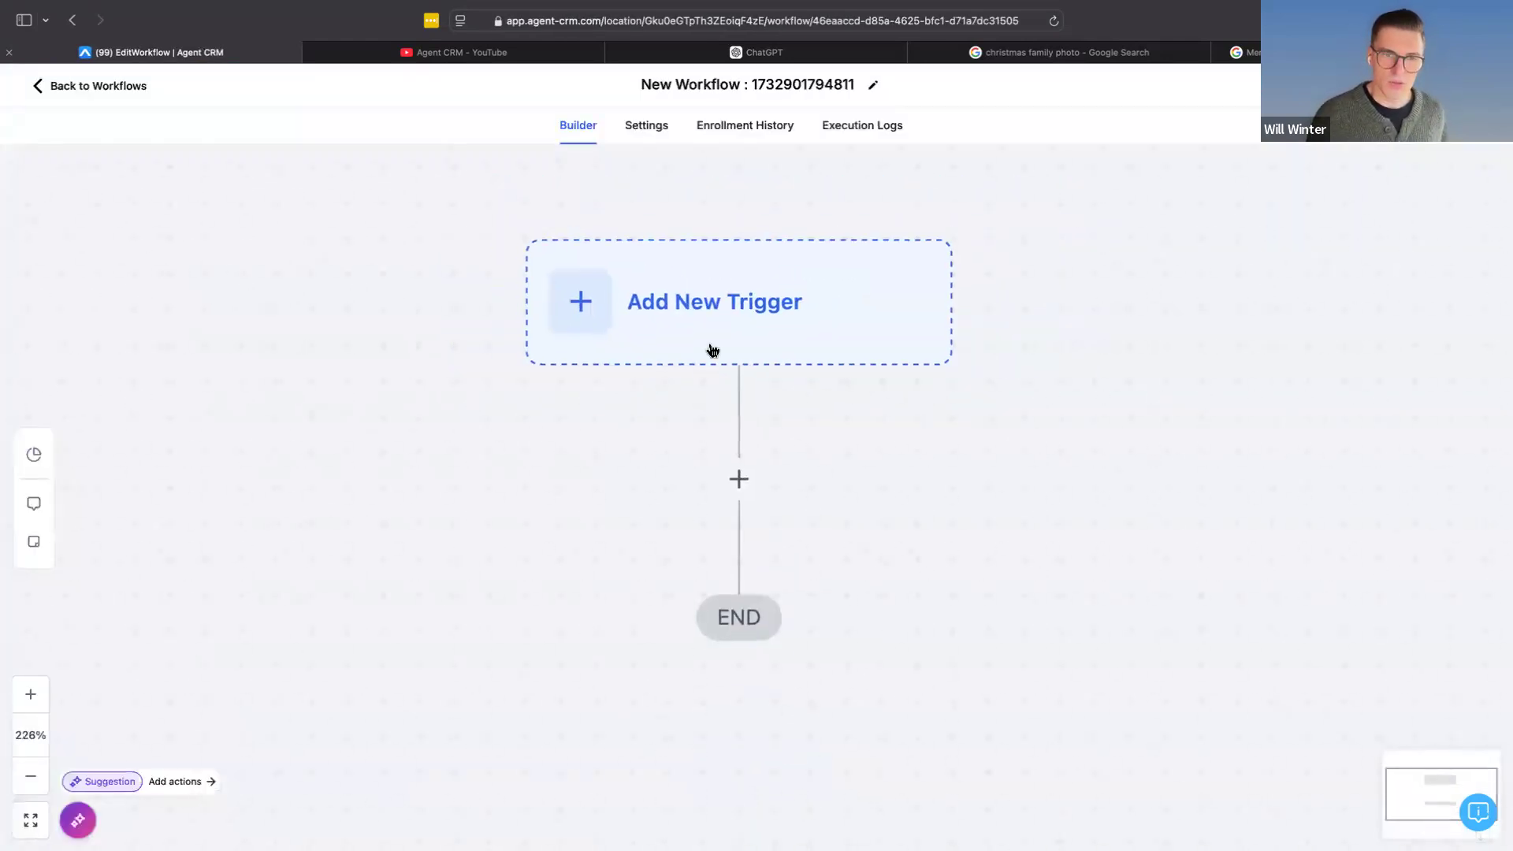
scroll(702, 391, "down", 2)
left_click(728, 457)
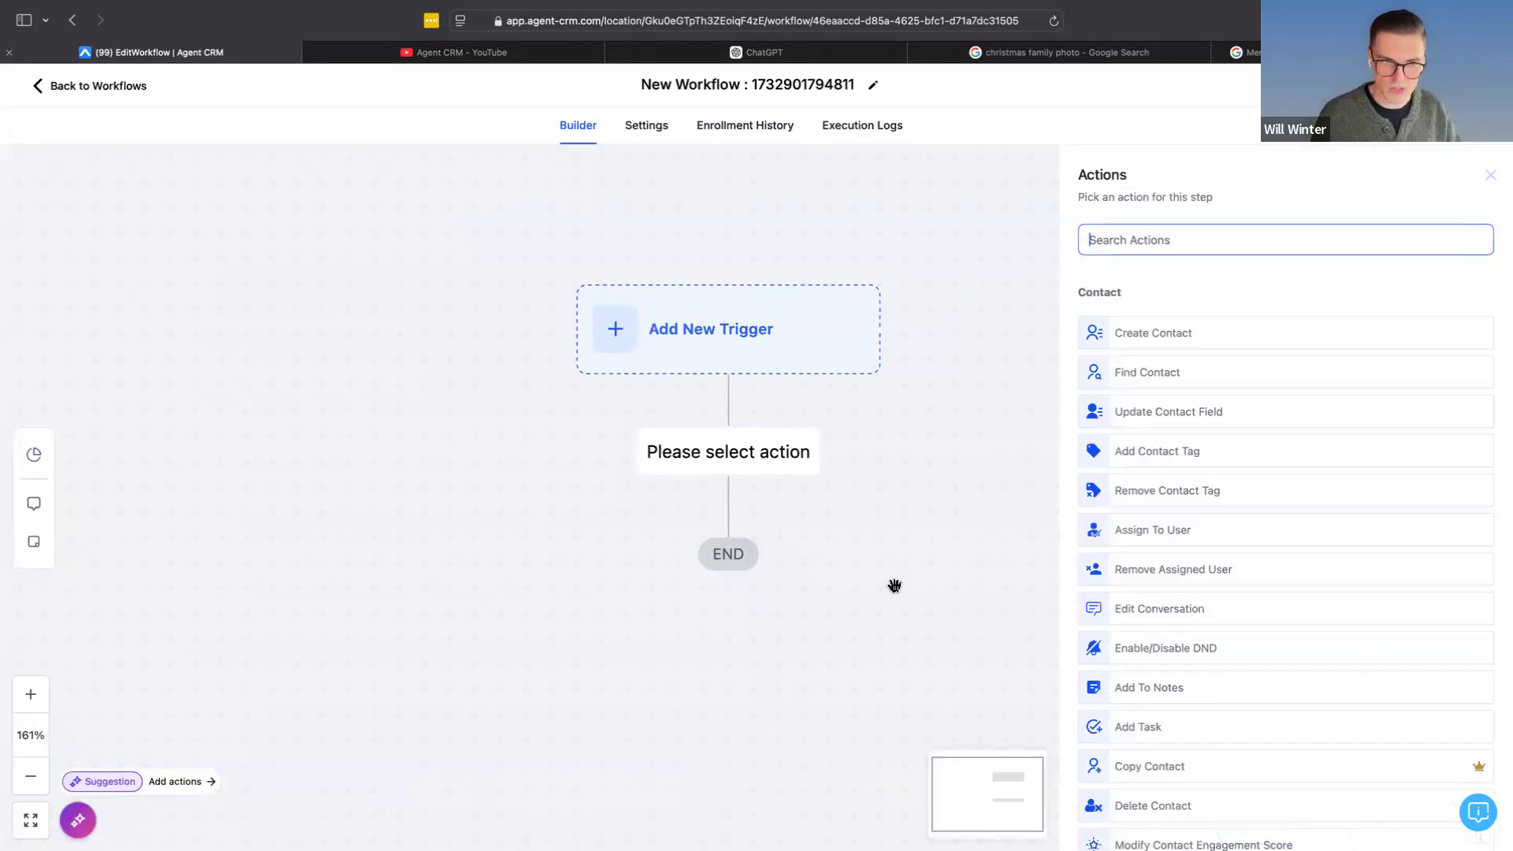
scroll(882, 592, "down", 2)
left_click(757, 83)
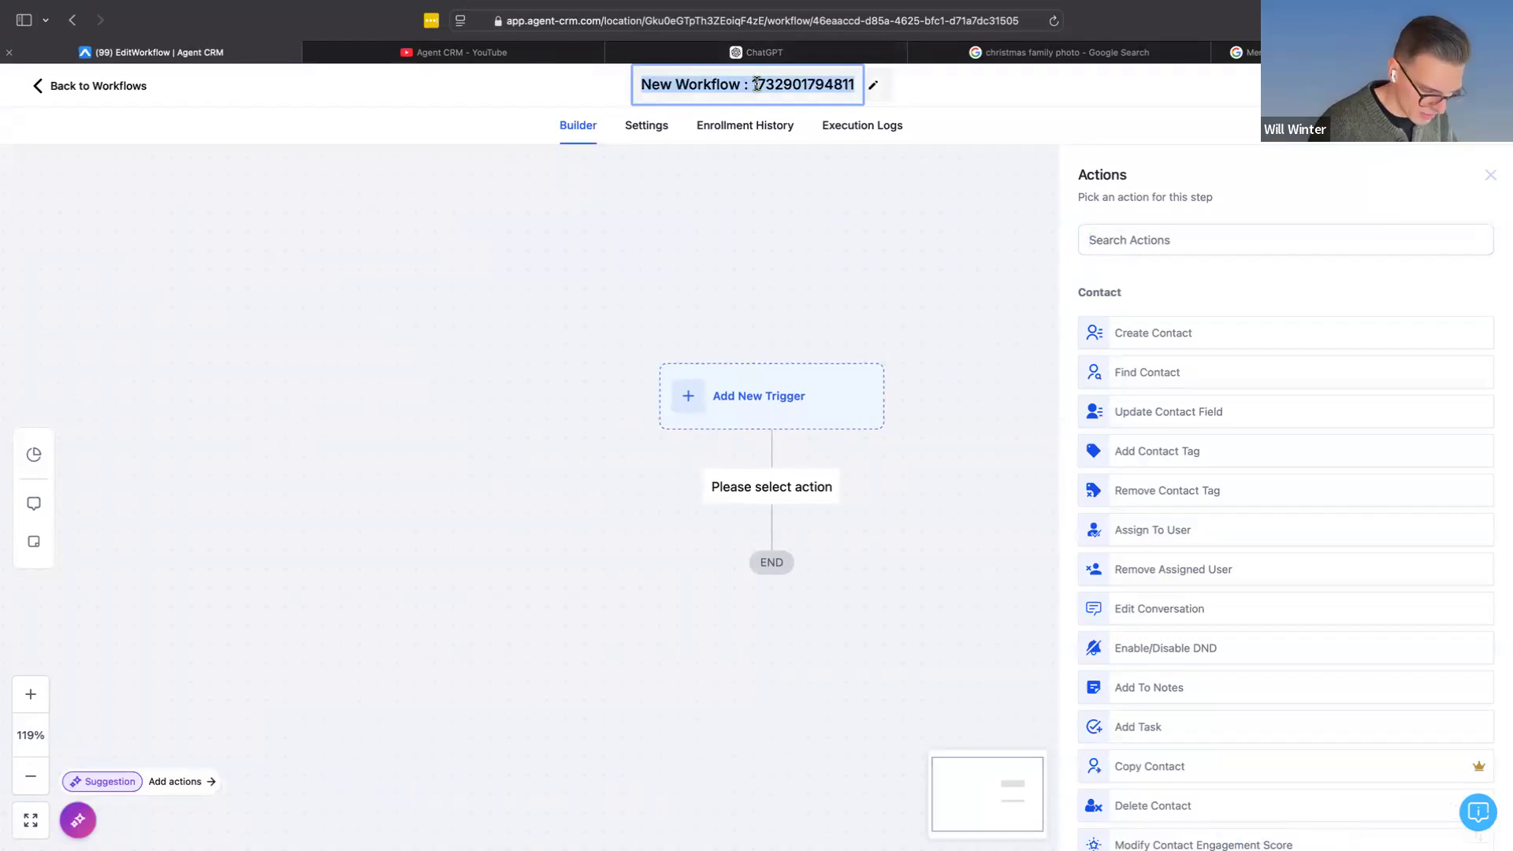
type("Christmas ")
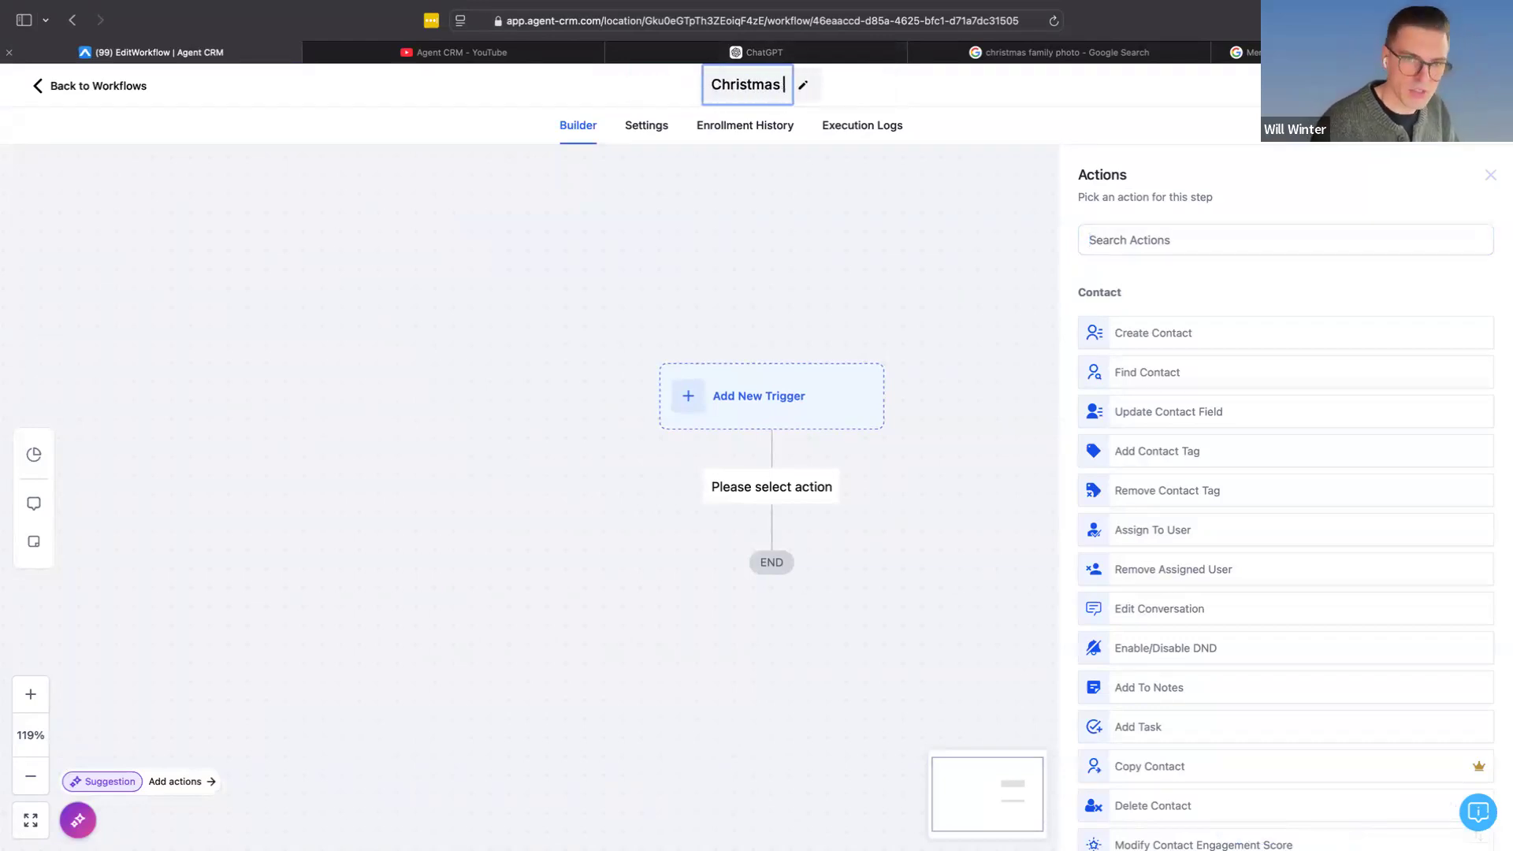
type("Campaign 2024")
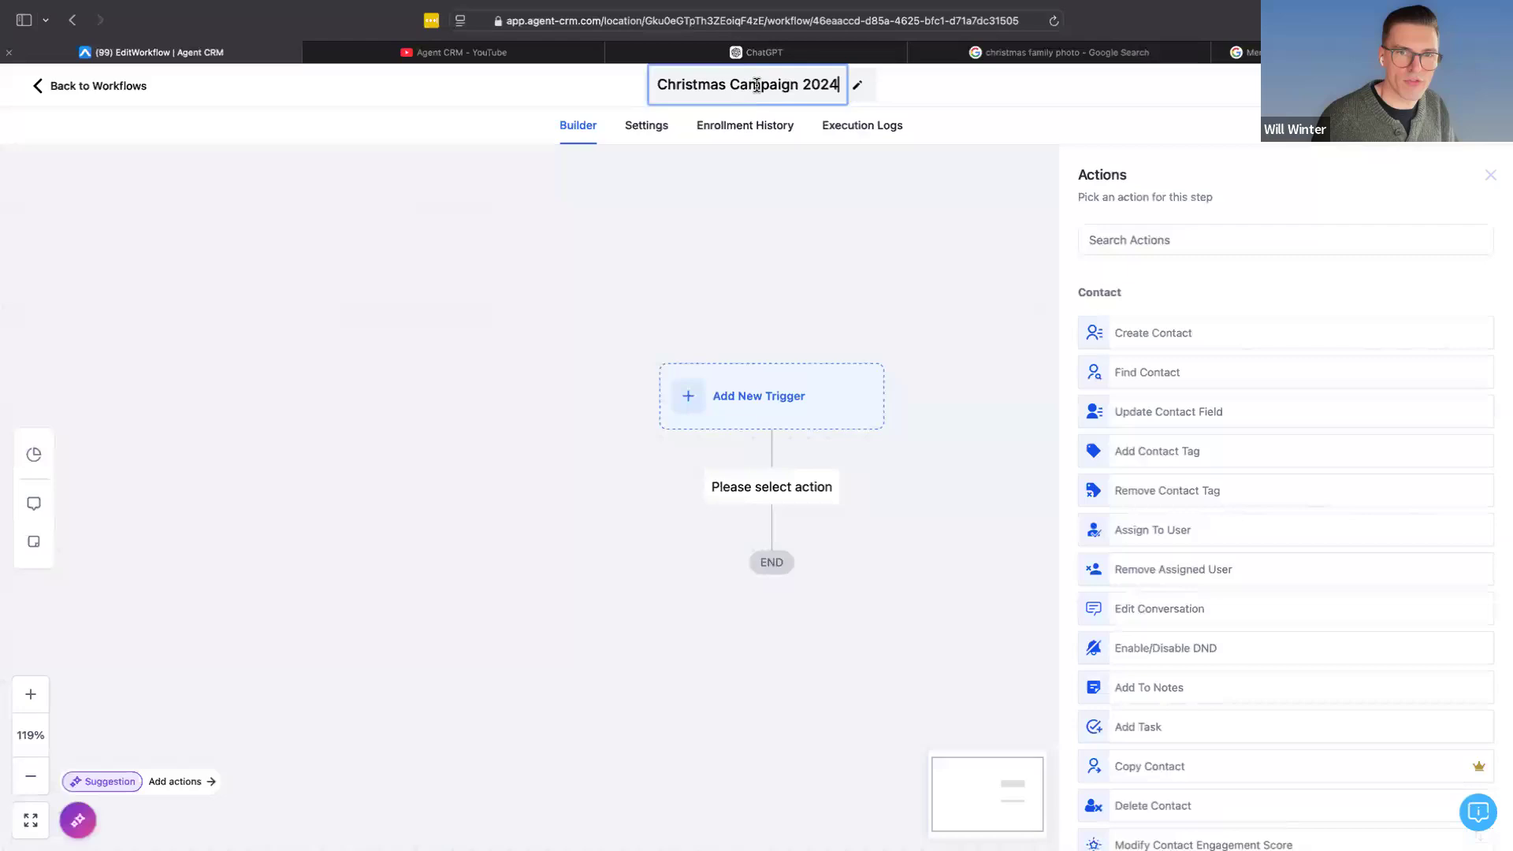
left_click(847, 270)
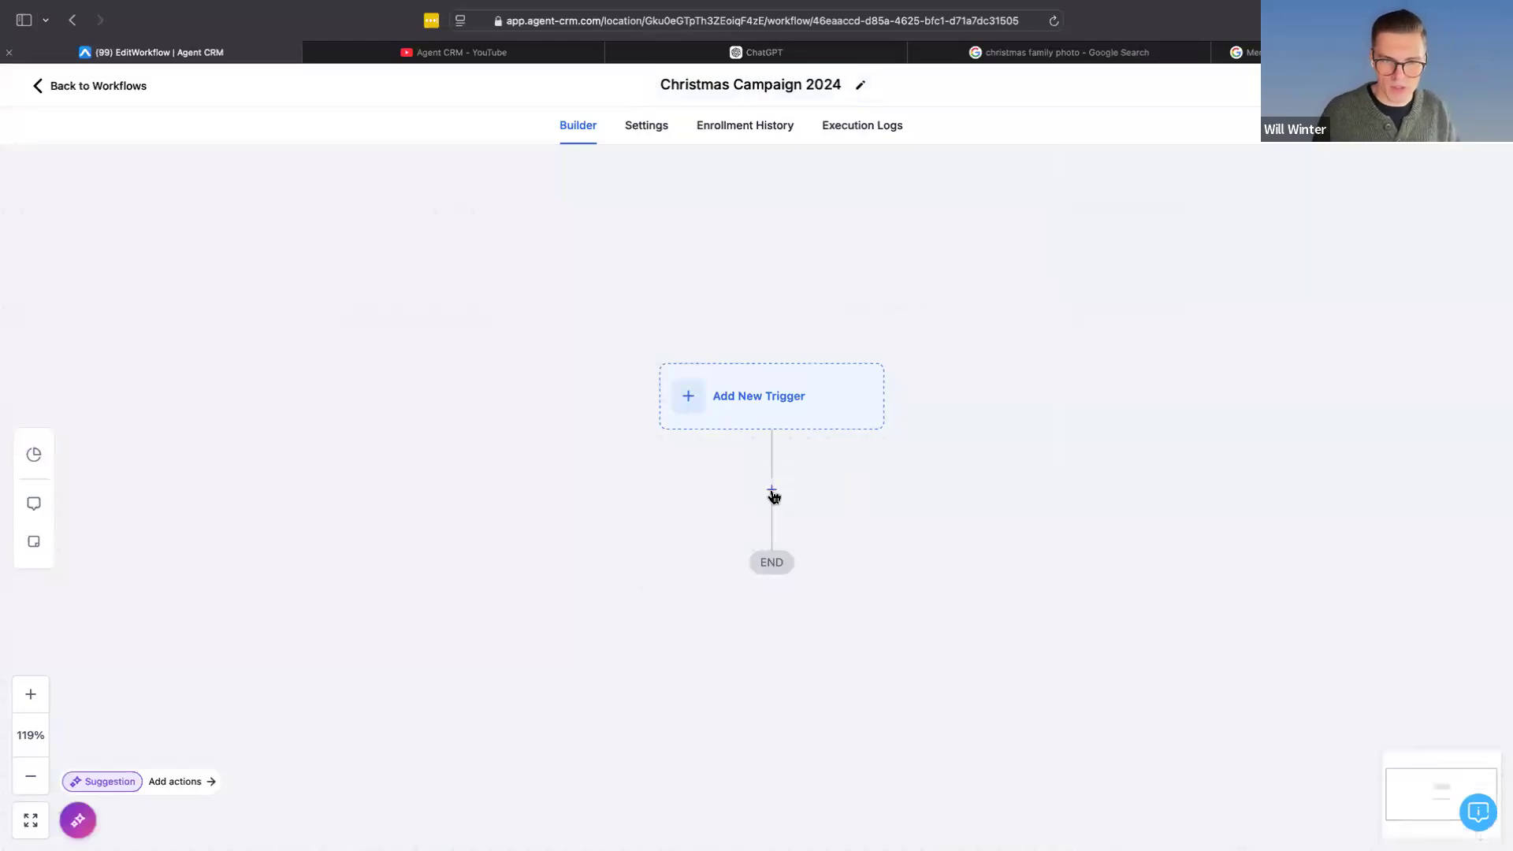
Step: Add a Send Email action after the trigger with placeholder message text, then view Gmail
left_click(771, 490)
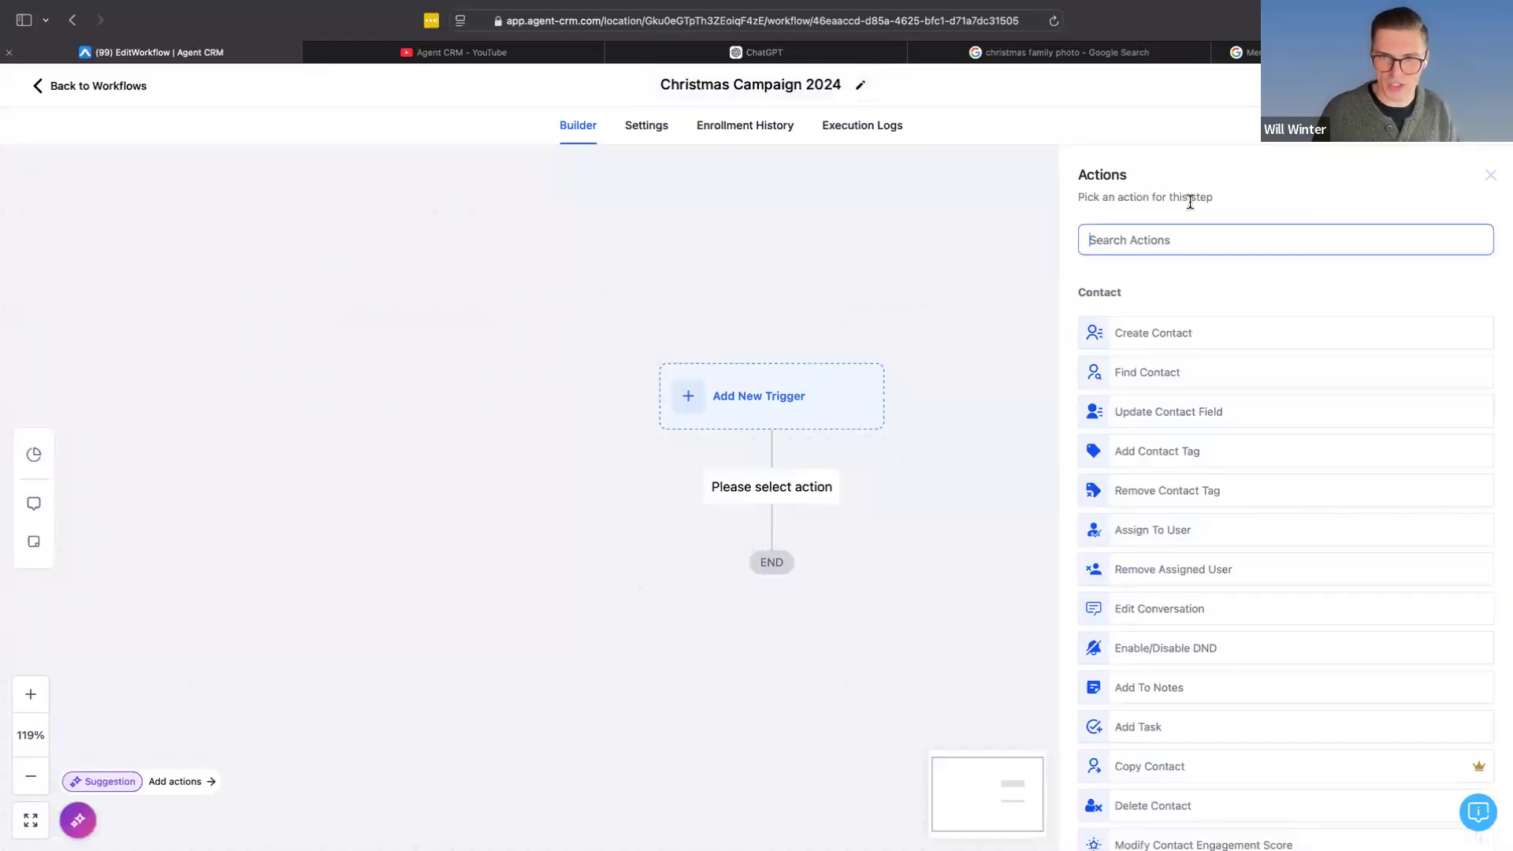
type("email")
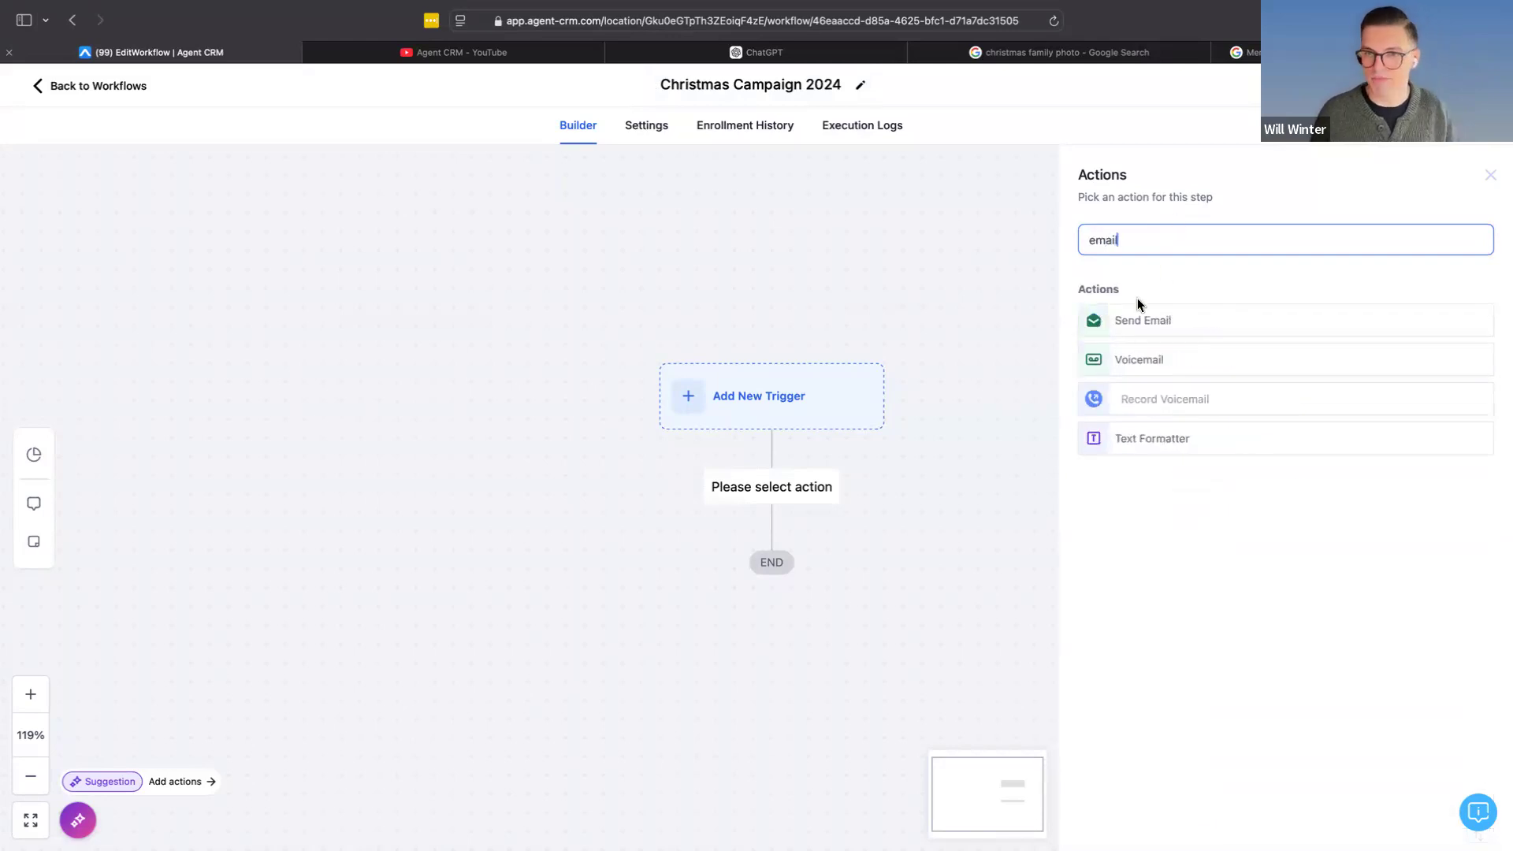
left_click(1135, 320)
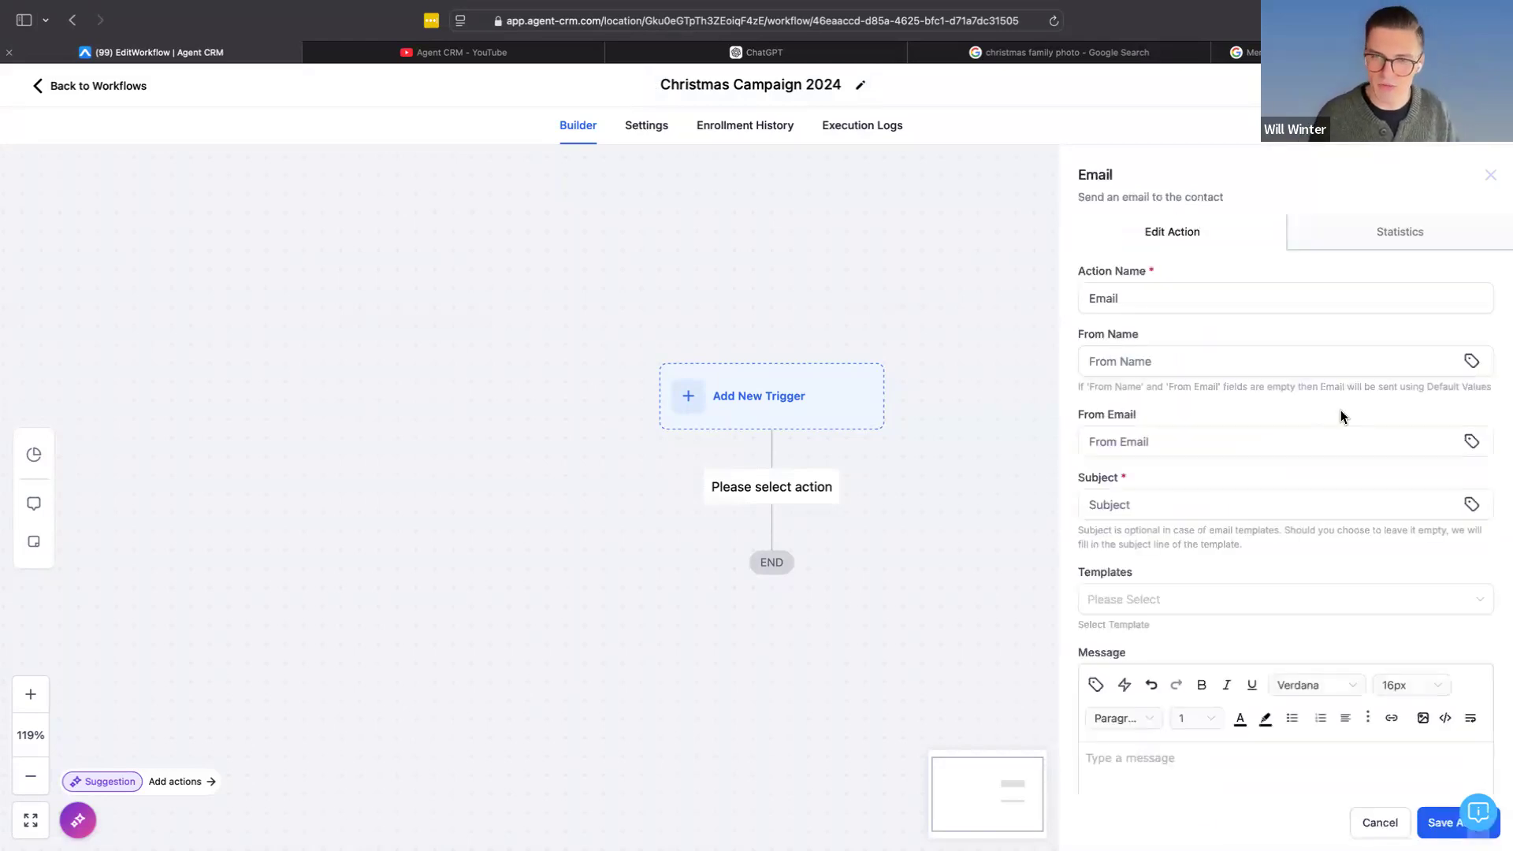
left_click(1230, 558)
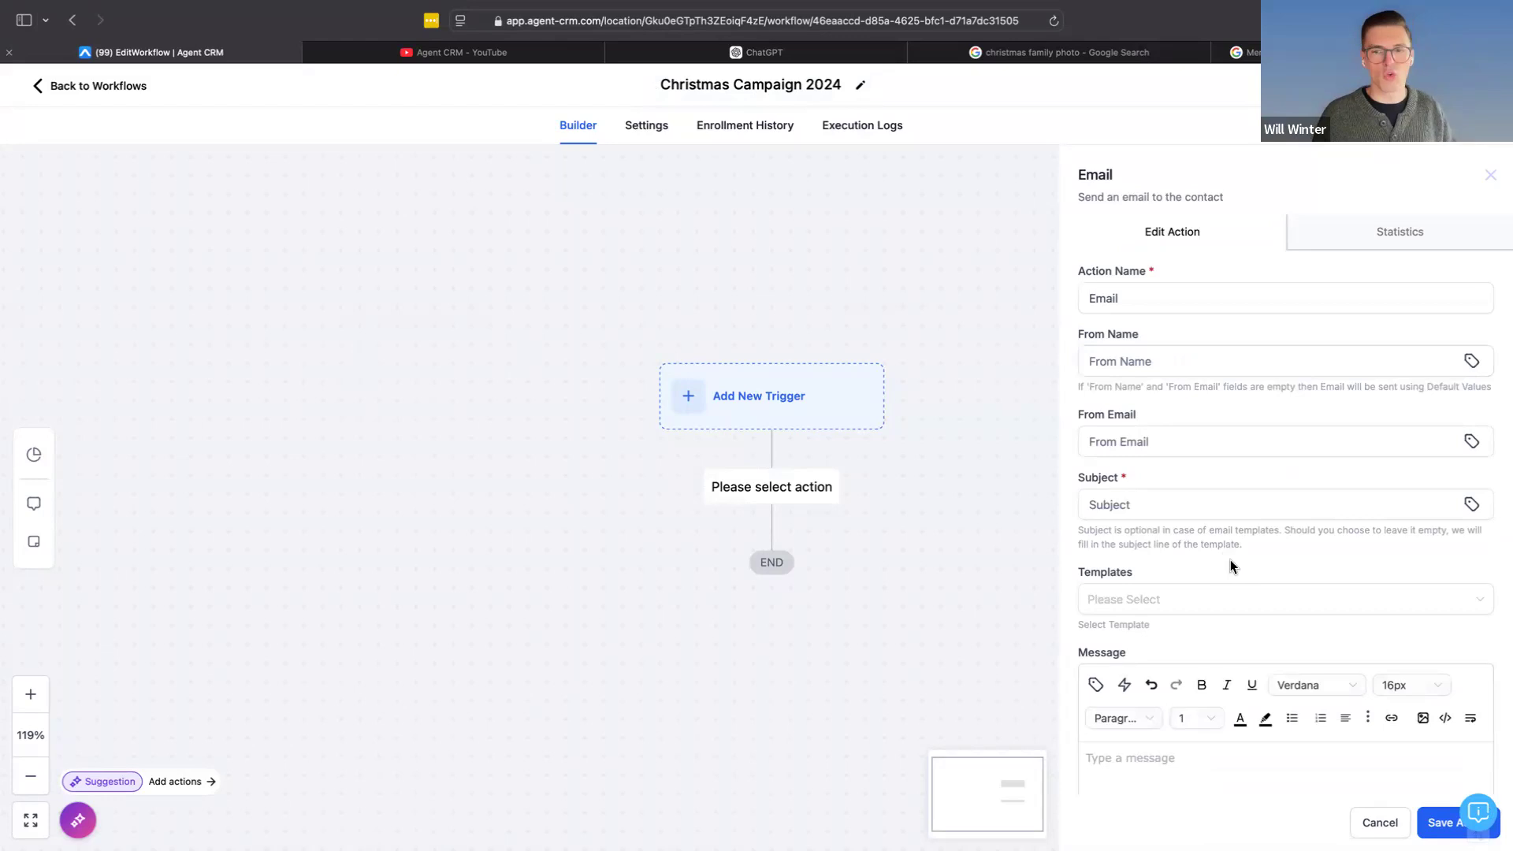
scroll(1206, 630, "down", 3)
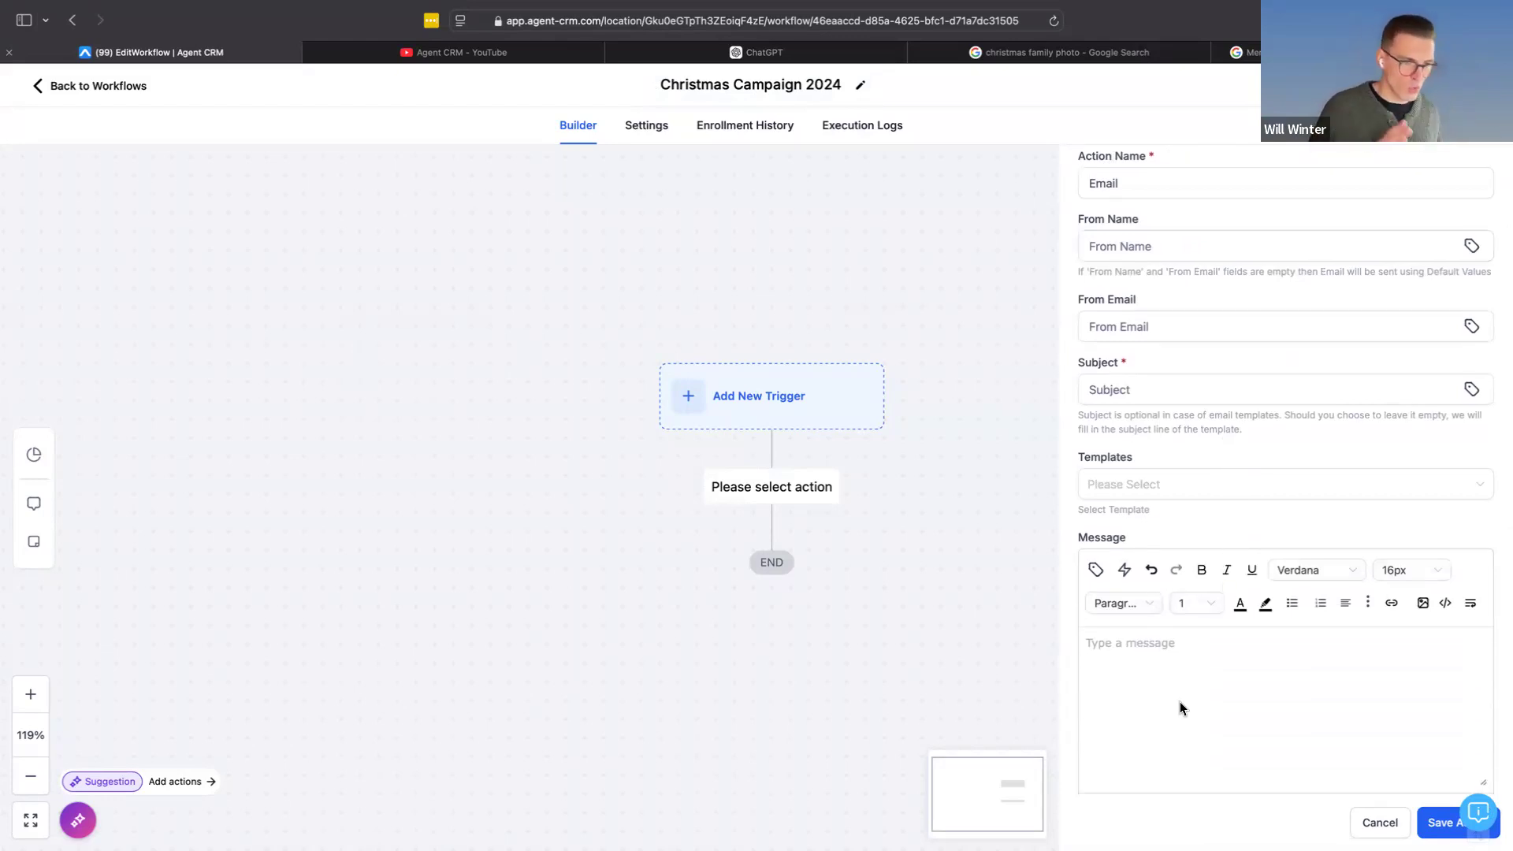
scroll(1193, 709, "down", 1)
left_click(1180, 643)
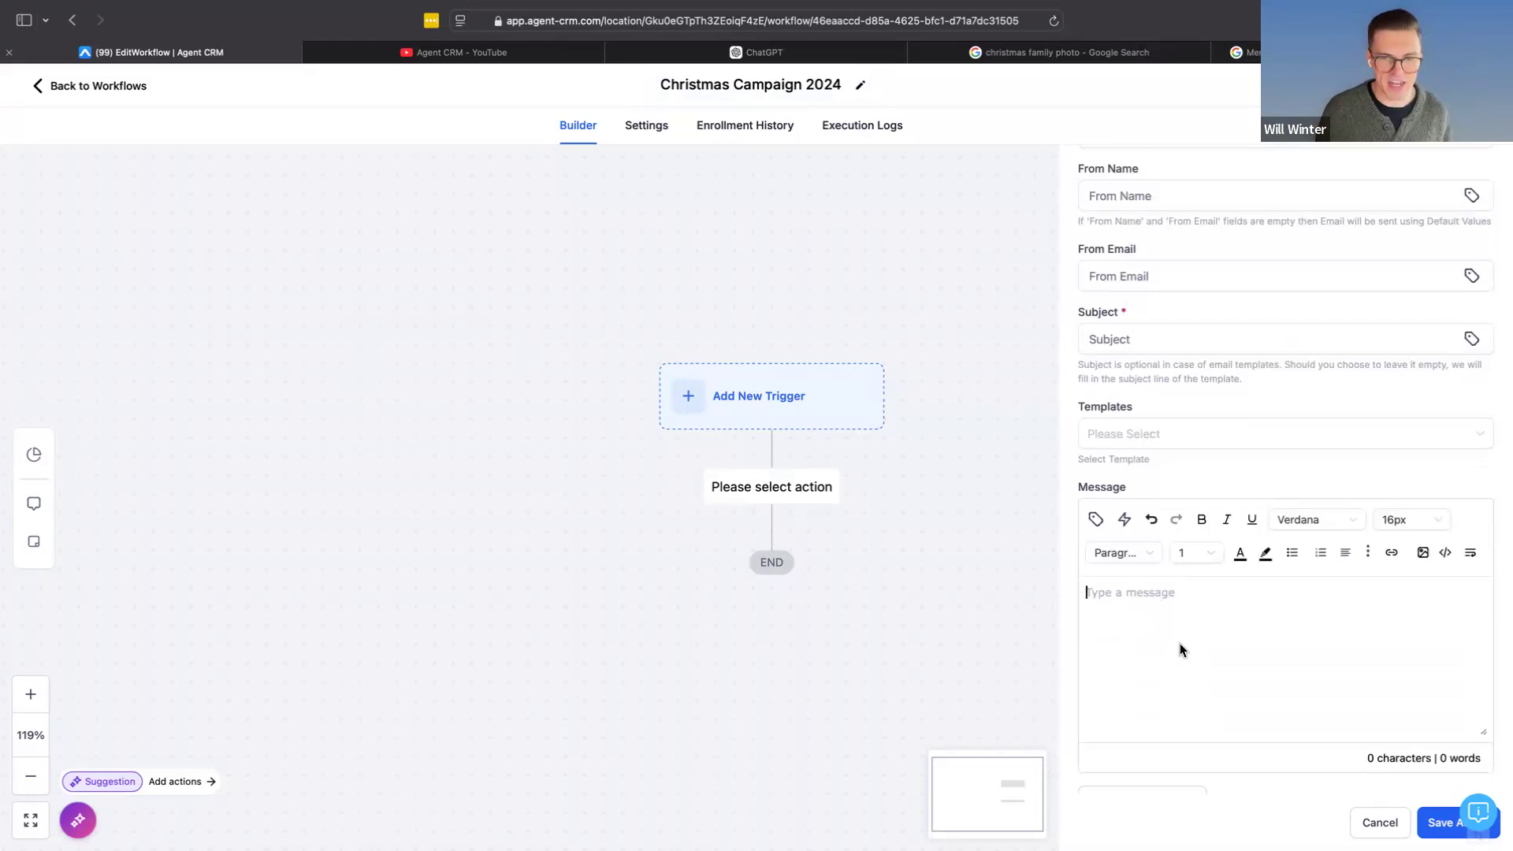
type("sdfgkjdlkfgjkldfgj")
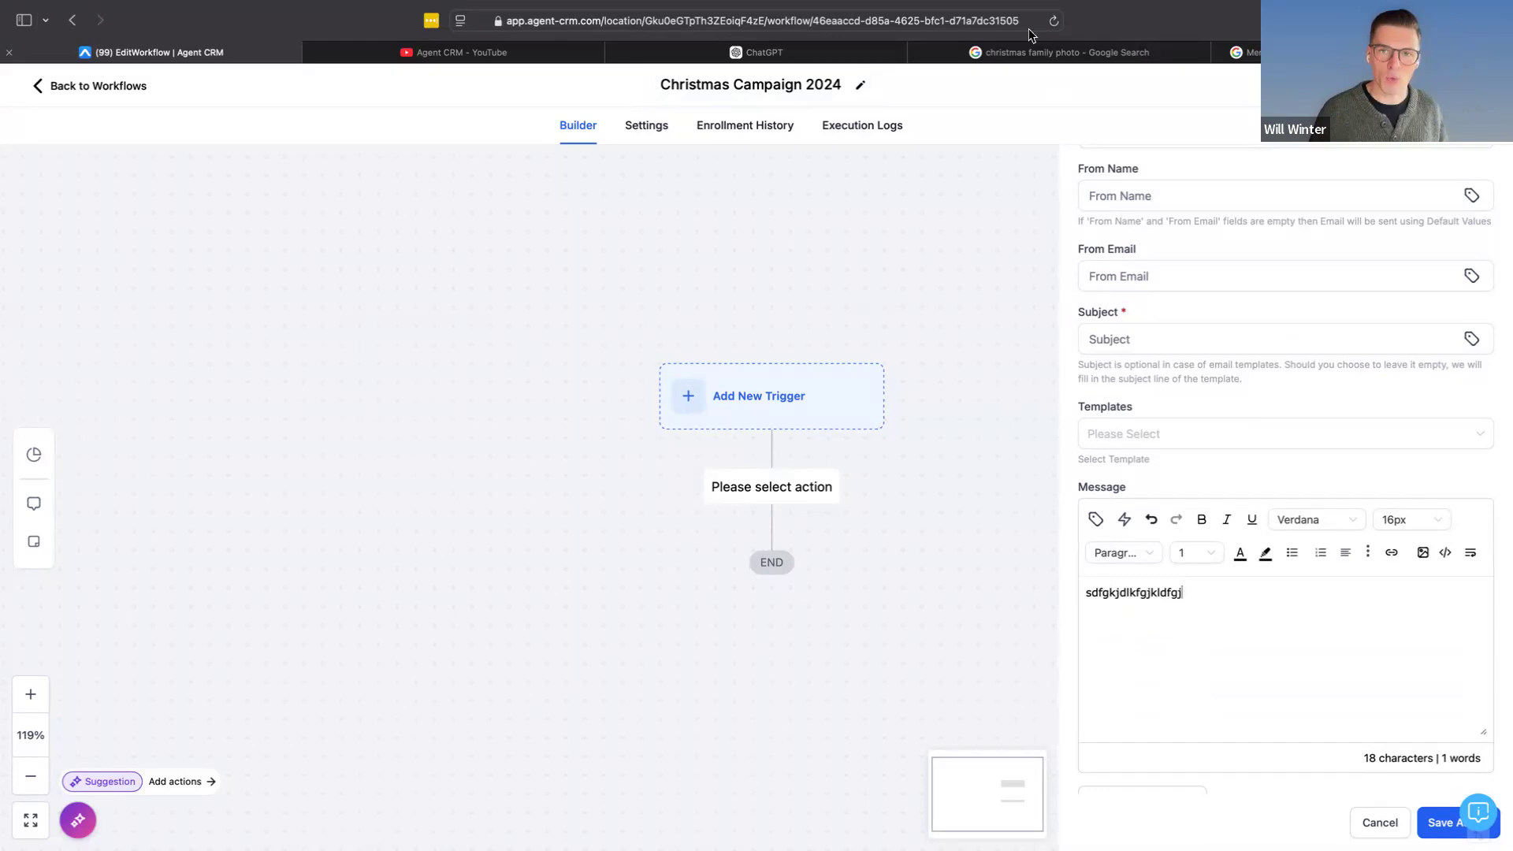
left_click(1243, 52)
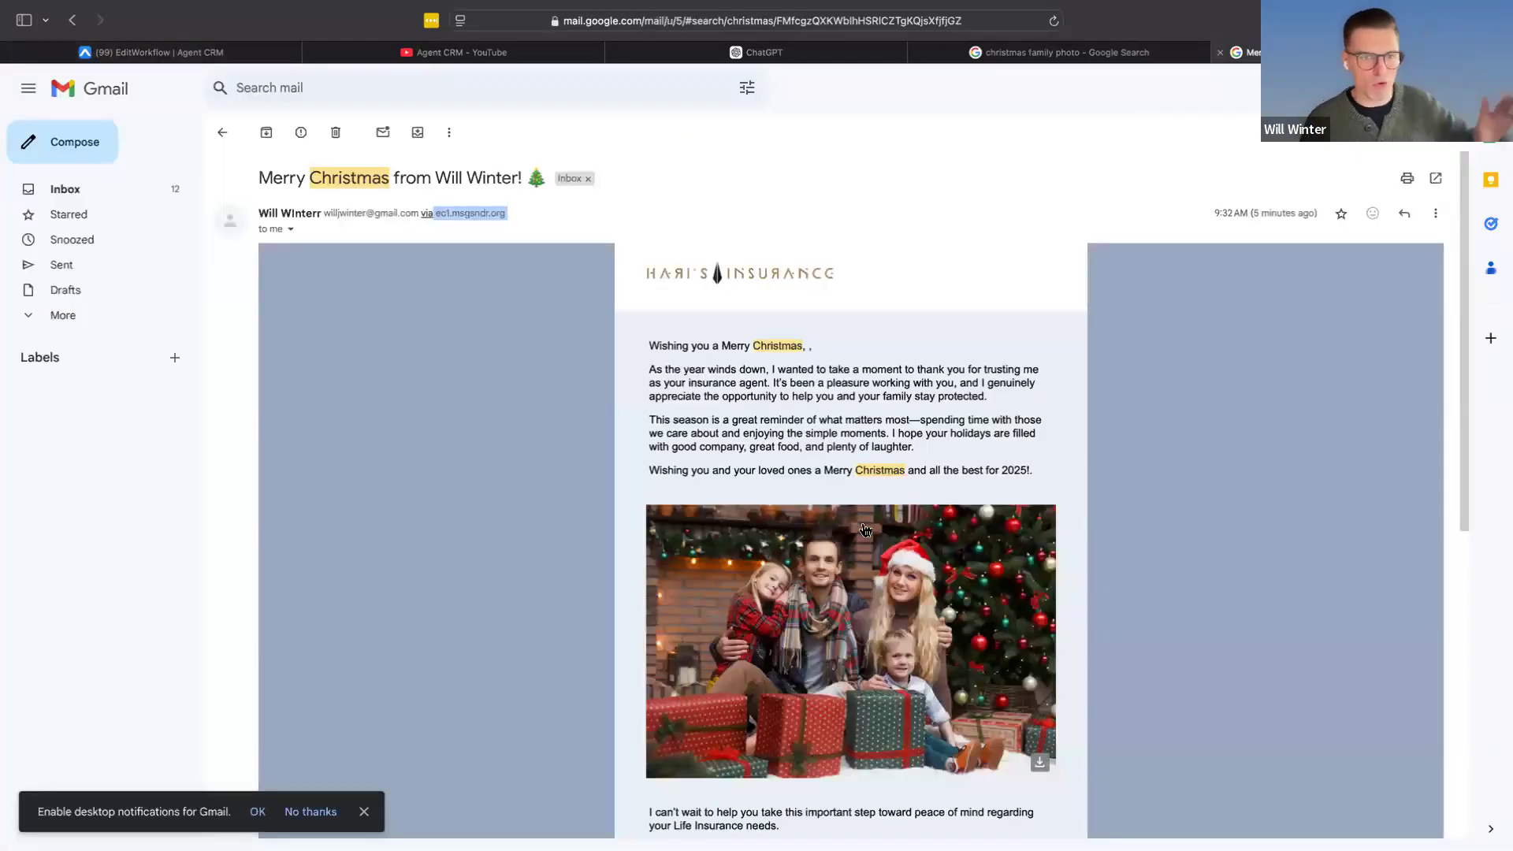
Step: Glance over the Christmas email in Gmail and return to the workflow's Email action editor
scroll(866, 529, "down", 6)
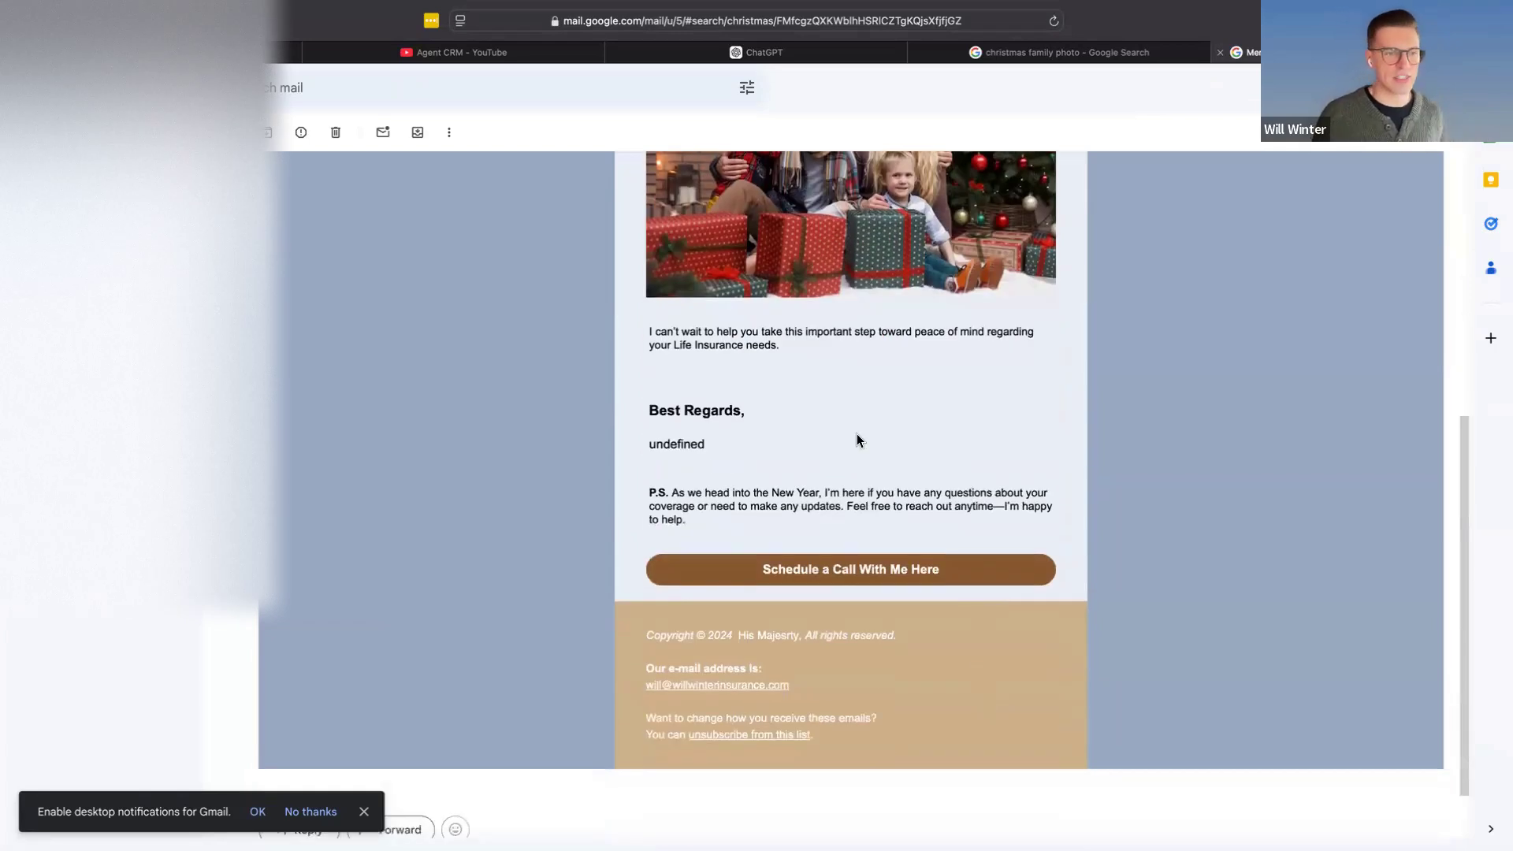
scroll(494, 341, "up", 1)
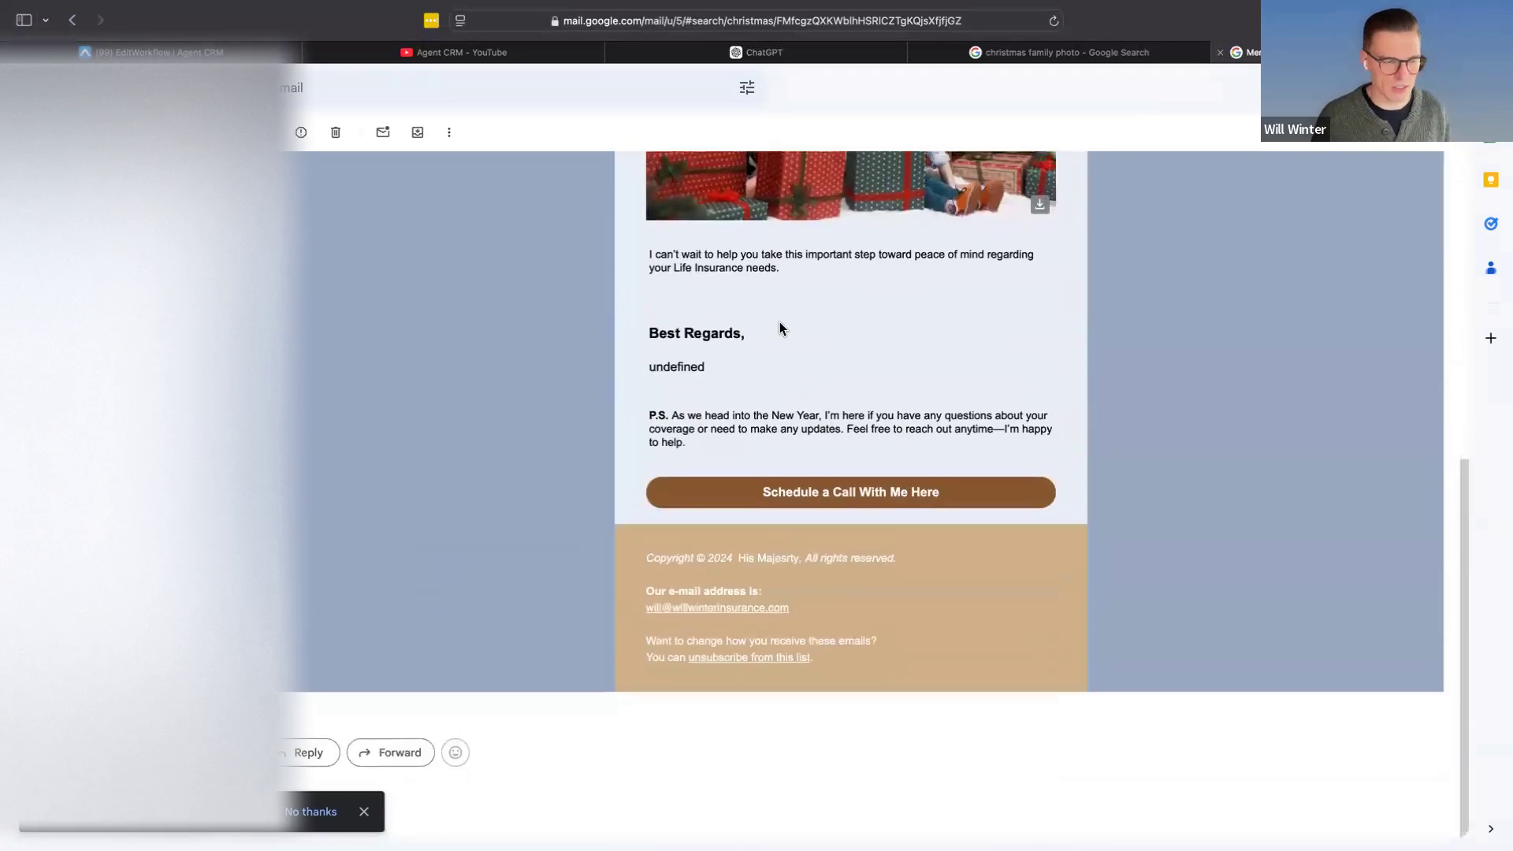
left_click(227, 57)
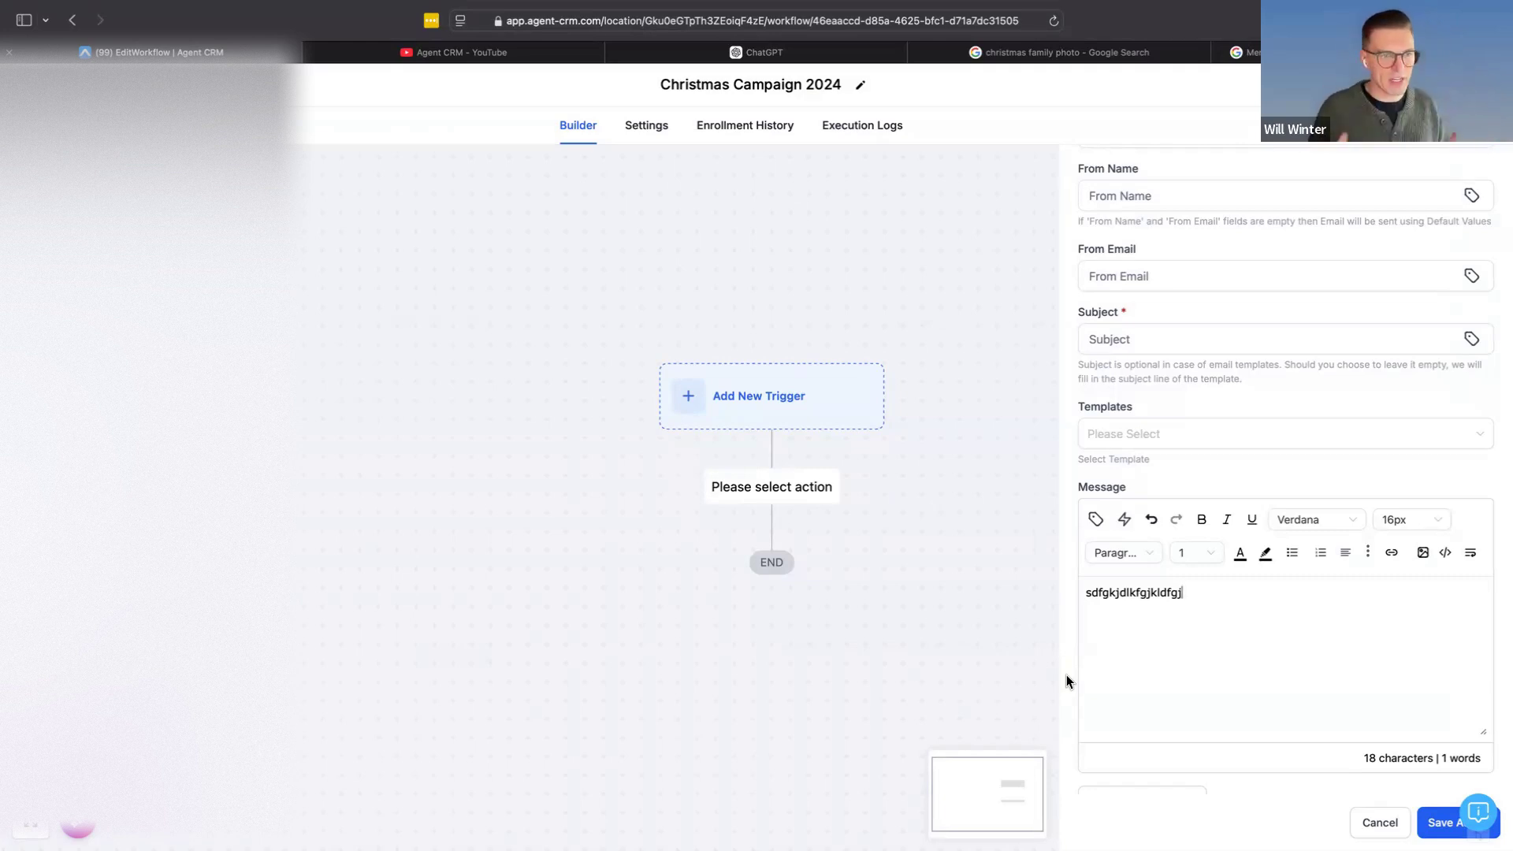
Step: Load the 'Christmas Campaign Clients 2024' template into the email step and save the action
left_click(1180, 436)
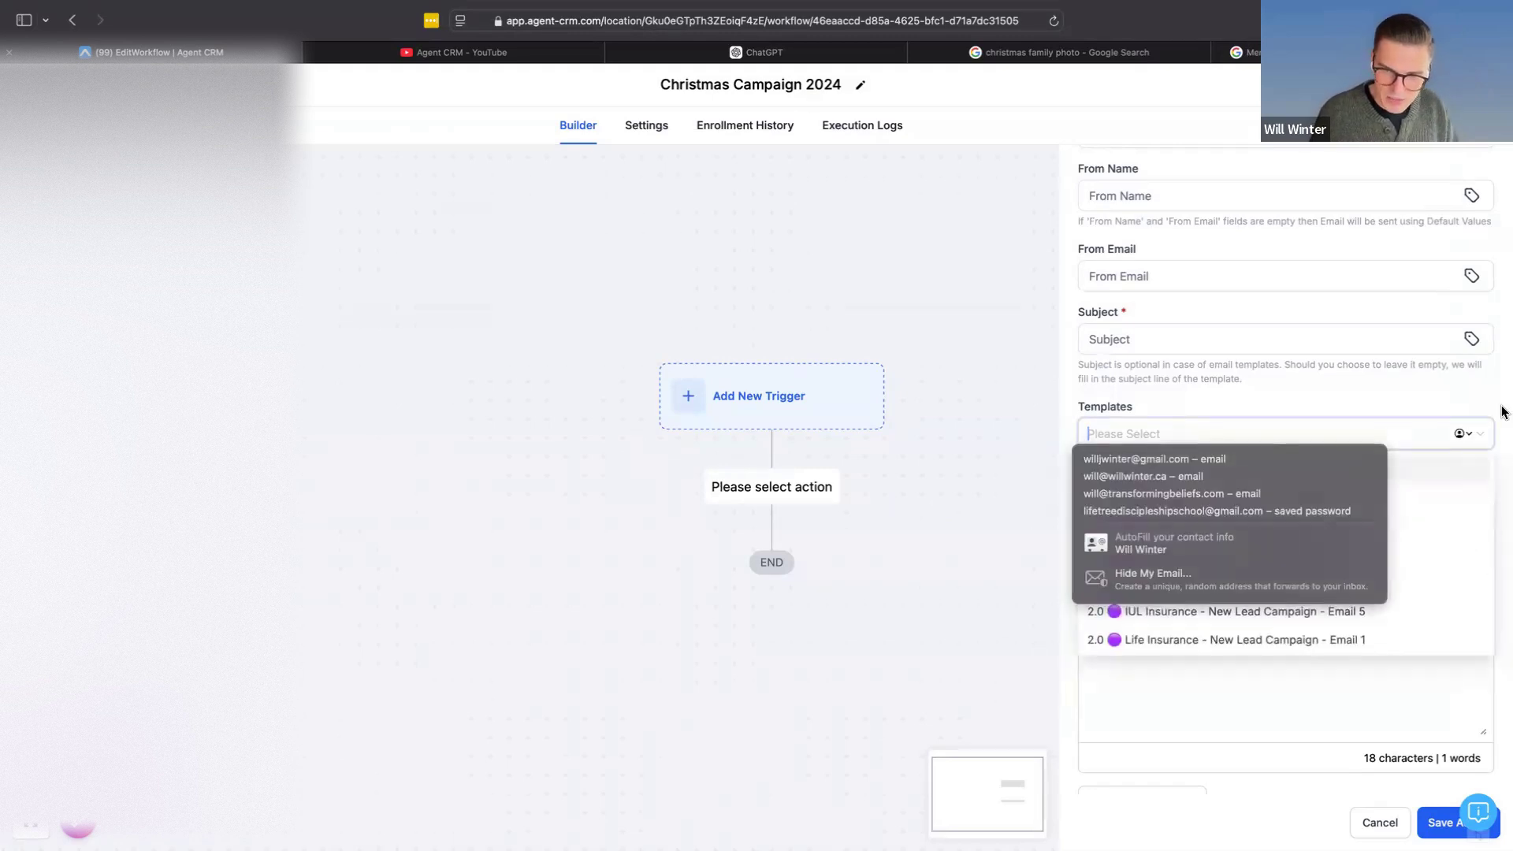
left_click(1469, 413)
type("chr")
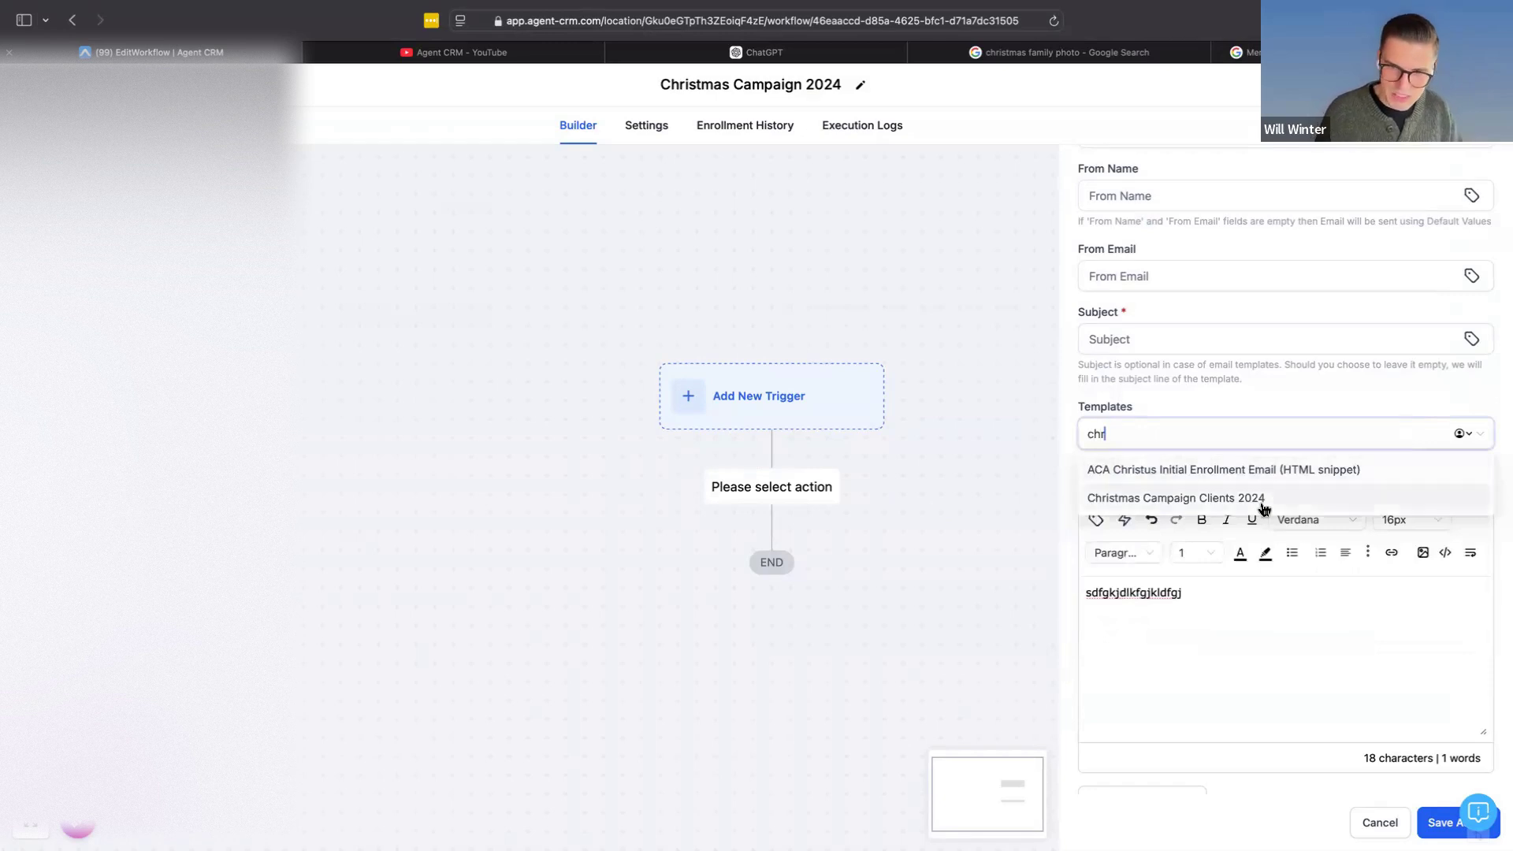
left_click(1263, 508)
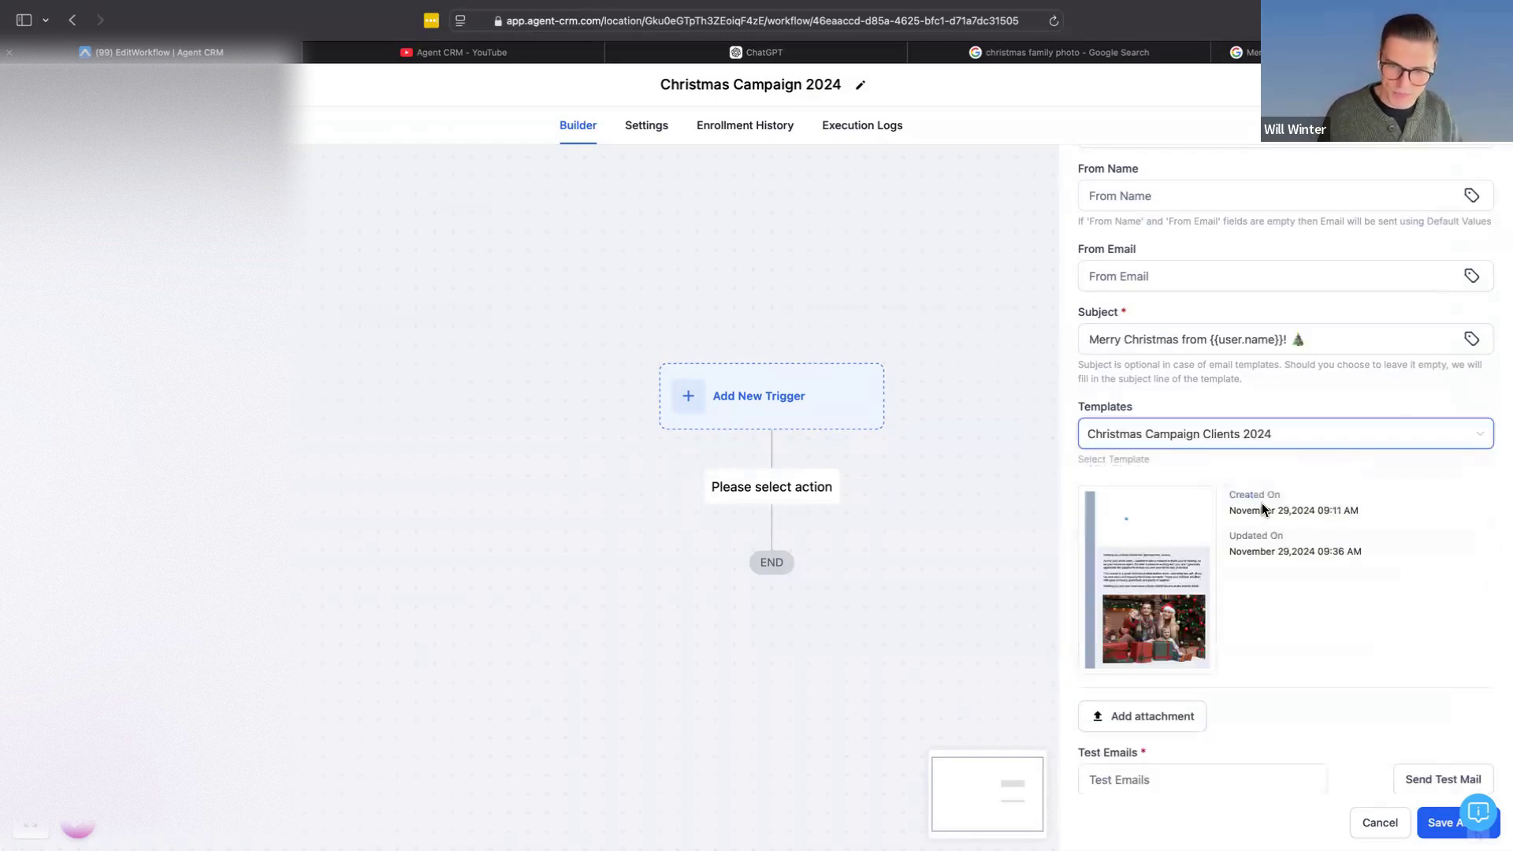
mouse_move(1186, 558)
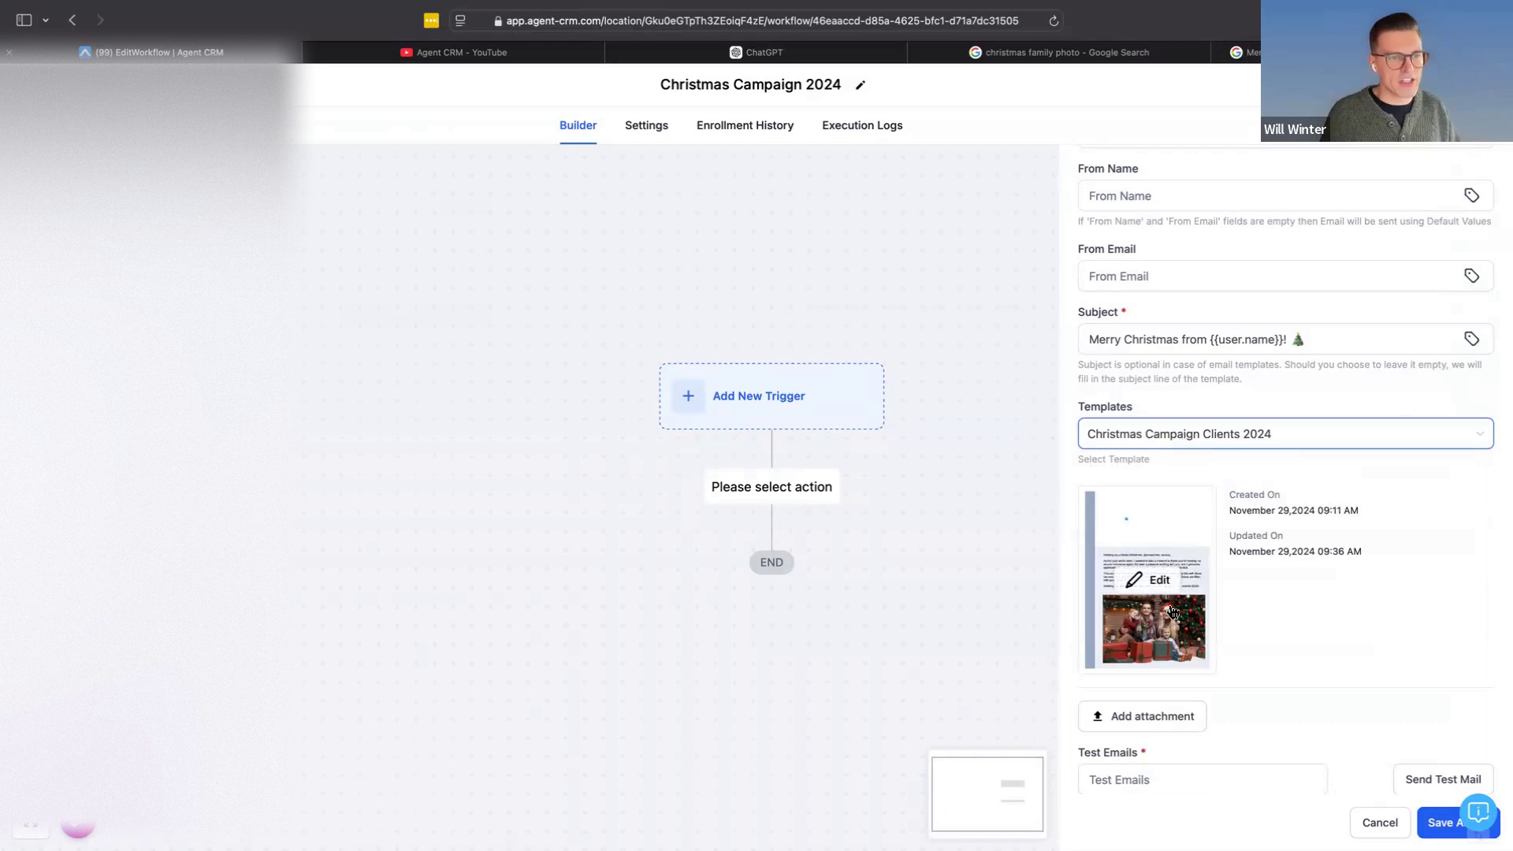
scroll(1201, 419, "up", 2)
scroll(1201, 417, "up", 3)
left_click(1196, 399)
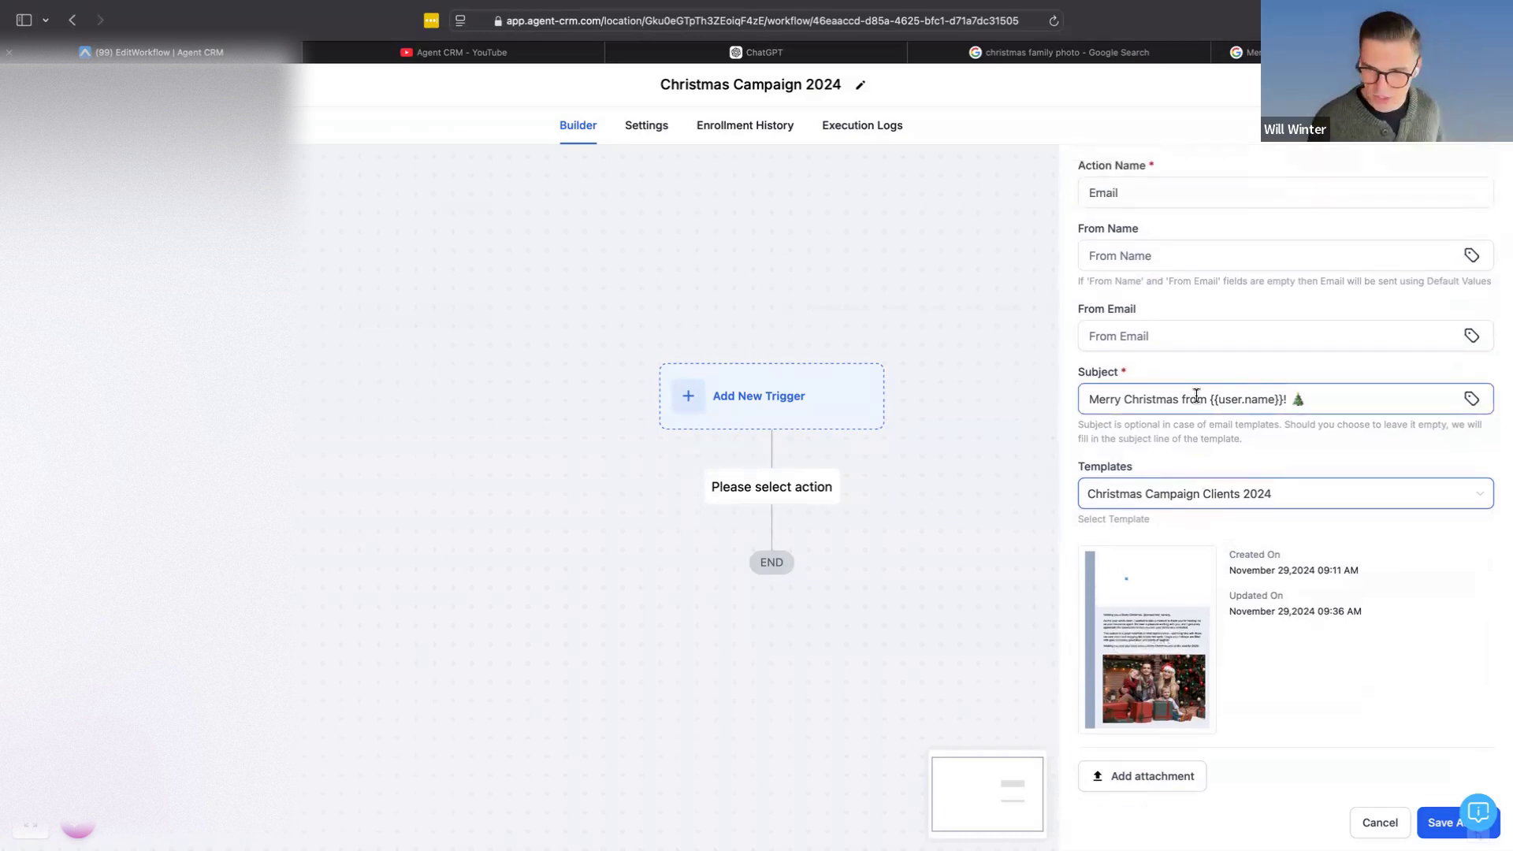
scroll(1215, 429, "up", 5)
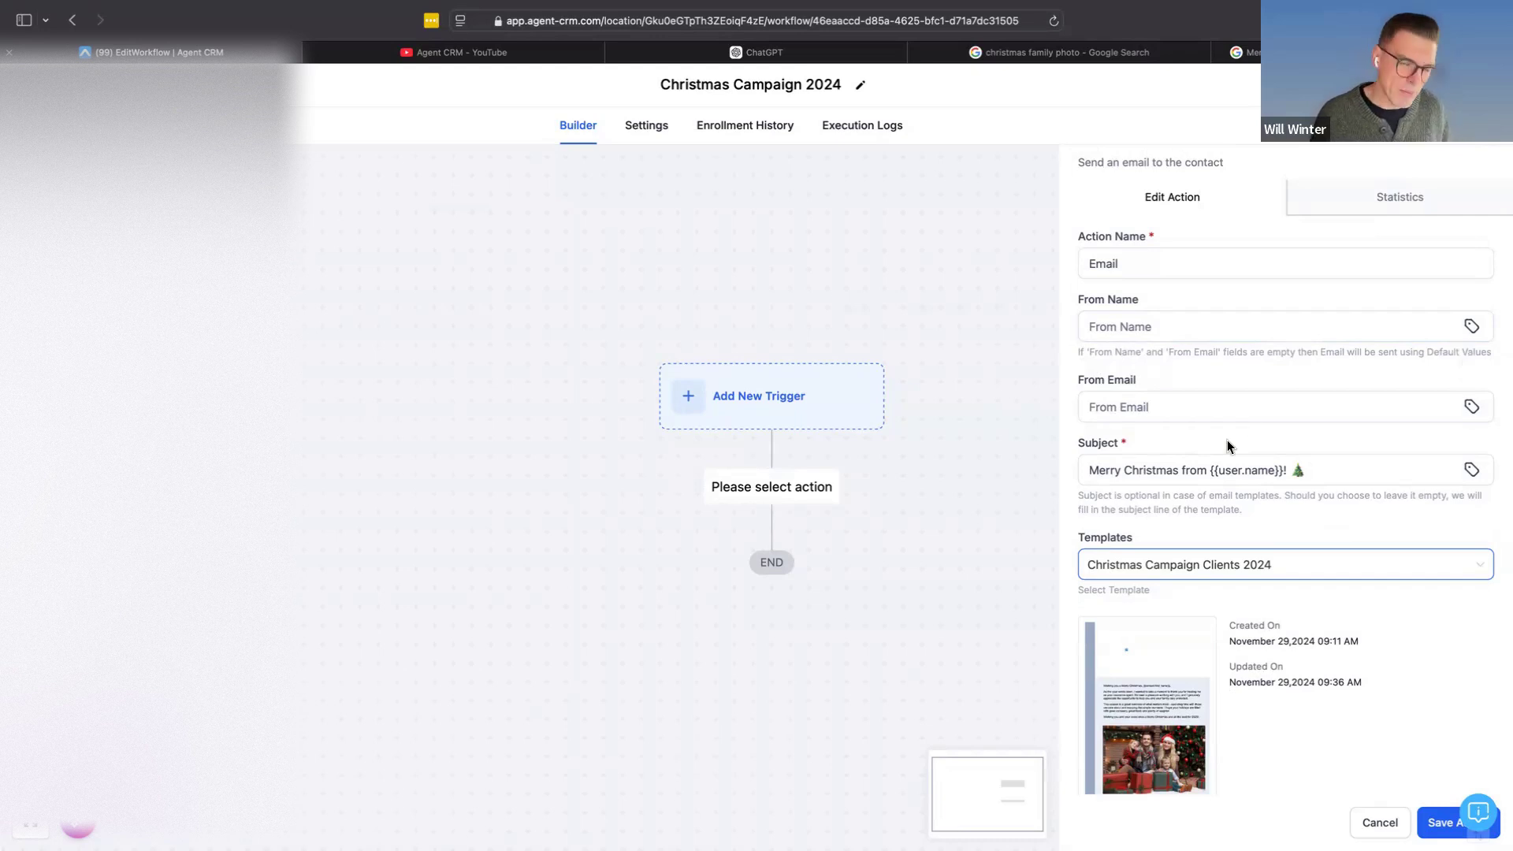
scroll(1227, 446, "down", 4)
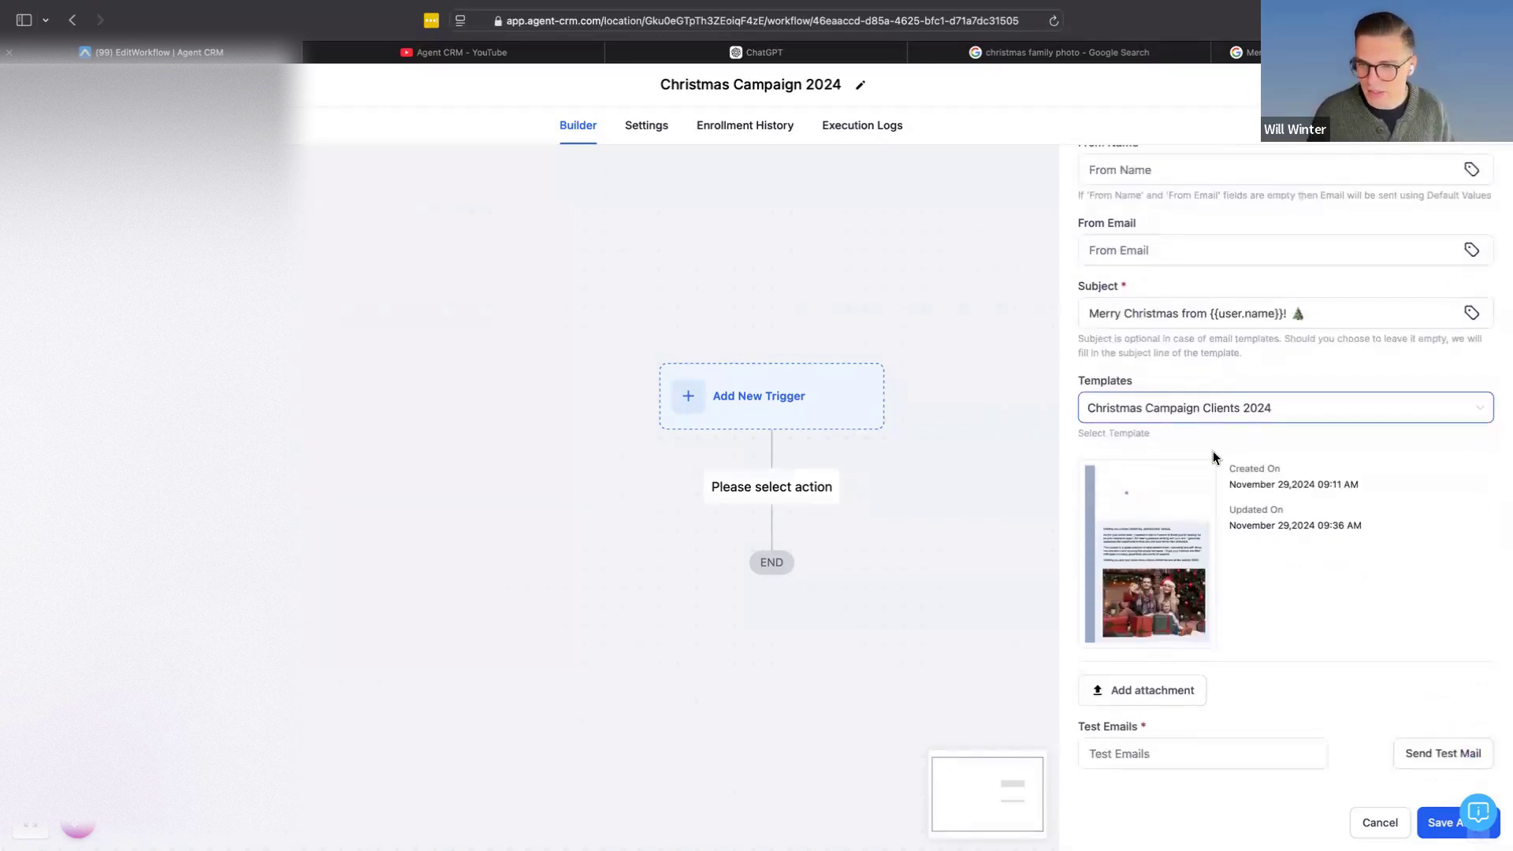
left_click(1431, 825)
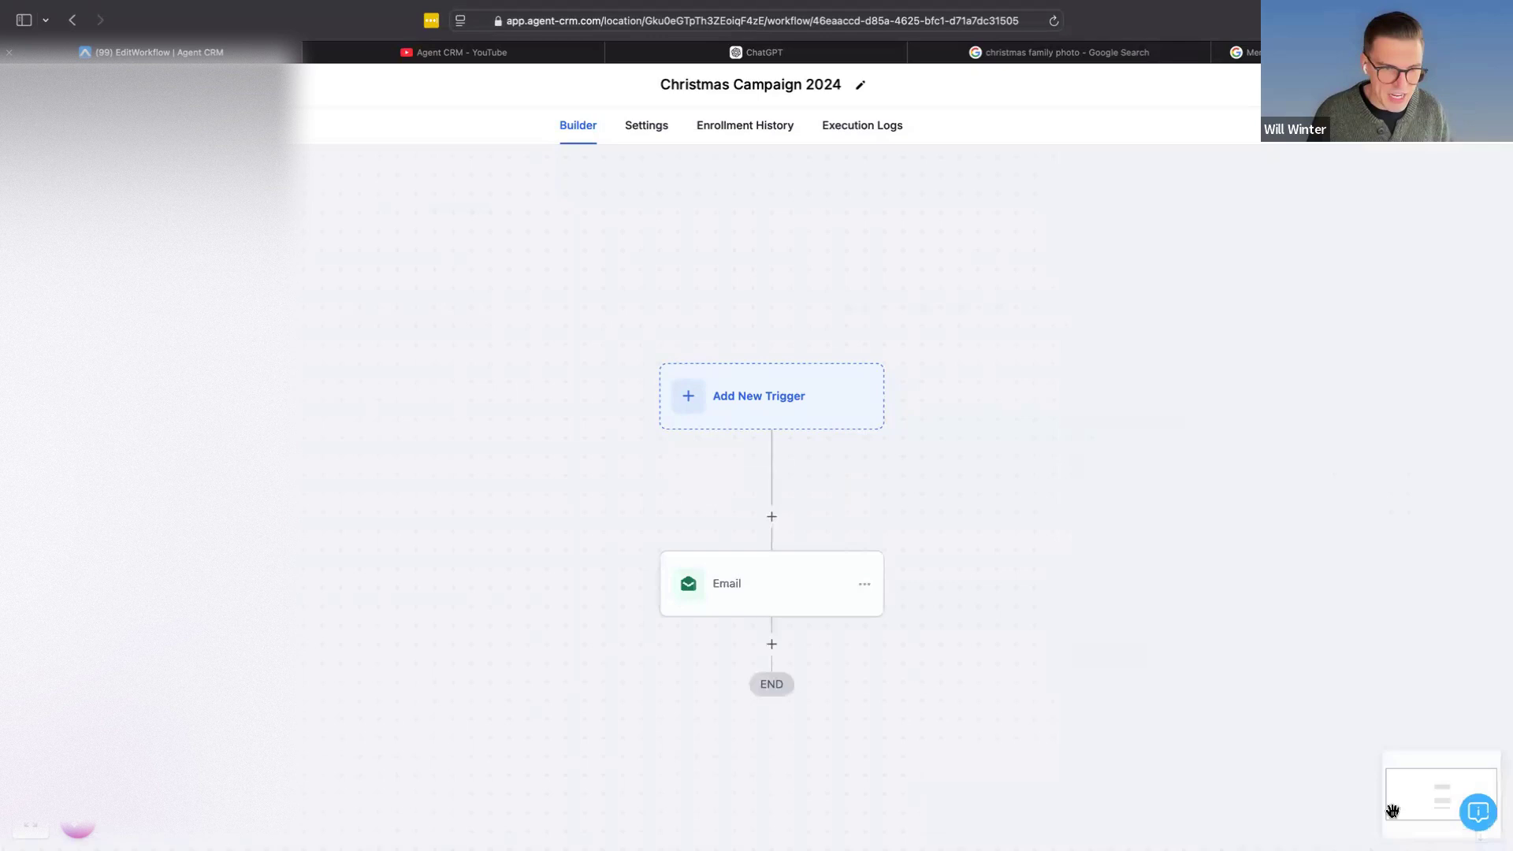
Step: Rename the email step to 'Christmas Email Template' and save it
left_click(755, 584)
left_click(1155, 302)
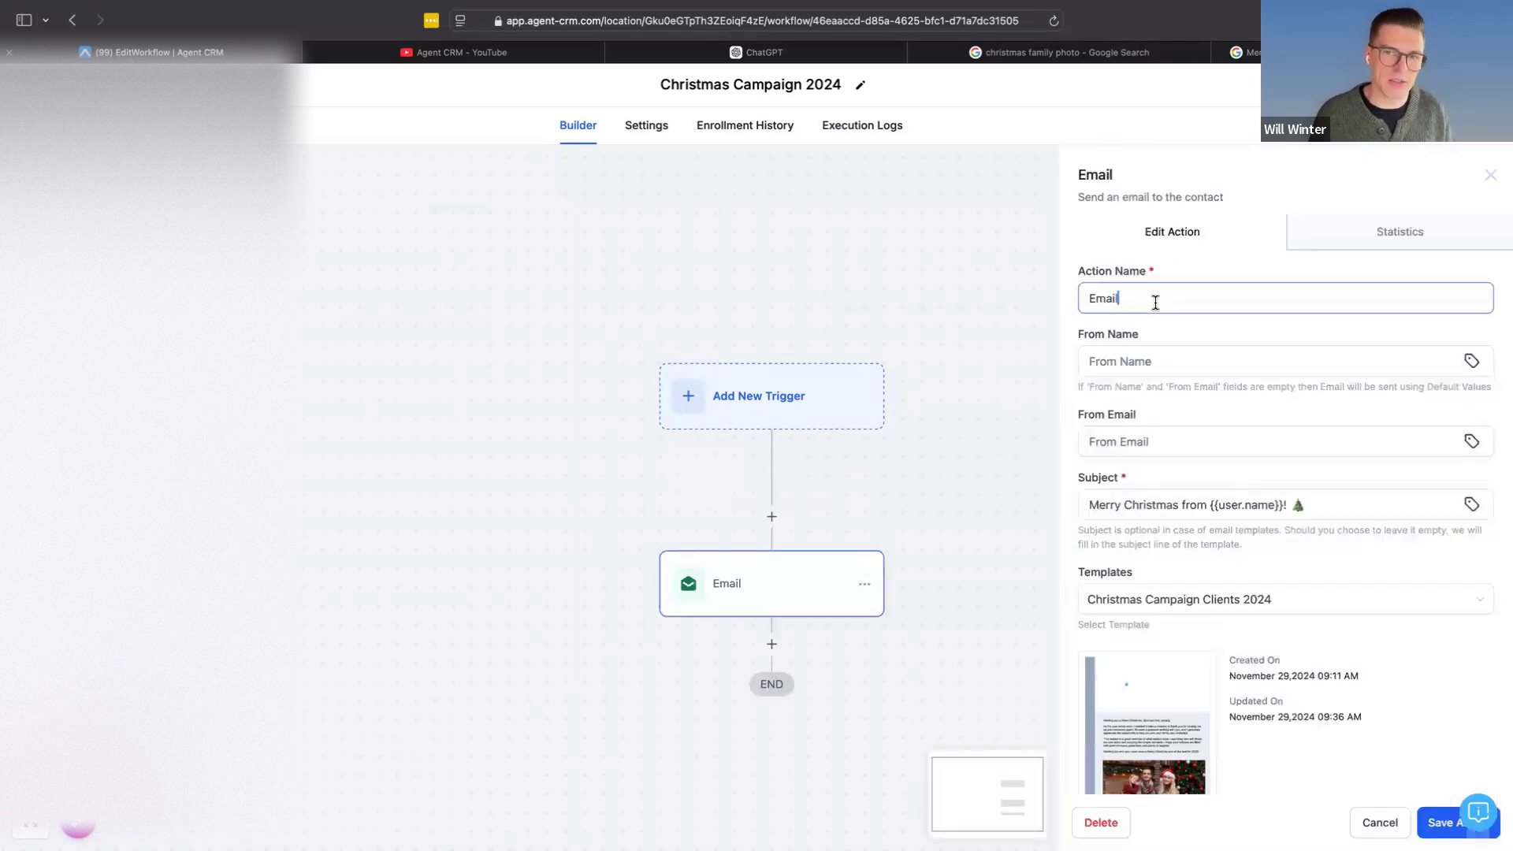
key("BackSpace")
key("BackSpace")
key("BackSpace")
key("BackSpace")
key("BackSpace")
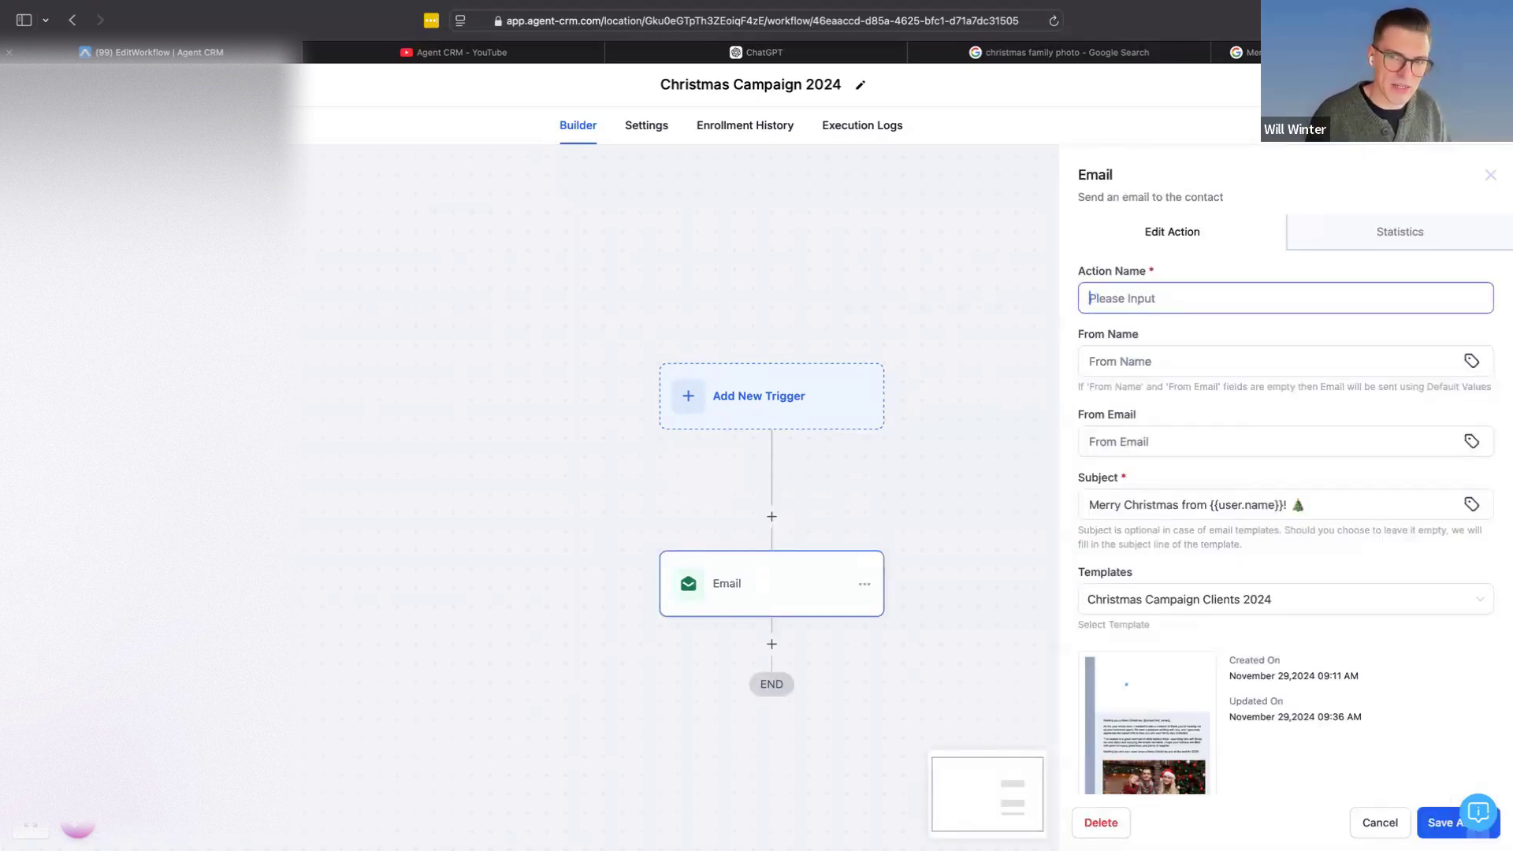
type("Christmas Email Te")
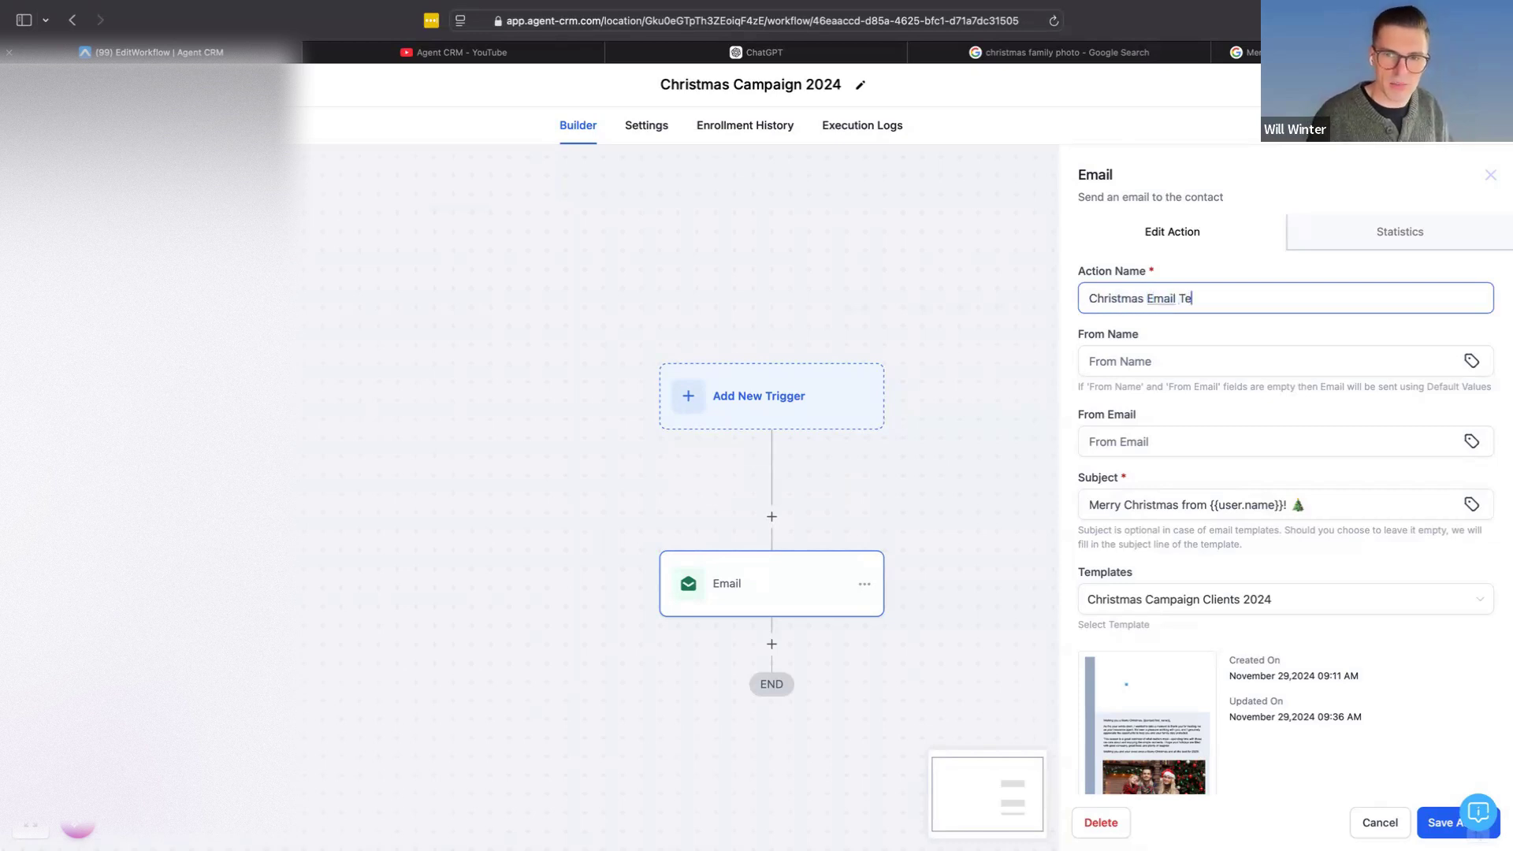
type("mplate")
left_click(1434, 822)
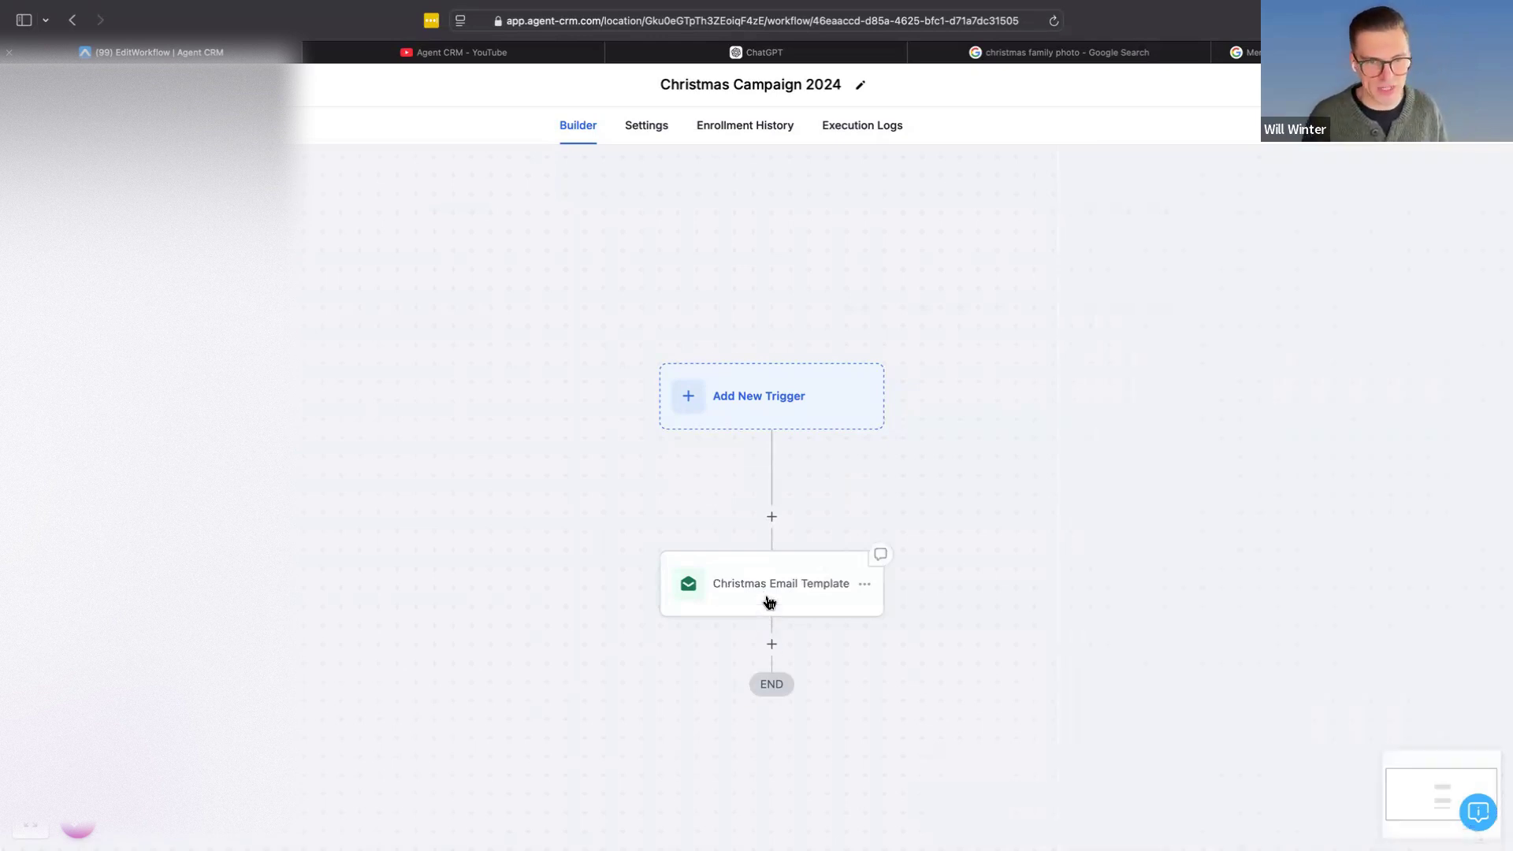
Step: Insert a Send SMS step above the Christmas Email Template
left_click(771, 519)
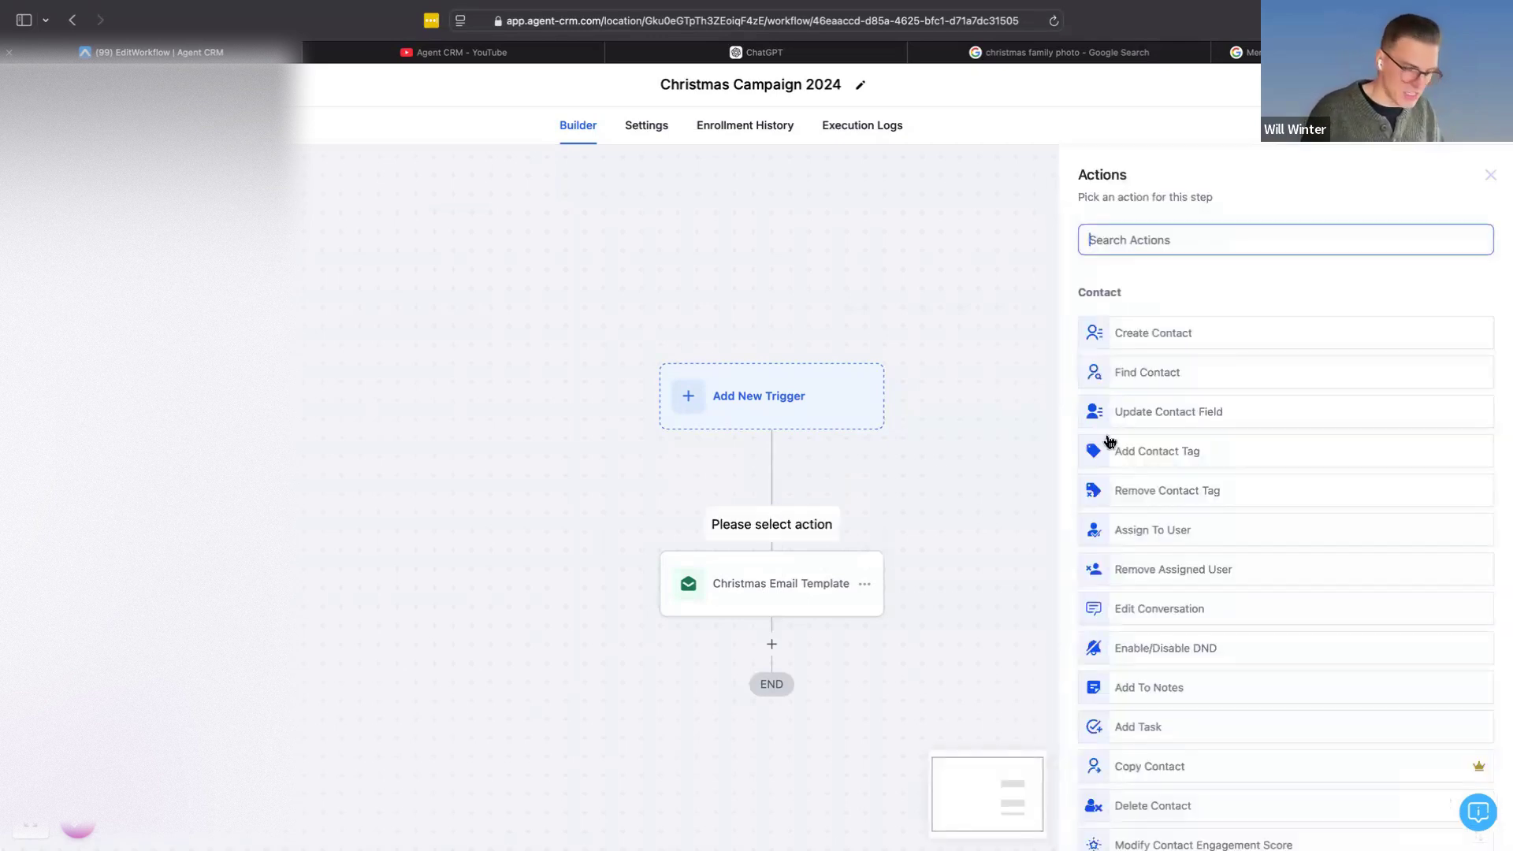
type("sms")
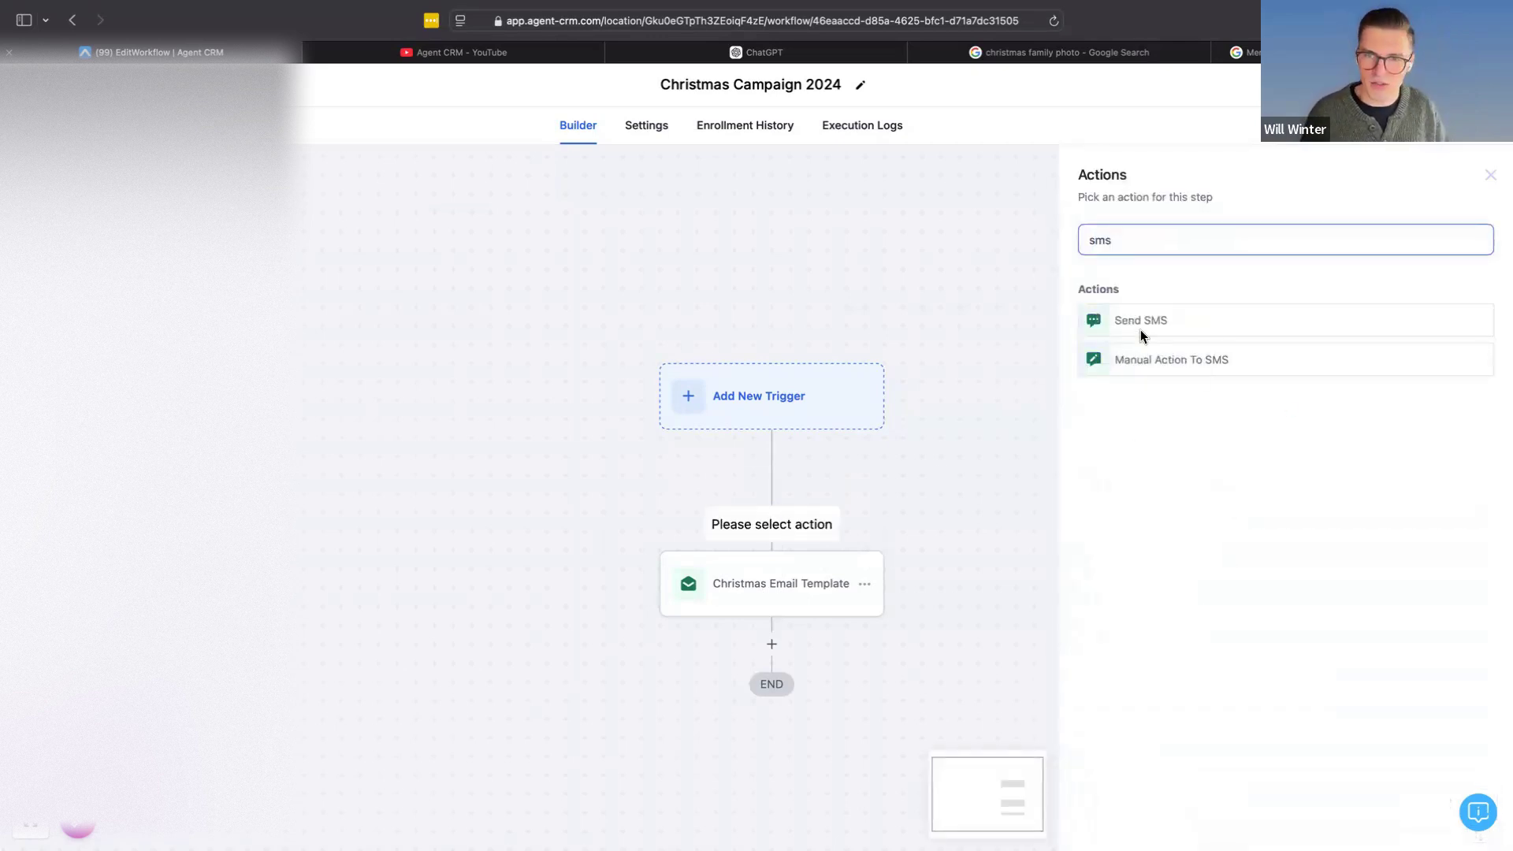
left_click(1137, 319)
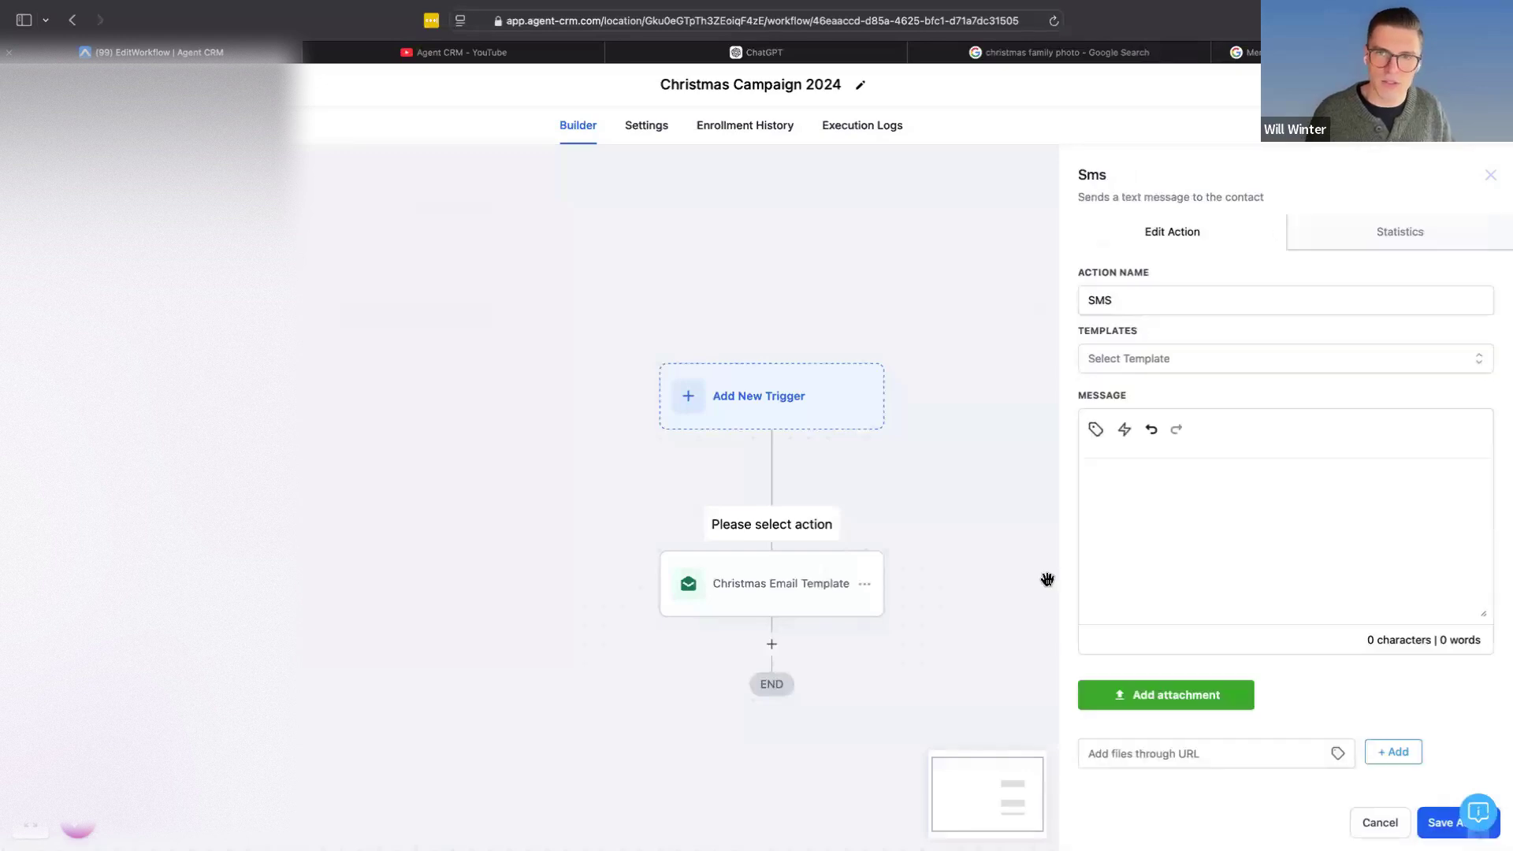
Step: Select ChatGPT's Christmas email text and start a new prompt
left_click(815, 59)
left_click_drag(686, 473, 590, 186)
left_click(587, 776)
Step: Ask ChatGPT 'Write me a text that goes along with this.' and review the draft
type("Write me a text th")
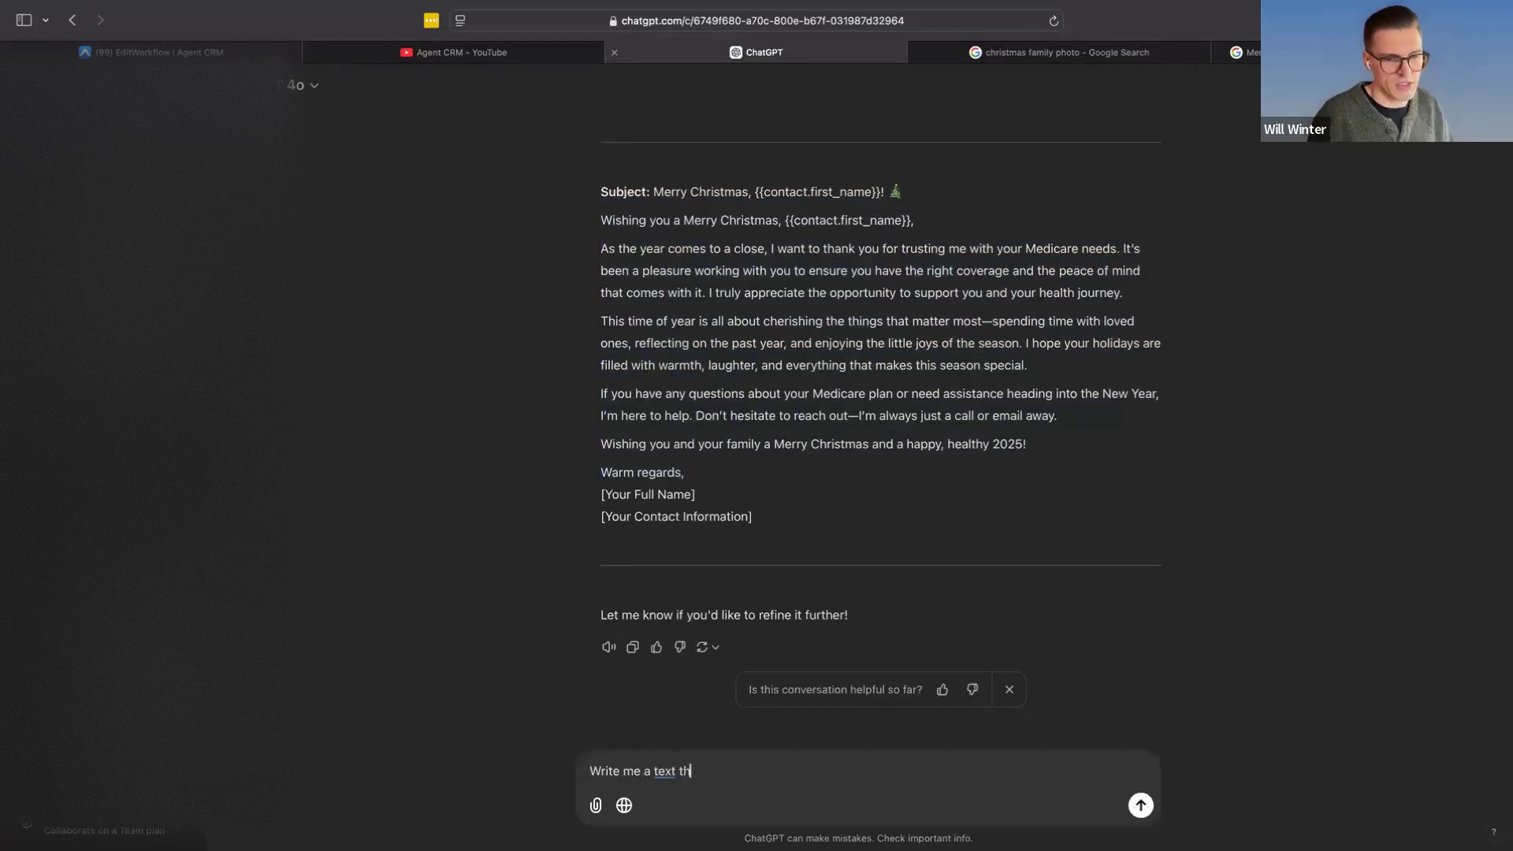
type("at goes along with this.")
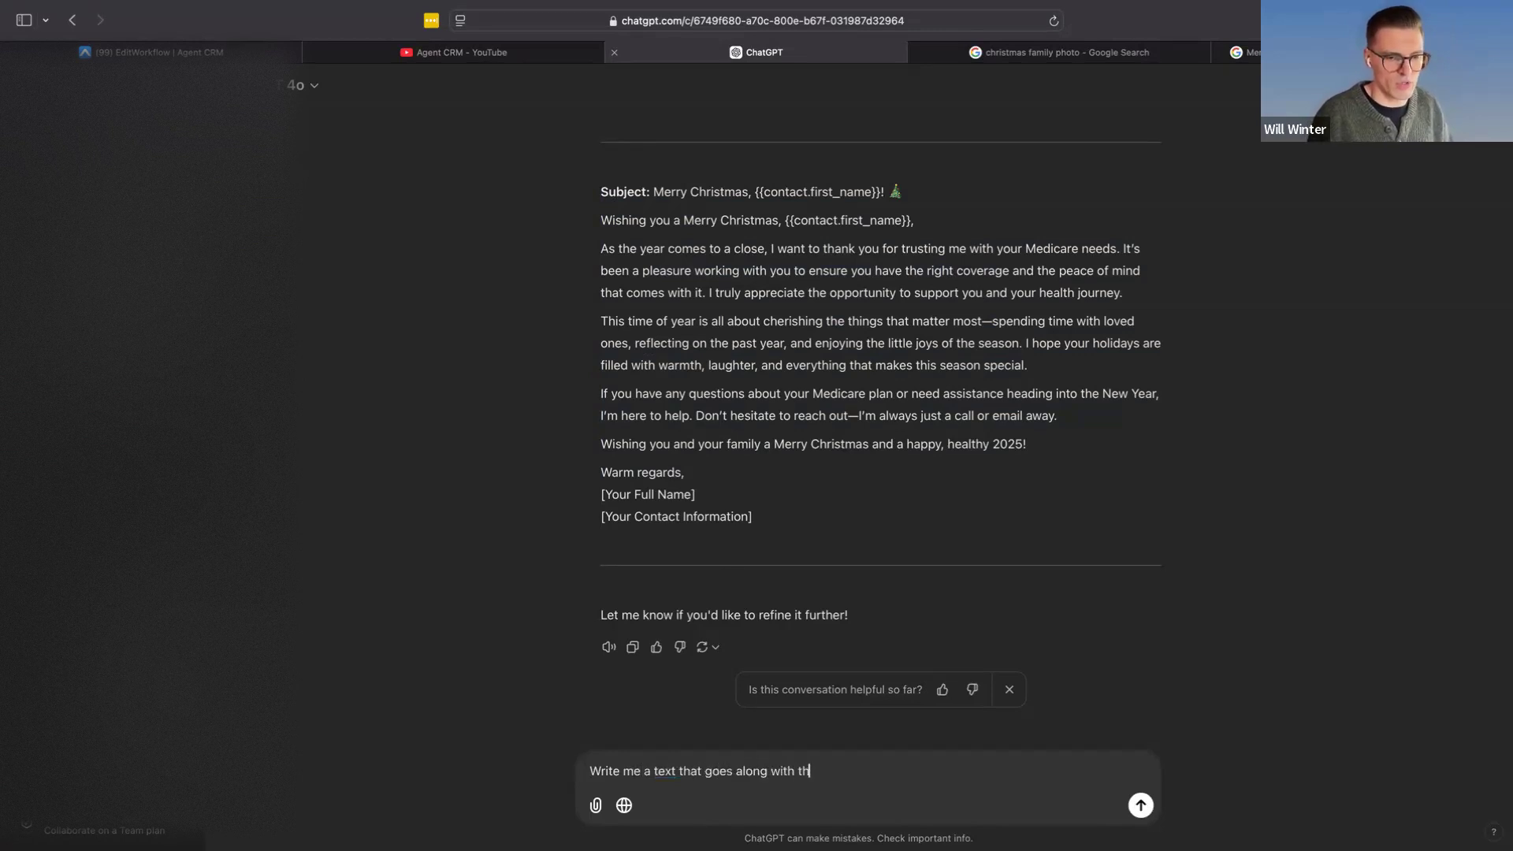
key("Return")
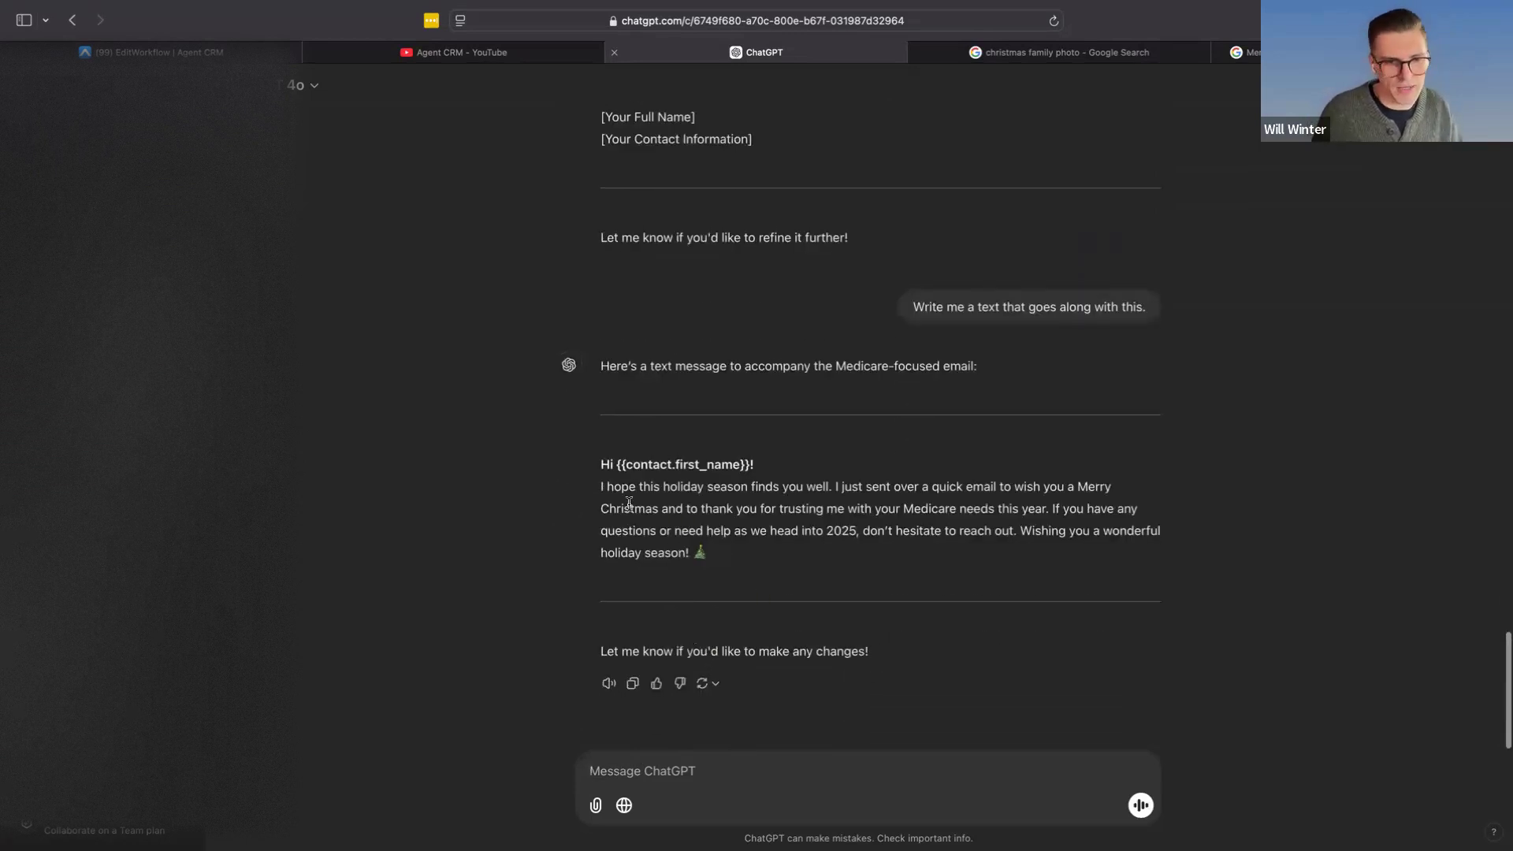
left_click_drag(629, 502, 713, 555)
Step: Have ChatGPT remove the Medicare reference, then copy the revised text message
left_click(650, 770)
type("remin")
key("BackSpace")
type("ove")
key("BackSpace")
key("BackSpace")
key("BackSpace")
type("e medicare")
key("BackSpace")
key("BackSpace")
key("BackSpace")
key("BackSpace")
type("are refrecent")
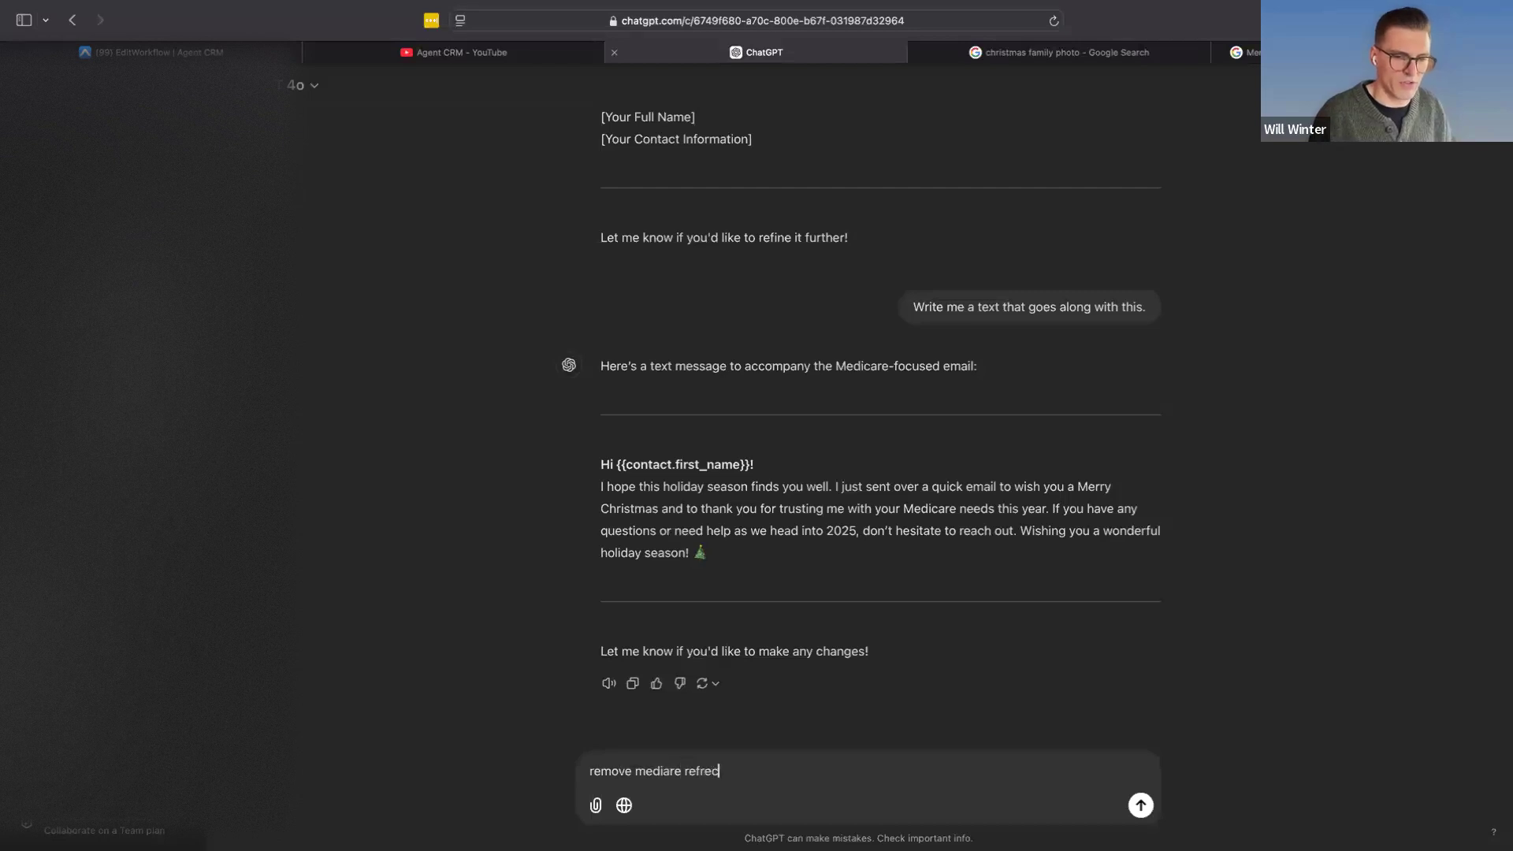
key("Return")
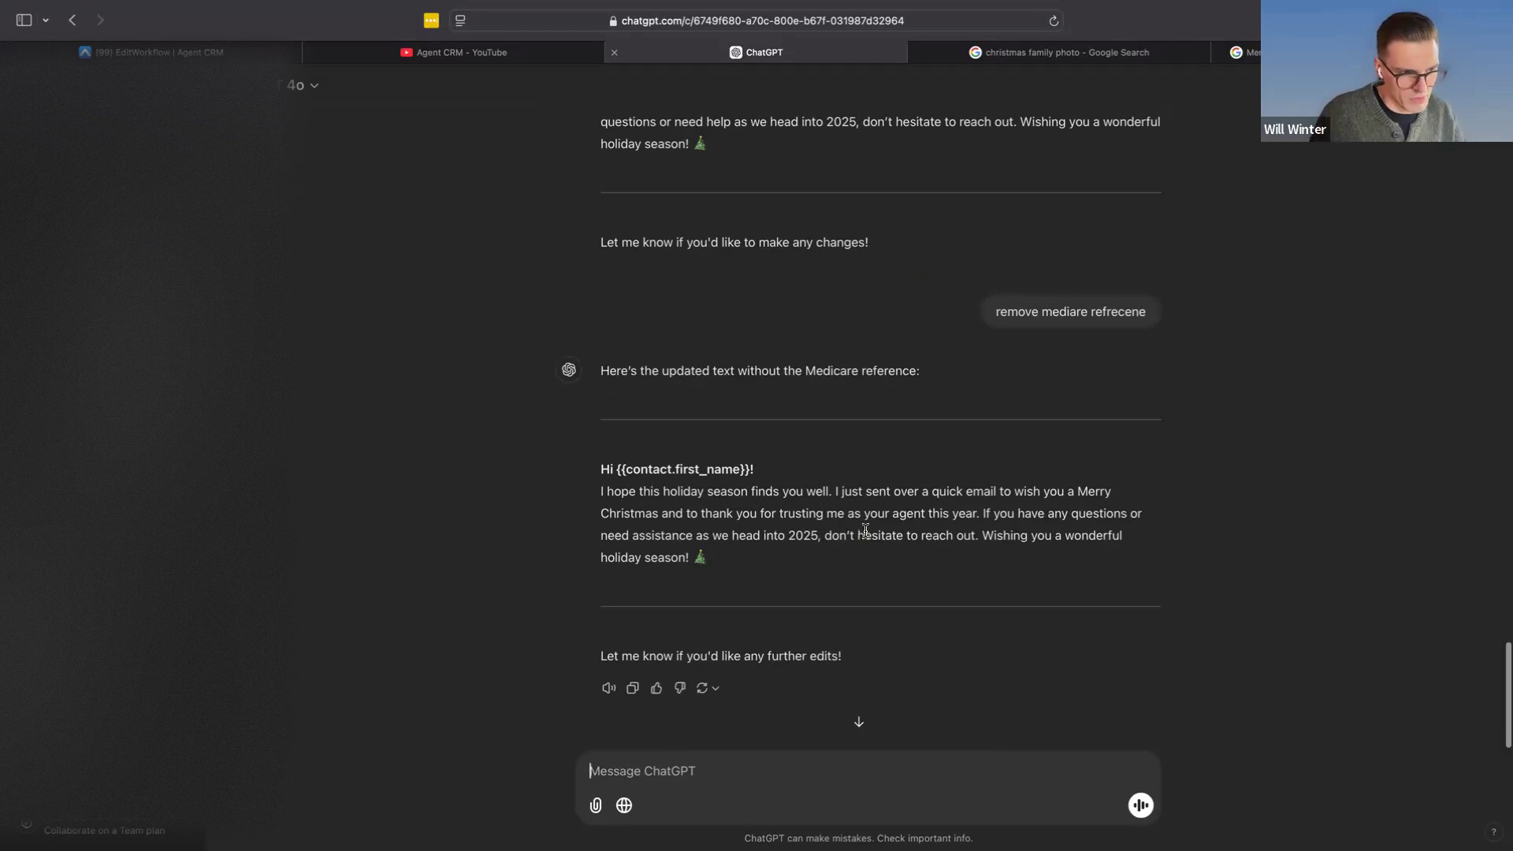
left_click_drag(722, 578, 601, 468)
key("super+c")
left_click(609, 507)
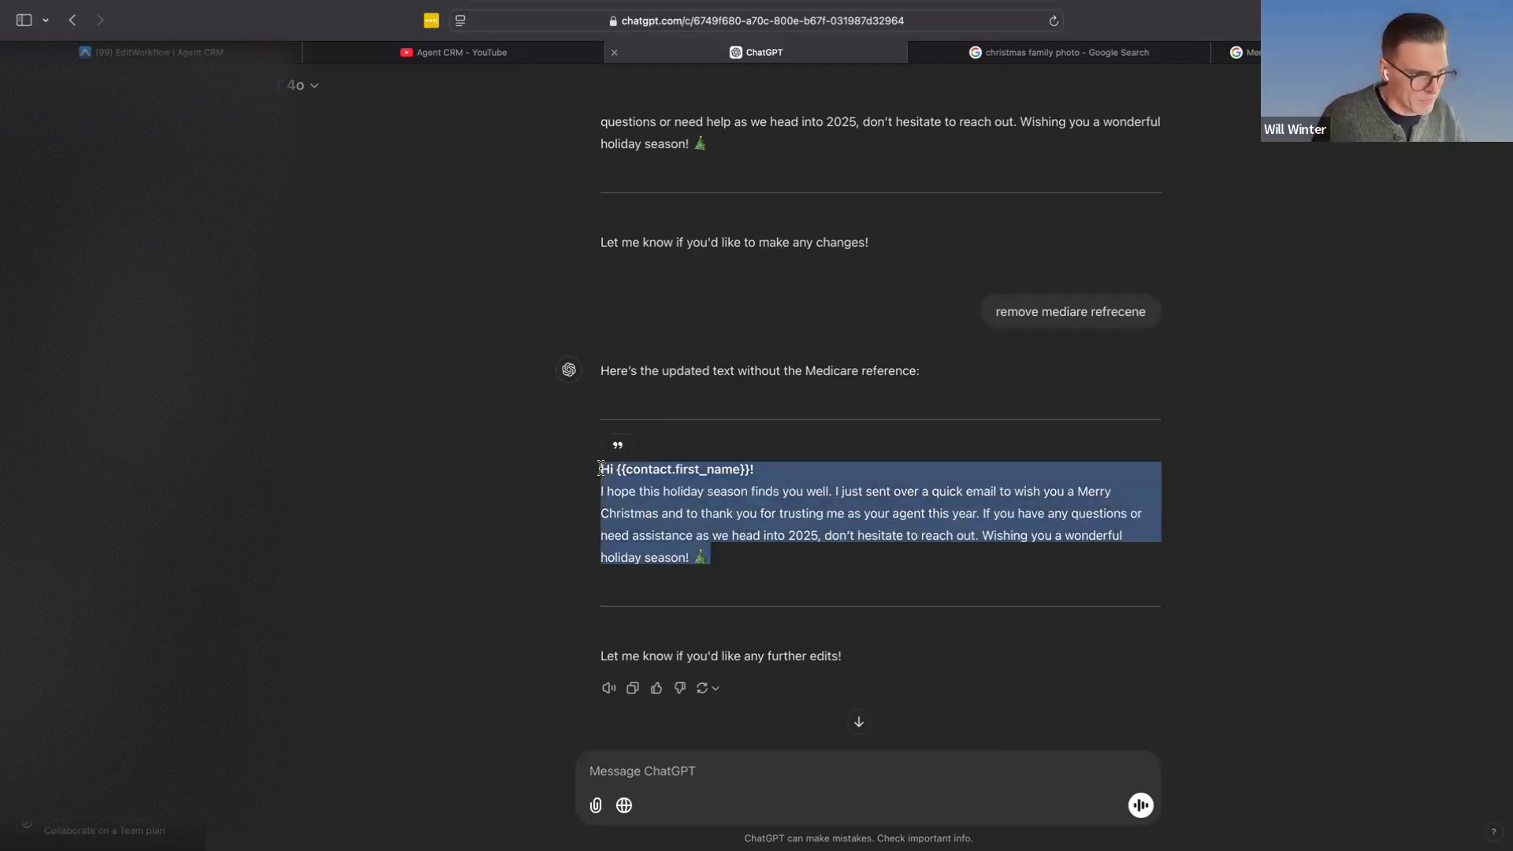
left_click(231, 52)
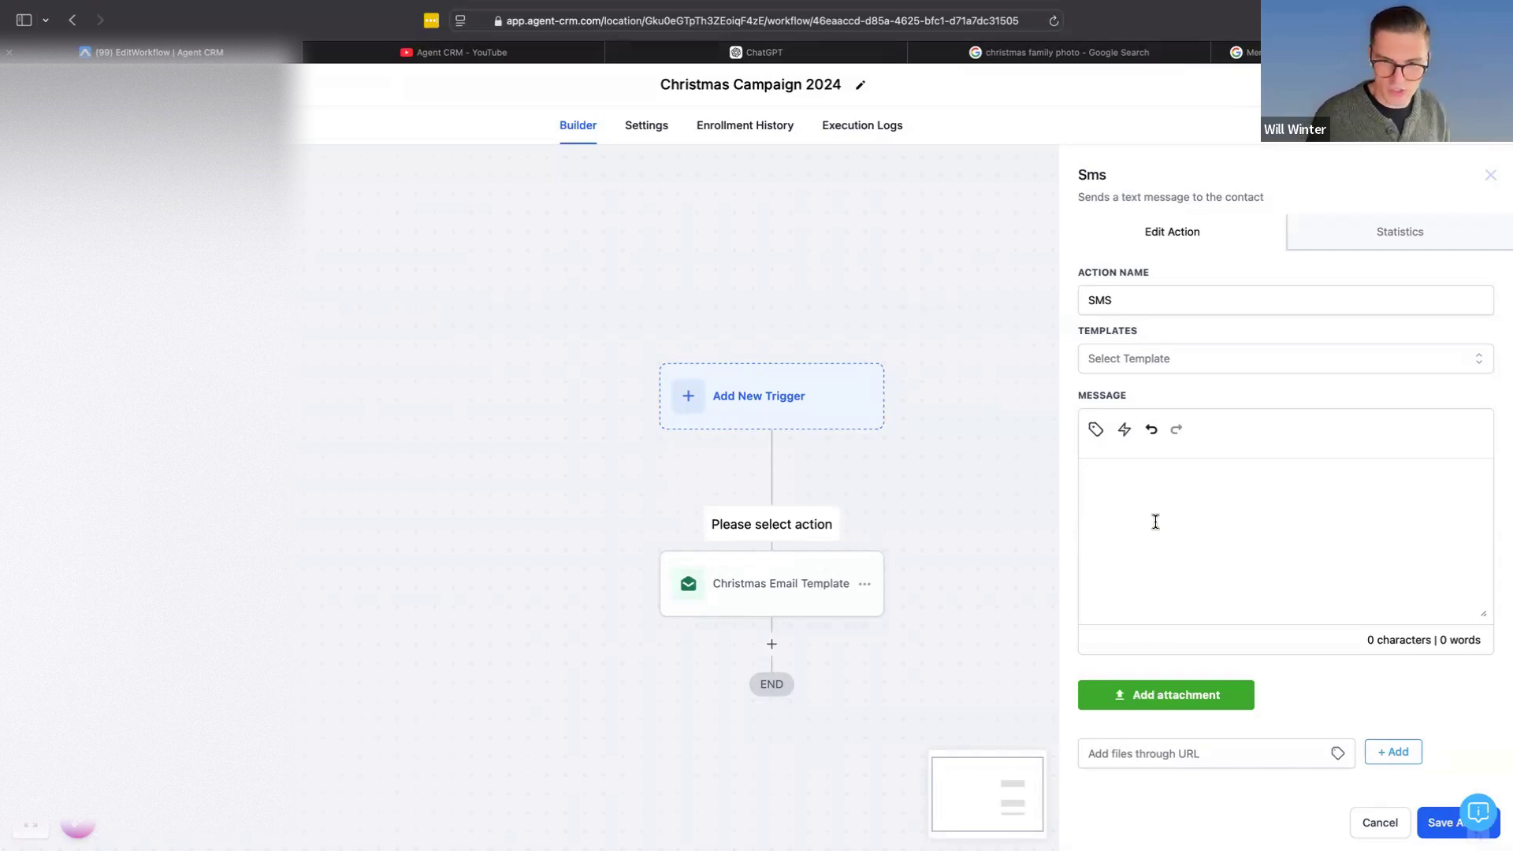
Step: Paste the holiday message with a break after the greeting, attach Family-Christmas-Photos.jpeg, and save the SMS step
key("super+v")
left_click(1262, 468)
key("Return")
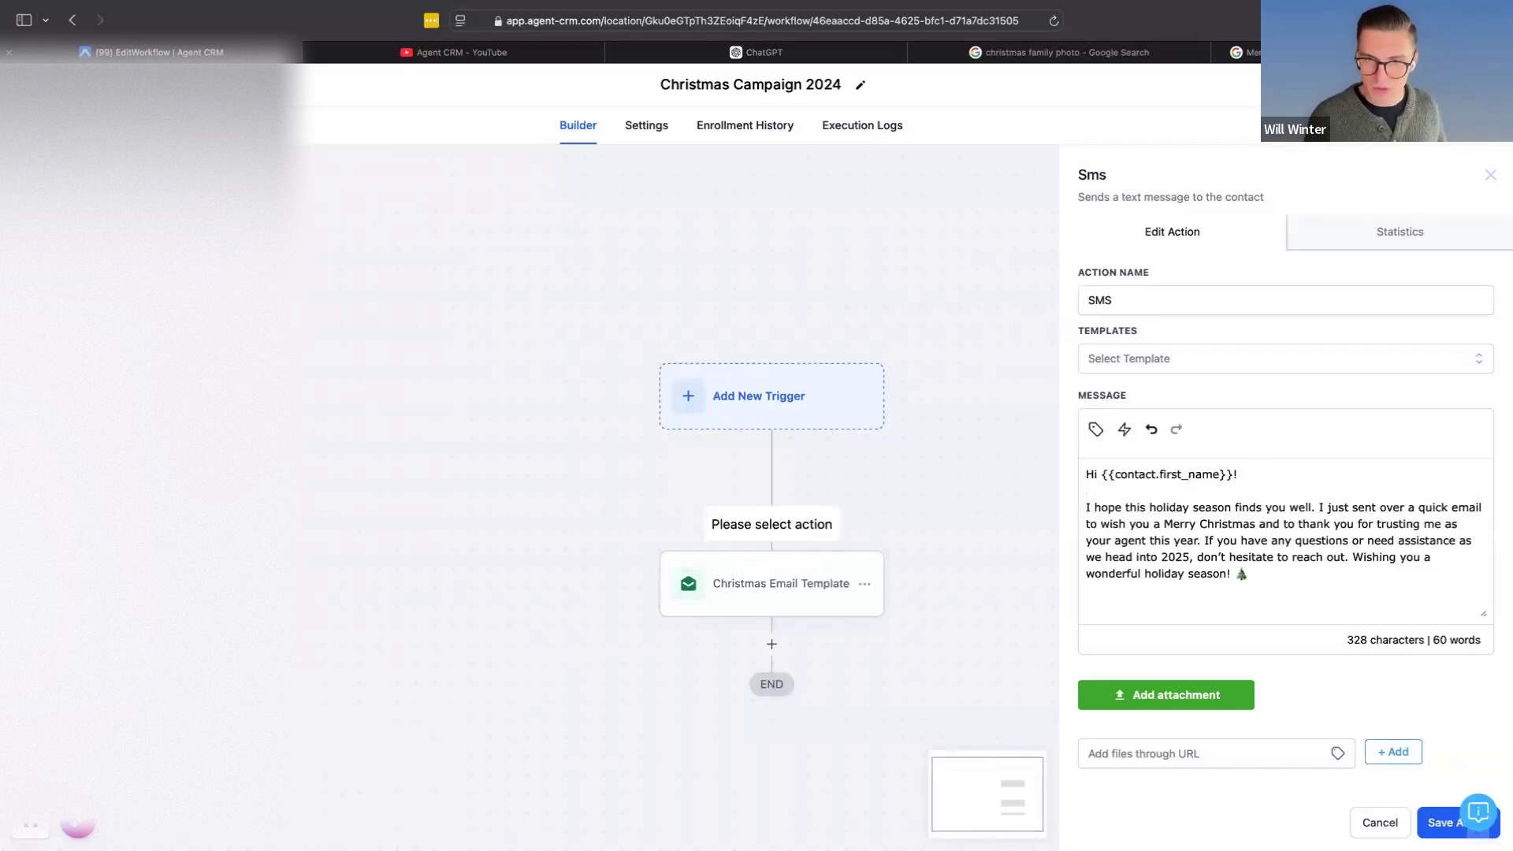
left_click(1145, 701)
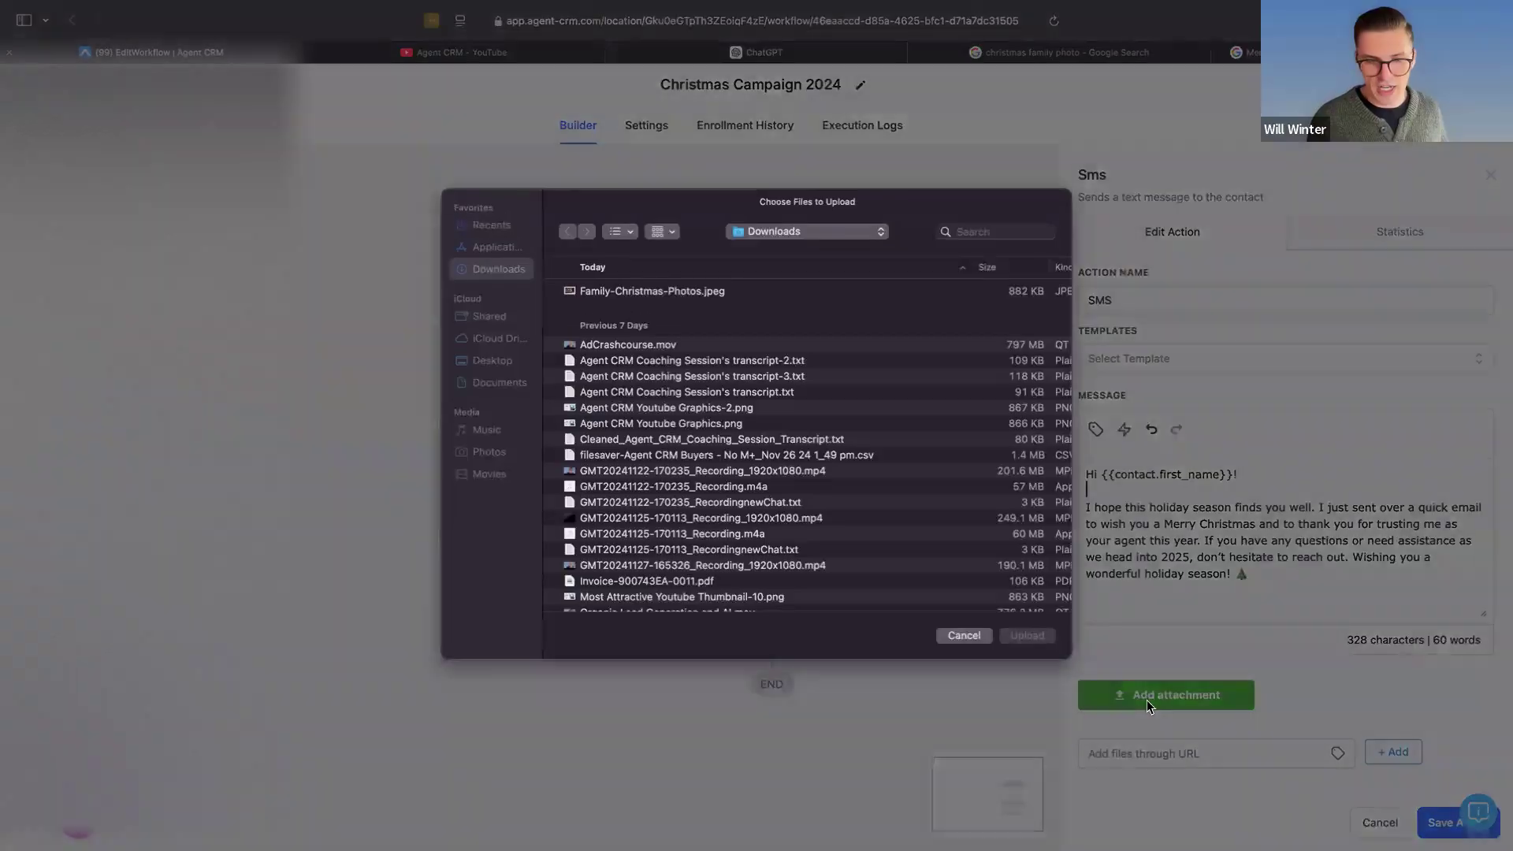
double_click(651, 296)
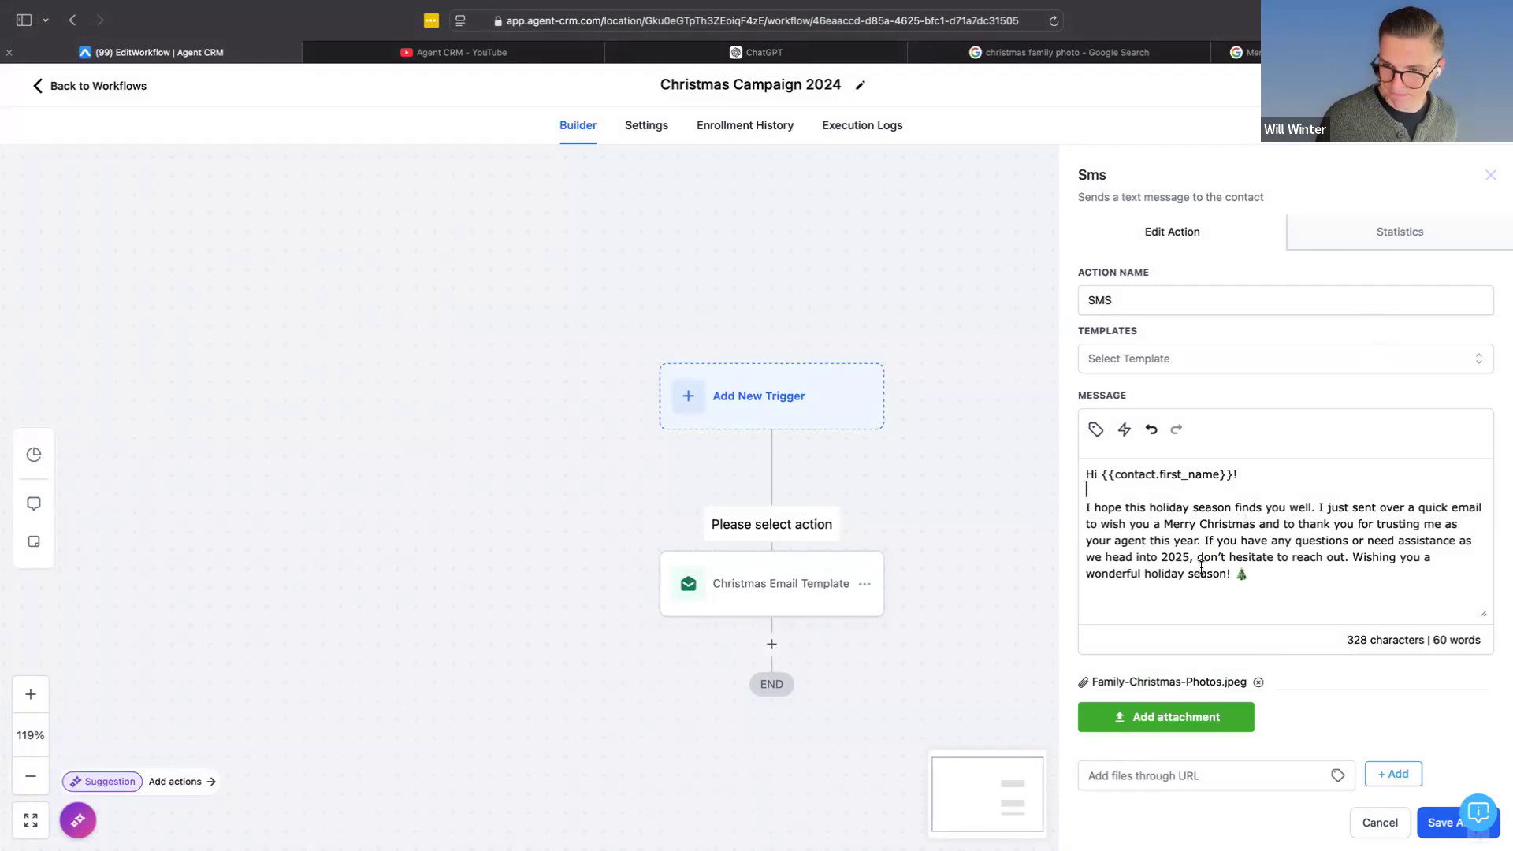
left_click(1442, 822)
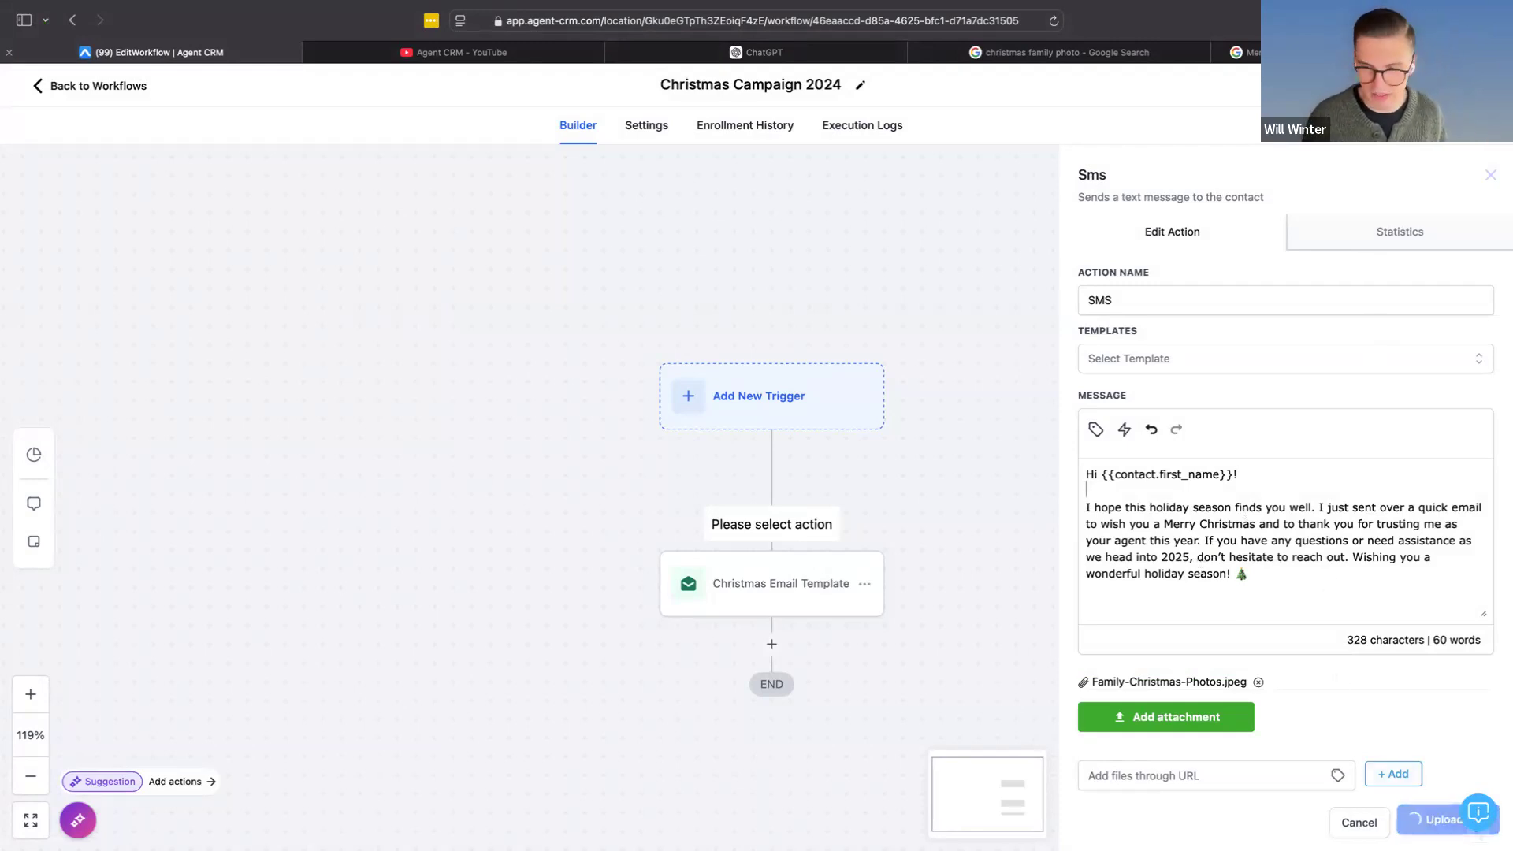
scroll(927, 658, "down", 5)
scroll(928, 658, "down", 2)
scroll(928, 658, "up", 4)
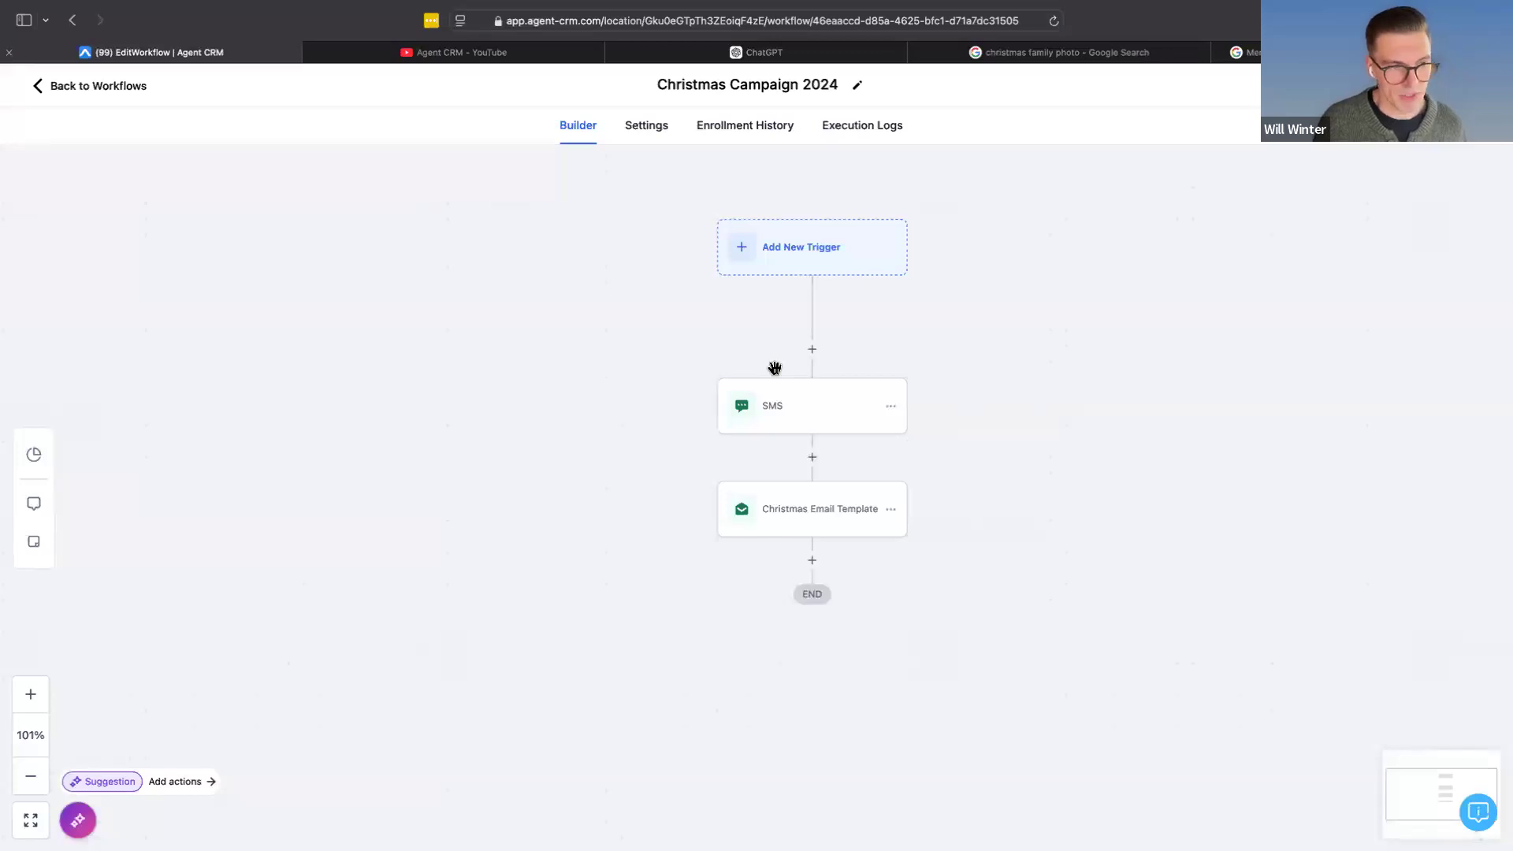
left_click(812, 355)
left_click(663, 297)
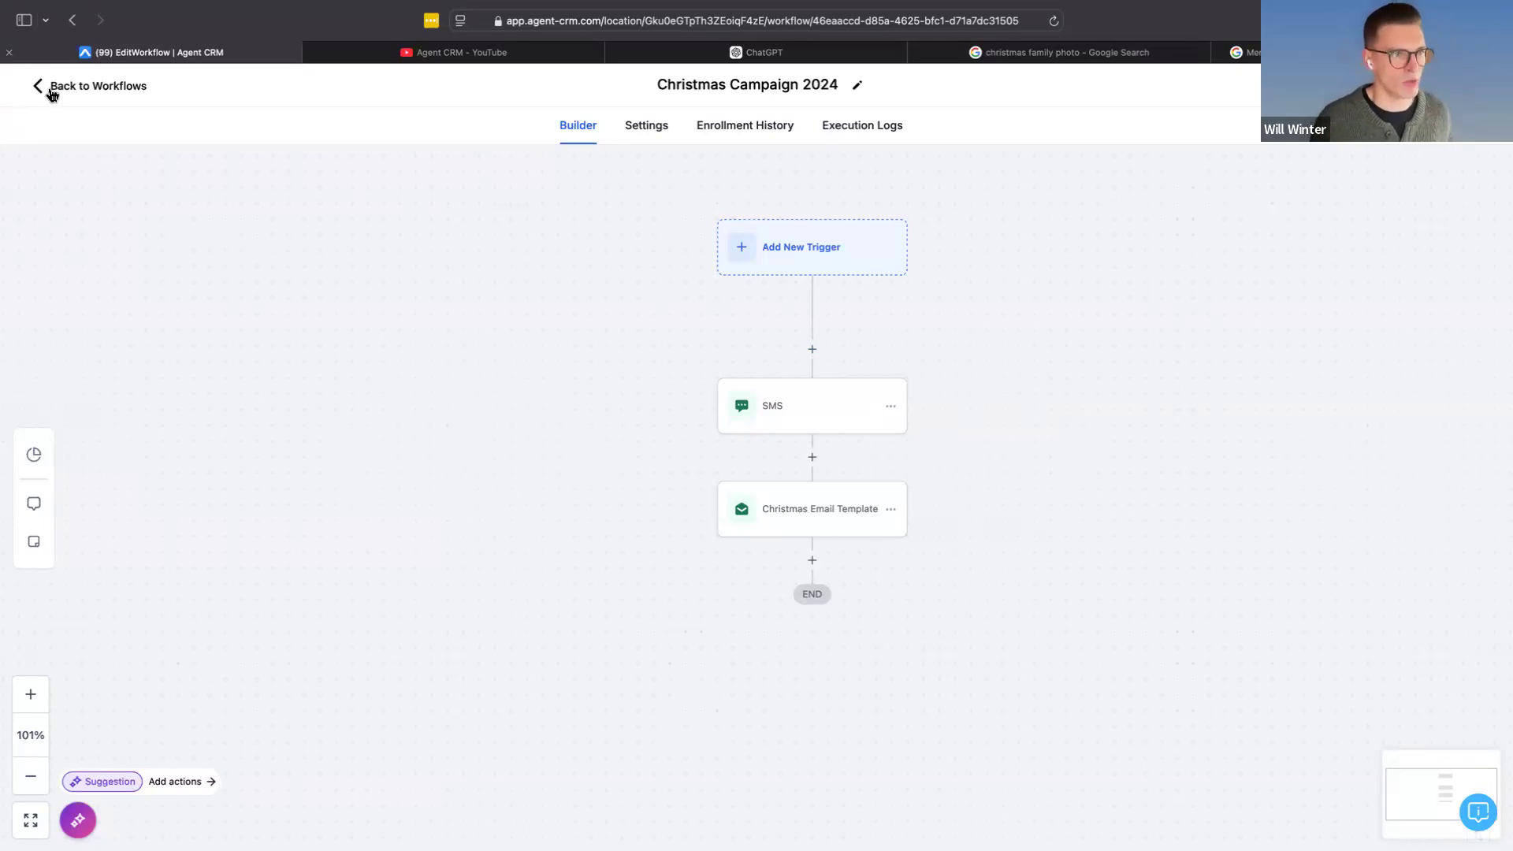
left_click(814, 355)
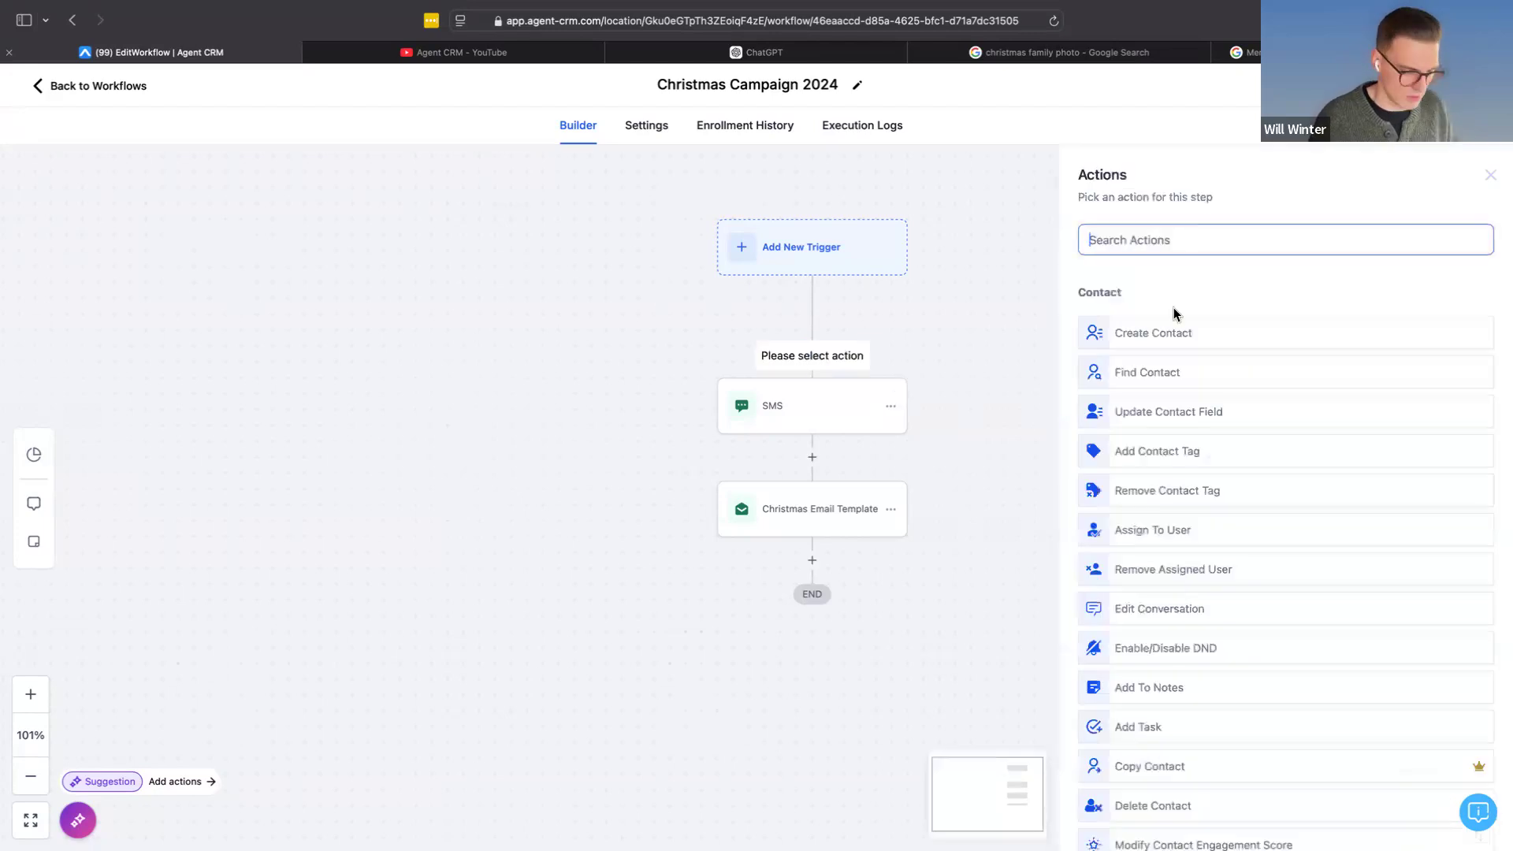
type("wait")
left_click(1139, 325)
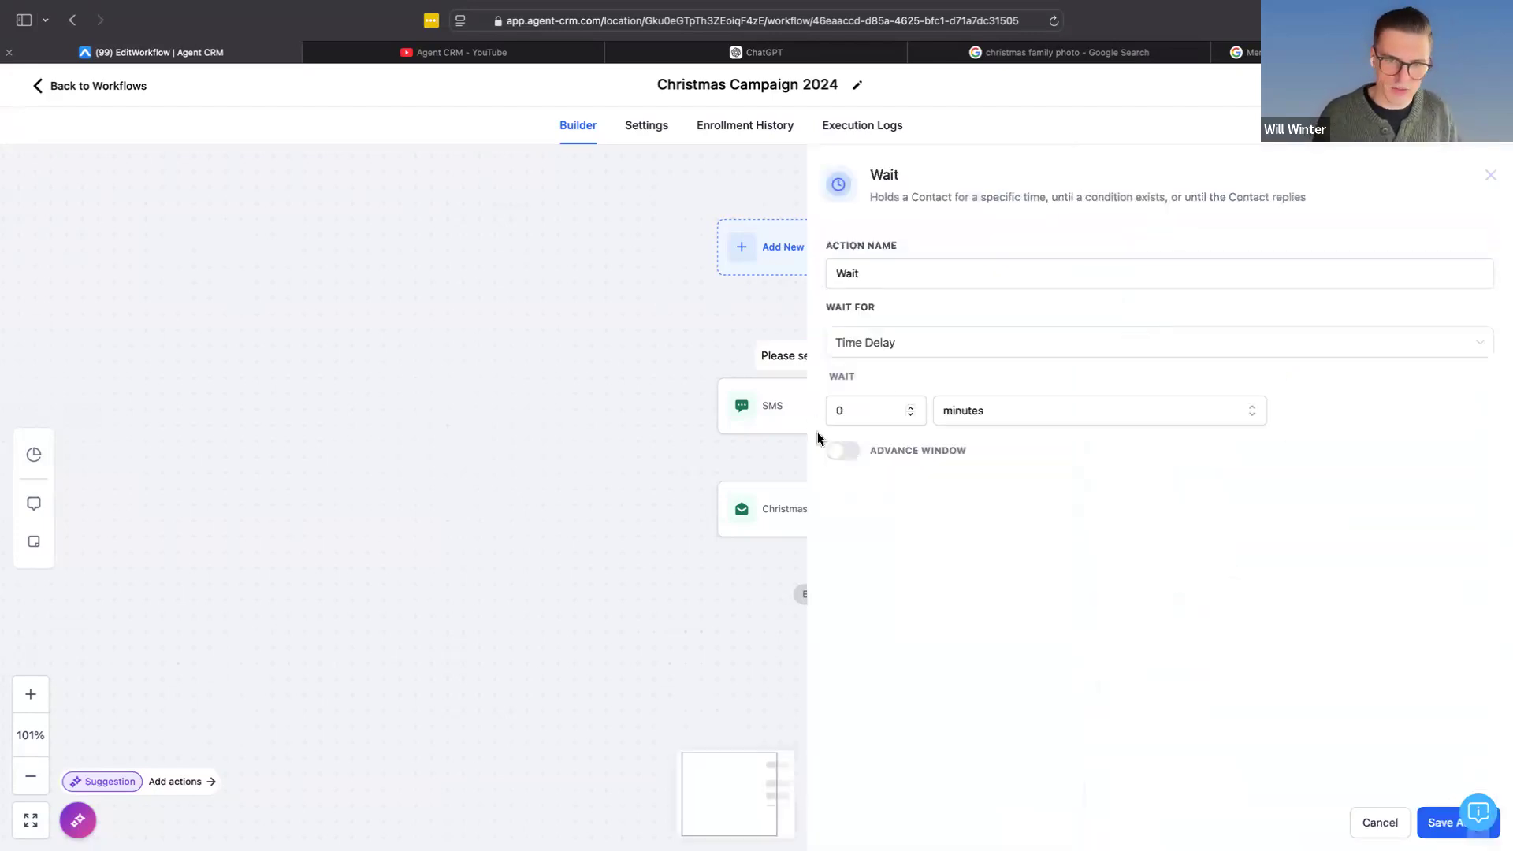
left_click(850, 457)
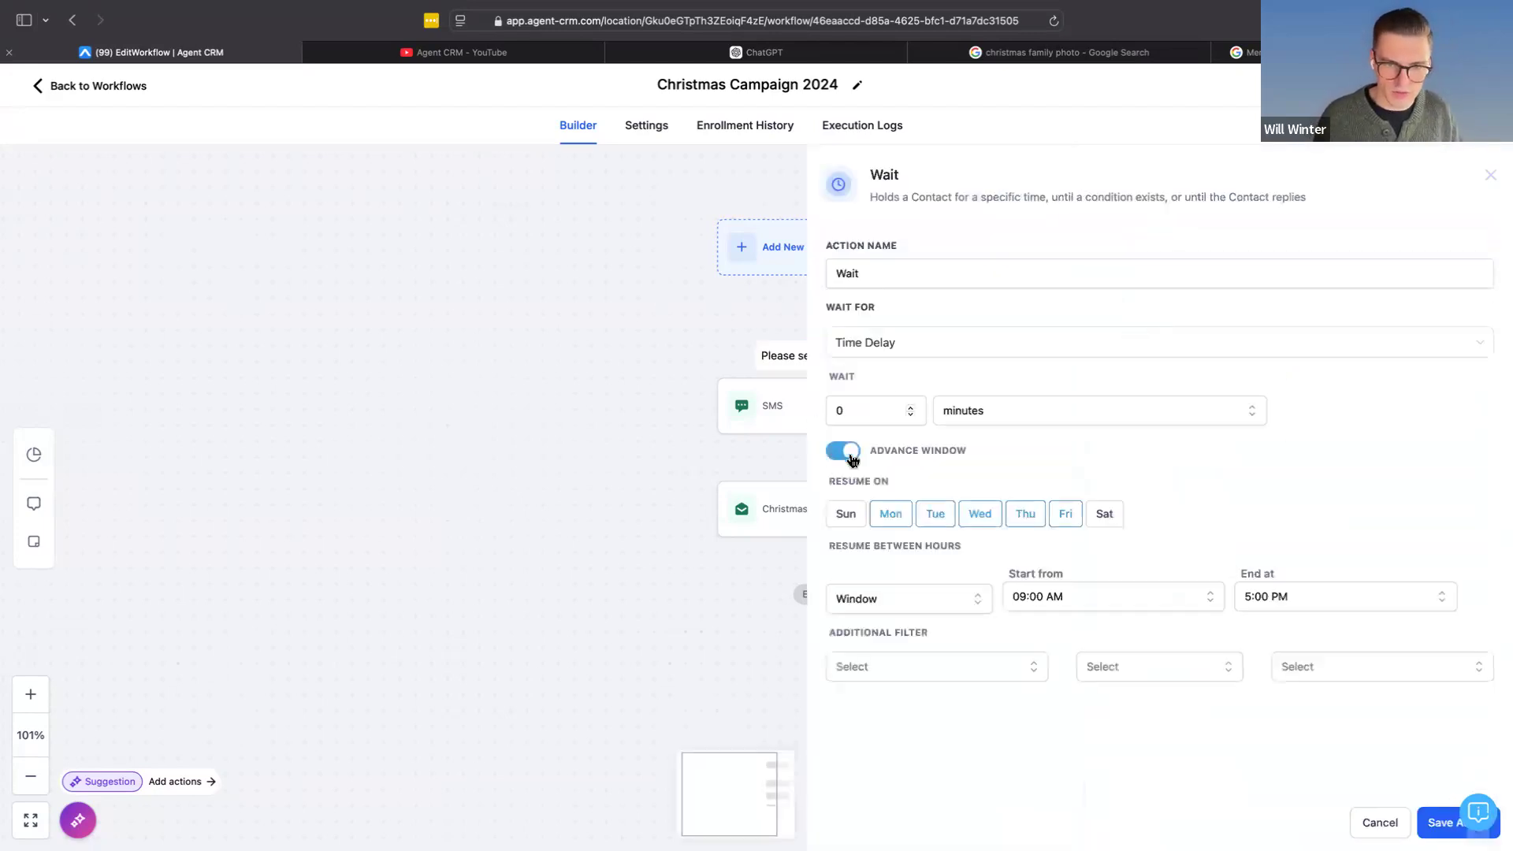
left_click(925, 605)
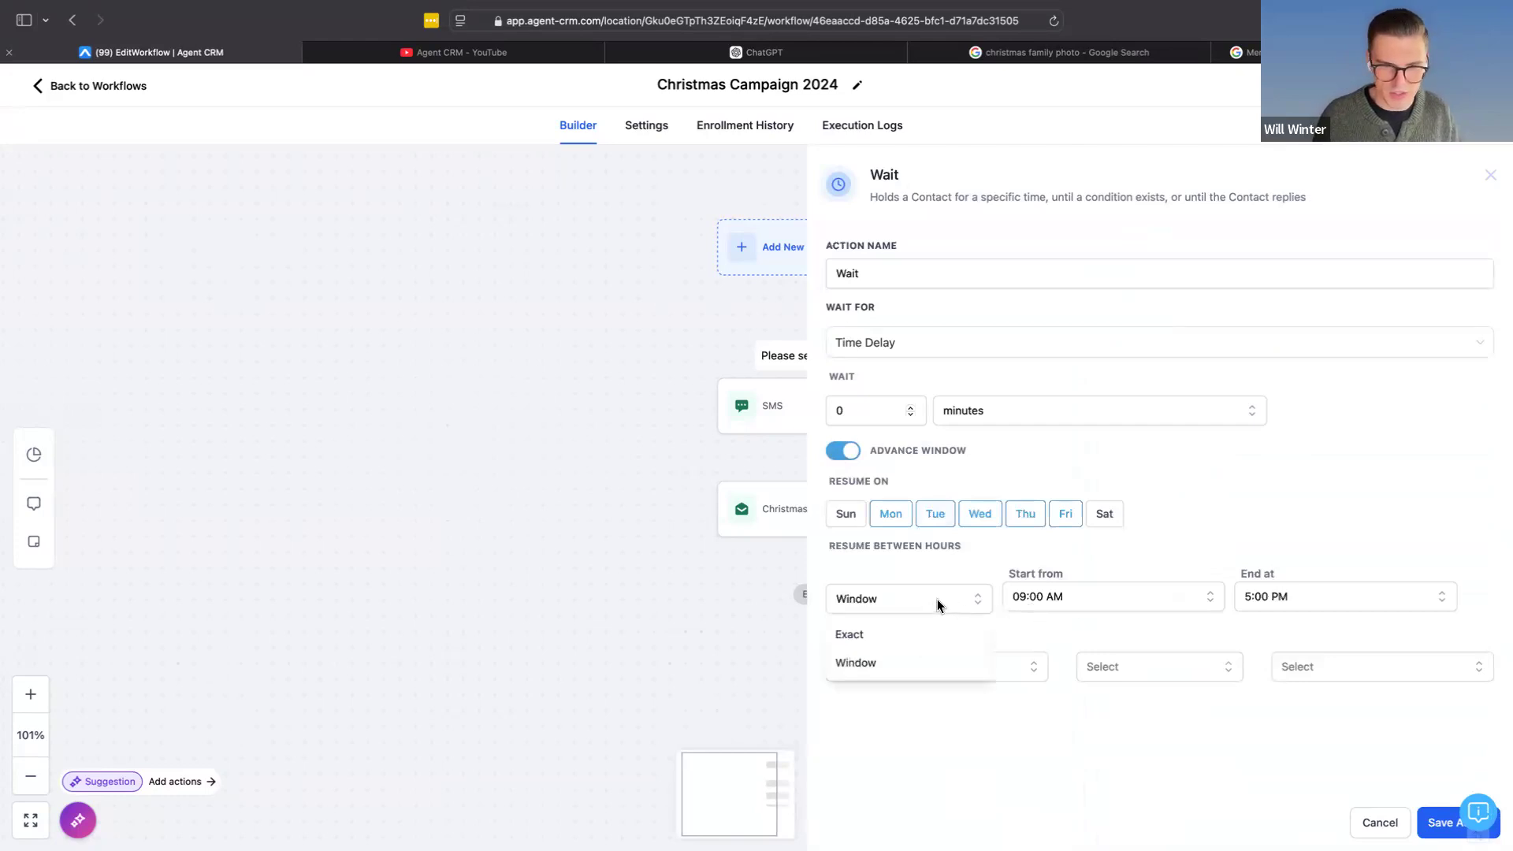
left_click(878, 637)
left_click(1132, 607)
left_click(905, 649)
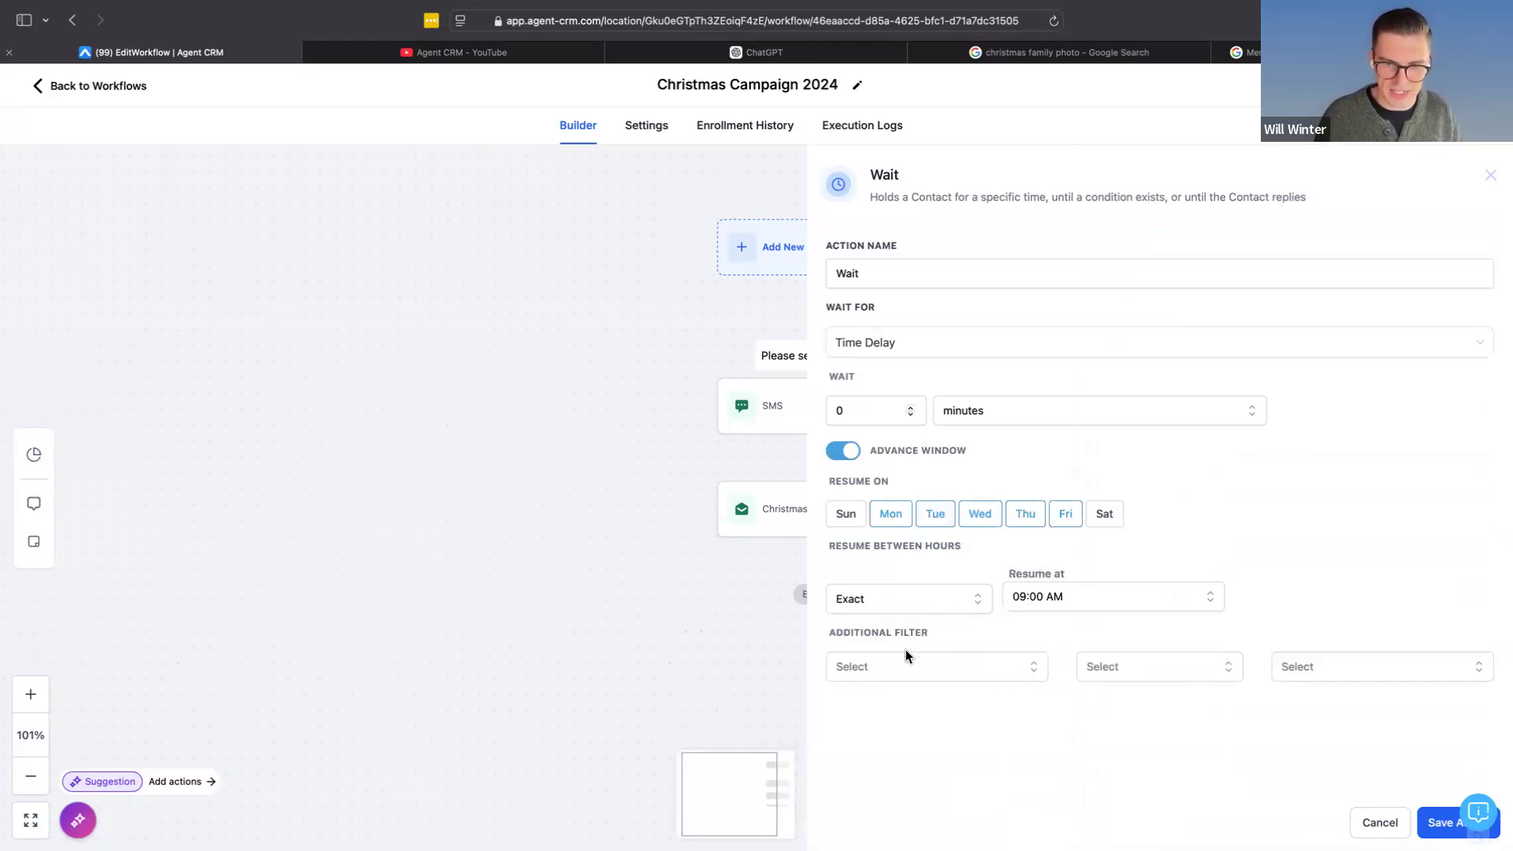
left_click(895, 667)
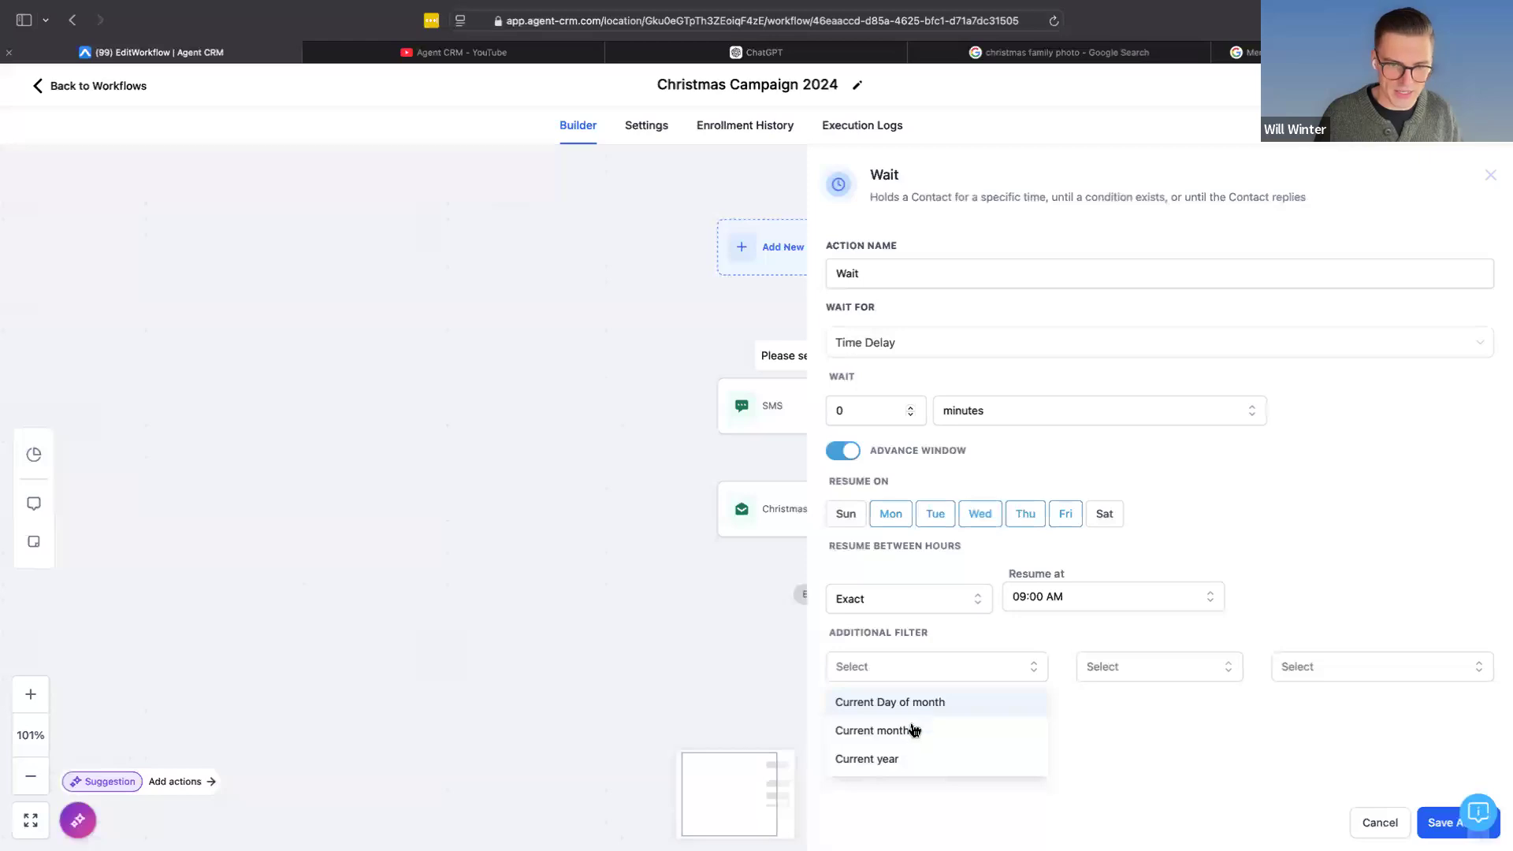
left_click(922, 704)
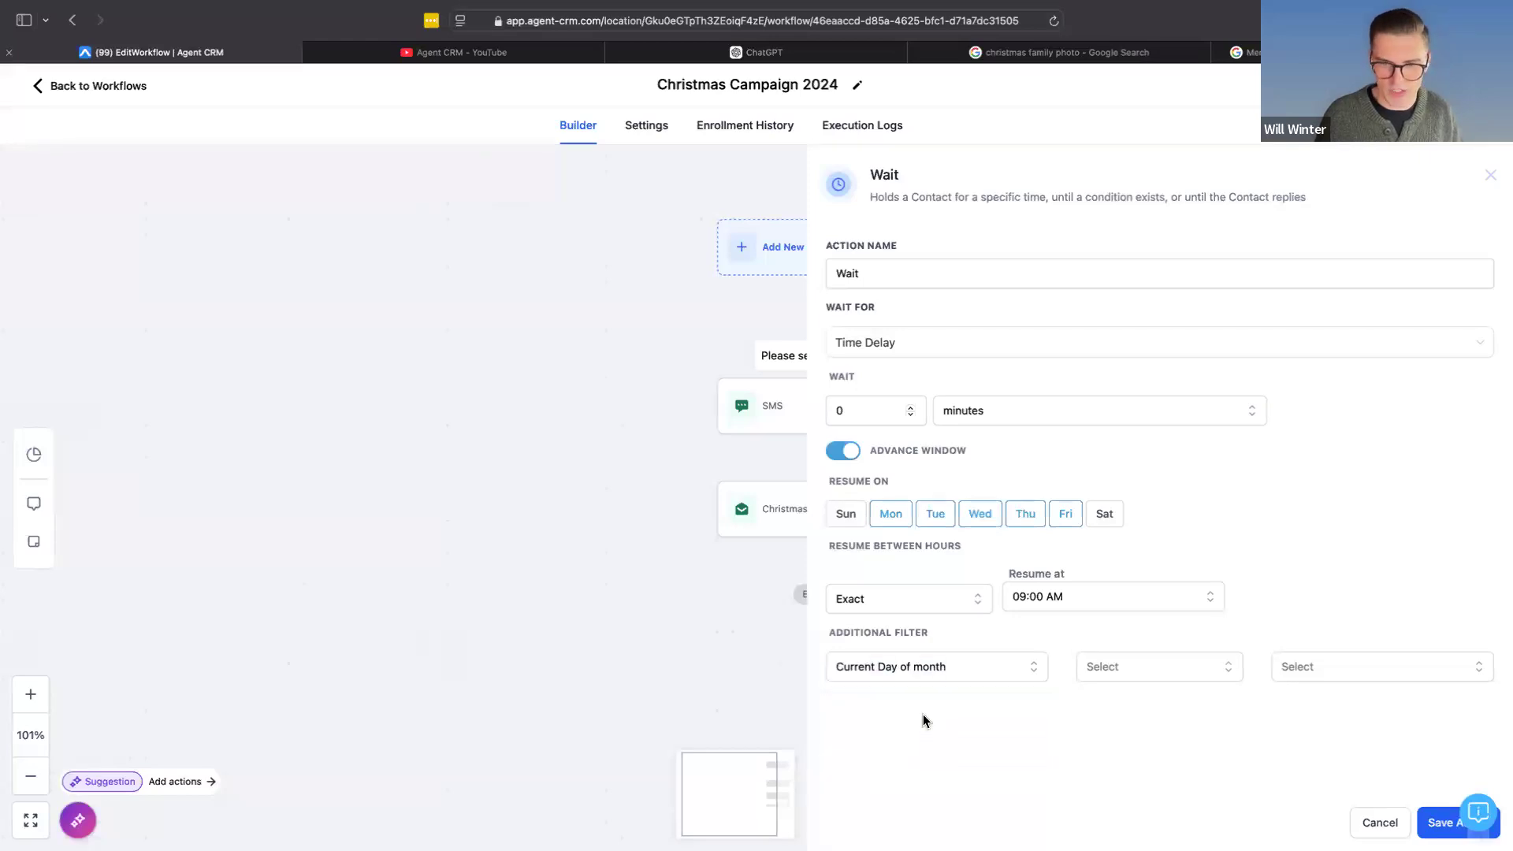
left_click(1132, 672)
left_click(1106, 712)
left_click(1416, 668)
scroll(1310, 749, "down", 2)
scroll(1308, 752, "down", 3)
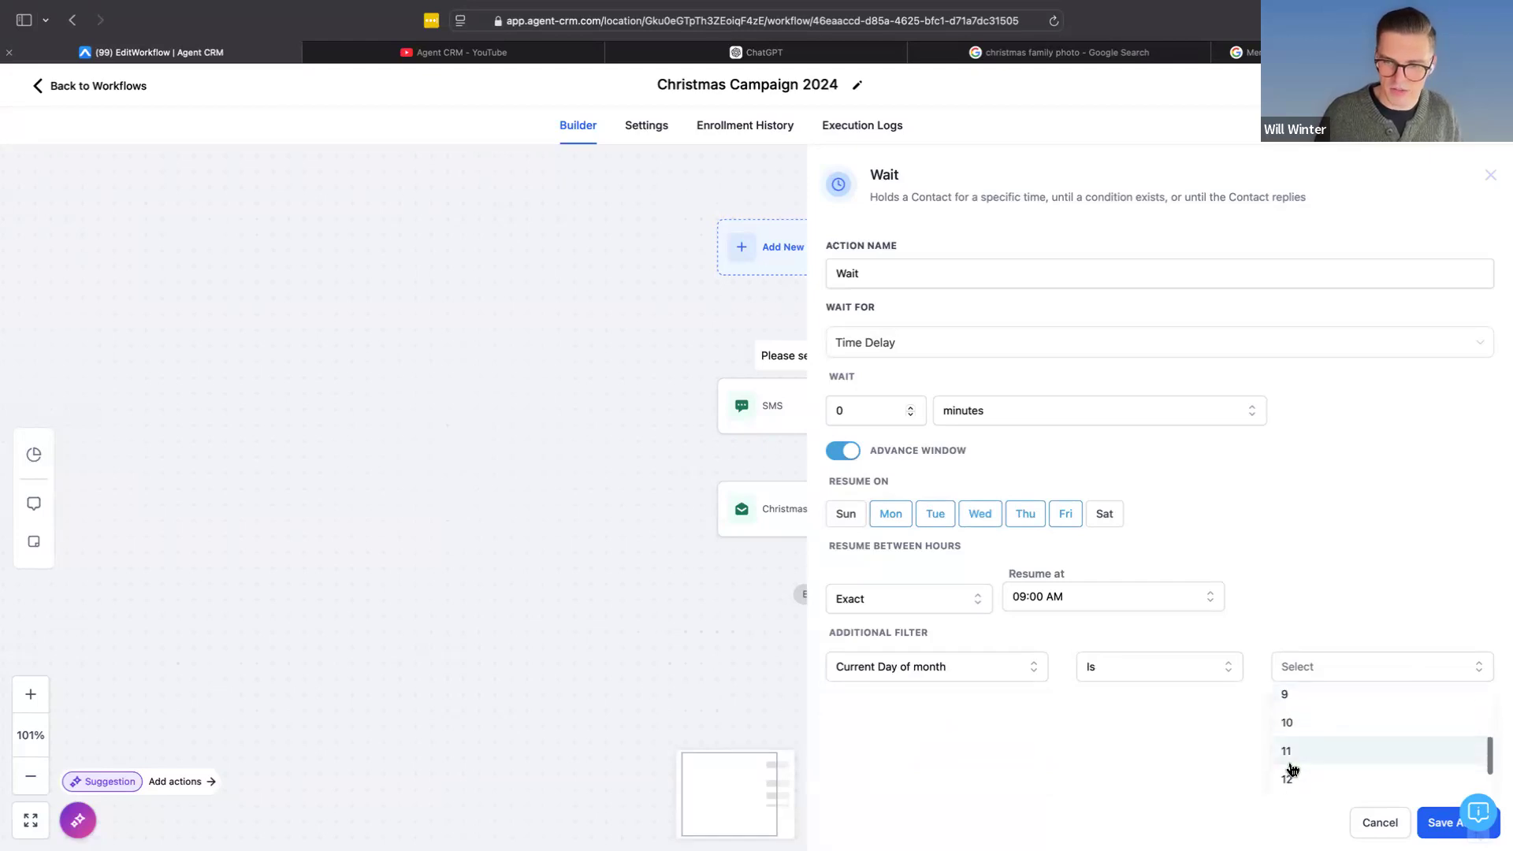
left_click(1291, 771)
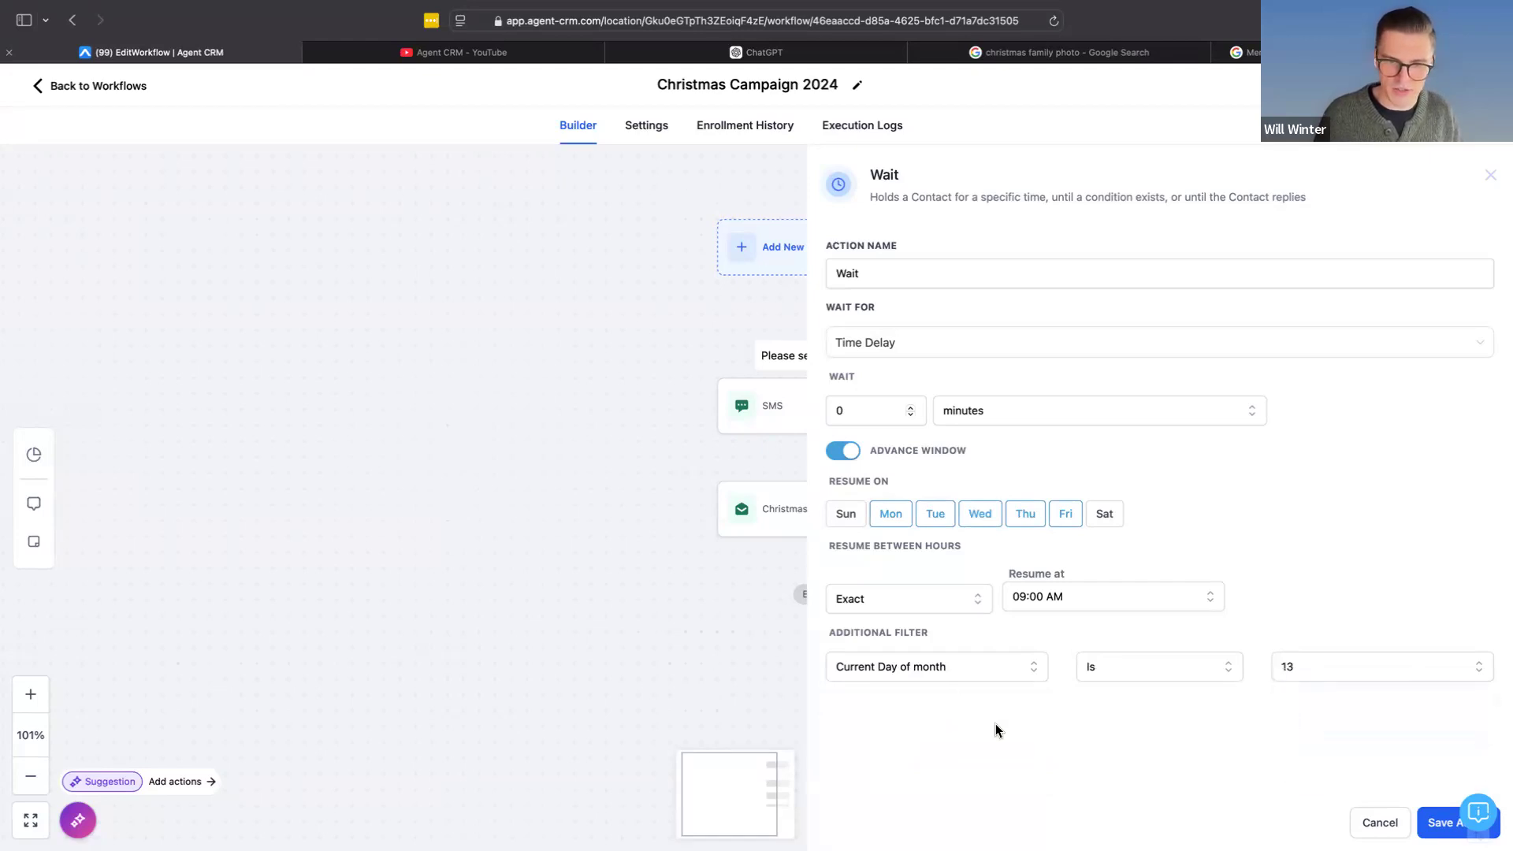
left_click(905, 599)
left_click(1122, 610)
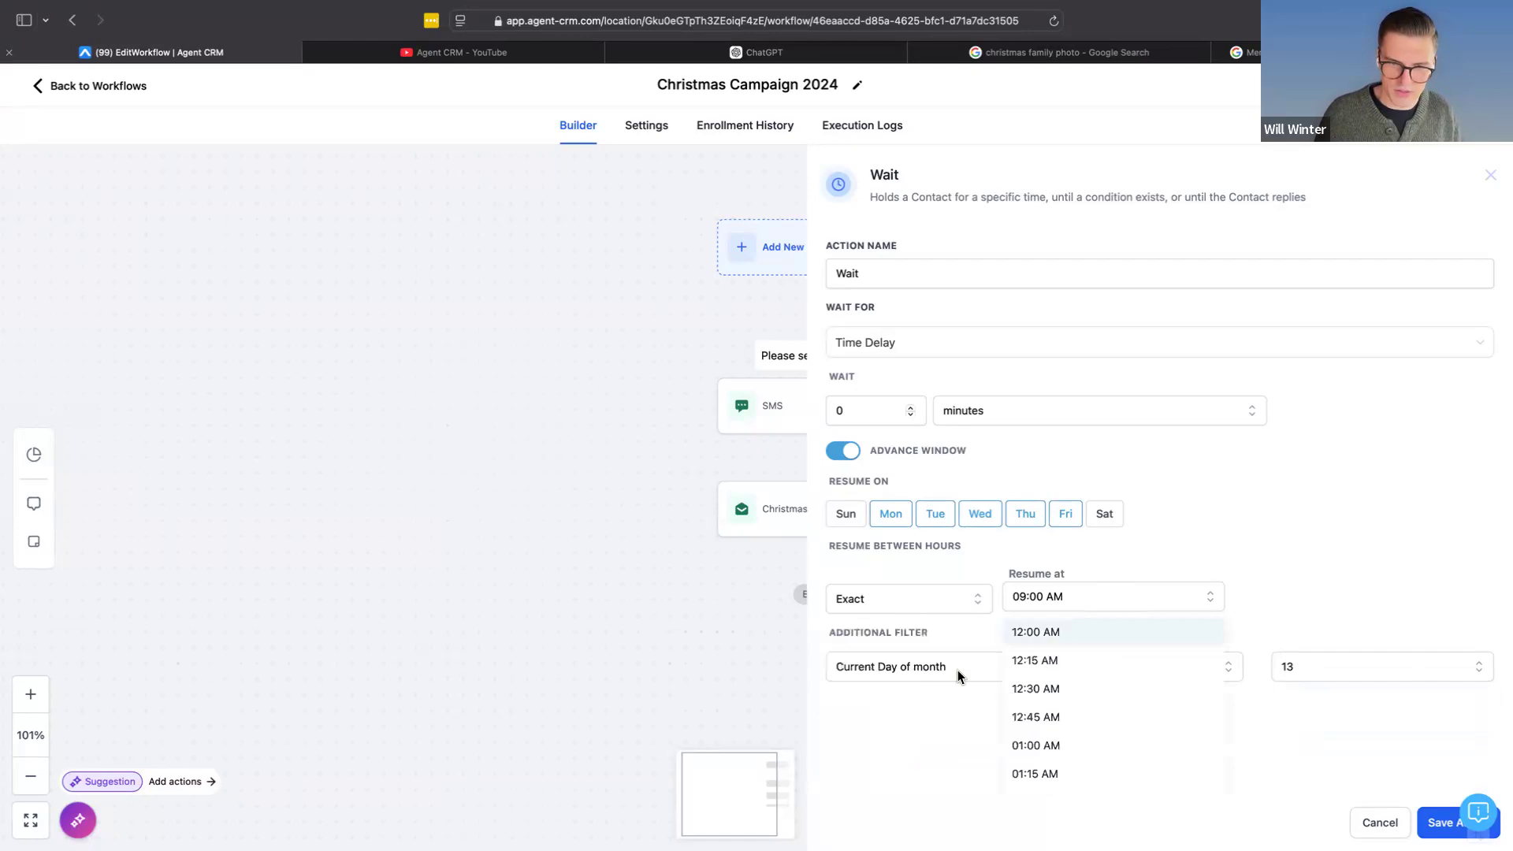
left_click(948, 672)
left_click(1176, 763)
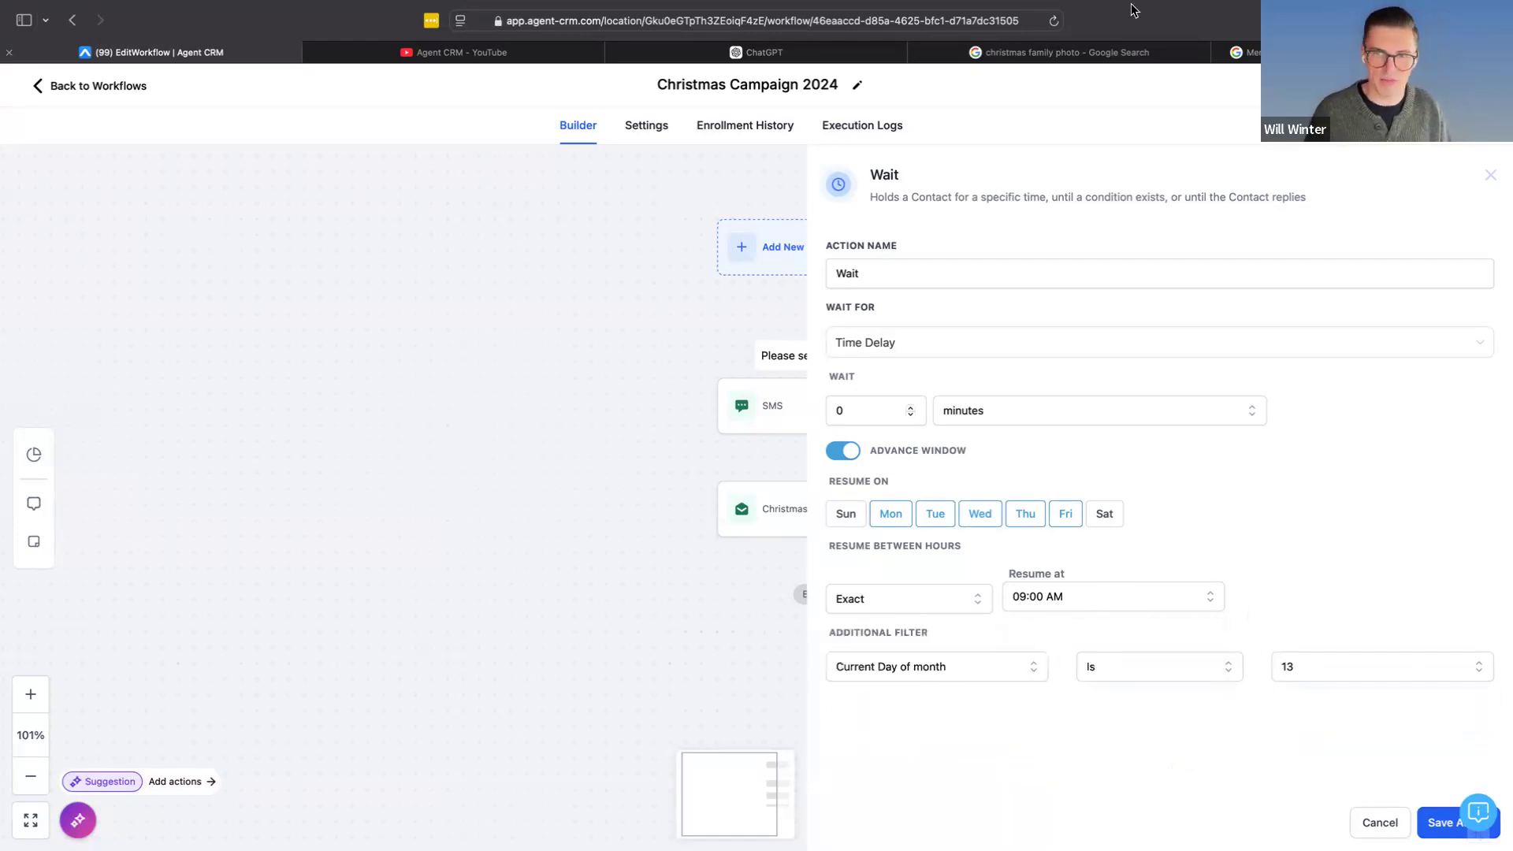
mouse_move(1133, 9)
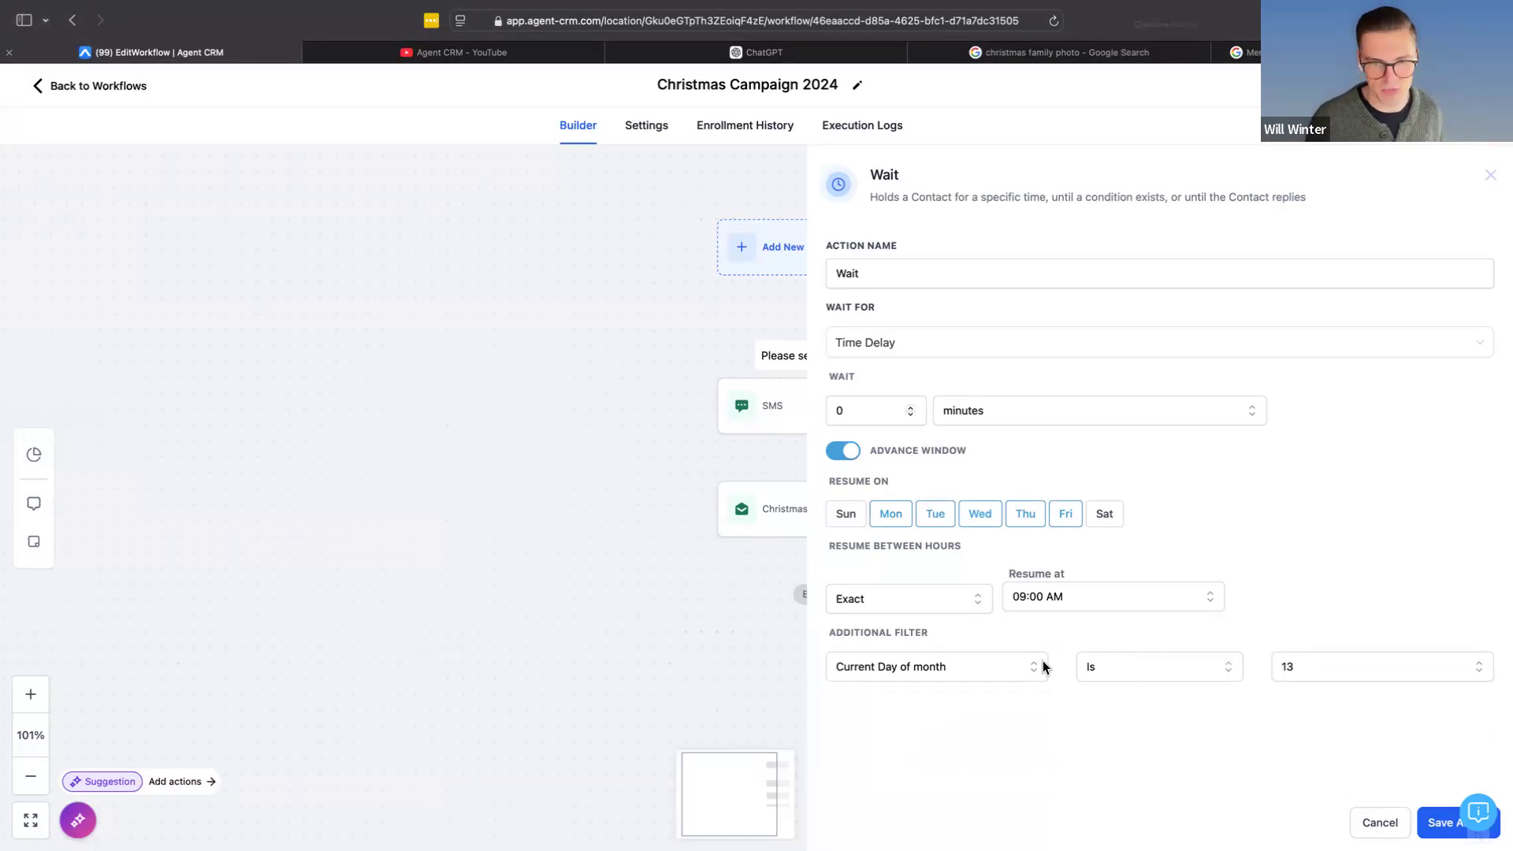
left_click(1370, 821)
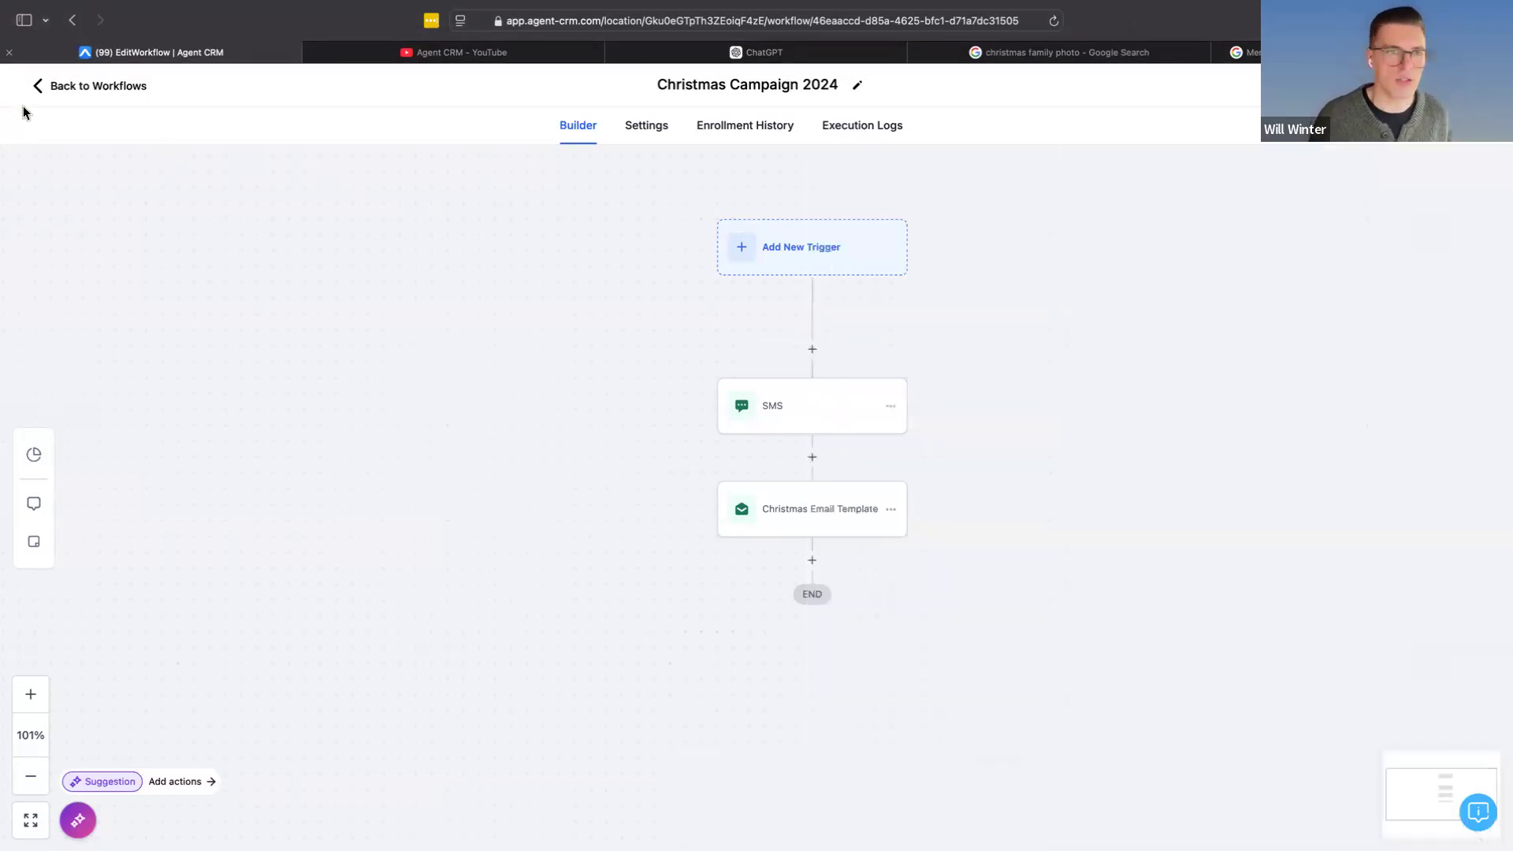
Step: Open Contacts, try a Tag filter for 'iul - new lead campaign', then remove it
left_click(38, 90)
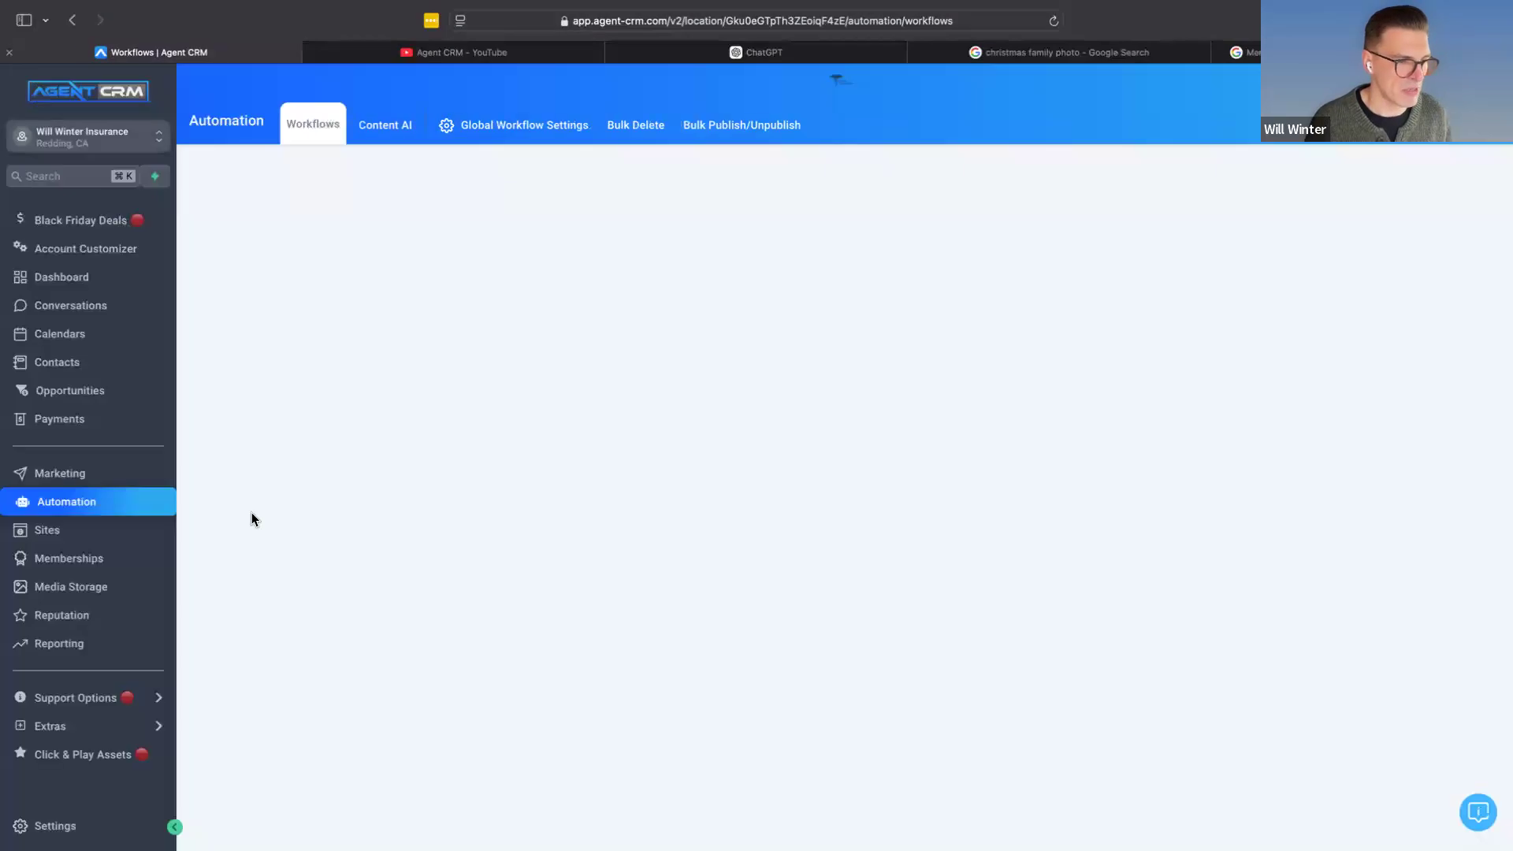
left_click(60, 365)
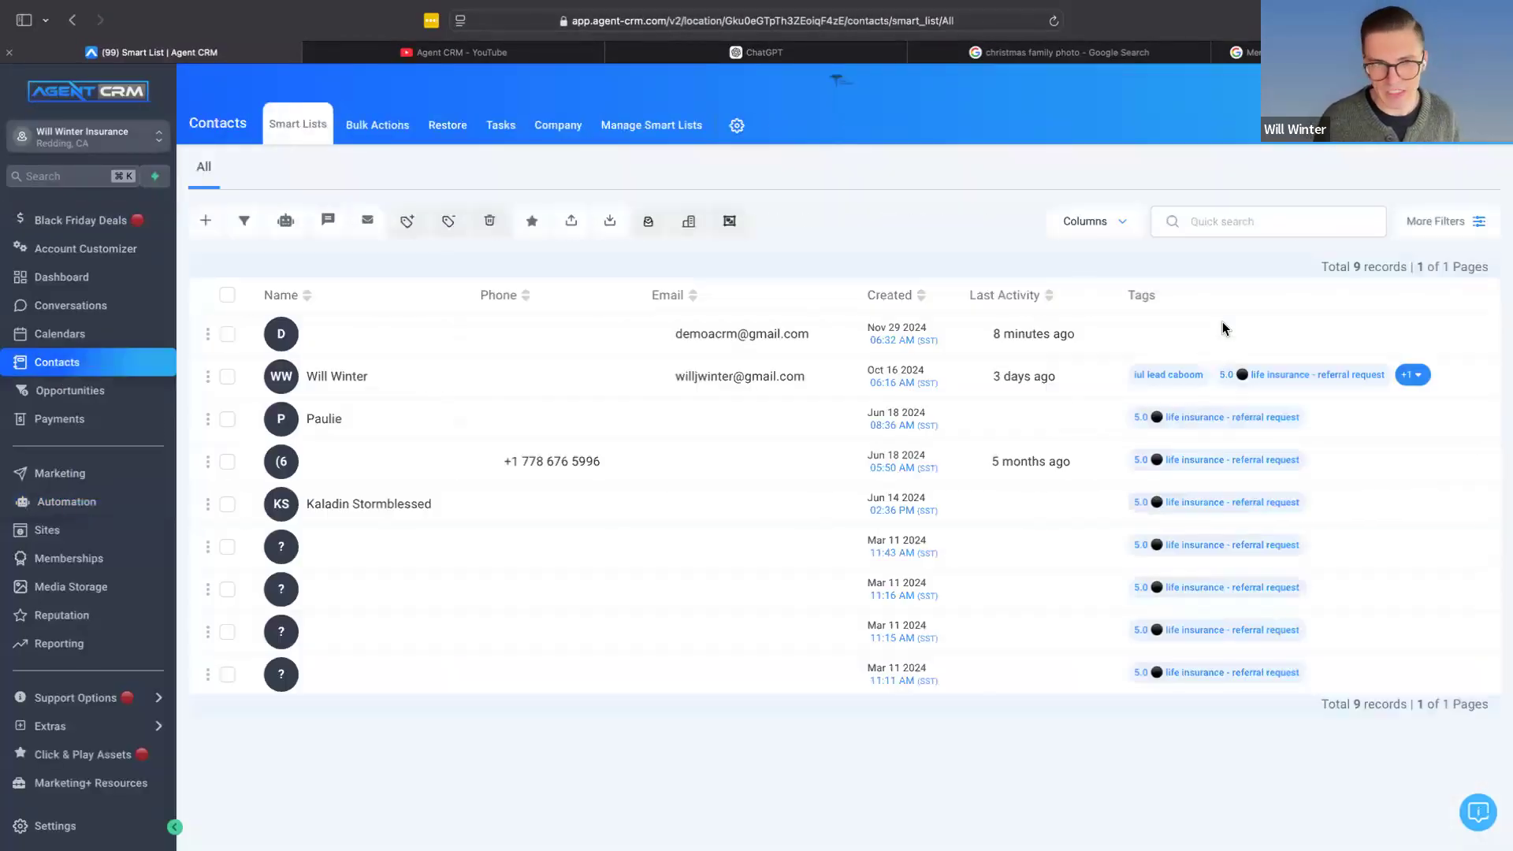
left_click(1432, 228)
left_click(1295, 164)
type("tag")
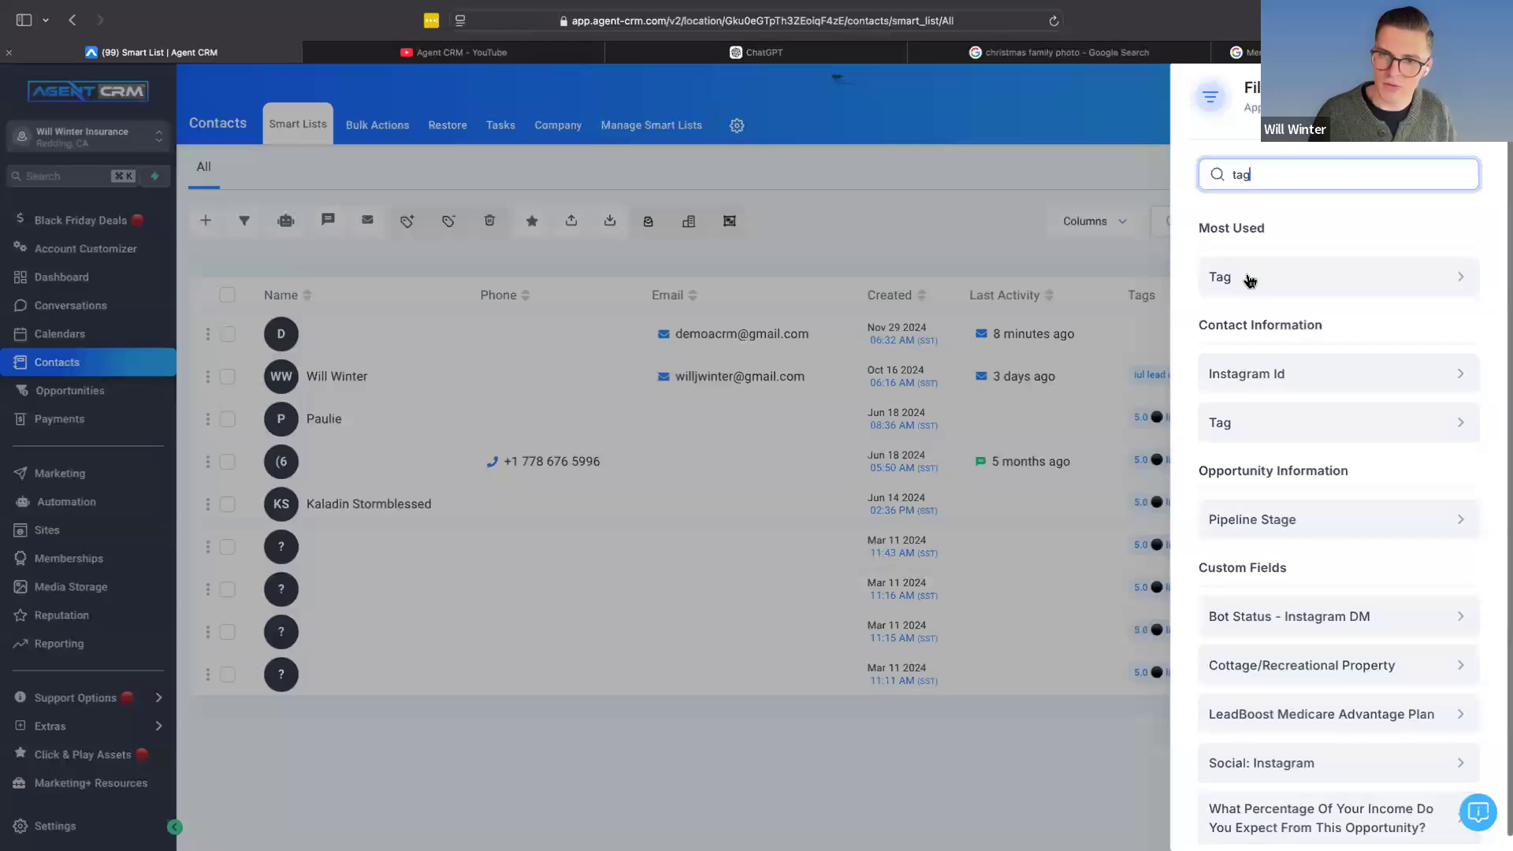
left_click(1246, 278)
left_click(1249, 280)
type("cli")
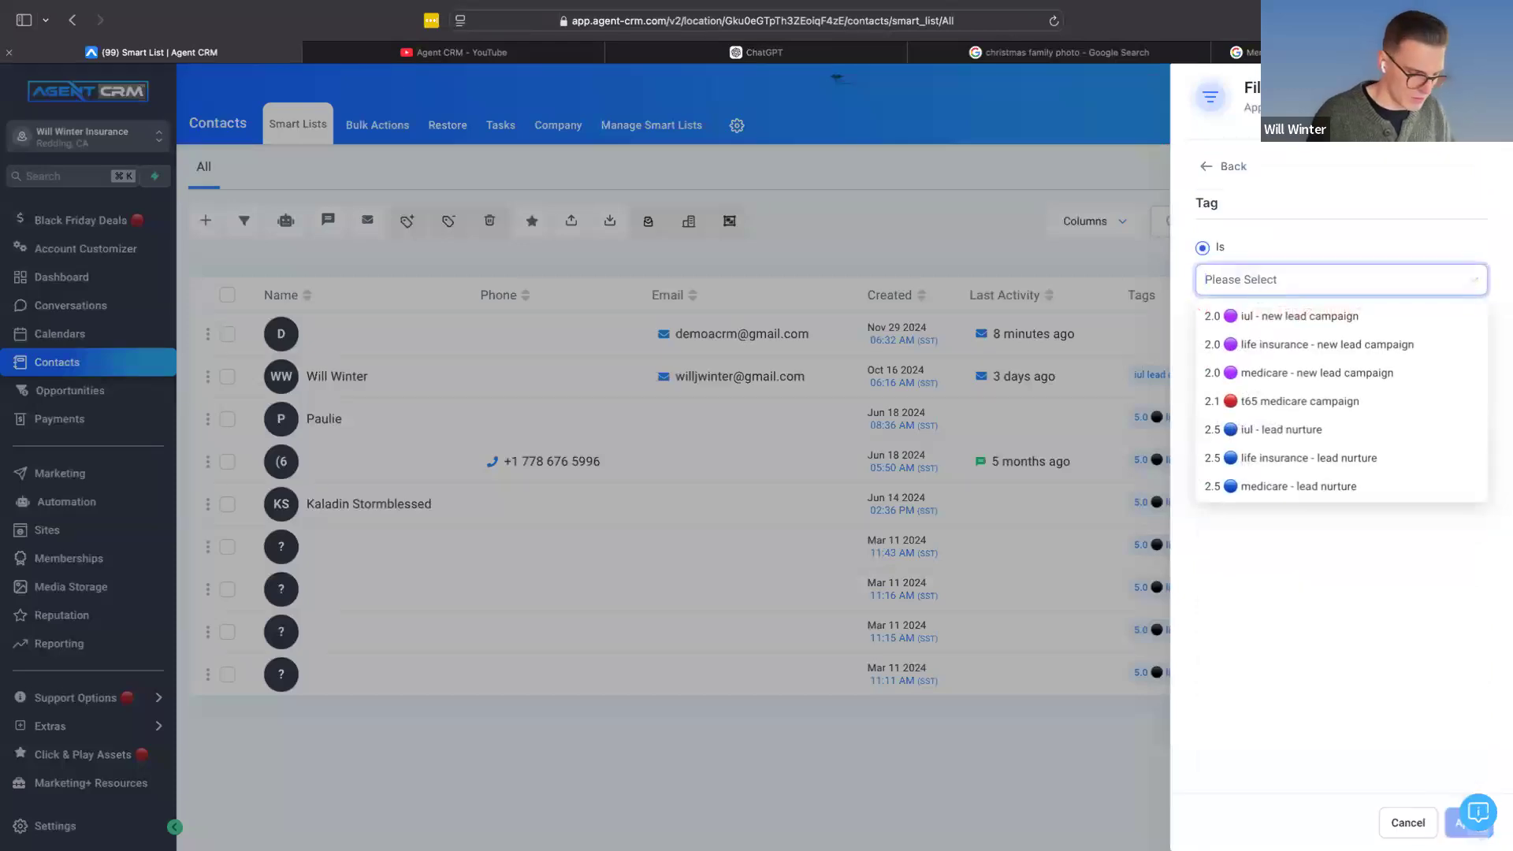
type("ent")
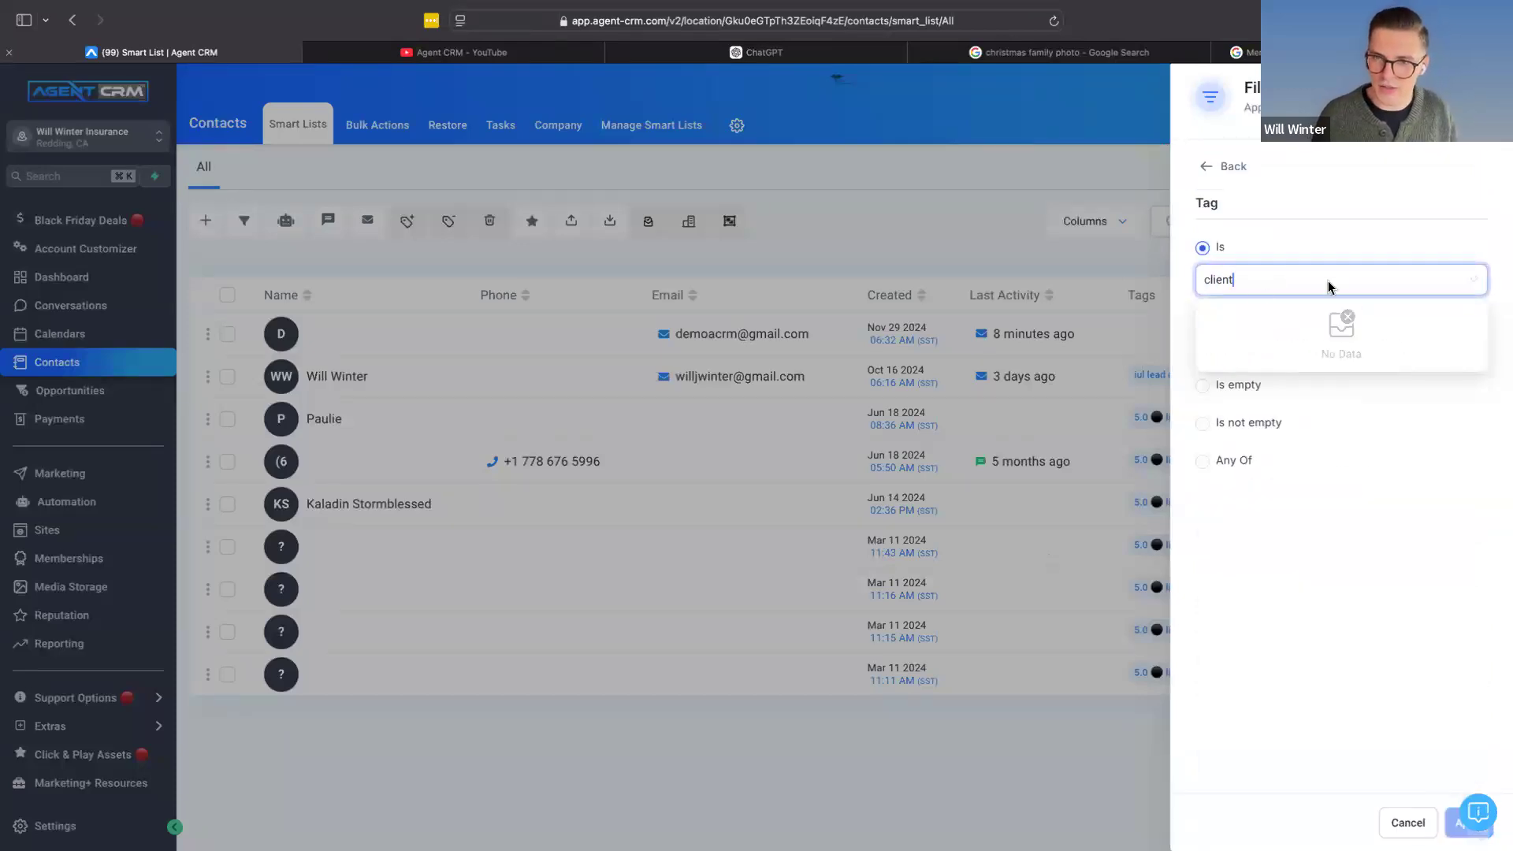
left_click(1332, 272)
left_click(1308, 281)
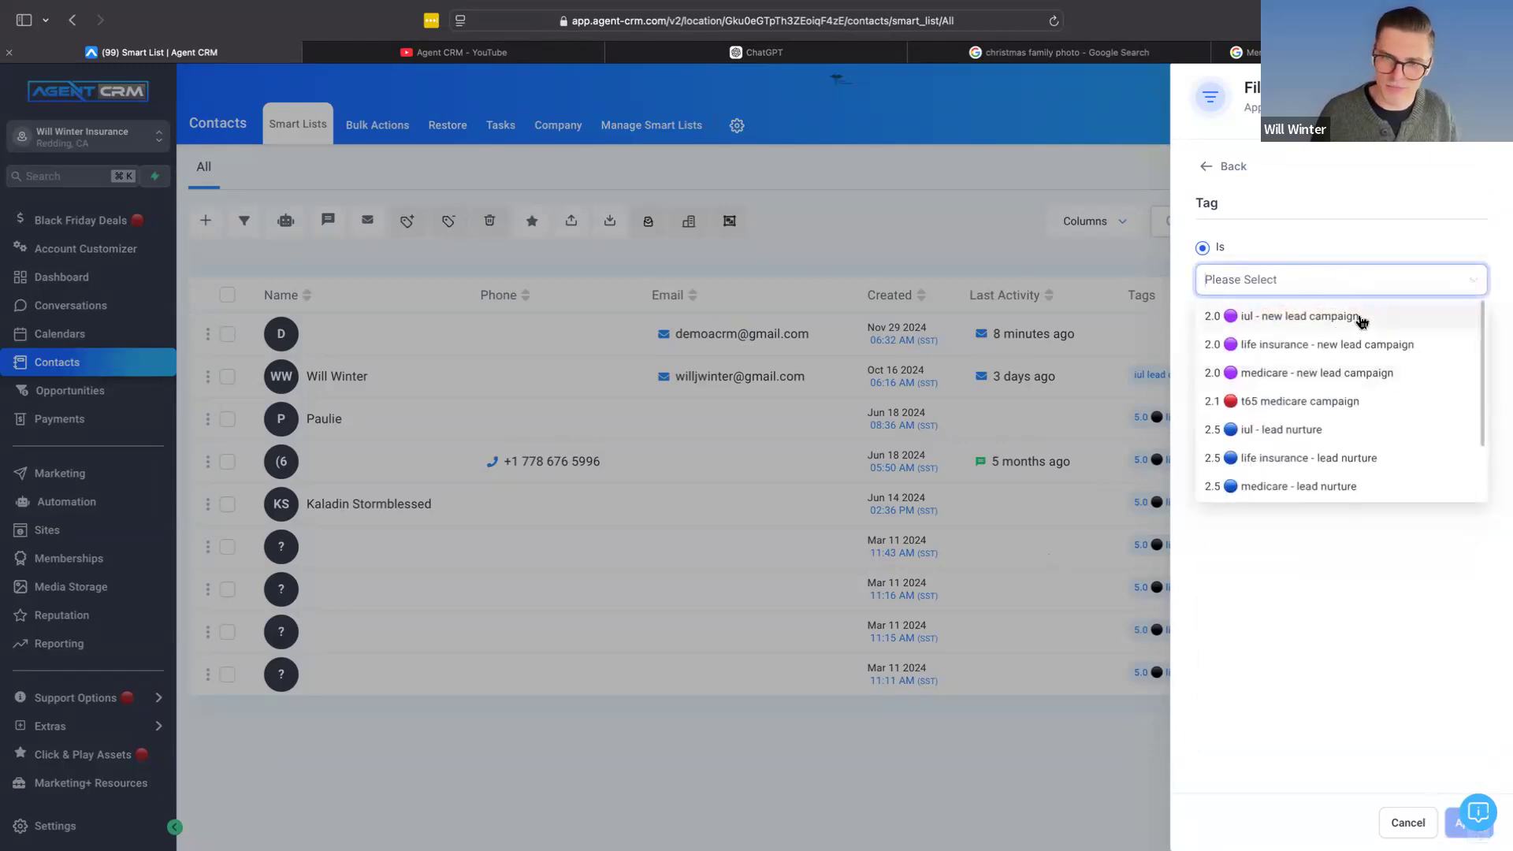
left_click(1361, 318)
left_click(1447, 824)
left_click(1446, 824)
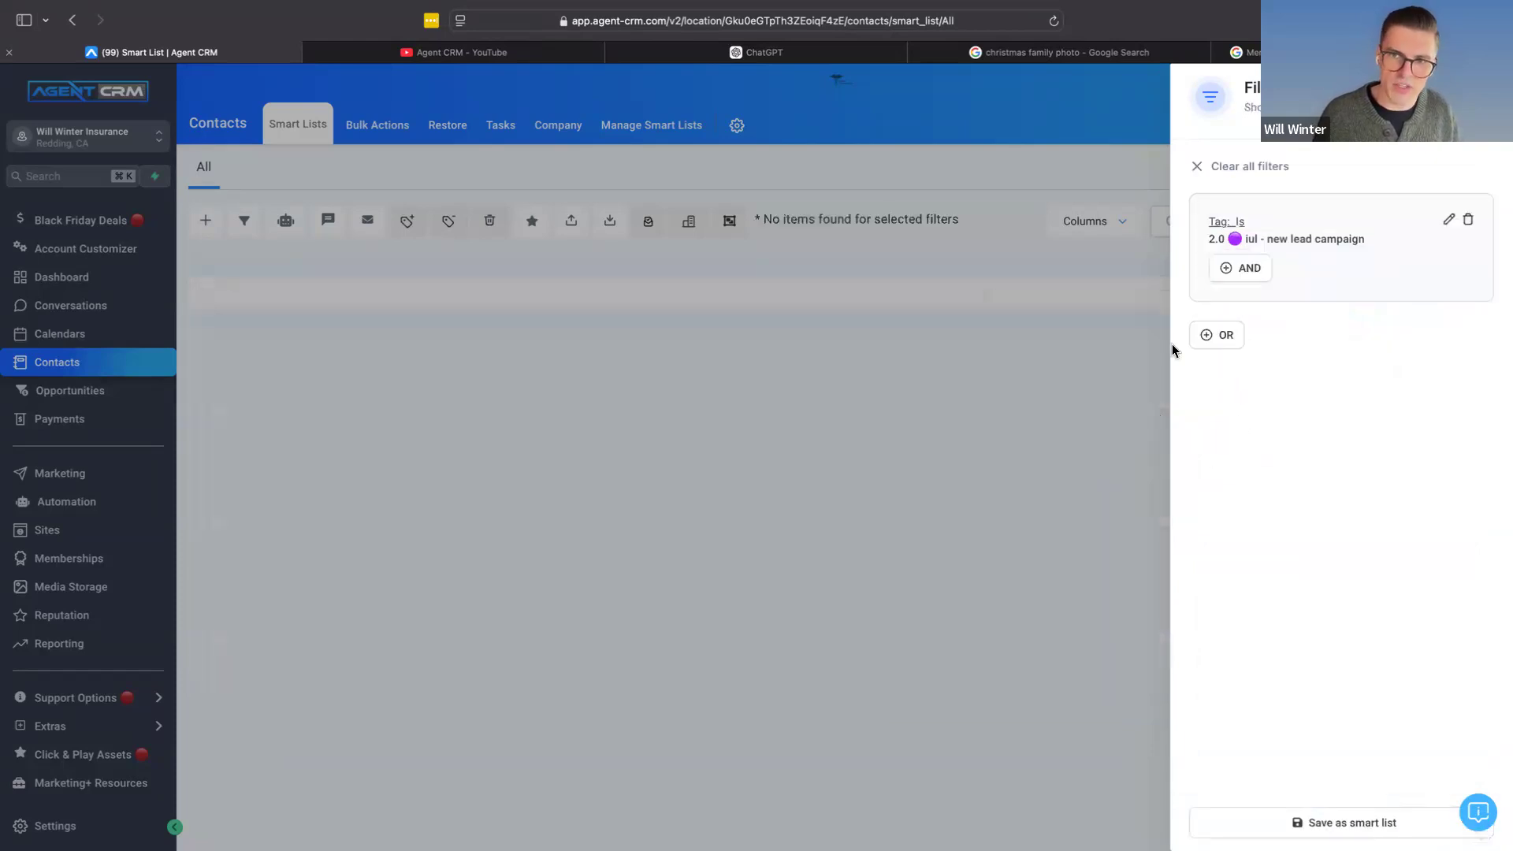
left_click(1469, 221)
left_click(1472, 89)
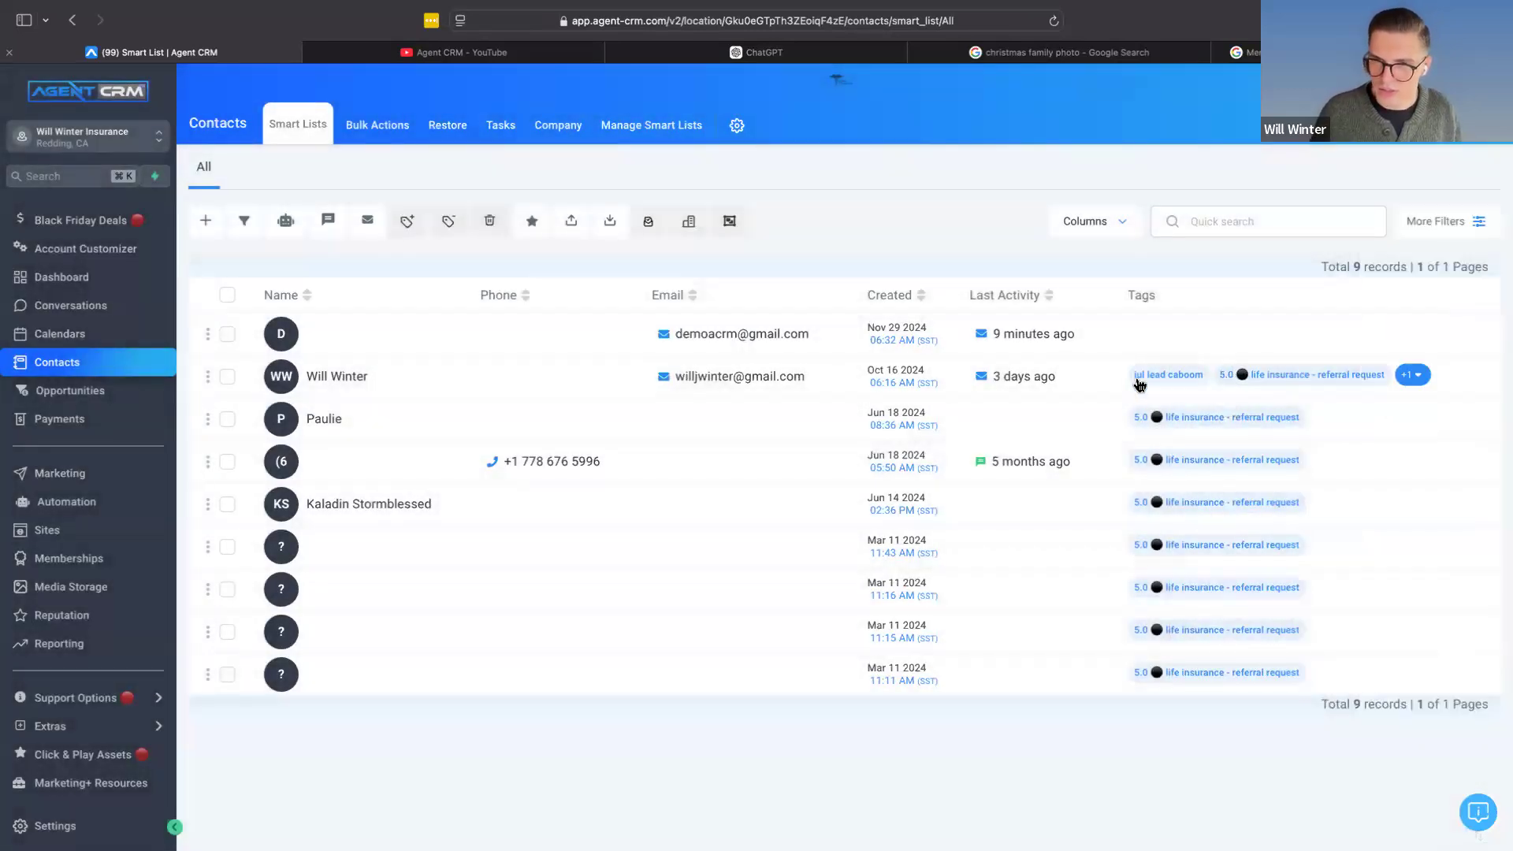
Step: Filter contacts by the tag 'iul lead caboom' and apply it
left_click(1472, 221)
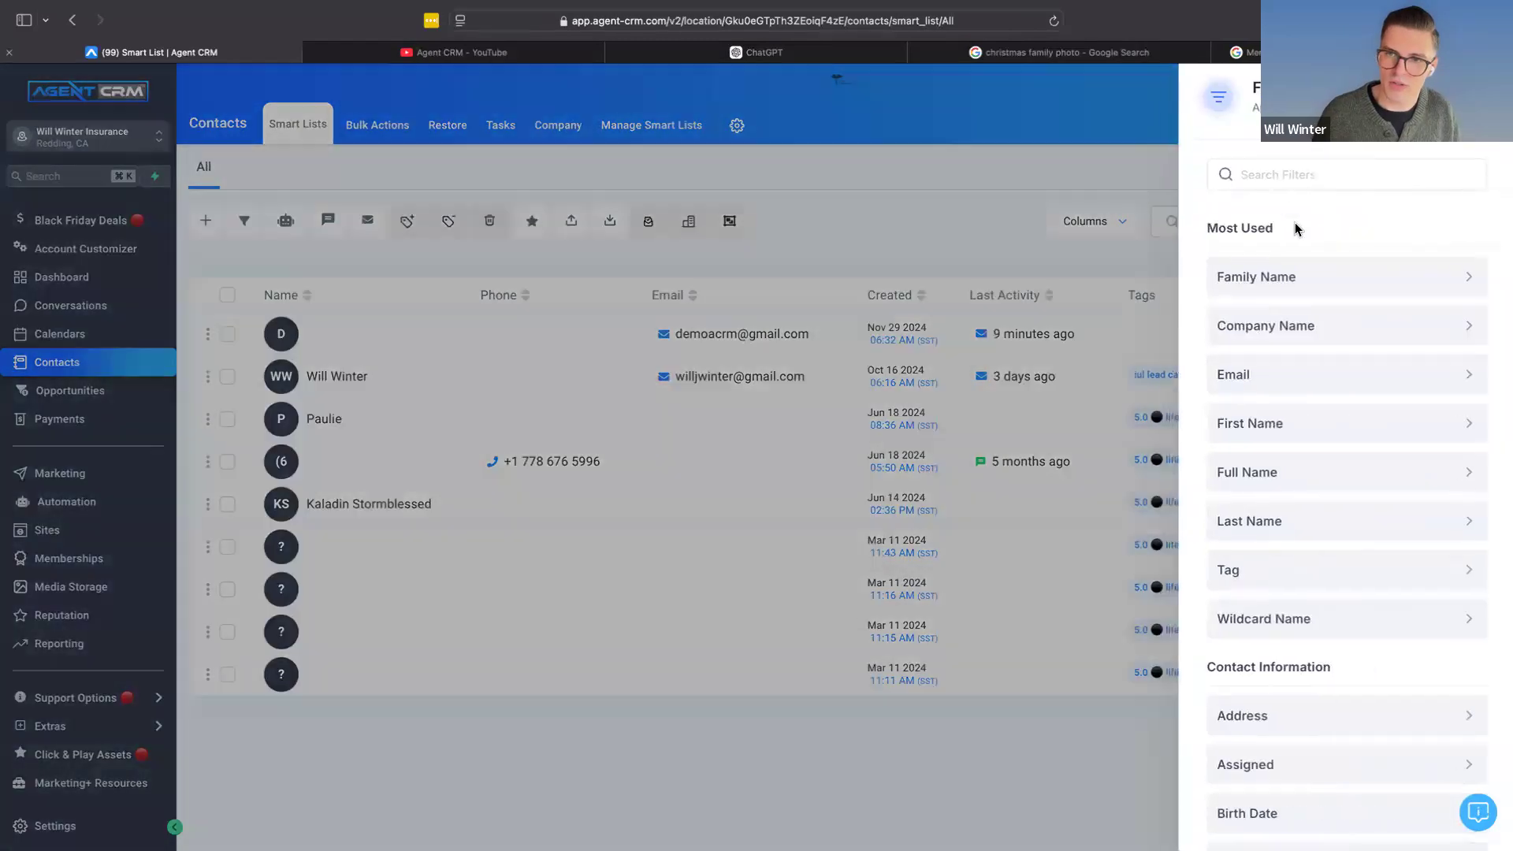
type("ta")
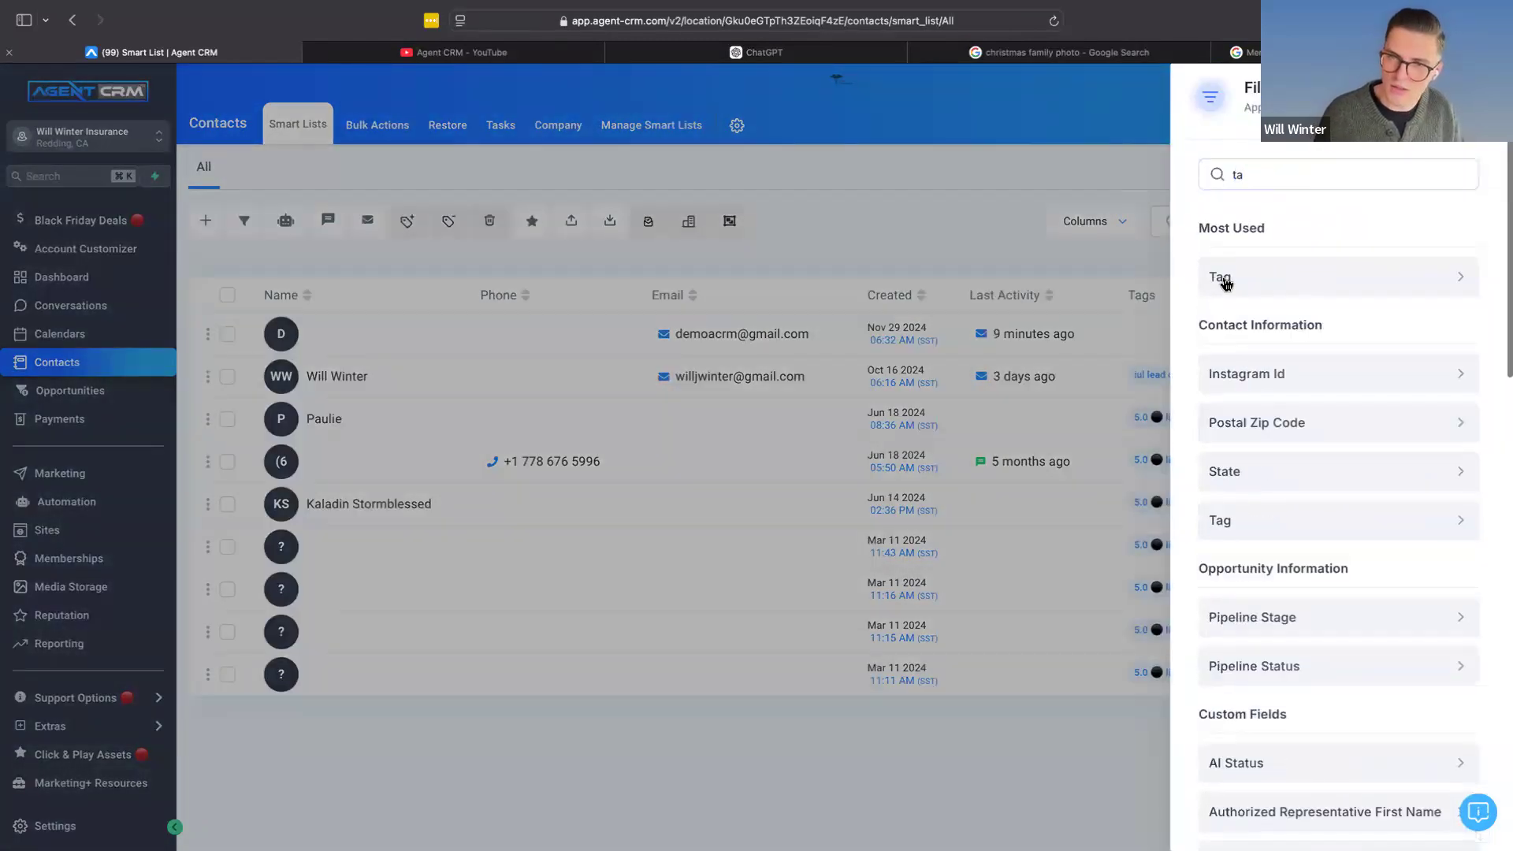
left_click(1224, 281)
left_click(1203, 346)
left_click(1205, 250)
left_click(1260, 280)
type("iul")
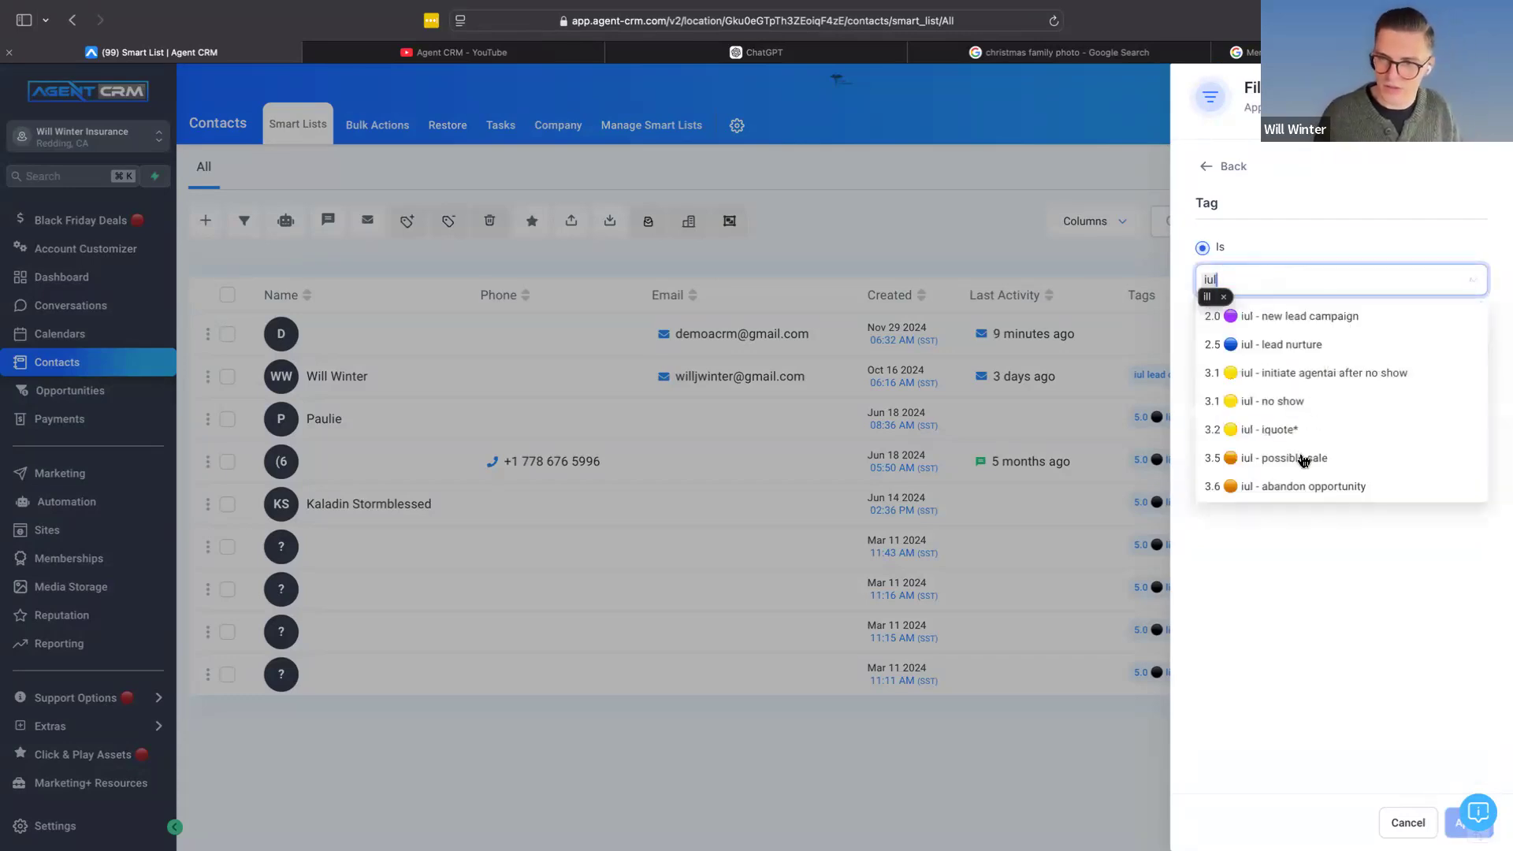
scroll(1302, 457, "down", 2)
key("BackSpace")
key("BackSpace")
type("ul")
scroll(1285, 387, "down", 2)
scroll(1284, 398, "down", 4)
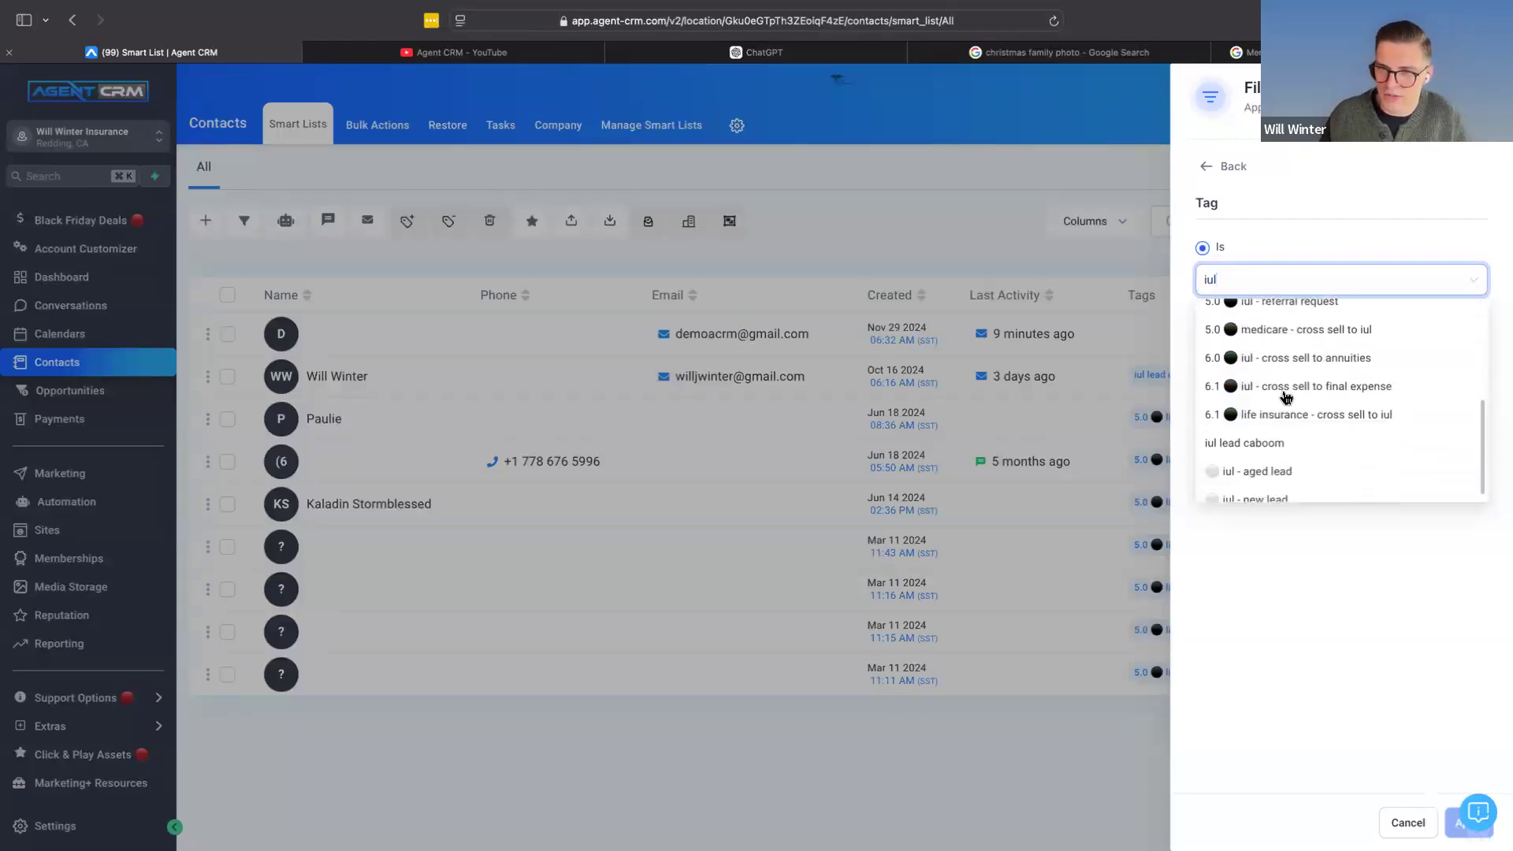
left_click(1276, 444)
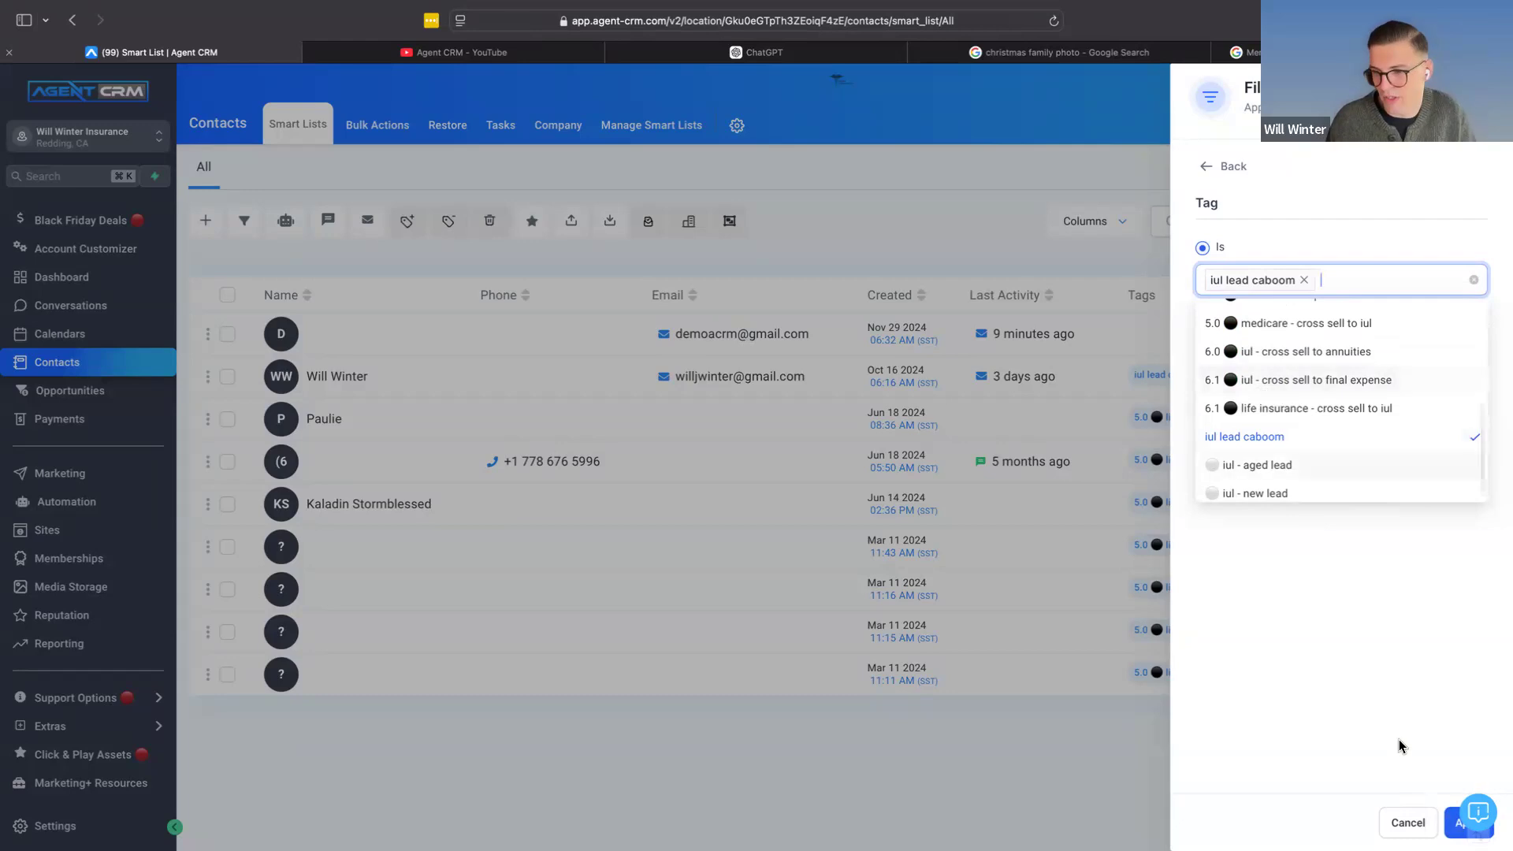
left_click(1458, 823)
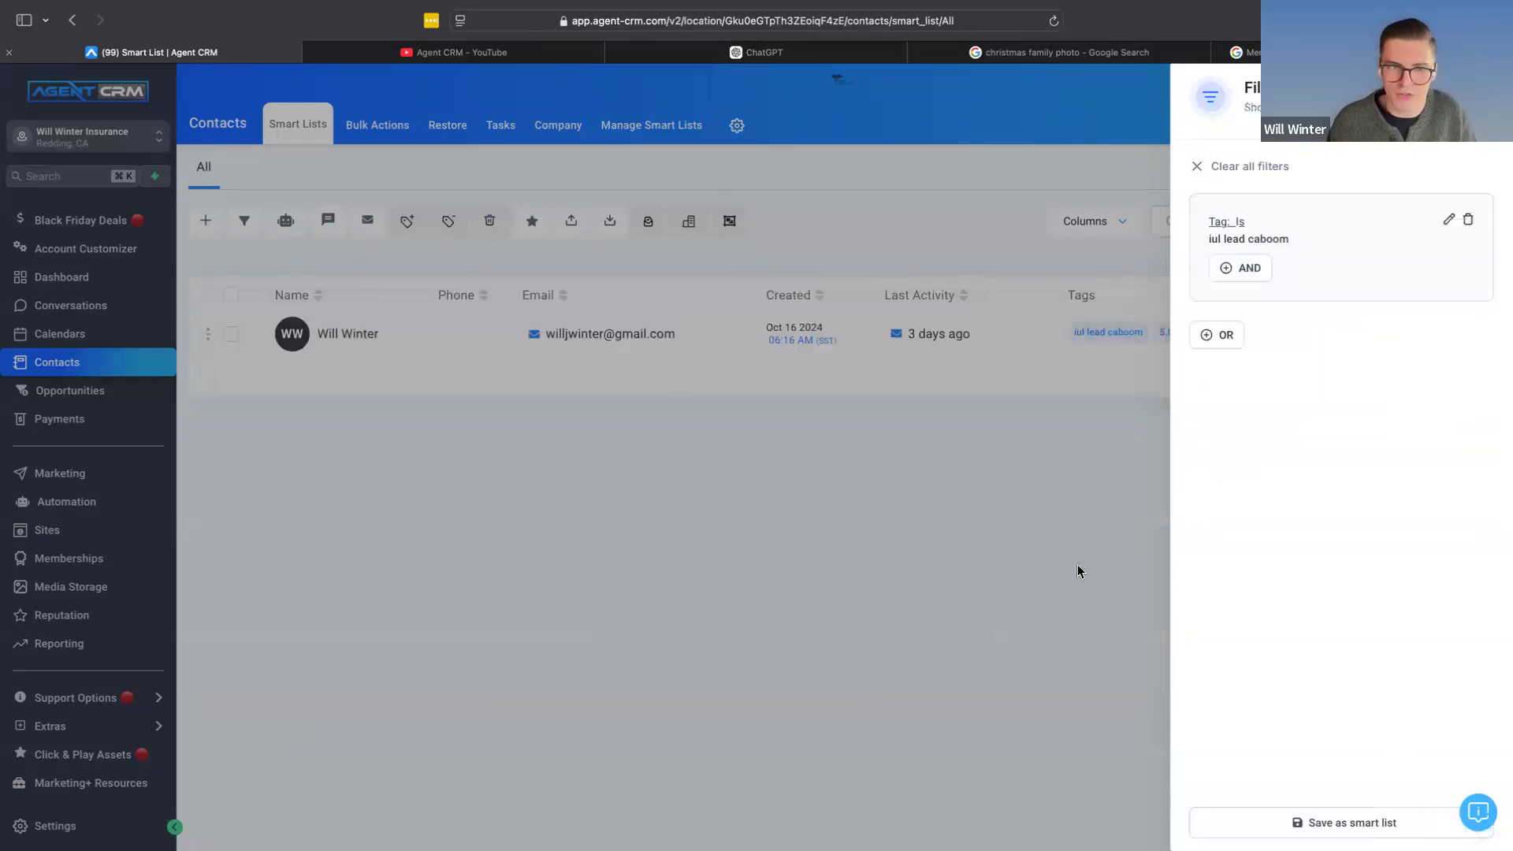
left_click(575, 321)
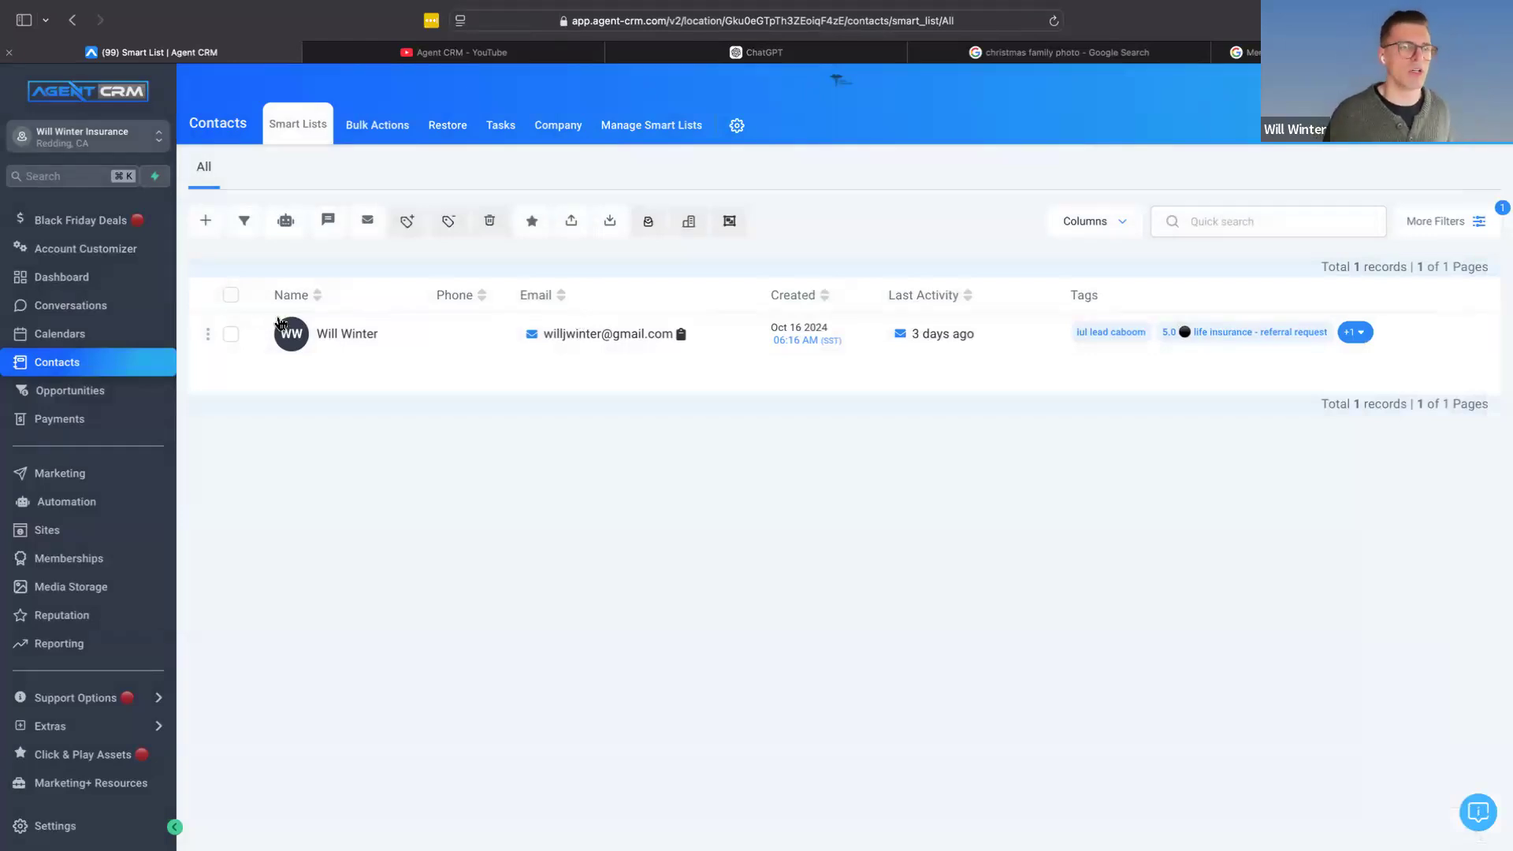
Step: Tick the header checkbox to select all filtered contacts
scroll(231, 298, "up", 5)
left_click(231, 297)
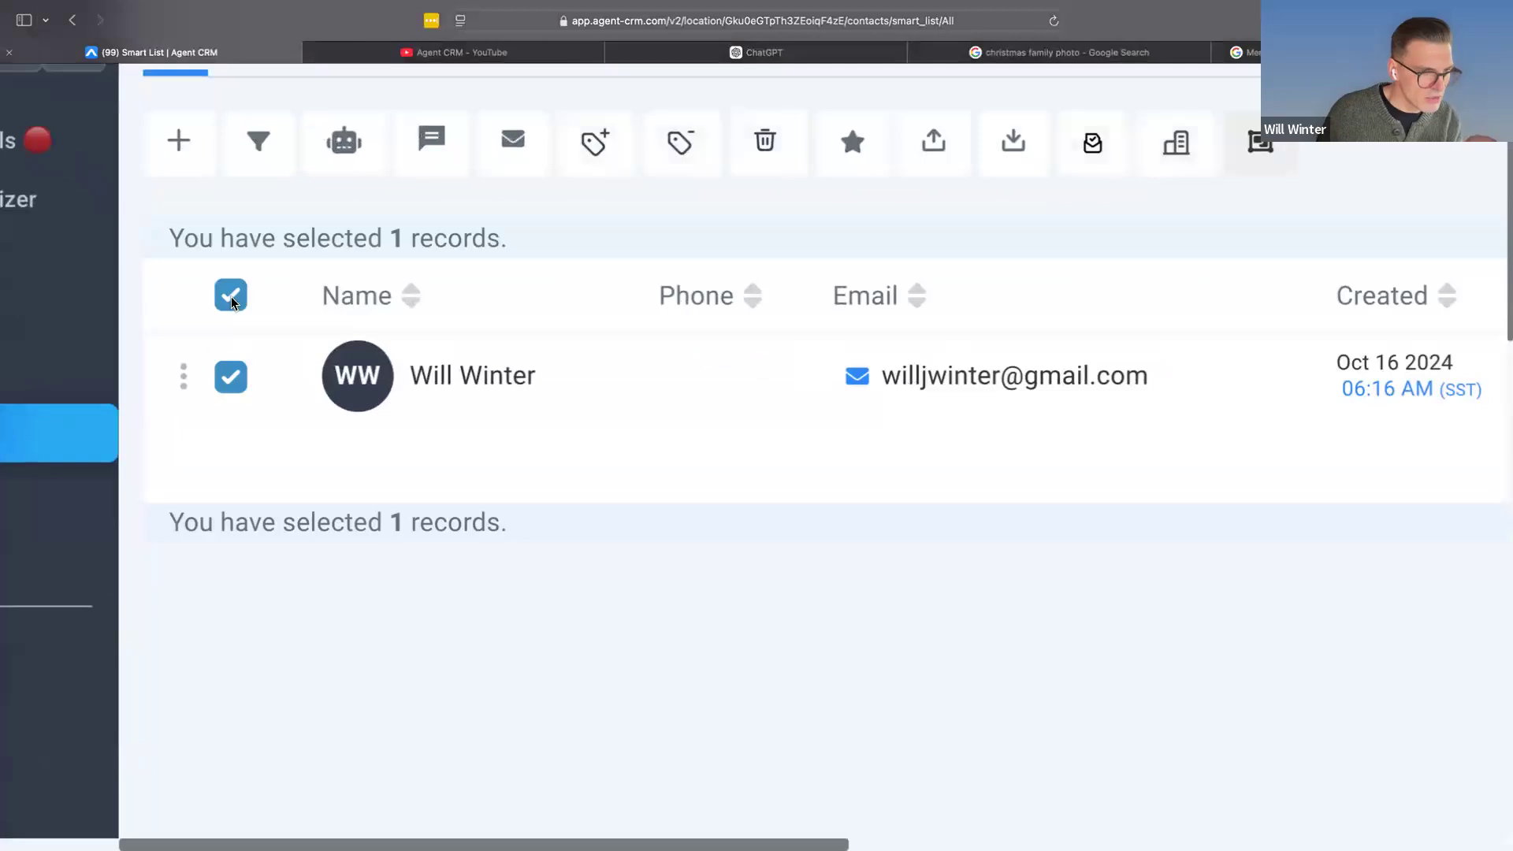
scroll(233, 302, "down", 3)
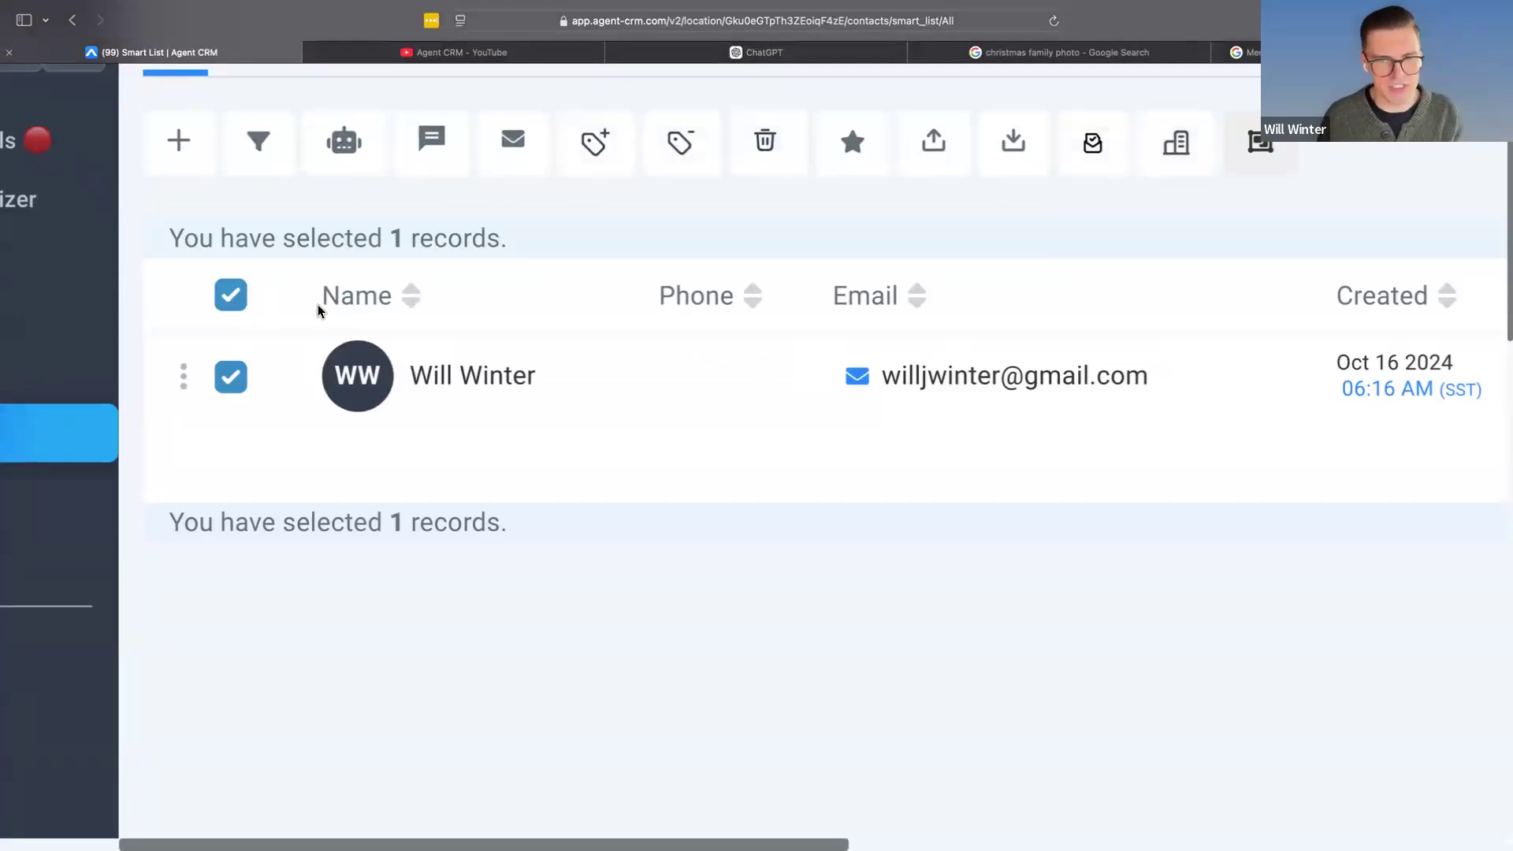
scroll(362, 319, "down", 3)
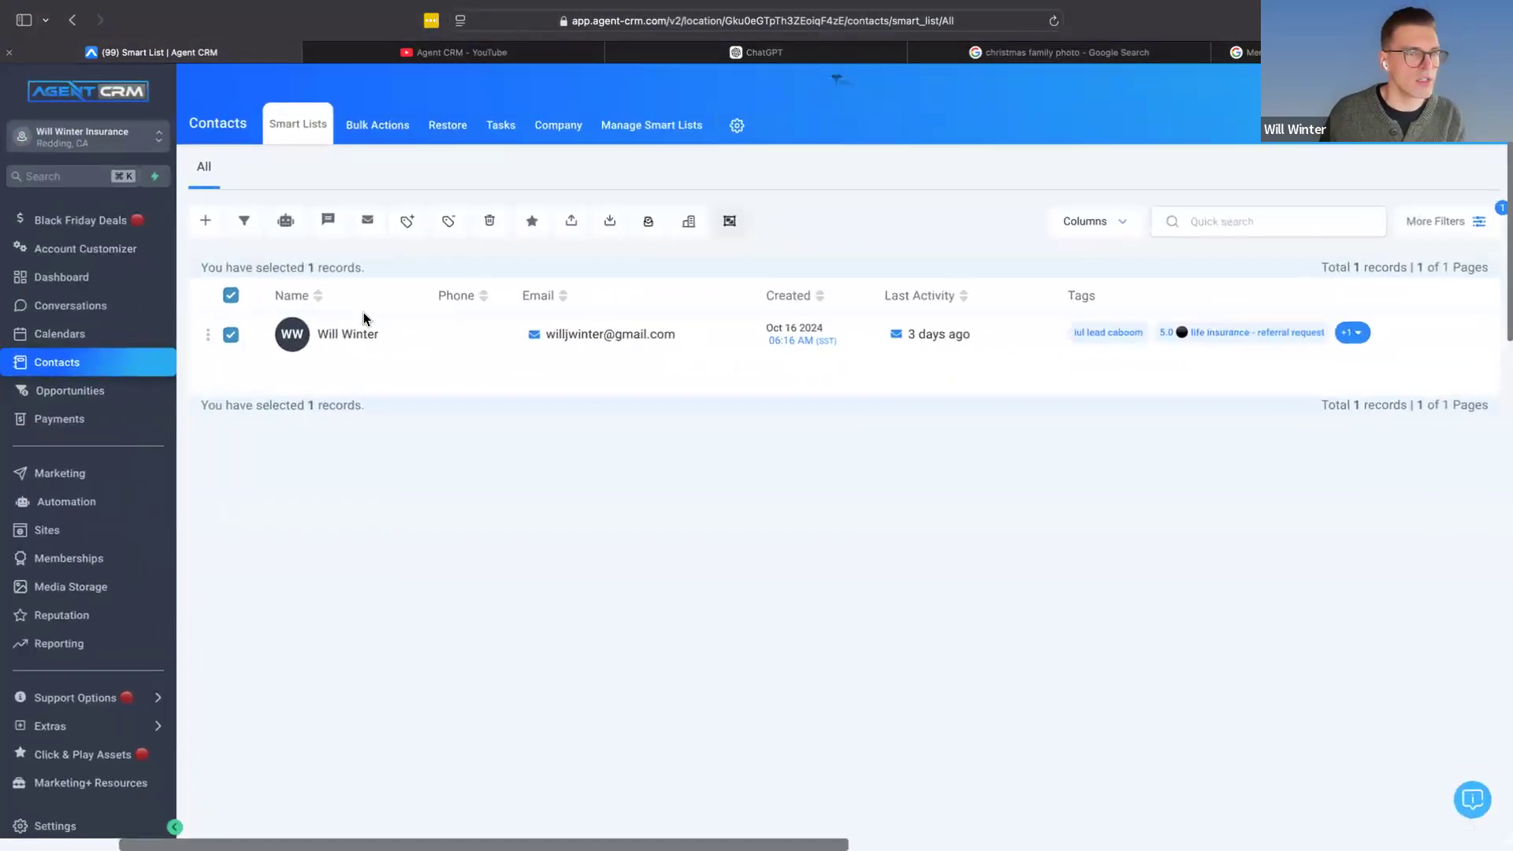
Step: Add the contact to the Christmas Campaign 2024 workflow with scheduled enrolment
left_click(285, 222)
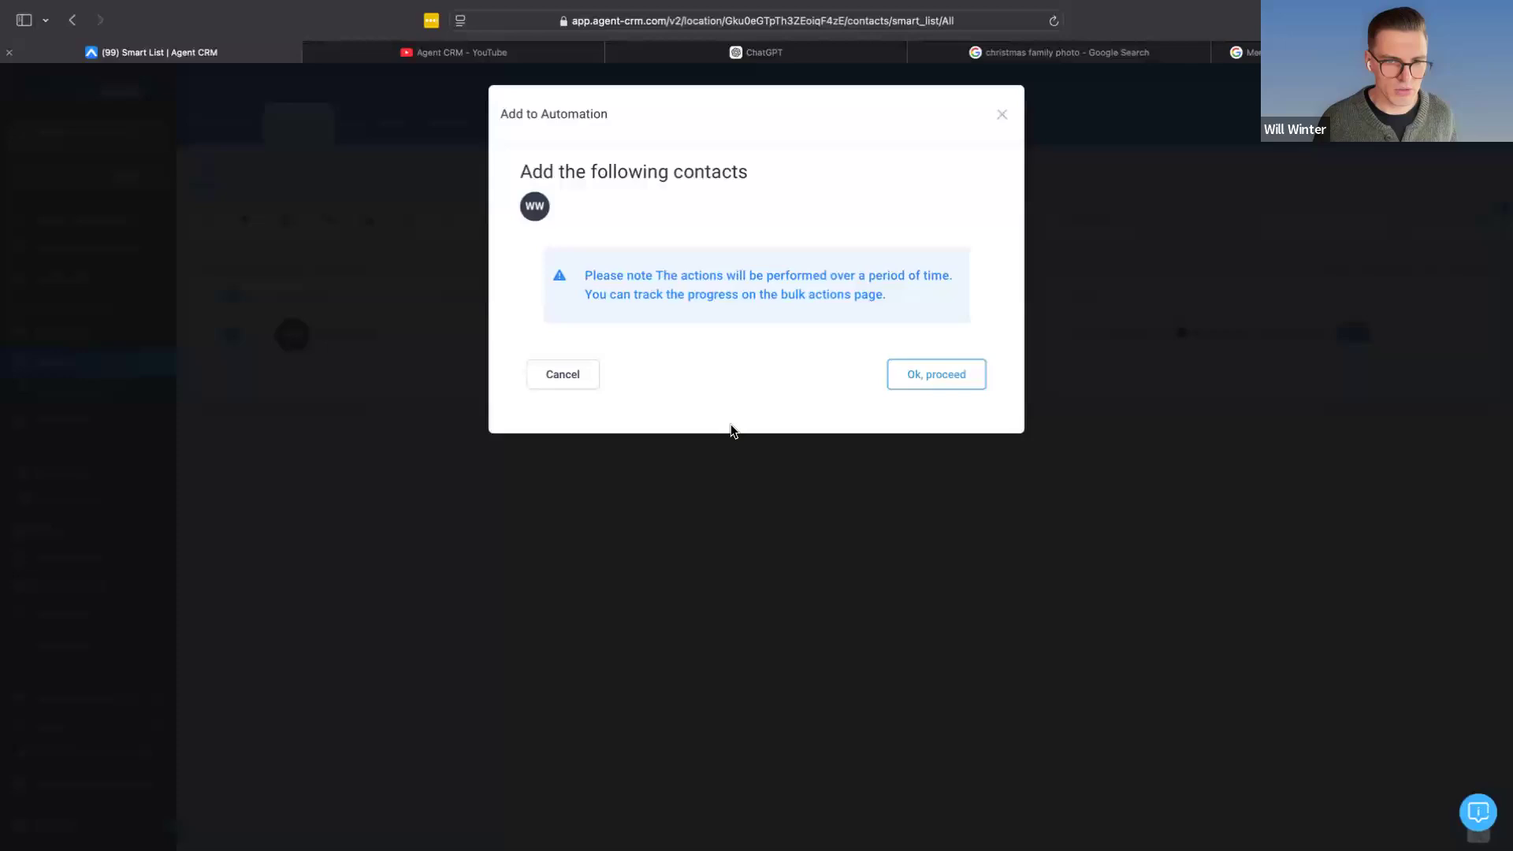
left_click(959, 390)
left_click(611, 271)
type("christ")
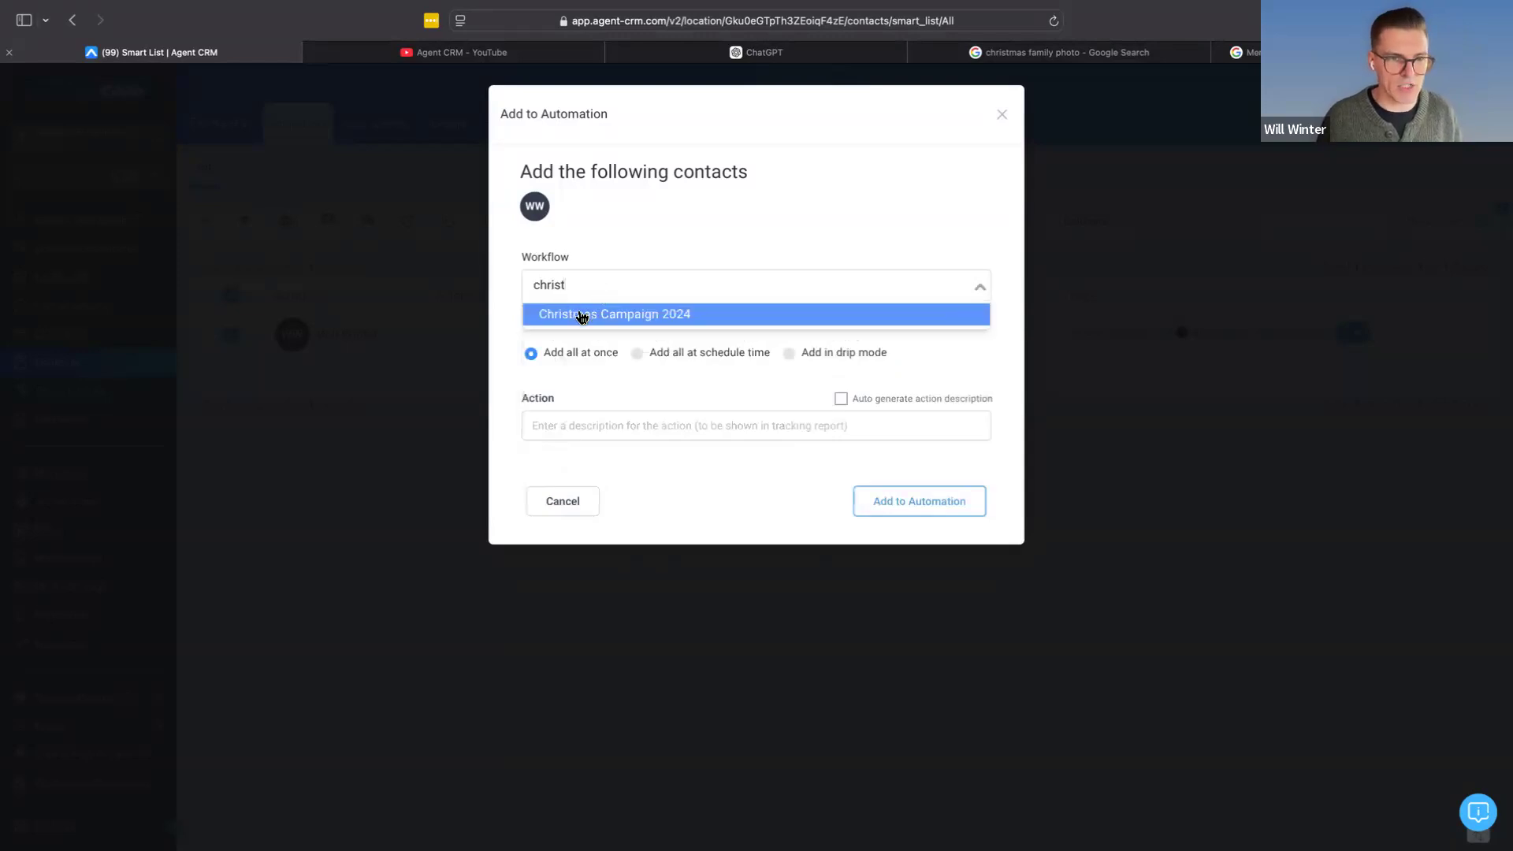
left_click(580, 315)
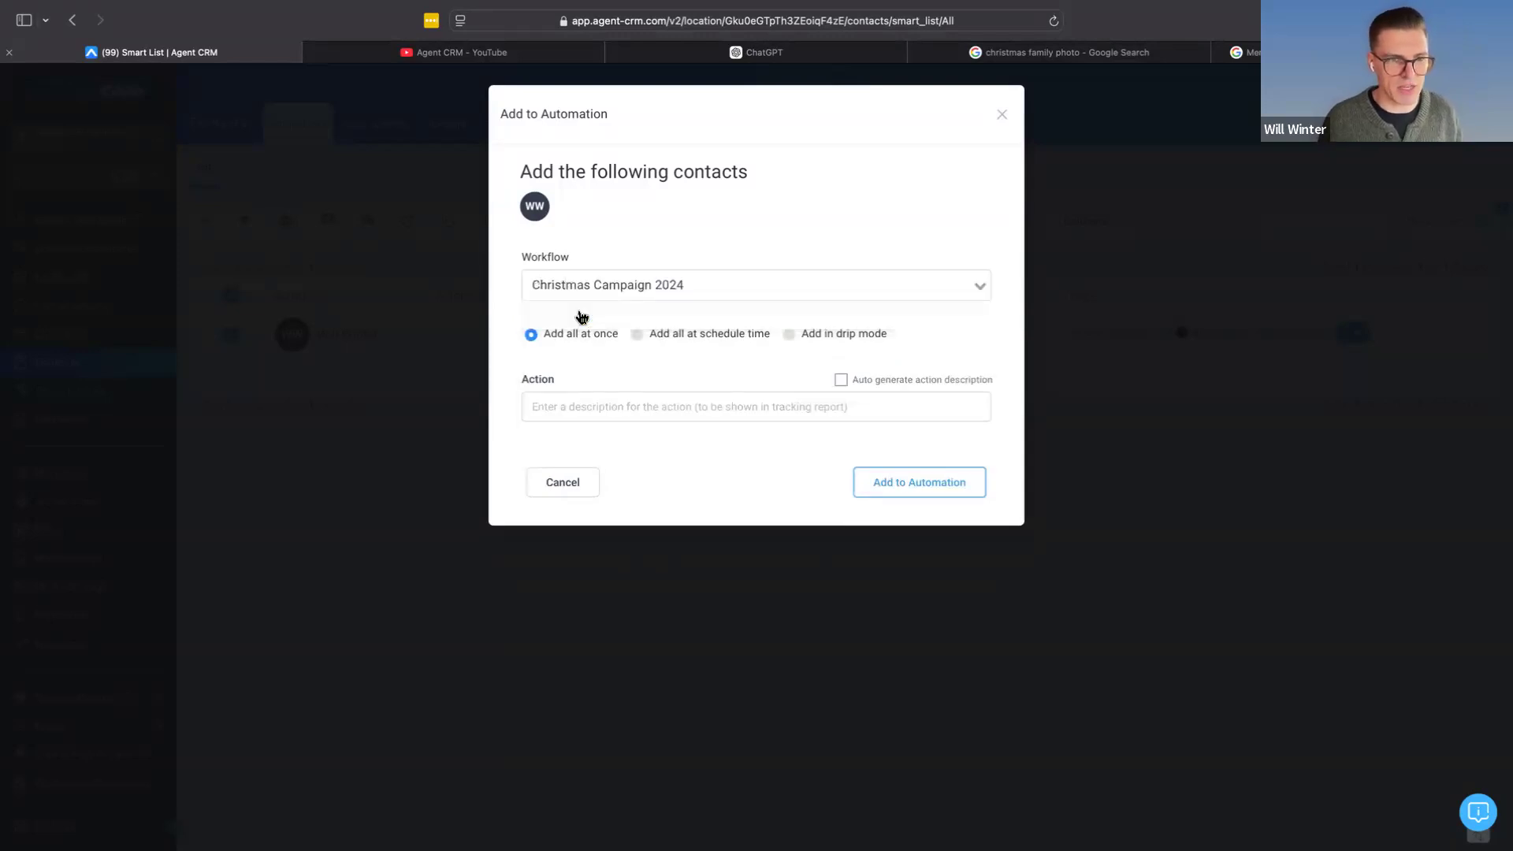
left_click(636, 335)
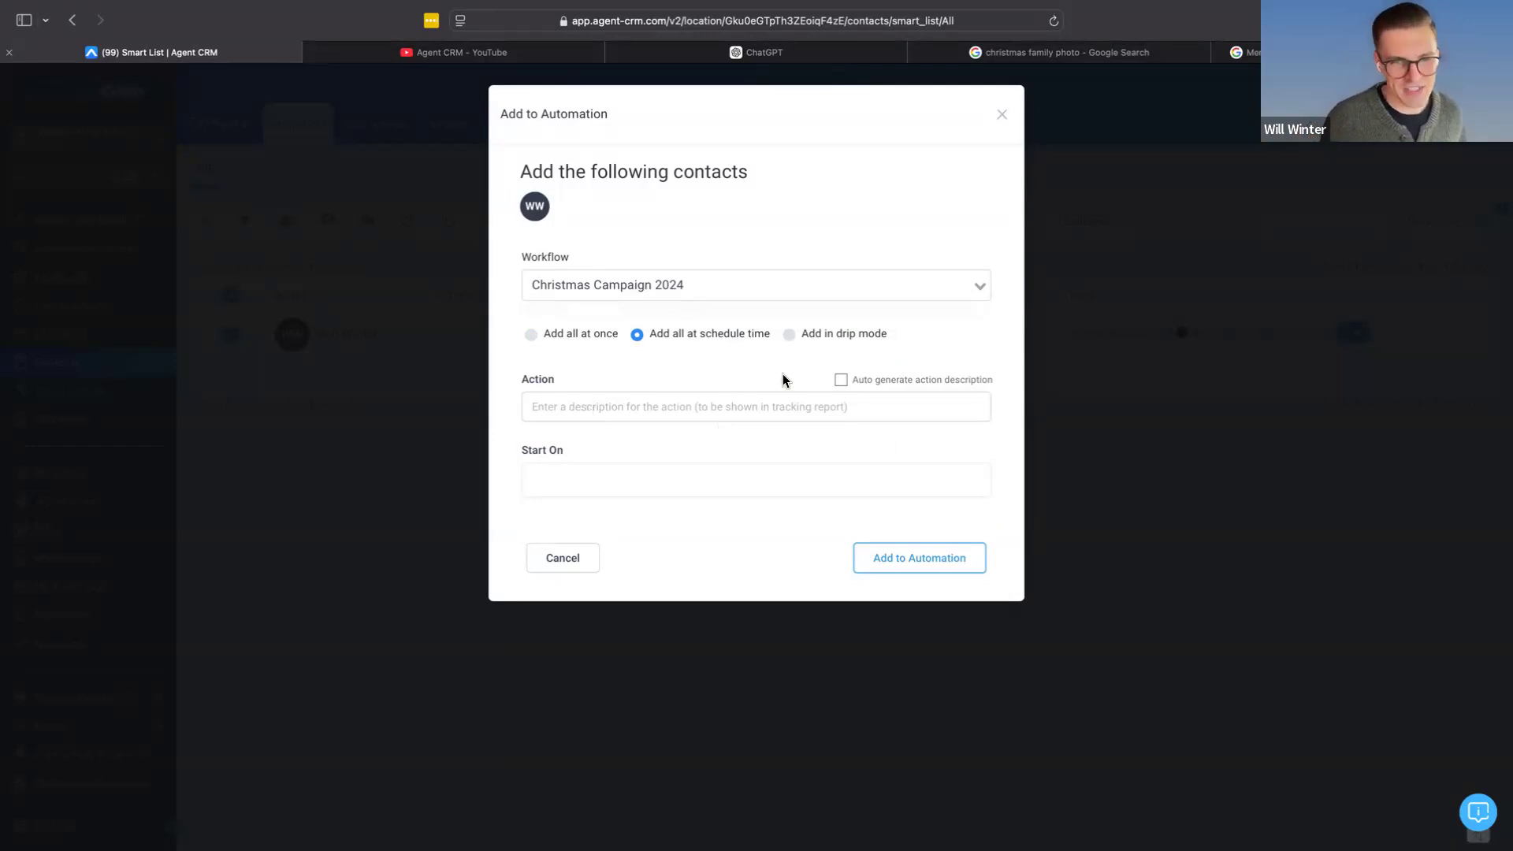
Step: Describe the action 'Send Christmas email', schedule it for Dec 16, 2024 9:42 AM, and confirm
left_click(580, 404)
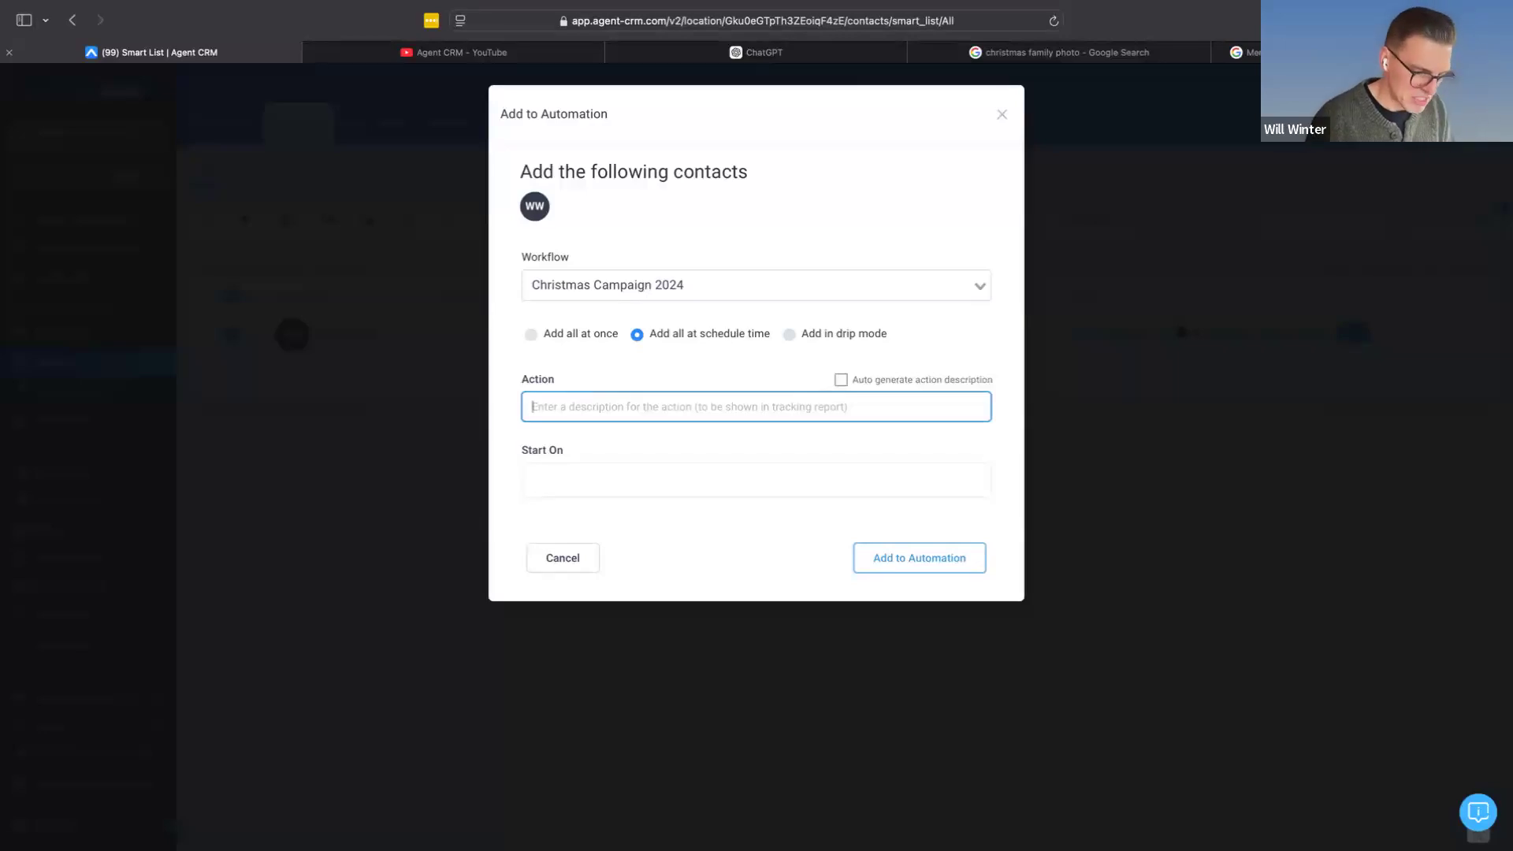
type("Send Christmas emai")
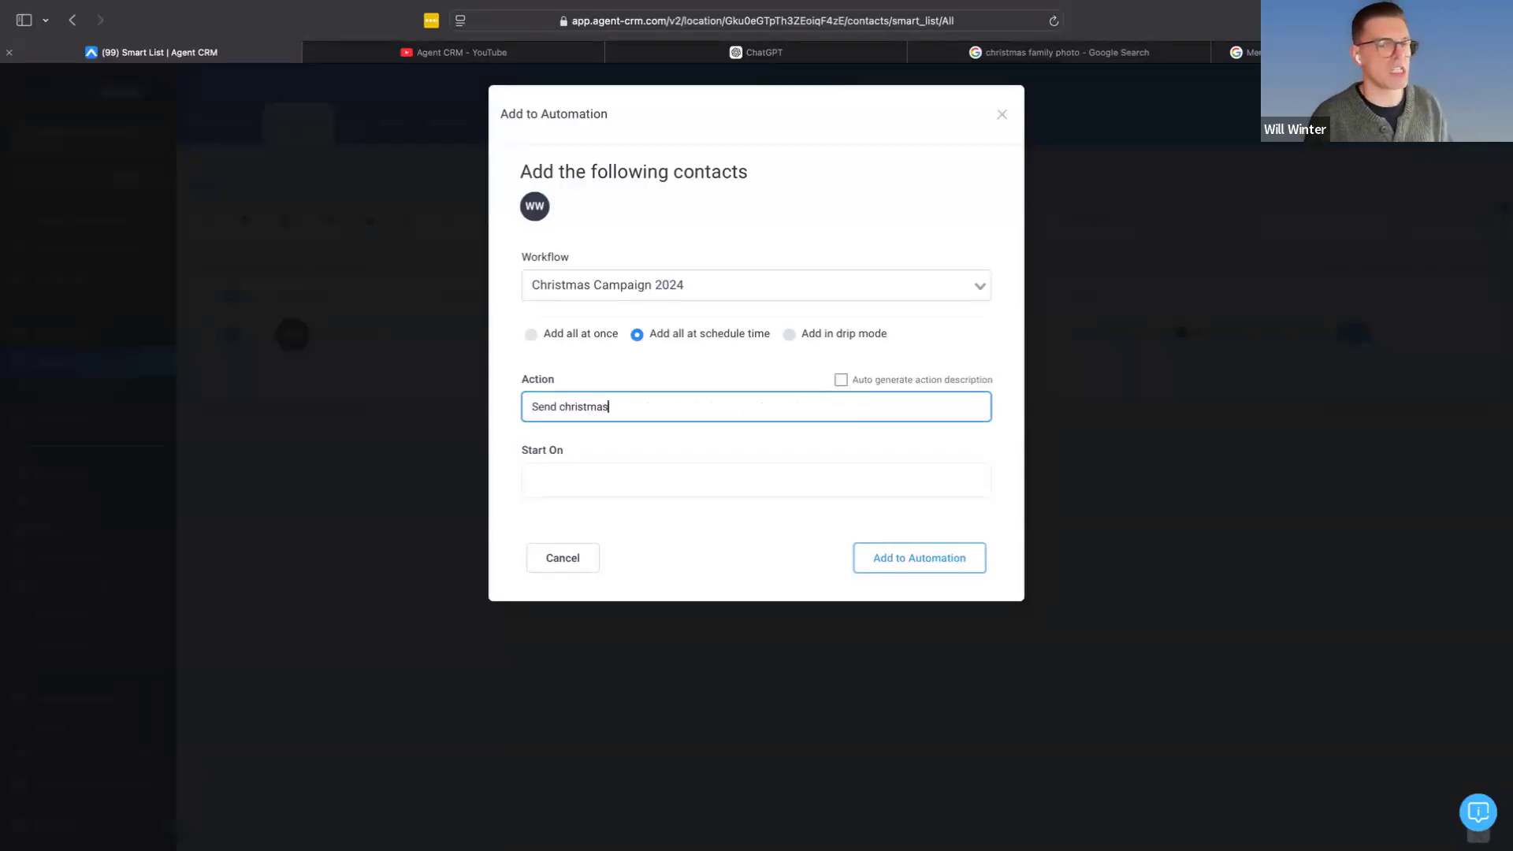
type("l!")
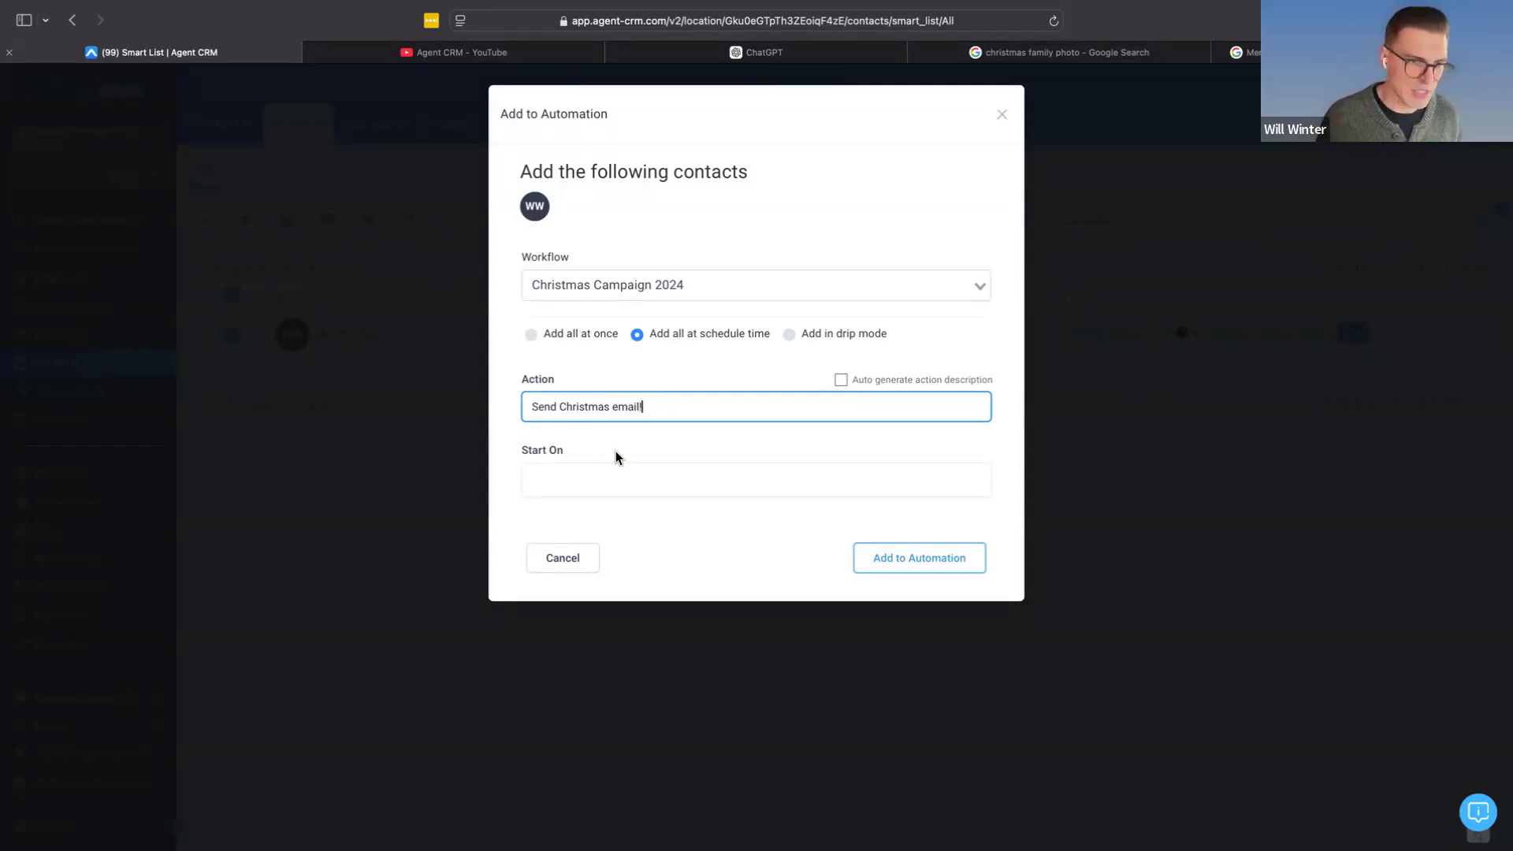
left_click(562, 494)
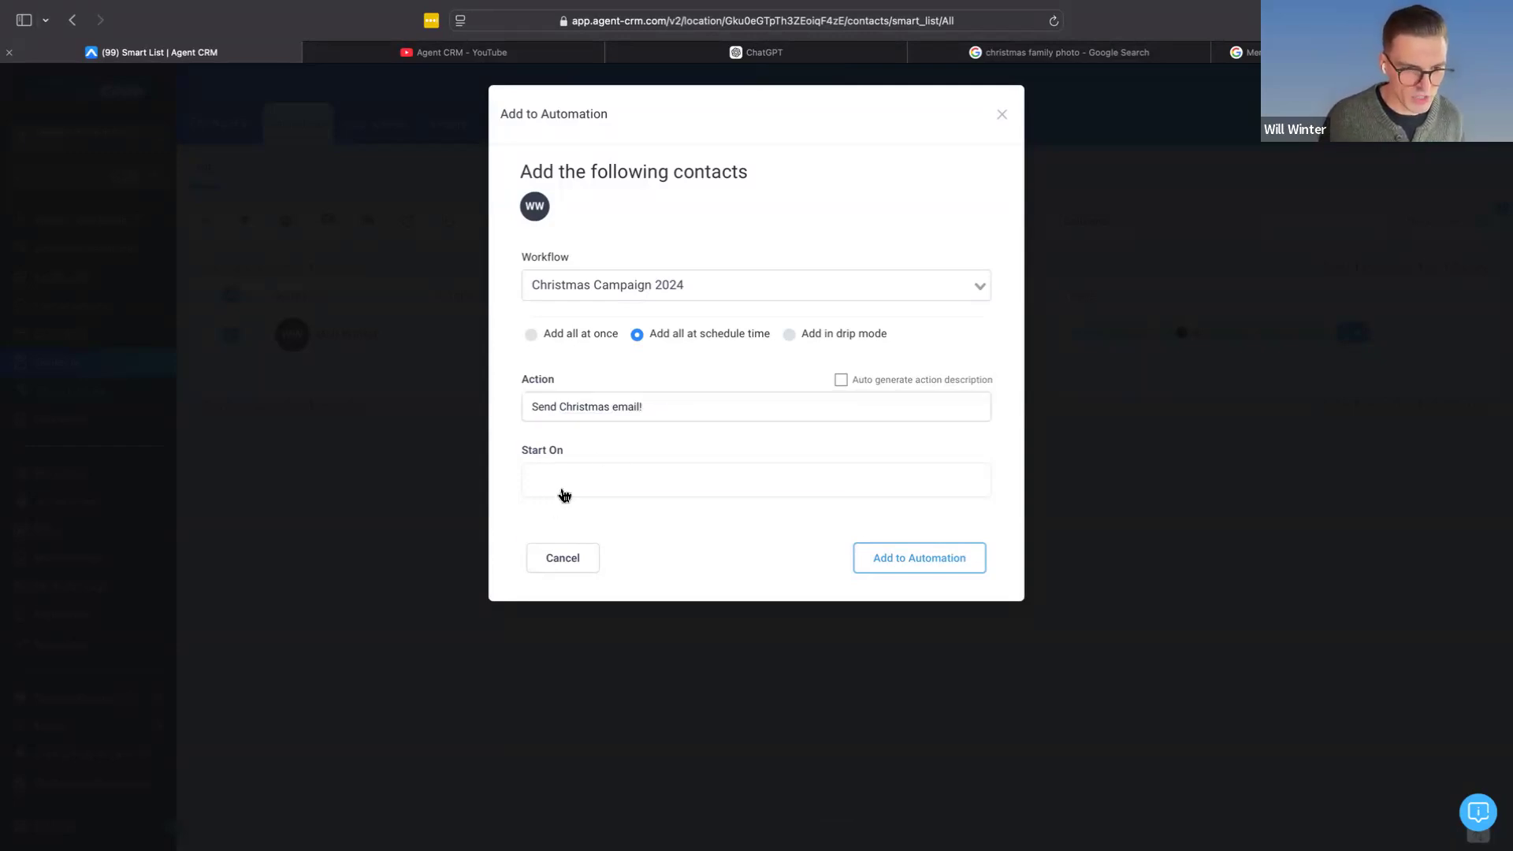
left_click(710, 572)
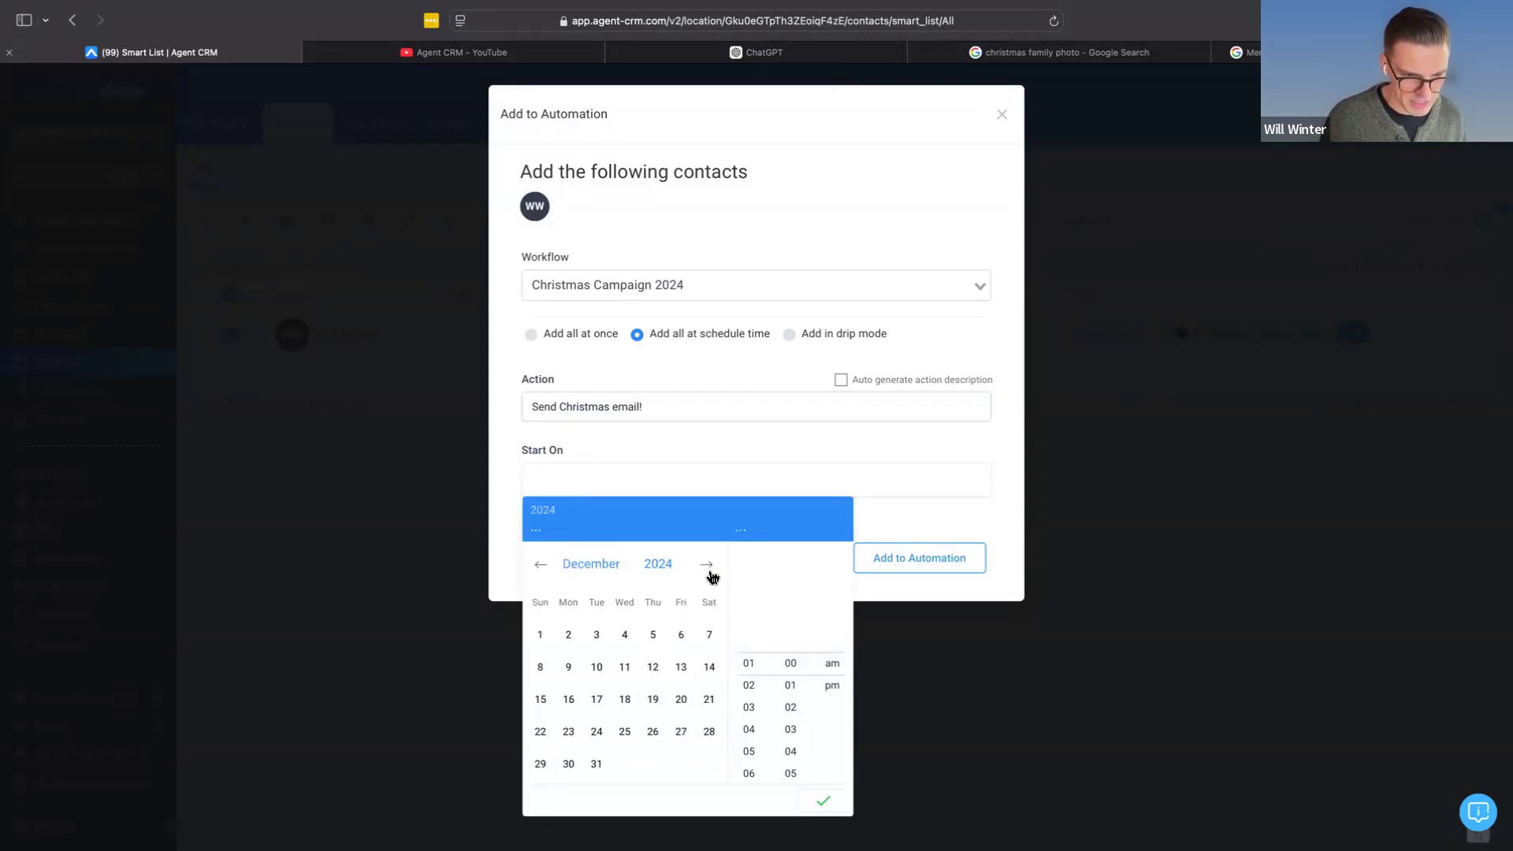
left_click(566, 703)
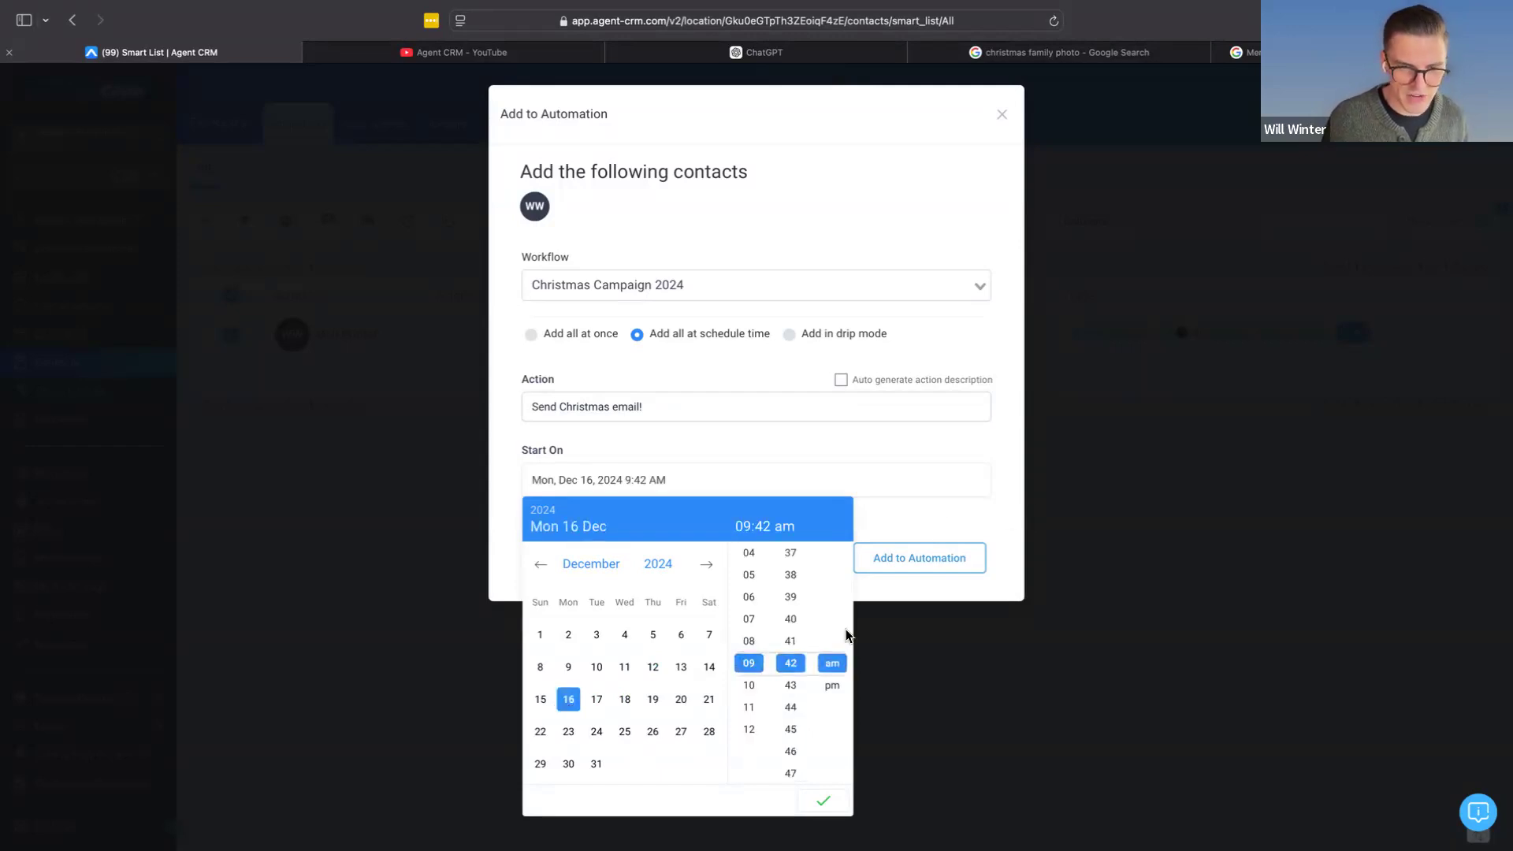
left_click(950, 514)
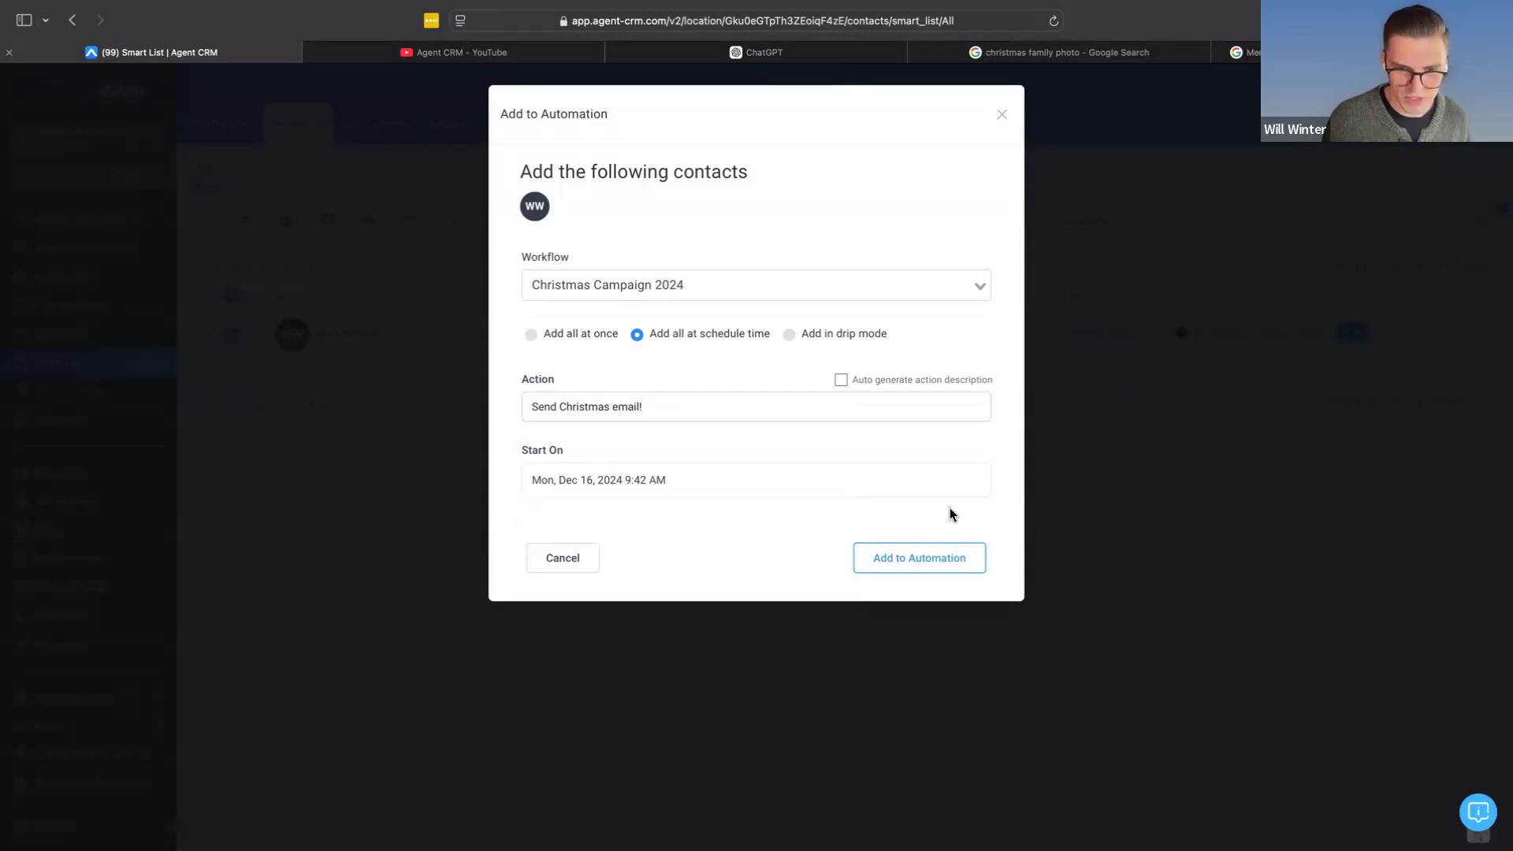
left_click(872, 556)
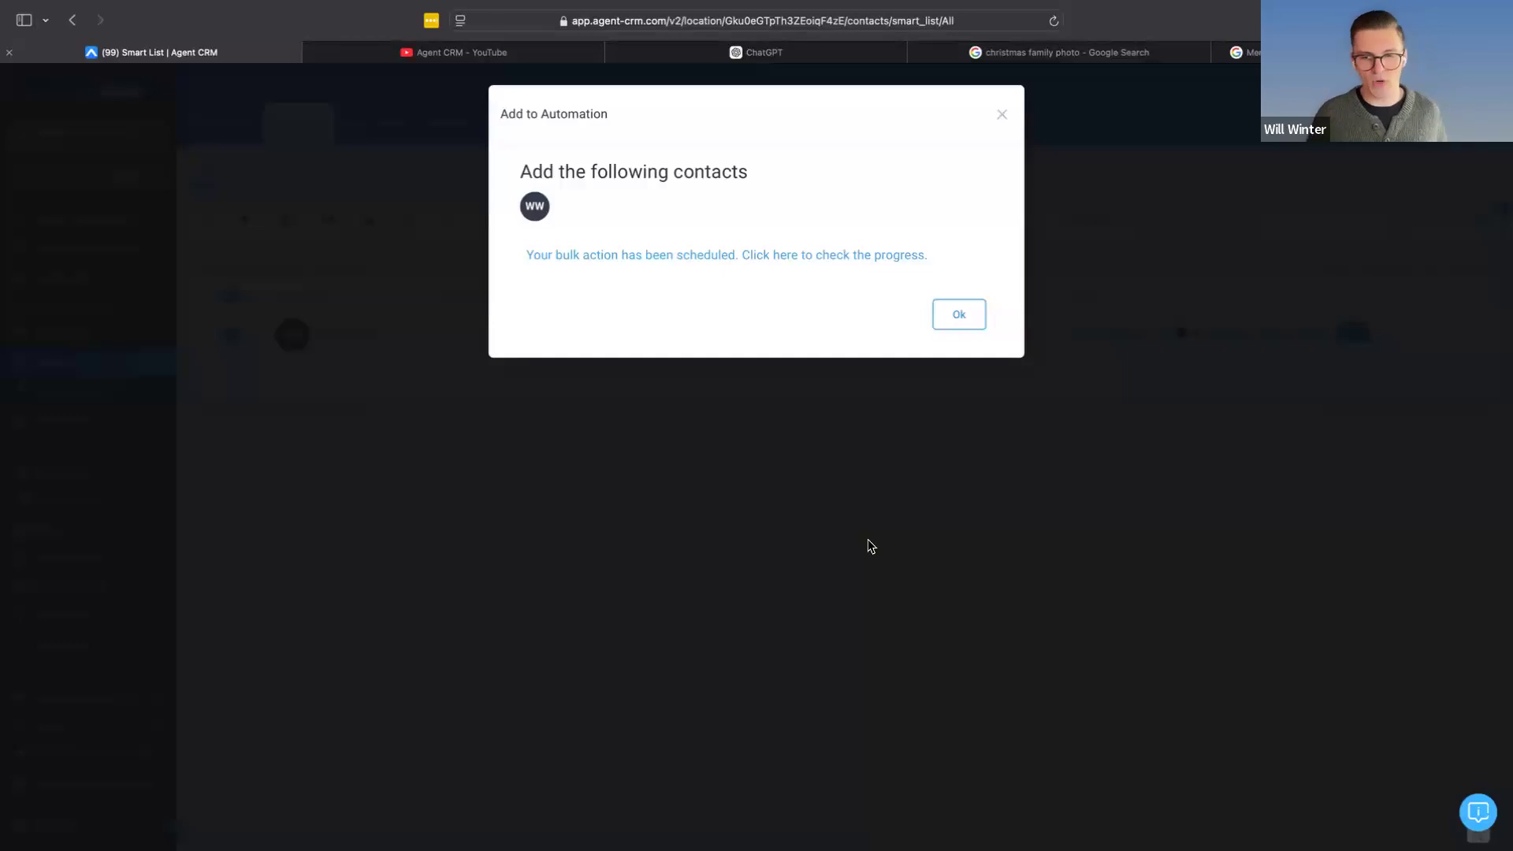
left_click(957, 314)
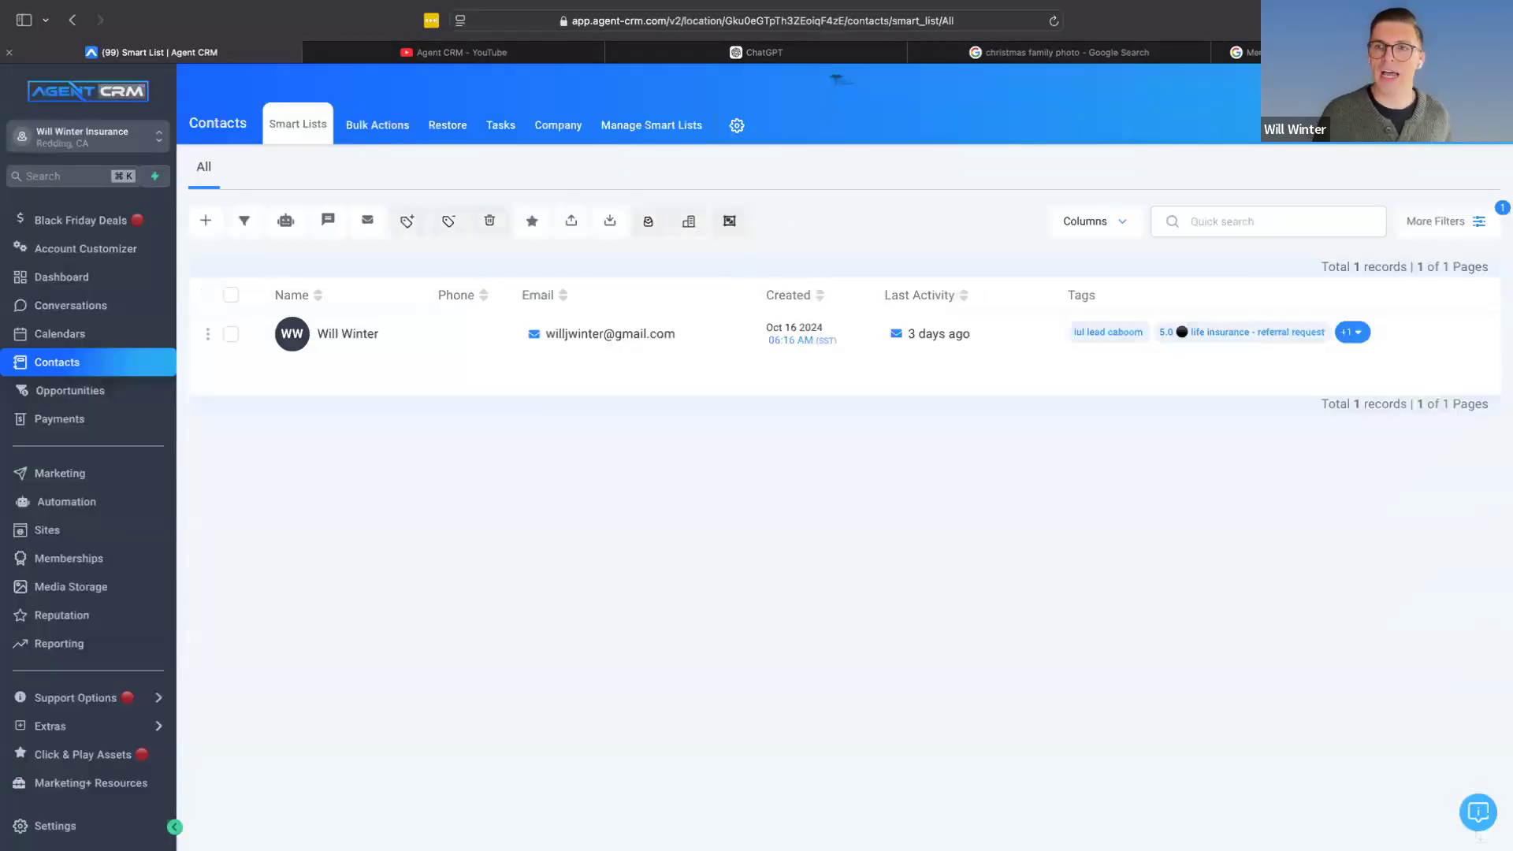
left_click(1241, 52)
scroll(687, 439, "up", 4)
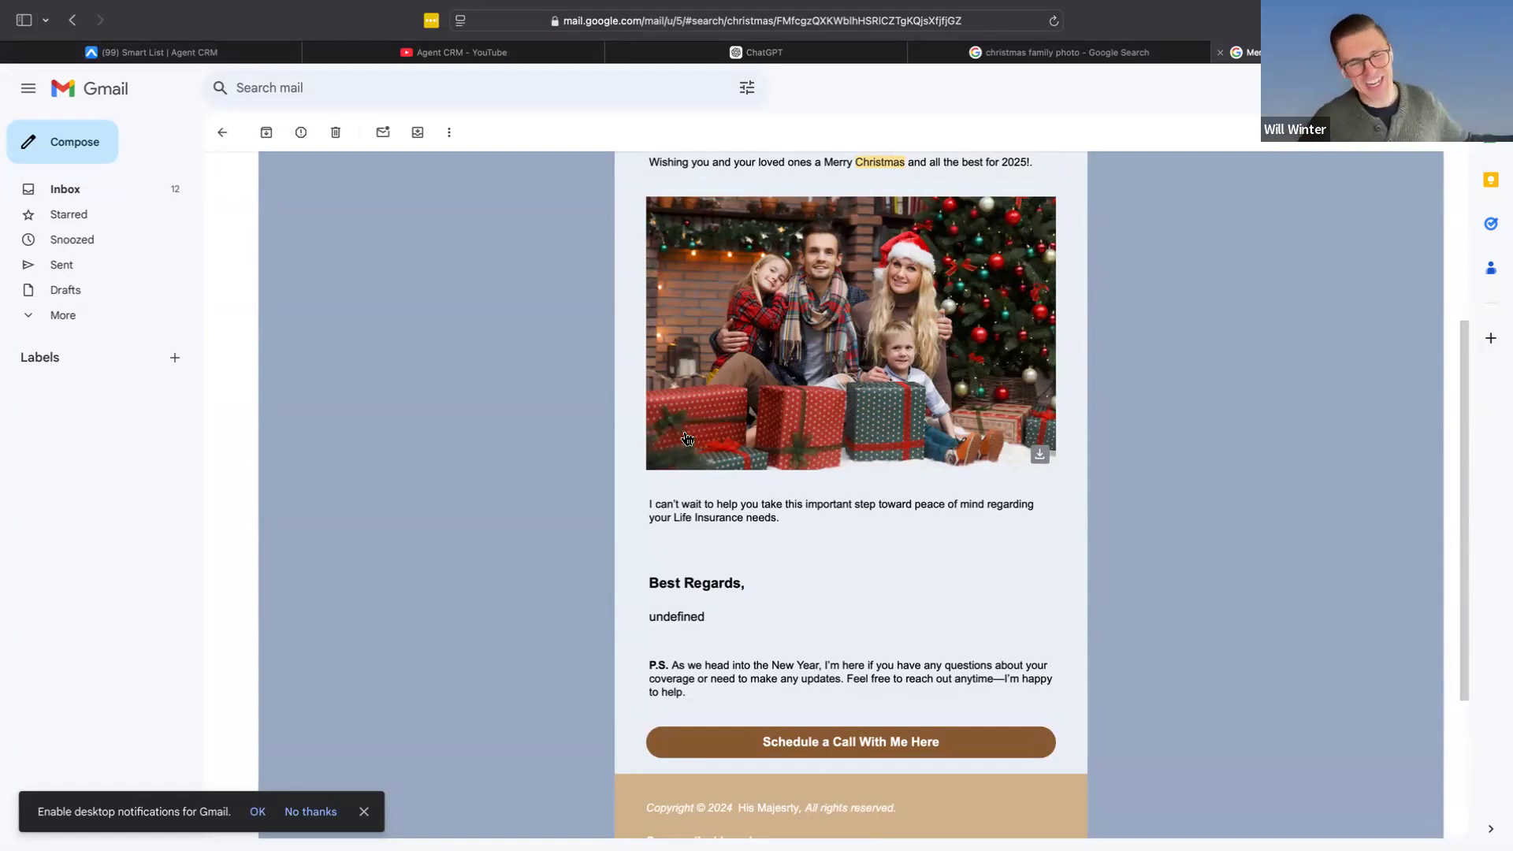
left_click(186, 55)
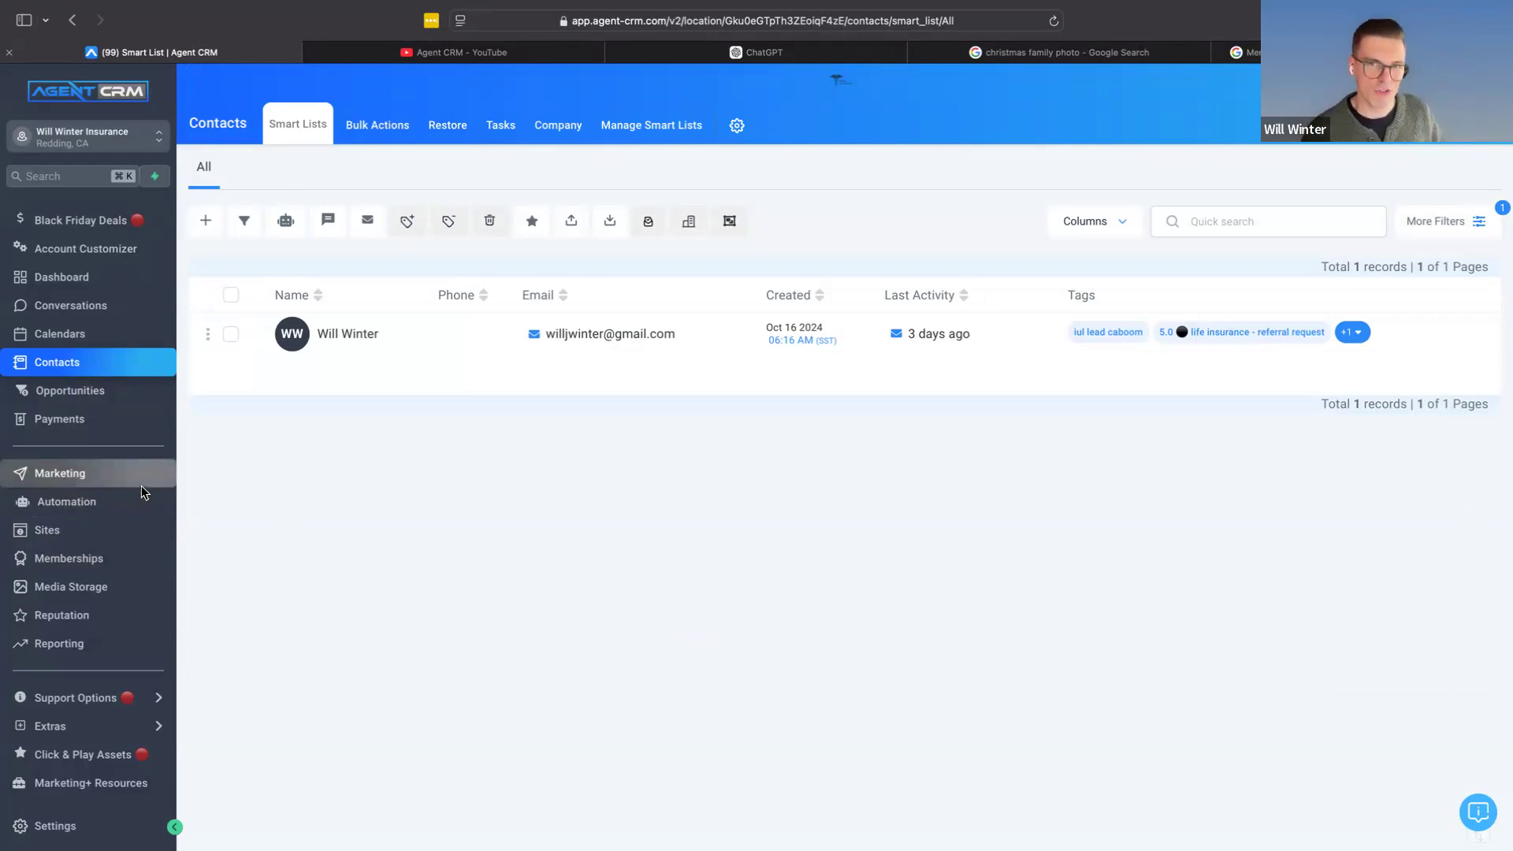
Step: Reopen the Christmas Campaign 2024 workflow, review the email step's statistics, then show the SMS step's settings
left_click(70, 502)
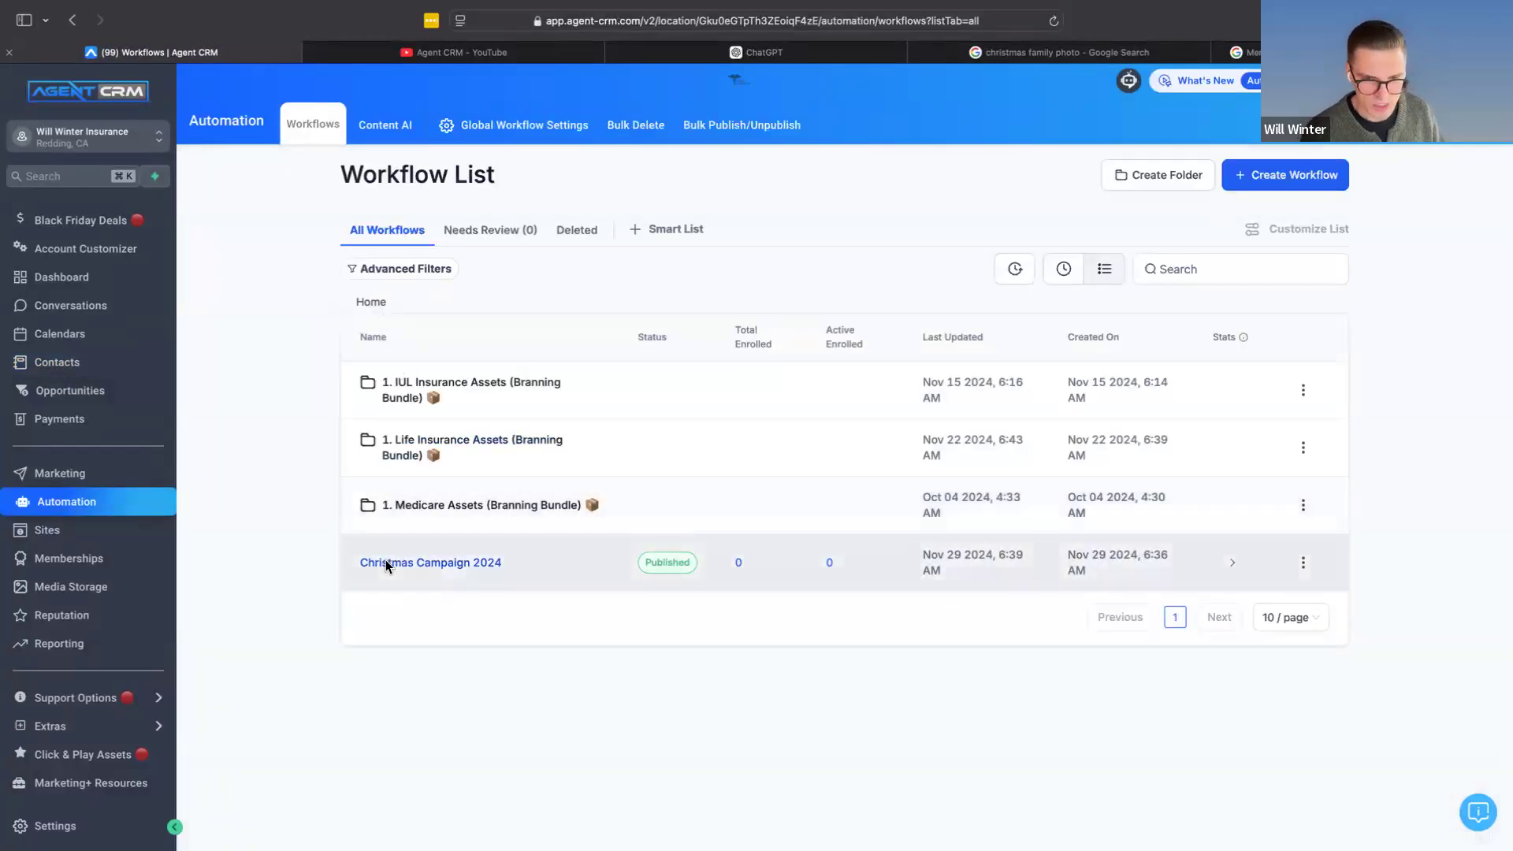
left_click(428, 564)
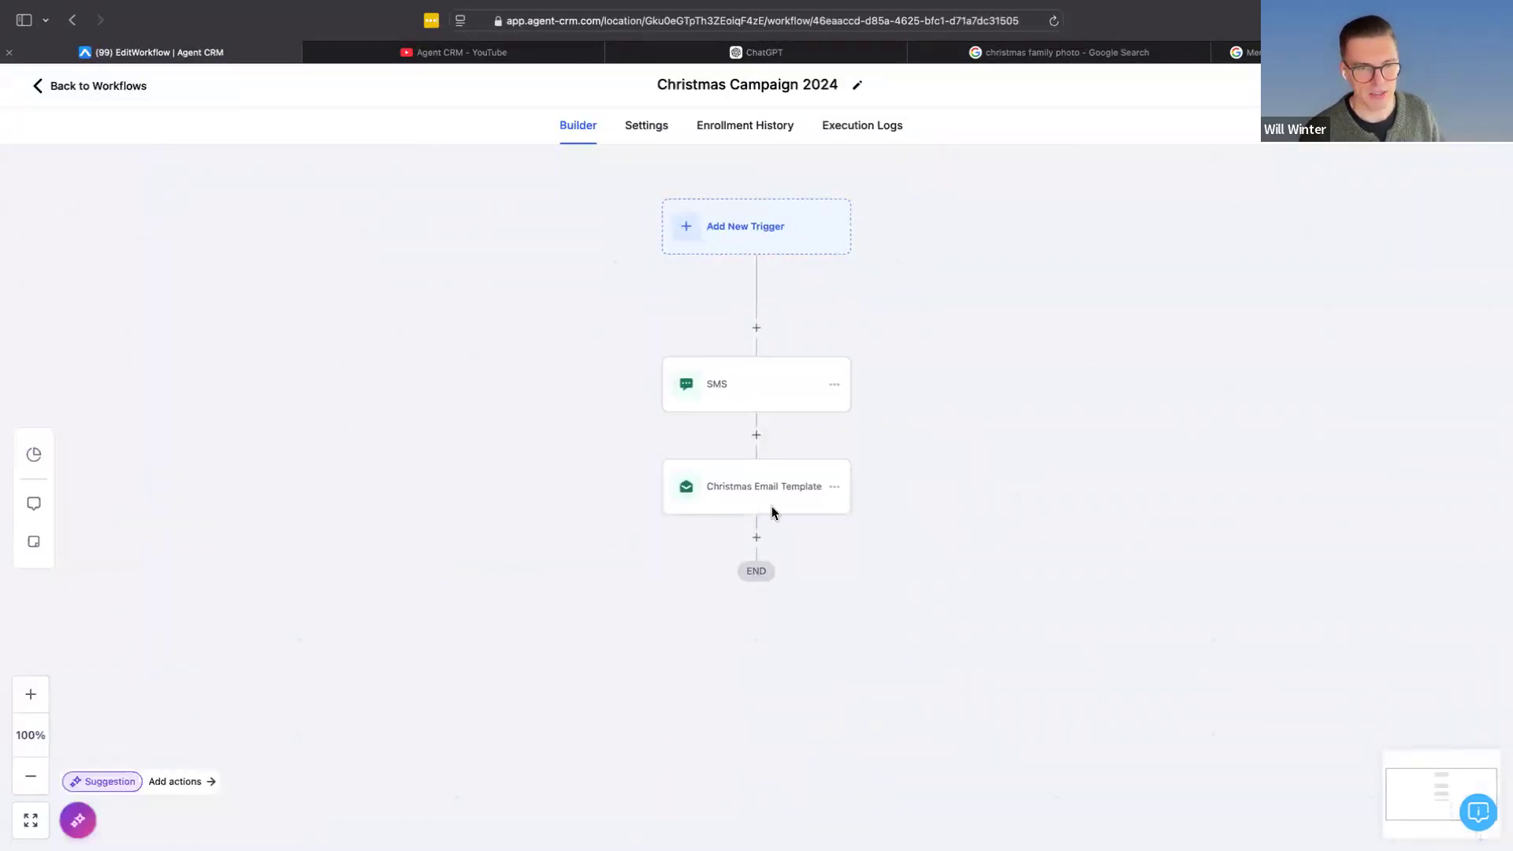
left_click(738, 488)
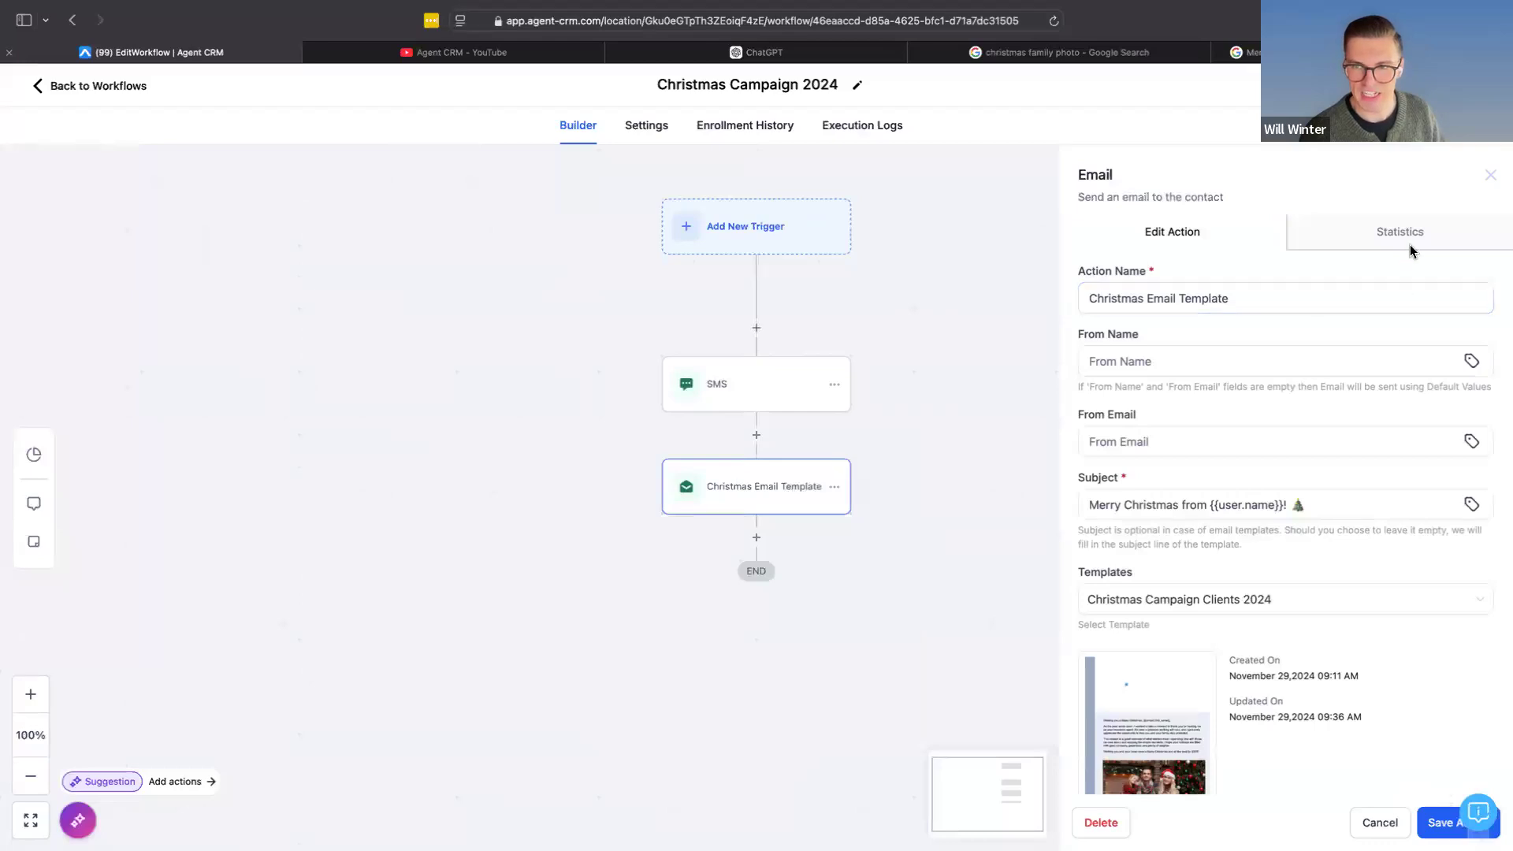
left_click(1411, 240)
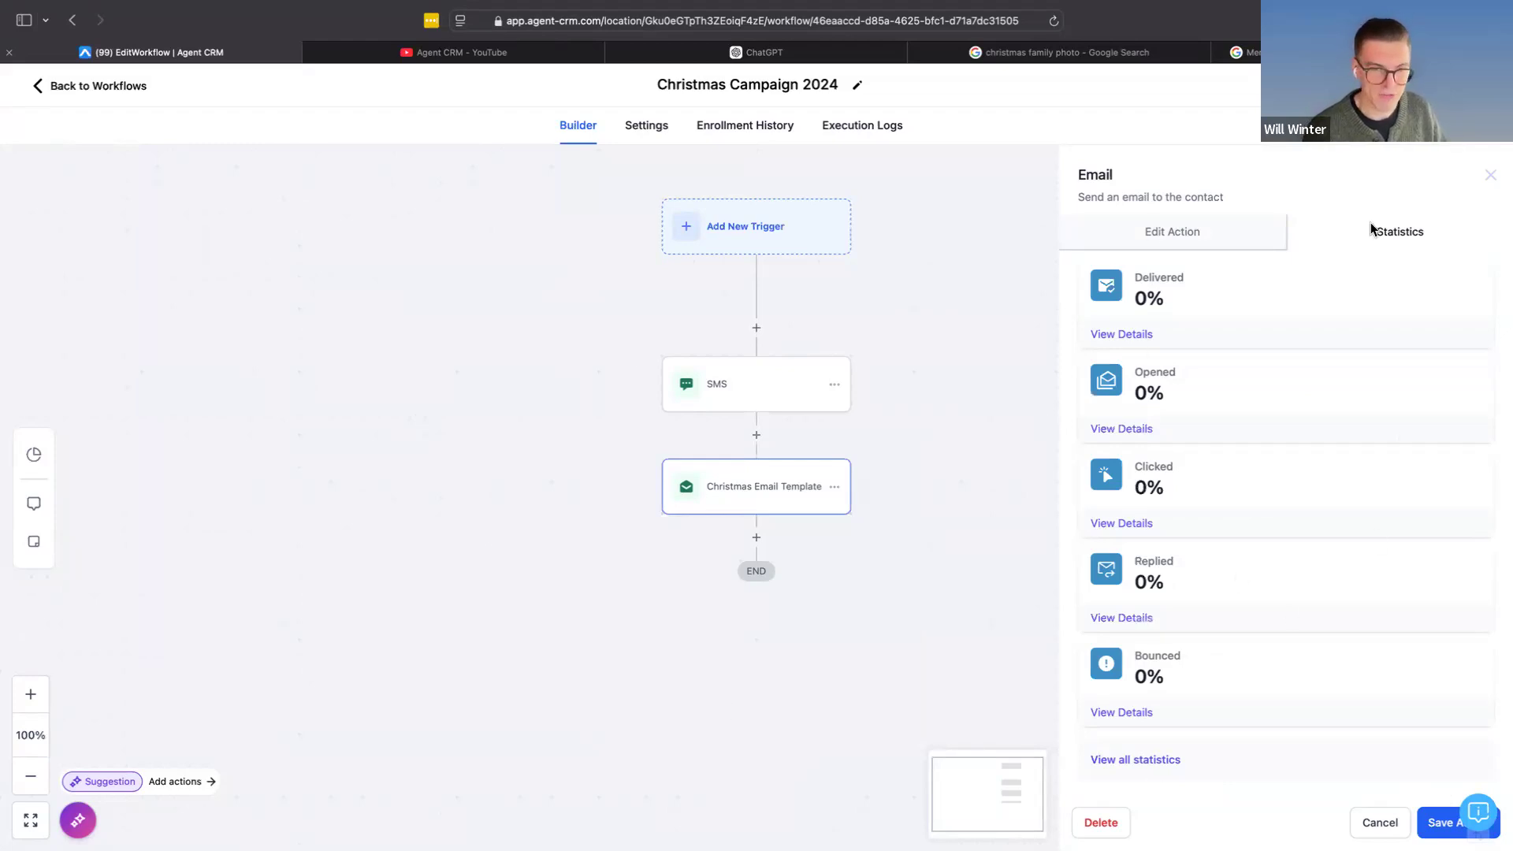
left_click(695, 403)
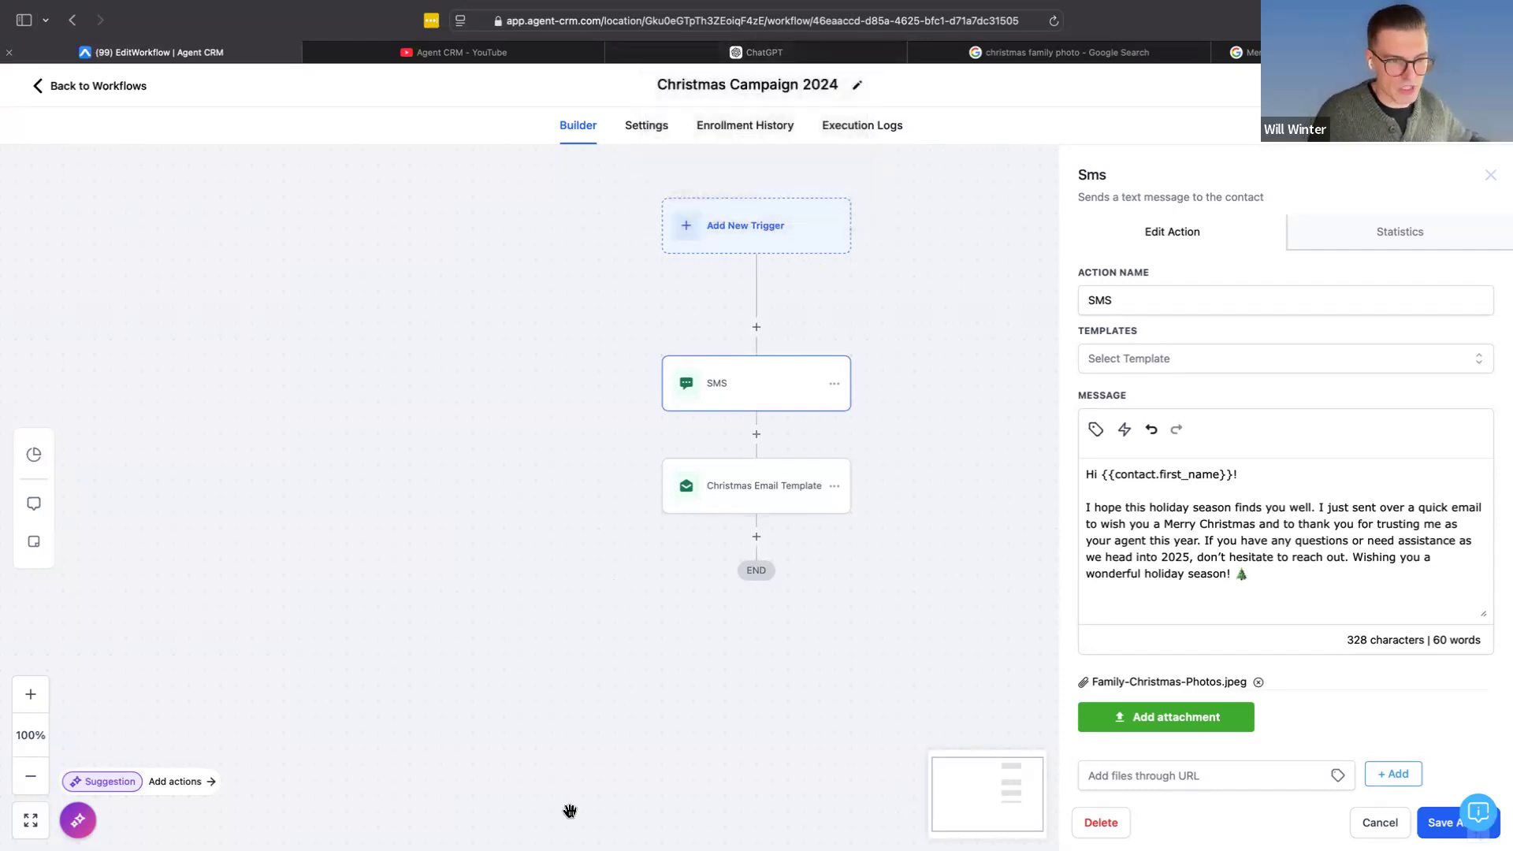
scroll(570, 812, "down", 1)
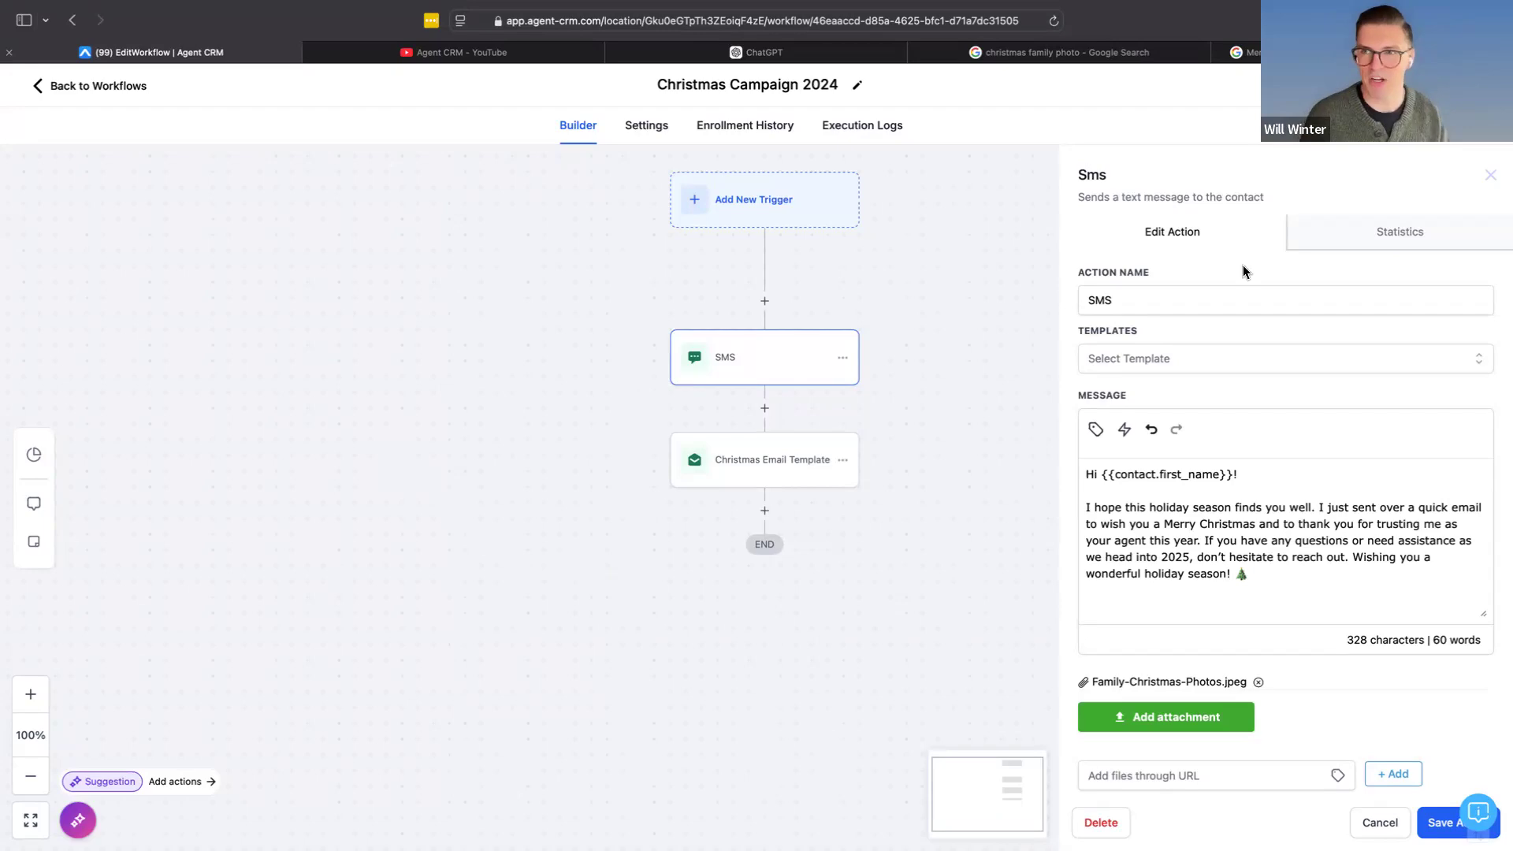
Step: Load the live.agent-crm.com/coaching booking page in a new browser tab
key("super+t")
type("live")
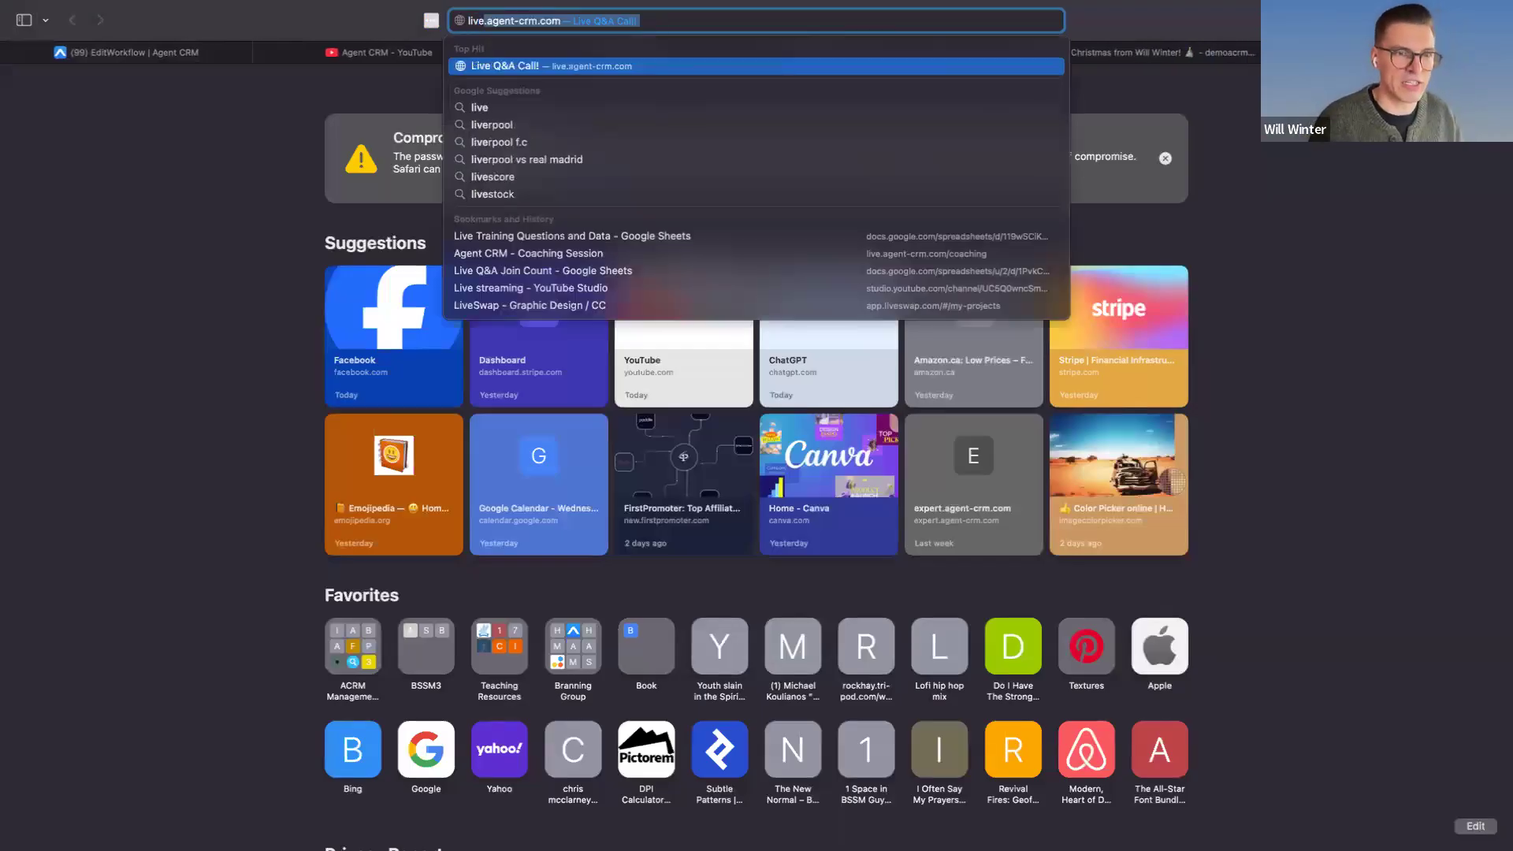
key("Right")
type("/c")
key("Return")
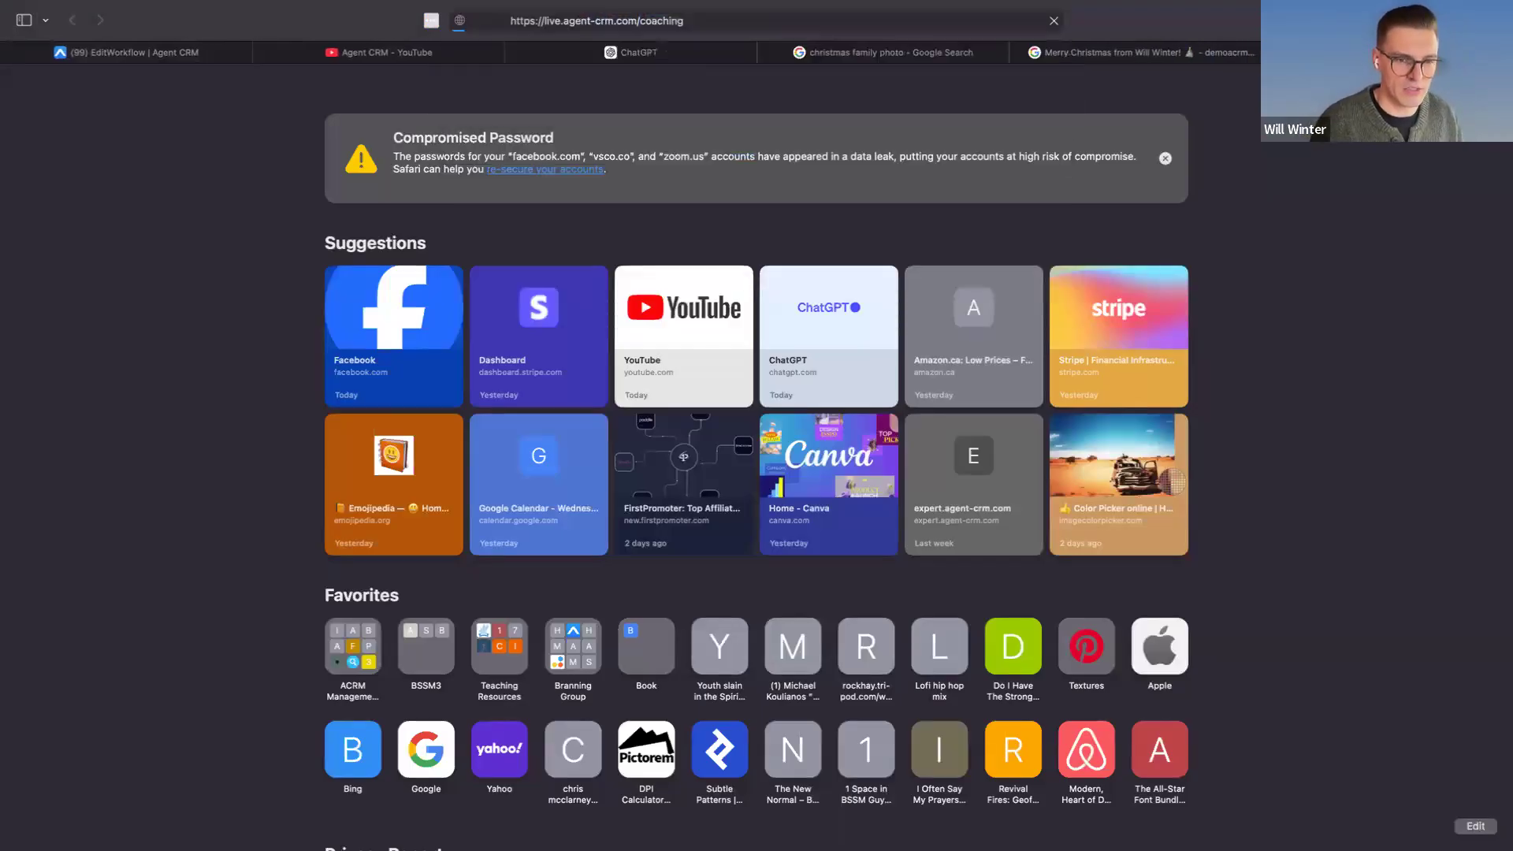
scroll(1004, 637, "down", 3)
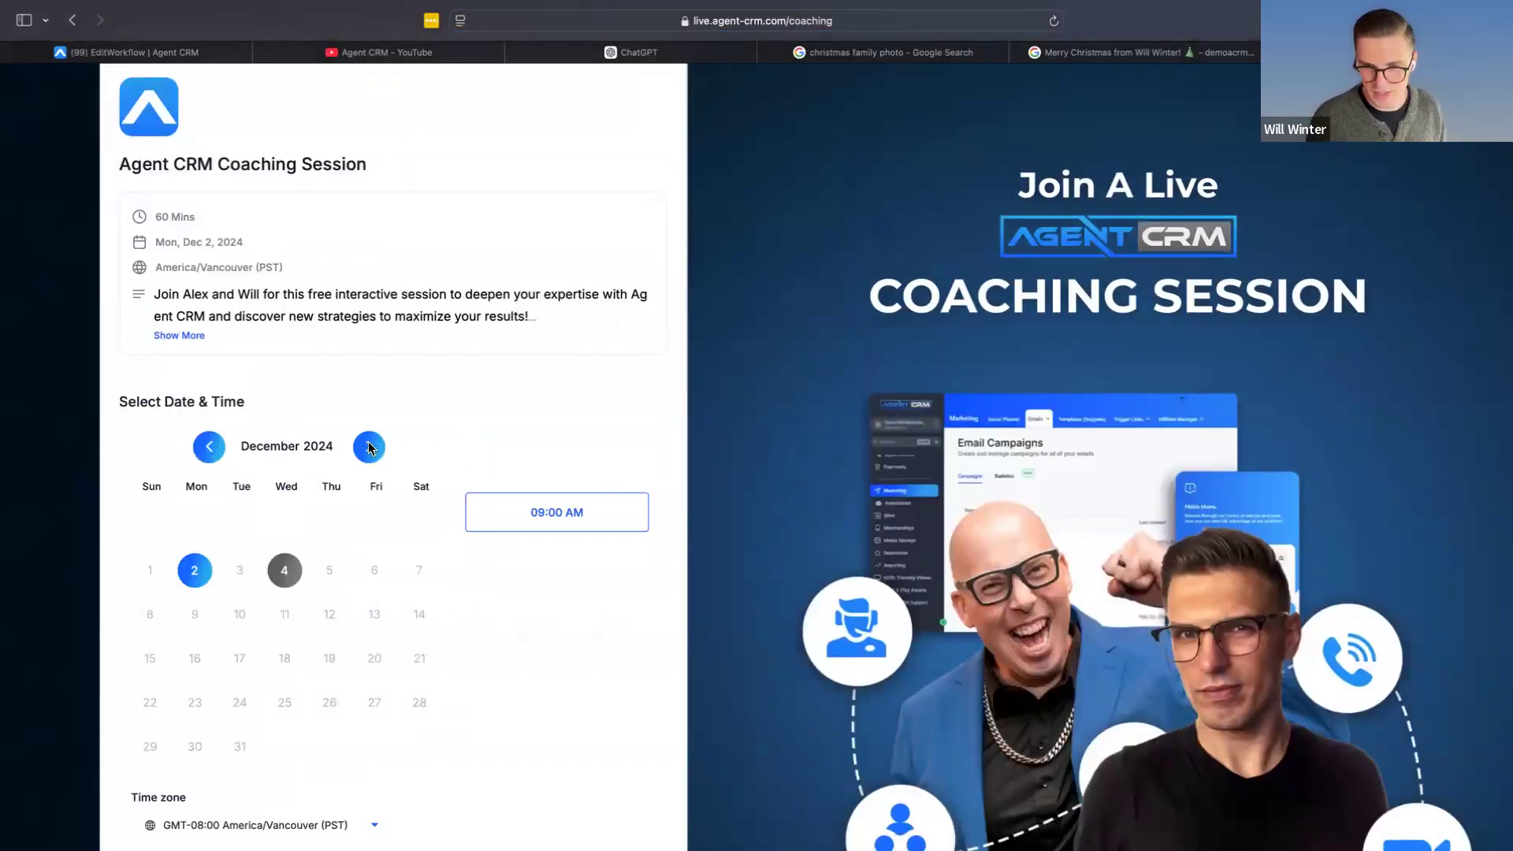
Step: Select the 09:00 AM slot on Dec 2 and check the booking form's product list
left_click(524, 517)
left_click(607, 513)
scroll(570, 575, "down", 3)
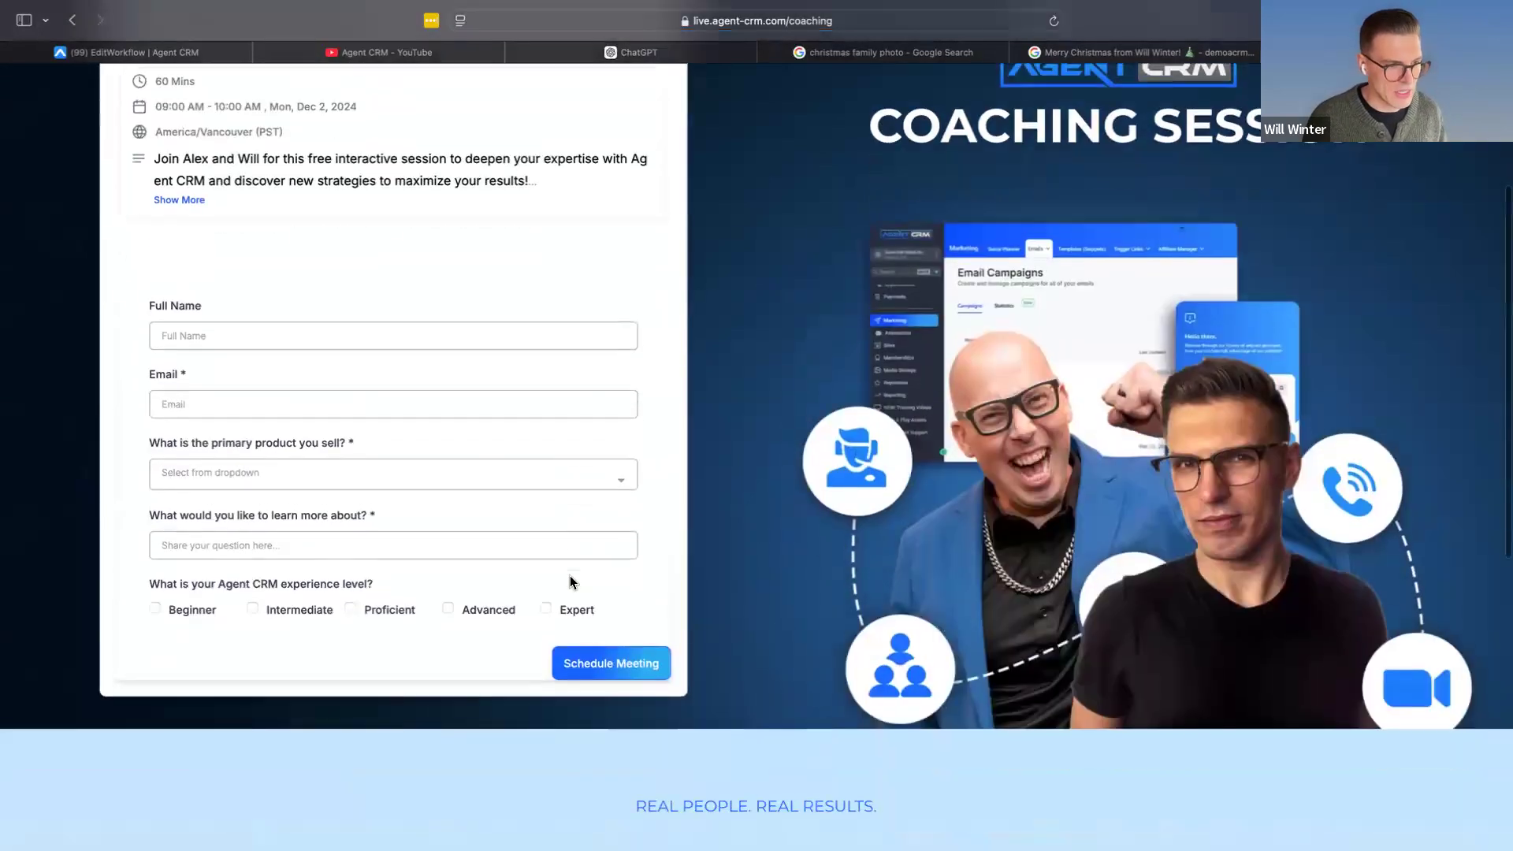
left_click(344, 473)
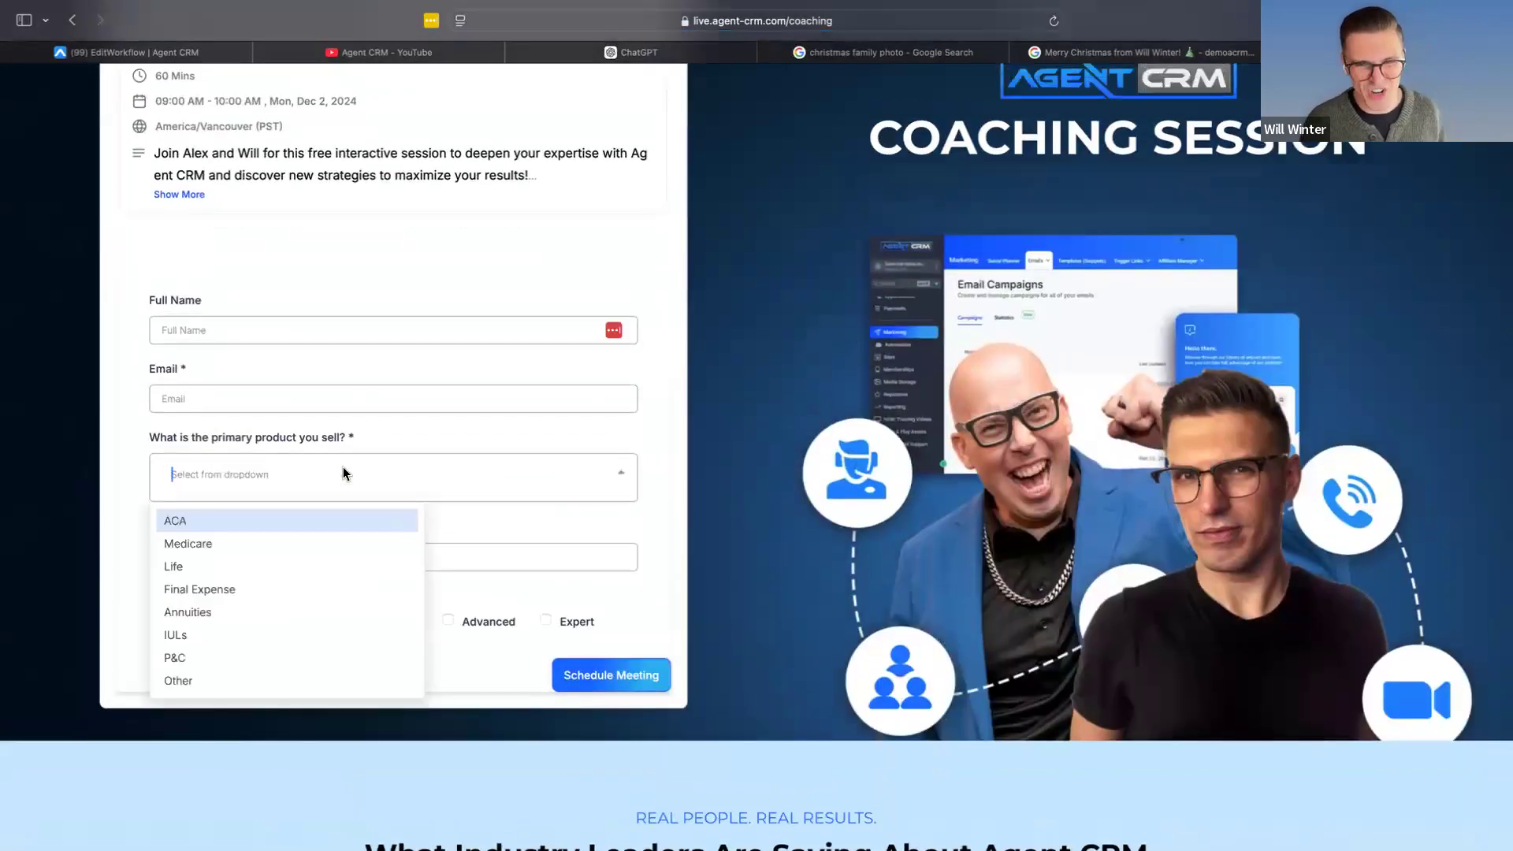
left_click(442, 434)
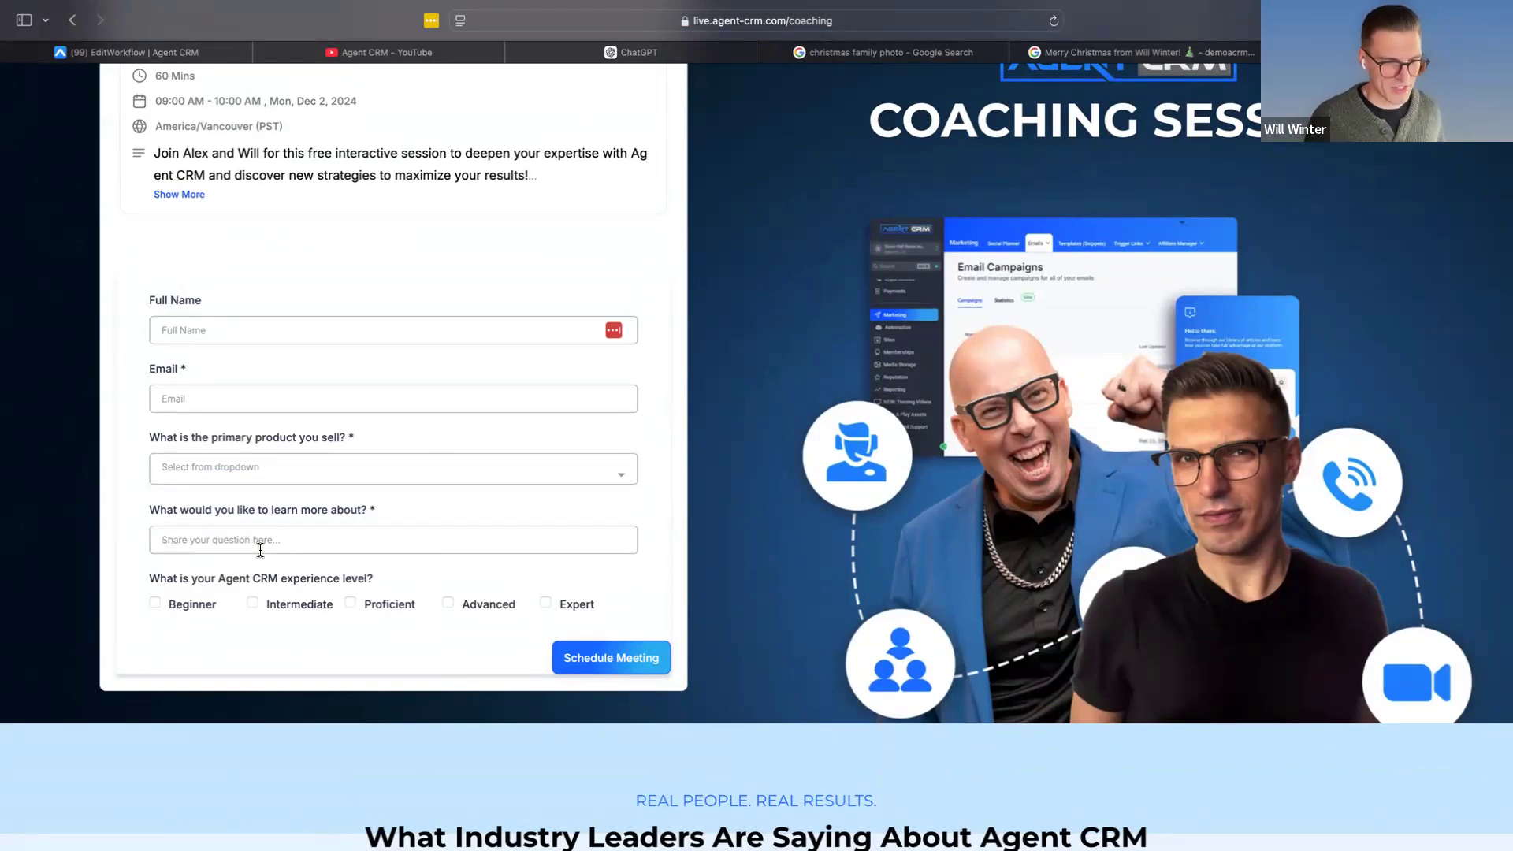
scroll(260, 549, "down", 2)
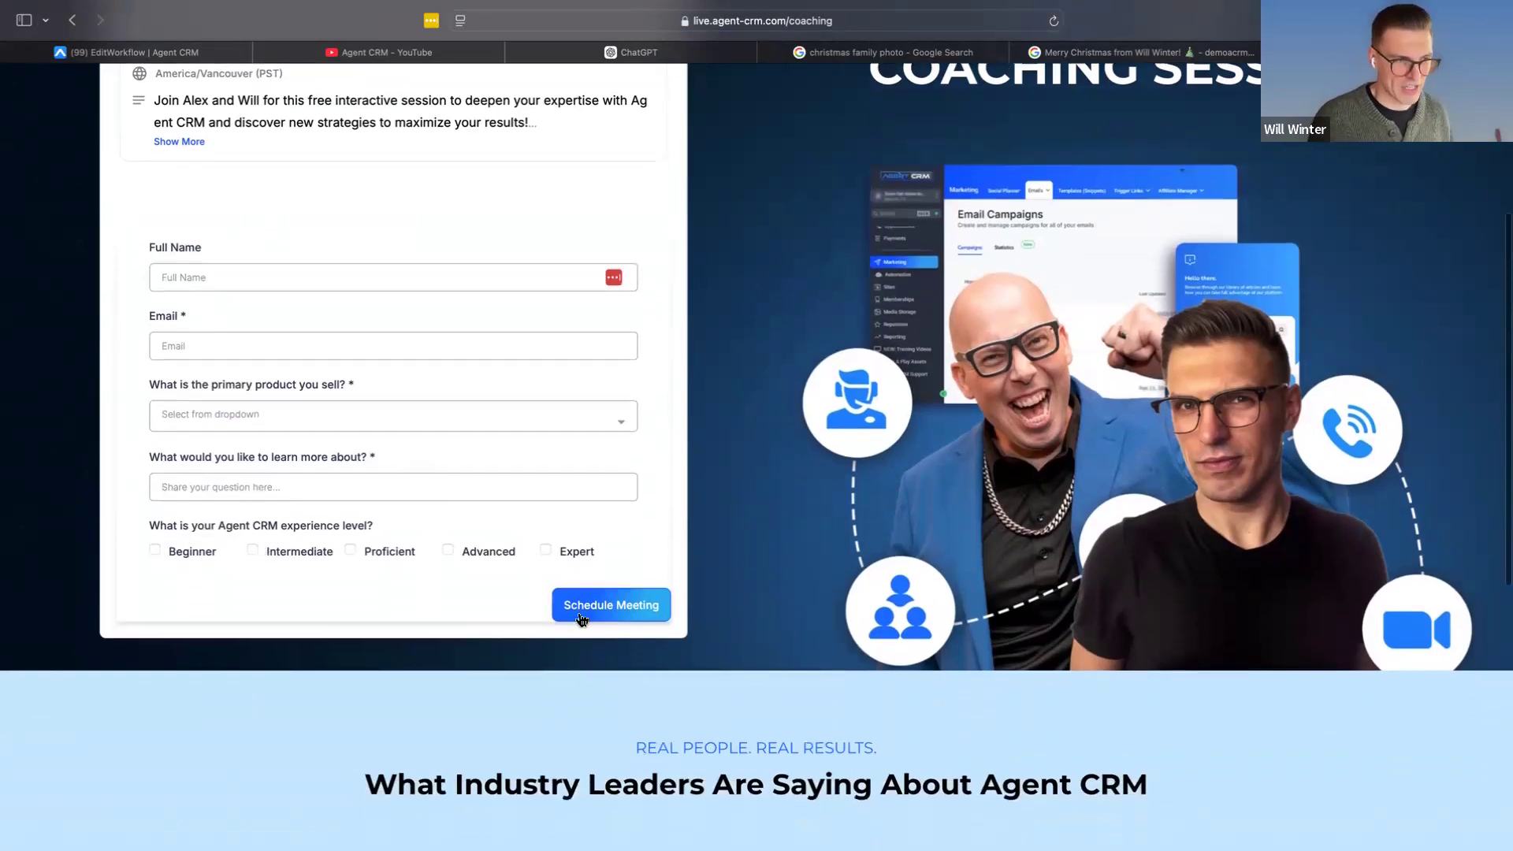
scroll(581, 620, "up", 5)
mouse_move(1079, 4)
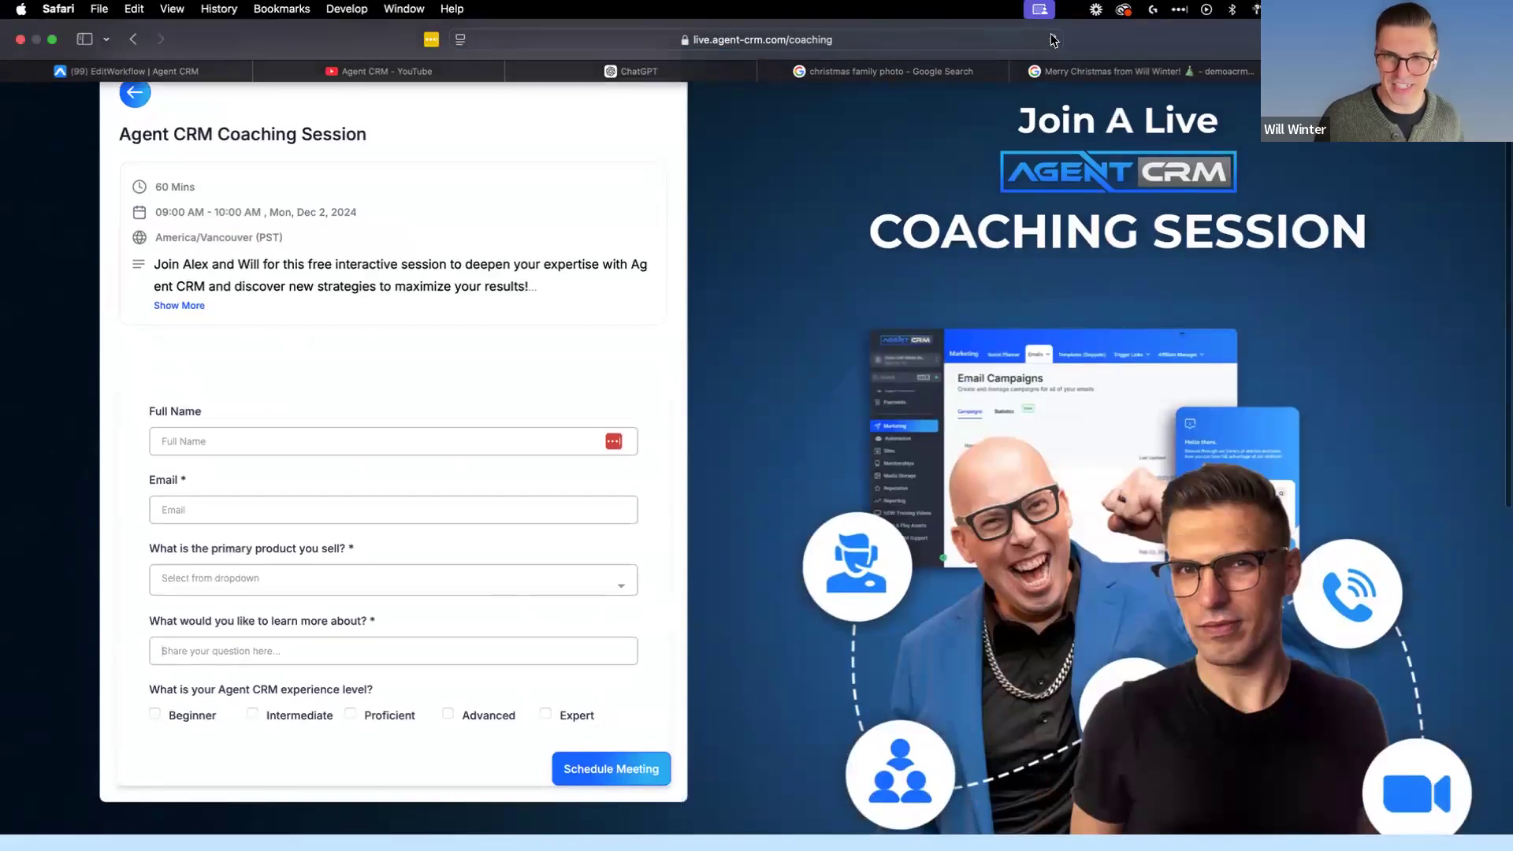